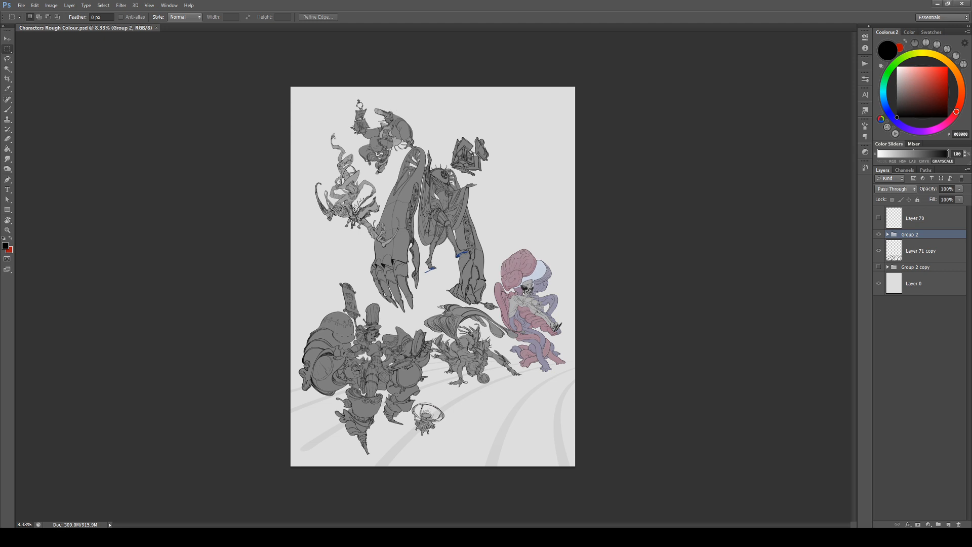
Show the character artwork in full-screen view without the interface panels
{"action": "key", "text": "ctrl+plus"}
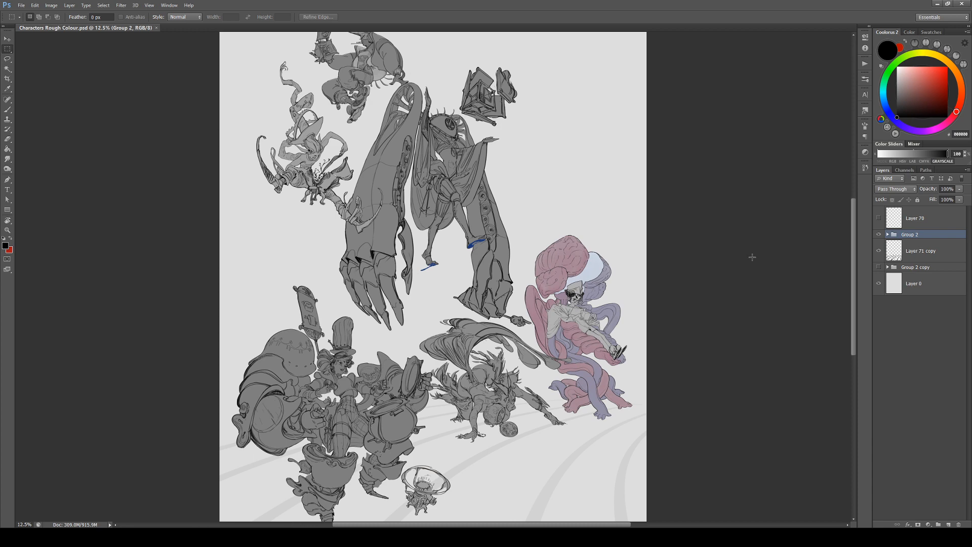
{"action": "left_click_drag", "start_coordinate": [745, 311], "coordinate": [751, 305]}
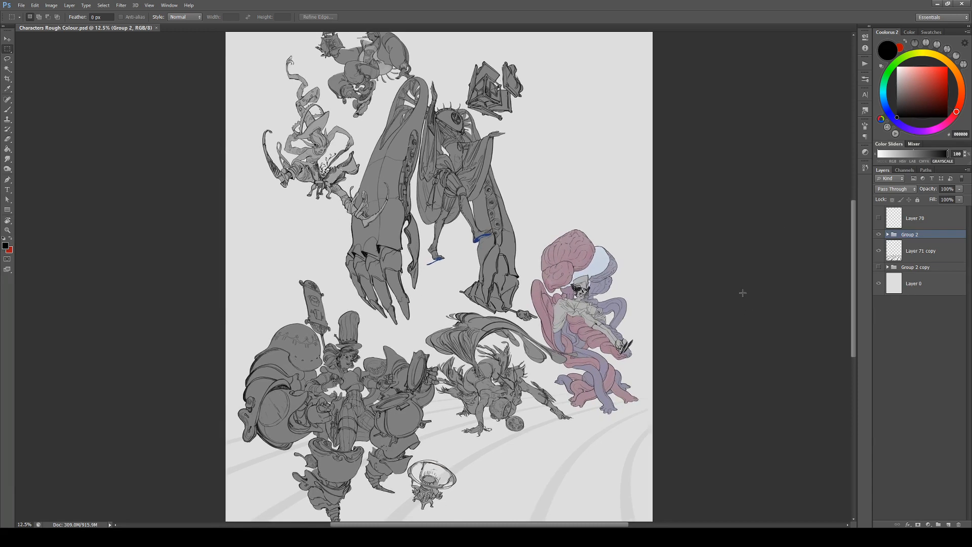
{"action": "key", "text": "f"}
{"action": "key", "text": "f"}
{"action": "left_click_drag", "start_coordinate": [667, 396], "coordinate": [630, 418]}
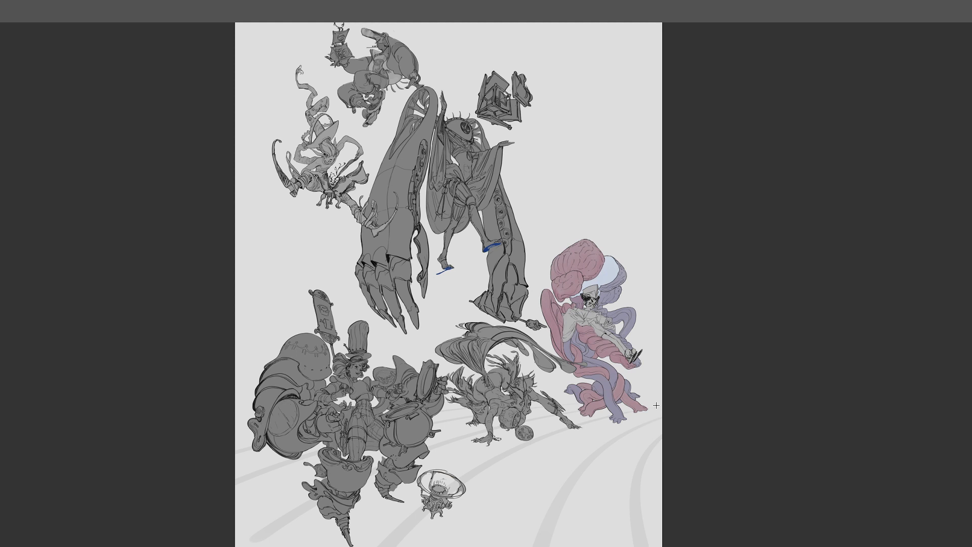
Toggle the line art of the lower-left character cluster off and on to examine its flat grey silhouette
{"action": "left_click", "coordinate": [879, 236]}
{"action": "left_click", "coordinate": [879, 236]}
{"action": "left_click", "coordinate": [878, 251]}
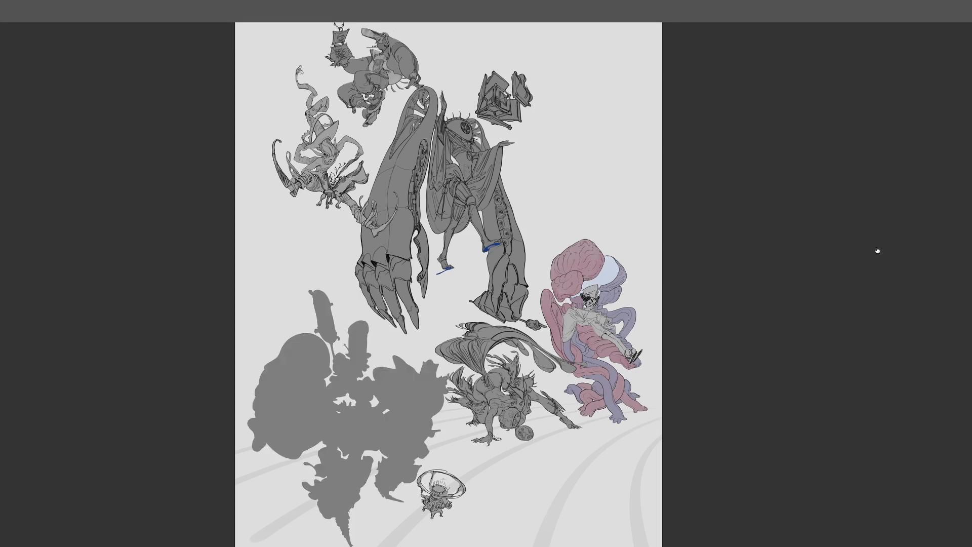
{"action": "left_click", "coordinate": [878, 251]}
Toggle the visibility of the whole character group and its faded copy to examine the background with its curved ground lines
{"action": "key", "text": "ctrl+minus"}
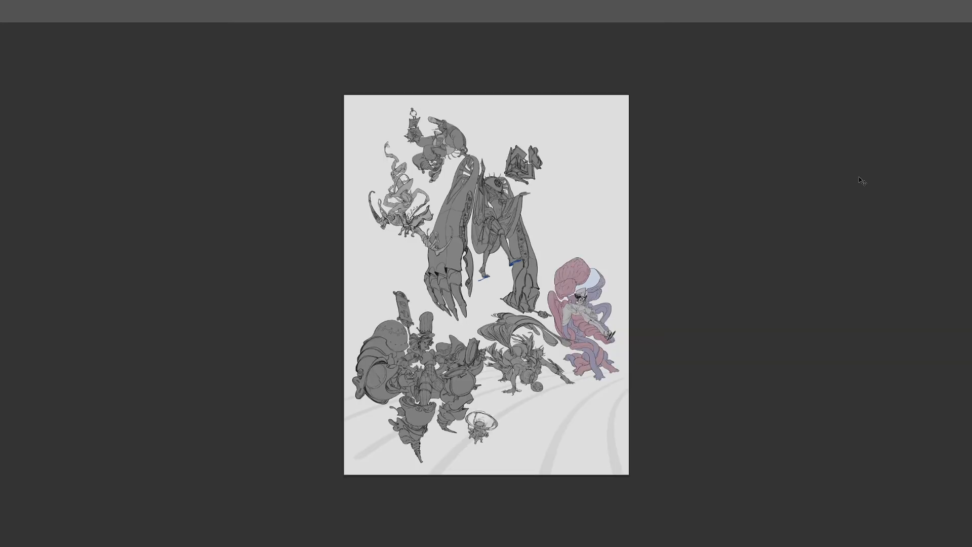
{"action": "key", "text": "ctrl+plus"}
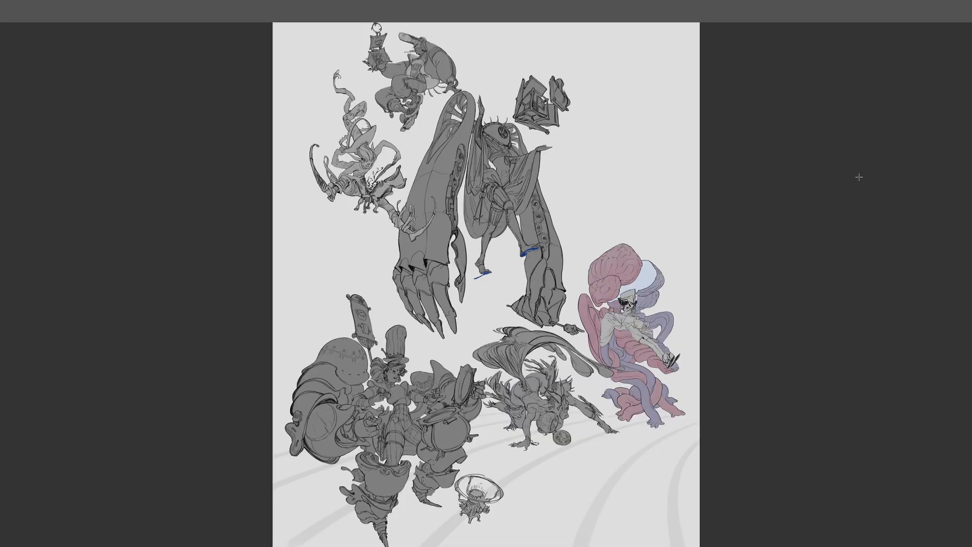
{"action": "left_click_drag", "start_coordinate": [744, 252], "coordinate": [740, 275]}
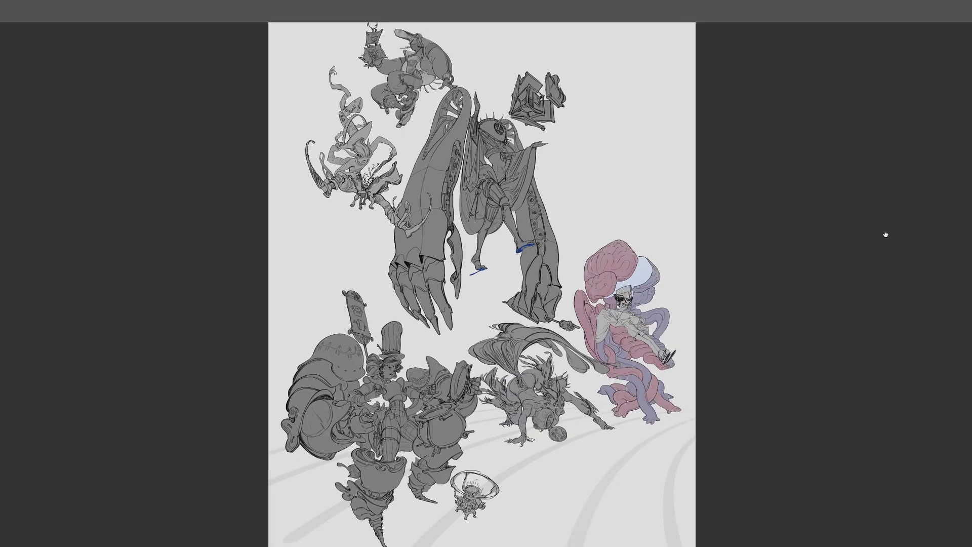
{"action": "left_click", "coordinate": [880, 248]}
{"action": "left_click", "coordinate": [880, 271]}
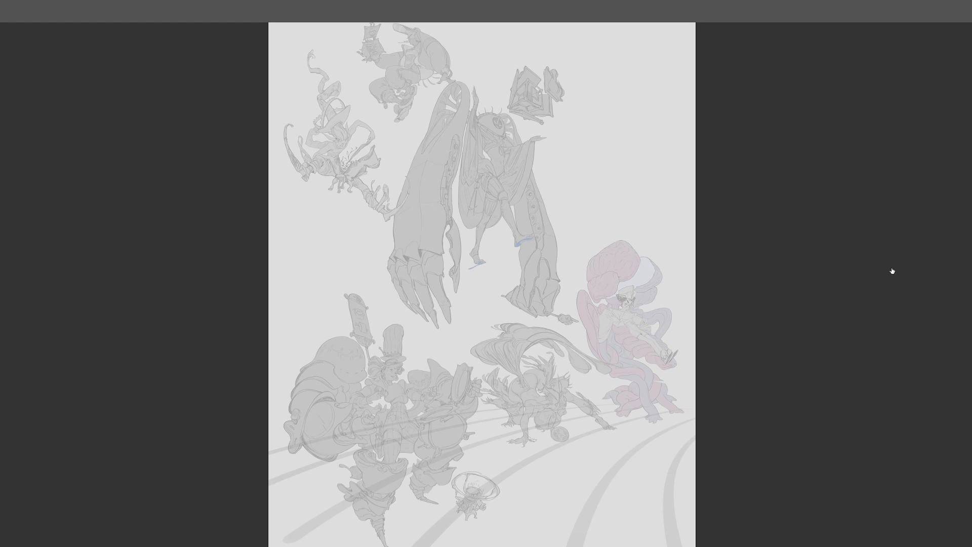
{"action": "left_click", "coordinate": [884, 252]}
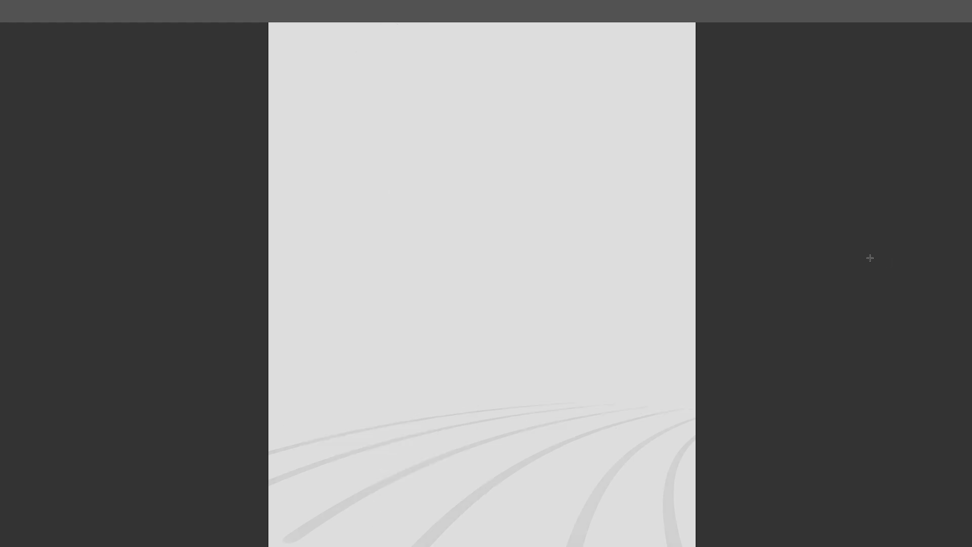
{"action": "left_click", "coordinate": [885, 242]}
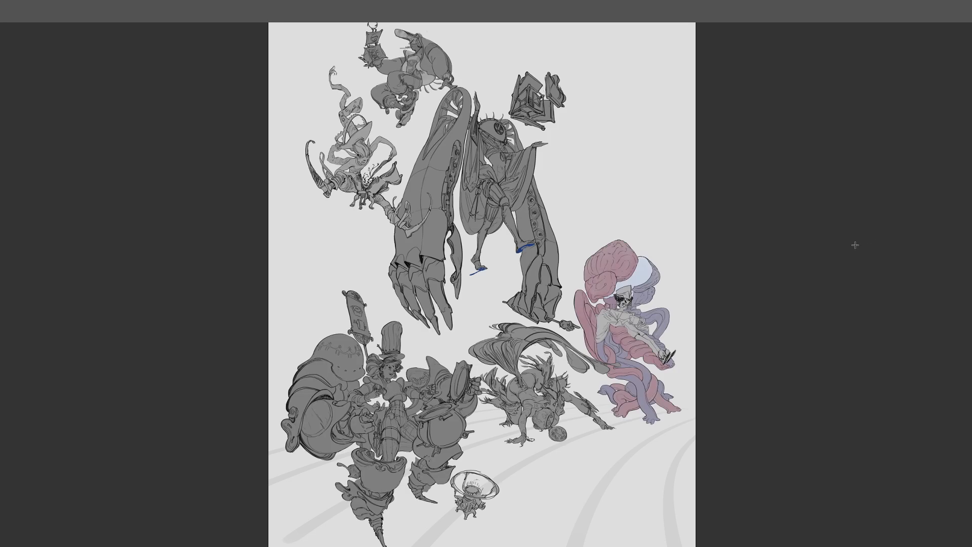
Lower the opacity of the characters' line art so the lines sit fainter over the grey fills
{"action": "key", "text": "ctrl+minus"}
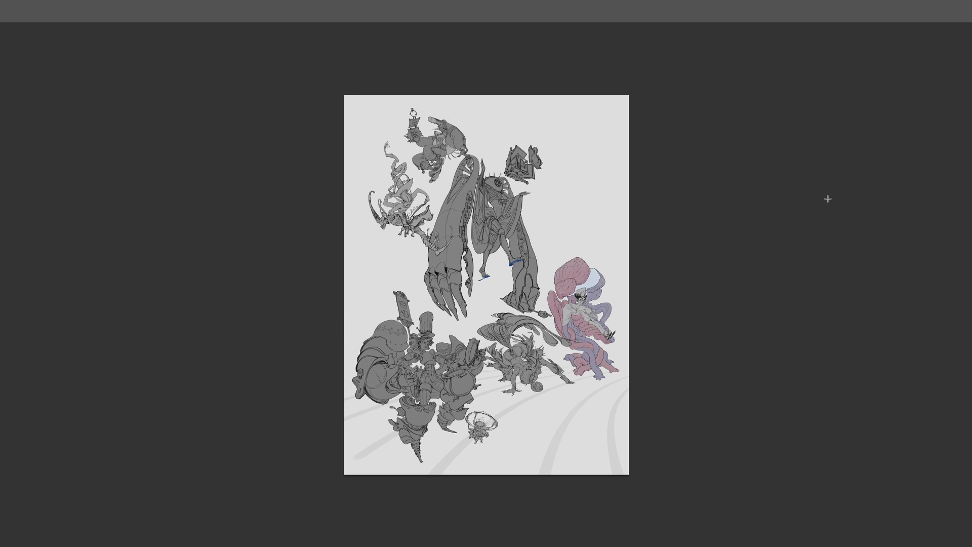
{"action": "key", "text": "ctrl+0"}
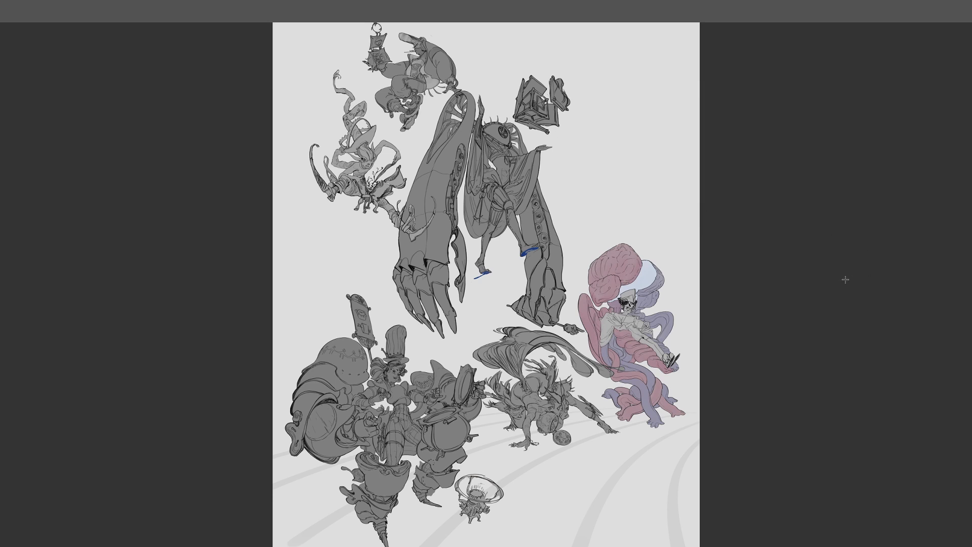
{"action": "left_click_drag", "start_coordinate": [814, 294], "coordinate": [813, 291]}
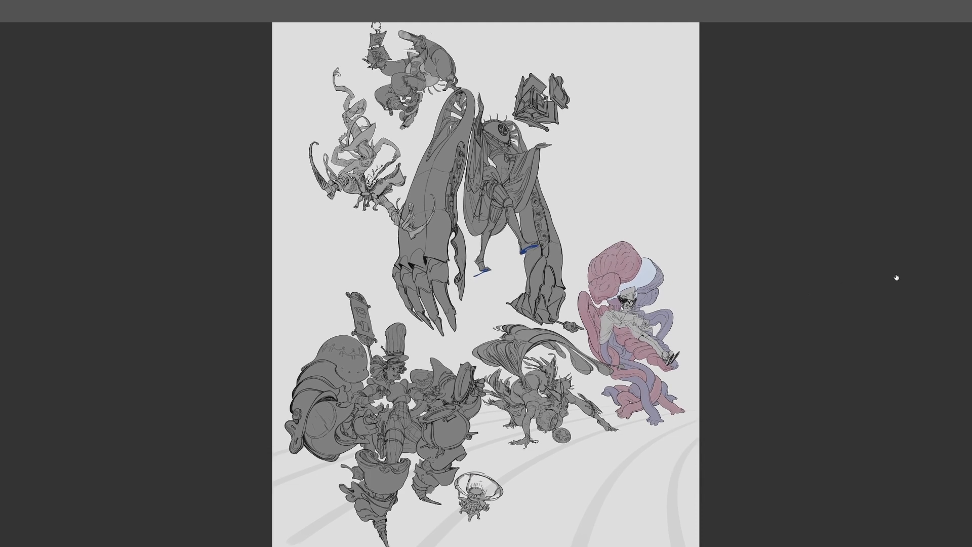
{"action": "left_click_drag", "start_coordinate": [958, 187], "coordinate": [939, 197]}
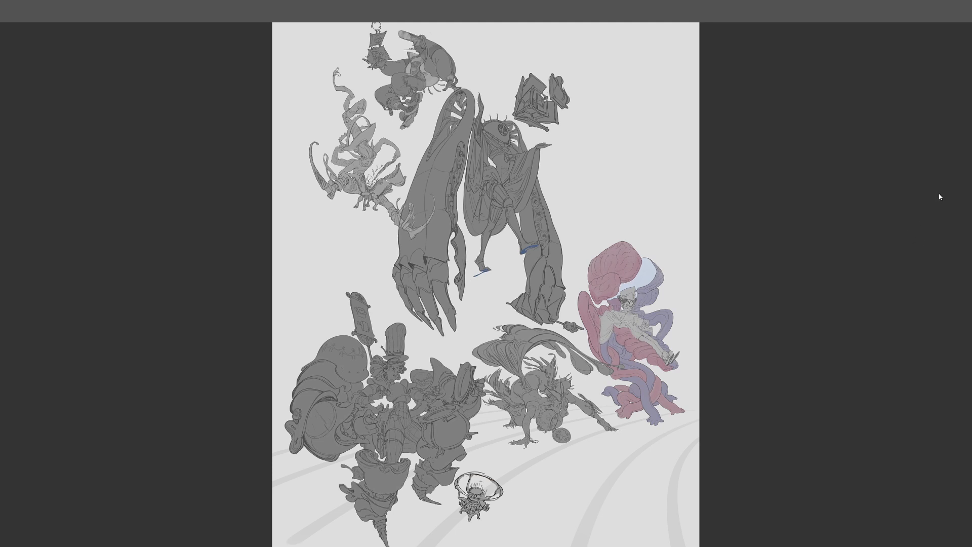
{"action": "key", "text": "ctrl+minus"}
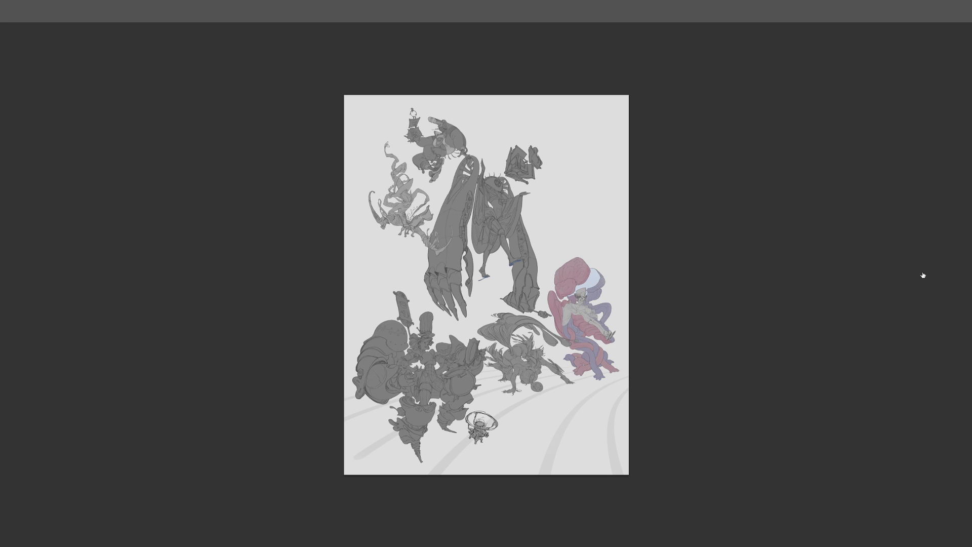
{"action": "key", "text": "ctrl+plus"}
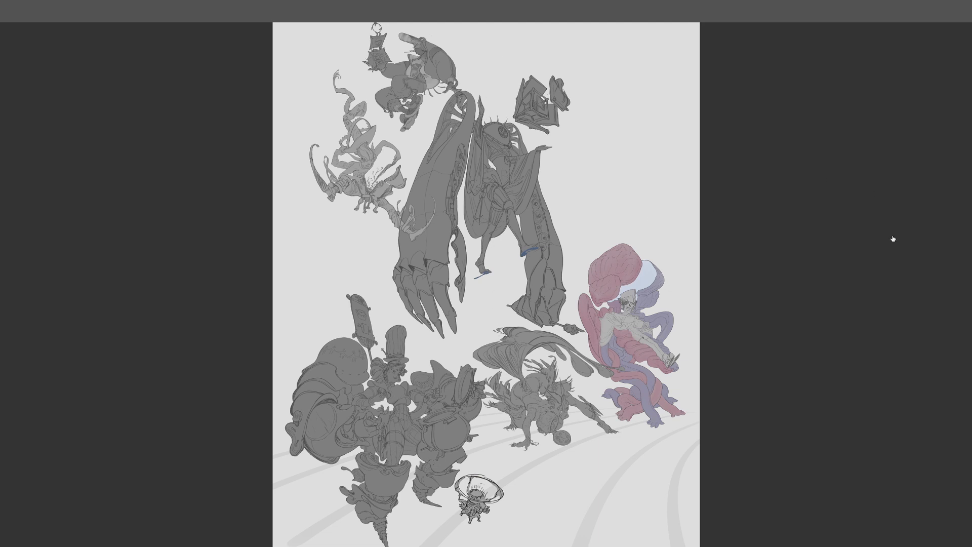
{"action": "mouse_move", "coordinate": [759, 228]}
{"action": "left_mouse_down"}
{"action": "mouse_move", "coordinate": [757, 292]}
{"action": "mouse_move", "coordinate": [758, 271]}
{"action": "mouse_move", "coordinate": [755, 279]}
{"action": "left_mouse_up"}
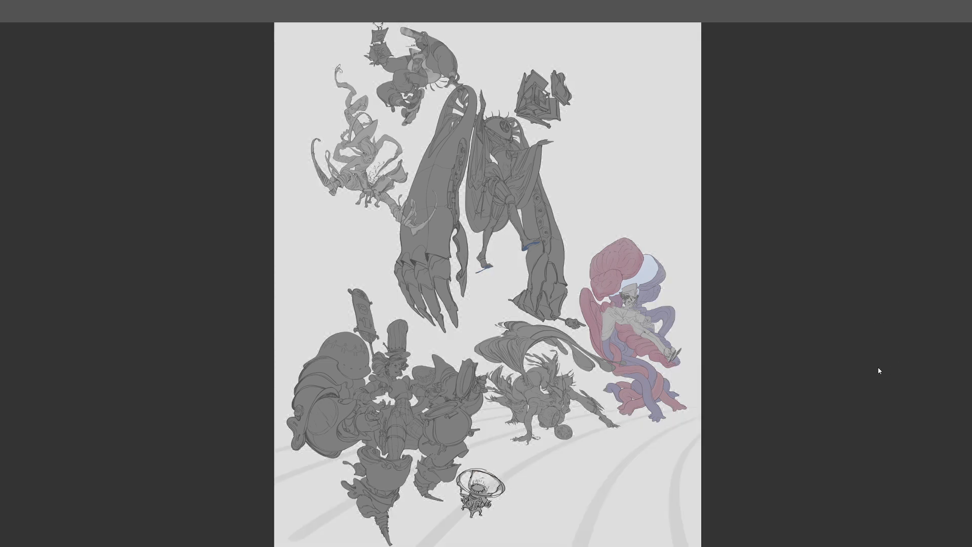
{"action": "key", "text": "ctrl+minus"}
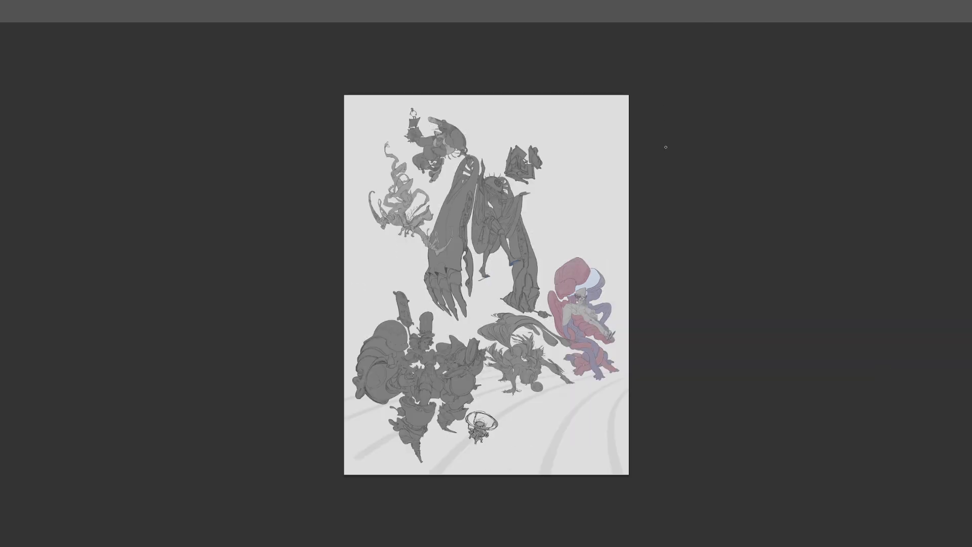
{"action": "key", "text": "ctrl+plus"}
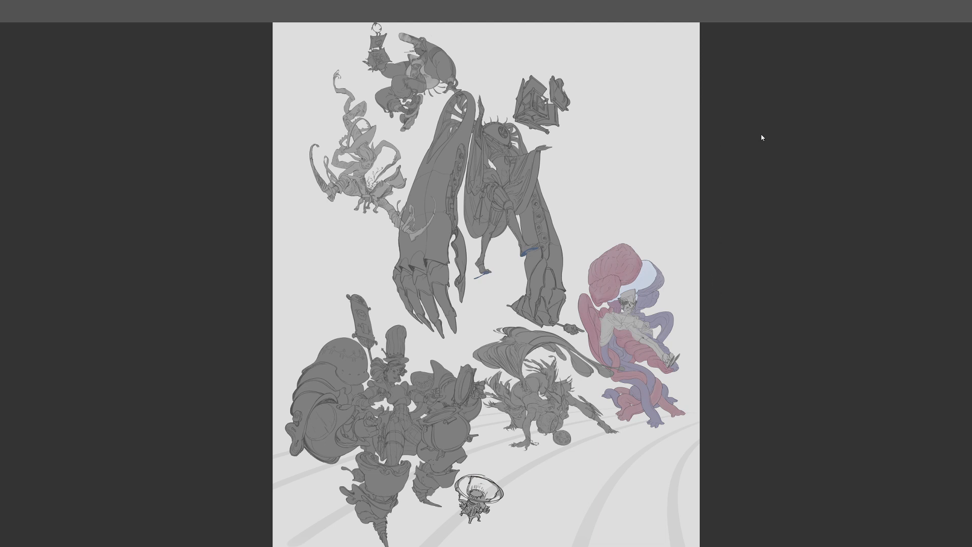
{"action": "left_click_drag", "start_coordinate": [522, 160], "coordinate": [558, 235]}
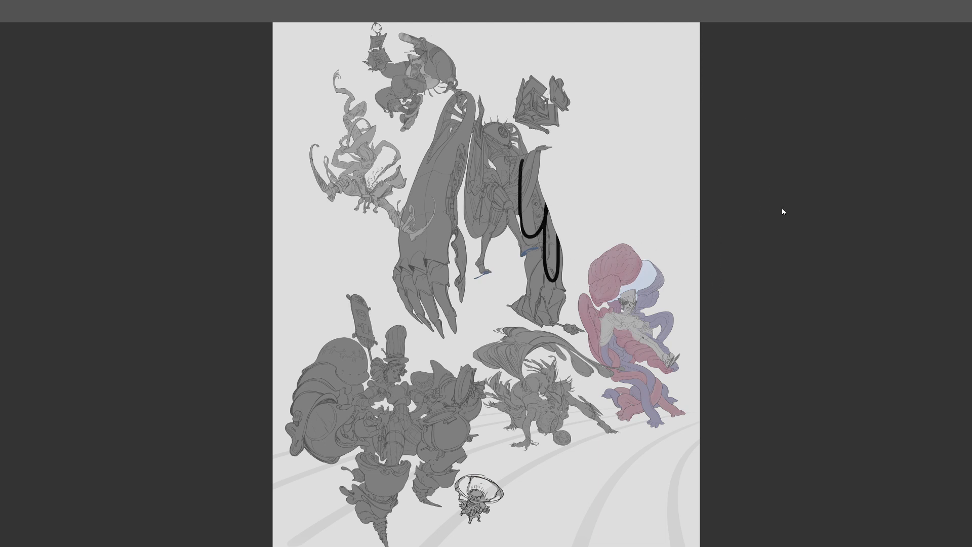
{"action": "key", "text": "ctrl+z"}
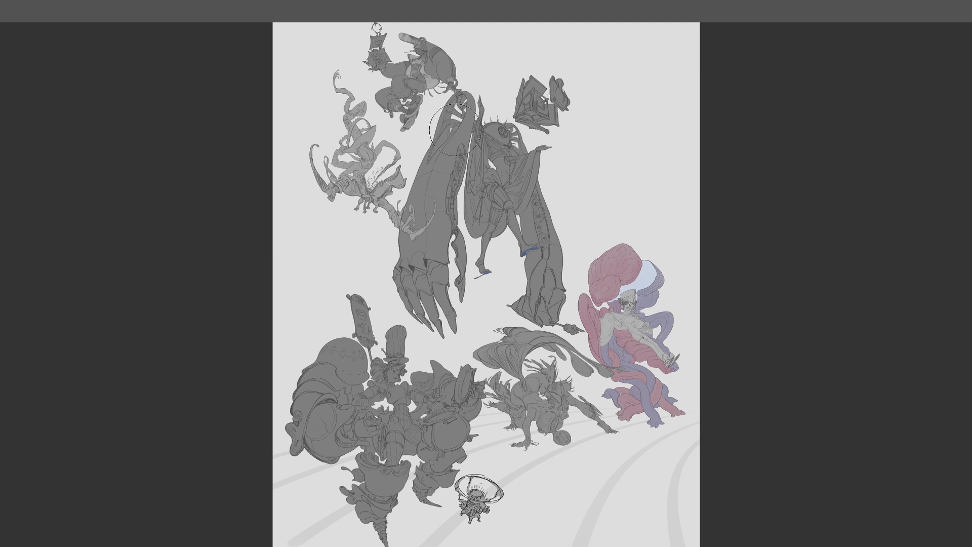
Paint the two giant clawed arms orange-yellow with a streaky, textured brush, covering them down to the fingers
{"action": "mouse_move", "coordinate": [453, 91]}
{"action": "left_mouse_down"}
{"action": "mouse_move", "coordinate": [423, 249]}
{"action": "mouse_move", "coordinate": [447, 130]}
{"action": "mouse_move", "coordinate": [430, 274]}
{"action": "left_mouse_up"}
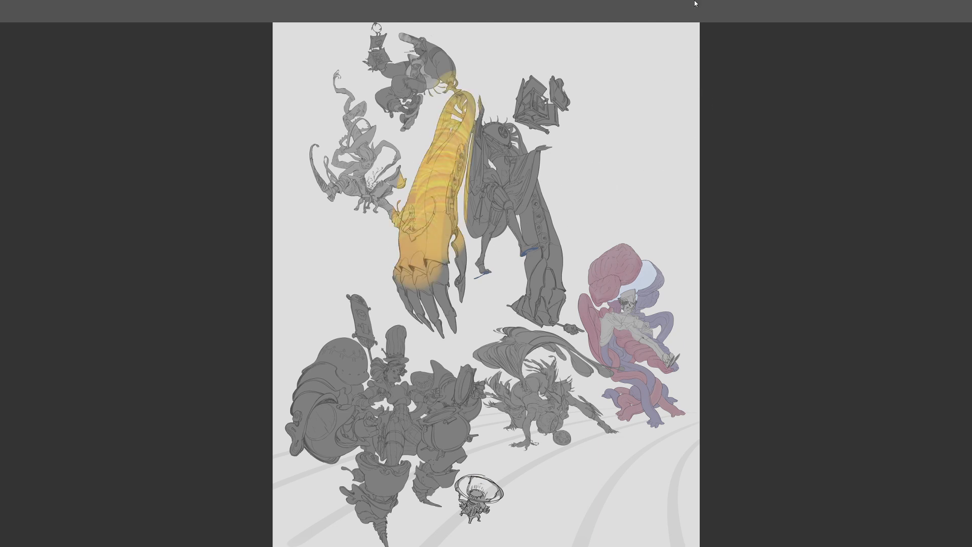
{"action": "key", "text": "ctrl+plus"}
{"action": "left_click_drag", "start_coordinate": [496, 159], "coordinate": [507, 232]}
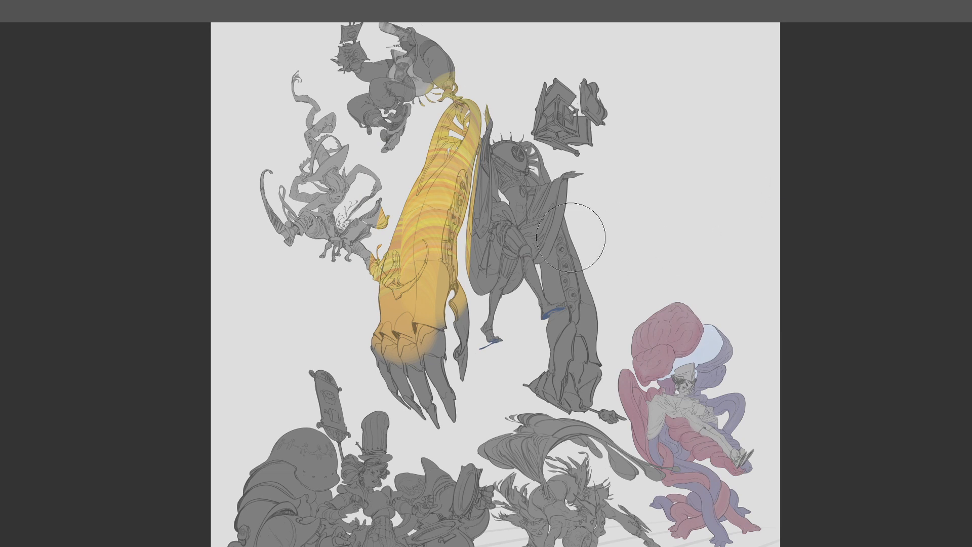
{"action": "mouse_move", "coordinate": [438, 169]}
{"action": "left_mouse_down"}
{"action": "mouse_move", "coordinate": [461, 88]}
{"action": "mouse_move", "coordinate": [424, 284]}
{"action": "mouse_move", "coordinate": [401, 307]}
{"action": "mouse_move", "coordinate": [405, 326]}
{"action": "left_mouse_up"}
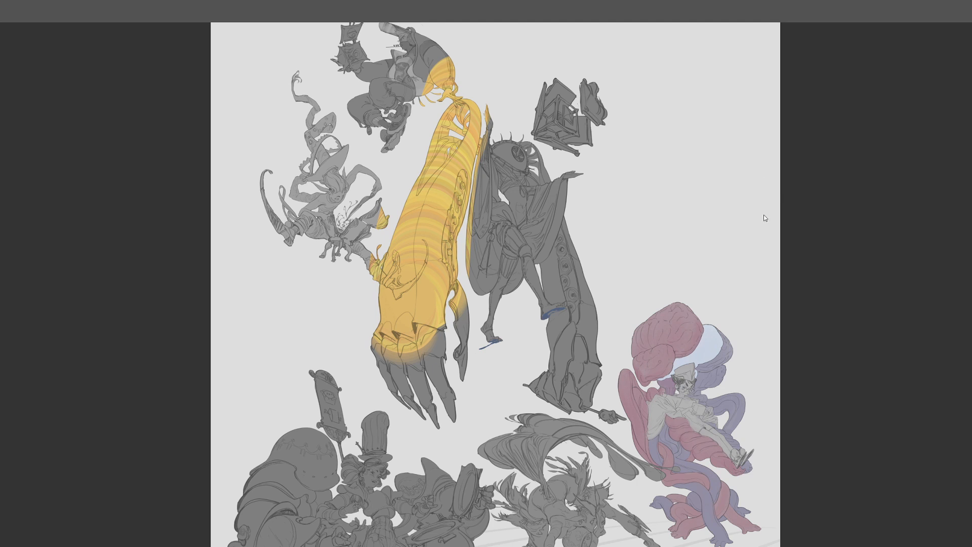
{"action": "mouse_move", "coordinate": [427, 257]}
{"action": "left_mouse_down"}
{"action": "mouse_move", "coordinate": [407, 278]}
{"action": "mouse_move", "coordinate": [450, 97]}
{"action": "mouse_move", "coordinate": [427, 328]}
{"action": "left_mouse_up"}
{"action": "mouse_move", "coordinate": [527, 151]}
{"action": "left_mouse_down"}
{"action": "mouse_move", "coordinate": [538, 185]}
{"action": "mouse_move", "coordinate": [551, 177]}
{"action": "mouse_move", "coordinate": [561, 295]}
{"action": "mouse_move", "coordinate": [551, 270]}
{"action": "mouse_move", "coordinate": [558, 235]}
{"action": "mouse_move", "coordinate": [595, 368]}
{"action": "mouse_move", "coordinate": [557, 272]}
{"action": "mouse_move", "coordinate": [554, 366]}
{"action": "mouse_move", "coordinate": [552, 349]}
{"action": "mouse_move", "coordinate": [534, 358]}
{"action": "mouse_move", "coordinate": [535, 379]}
{"action": "mouse_move", "coordinate": [585, 400]}
{"action": "left_mouse_up"}
{"action": "mouse_move", "coordinate": [408, 371]}
{"action": "left_mouse_down"}
{"action": "mouse_move", "coordinate": [437, 419]}
{"action": "mouse_move", "coordinate": [442, 316]}
{"action": "mouse_move", "coordinate": [459, 364]}
{"action": "mouse_move", "coordinate": [445, 295]}
{"action": "mouse_move", "coordinate": [410, 242]}
{"action": "mouse_move", "coordinate": [396, 356]}
{"action": "mouse_move", "coordinate": [414, 398]}
{"action": "mouse_move", "coordinate": [421, 307]}
{"action": "mouse_move", "coordinate": [467, 435]}
{"action": "mouse_move", "coordinate": [473, 231]}
{"action": "mouse_move", "coordinate": [473, 312]}
{"action": "left_mouse_up"}
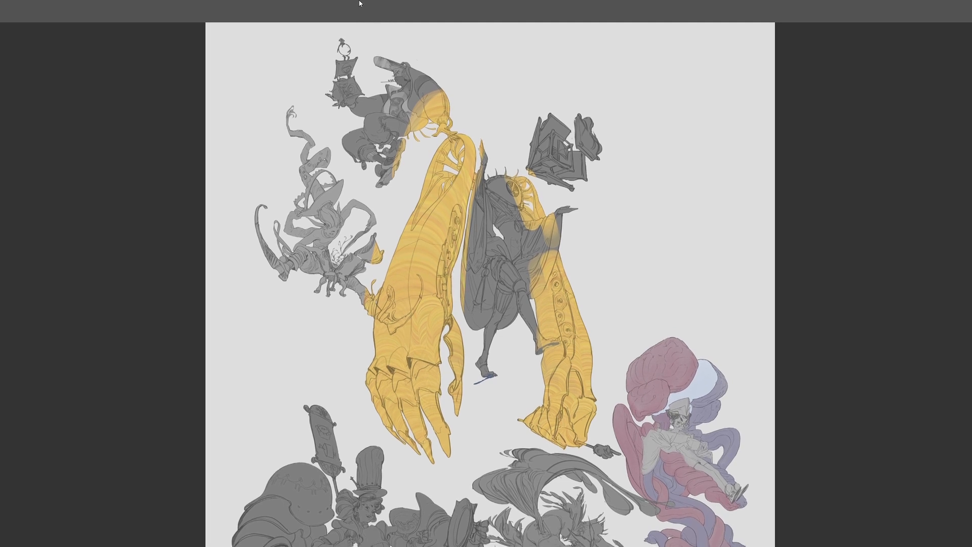
Darken the light background behind the characters to a medium grey
{"action": "left_click_drag", "start_coordinate": [425, 185], "coordinate": [434, 186]}
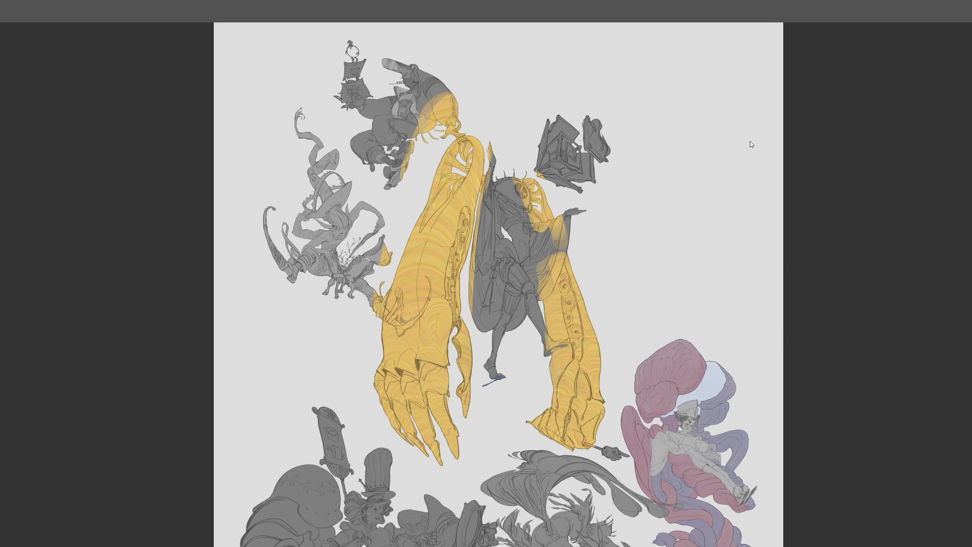
{"action": "key", "text": "ctrl+z"}
{"action": "key", "text": "ctrl+z"}
{"action": "key", "text": "ctrl+z"}
{"action": "key", "text": "ctrl+z"}
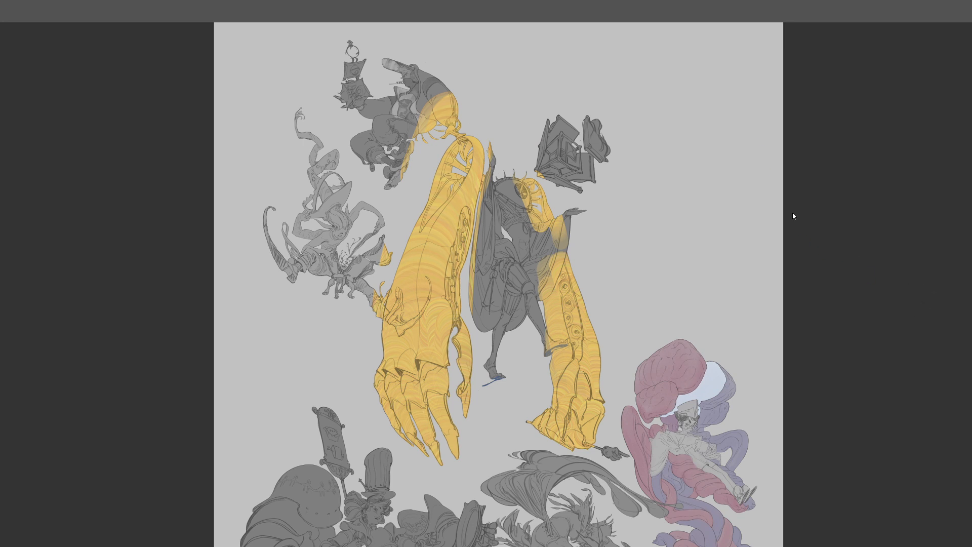
Paint the central figure's draped robe and both sleeves off-white, leaving the body and legs dark grey
{"action": "left_click_drag", "start_coordinate": [524, 214], "coordinate": [530, 193]}
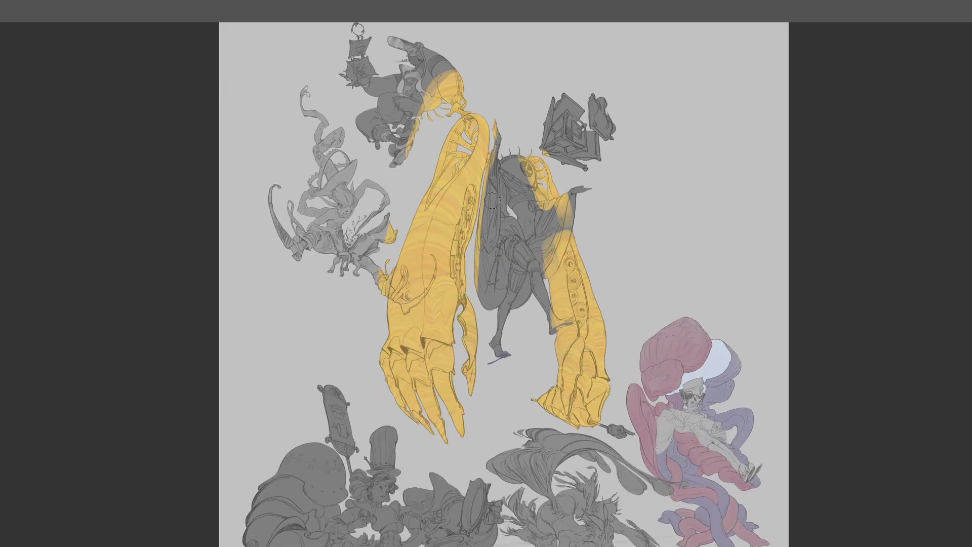
{"action": "mouse_move", "coordinate": [487, 180]}
{"action": "left_mouse_down"}
{"action": "mouse_move", "coordinate": [489, 293]}
{"action": "mouse_move", "coordinate": [504, 225]}
{"action": "mouse_move", "coordinate": [521, 232]}
{"action": "mouse_move", "coordinate": [511, 227]}
{"action": "left_mouse_up"}
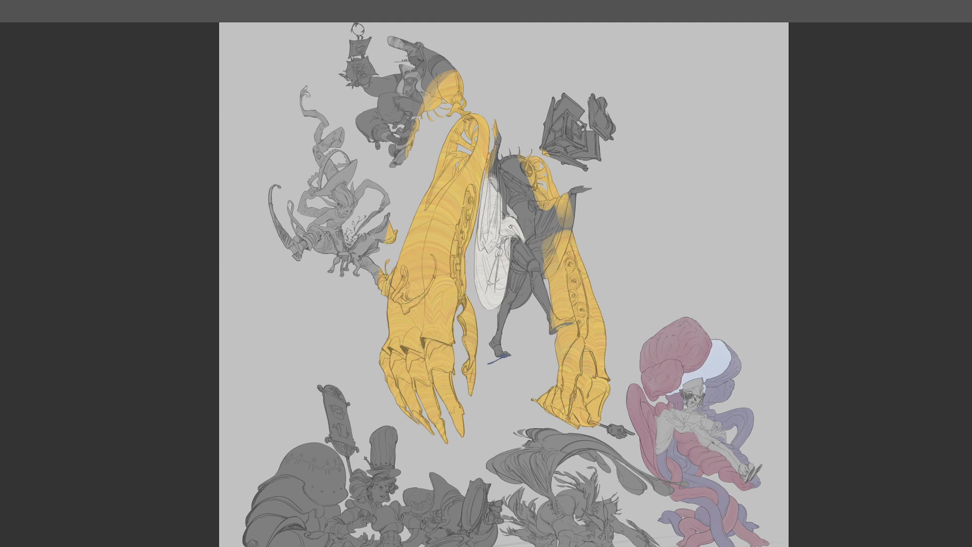
{"action": "mouse_move", "coordinate": [499, 168]}
{"action": "left_mouse_down"}
{"action": "mouse_move", "coordinate": [503, 222]}
{"action": "mouse_move", "coordinate": [502, 187]}
{"action": "mouse_move", "coordinate": [506, 221]}
{"action": "mouse_move", "coordinate": [505, 212]}
{"action": "mouse_move", "coordinate": [538, 227]}
{"action": "mouse_move", "coordinate": [552, 220]}
{"action": "mouse_move", "coordinate": [538, 234]}
{"action": "mouse_move", "coordinate": [566, 194]}
{"action": "mouse_move", "coordinate": [562, 226]}
{"action": "mouse_move", "coordinate": [574, 197]}
{"action": "left_mouse_up"}
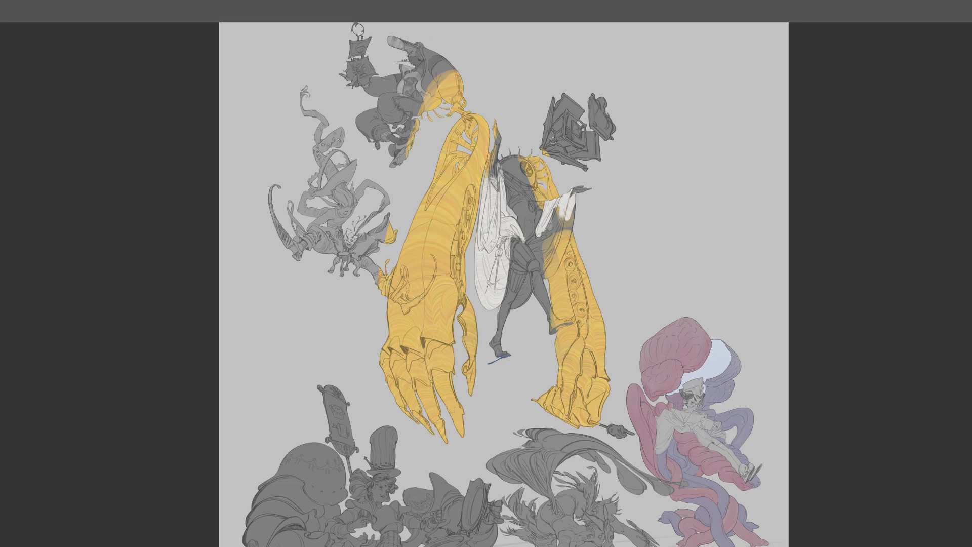
{"action": "key", "text": "ctrl+plus"}
{"action": "mouse_move", "coordinate": [508, 291]}
{"action": "left_mouse_down"}
{"action": "mouse_move", "coordinate": [495, 306]}
{"action": "mouse_move", "coordinate": [511, 297]}
{"action": "mouse_move", "coordinate": [511, 271]}
{"action": "mouse_move", "coordinate": [493, 325]}
{"action": "mouse_move", "coordinate": [520, 228]}
{"action": "mouse_move", "coordinate": [555, 280]}
{"action": "mouse_move", "coordinate": [539, 286]}
{"action": "mouse_move", "coordinate": [541, 317]}
{"action": "mouse_move", "coordinate": [562, 278]}
{"action": "left_mouse_up"}
{"action": "mouse_move", "coordinate": [557, 236]}
{"action": "left_mouse_down"}
{"action": "mouse_move", "coordinate": [567, 217]}
{"action": "mouse_move", "coordinate": [562, 252]}
{"action": "mouse_move", "coordinate": [575, 271]}
{"action": "mouse_move", "coordinate": [612, 190]}
{"action": "mouse_move", "coordinate": [600, 225]}
{"action": "mouse_move", "coordinate": [609, 169]}
{"action": "mouse_move", "coordinate": [590, 173]}
{"action": "left_mouse_up"}
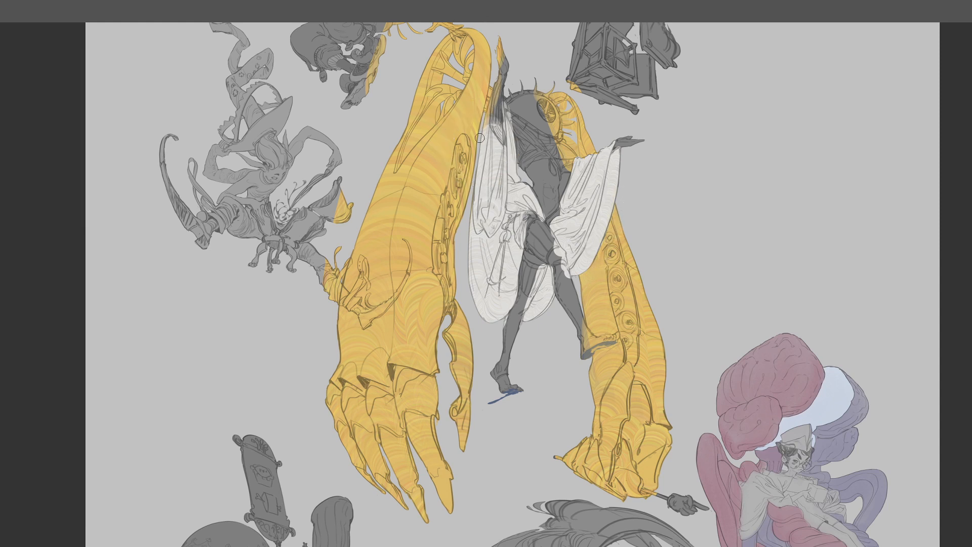
{"action": "mouse_move", "coordinate": [491, 99]}
{"action": "left_mouse_down"}
{"action": "mouse_move", "coordinate": [488, 122]}
{"action": "mouse_move", "coordinate": [493, 101]}
{"action": "left_mouse_up"}
{"action": "left_click_drag", "start_coordinate": [504, 103], "coordinate": [514, 146]}
{"action": "left_click_drag", "start_coordinate": [606, 190], "coordinate": [607, 199]}
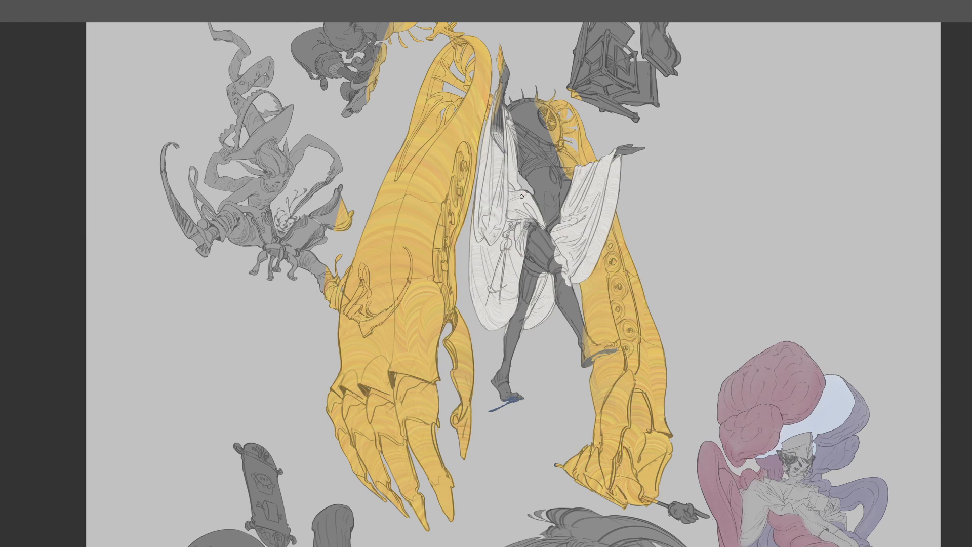
{"action": "left_click_drag", "start_coordinate": [507, 319], "coordinate": [515, 308]}
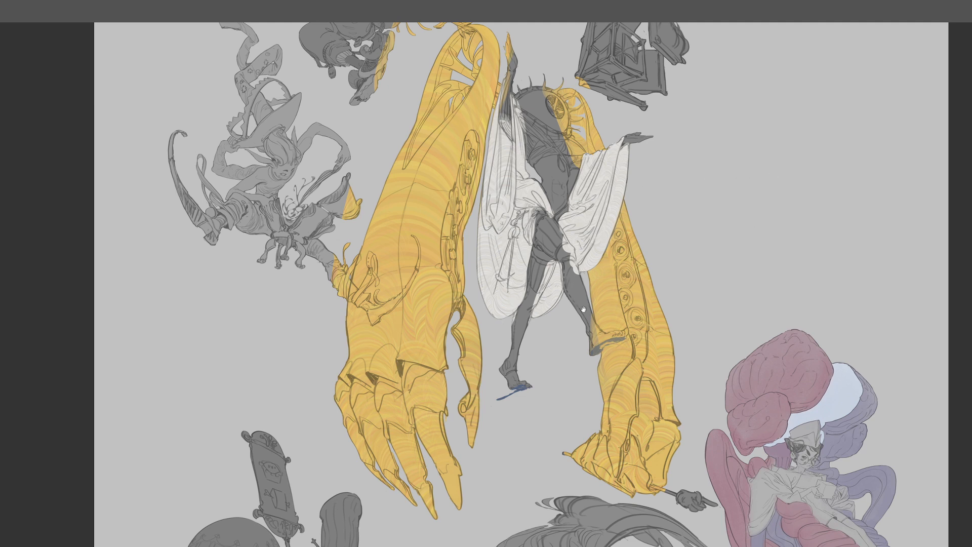
{"action": "left_click_drag", "start_coordinate": [589, 320], "coordinate": [589, 322]}
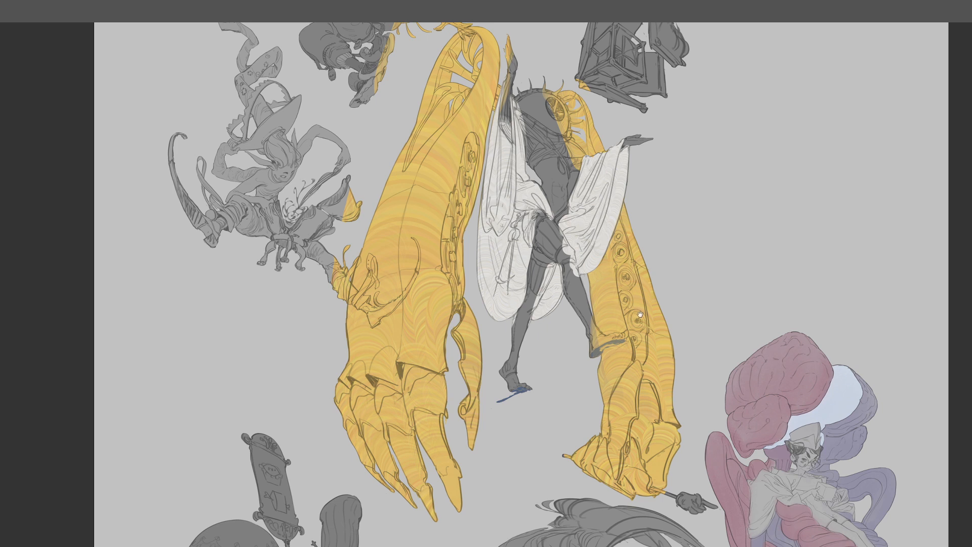
{"action": "left_click_drag", "start_coordinate": [640, 314], "coordinate": [638, 317]}
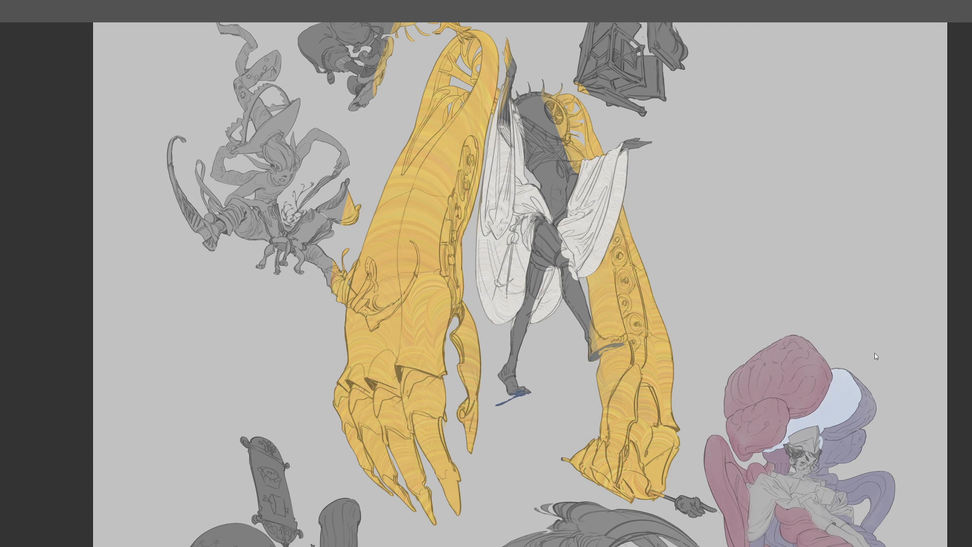
Shift the colour of both giant arms from yellow to a deeper orange, keeping the streaky texture
{"action": "left_click", "coordinate": [869, 375]}
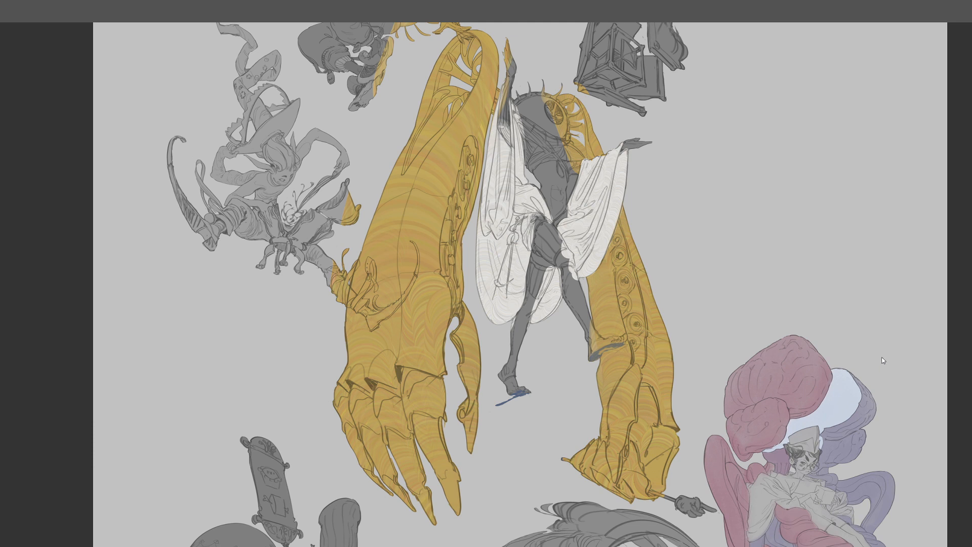
{"action": "left_click_drag", "start_coordinate": [876, 347], "coordinate": [873, 342]}
{"action": "left_click_drag", "start_coordinate": [594, 284], "coordinate": [591, 299]}
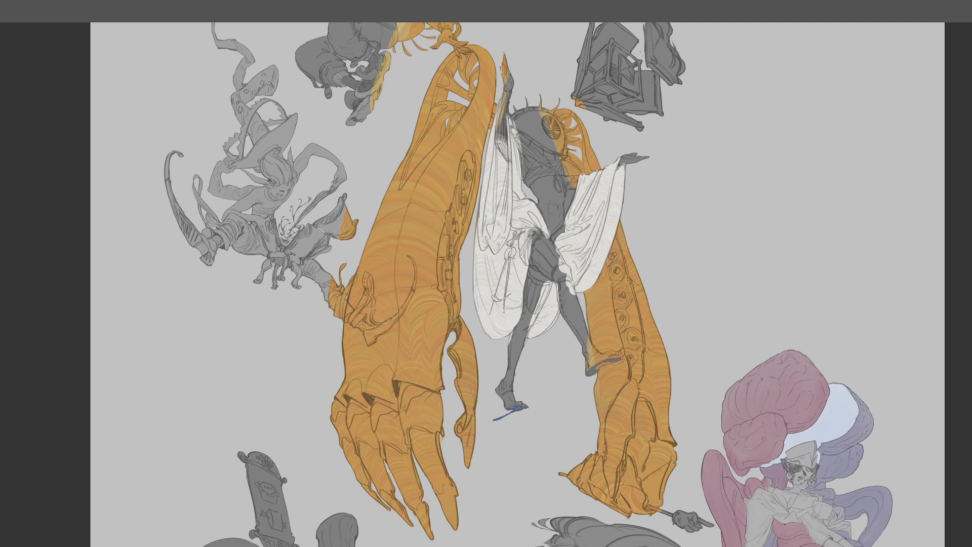
Try dark brown on the buttoned inset strip of the giant arm behind the robed figure, and undo those strokes
{"action": "left_click_drag", "start_coordinate": [615, 239], "coordinate": [614, 281]}
{"action": "left_click_drag", "start_coordinate": [615, 248], "coordinate": [631, 335]}
{"action": "mouse_move", "coordinate": [622, 295]}
{"action": "left_mouse_down"}
{"action": "mouse_move", "coordinate": [634, 377]}
{"action": "mouse_move", "coordinate": [635, 334]}
{"action": "left_mouse_up"}
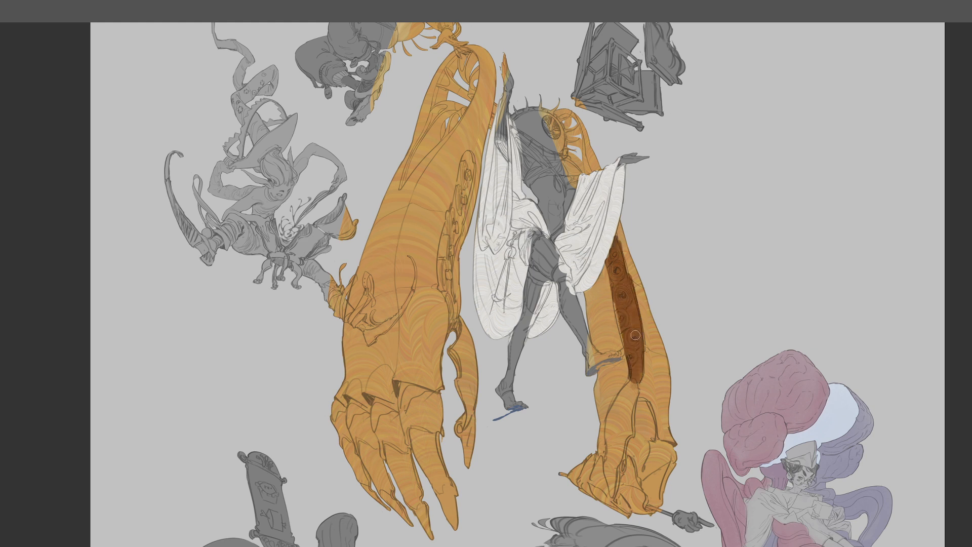
{"action": "key", "text": "ctrl+z"}
{"action": "key", "text": "ctrl+z"}
{"action": "key", "text": "ctrl+z"}
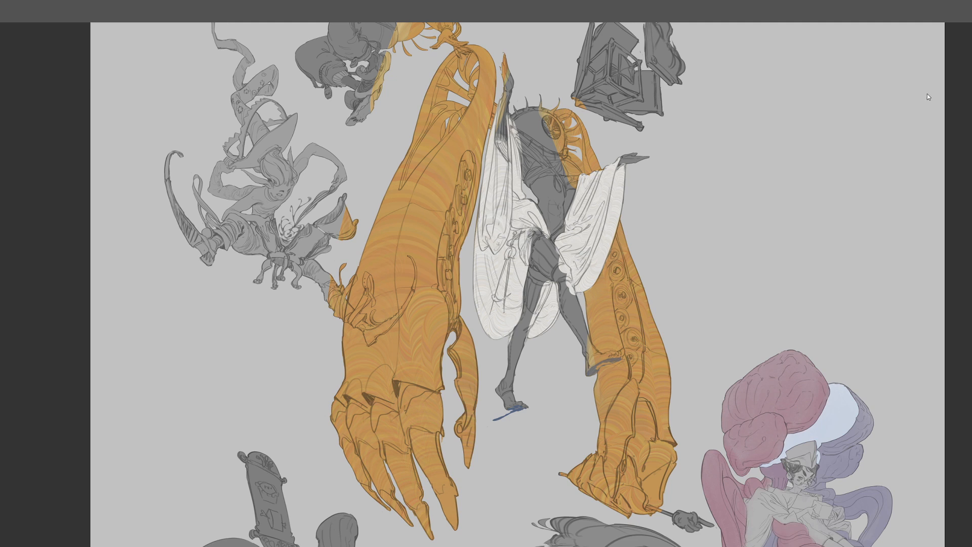
Try purple strokes on the inset strip of the arm behind the robe, undoing each attempt
{"action": "mouse_move", "coordinate": [617, 283]}
{"action": "left_mouse_down"}
{"action": "mouse_move", "coordinate": [639, 374]}
{"action": "mouse_move", "coordinate": [641, 357]}
{"action": "left_mouse_up"}
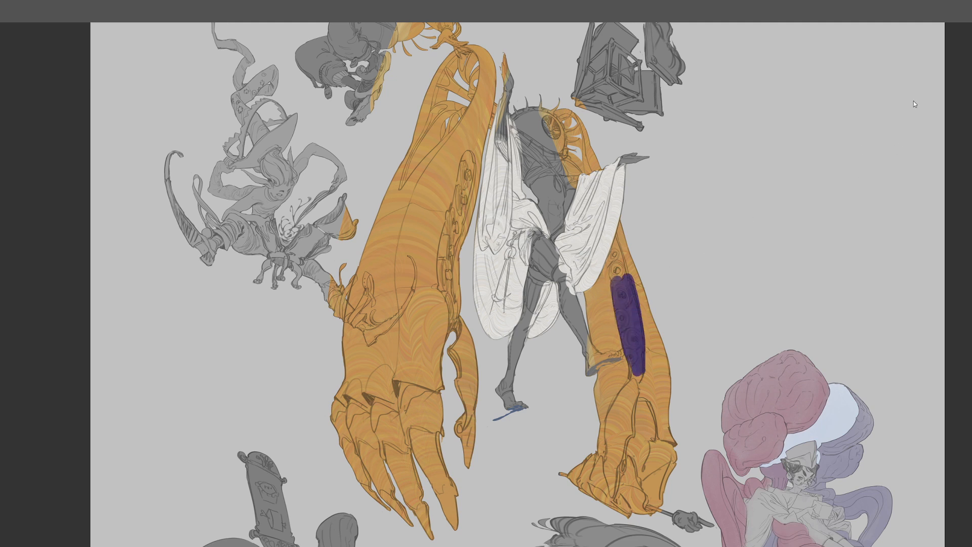
{"action": "key", "text": "ctrl+z"}
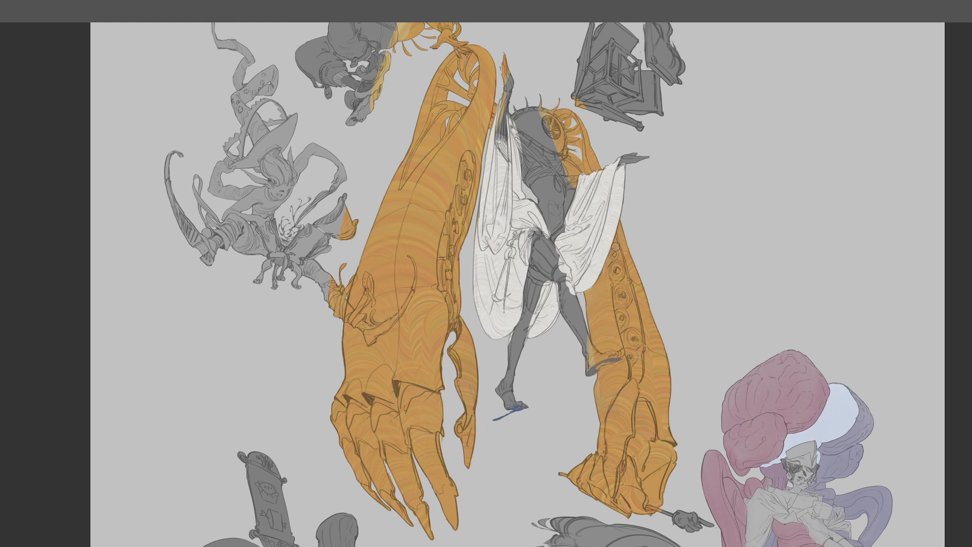
{"action": "left_click_drag", "start_coordinate": [614, 242], "coordinate": [638, 375]}
{"action": "key", "text": "ctrl+z"}
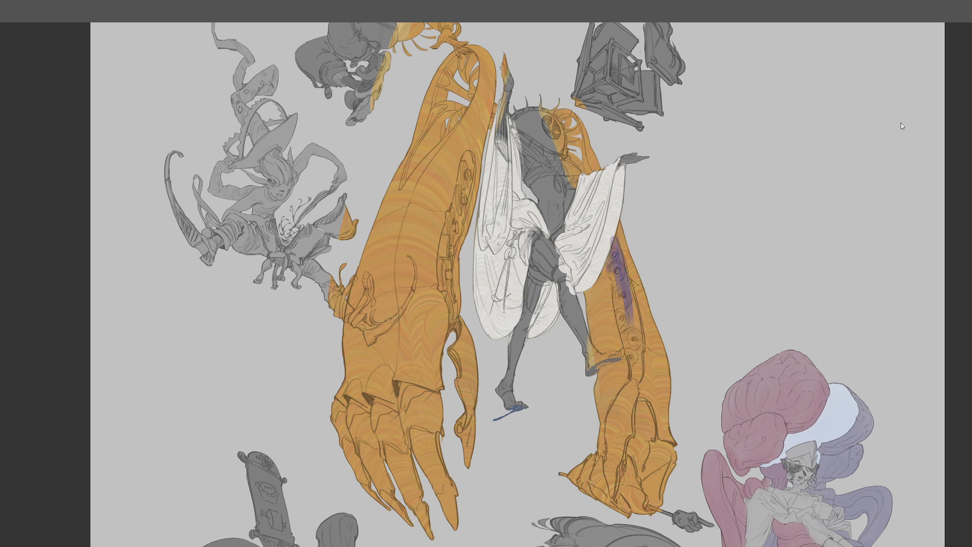
{"action": "key", "text": "ctrl+z"}
{"action": "key", "text": "ctrl+z"}
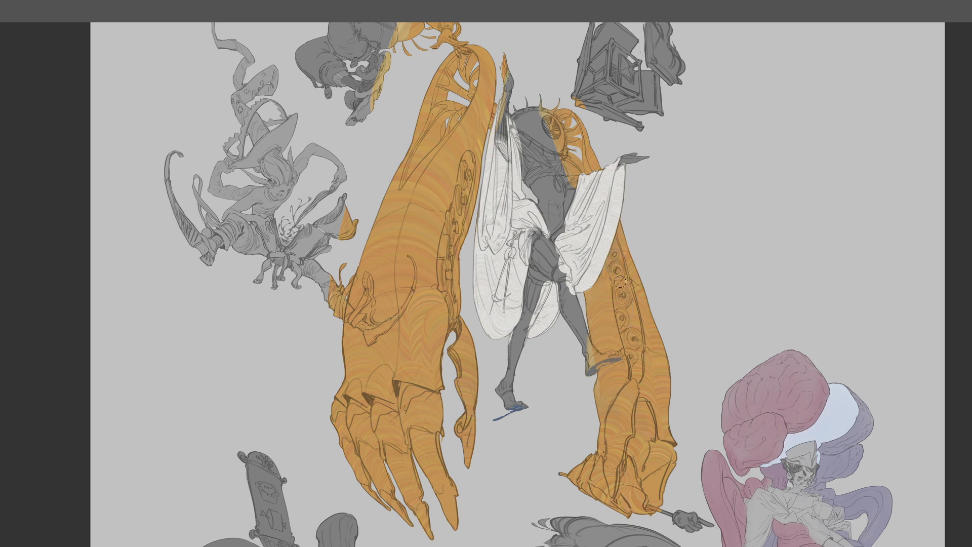
Select the fisted arm's lower colour area, paint its buttoned inset strip dark blue-violet, and clear the selection
{"action": "left_click", "coordinate": [608, 307]}
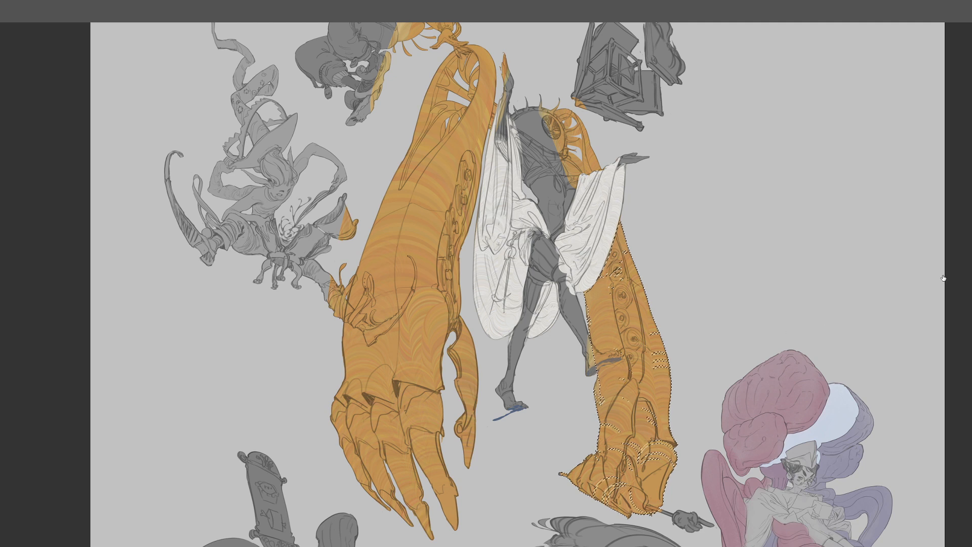
{"action": "key", "text": "ctrl+d"}
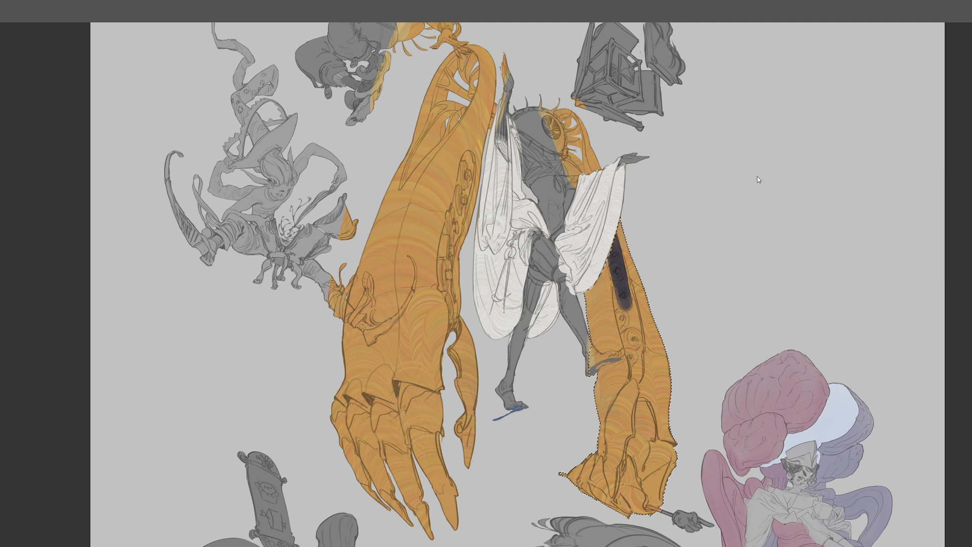
{"action": "key", "text": "ctrl+z"}
{"action": "mouse_move", "coordinate": [619, 277]}
{"action": "left_mouse_down"}
{"action": "mouse_move", "coordinate": [613, 266]}
{"action": "mouse_move", "coordinate": [630, 312]}
{"action": "mouse_move", "coordinate": [631, 360]}
{"action": "mouse_move", "coordinate": [637, 349]}
{"action": "mouse_move", "coordinate": [632, 391]}
{"action": "left_mouse_up"}
{"action": "left_click", "coordinate": [629, 396], "text": "alt"}
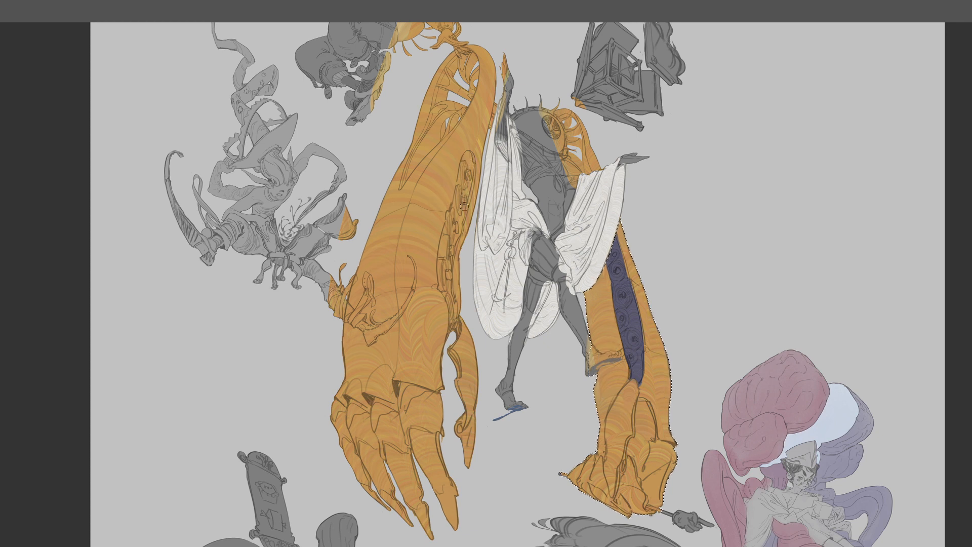
{"action": "key", "text": "ctrl+d"}
Paint the open-handed arm's long inset strip dark blue-violet, continuing it down along the thumb
{"action": "mouse_move", "coordinate": [468, 158]}
{"action": "left_mouse_down"}
{"action": "mouse_move", "coordinate": [458, 228]}
{"action": "mouse_move", "coordinate": [465, 173]}
{"action": "mouse_move", "coordinate": [441, 273]}
{"action": "mouse_move", "coordinate": [442, 261]}
{"action": "mouse_move", "coordinate": [432, 269]}
{"action": "mouse_move", "coordinate": [441, 265]}
{"action": "mouse_move", "coordinate": [452, 326]}
{"action": "left_mouse_up"}
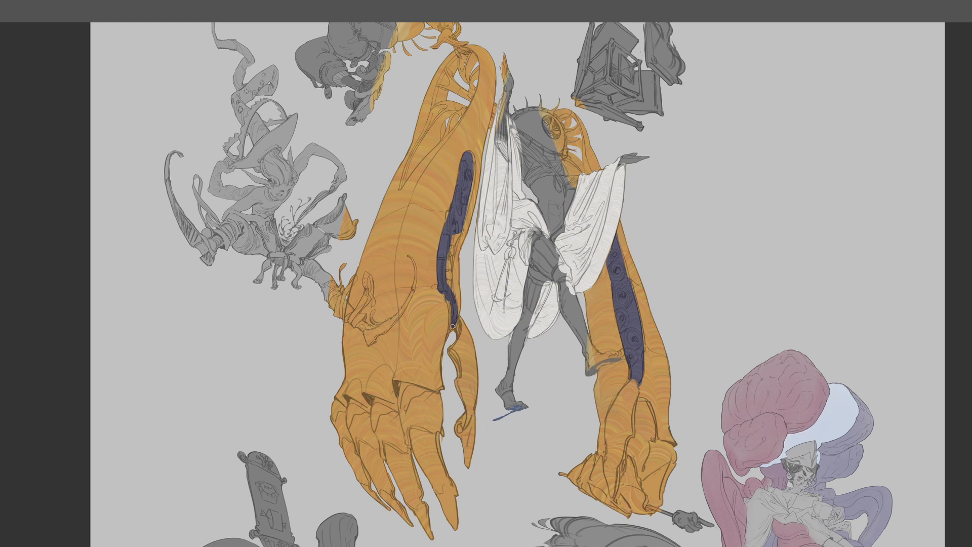
{"action": "mouse_move", "coordinate": [445, 270]}
{"action": "left_mouse_down"}
{"action": "mouse_move", "coordinate": [450, 294]}
{"action": "mouse_move", "coordinate": [452, 238]}
{"action": "mouse_move", "coordinate": [462, 229]}
{"action": "left_mouse_up"}
{"action": "left_click", "coordinate": [425, 244], "text": "alt"}
{"action": "left_click_drag", "start_coordinate": [457, 322], "coordinate": [416, 197], "text": "alt"}
{"action": "mouse_move", "coordinate": [456, 328]}
{"action": "left_mouse_down"}
{"action": "mouse_move", "coordinate": [459, 376]}
{"action": "mouse_move", "coordinate": [447, 351]}
{"action": "left_mouse_up"}
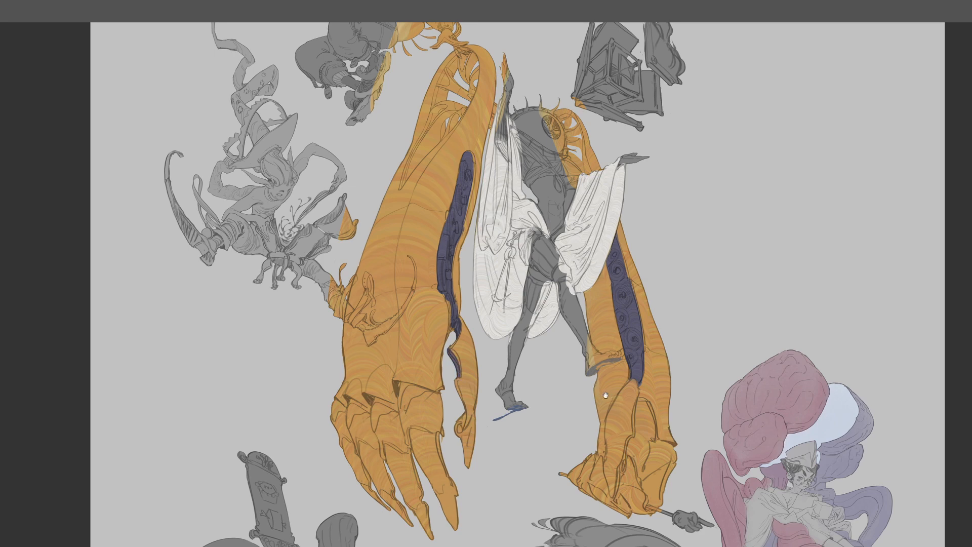
Paint the narrow slit between the wrist and knuckles of the fisted hand dark blue-violet
{"action": "left_click_drag", "start_coordinate": [605, 395], "coordinate": [596, 360]}
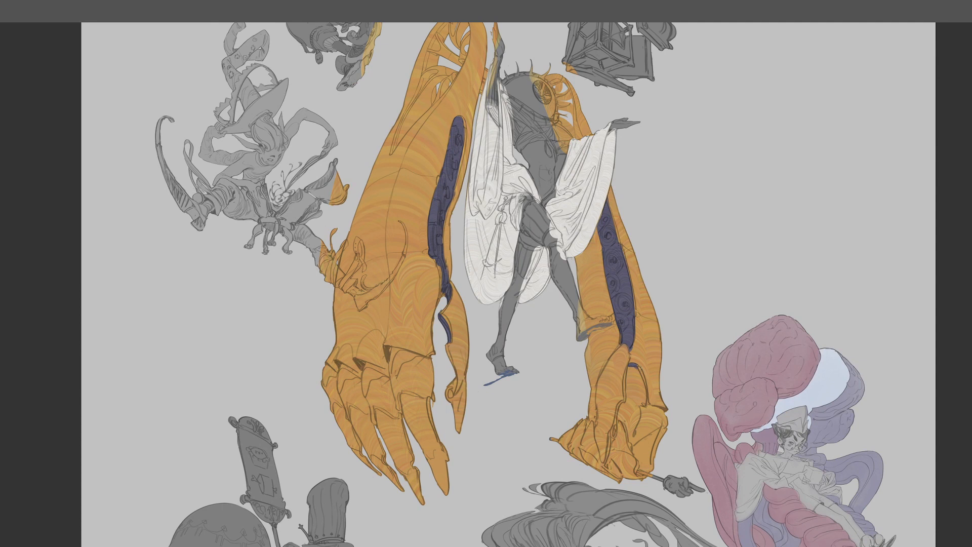
{"action": "left_click_drag", "start_coordinate": [640, 367], "coordinate": [647, 395]}
{"action": "key", "text": "r"}
{"action": "left_click_drag", "start_coordinate": [518, 413], "coordinate": [512, 349]}
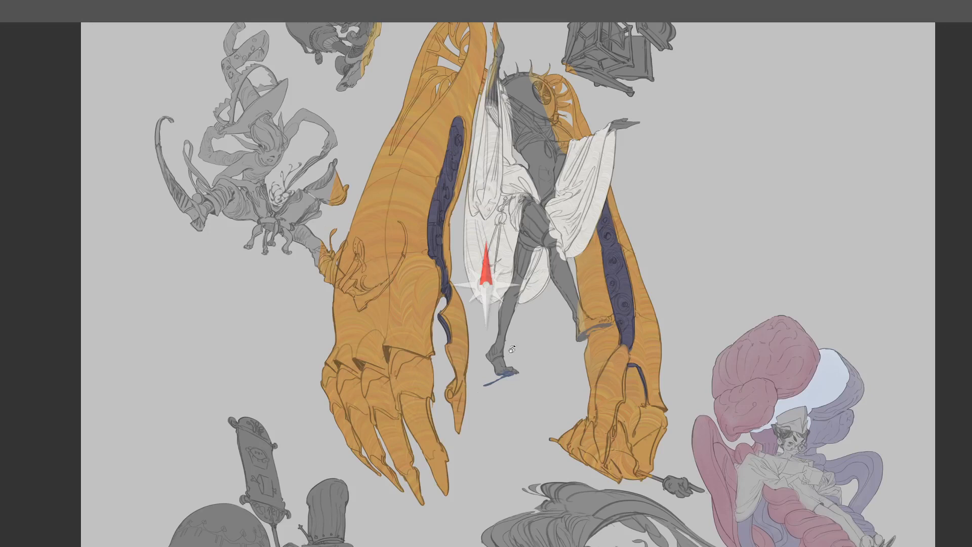
Paint the recesses beneath the open giant hand's four knuckles dark brown
{"action": "left_click", "coordinate": [435, 213], "text": "alt"}
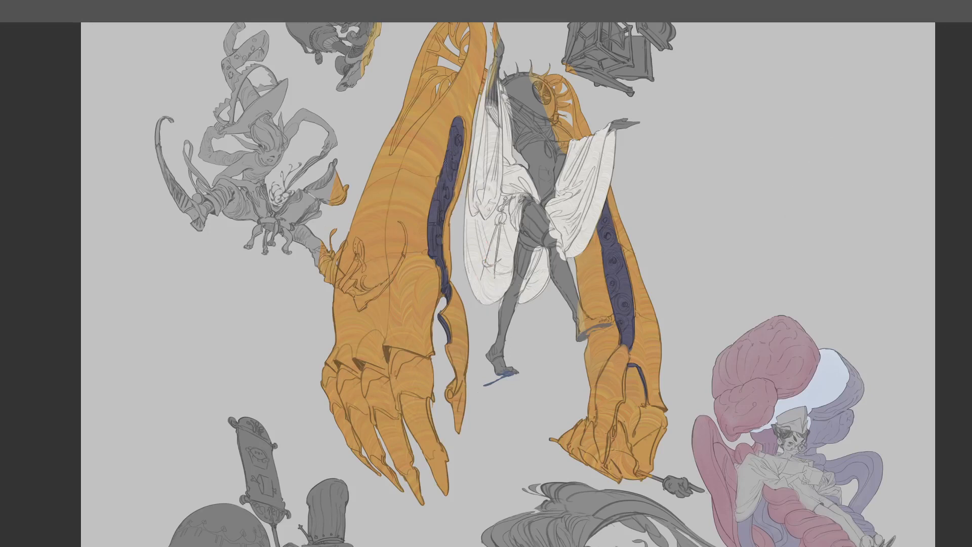
{"action": "left_click_drag", "start_coordinate": [414, 184], "coordinate": [413, 167]}
{"action": "left_click_drag", "start_coordinate": [331, 373], "coordinate": [324, 380]}
{"action": "mouse_move", "coordinate": [341, 376]}
{"action": "left_mouse_down"}
{"action": "mouse_move", "coordinate": [339, 389]}
{"action": "mouse_move", "coordinate": [348, 378]}
{"action": "left_mouse_up"}
{"action": "mouse_move", "coordinate": [365, 379]}
{"action": "left_mouse_down"}
{"action": "mouse_move", "coordinate": [365, 391]}
{"action": "mouse_move", "coordinate": [373, 373]}
{"action": "left_mouse_up"}
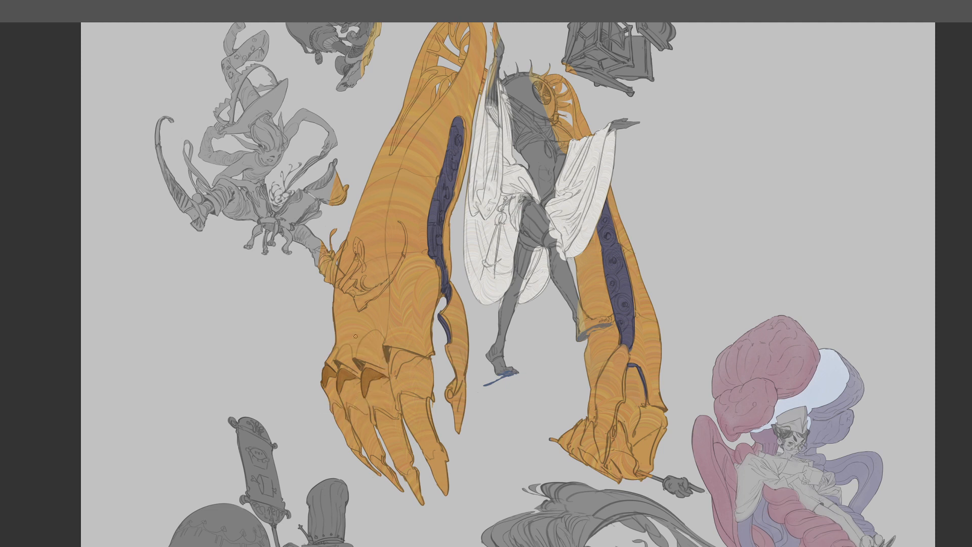
{"action": "mouse_move", "coordinate": [396, 353]}
{"action": "left_mouse_down"}
{"action": "mouse_move", "coordinate": [393, 373]}
{"action": "mouse_move", "coordinate": [405, 356]}
{"action": "left_mouse_up"}
{"action": "left_click", "coordinate": [404, 361], "text": "alt"}
{"action": "key", "text": "r"}
{"action": "mouse_move", "coordinate": [425, 395]}
{"action": "left_mouse_down"}
{"action": "mouse_move", "coordinate": [395, 315]}
{"action": "mouse_move", "coordinate": [450, 228]}
{"action": "mouse_move", "coordinate": [470, 234]}
{"action": "mouse_move", "coordinate": [592, 215]}
{"action": "mouse_move", "coordinate": [373, 226]}
{"action": "mouse_move", "coordinate": [360, 290]}
{"action": "mouse_move", "coordinate": [396, 391]}
{"action": "mouse_move", "coordinate": [384, 368]}
{"action": "left_mouse_up"}
{"action": "left_click", "coordinate": [381, 328], "text": "alt"}
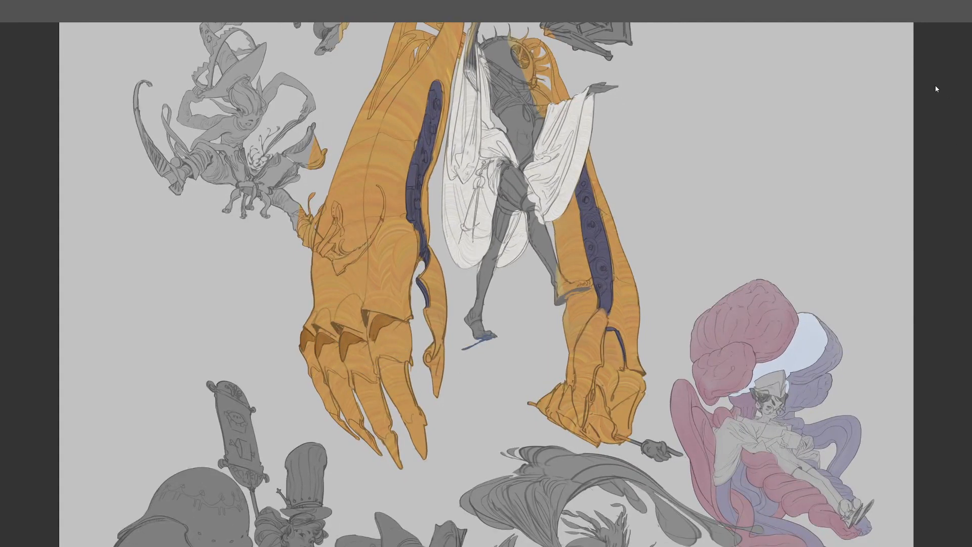
Shade the upper finger segments of the open giant hand with soft brown and darken the recesses under its knuckles
{"action": "mouse_move", "coordinate": [315, 374]}
{"action": "left_mouse_down"}
{"action": "mouse_move", "coordinate": [319, 393]}
{"action": "mouse_move", "coordinate": [315, 373]}
{"action": "mouse_move", "coordinate": [385, 398]}
{"action": "mouse_move", "coordinate": [370, 386]}
{"action": "mouse_move", "coordinate": [359, 380]}
{"action": "mouse_move", "coordinate": [386, 412]}
{"action": "mouse_move", "coordinate": [393, 382]}
{"action": "left_mouse_up"}
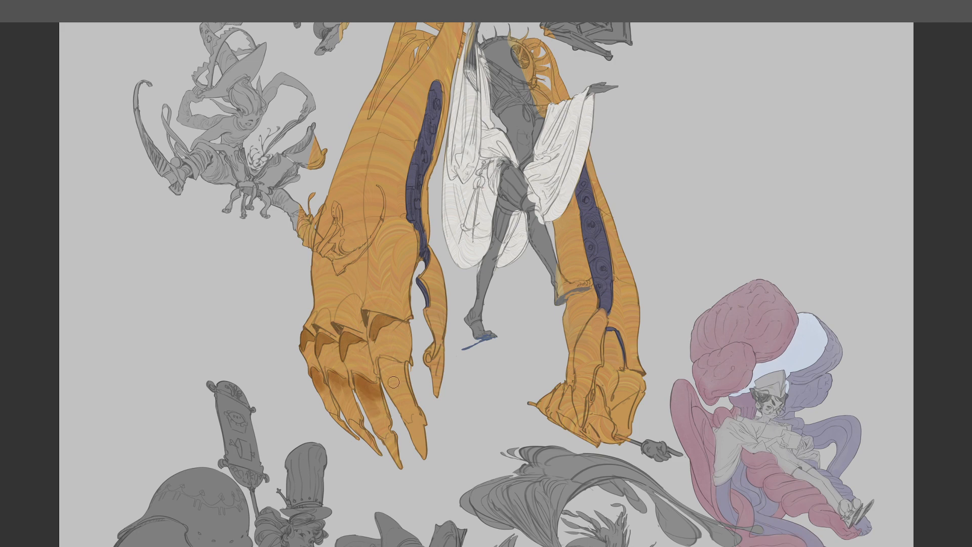
{"action": "key", "text": "ctrl+minus"}
{"action": "key", "text": "ctrl+plus"}
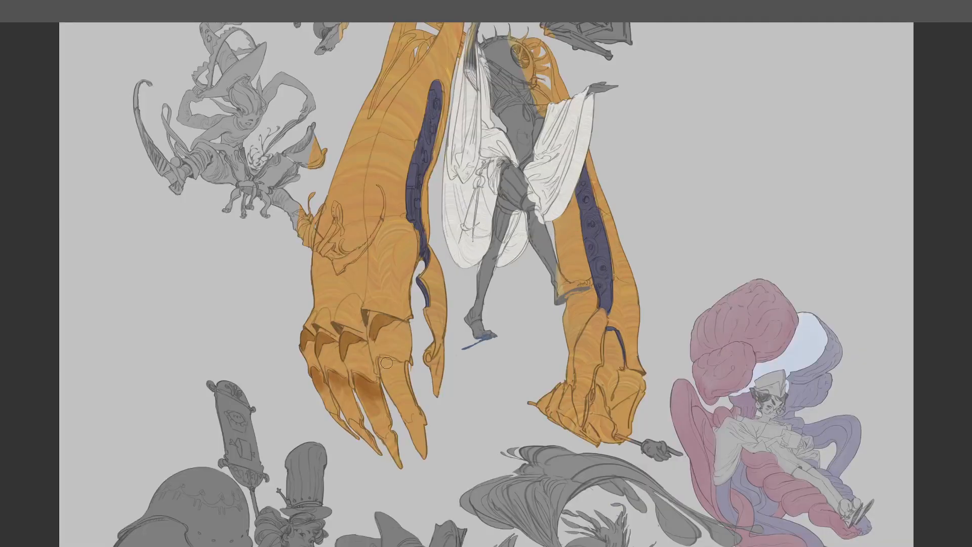
{"action": "mouse_move", "coordinate": [386, 362]}
{"action": "left_mouse_down"}
{"action": "mouse_move", "coordinate": [390, 372]}
{"action": "mouse_move", "coordinate": [400, 365]}
{"action": "mouse_move", "coordinate": [393, 379]}
{"action": "left_mouse_up"}
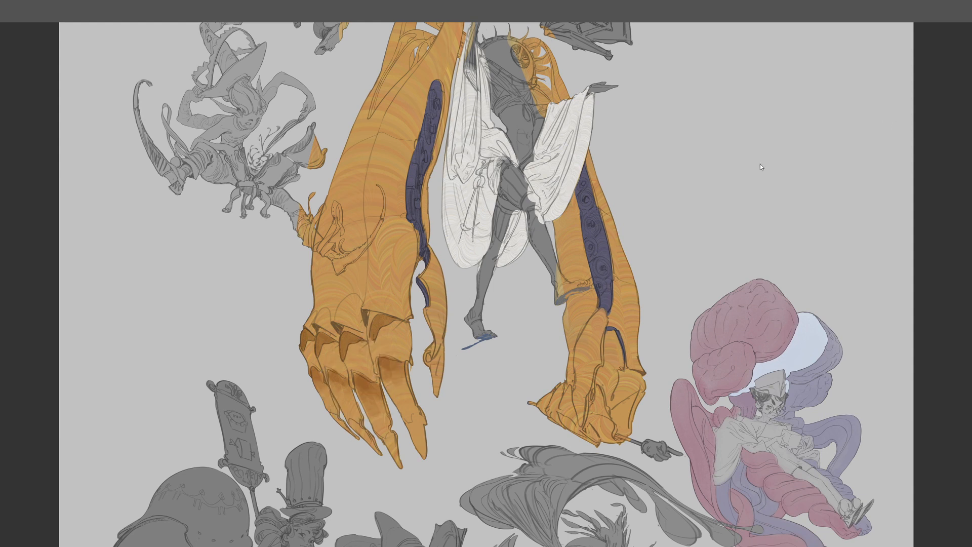
{"action": "mouse_move", "coordinate": [342, 333]}
{"action": "left_mouse_down"}
{"action": "mouse_move", "coordinate": [357, 340]}
{"action": "mouse_move", "coordinate": [347, 349]}
{"action": "mouse_move", "coordinate": [391, 322]}
{"action": "left_mouse_up"}
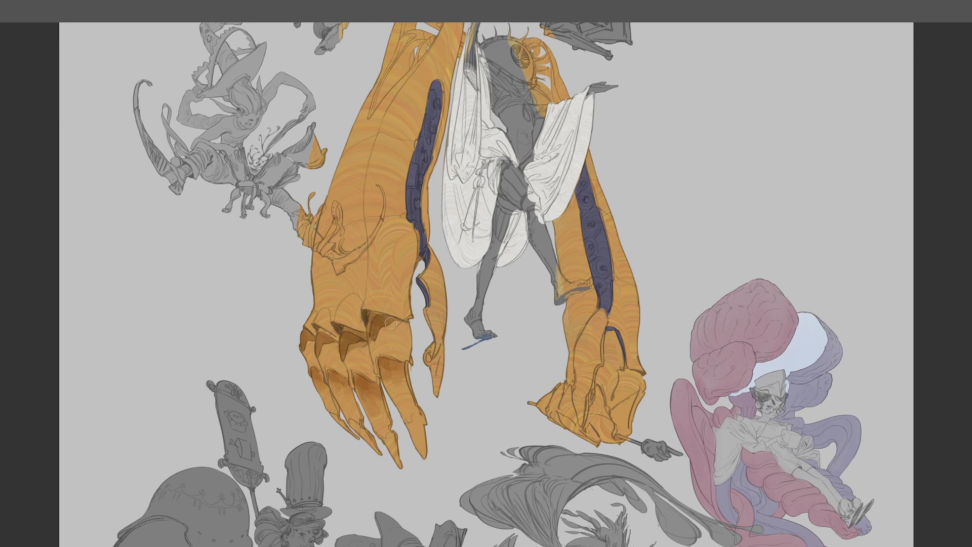
{"action": "mouse_move", "coordinate": [322, 333]}
{"action": "left_mouse_down"}
{"action": "mouse_move", "coordinate": [334, 339]}
{"action": "mouse_move", "coordinate": [310, 343]}
{"action": "left_mouse_up"}
Shift the inset strips on both giant arms to a warmer plum purple
{"action": "left_click_drag", "start_coordinate": [599, 341], "coordinate": [560, 351]}
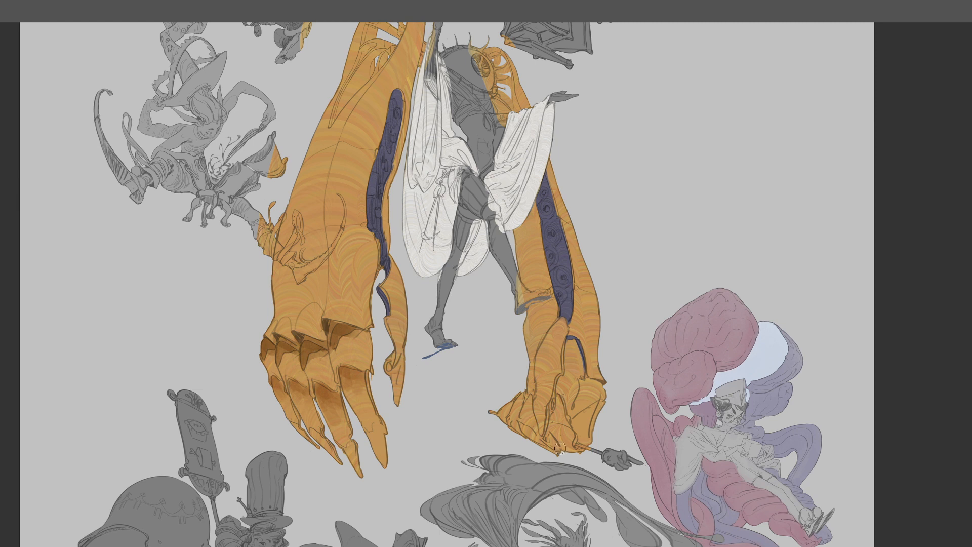
{"action": "scroll", "coordinate": [388, 290], "scroll_direction": "up", "scroll_amount": 2}
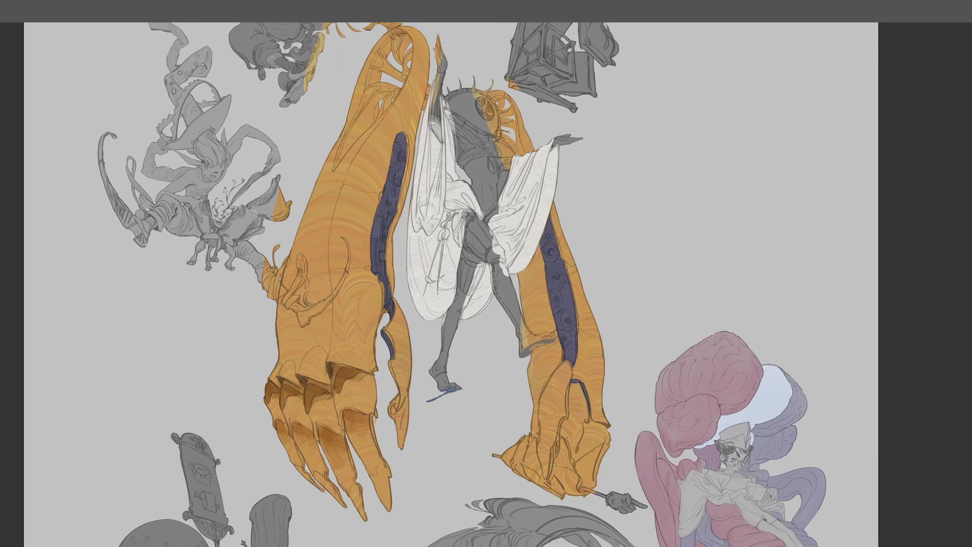
{"action": "scroll", "coordinate": [398, 283], "scroll_direction": "up", "scroll_amount": 1}
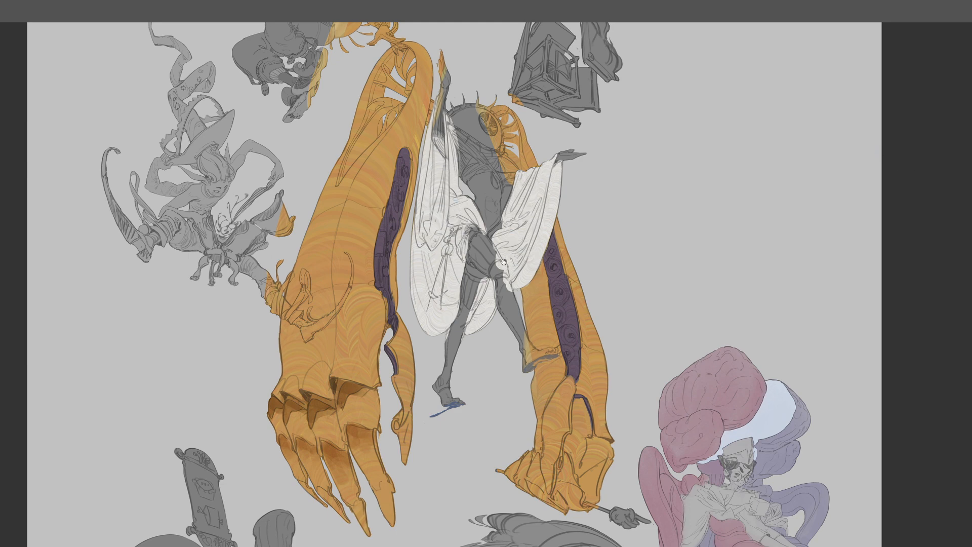
Sample the plum purple from the arm's inset strip and paint the robed figure's raised thigh with it
{"action": "key", "text": "ctrl+minus"}
{"action": "left_click_drag", "start_coordinate": [468, 212], "coordinate": [503, 264]}
{"action": "key", "text": "ctrl+z"}
{"action": "left_click_drag", "start_coordinate": [628, 24], "coordinate": [631, 41]}
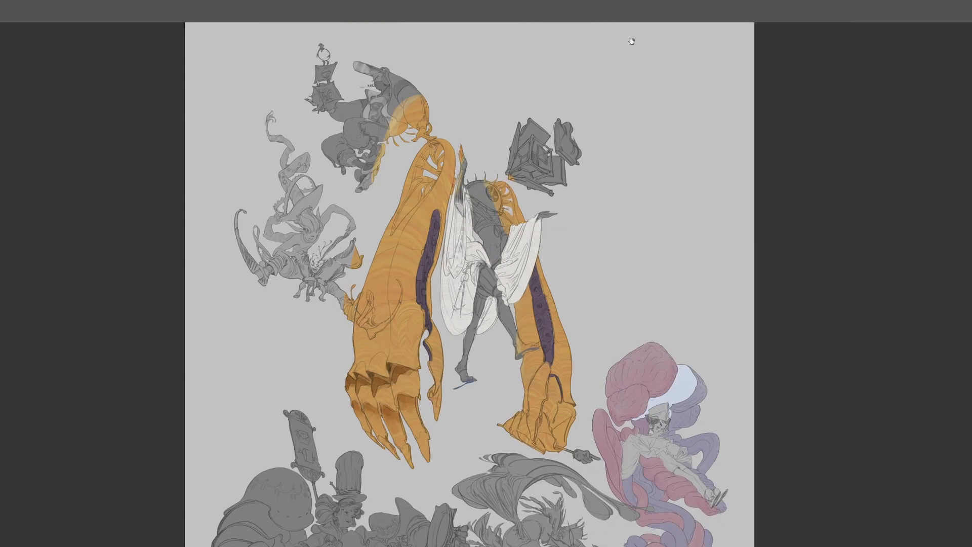
{"action": "key", "text": "ctrl+plus"}
{"action": "key", "text": "ctrl+plus"}
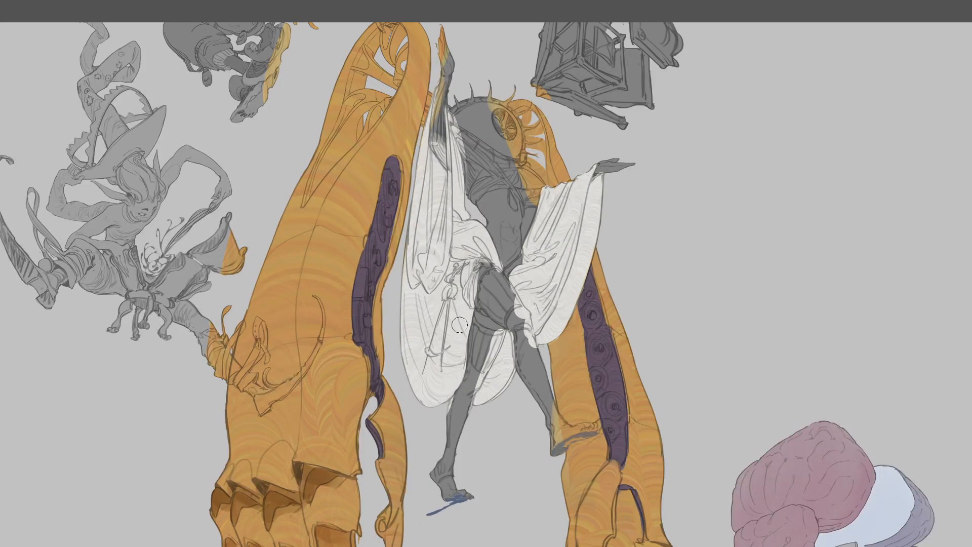
{"action": "left_click_drag", "start_coordinate": [462, 320], "coordinate": [469, 256]}
{"action": "left_click", "coordinate": [624, 304], "text": "alt"}
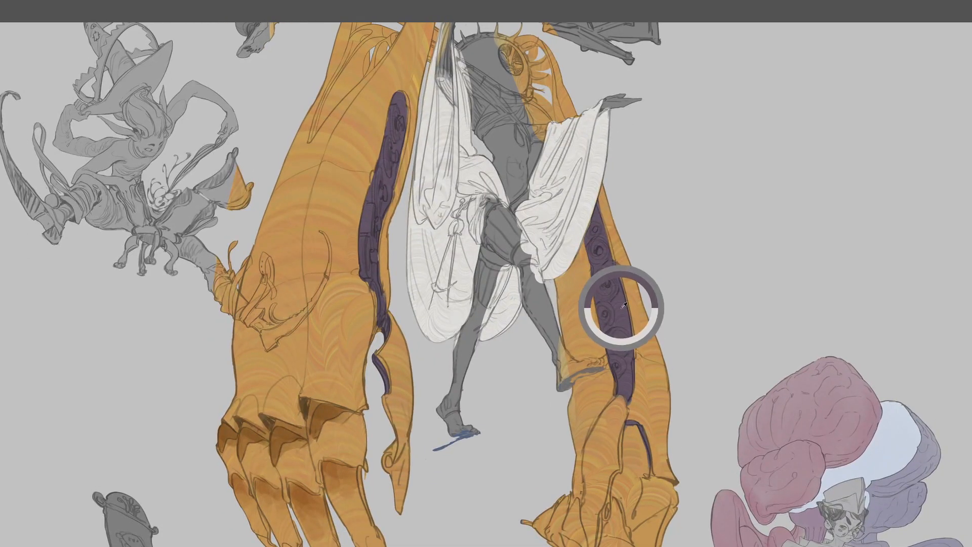
{"action": "mouse_move", "coordinate": [497, 216]}
{"action": "left_mouse_down"}
{"action": "mouse_move", "coordinate": [507, 256]}
{"action": "mouse_move", "coordinate": [506, 242]}
{"action": "mouse_move", "coordinate": [519, 237]}
{"action": "mouse_move", "coordinate": [501, 213]}
{"action": "mouse_move", "coordinate": [492, 242]}
{"action": "mouse_move", "coordinate": [482, 202]}
{"action": "mouse_move", "coordinate": [507, 257]}
{"action": "left_mouse_up"}
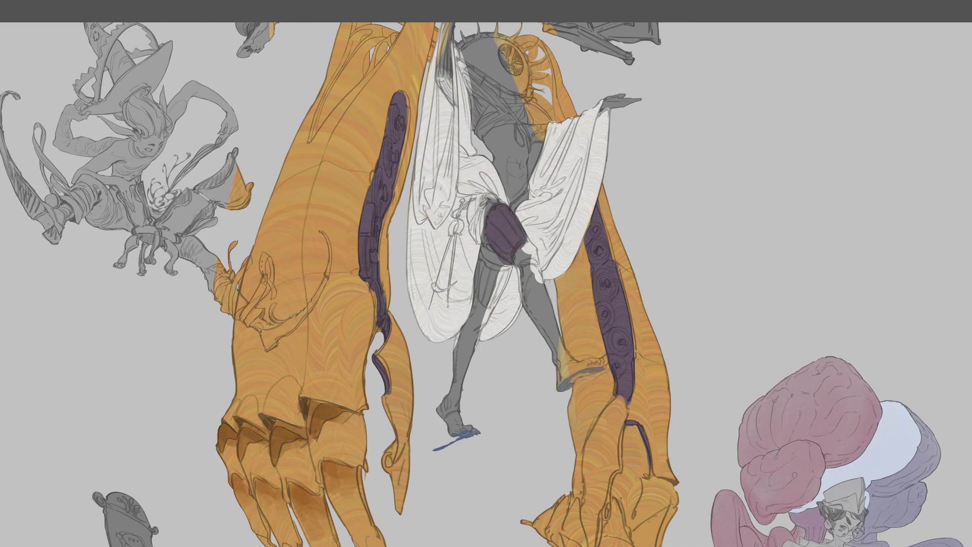
Paint the robed figure's raised lower leg dark maroon from the knee to the ankle
{"action": "scroll", "coordinate": [546, 274], "scroll_direction": "up", "scroll_amount": 2}
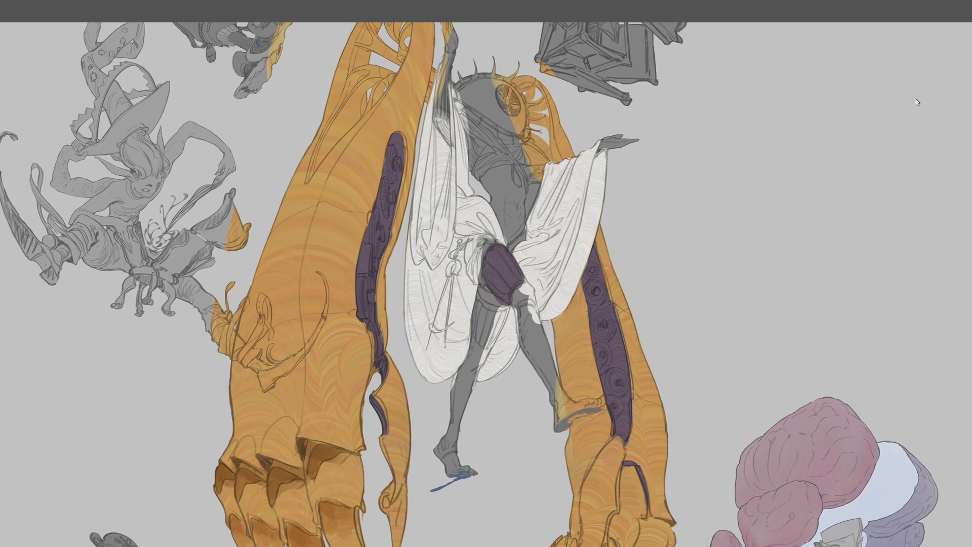
{"action": "mouse_move", "coordinate": [523, 304]}
{"action": "left_mouse_down"}
{"action": "mouse_move", "coordinate": [546, 369]}
{"action": "mouse_move", "coordinate": [542, 324]}
{"action": "mouse_move", "coordinate": [516, 327]}
{"action": "mouse_move", "coordinate": [557, 400]}
{"action": "mouse_move", "coordinate": [548, 429]}
{"action": "left_mouse_up"}
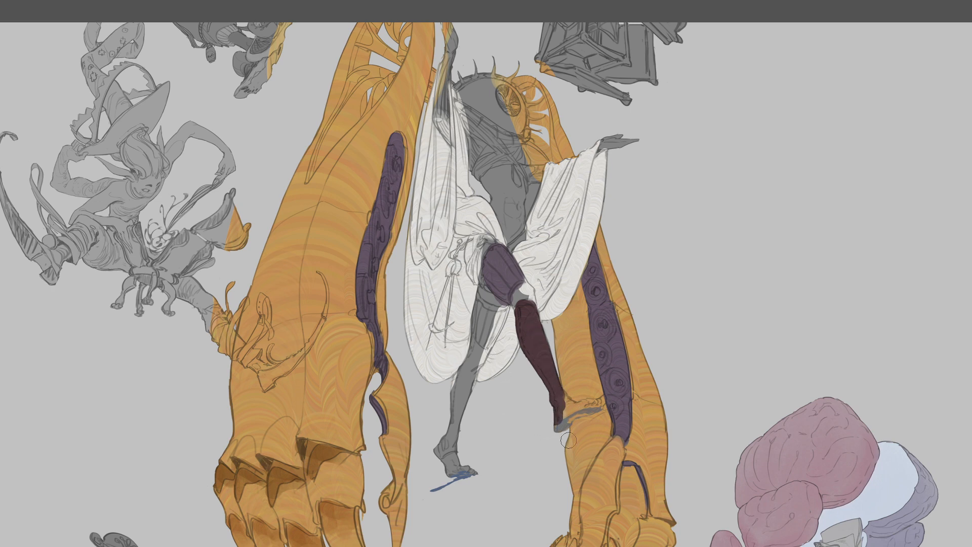
{"action": "key", "text": "ctrl+minus"}
{"action": "key", "text": "ctrl+minus"}
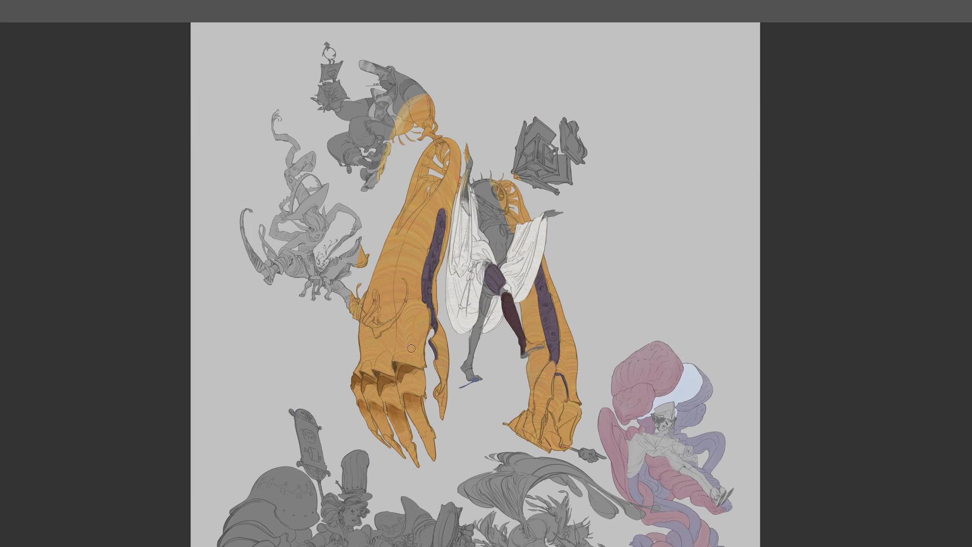
{"action": "left_click", "coordinate": [404, 369]}
Reduce the brush size and paint the creases between the fingers of the giant fist dark brown
{"action": "key", "text": "ctrl+plus"}
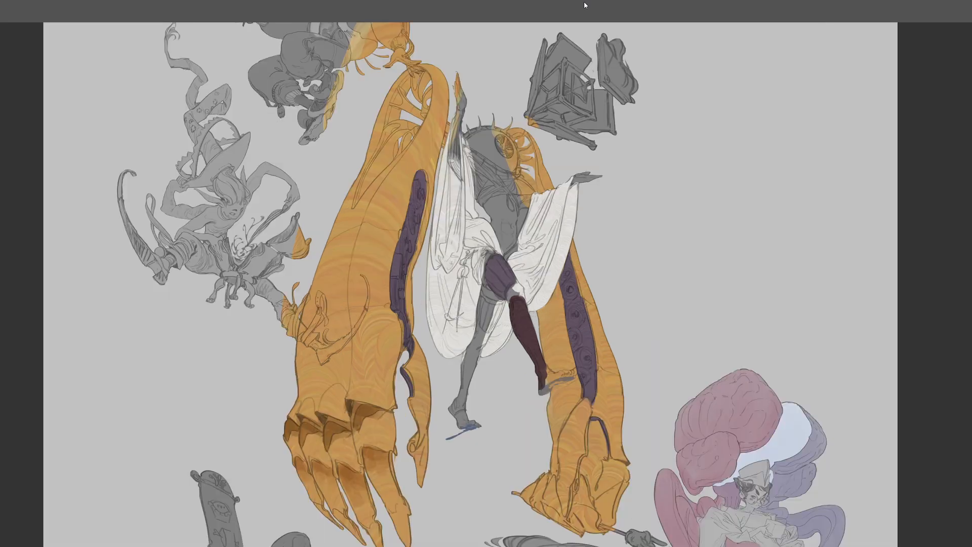
{"action": "left_click_drag", "start_coordinate": [577, 289], "coordinate": [523, 150]}
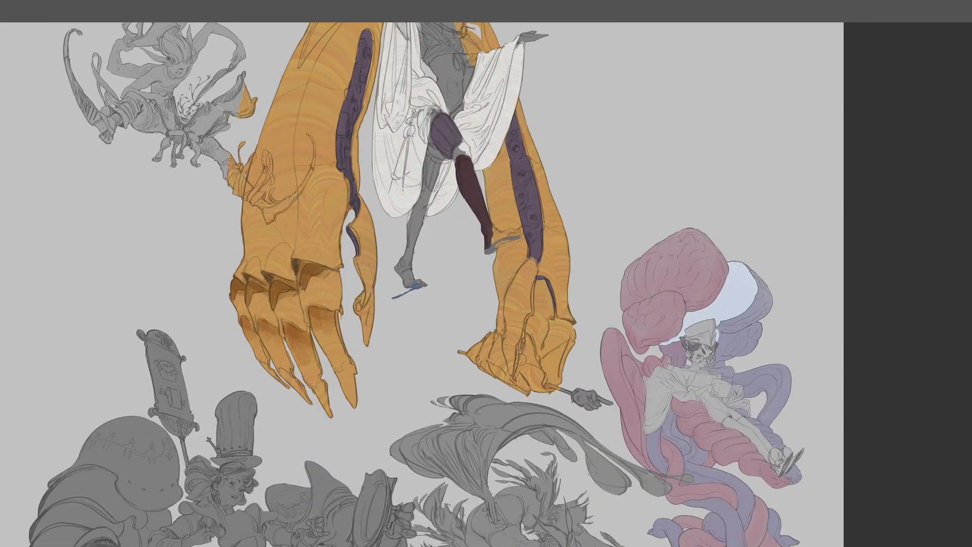
{"action": "key", "text": "bracketleft"}
{"action": "key", "text": "bracketleft"}
{"action": "mouse_move", "coordinate": [501, 375]}
{"action": "left_mouse_down"}
{"action": "mouse_move", "coordinate": [493, 365]}
{"action": "mouse_move", "coordinate": [524, 381]}
{"action": "mouse_move", "coordinate": [530, 299]}
{"action": "mouse_move", "coordinate": [535, 319]}
{"action": "left_mouse_up"}
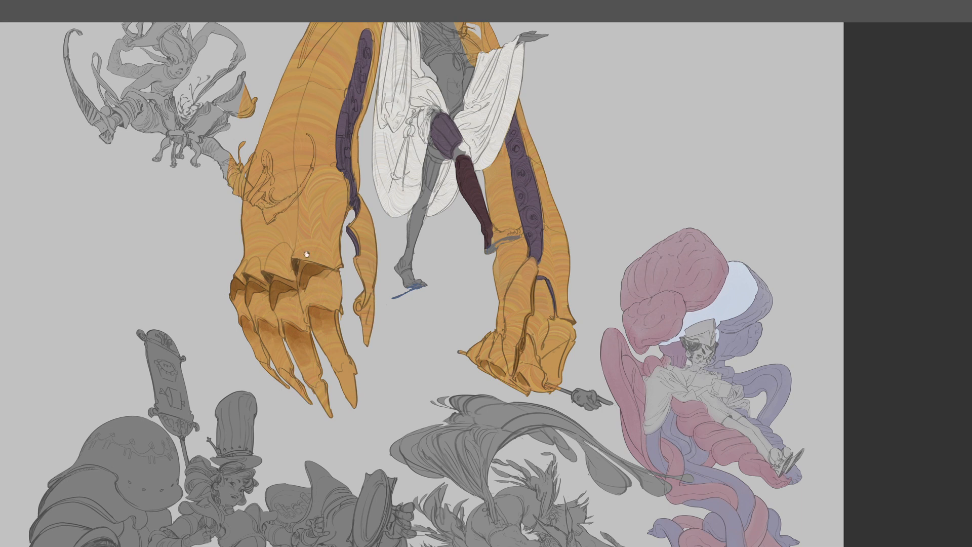
Sample the plum purple from the arm's inset strip and paint it into the knuckle gaps of the giant open hand
{"action": "mouse_move", "coordinate": [304, 256]}
{"action": "left_mouse_down"}
{"action": "mouse_move", "coordinate": [374, 303]}
{"action": "mouse_move", "coordinate": [344, 321]}
{"action": "left_mouse_up"}
{"action": "left_click", "coordinate": [416, 170], "text": "alt"}
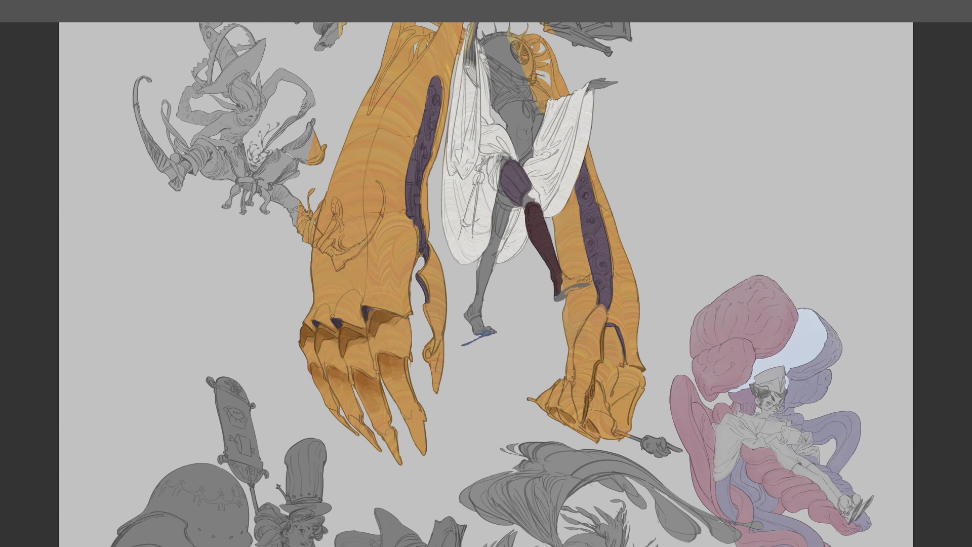
{"action": "left_click", "coordinate": [371, 313], "text": "alt"}
{"action": "left_click", "coordinate": [361, 328], "text": "alt"}
{"action": "left_click_drag", "start_coordinate": [324, 320], "coordinate": [333, 331]}
{"action": "left_click", "coordinate": [316, 318], "text": "alt"}
{"action": "left_click_drag", "start_coordinate": [303, 320], "coordinate": [312, 328]}
{"action": "left_click", "coordinate": [308, 314], "text": "alt"}
Touch up the knuckle gaps of the giant open hand with sampled plum and brown tones
{"action": "key", "text": "r"}
{"action": "left_click_drag", "start_coordinate": [299, 276], "coordinate": [409, 111]}
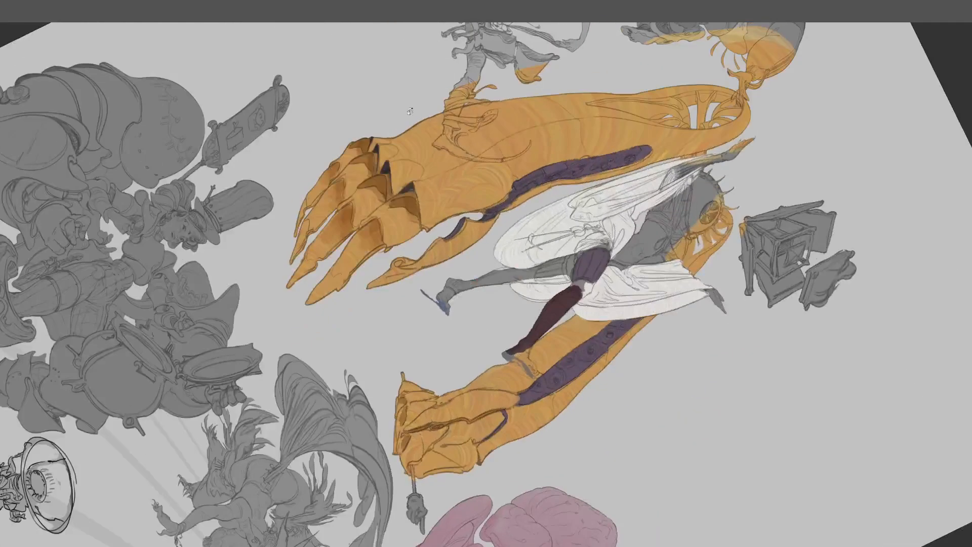
{"action": "left_click", "coordinate": [409, 185], "text": "alt"}
{"action": "left_click", "coordinate": [387, 168], "text": "alt"}
{"action": "left_click", "coordinate": [552, 165], "text": "alt"}
{"action": "left_click_drag", "start_coordinate": [347, 237], "coordinate": [176, 269]}
{"action": "key", "text": "Escape"}
{"action": "left_click_drag", "start_coordinate": [426, 355], "coordinate": [456, 229]}
{"action": "left_click_drag", "start_coordinate": [458, 264], "coordinate": [467, 322]}
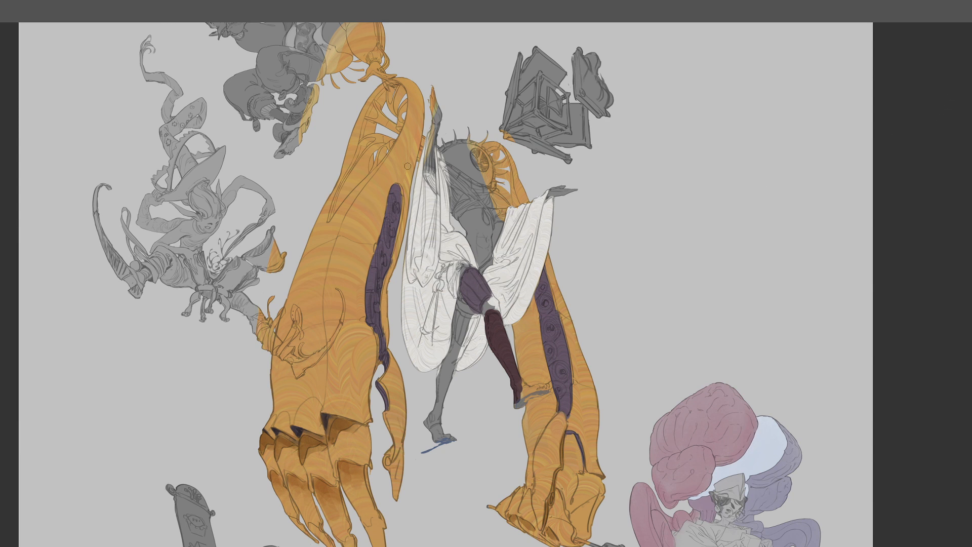
Try dark brown in the giant arm's upper opening, undo it, and tint the webbed openings of both arms pale orange
{"action": "mouse_move", "coordinate": [392, 141]}
{"action": "left_mouse_down"}
{"action": "mouse_move", "coordinate": [390, 110]}
{"action": "mouse_move", "coordinate": [393, 142]}
{"action": "left_mouse_up"}
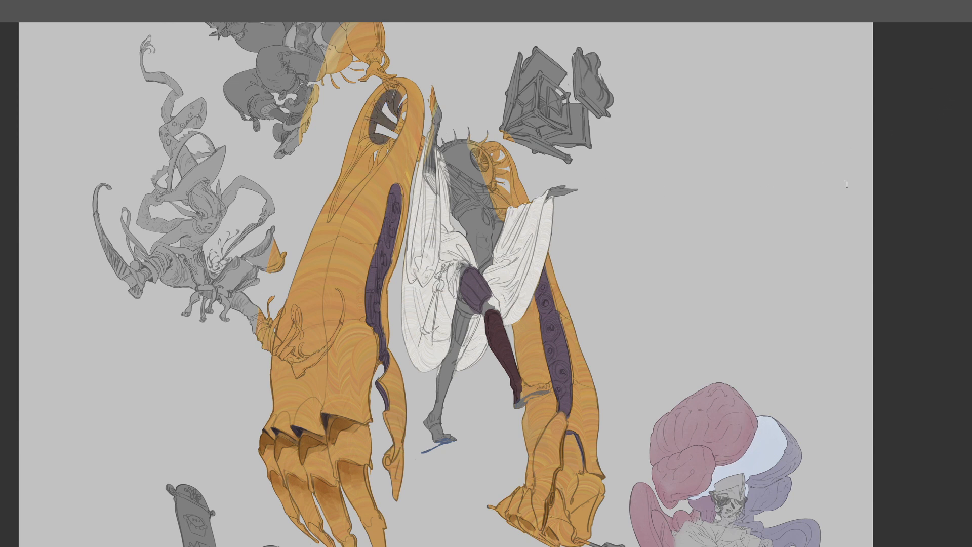
{"action": "key", "text": "ctrl+z"}
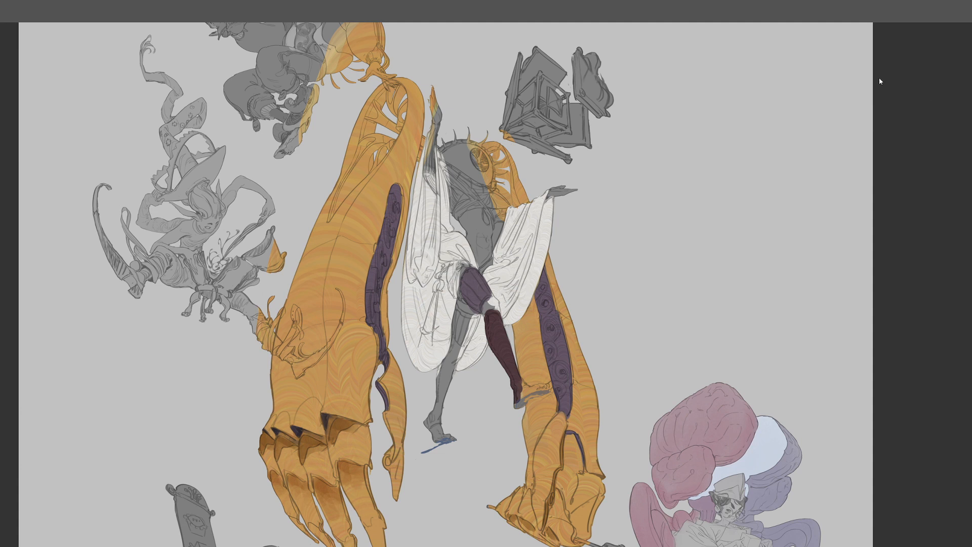
{"action": "left_click", "coordinate": [415, 145], "text": "alt"}
{"action": "mouse_move", "coordinate": [389, 122]}
{"action": "left_mouse_down"}
{"action": "mouse_move", "coordinate": [391, 96]}
{"action": "mouse_move", "coordinate": [339, 207]}
{"action": "mouse_move", "coordinate": [394, 107]}
{"action": "left_mouse_up"}
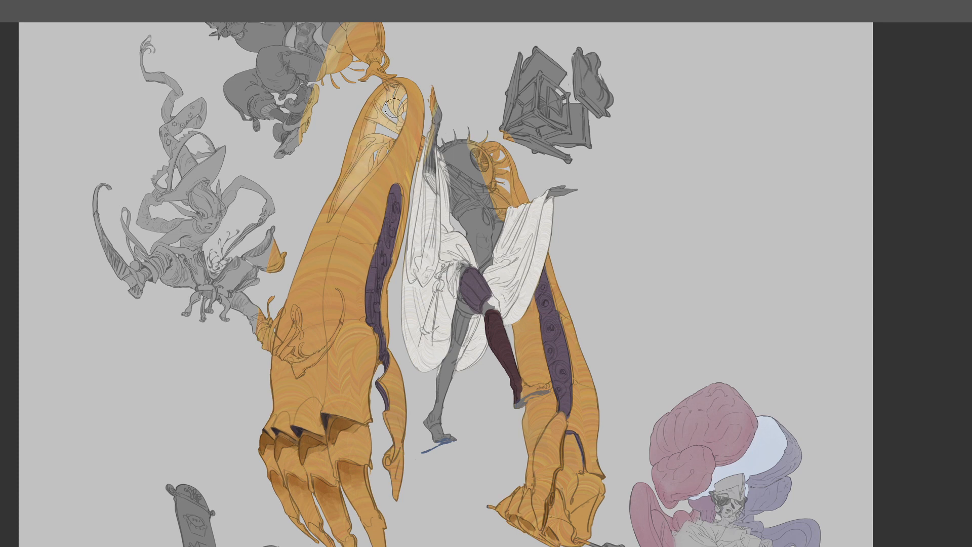
{"action": "left_click_drag", "start_coordinate": [501, 175], "coordinate": [504, 167]}
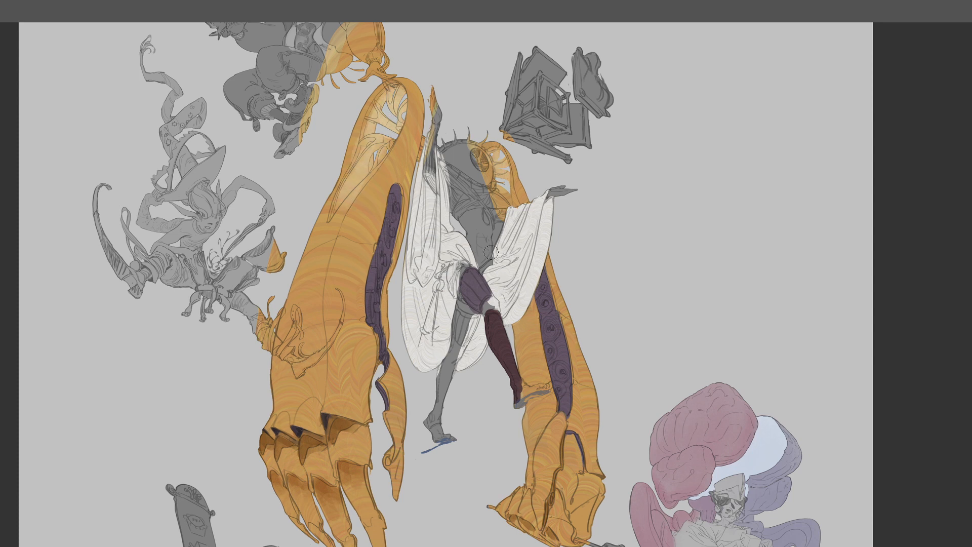
{"action": "left_click_drag", "start_coordinate": [345, 195], "coordinate": [362, 168]}
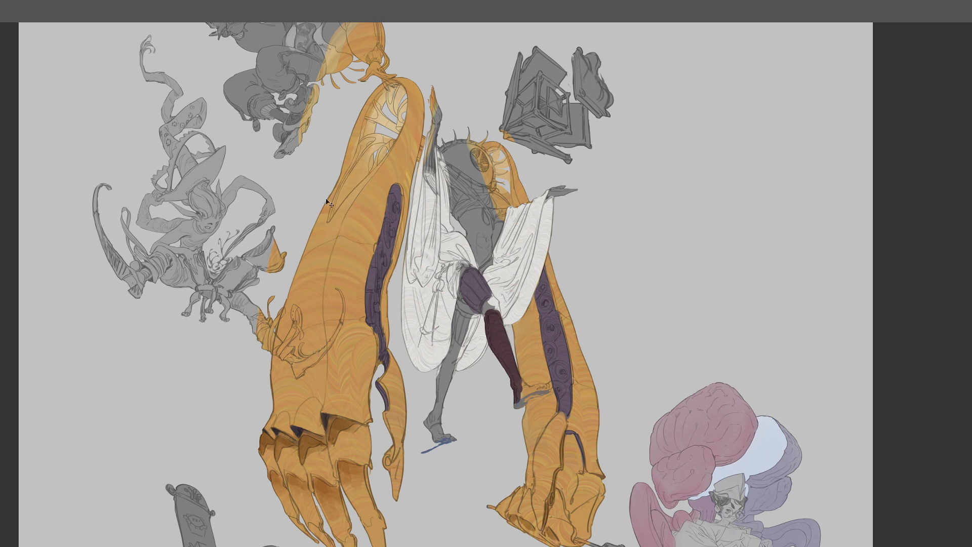
Deepen the pale orange tint inside the webbed openings at the top of both giant arms
{"action": "key", "text": "ctrl+minus"}
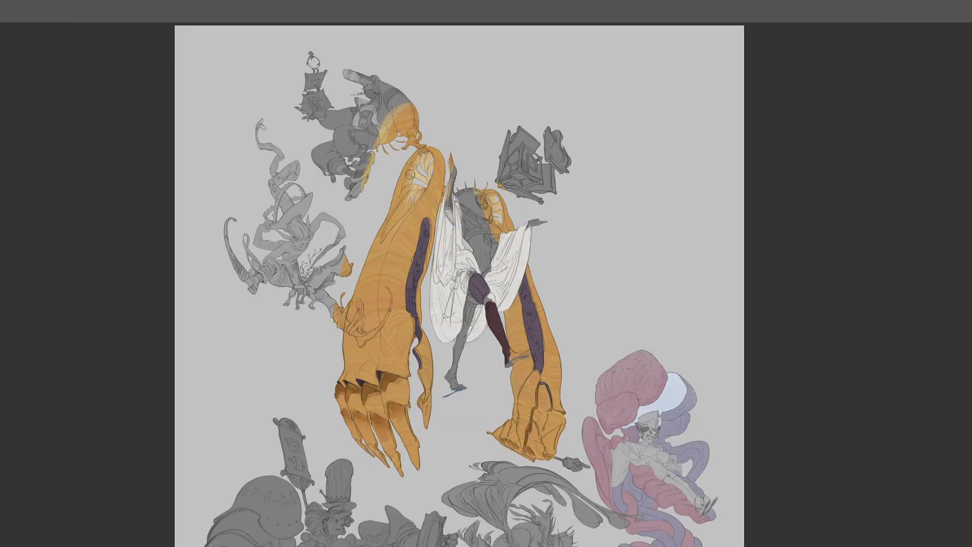
{"action": "left_click_drag", "start_coordinate": [410, 174], "coordinate": [425, 172]}
{"action": "left_click_drag", "start_coordinate": [496, 202], "coordinate": [490, 204]}
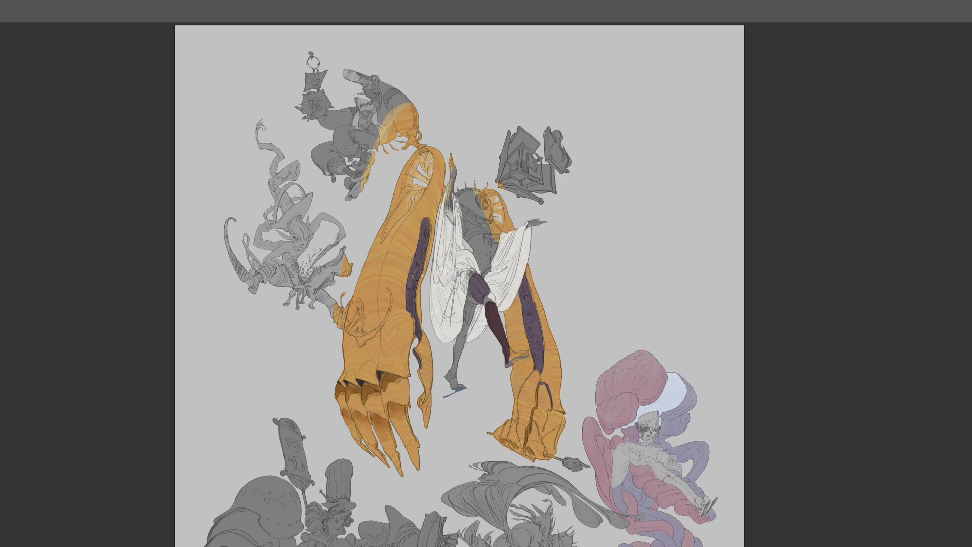
Paint the robed figure's bare torso, raised knee, standing lower leg and both feet dark slate blue
{"action": "key", "text": "ctrl+plus"}
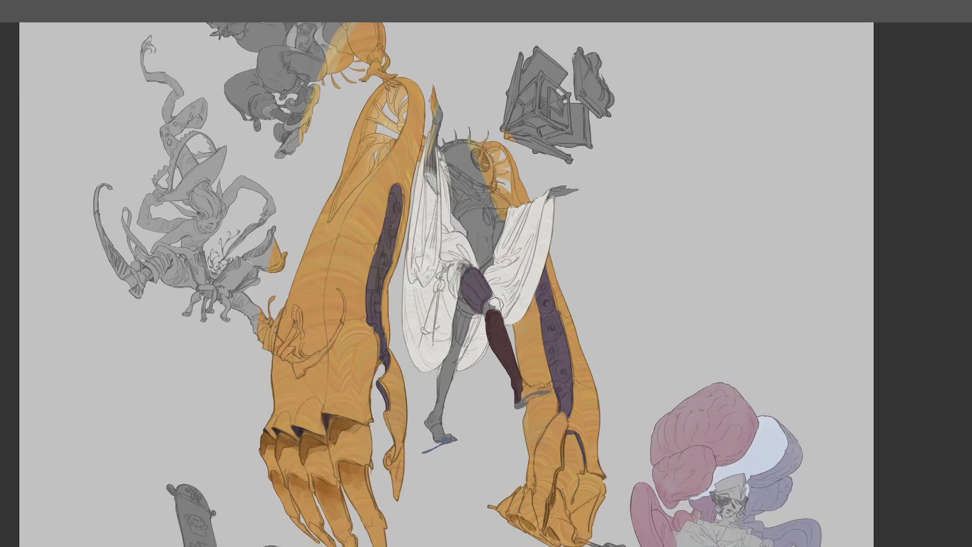
{"action": "left_click_drag", "start_coordinate": [499, 307], "coordinate": [485, 313]}
{"action": "mouse_move", "coordinate": [480, 360]}
{"action": "left_mouse_down"}
{"action": "mouse_move", "coordinate": [474, 271]}
{"action": "mouse_move", "coordinate": [472, 329]}
{"action": "left_mouse_up"}
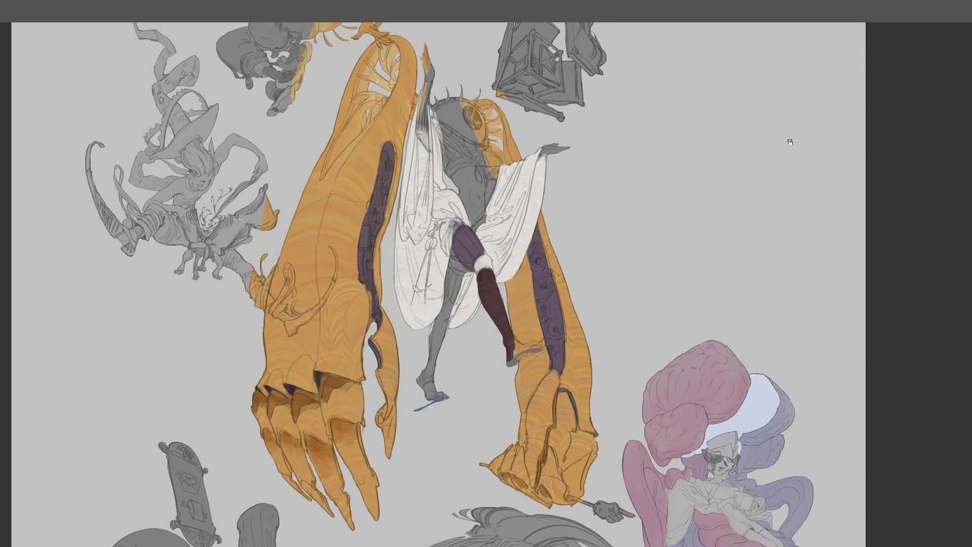
{"action": "mouse_move", "coordinate": [469, 180]}
{"action": "left_mouse_down"}
{"action": "mouse_move", "coordinate": [459, 175]}
{"action": "mouse_move", "coordinate": [476, 220]}
{"action": "mouse_move", "coordinate": [471, 175]}
{"action": "left_mouse_up"}
{"action": "left_click_drag", "start_coordinate": [487, 261], "coordinate": [477, 267]}
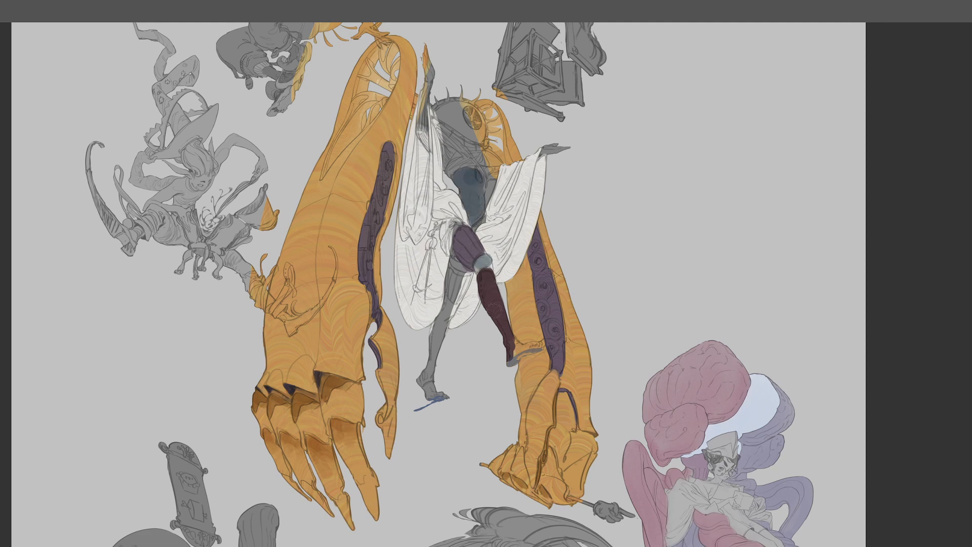
{"action": "mouse_move", "coordinate": [444, 316]}
{"action": "left_mouse_down"}
{"action": "mouse_move", "coordinate": [431, 361]}
{"action": "mouse_move", "coordinate": [452, 306]}
{"action": "mouse_move", "coordinate": [421, 390]}
{"action": "mouse_move", "coordinate": [446, 397]}
{"action": "left_mouse_up"}
{"action": "mouse_move", "coordinate": [536, 354]}
{"action": "left_mouse_down"}
{"action": "mouse_move", "coordinate": [522, 364]}
{"action": "mouse_move", "coordinate": [513, 348]}
{"action": "mouse_move", "coordinate": [542, 344]}
{"action": "mouse_move", "coordinate": [528, 353]}
{"action": "mouse_move", "coordinate": [516, 344]}
{"action": "left_mouse_up"}
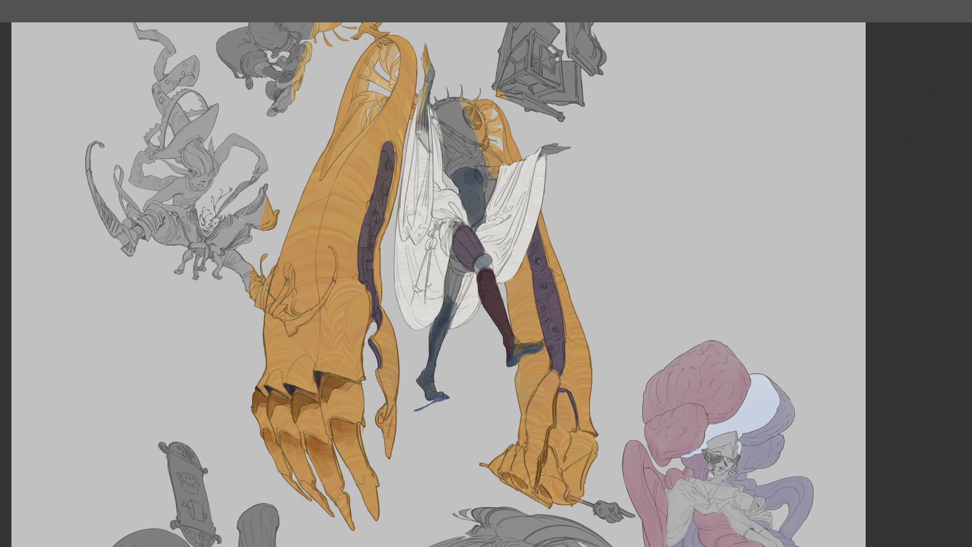
Repaint the robed figure's torso and both feet in a lighter mid blue
{"action": "mouse_move", "coordinate": [467, 180]}
{"action": "left_mouse_down"}
{"action": "mouse_move", "coordinate": [469, 191]}
{"action": "mouse_move", "coordinate": [477, 177]}
{"action": "mouse_move", "coordinate": [472, 213]}
{"action": "mouse_move", "coordinate": [463, 175]}
{"action": "left_mouse_up"}
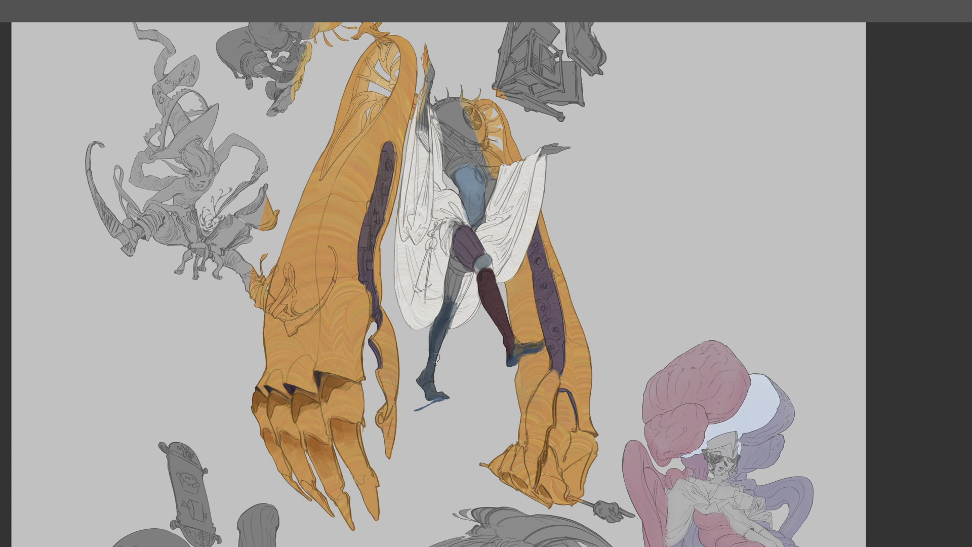
{"action": "mouse_move", "coordinate": [434, 384]}
{"action": "left_mouse_down"}
{"action": "mouse_move", "coordinate": [428, 391]}
{"action": "mouse_move", "coordinate": [443, 396]}
{"action": "left_mouse_up"}
{"action": "mouse_move", "coordinate": [522, 358]}
{"action": "left_mouse_down"}
{"action": "mouse_move", "coordinate": [514, 352]}
{"action": "mouse_move", "coordinate": [543, 344]}
{"action": "mouse_move", "coordinate": [534, 351]}
{"action": "left_mouse_up"}
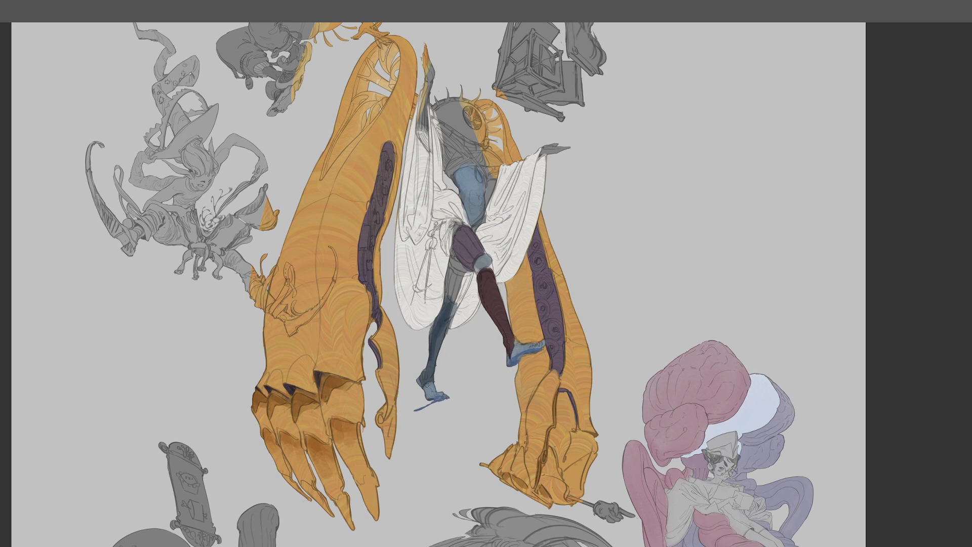
Sample maroon and plum from the raised leg and paint the standing leg's ankle and thigh with them
{"action": "left_click", "coordinate": [503, 318], "text": "alt"}
{"action": "left_click_drag", "start_coordinate": [426, 373], "coordinate": [423, 379]}
{"action": "left_click", "coordinate": [465, 248], "text": "alt"}
{"action": "mouse_move", "coordinate": [448, 271]}
{"action": "left_mouse_down"}
{"action": "mouse_move", "coordinate": [452, 297]}
{"action": "mouse_move", "coordinate": [449, 277]}
{"action": "mouse_move", "coordinate": [448, 296]}
{"action": "mouse_move", "coordinate": [459, 273]}
{"action": "left_mouse_up"}
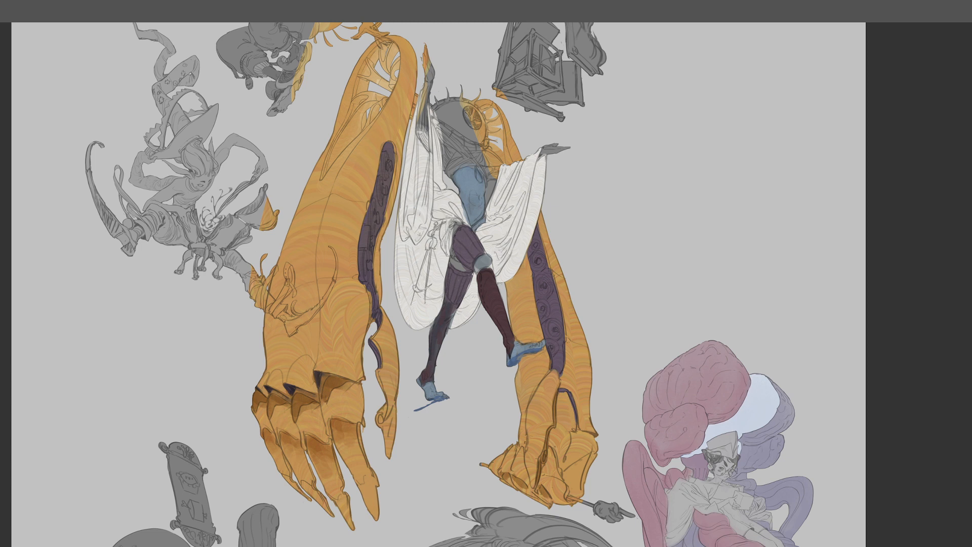
Paint the skin at the top of the robed figure's raised thigh mid blue
{"action": "mouse_move", "coordinate": [445, 227]}
{"action": "left_mouse_down"}
{"action": "mouse_move", "coordinate": [442, 235]}
{"action": "mouse_move", "coordinate": [443, 226]}
{"action": "left_mouse_up"}
{"action": "left_click", "coordinate": [447, 243], "text": "alt"}
{"action": "left_click", "coordinate": [475, 204], "text": "alt"}
Sample the maroon from the raised leg and repaint both of the robed figure's lower legs in a lighter maroon
{"action": "scroll", "coordinate": [479, 207], "scroll_direction": "up", "scroll_amount": 2}
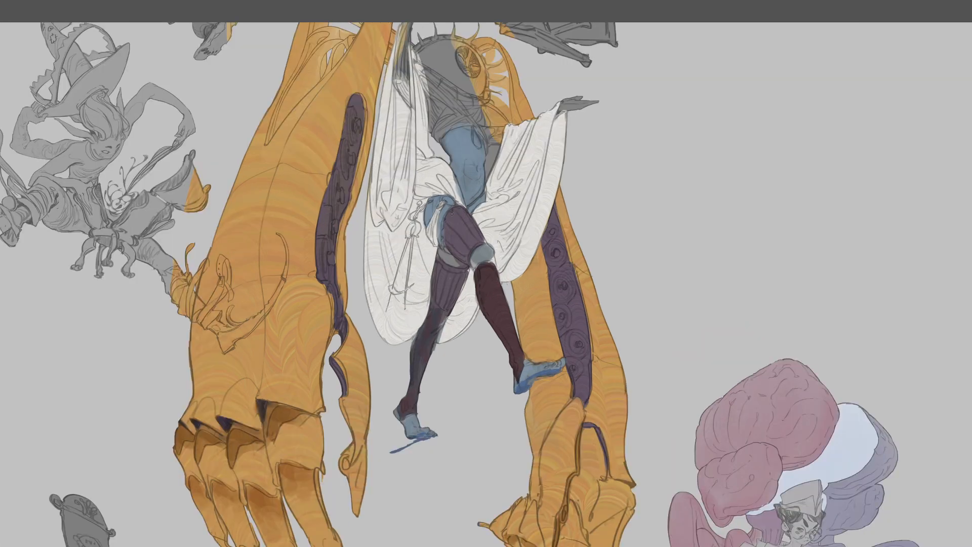
{"action": "left_click_drag", "start_coordinate": [634, 337], "coordinate": [355, 101]}
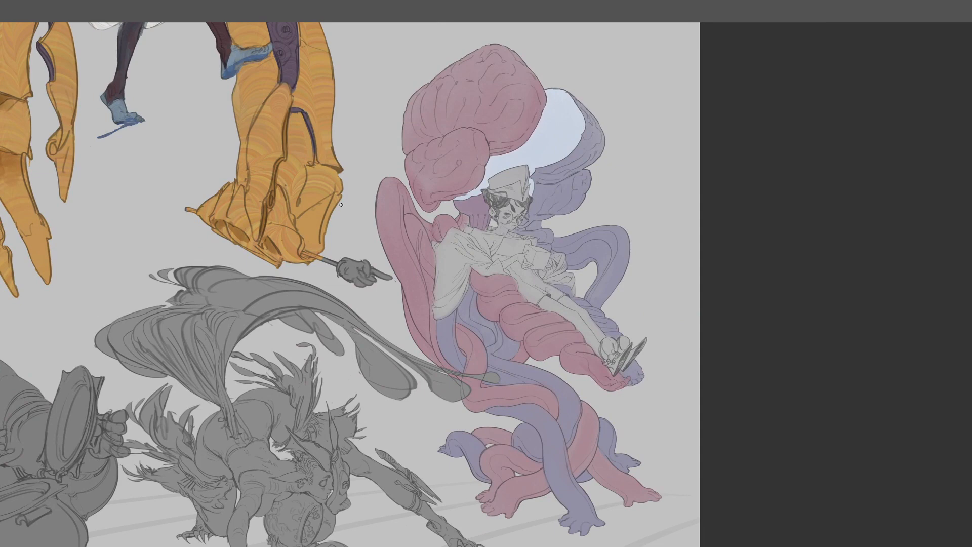
{"action": "left_click_drag", "start_coordinate": [279, 128], "coordinate": [504, 432]}
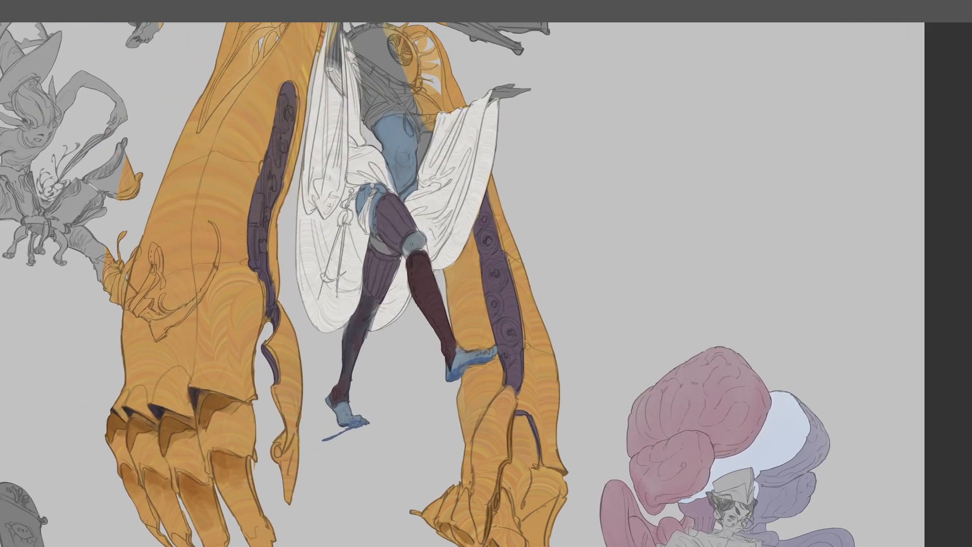
{"action": "key", "text": "ctrl+minus"}
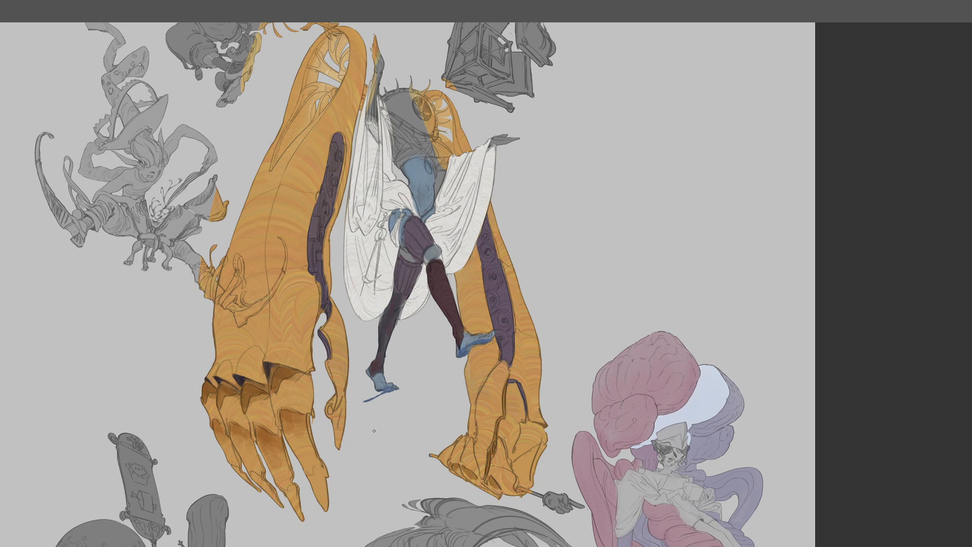
{"action": "left_click_drag", "start_coordinate": [374, 431], "coordinate": [436, 449]}
{"action": "key", "text": "ctrl+plus"}
{"action": "left_click", "coordinate": [509, 309], "text": "alt"}
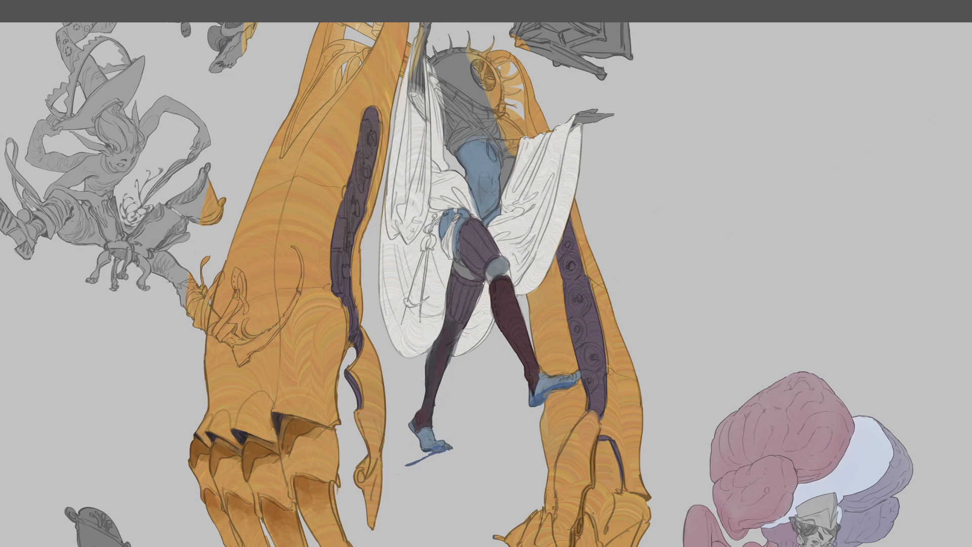
{"action": "left_click_drag", "start_coordinate": [507, 289], "coordinate": [523, 380]}
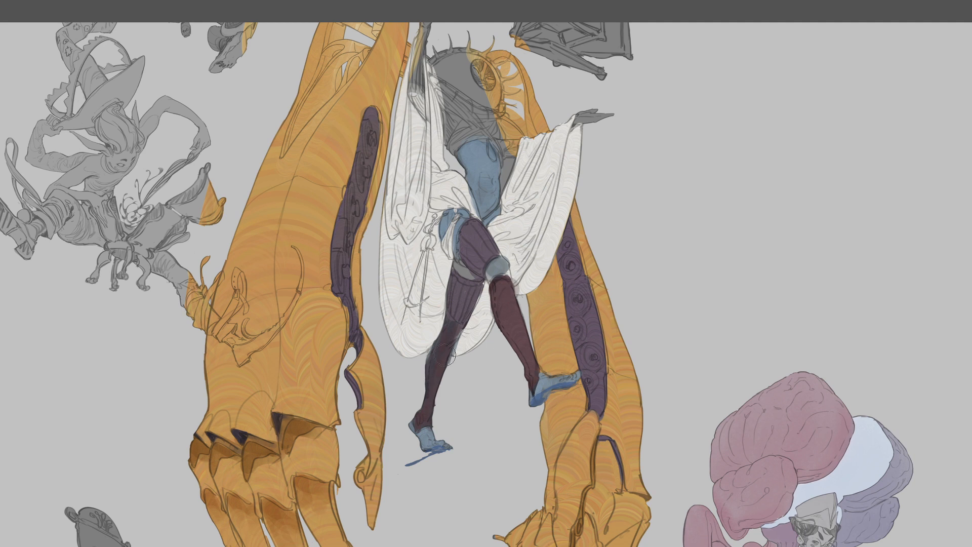
{"action": "left_click_drag", "start_coordinate": [452, 333], "coordinate": [417, 416]}
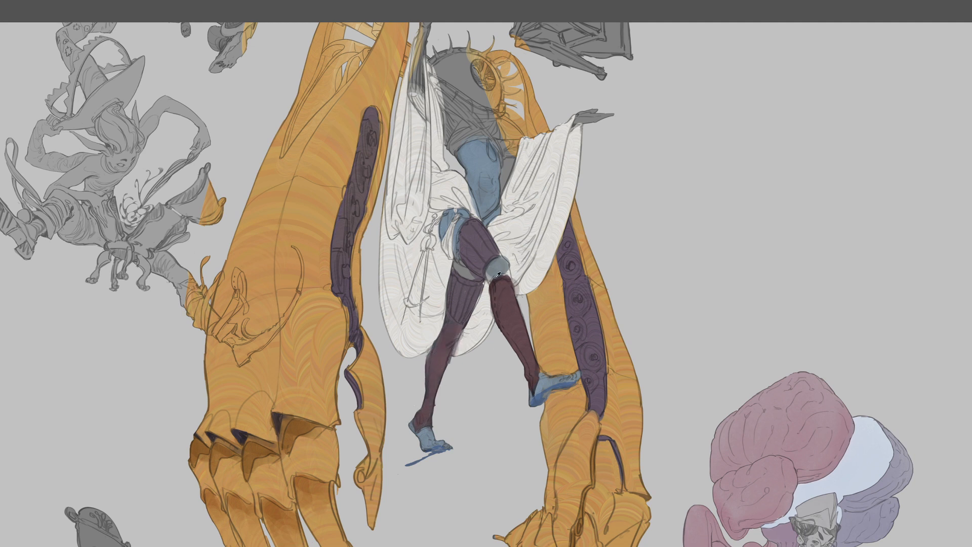
Paint the raised knee and the band above the standing thigh blue, then the standing knee with a smaller brush
{"action": "left_click_drag", "start_coordinate": [497, 266], "coordinate": [483, 175]}
{"action": "mouse_move", "coordinate": [500, 270]}
{"action": "left_mouse_down"}
{"action": "mouse_move", "coordinate": [457, 266]}
{"action": "mouse_move", "coordinate": [478, 279]}
{"action": "left_mouse_up"}
{"action": "key", "text": "bracketleft"}
{"action": "key", "text": "bracketleft"}
{"action": "key", "text": "bracketleft"}
{"action": "mouse_move", "coordinate": [451, 337]}
{"action": "left_mouse_down"}
{"action": "mouse_move", "coordinate": [449, 319]}
{"action": "mouse_move", "coordinate": [447, 340]}
{"action": "left_mouse_up"}
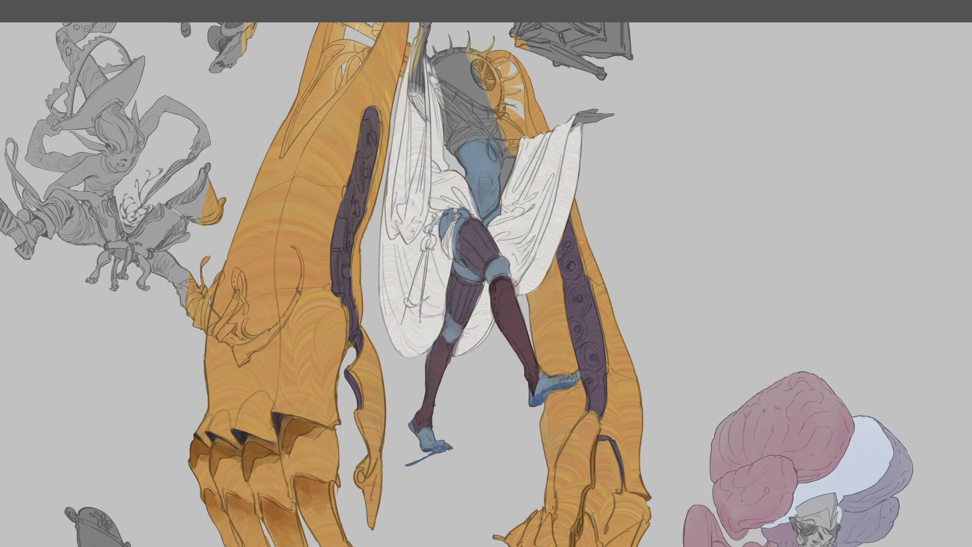
{"action": "key", "text": "ctrl+minus"}
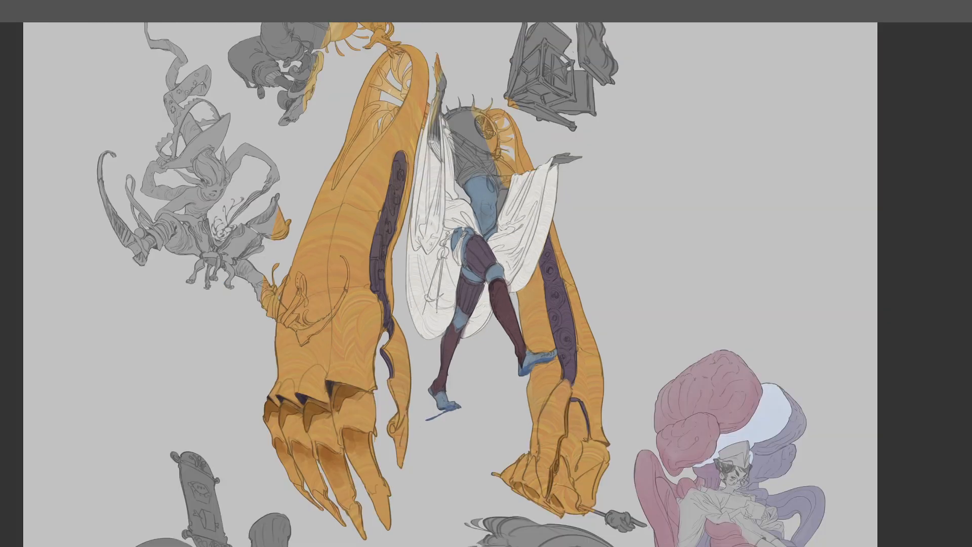
{"action": "key", "text": "r"}
{"action": "mouse_move", "coordinate": [576, 223]}
{"action": "left_mouse_down"}
{"action": "mouse_move", "coordinate": [516, 164]}
{"action": "mouse_move", "coordinate": [576, 225]}
{"action": "left_mouse_up"}
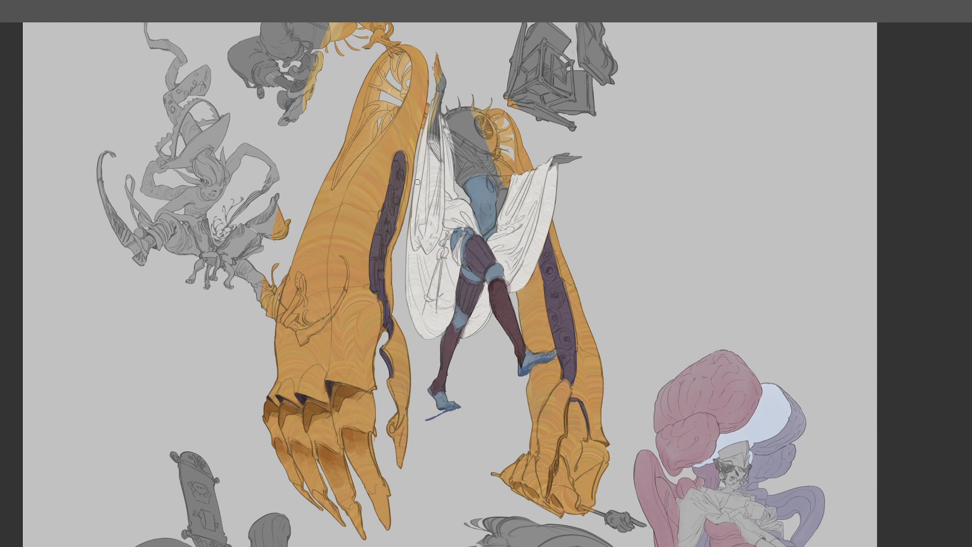
{"action": "left_click_drag", "start_coordinate": [426, 289], "coordinate": [425, 294]}
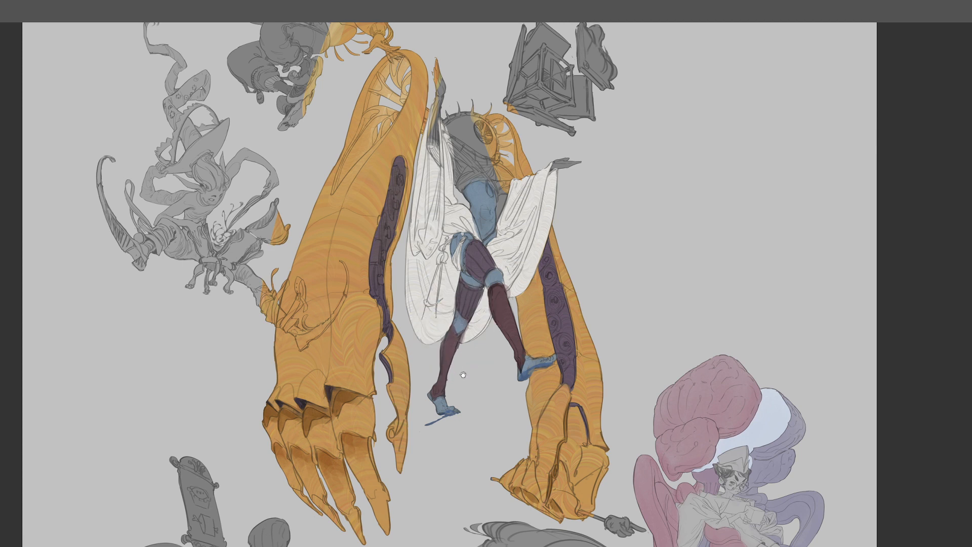
Sample the robe's off-white and paint the cloth wrapped around the robed figure's waist and chest with it
{"action": "left_click_drag", "start_coordinate": [463, 374], "coordinate": [457, 414]}
{"action": "left_click", "coordinate": [496, 302], "text": "alt"}
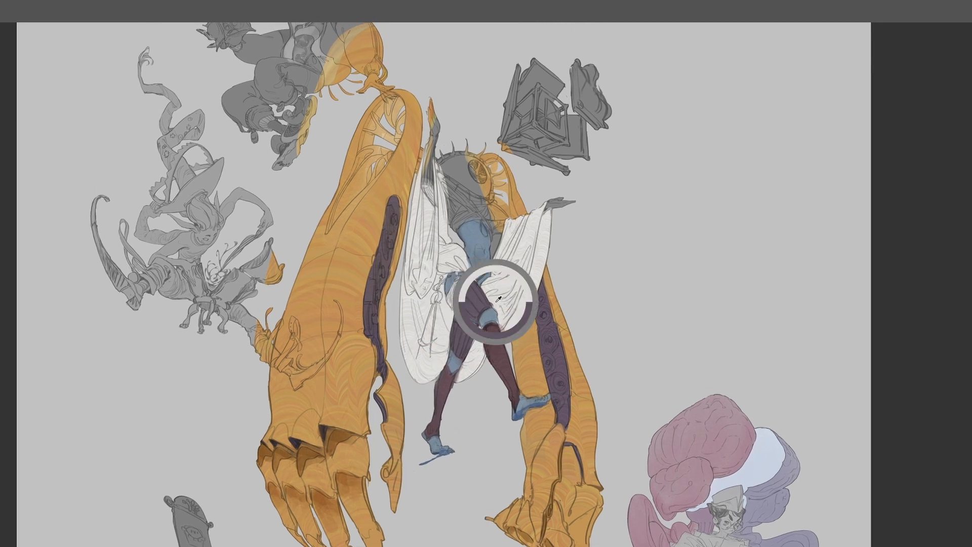
{"action": "left_click_drag", "start_coordinate": [492, 299], "coordinate": [497, 316]}
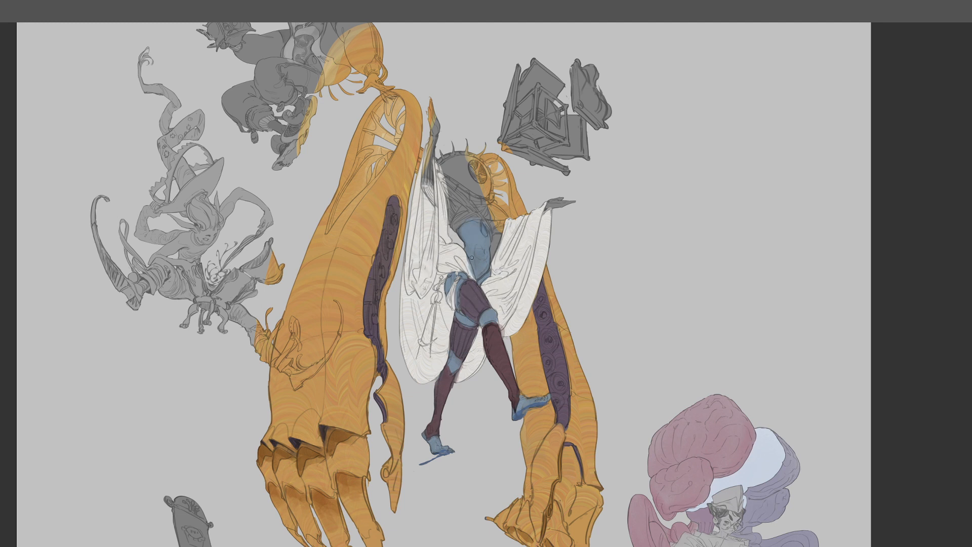
{"action": "mouse_move", "coordinate": [468, 263]}
{"action": "left_mouse_down"}
{"action": "mouse_move", "coordinate": [489, 283]}
{"action": "mouse_move", "coordinate": [502, 264]}
{"action": "mouse_move", "coordinate": [500, 292]}
{"action": "left_mouse_up"}
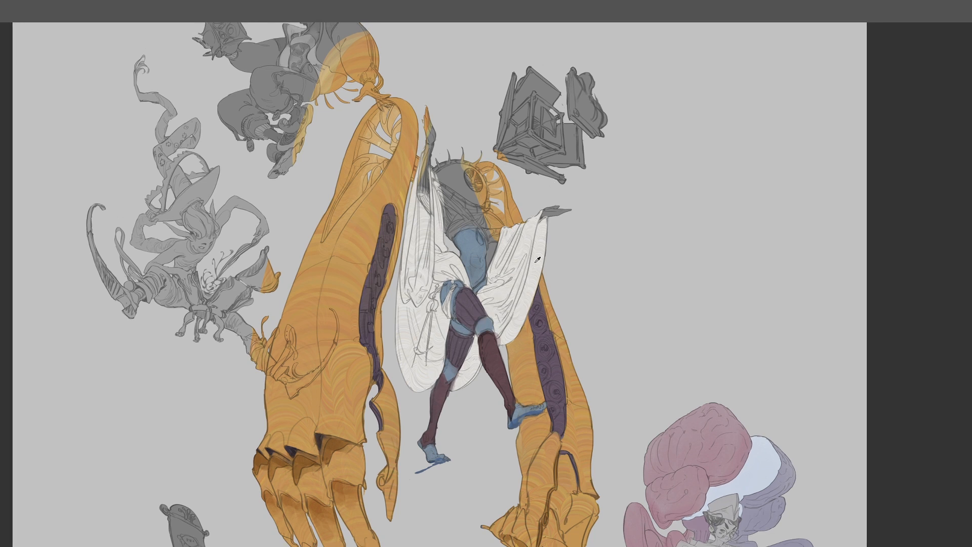
{"action": "left_click_drag", "start_coordinate": [455, 232], "coordinate": [476, 224]}
{"action": "mouse_move", "coordinate": [451, 203]}
{"action": "left_mouse_down"}
{"action": "mouse_move", "coordinate": [469, 220]}
{"action": "mouse_move", "coordinate": [483, 211]}
{"action": "mouse_move", "coordinate": [461, 210]}
{"action": "mouse_move", "coordinate": [487, 208]}
{"action": "mouse_move", "coordinate": [469, 214]}
{"action": "mouse_move", "coordinate": [484, 226]}
{"action": "mouse_move", "coordinate": [456, 229]}
{"action": "left_mouse_up"}
{"action": "left_click", "coordinate": [449, 221], "text": "alt"}
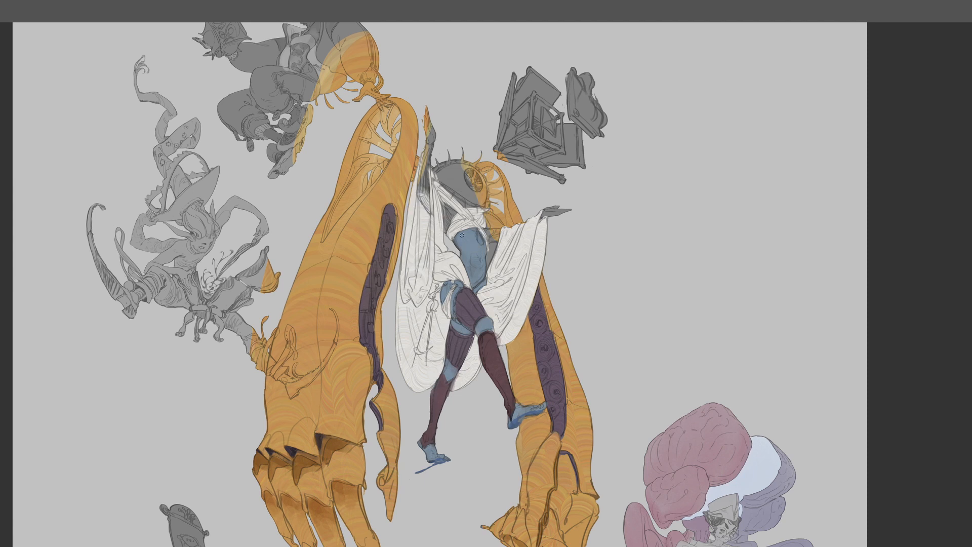
Sample the plum from the thigh and paint the robed figure's raised arm and other upper arm, adding blue skin below the shoulder
{"action": "left_click", "coordinate": [466, 299], "text": "alt"}
{"action": "mouse_move", "coordinate": [427, 154]}
{"action": "left_mouse_down"}
{"action": "mouse_move", "coordinate": [419, 190]}
{"action": "mouse_move", "coordinate": [429, 211]}
{"action": "mouse_move", "coordinate": [427, 167]}
{"action": "left_mouse_up"}
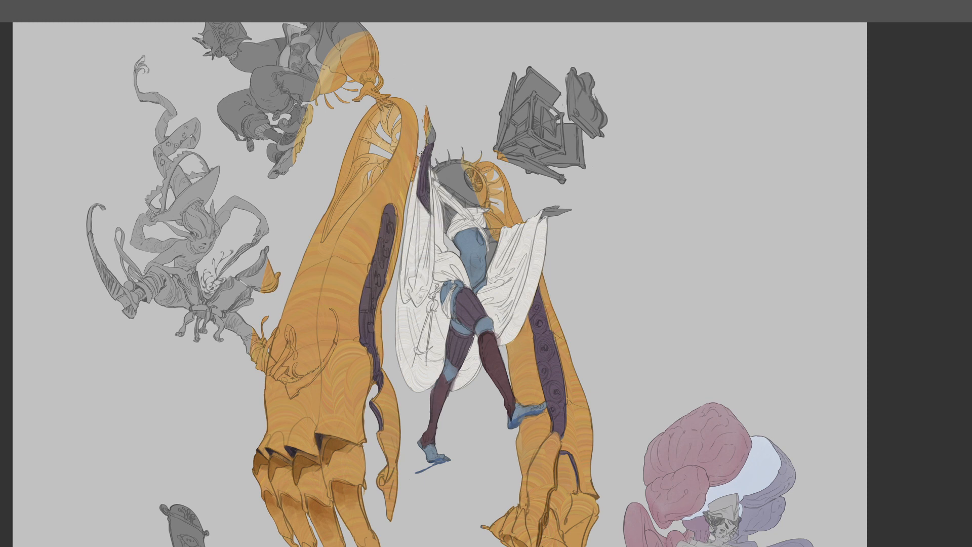
{"action": "key", "text": "ctrl+z"}
{"action": "key", "text": "ctrl+z"}
{"action": "left_click_drag", "start_coordinate": [445, 230], "coordinate": [448, 217]}
{"action": "left_click_drag", "start_coordinate": [487, 233], "coordinate": [496, 231]}
{"action": "scroll", "coordinate": [458, 274], "scroll_direction": "up", "scroll_amount": 3}
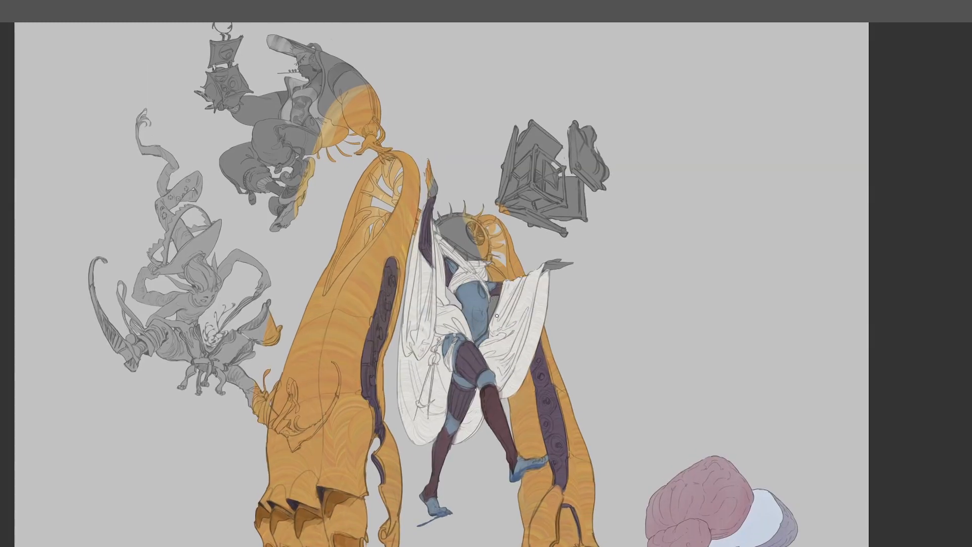
Sample the plum from the giant arm's inset strip and paint the grey gap between the figure's torso and robe
{"action": "left_click", "coordinate": [550, 360], "text": "alt"}
{"action": "left_click_drag", "start_coordinate": [490, 311], "coordinate": [496, 299]}
{"action": "key", "text": "ctrl+minus"}
{"action": "left_click_drag", "start_coordinate": [548, 275], "coordinate": [543, 234]}
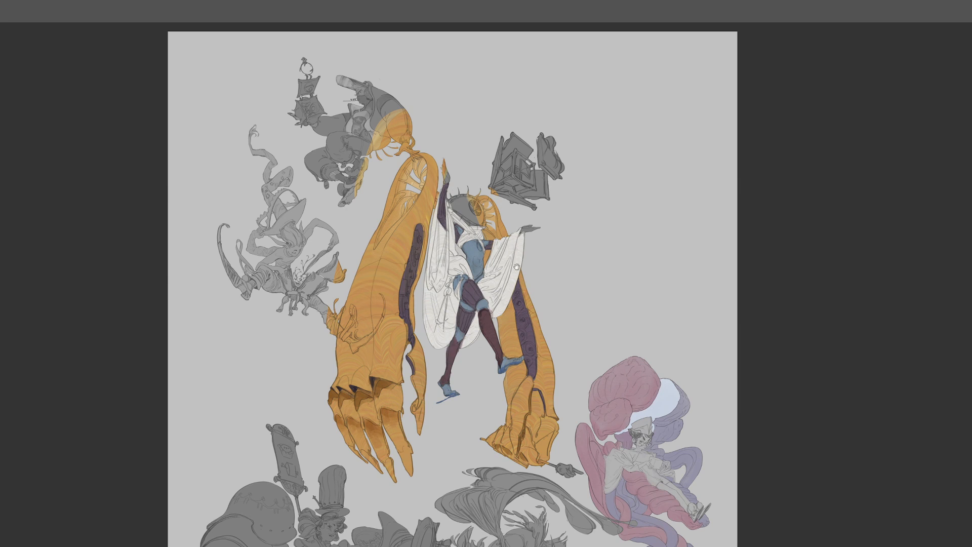
Paint the discs along the plum inset strips of both giant arms in a warm grey-beige
{"action": "left_click_drag", "start_coordinate": [522, 276], "coordinate": [545, 271]}
{"action": "key", "text": "ctrl+plus"}
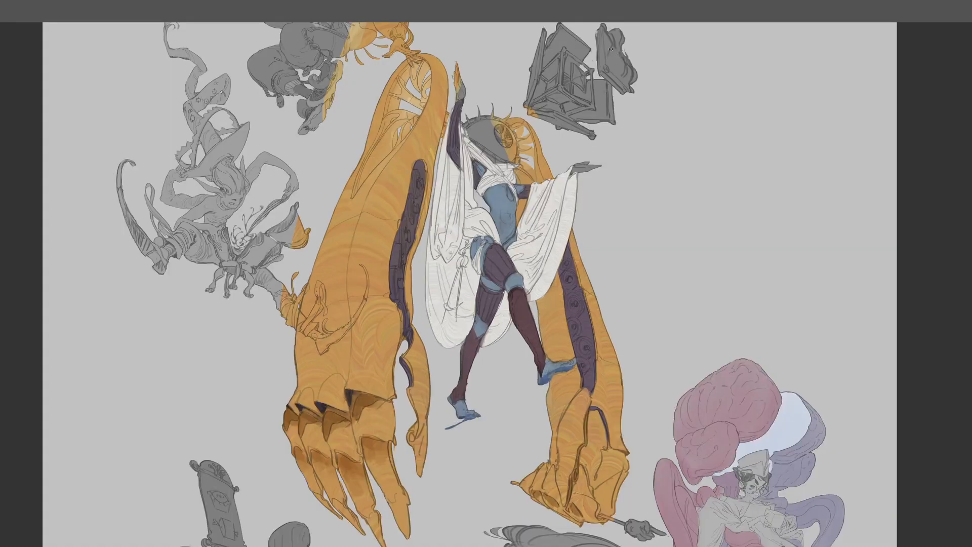
{"action": "left_click_drag", "start_coordinate": [397, 306], "coordinate": [403, 333]}
{"action": "left_click", "coordinate": [375, 383], "text": "alt"}
{"action": "key", "text": "ctrl+minus"}
{"action": "mouse_move", "coordinate": [549, 278]}
{"action": "left_mouse_down"}
{"action": "mouse_move", "coordinate": [546, 302]}
{"action": "mouse_move", "coordinate": [548, 292]}
{"action": "left_mouse_up"}
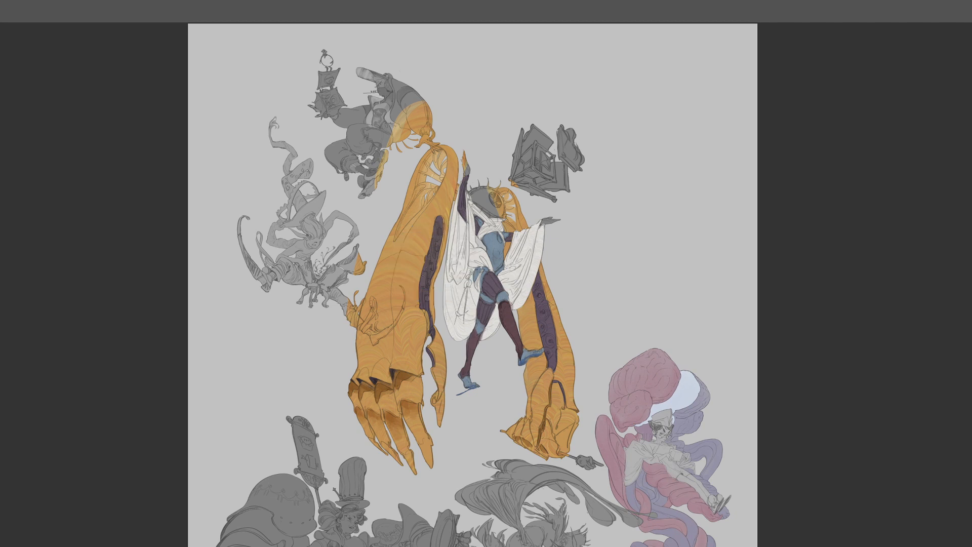
{"action": "key", "text": "ctrl+plus"}
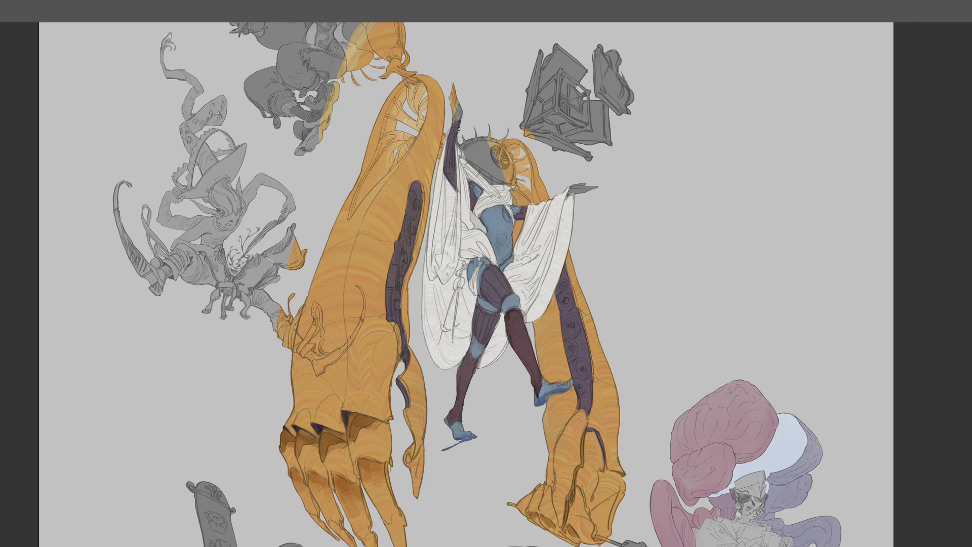
{"action": "mouse_move", "coordinate": [393, 275]}
{"action": "left_mouse_down"}
{"action": "mouse_move", "coordinate": [393, 284]}
{"action": "mouse_move", "coordinate": [393, 269]}
{"action": "left_mouse_up"}
{"action": "key", "text": "ctrl+z"}
{"action": "key", "text": "ctrl+z"}
{"action": "mouse_move", "coordinate": [394, 270]}
{"action": "left_mouse_down"}
{"action": "mouse_move", "coordinate": [394, 317]}
{"action": "mouse_move", "coordinate": [400, 241]}
{"action": "mouse_move", "coordinate": [399, 276]}
{"action": "left_mouse_up"}
{"action": "mouse_move", "coordinate": [406, 217]}
{"action": "left_mouse_down"}
{"action": "mouse_move", "coordinate": [407, 241]}
{"action": "mouse_move", "coordinate": [411, 210]}
{"action": "left_mouse_up"}
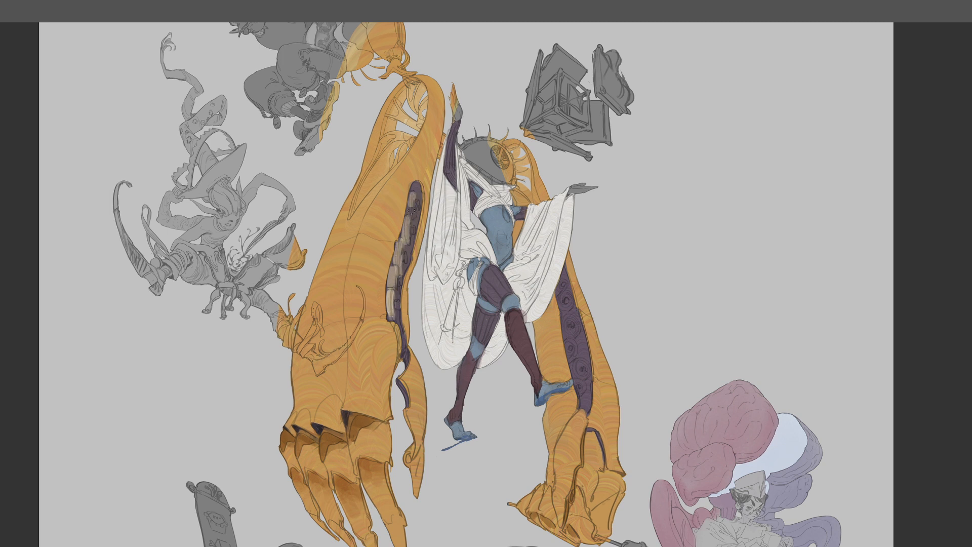
{"action": "mouse_move", "coordinate": [565, 302]}
{"action": "left_mouse_down"}
{"action": "mouse_move", "coordinate": [574, 325]}
{"action": "mouse_move", "coordinate": [567, 345]}
{"action": "mouse_move", "coordinate": [583, 366]}
{"action": "mouse_move", "coordinate": [578, 375]}
{"action": "mouse_move", "coordinate": [586, 366]}
{"action": "mouse_move", "coordinate": [580, 394]}
{"action": "left_mouse_up"}
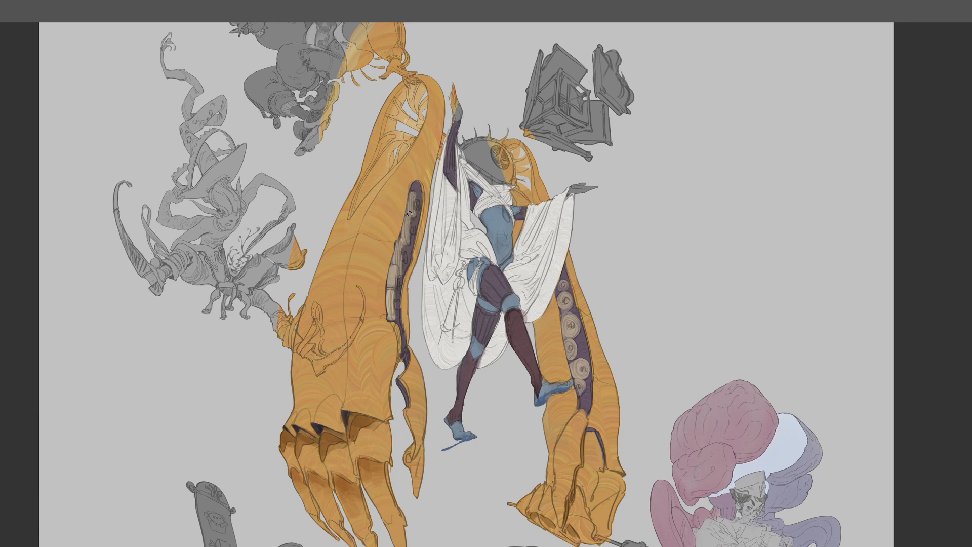
Sample the giant arm's orange and dab gold centres onto the beige discs in the inset strips
{"action": "left_click", "coordinate": [596, 403], "text": "alt"}
{"action": "key", "text": "ctrl+plus"}
{"action": "left_click", "coordinate": [368, 311]}
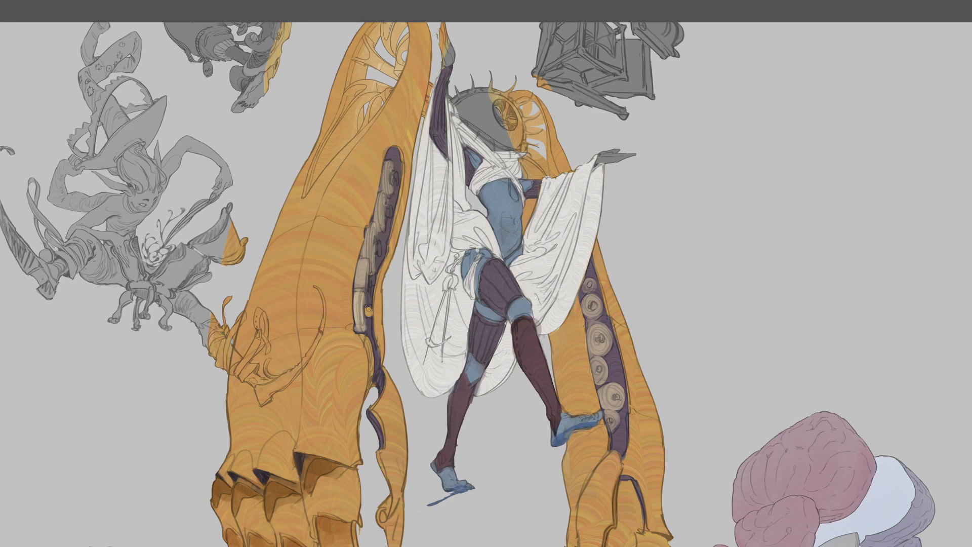
{"action": "left_click", "coordinate": [373, 279]}
{"action": "left_click", "coordinate": [376, 247]}
{"action": "left_click", "coordinate": [386, 211]}
{"action": "left_click", "coordinate": [391, 178]}
Paint the compass hanging at the robed figure's hip dark gold, covering its ring, both legs and crossbar
{"action": "left_click_drag", "start_coordinate": [448, 289], "coordinate": [454, 283]}
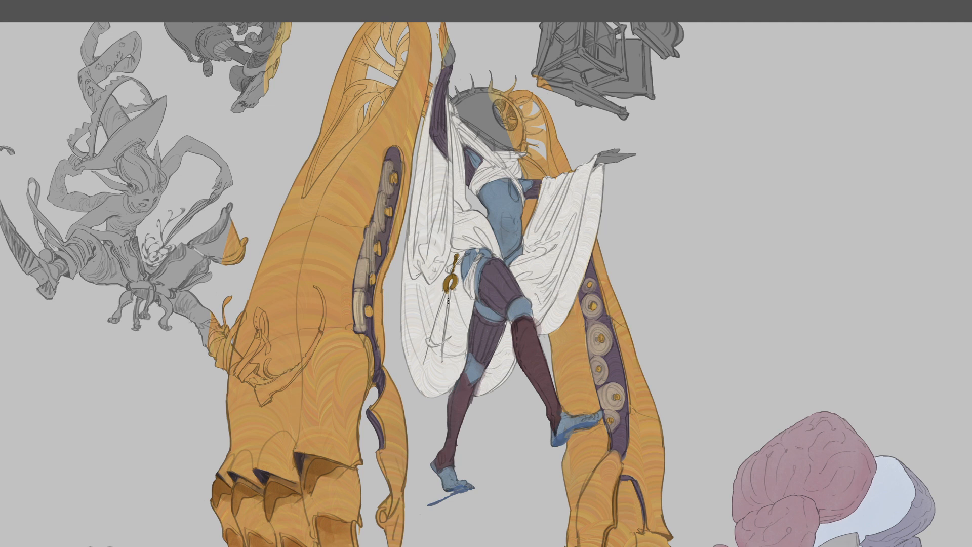
{"action": "mouse_move", "coordinate": [448, 291]}
{"action": "left_mouse_down"}
{"action": "mouse_move", "coordinate": [440, 350]}
{"action": "mouse_move", "coordinate": [429, 343]}
{"action": "left_mouse_up"}
{"action": "left_click_drag", "start_coordinate": [437, 345], "coordinate": [443, 337]}
{"action": "left_click_drag", "start_coordinate": [538, 255], "coordinate": [509, 218]}
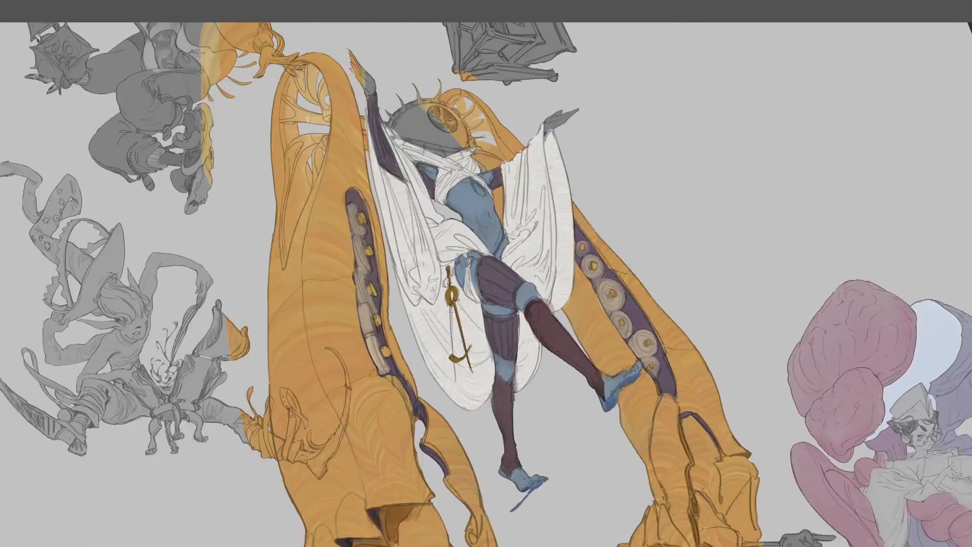
{"action": "left_click_drag", "start_coordinate": [447, 304], "coordinate": [455, 378]}
{"action": "left_click", "coordinate": [452, 304]}
{"action": "left_click_drag", "start_coordinate": [449, 278], "coordinate": [447, 288]}
{"action": "key", "text": "ctrl+0"}
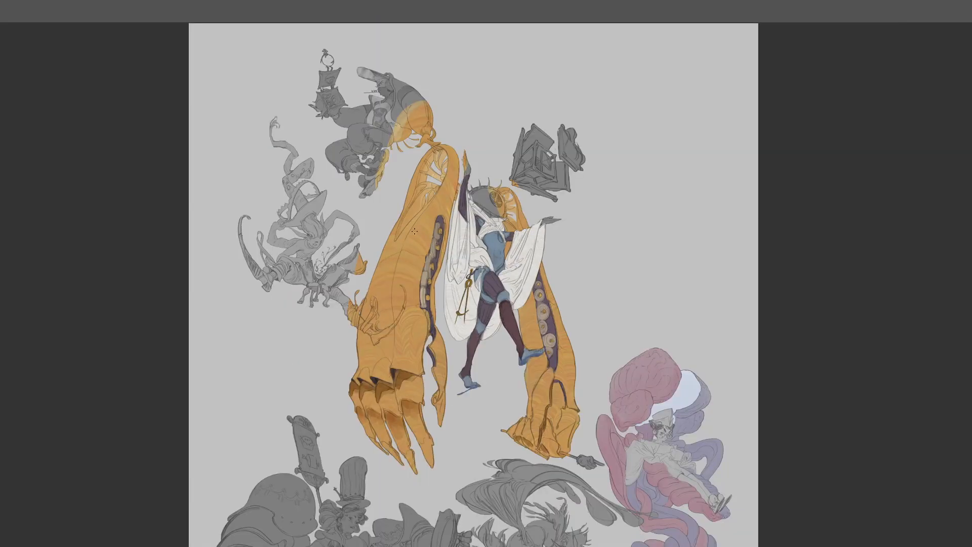
Paint the rim of the figure's large eye and its surrounding lashes dark red
{"action": "key", "text": "ctrl+plus"}
{"action": "left_click_drag", "start_coordinate": [489, 230], "coordinate": [501, 286]}
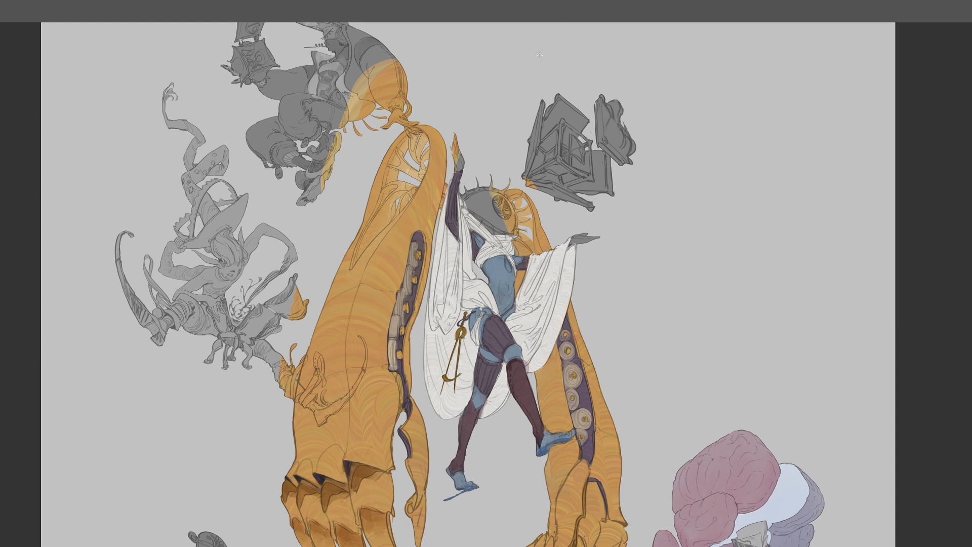
{"action": "left_click_drag", "start_coordinate": [498, 277], "coordinate": [494, 258]}
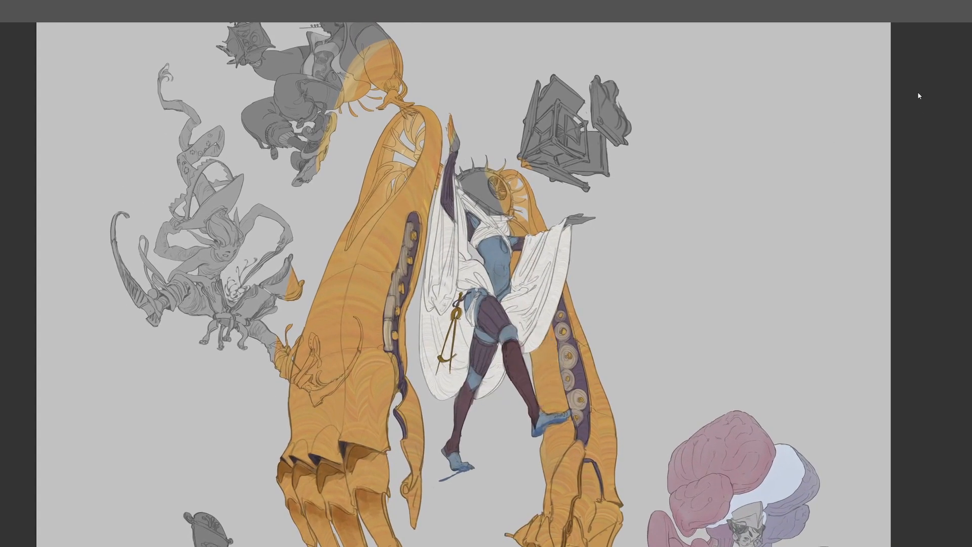
{"action": "key", "text": "ctrl+plus"}
{"action": "left_click_drag", "start_coordinate": [501, 118], "coordinate": [479, 216]}
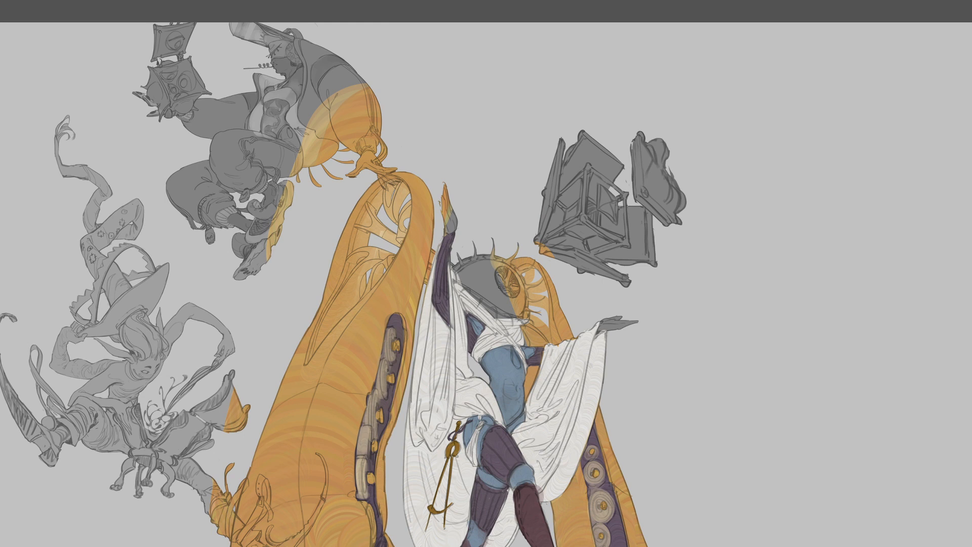
{"action": "mouse_move", "coordinate": [456, 288]}
{"action": "left_mouse_down"}
{"action": "mouse_move", "coordinate": [496, 317]}
{"action": "mouse_move", "coordinate": [505, 317]}
{"action": "mouse_move", "coordinate": [499, 308]}
{"action": "mouse_move", "coordinate": [522, 315]}
{"action": "left_mouse_up"}
{"action": "key", "text": "ctrl+z"}
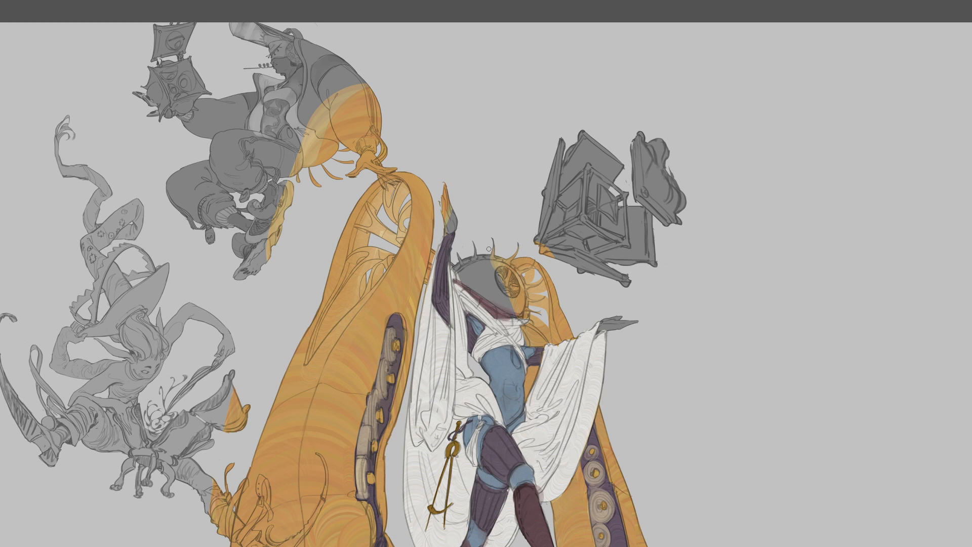
{"action": "mouse_move", "coordinate": [458, 267]}
{"action": "left_mouse_down"}
{"action": "mouse_move", "coordinate": [489, 261]}
{"action": "mouse_move", "coordinate": [530, 281]}
{"action": "mouse_move", "coordinate": [512, 265]}
{"action": "mouse_move", "coordinate": [525, 310]}
{"action": "left_mouse_up"}
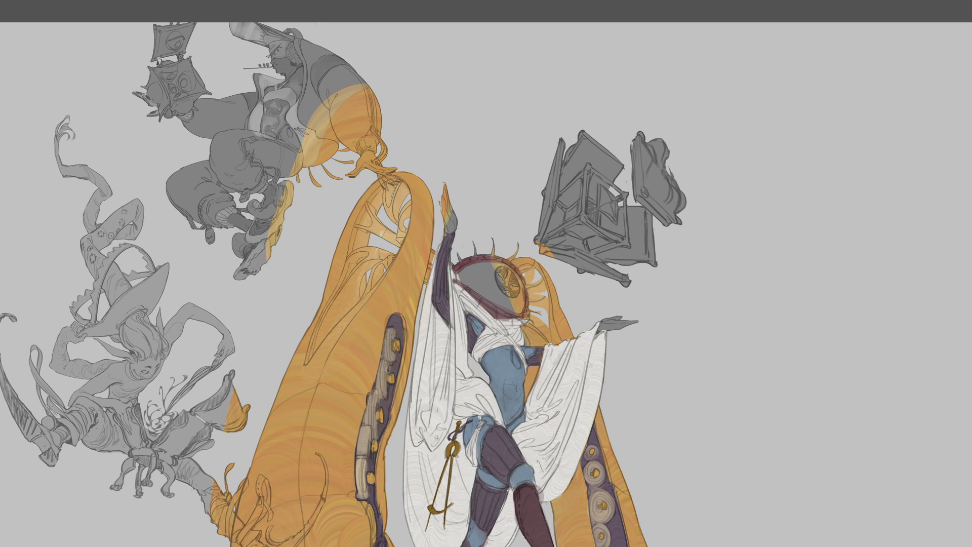
{"action": "mouse_move", "coordinate": [476, 256]}
{"action": "left_mouse_down"}
{"action": "mouse_move", "coordinate": [493, 239]}
{"action": "mouse_move", "coordinate": [475, 254]}
{"action": "mouse_move", "coordinate": [469, 234]}
{"action": "mouse_move", "coordinate": [458, 252]}
{"action": "left_mouse_up"}
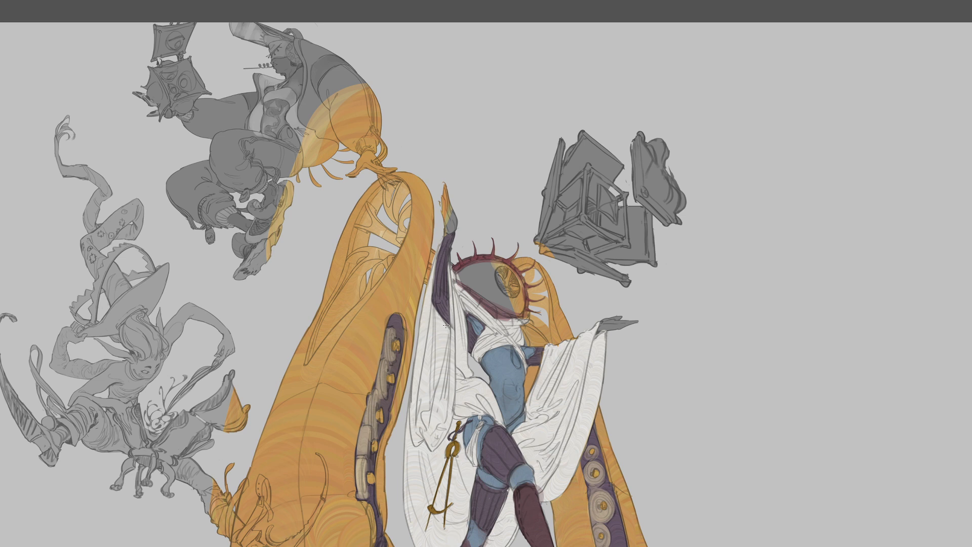
Sample the dark red from the eye rim and fill out the lower eyelid with it up to the eye's corner
{"action": "left_click_drag", "start_coordinate": [534, 324], "coordinate": [529, 301]}
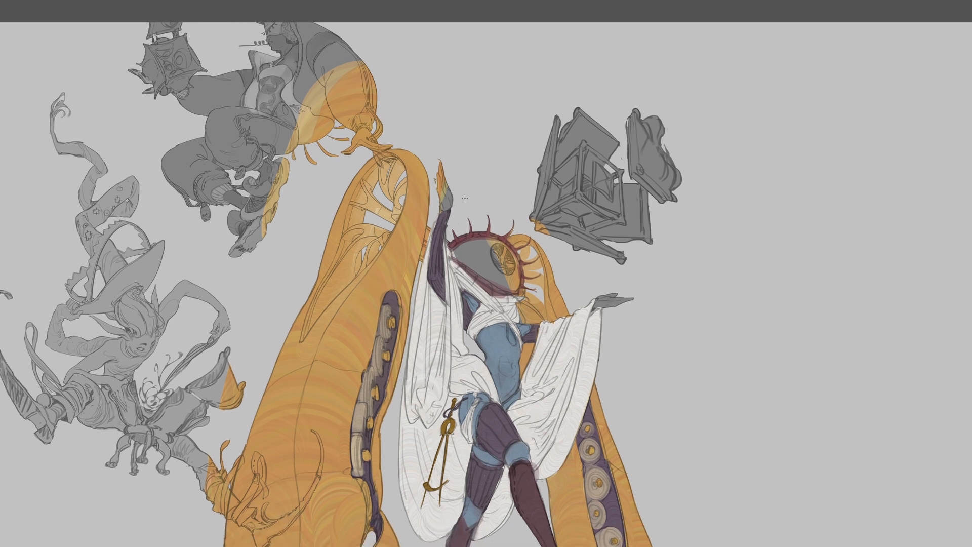
{"action": "left_click", "coordinate": [487, 232], "text": "alt"}
{"action": "key", "text": "ctrl+plus"}
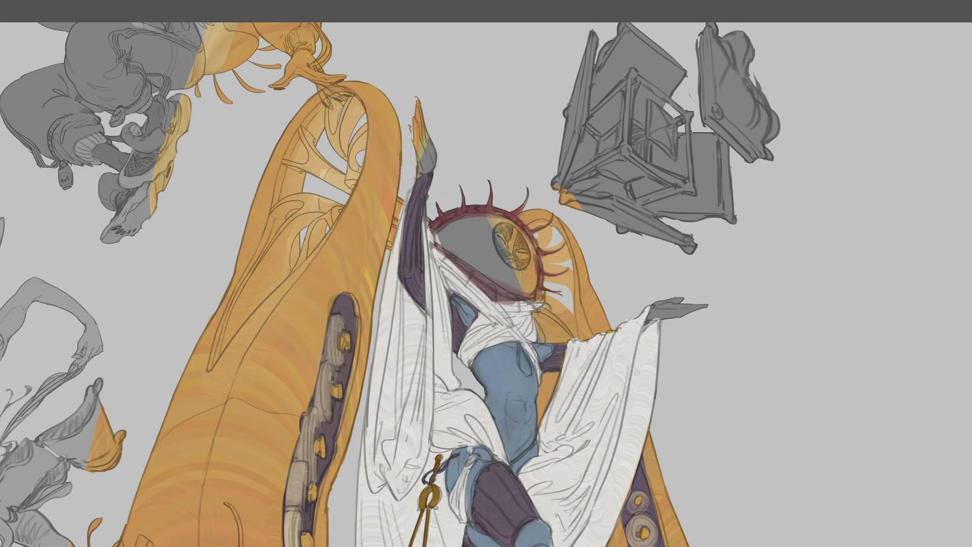
{"action": "left_click_drag", "start_coordinate": [443, 250], "coordinate": [503, 293]}
{"action": "mouse_move", "coordinate": [465, 264]}
{"action": "left_mouse_down"}
{"action": "mouse_move", "coordinate": [510, 296]}
{"action": "mouse_move", "coordinate": [491, 282]}
{"action": "mouse_move", "coordinate": [541, 301]}
{"action": "left_mouse_up"}
{"action": "left_click_drag", "start_coordinate": [511, 294], "coordinate": [549, 308]}
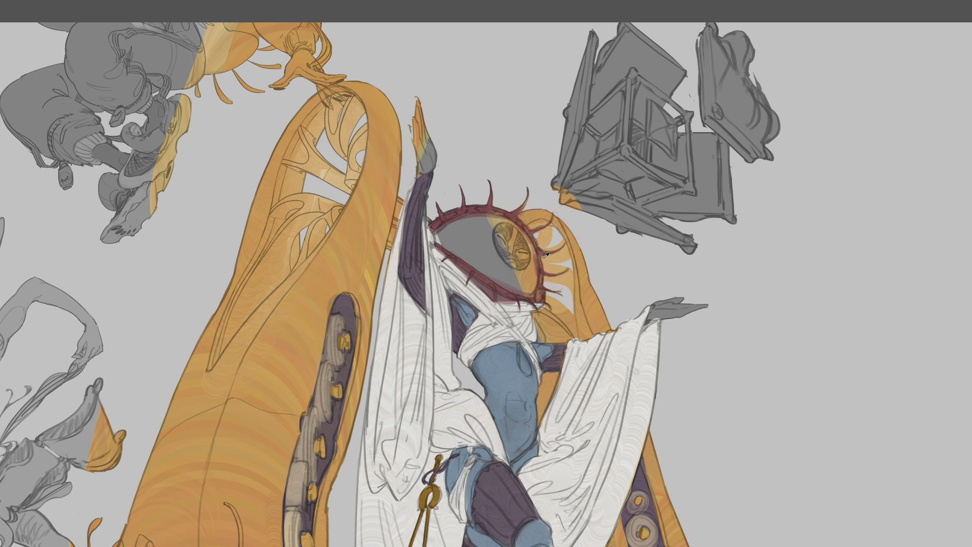
{"action": "left_click", "coordinate": [545, 254], "text": "alt"}
Sample the blue from the robed figure's torso and paint the raised hand and the outstretched hand with it
{"action": "left_click", "coordinate": [424, 180], "text": "alt"}
{"action": "key", "text": "ctrl+minus"}
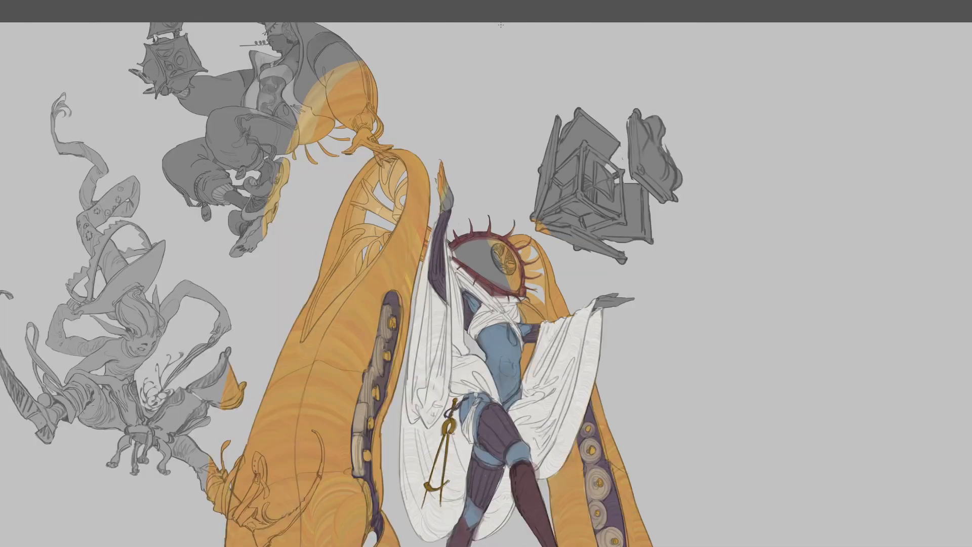
{"action": "left_click", "coordinate": [518, 320], "text": "alt"}
{"action": "left_click_drag", "start_coordinate": [447, 203], "coordinate": [441, 179]}
{"action": "mouse_move", "coordinate": [597, 302]}
{"action": "left_mouse_down"}
{"action": "mouse_move", "coordinate": [593, 312]}
{"action": "mouse_move", "coordinate": [624, 296]}
{"action": "left_mouse_up"}
{"action": "left_click", "coordinate": [526, 490], "text": "alt"}
{"action": "key", "text": "ctrl+minus"}
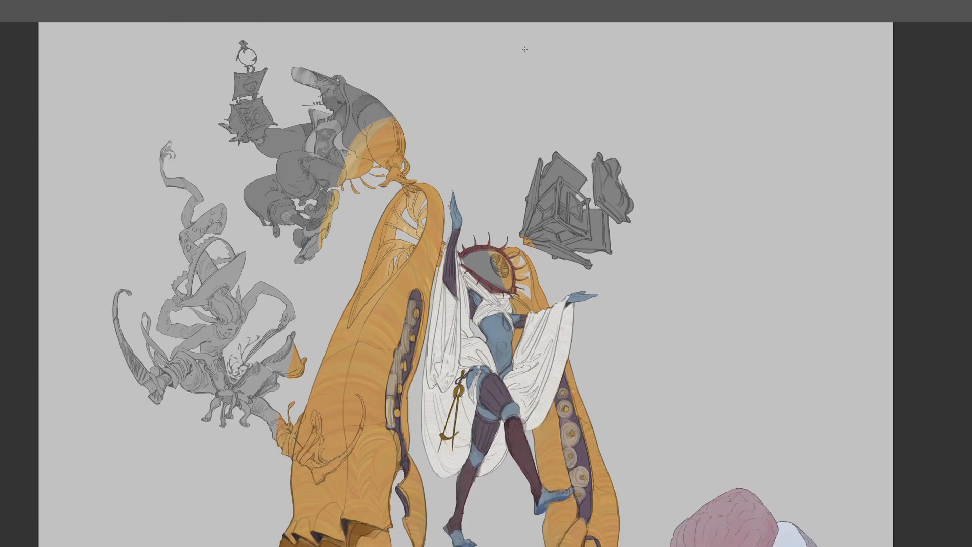
Touch up the figure's knees, forward foot and thigh with colours sampled from those areas
{"action": "left_click_drag", "start_coordinate": [549, 368], "coordinate": [528, 254]}
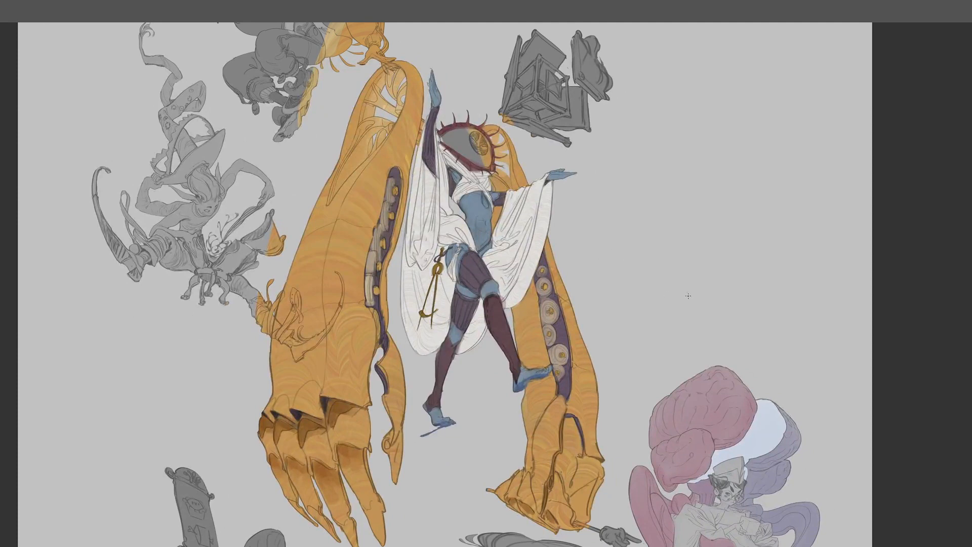
{"action": "left_click", "coordinate": [493, 299], "text": "alt"}
{"action": "left_click", "coordinate": [484, 292], "text": "alt"}
{"action": "left_click", "coordinate": [524, 376], "text": "alt"}
{"action": "left_click", "coordinate": [521, 375], "text": "alt"}
{"action": "left_click", "coordinate": [464, 297], "text": "alt"}
{"action": "key", "text": "ctrl+minus"}
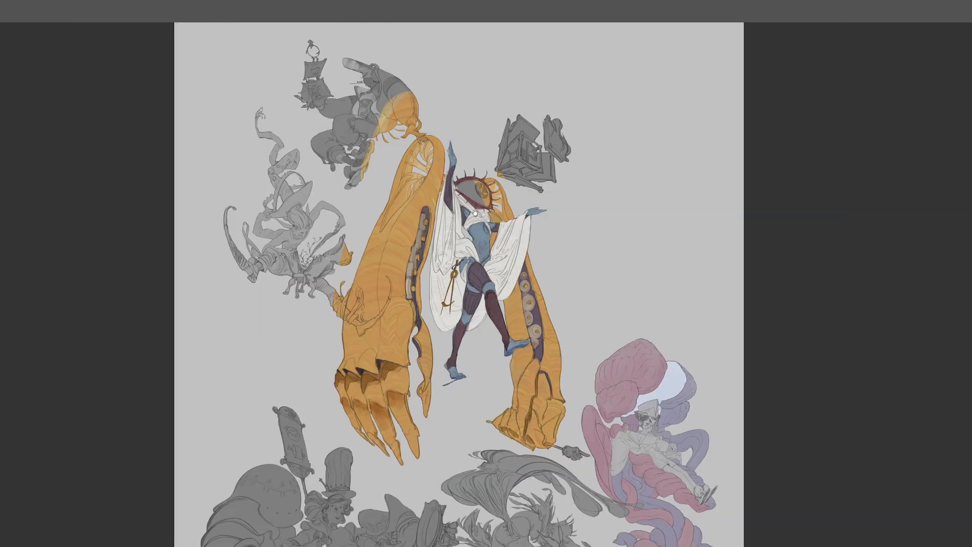
Sample the robe's off-white and touch up the cloth around the figure's neck
{"action": "left_click_drag", "start_coordinate": [513, 119], "coordinate": [512, 140]}
{"action": "key", "text": "ctrl+plus"}
{"action": "left_click_drag", "start_coordinate": [464, 254], "coordinate": [470, 293]}
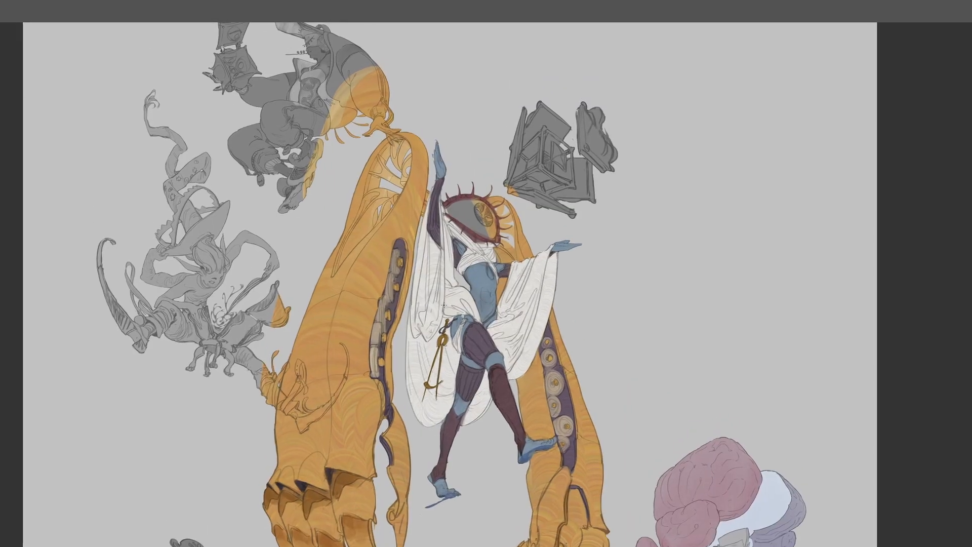
{"action": "left_click", "coordinate": [429, 265], "text": "alt"}
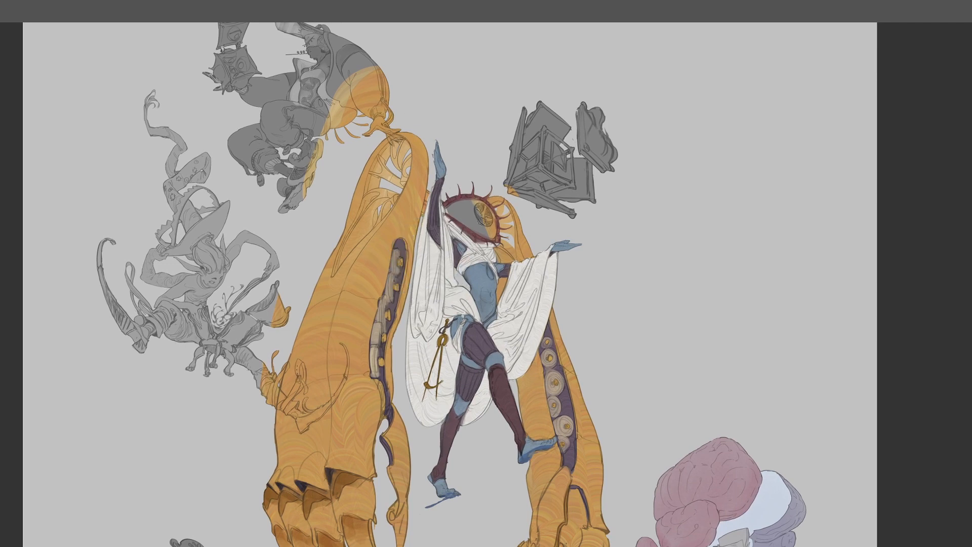
Fill the figure's eyeball with light blue and lighten its middle and iris with off-white sampled from the robe
{"action": "key", "text": "ctrl+plus"}
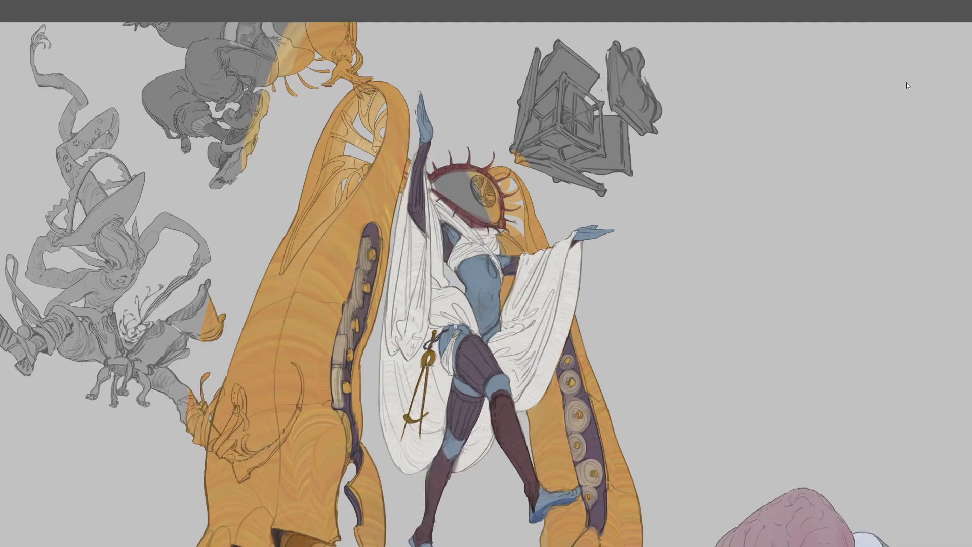
{"action": "key", "text": "r"}
{"action": "mouse_move", "coordinate": [693, 188]}
{"action": "left_mouse_down"}
{"action": "mouse_move", "coordinate": [531, 86]}
{"action": "mouse_move", "coordinate": [308, 133]}
{"action": "left_mouse_up"}
{"action": "mouse_move", "coordinate": [390, 317]}
{"action": "left_mouse_down"}
{"action": "mouse_move", "coordinate": [389, 343]}
{"action": "mouse_move", "coordinate": [381, 321]}
{"action": "mouse_move", "coordinate": [396, 350]}
{"action": "mouse_move", "coordinate": [393, 323]}
{"action": "mouse_move", "coordinate": [394, 334]}
{"action": "mouse_move", "coordinate": [404, 334]}
{"action": "mouse_move", "coordinate": [412, 290]}
{"action": "mouse_move", "coordinate": [383, 314]}
{"action": "mouse_move", "coordinate": [416, 291]}
{"action": "mouse_move", "coordinate": [411, 320]}
{"action": "mouse_move", "coordinate": [416, 309]}
{"action": "mouse_move", "coordinate": [395, 317]}
{"action": "mouse_move", "coordinate": [384, 345]}
{"action": "mouse_move", "coordinate": [348, 222]}
{"action": "mouse_move", "coordinate": [508, 99]}
{"action": "left_mouse_up"}
{"action": "key", "text": "r"}
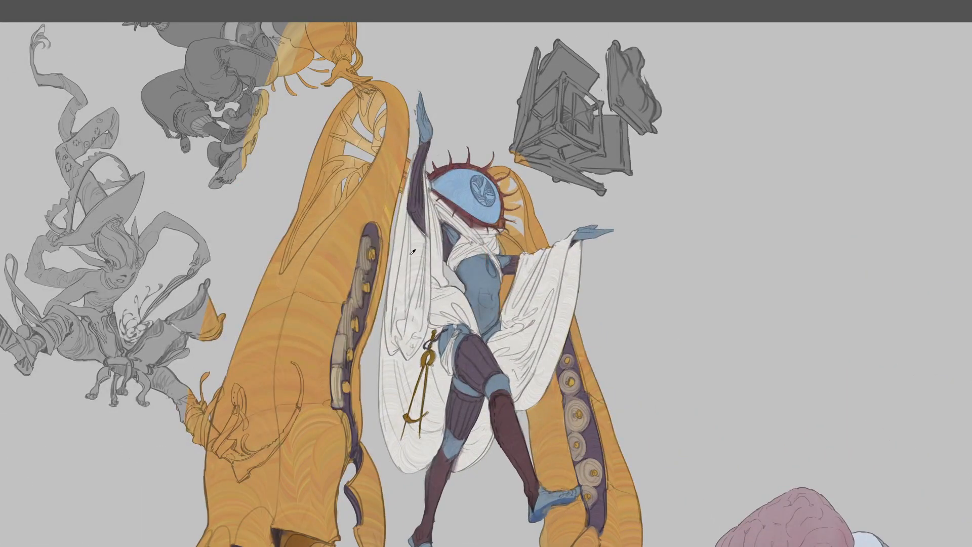
{"action": "left_click", "coordinate": [411, 254]}
{"action": "mouse_move", "coordinate": [481, 192]}
{"action": "left_mouse_down"}
{"action": "mouse_move", "coordinate": [474, 200]}
{"action": "mouse_move", "coordinate": [459, 190]}
{"action": "mouse_move", "coordinate": [478, 197]}
{"action": "mouse_move", "coordinate": [484, 189]}
{"action": "left_mouse_up"}
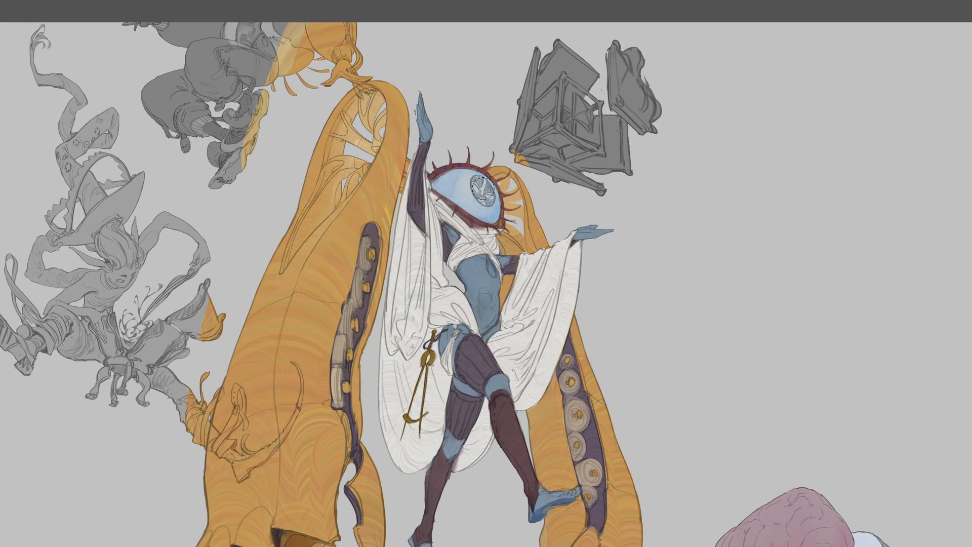
{"action": "left_click_drag", "start_coordinate": [497, 274], "coordinate": [494, 204]}
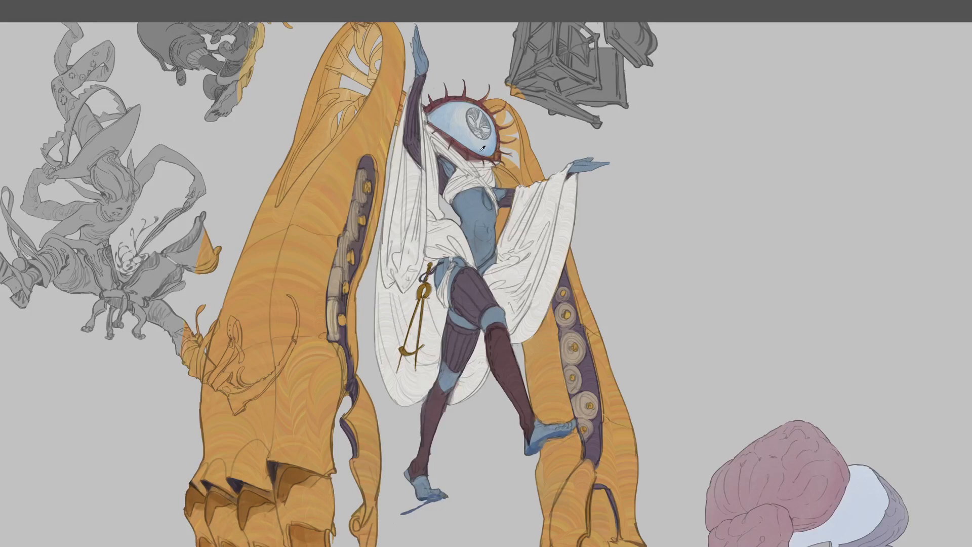
Paint the iris of the large eye dark red
{"action": "left_click", "coordinate": [464, 149], "text": "alt"}
{"action": "left_click_drag", "start_coordinate": [565, 253], "coordinate": [571, 211]}
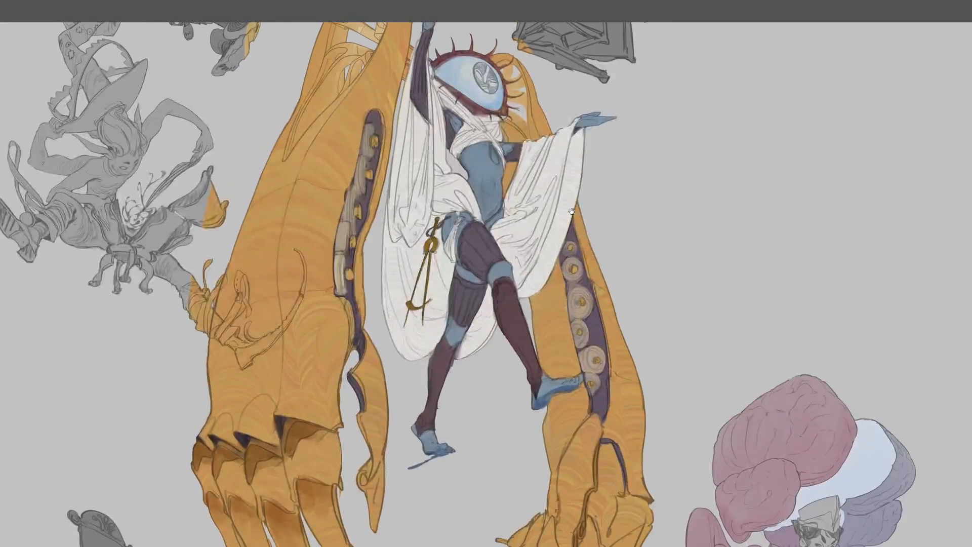
{"action": "left_click", "coordinate": [598, 329], "text": "alt"}
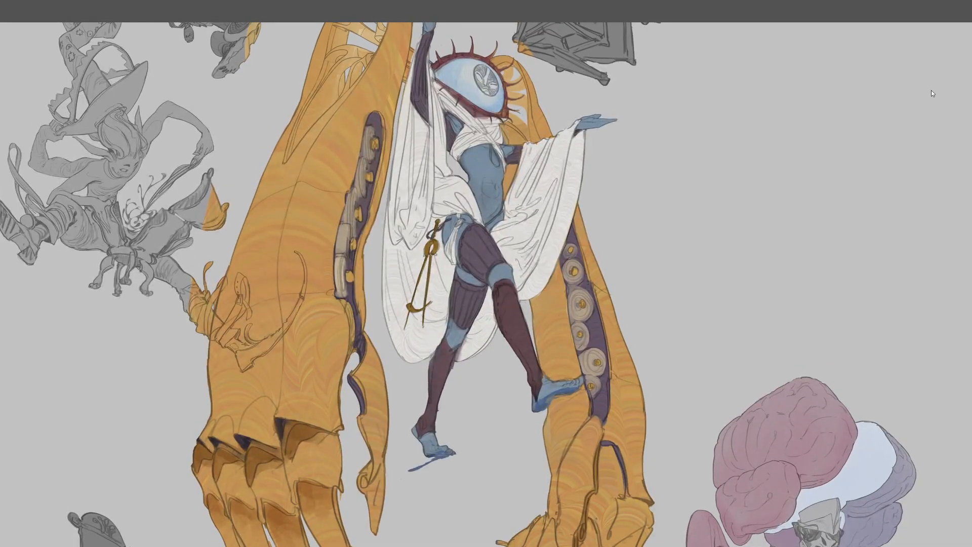
{"action": "mouse_move", "coordinate": [495, 96]}
{"action": "left_mouse_down"}
{"action": "mouse_move", "coordinate": [483, 73]}
{"action": "mouse_move", "coordinate": [489, 94]}
{"action": "left_mouse_up"}
{"action": "left_click_drag", "start_coordinate": [499, 149], "coordinate": [468, 237]}
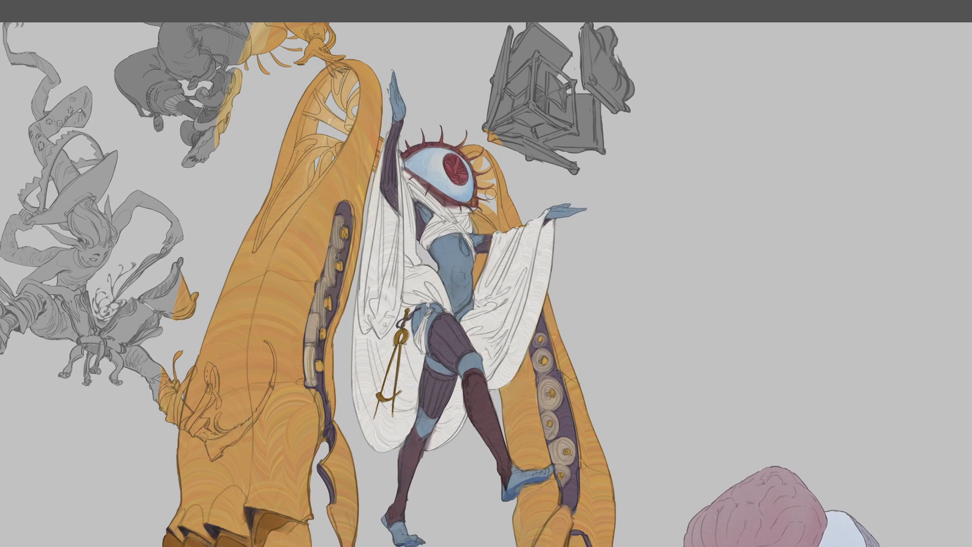
Sample the orange from the giant arm and paint the small shapes inside the iris with it
{"action": "left_click", "coordinate": [508, 208], "text": "alt"}
{"action": "left_click", "coordinate": [463, 175]}
{"action": "left_click_drag", "start_coordinate": [454, 172], "coordinate": [458, 161]}
{"action": "key", "text": "ctrl+minus"}
{"action": "key", "text": "ctrl+minus"}
{"action": "key", "text": "r"}
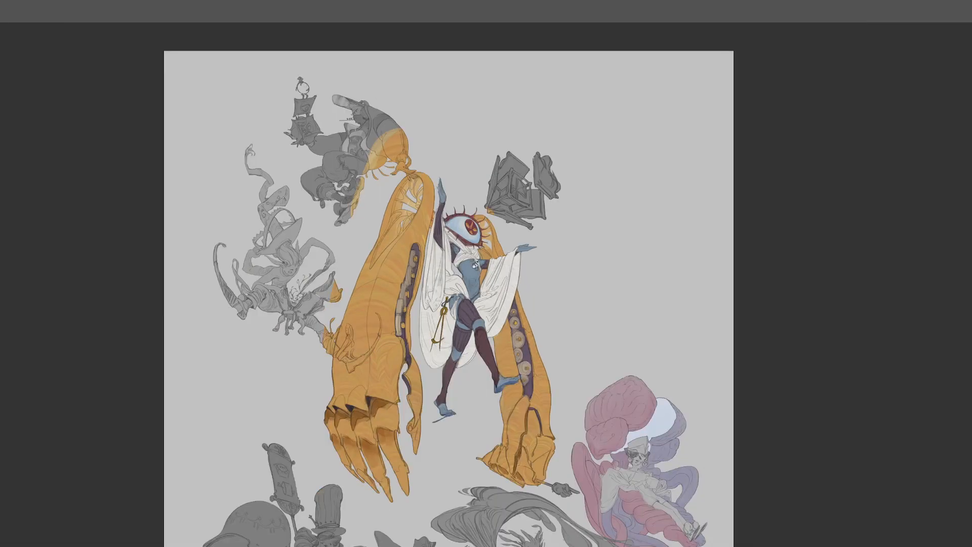
Sample the figure's skin blue and touch up the hip edge between the lower torso and raised thigh
{"action": "left_click_drag", "start_coordinate": [601, 201], "coordinate": [549, 203]}
{"action": "key", "text": "ctrl+plus"}
{"action": "key", "text": "ctrl+plus"}
{"action": "key", "text": "ctrl+plus"}
{"action": "key", "text": "ctrl+plus"}
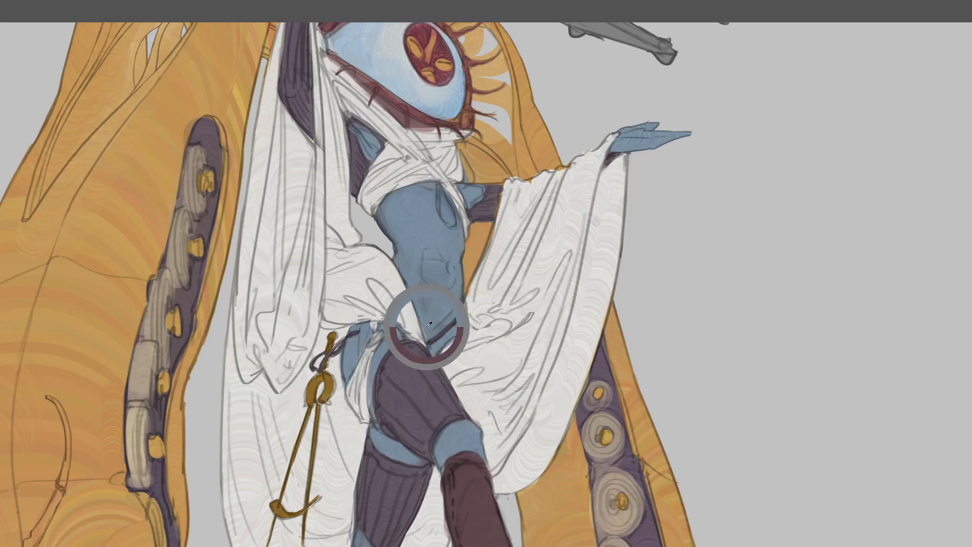
{"action": "key", "text": "ctrl+minus"}
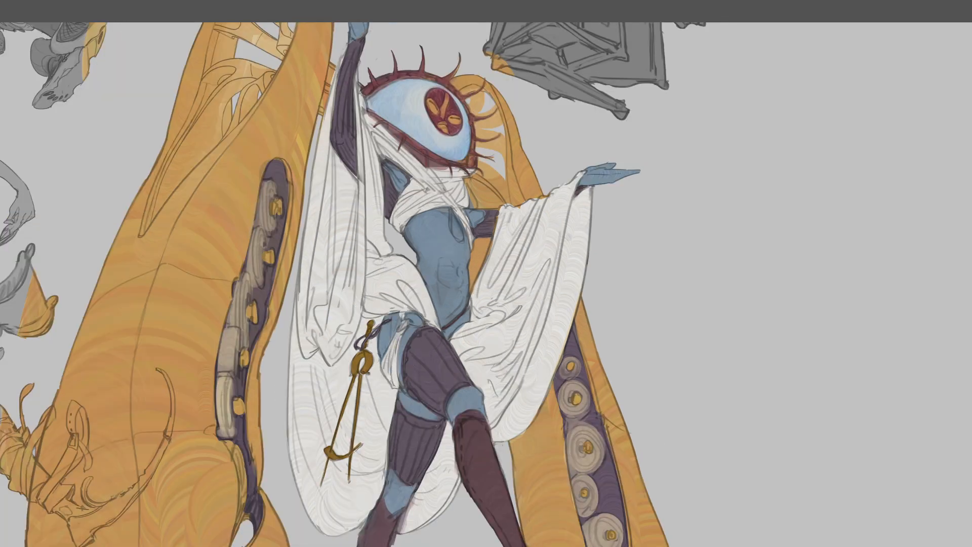
{"action": "key", "text": "ctrl+minus"}
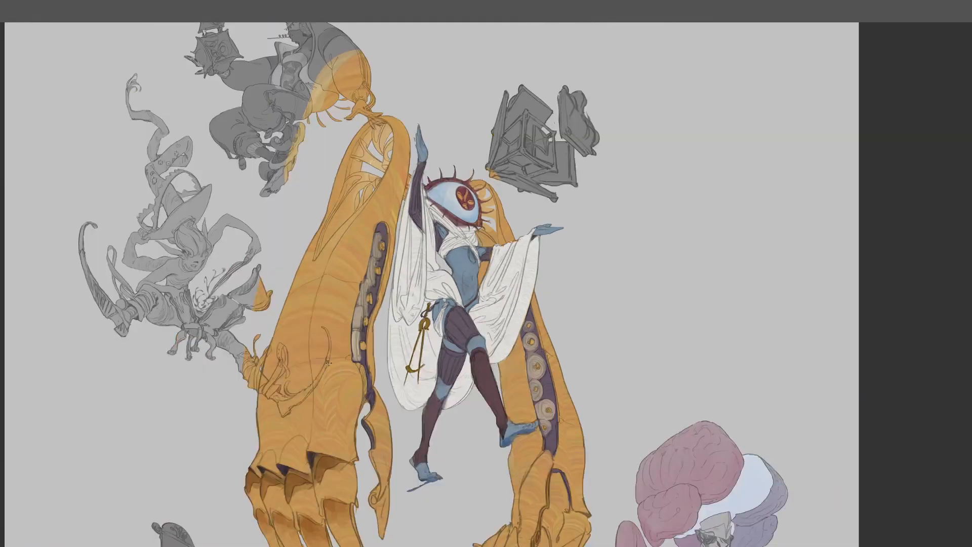
{"action": "left_click_drag", "start_coordinate": [513, 324], "coordinate": [492, 270]}
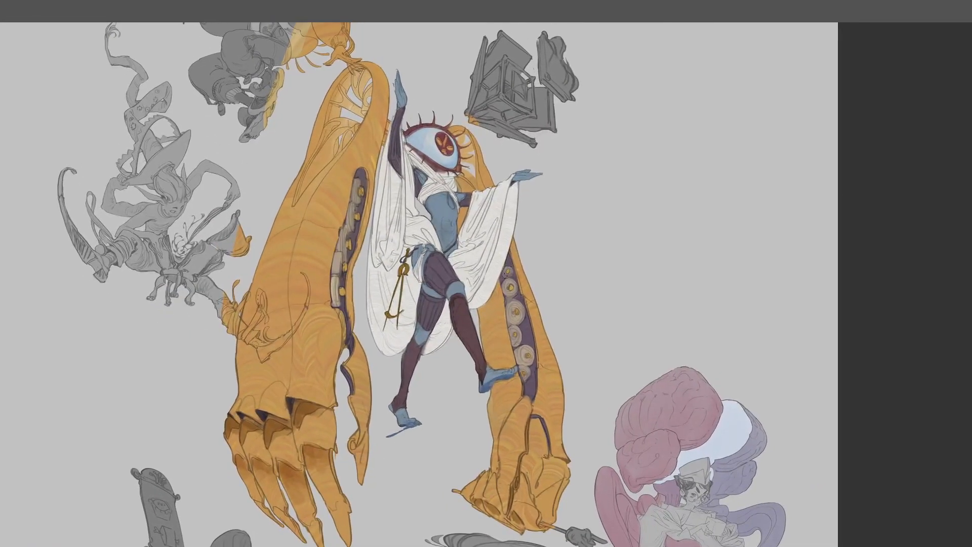
{"action": "key", "text": "ctrl+minus"}
{"action": "key", "text": "ctrl+minus"}
{"action": "key", "text": "ctrl+plus"}
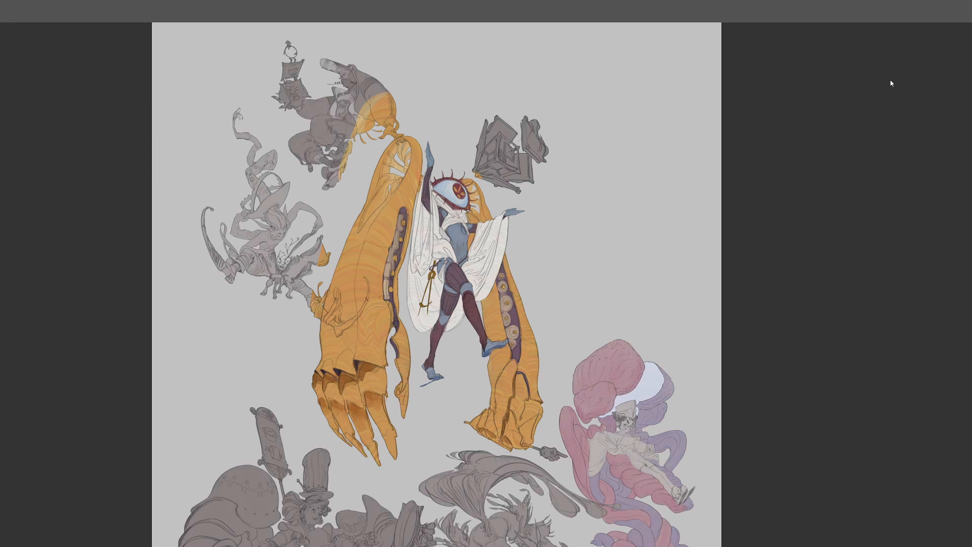
{"action": "mouse_move", "coordinate": [427, 132]}
{"action": "left_mouse_down"}
{"action": "mouse_move", "coordinate": [378, 140]}
{"action": "mouse_move", "coordinate": [304, 342]}
{"action": "mouse_move", "coordinate": [384, 474]}
{"action": "mouse_move", "coordinate": [540, 461]}
{"action": "mouse_move", "coordinate": [428, 130]}
{"action": "left_mouse_up"}
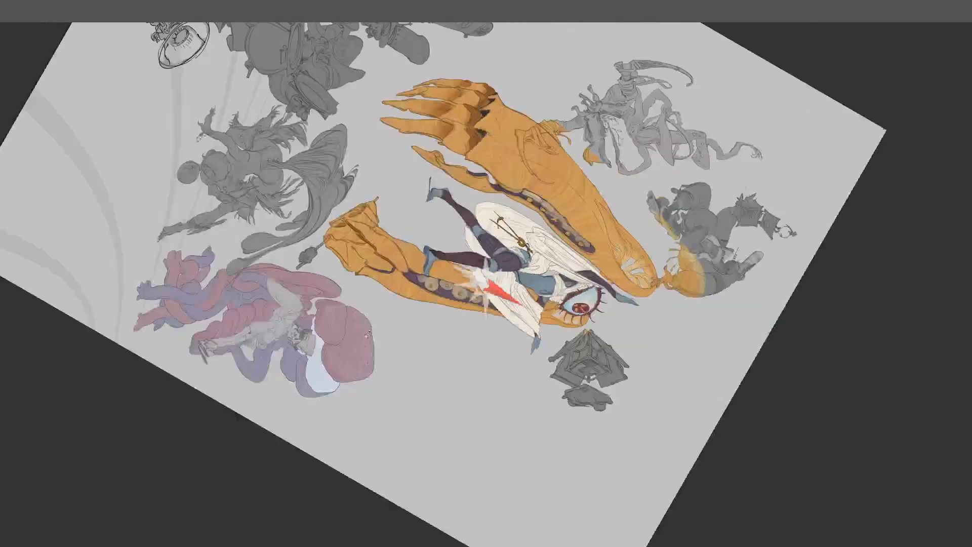
{"action": "left_click_drag", "start_coordinate": [368, 334], "coordinate": [538, 360]}
{"action": "key", "text": "ctrl+plus"}
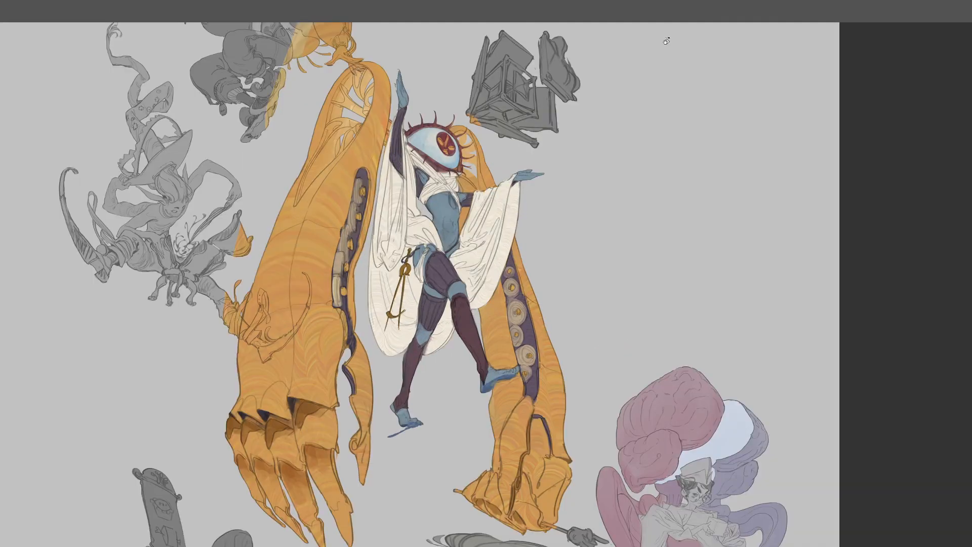
Sample darker orange-browns from the giant arms and shade the wrist hollow and finger recesses of the smaller clenched hand
{"action": "left_click_drag", "start_coordinate": [475, 334], "coordinate": [486, 258]}
{"action": "left_click", "coordinate": [319, 330], "text": "alt"}
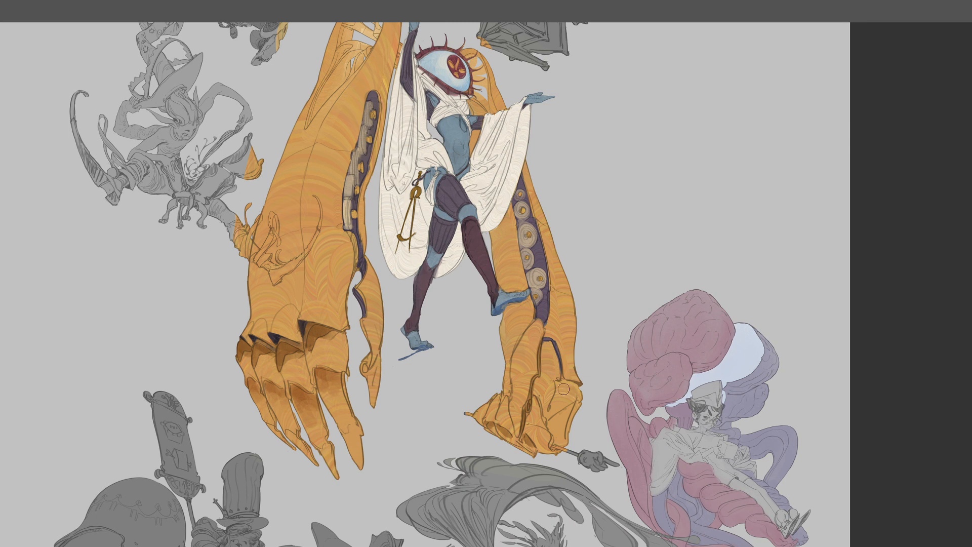
{"action": "mouse_move", "coordinate": [563, 389]}
{"action": "left_mouse_down"}
{"action": "mouse_move", "coordinate": [572, 385]}
{"action": "mouse_move", "coordinate": [573, 407]}
{"action": "mouse_move", "coordinate": [561, 403]}
{"action": "mouse_move", "coordinate": [560, 394]}
{"action": "mouse_move", "coordinate": [569, 399]}
{"action": "mouse_move", "coordinate": [548, 352]}
{"action": "mouse_move", "coordinate": [544, 390]}
{"action": "mouse_move", "coordinate": [531, 381]}
{"action": "left_mouse_up"}
{"action": "left_click", "coordinate": [546, 356], "text": "alt"}
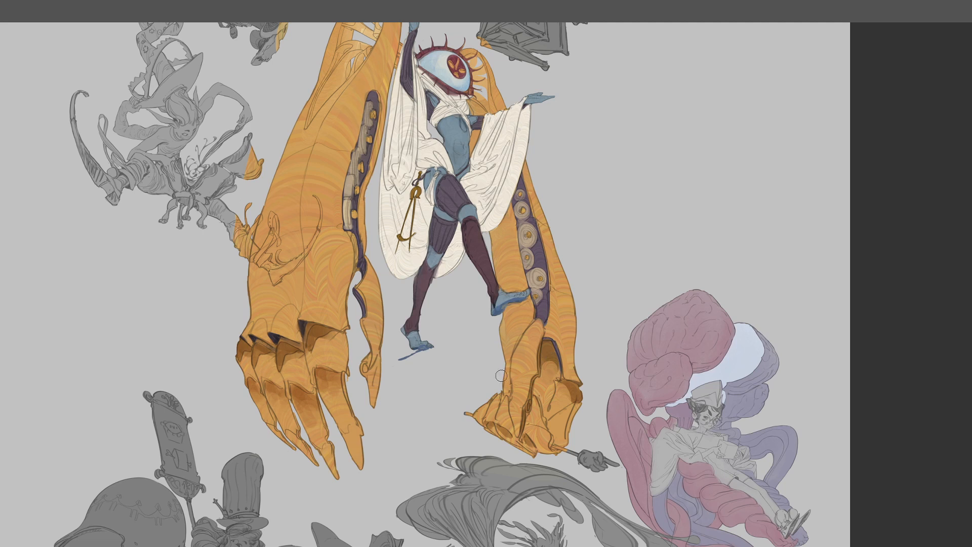
{"action": "mouse_move", "coordinate": [503, 373]}
{"action": "left_mouse_down"}
{"action": "mouse_move", "coordinate": [504, 389]}
{"action": "mouse_move", "coordinate": [507, 363]}
{"action": "mouse_move", "coordinate": [502, 384]}
{"action": "left_mouse_up"}
{"action": "left_click", "coordinate": [512, 340], "text": "alt"}
{"action": "left_click", "coordinate": [323, 373], "text": "alt"}
{"action": "mouse_move", "coordinate": [504, 437]}
{"action": "left_mouse_down"}
{"action": "mouse_move", "coordinate": [524, 447]}
{"action": "mouse_move", "coordinate": [486, 428]}
{"action": "mouse_move", "coordinate": [548, 451]}
{"action": "left_mouse_up"}
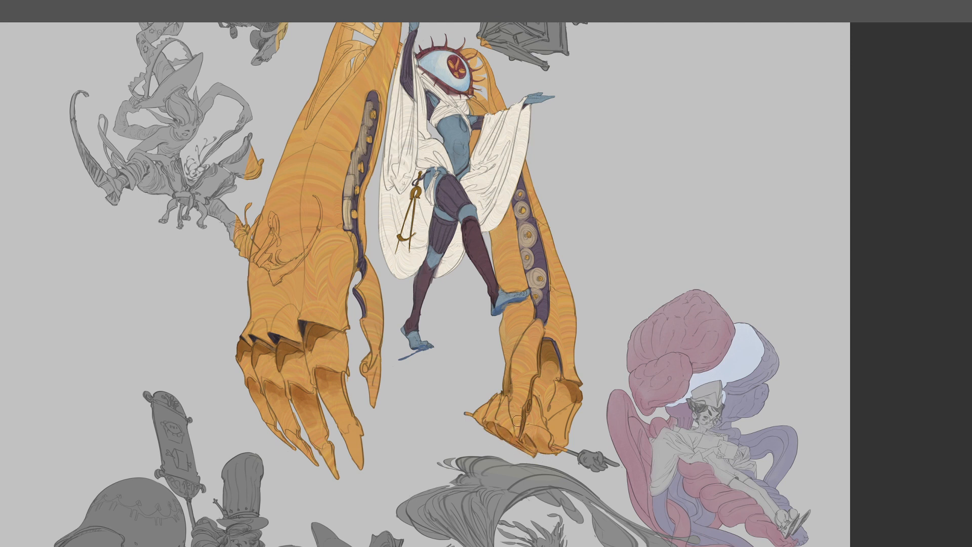
{"action": "mouse_move", "coordinate": [517, 410]}
{"action": "left_mouse_down"}
{"action": "mouse_move", "coordinate": [511, 456]}
{"action": "mouse_move", "coordinate": [516, 404]}
{"action": "left_mouse_up"}
{"action": "key", "text": "ctrl+minus"}
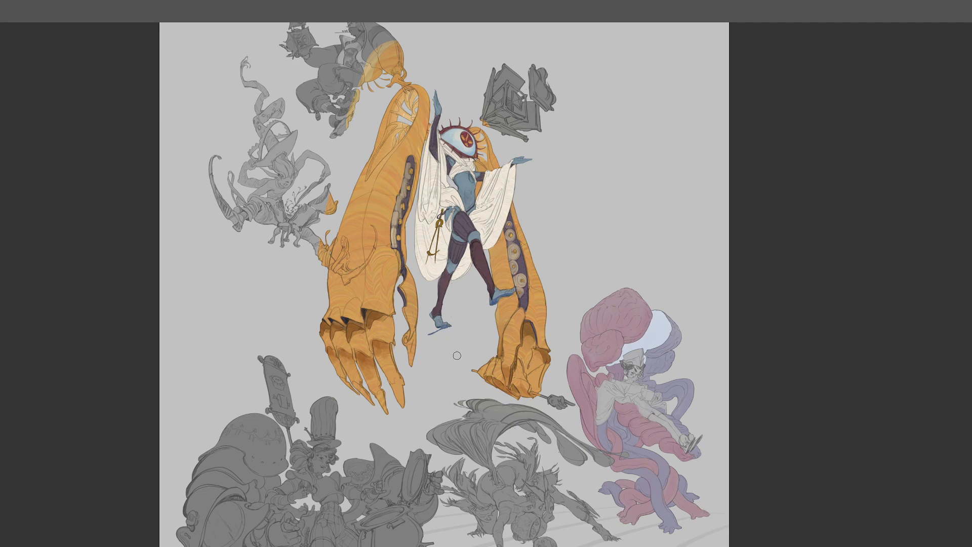
{"action": "left_click_drag", "start_coordinate": [441, 374], "coordinate": [444, 407]}
{"action": "key", "text": "r"}
{"action": "left_click_drag", "start_coordinate": [502, 181], "coordinate": [554, 237]}
{"action": "left_click_drag", "start_coordinate": [533, 284], "coordinate": [549, 332]}
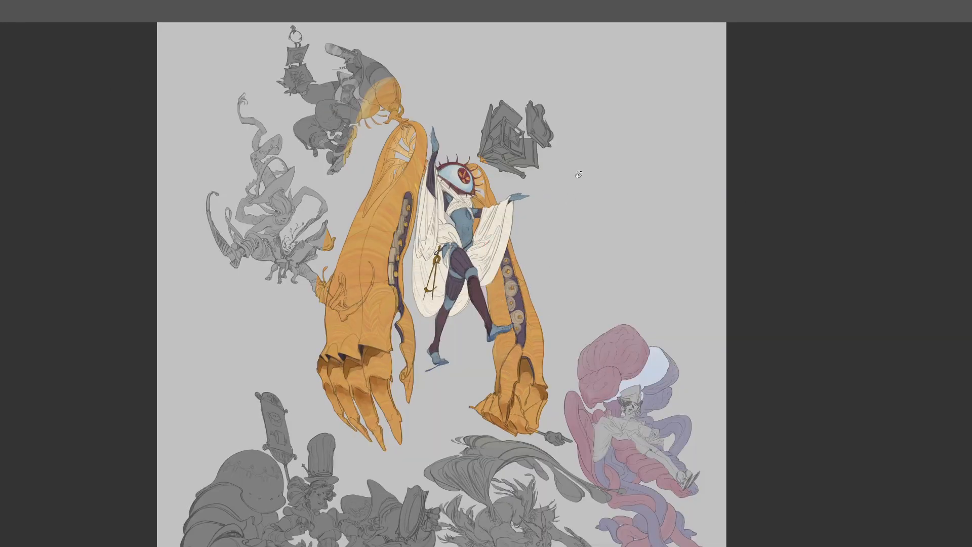
Paint a darker orange-brown strip along the inner rim of the opening at the top of the larger giant arm
{"action": "key", "text": "ctrl+plus"}
{"action": "key", "text": "ctrl+plus"}
{"action": "left_click_drag", "start_coordinate": [381, 195], "coordinate": [470, 373]}
{"action": "key", "text": "ctrl+plus"}
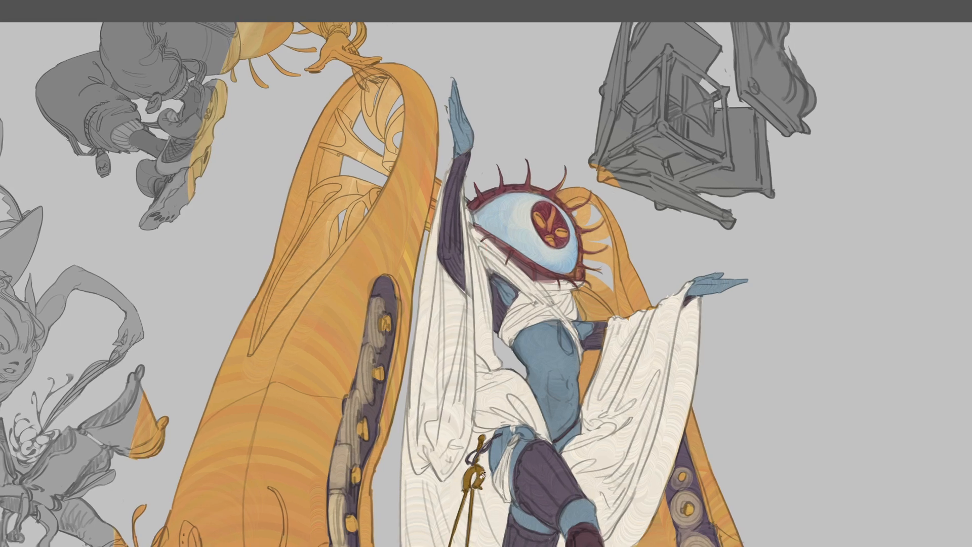
{"action": "left_click_drag", "start_coordinate": [360, 162], "coordinate": [409, 298]}
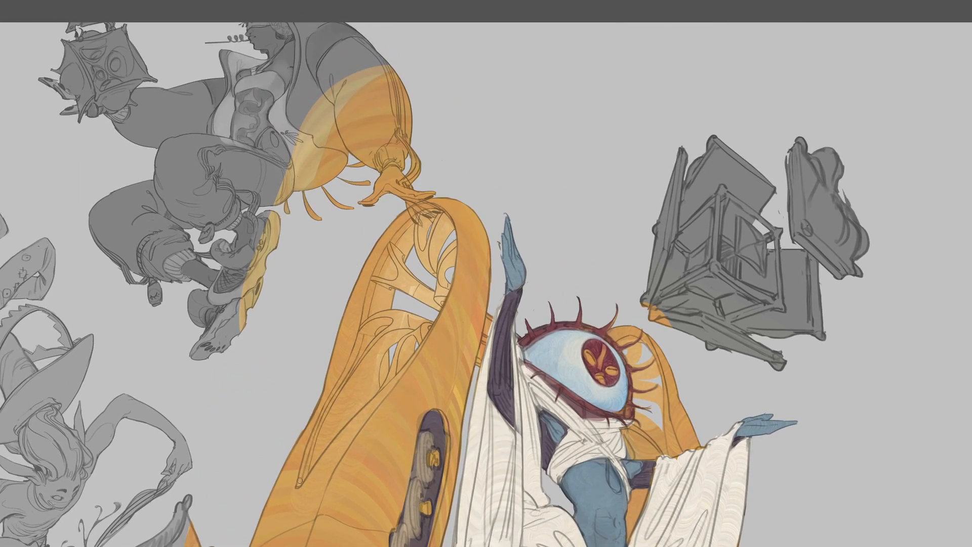
{"action": "left_click_drag", "start_coordinate": [300, 481], "coordinate": [312, 445]}
{"action": "key", "text": "ctrl+z"}
{"action": "mouse_move", "coordinate": [300, 483]}
{"action": "left_mouse_down"}
{"action": "mouse_move", "coordinate": [315, 424]}
{"action": "mouse_move", "coordinate": [306, 466]}
{"action": "mouse_move", "coordinate": [360, 341]}
{"action": "mouse_move", "coordinate": [360, 348]}
{"action": "mouse_move", "coordinate": [377, 271]}
{"action": "mouse_move", "coordinate": [401, 234]}
{"action": "mouse_move", "coordinate": [375, 276]}
{"action": "mouse_move", "coordinate": [386, 248]}
{"action": "mouse_move", "coordinate": [386, 267]}
{"action": "mouse_move", "coordinate": [397, 235]}
{"action": "mouse_move", "coordinate": [434, 210]}
{"action": "left_mouse_up"}
{"action": "key", "text": "ctrl+z"}
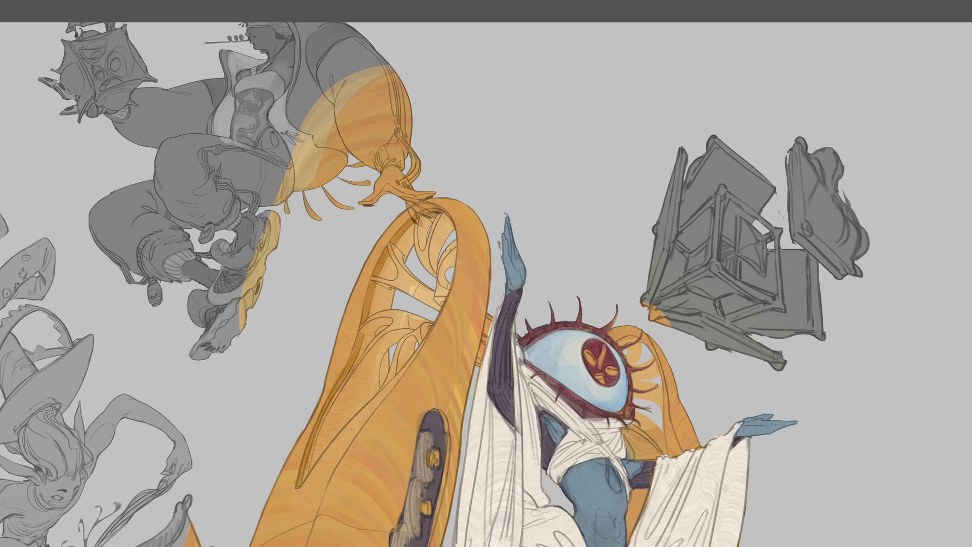
Fill the gaps between the strands inside the larger arm's opening with orange-brown and deepen the shading around them
{"action": "mouse_move", "coordinate": [421, 355]}
{"action": "left_mouse_down"}
{"action": "mouse_move", "coordinate": [366, 311]}
{"action": "mouse_move", "coordinate": [370, 303]}
{"action": "left_mouse_up"}
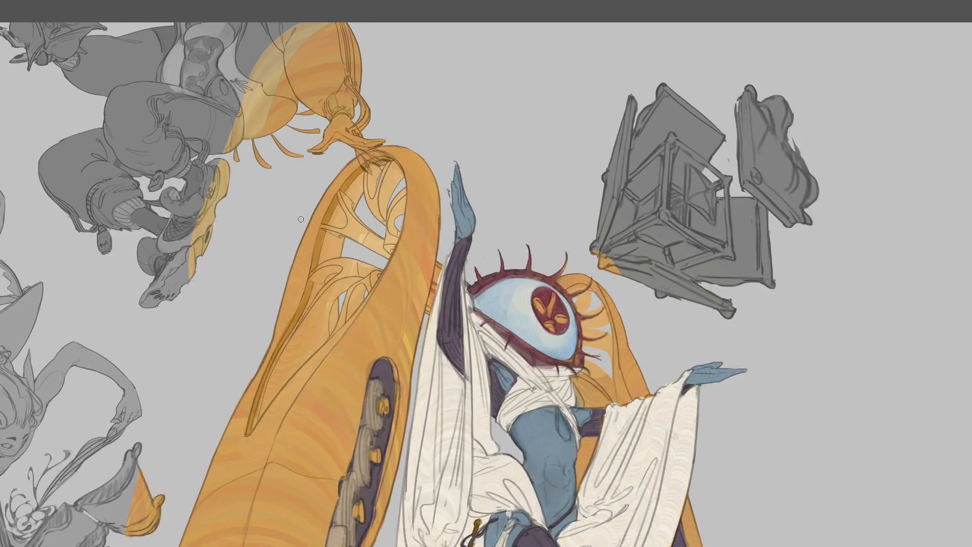
{"action": "left_click_drag", "start_coordinate": [341, 236], "coordinate": [339, 254]}
{"action": "left_click_drag", "start_coordinate": [338, 303], "coordinate": [336, 325]}
{"action": "left_click_drag", "start_coordinate": [358, 207], "coordinate": [364, 193]}
{"action": "key", "text": "]"}
{"action": "left_click_drag", "start_coordinate": [363, 181], "coordinate": [325, 274]}
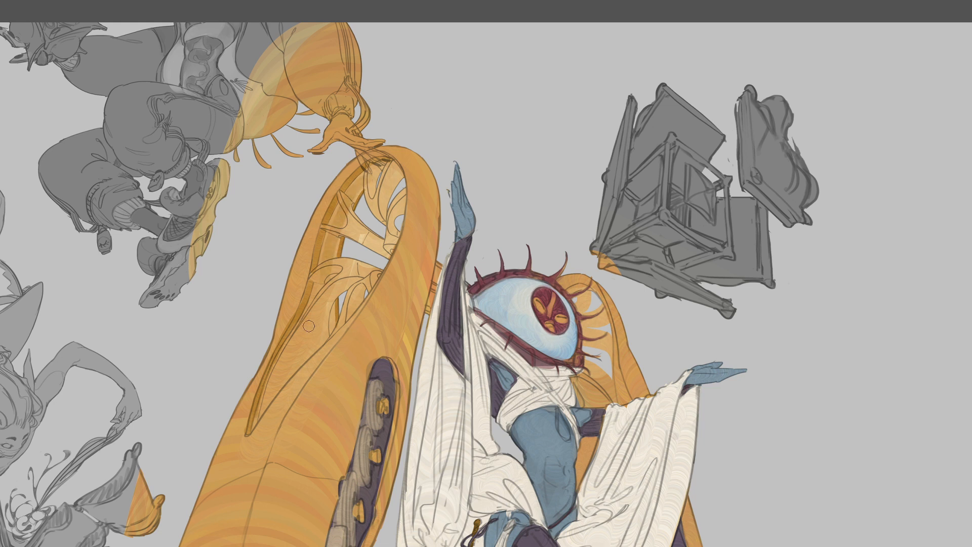
{"action": "left_click_drag", "start_coordinate": [315, 313], "coordinate": [304, 349]}
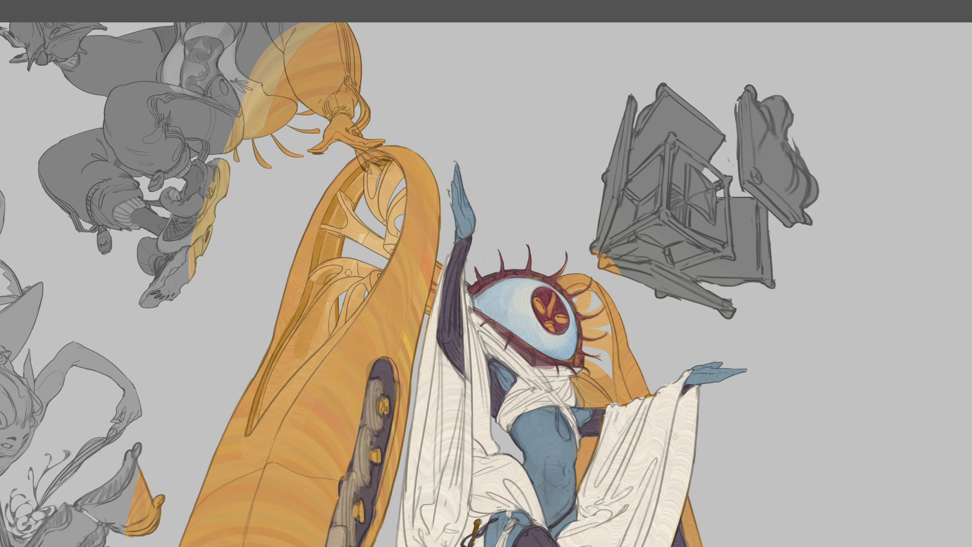
Hide the line art to check the base colours on their own, and show it again
{"action": "key", "text": "ctrl+0"}
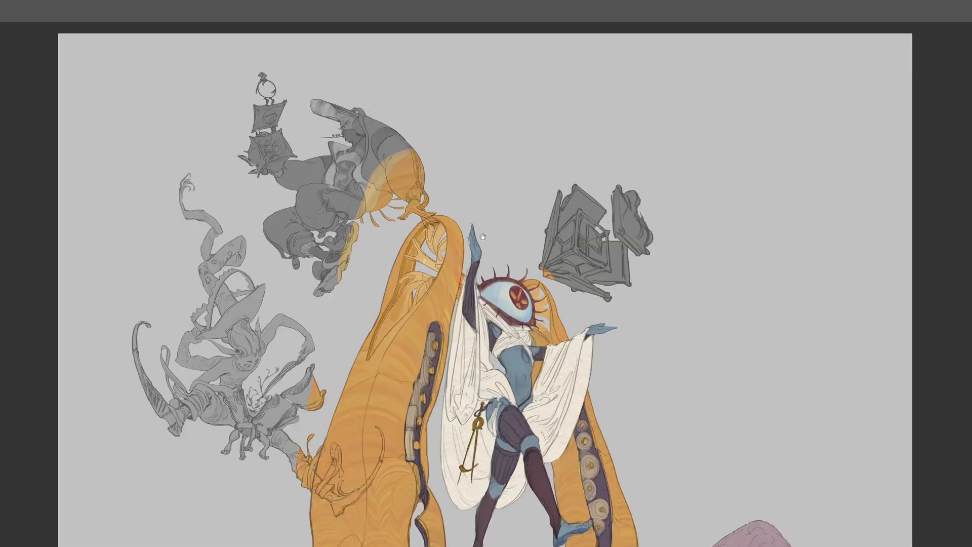
{"action": "left_click_drag", "start_coordinate": [483, 237], "coordinate": [446, 119]}
{"action": "key", "text": "ctrl+minus"}
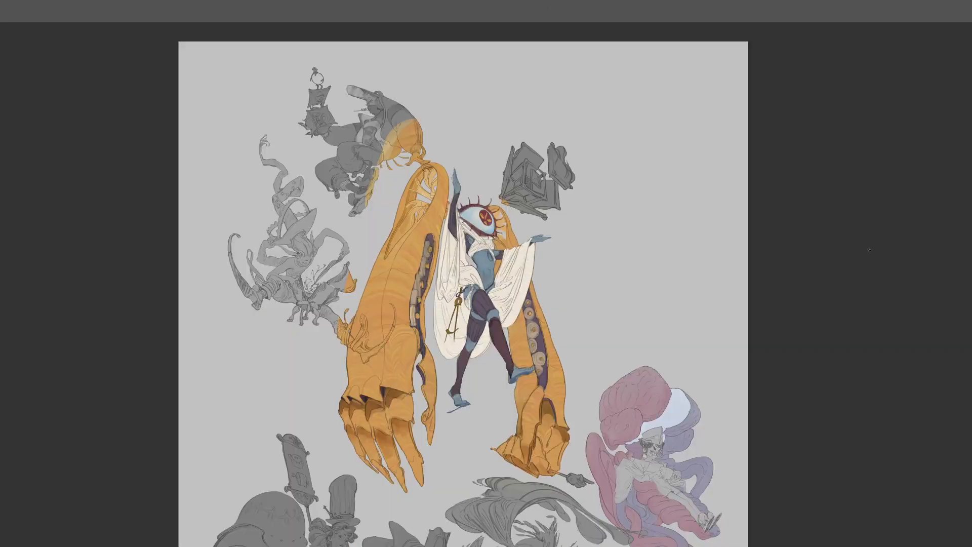
{"action": "left_click", "coordinate": [880, 254]}
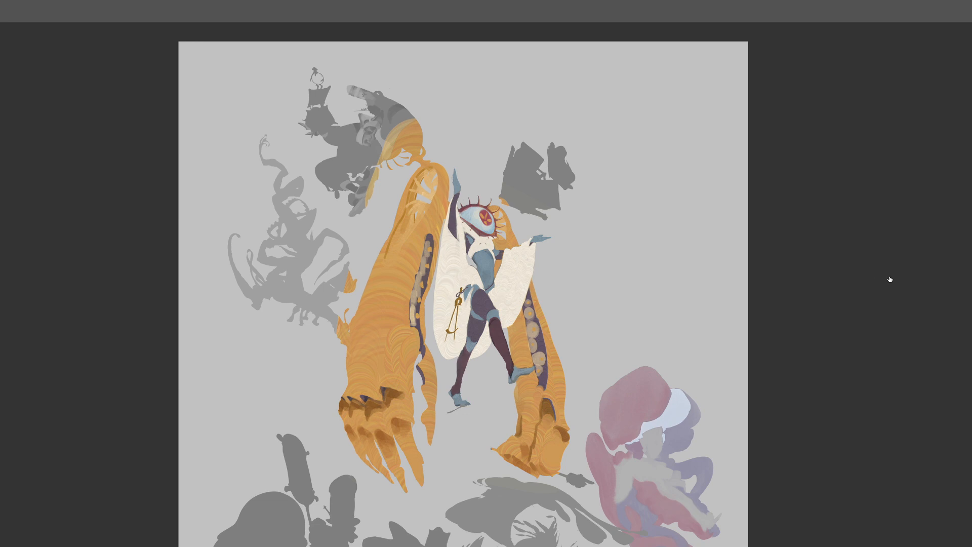
{"action": "left_click", "coordinate": [879, 259]}
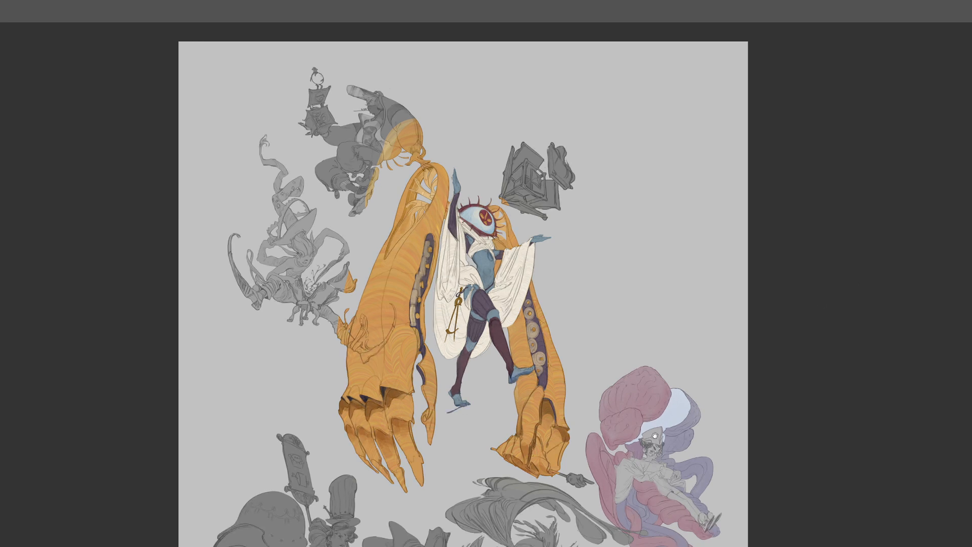
{"action": "left_click_drag", "start_coordinate": [656, 432], "coordinate": [653, 428]}
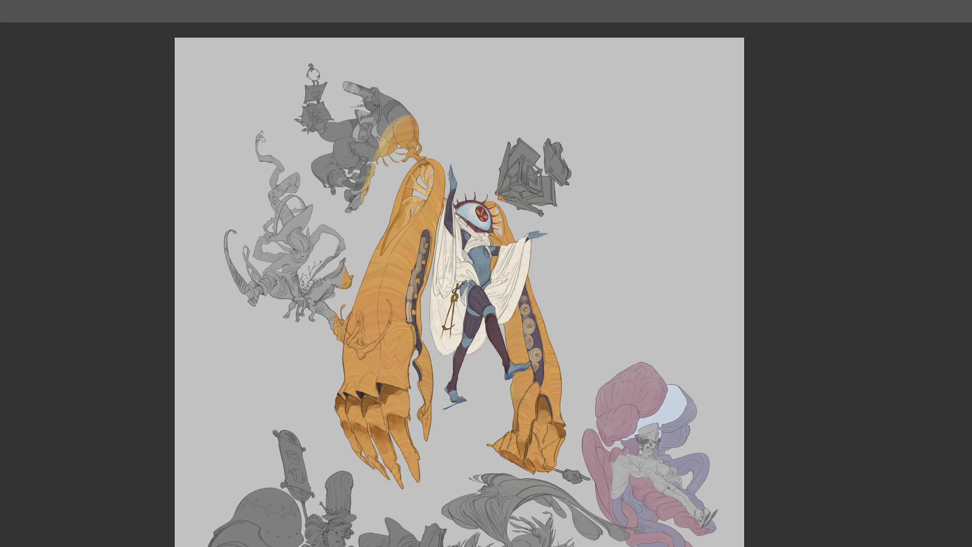
{"action": "left_click_drag", "start_coordinate": [593, 367], "coordinate": [566, 306]}
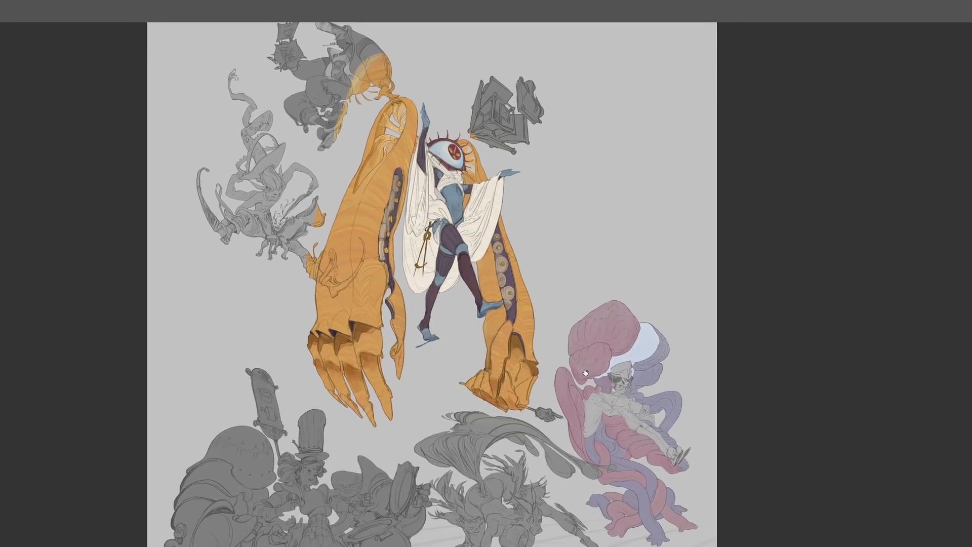
{"action": "mouse_move", "coordinate": [600, 389]}
{"action": "left_mouse_down"}
{"action": "mouse_move", "coordinate": [587, 349]}
{"action": "mouse_move", "coordinate": [590, 309]}
{"action": "left_mouse_up"}
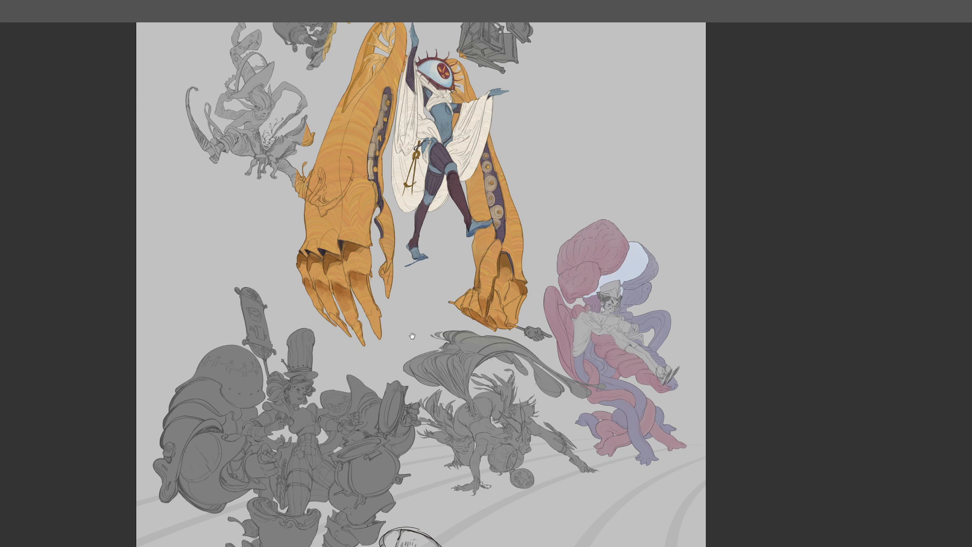
{"action": "left_click_drag", "start_coordinate": [413, 336], "coordinate": [387, 403]}
{"action": "key", "text": "r"}
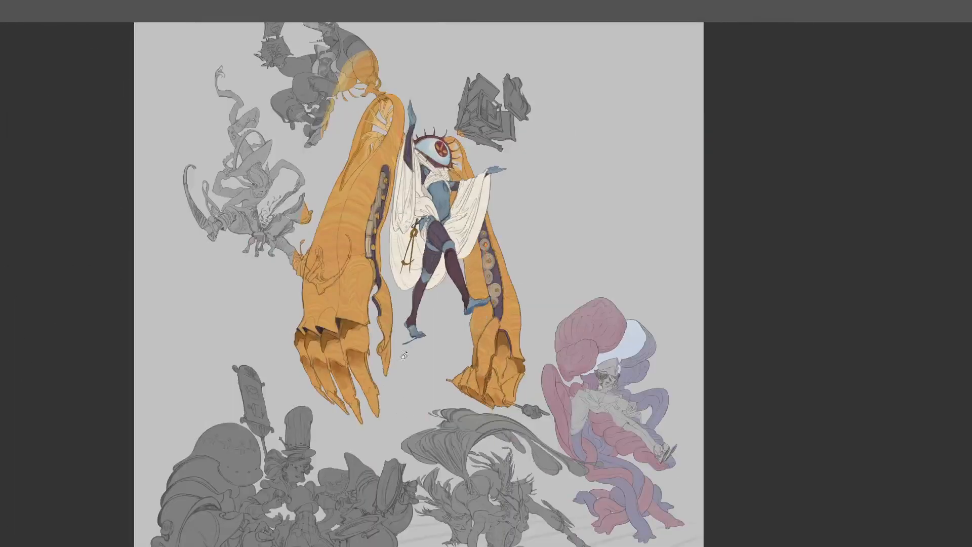
{"action": "left_click_drag", "start_coordinate": [404, 356], "coordinate": [386, 411]}
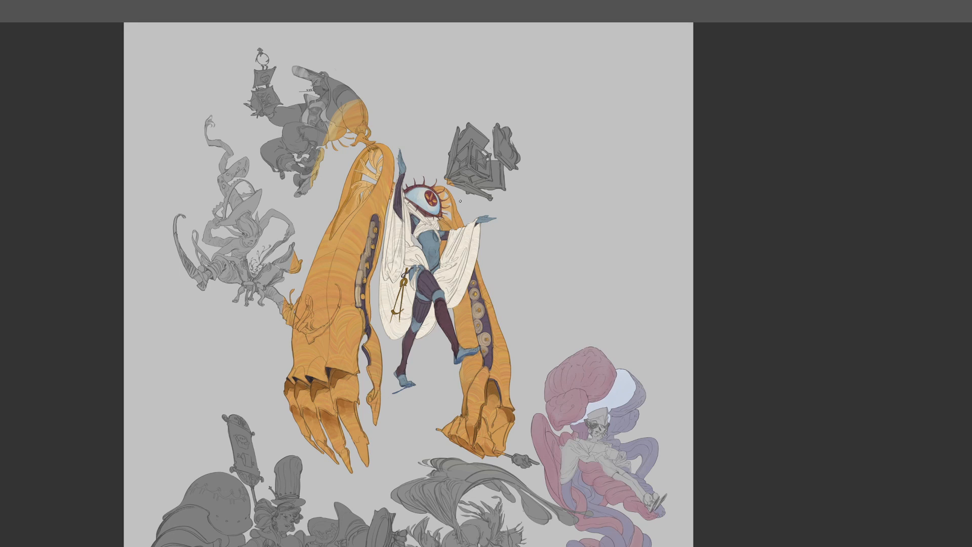
{"action": "left_click_drag", "start_coordinate": [519, 298], "coordinate": [524, 329]}
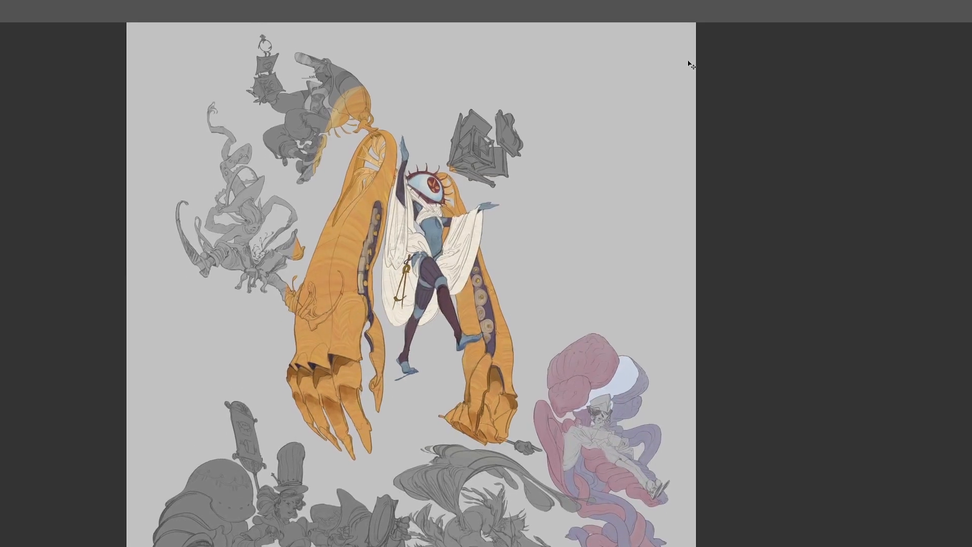
Enlarge the brush and paint lighter blue over the central figure's bare torso
{"action": "key", "text": "ctrl+plus"}
{"action": "key", "text": "ctrl+plus"}
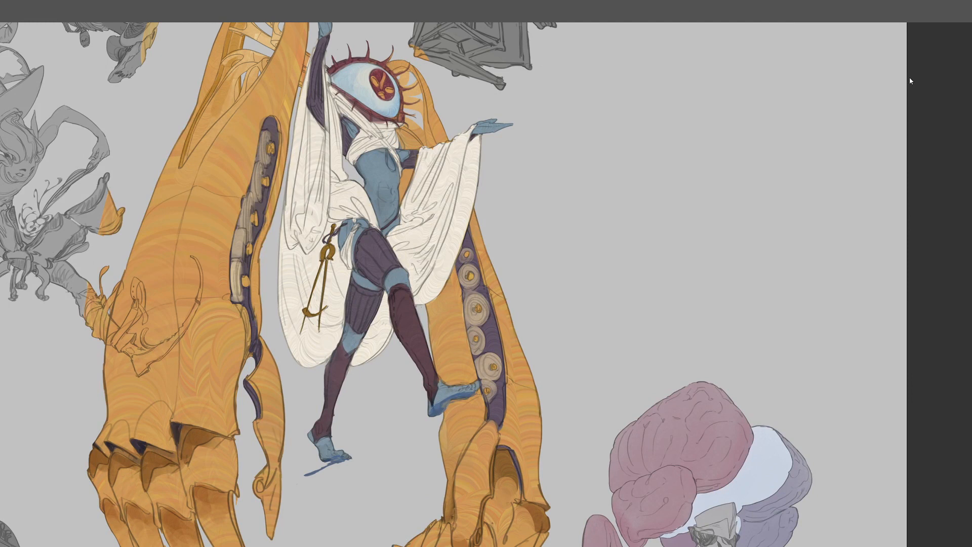
{"action": "key", "text": "]"}
{"action": "mouse_move", "coordinate": [374, 157]}
{"action": "left_mouse_down"}
{"action": "mouse_move", "coordinate": [391, 169]}
{"action": "mouse_move", "coordinate": [391, 201]}
{"action": "left_mouse_up"}
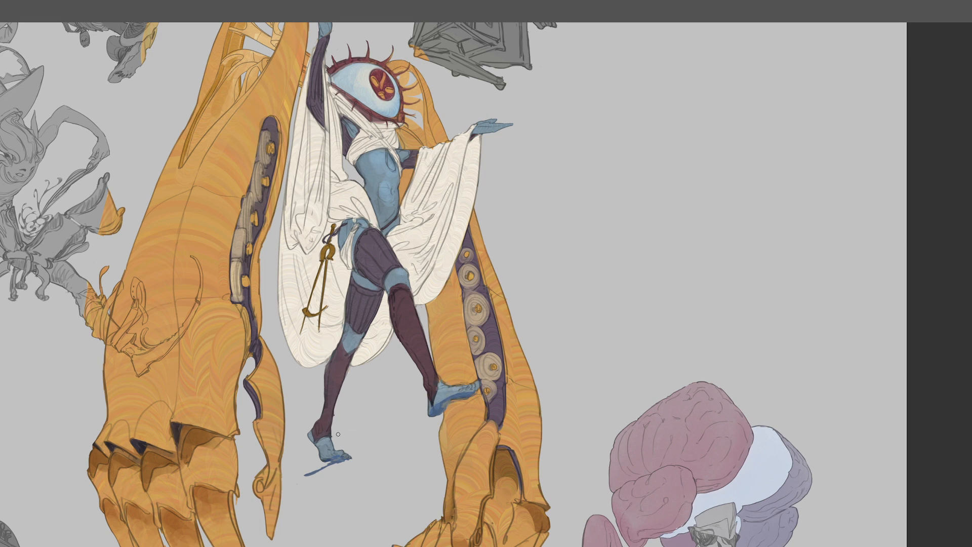
{"action": "key", "text": "ctrl+minus"}
{"action": "key", "text": "ctrl+minus"}
{"action": "left_click_drag", "start_coordinate": [502, 418], "coordinate": [476, 325]}
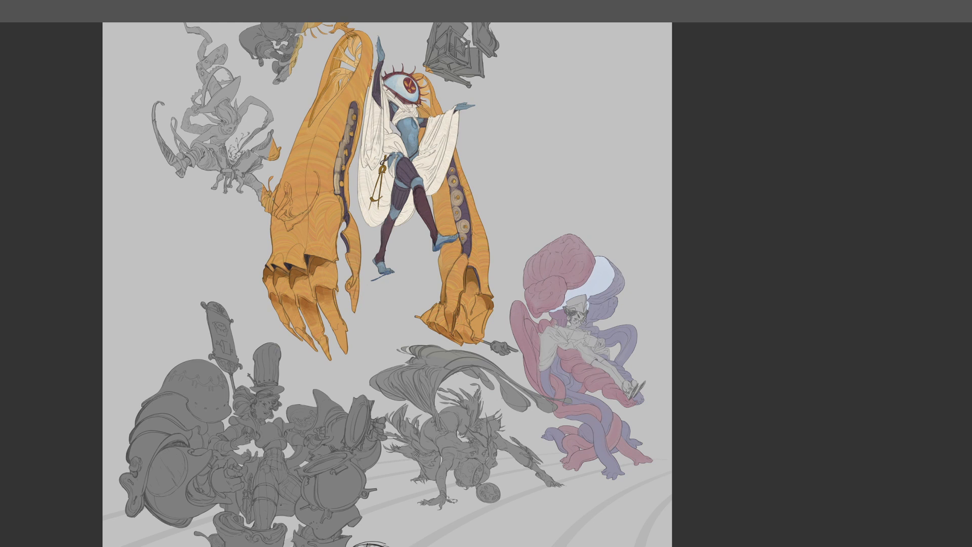
{"action": "key", "text": "ctrl+plus"}
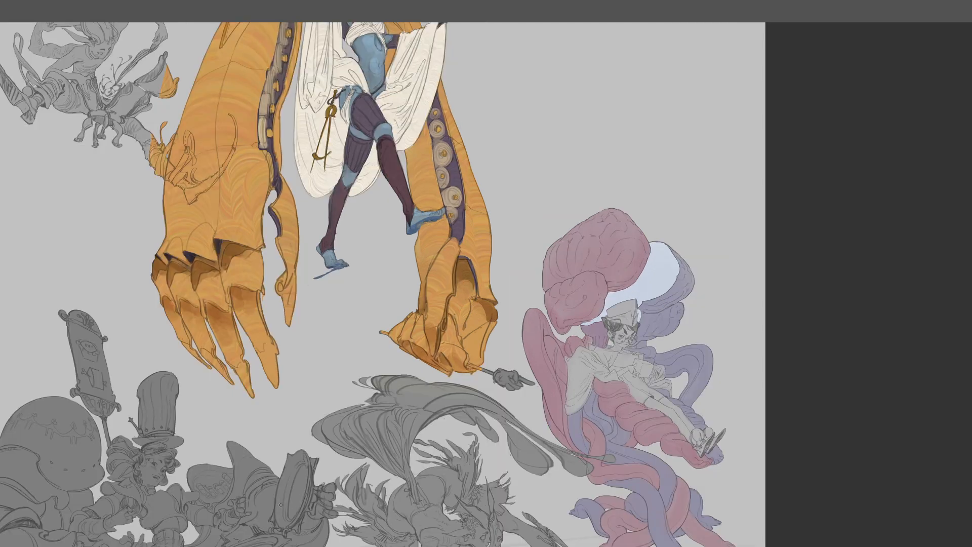
{"action": "left_click_drag", "start_coordinate": [252, 243], "coordinate": [342, 290]}
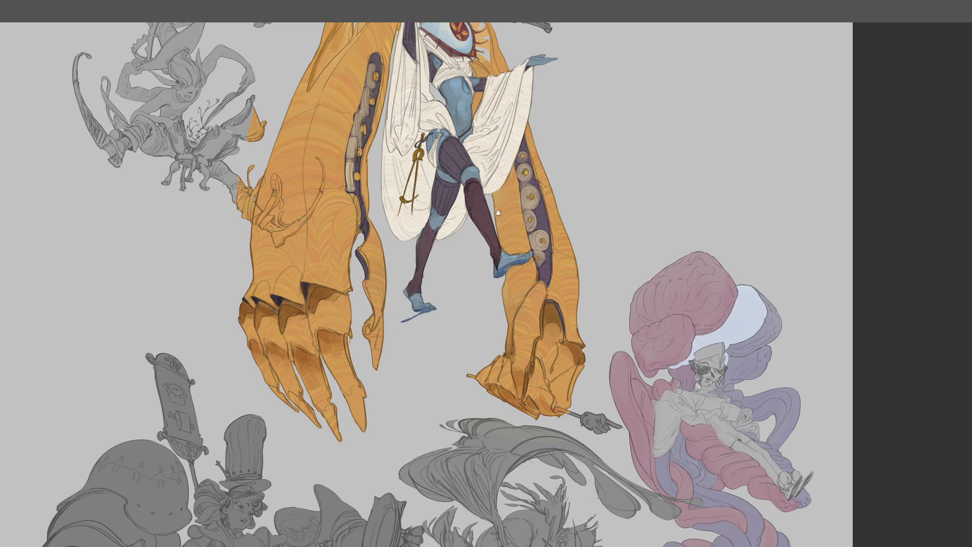
{"action": "left_click_drag", "start_coordinate": [498, 213], "coordinate": [471, 293]}
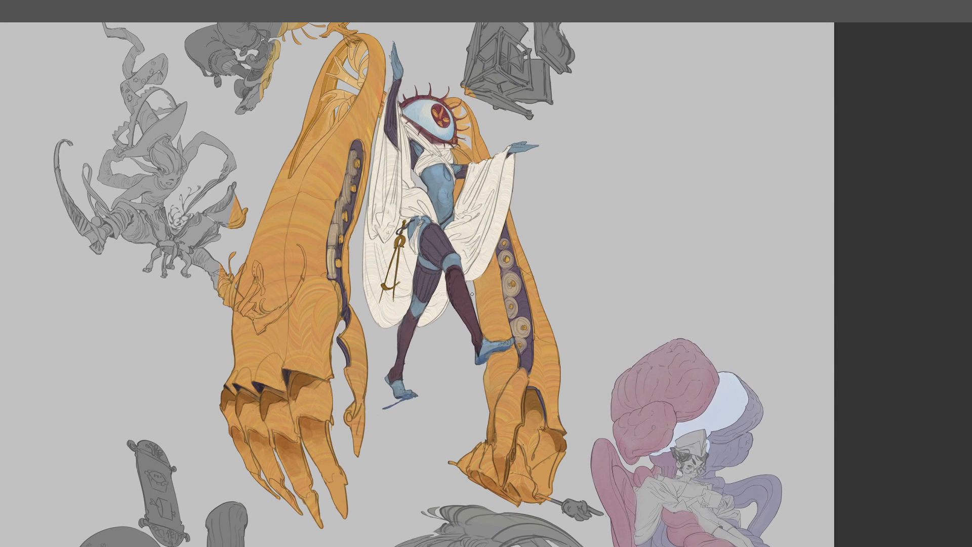
{"action": "left_click", "coordinate": [460, 174], "text": "alt"}
{"action": "key", "text": "ctrl+0"}
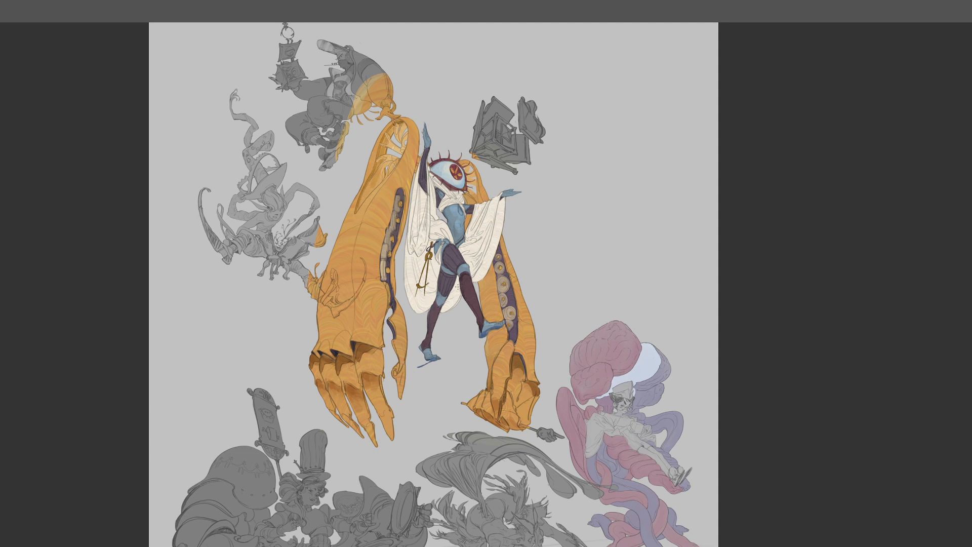
{"action": "left_click_drag", "start_coordinate": [483, 346], "coordinate": [470, 292]}
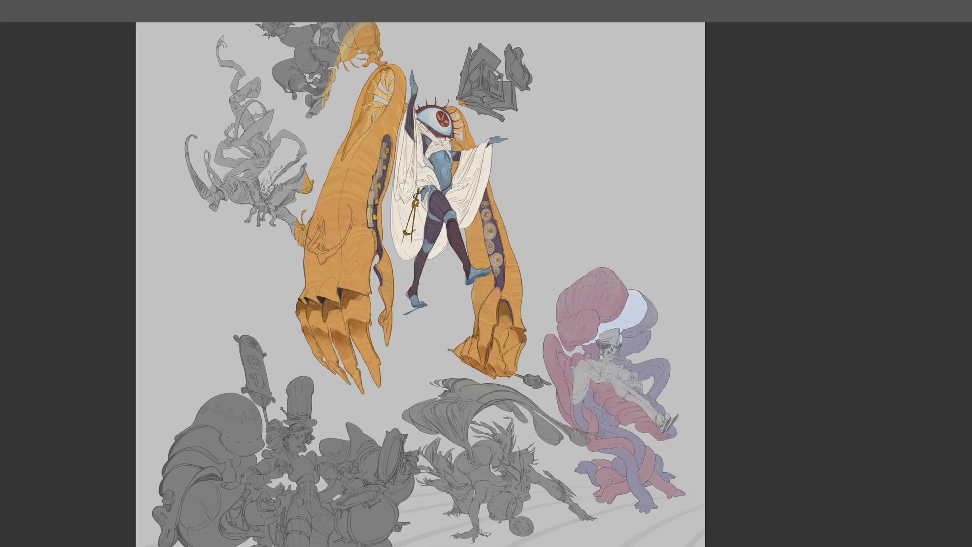
{"action": "left_click_drag", "start_coordinate": [451, 221], "coordinate": [443, 284]}
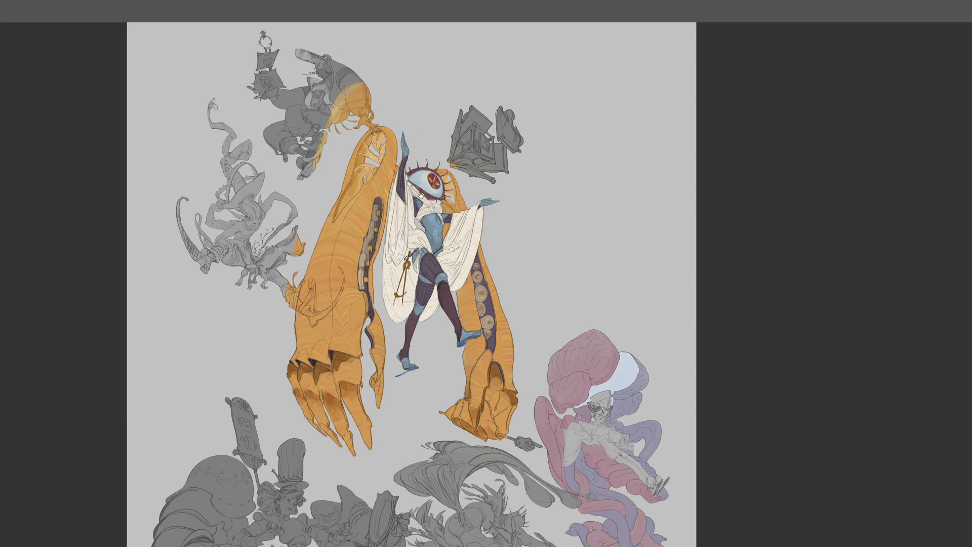
{"action": "left_click_drag", "start_coordinate": [421, 196], "coordinate": [420, 217]}
{"action": "key", "text": "ctrl+plus"}
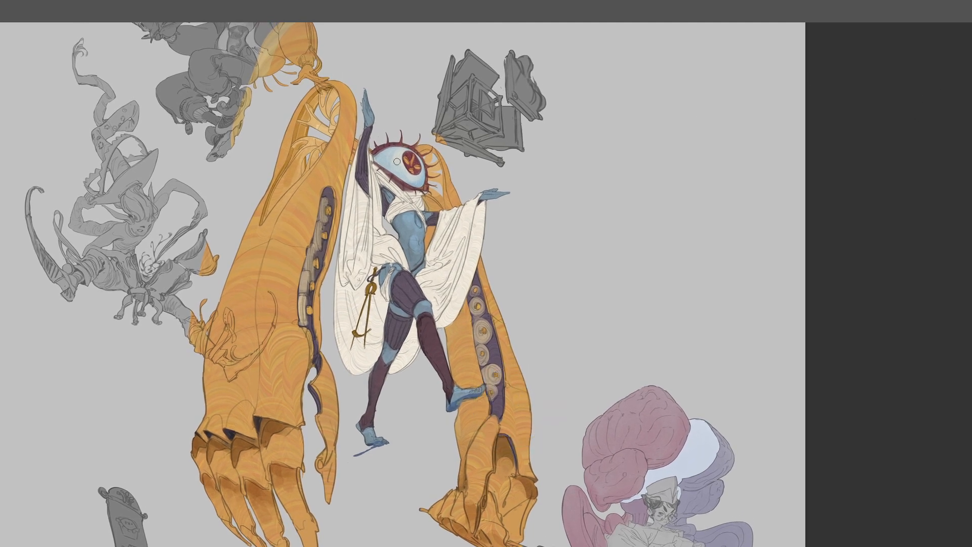
{"action": "key", "text": "ctrl+minus"}
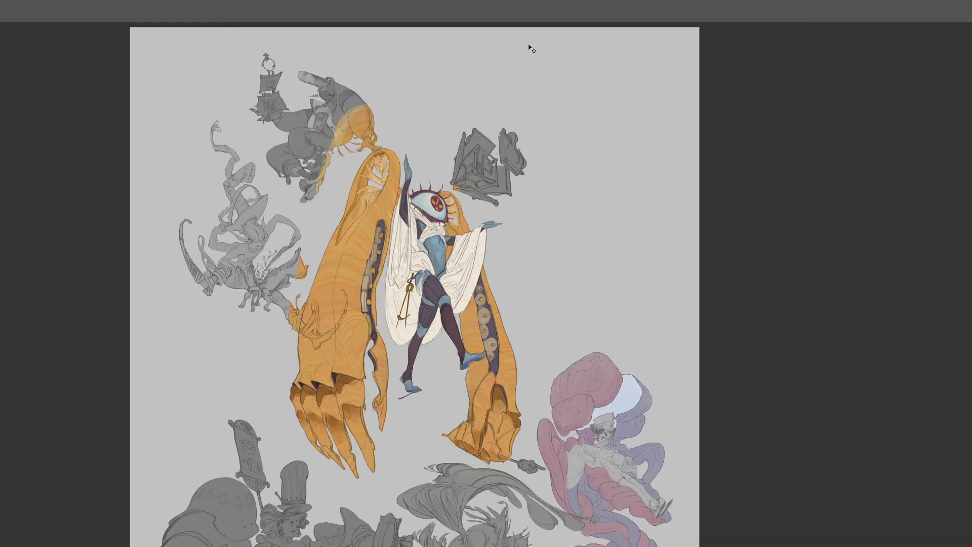
{"action": "key", "text": "ctrl+plus"}
{"action": "mouse_move", "coordinate": [397, 155]}
{"action": "left_mouse_down"}
{"action": "mouse_move", "coordinate": [388, 163]}
{"action": "mouse_move", "coordinate": [418, 177]}
{"action": "mouse_move", "coordinate": [411, 158]}
{"action": "left_mouse_up"}
{"action": "left_click_drag", "start_coordinate": [415, 224], "coordinate": [425, 231]}
{"action": "key", "text": "ctrl+z"}
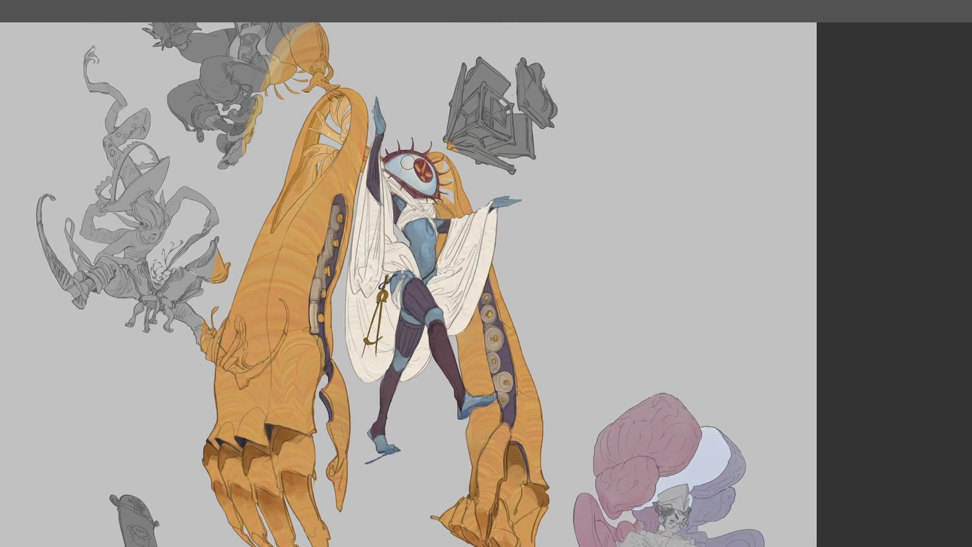
{"action": "mouse_move", "coordinate": [407, 163]}
{"action": "left_mouse_down"}
{"action": "mouse_move", "coordinate": [427, 184]}
{"action": "mouse_move", "coordinate": [400, 167]}
{"action": "mouse_move", "coordinate": [429, 170]}
{"action": "mouse_move", "coordinate": [432, 197]}
{"action": "mouse_move", "coordinate": [392, 167]}
{"action": "mouse_move", "coordinate": [426, 188]}
{"action": "left_mouse_up"}
{"action": "key", "text": "ctrl+z"}
{"action": "mouse_move", "coordinate": [437, 242]}
{"action": "left_mouse_down"}
{"action": "mouse_move", "coordinate": [443, 196]}
{"action": "mouse_move", "coordinate": [440, 211]}
{"action": "left_mouse_up"}
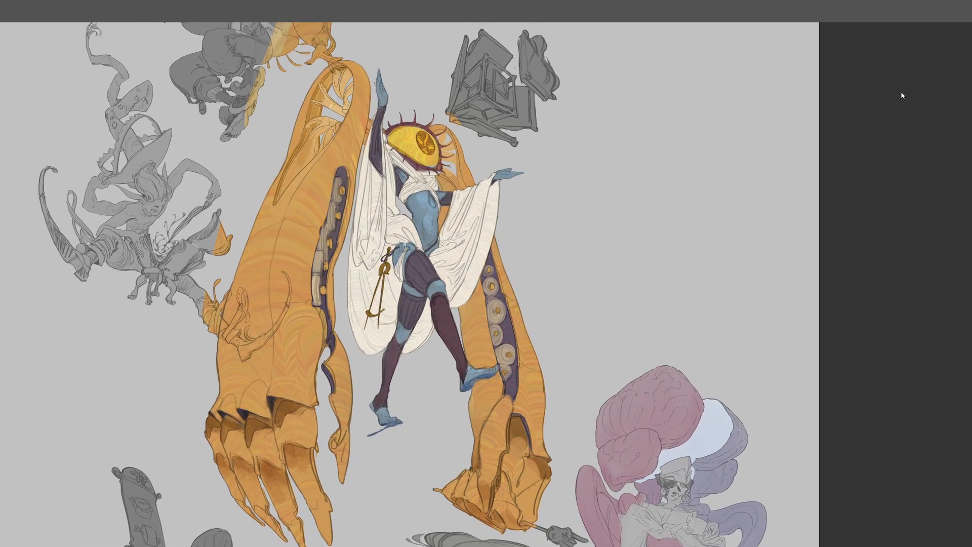
{"action": "key", "text": "ctrl+z"}
{"action": "mouse_move", "coordinate": [403, 133]}
{"action": "left_mouse_down"}
{"action": "mouse_move", "coordinate": [421, 139]}
{"action": "mouse_move", "coordinate": [413, 157]}
{"action": "mouse_move", "coordinate": [428, 134]}
{"action": "left_mouse_up"}
{"action": "left_click_drag", "start_coordinate": [391, 260], "coordinate": [389, 272]}
{"action": "key", "text": "ctrl+z"}
{"action": "key", "text": "ctrl+z"}
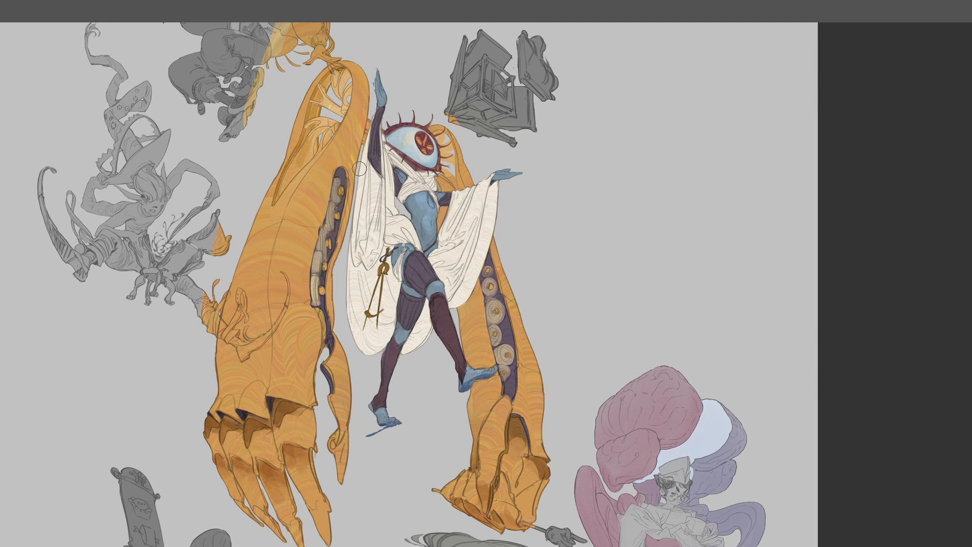
{"action": "mouse_move", "coordinate": [420, 157]}
{"action": "left_mouse_down"}
{"action": "mouse_move", "coordinate": [405, 132]}
{"action": "mouse_move", "coordinate": [395, 139]}
{"action": "mouse_move", "coordinate": [405, 152]}
{"action": "mouse_move", "coordinate": [427, 145]}
{"action": "mouse_move", "coordinate": [401, 135]}
{"action": "left_mouse_up"}
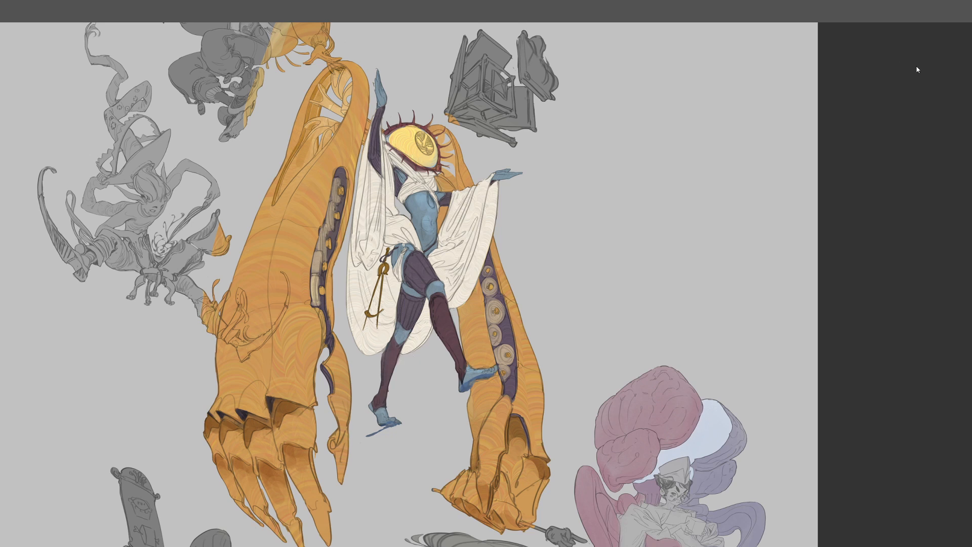
{"action": "key", "text": "ctrl+z"}
Paint a soft pale yellow glow over the middle of the central figure's eyeball, keeping the blue rim, and continue with a smaller brush
{"action": "left_click_drag", "start_coordinate": [409, 142], "coordinate": [409, 144]}
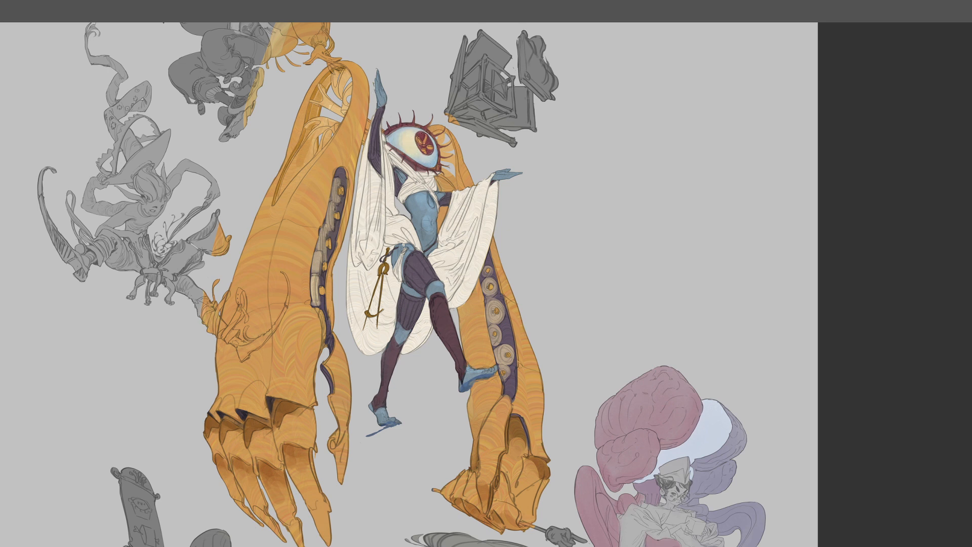
{"action": "left_click", "coordinate": [415, 135]}
{"action": "key", "text": "["}
{"action": "key", "text": "["}
{"action": "key", "text": "["}
{"action": "left_click_drag", "start_coordinate": [433, 338], "coordinate": [505, 337]}
{"action": "key", "text": "r"}
{"action": "left_click_drag", "start_coordinate": [568, 210], "coordinate": [493, 357]}
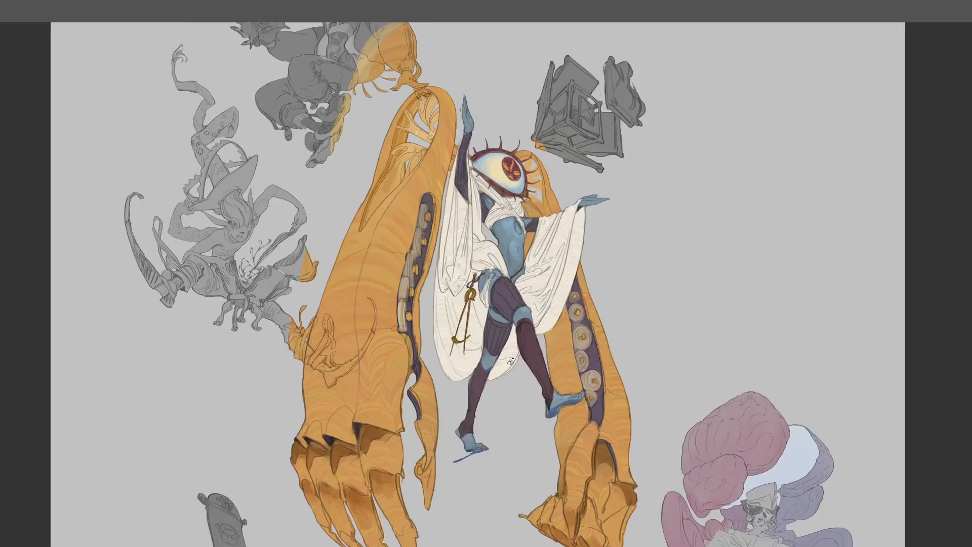
{"action": "left_click_drag", "start_coordinate": [403, 290], "coordinate": [406, 310]}
{"action": "left_click_drag", "start_coordinate": [335, 542], "coordinate": [421, 347]}
{"action": "left_click_drag", "start_coordinate": [601, 126], "coordinate": [482, 325]}
{"action": "left_click", "coordinate": [485, 128], "text": "alt"}
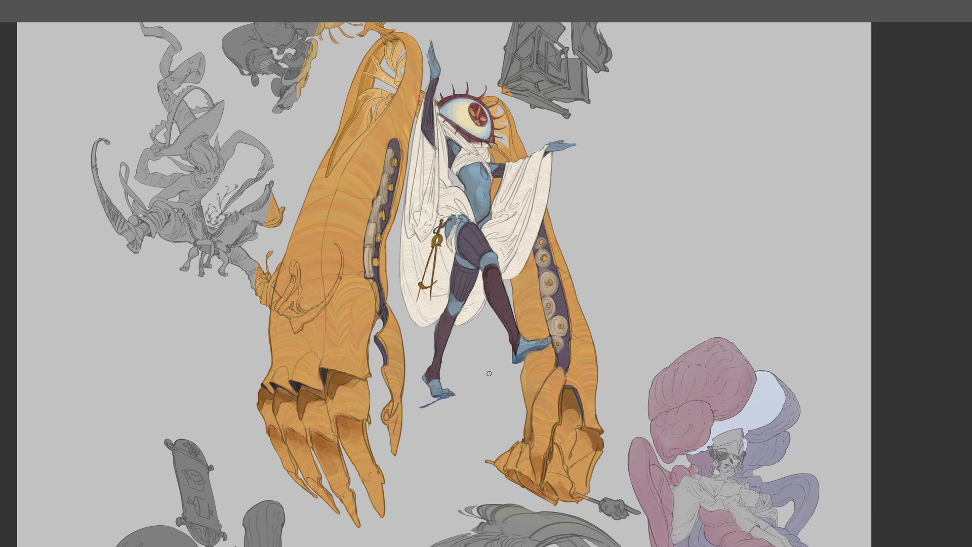
Examine the colours of the giant orange arms and the robed one-eyed figure up close and from further away
{"action": "left_click_drag", "start_coordinate": [368, 110], "coordinate": [382, 157]}
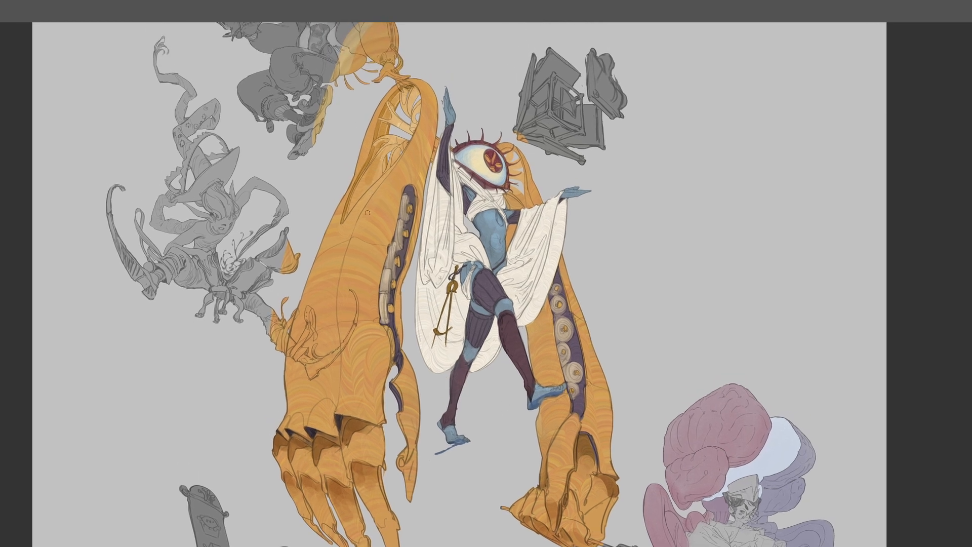
{"action": "left_click_drag", "start_coordinate": [359, 295], "coordinate": [369, 243]}
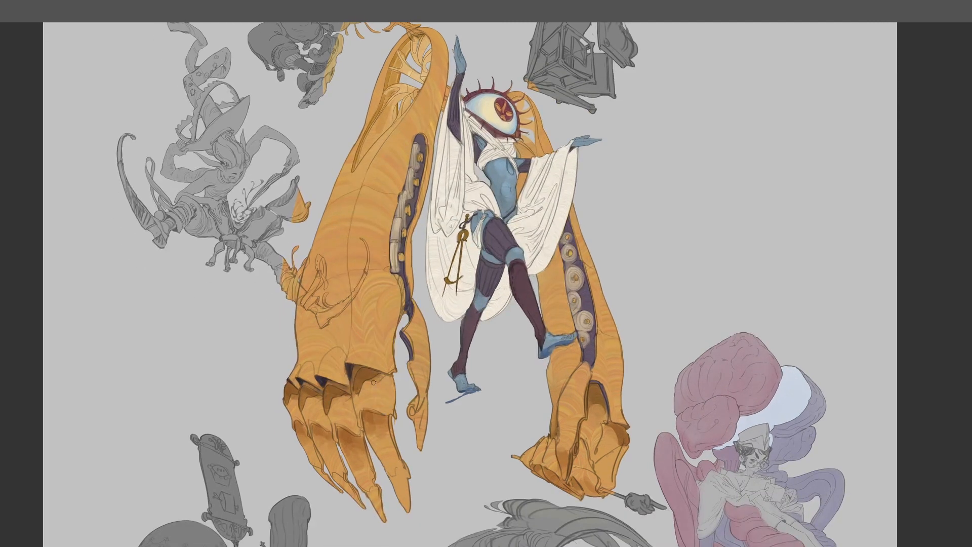
{"action": "left_click_drag", "start_coordinate": [357, 367], "coordinate": [382, 378]}
{"action": "key", "text": "ctrl+minus"}
{"action": "left_click_drag", "start_coordinate": [522, 279], "coordinate": [533, 302]}
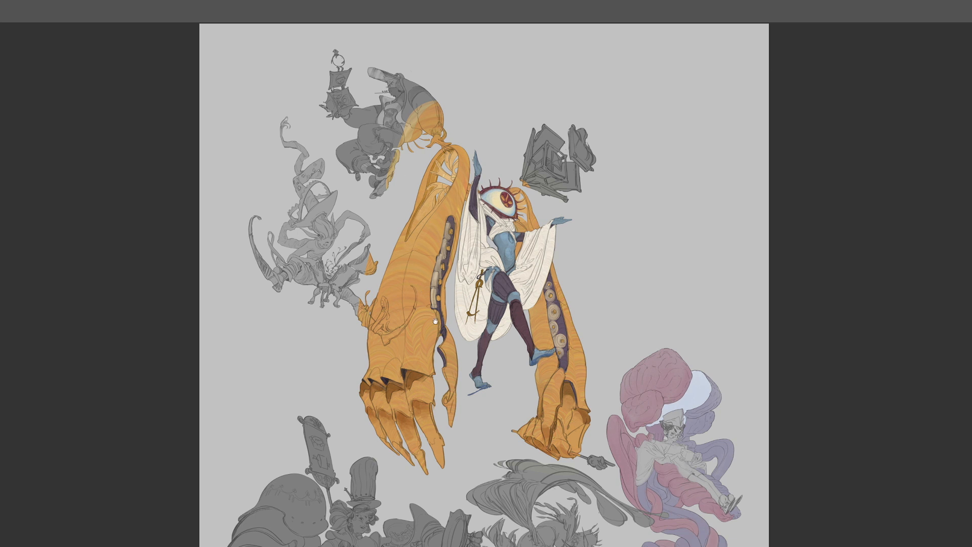
{"action": "left_click_drag", "start_coordinate": [436, 321], "coordinate": [443, 348]}
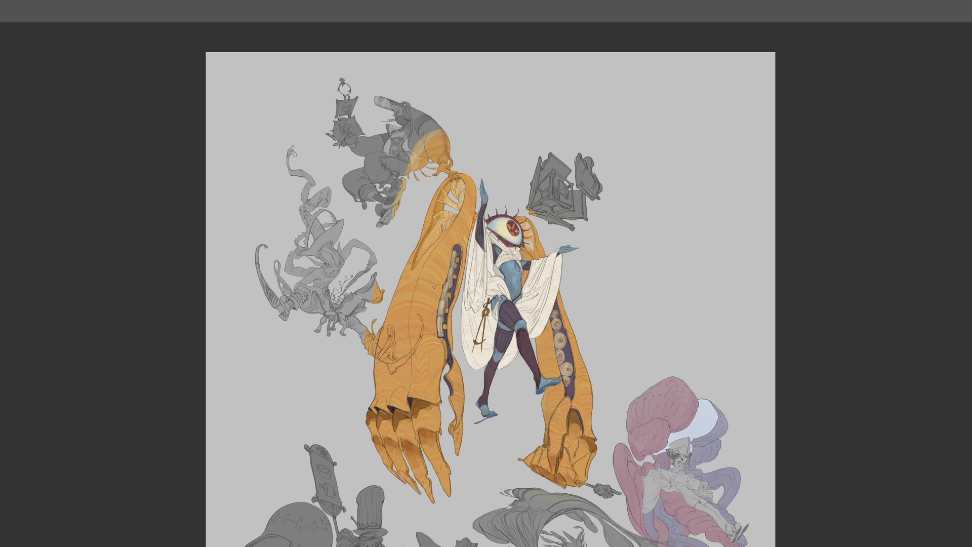
{"action": "left_click", "coordinate": [452, 430]}
{"action": "mouse_move", "coordinate": [527, 307]}
{"action": "left_mouse_down"}
{"action": "mouse_move", "coordinate": [518, 265]}
{"action": "mouse_move", "coordinate": [488, 227]}
{"action": "mouse_move", "coordinate": [499, 292]}
{"action": "mouse_move", "coordinate": [475, 313]}
{"action": "left_mouse_up"}
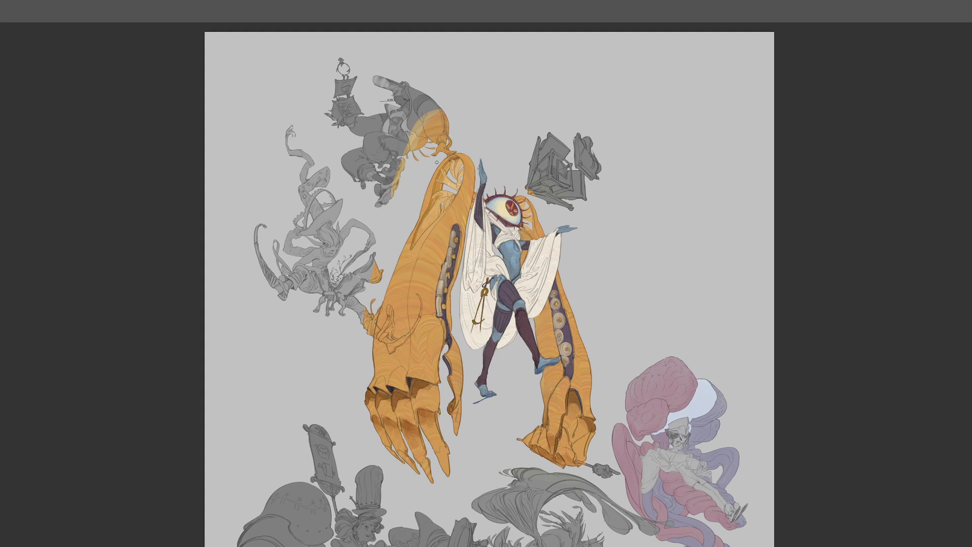
Lasso the seated figure with the red and purple tentacles, make its base colours deeper and more saturated, and clear the selection
{"action": "left_click_drag", "start_coordinate": [467, 331], "coordinate": [477, 311]}
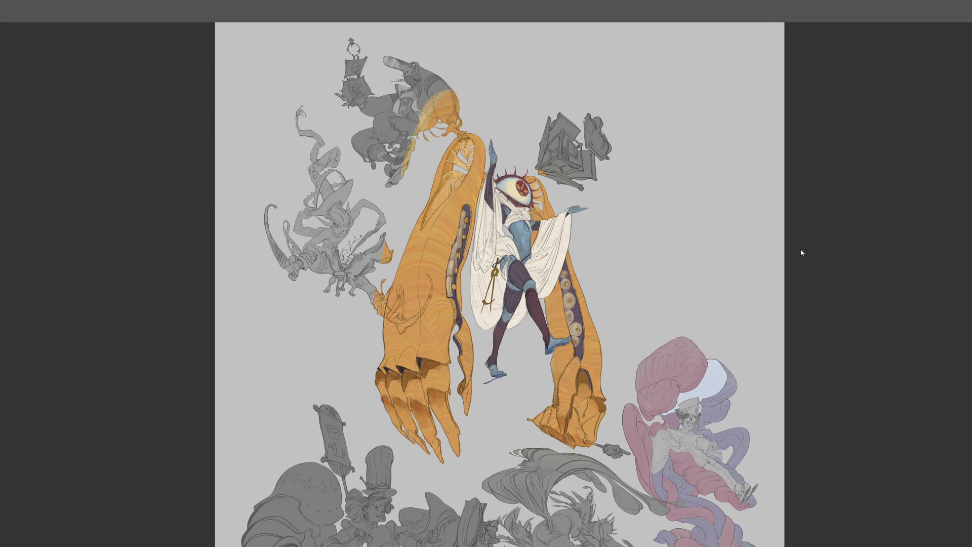
{"action": "left_click_drag", "start_coordinate": [616, 307], "coordinate": [554, 218]}
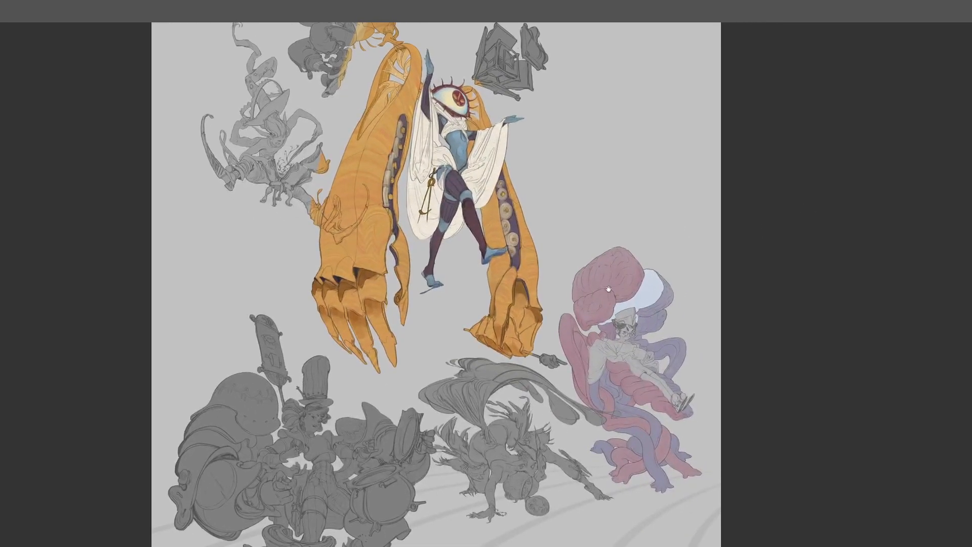
{"action": "left_click_drag", "start_coordinate": [558, 341], "coordinate": [479, 326]}
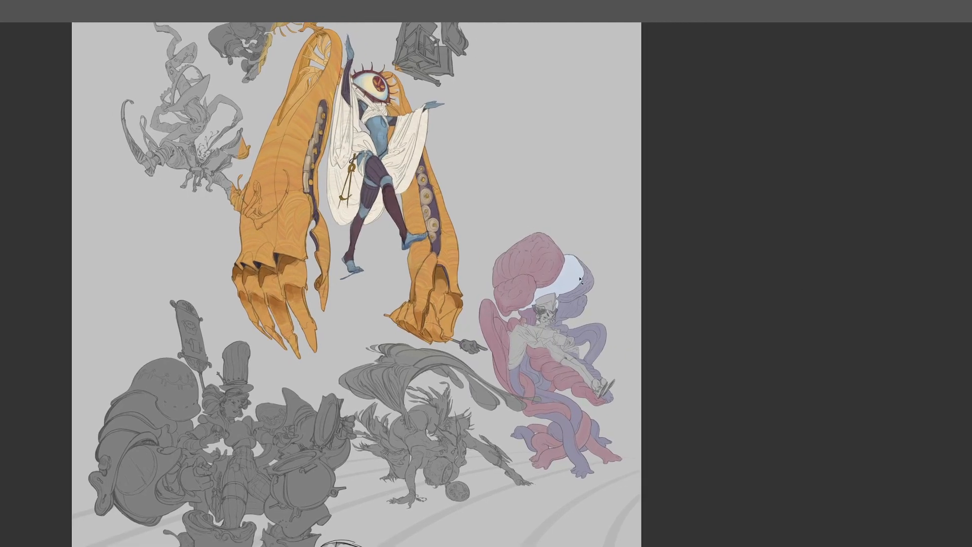
{"action": "mouse_move", "coordinate": [615, 253]}
{"action": "left_mouse_down"}
{"action": "mouse_move", "coordinate": [503, 214]}
{"action": "mouse_move", "coordinate": [475, 294]}
{"action": "left_mouse_up"}
{"action": "mouse_move", "coordinate": [494, 383]}
{"action": "left_mouse_down"}
{"action": "mouse_move", "coordinate": [509, 420]}
{"action": "mouse_move", "coordinate": [692, 368]}
{"action": "mouse_move", "coordinate": [673, 288]}
{"action": "left_mouse_up"}
{"action": "mouse_move", "coordinate": [538, 436]}
{"action": "left_mouse_down"}
{"action": "mouse_move", "coordinate": [586, 462]}
{"action": "mouse_move", "coordinate": [579, 452]}
{"action": "left_mouse_up"}
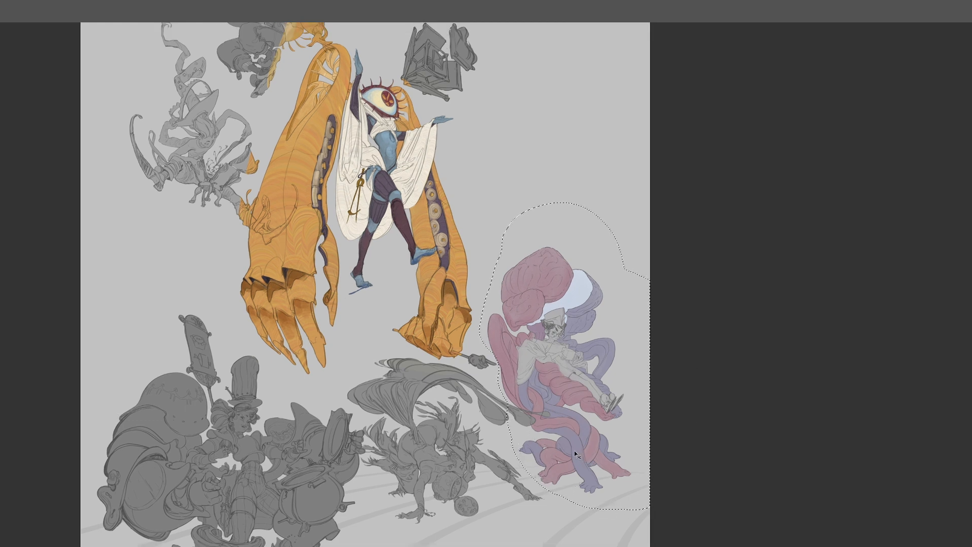
{"action": "key", "text": "ctrl+y"}
{"action": "key", "text": "ctrl+y"}
{"action": "left_click_drag", "start_coordinate": [855, 134], "coordinate": [842, 151]}
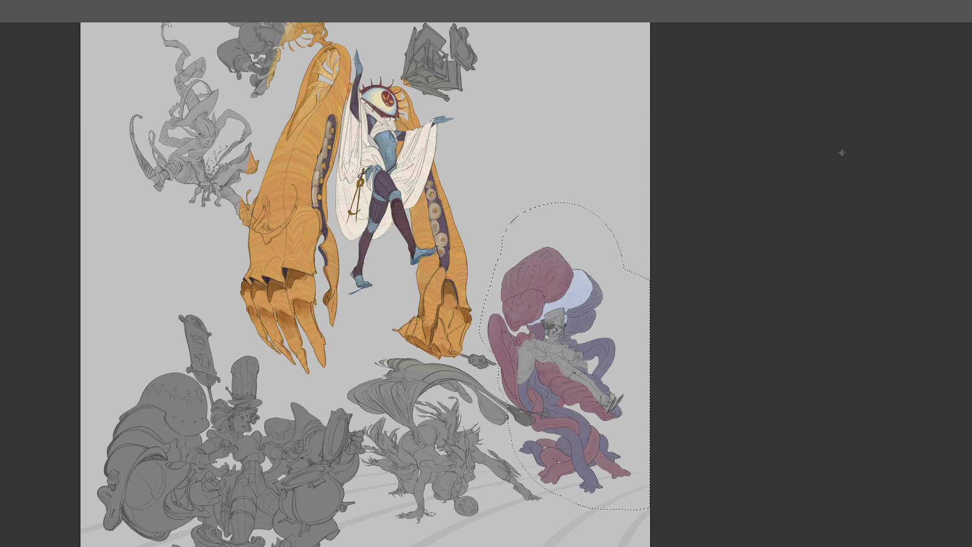
{"action": "left_click", "coordinate": [867, 116]}
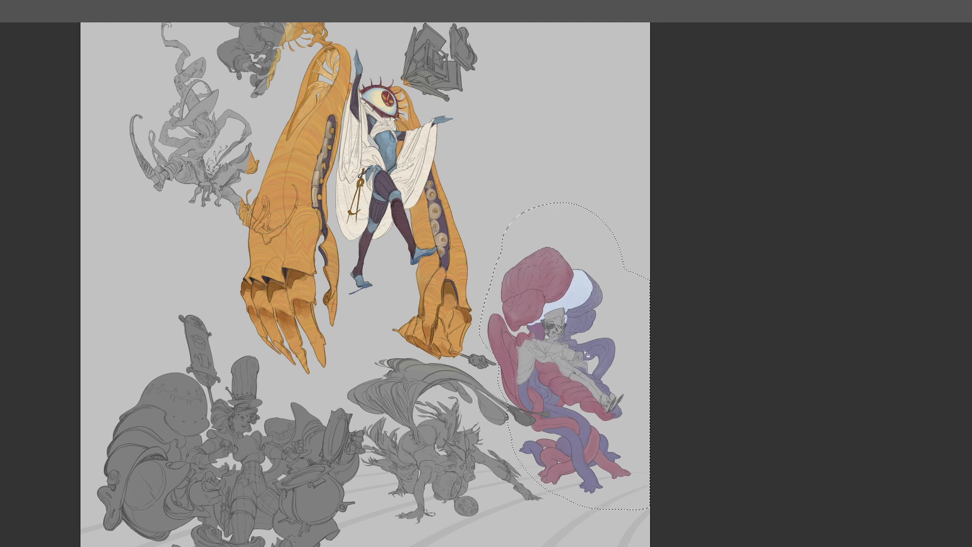
{"action": "key", "text": "ctrl+d"}
Enlarge the pasted screenshot of the Pen Feel Details dialog and place it over the middle of the canvas
{"action": "key", "text": "ctrl+m"}
{"action": "key", "text": "ctrl+t"}
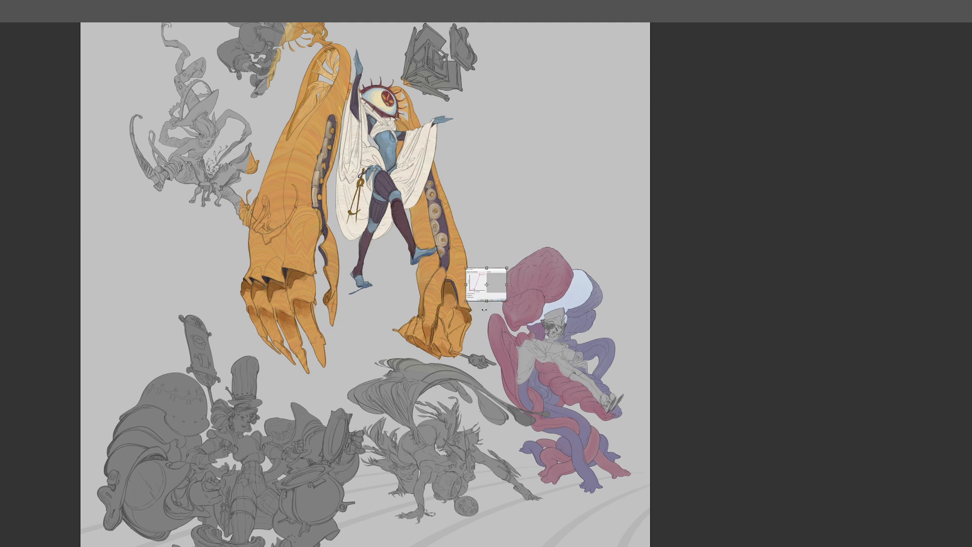
{"action": "left_click_drag", "start_coordinate": [466, 303], "coordinate": [225, 492]}
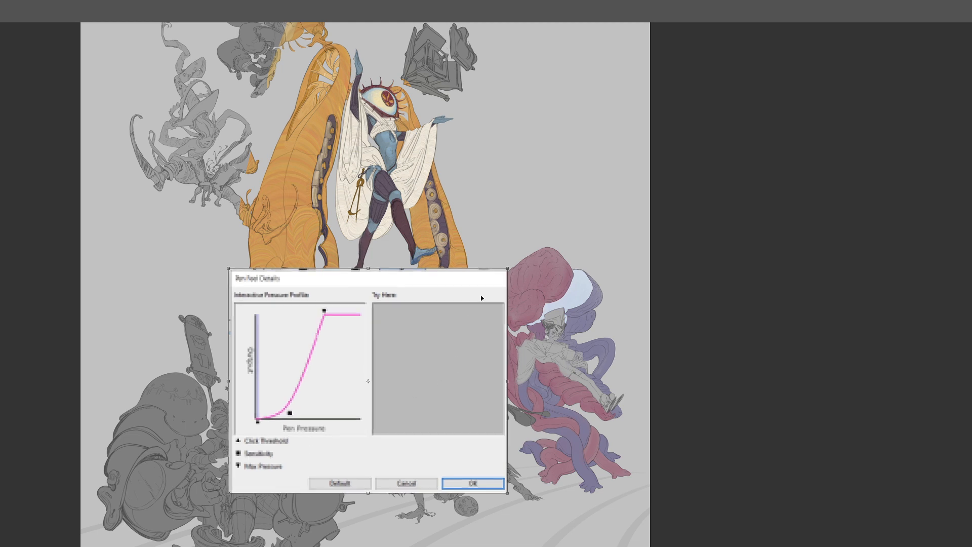
{"action": "left_click_drag", "start_coordinate": [441, 377], "coordinate": [538, 243]}
{"action": "key", "text": "Return"}
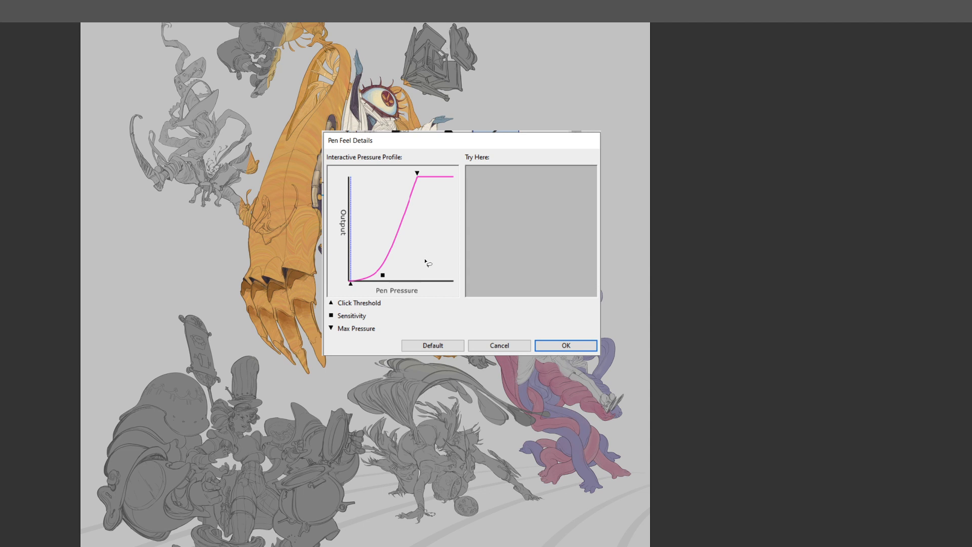
Point out parts of the pen pressure curve with temporary lasso selections, and delete the pasted screenshot
{"action": "mouse_move", "coordinate": [419, 178]}
{"action": "left_mouse_down"}
{"action": "mouse_move", "coordinate": [418, 276]}
{"action": "mouse_move", "coordinate": [455, 215]}
{"action": "mouse_move", "coordinate": [420, 172]}
{"action": "mouse_move", "coordinate": [419, 278]}
{"action": "mouse_move", "coordinate": [454, 178]}
{"action": "mouse_move", "coordinate": [416, 195]}
{"action": "mouse_move", "coordinate": [420, 282]}
{"action": "mouse_move", "coordinate": [459, 282]}
{"action": "left_mouse_up"}
{"action": "left_click", "coordinate": [449, 238]}
{"action": "key", "text": "ctrl+d"}
{"action": "mouse_move", "coordinate": [355, 275]}
{"action": "left_mouse_down"}
{"action": "mouse_move", "coordinate": [412, 208]}
{"action": "mouse_move", "coordinate": [418, 180]}
{"action": "mouse_move", "coordinate": [355, 274]}
{"action": "mouse_move", "coordinate": [399, 217]}
{"action": "mouse_move", "coordinate": [411, 164]}
{"action": "mouse_move", "coordinate": [355, 276]}
{"action": "mouse_move", "coordinate": [412, 161]}
{"action": "mouse_move", "coordinate": [351, 253]}
{"action": "mouse_move", "coordinate": [399, 236]}
{"action": "mouse_move", "coordinate": [417, 179]}
{"action": "left_mouse_up"}
{"action": "key", "text": "ctrl+d"}
{"action": "mouse_move", "coordinate": [351, 280]}
{"action": "left_mouse_down"}
{"action": "mouse_move", "coordinate": [382, 261]}
{"action": "mouse_move", "coordinate": [352, 280]}
{"action": "mouse_move", "coordinate": [378, 261]}
{"action": "mouse_move", "coordinate": [384, 272]}
{"action": "mouse_move", "coordinate": [351, 277]}
{"action": "mouse_move", "coordinate": [382, 275]}
{"action": "mouse_move", "coordinate": [362, 250]}
{"action": "mouse_move", "coordinate": [380, 276]}
{"action": "mouse_move", "coordinate": [348, 281]}
{"action": "mouse_move", "coordinate": [352, 253]}
{"action": "left_mouse_up"}
{"action": "key", "text": "ctrl+d"}
{"action": "key", "text": "ctrl+d"}
{"action": "mouse_move", "coordinate": [441, 209]}
{"action": "left_mouse_down"}
{"action": "mouse_move", "coordinate": [449, 265]}
{"action": "mouse_move", "coordinate": [439, 301]}
{"action": "mouse_move", "coordinate": [428, 235]}
{"action": "mouse_move", "coordinate": [417, 276]}
{"action": "left_mouse_up"}
{"action": "left_click_drag", "start_coordinate": [501, 191], "coordinate": [507, 253]}
{"action": "key", "text": "ctrl+d"}
{"action": "key", "text": "Delete"}
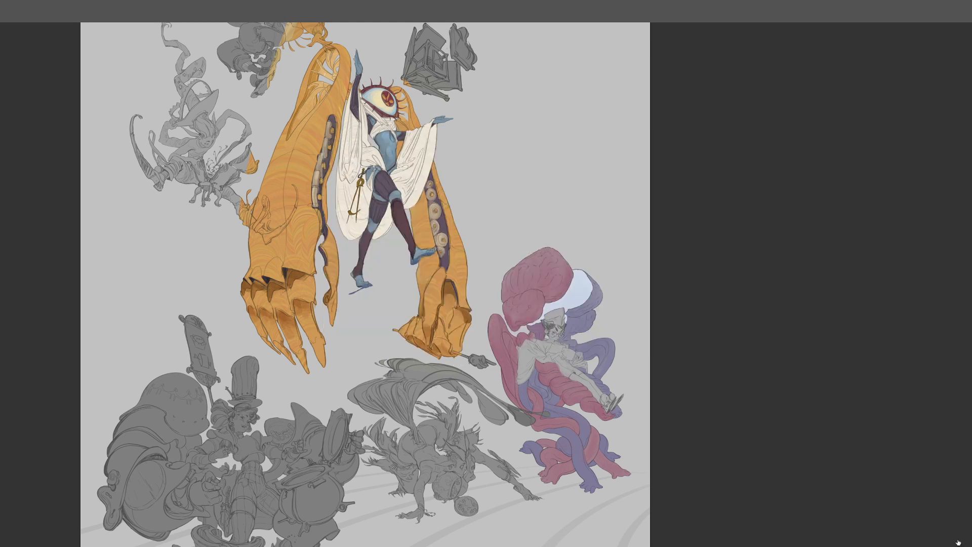
Review the base colours across the whole canvas, from the tentacled figure and the ground-level group to the uncoloured floating characters
{"action": "left_click_drag", "start_coordinate": [414, 369], "coordinate": [414, 316]}
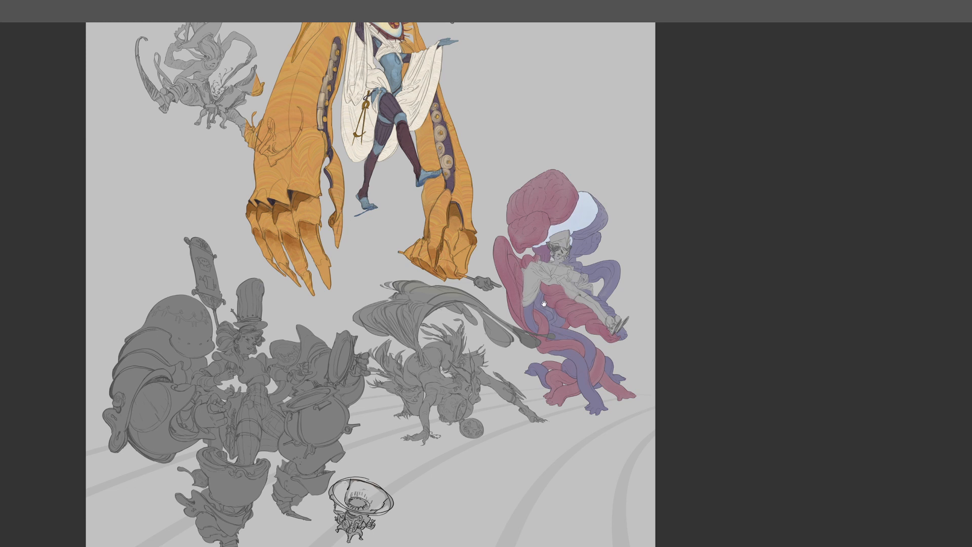
{"action": "left_click_drag", "start_coordinate": [548, 234], "coordinate": [546, 349]}
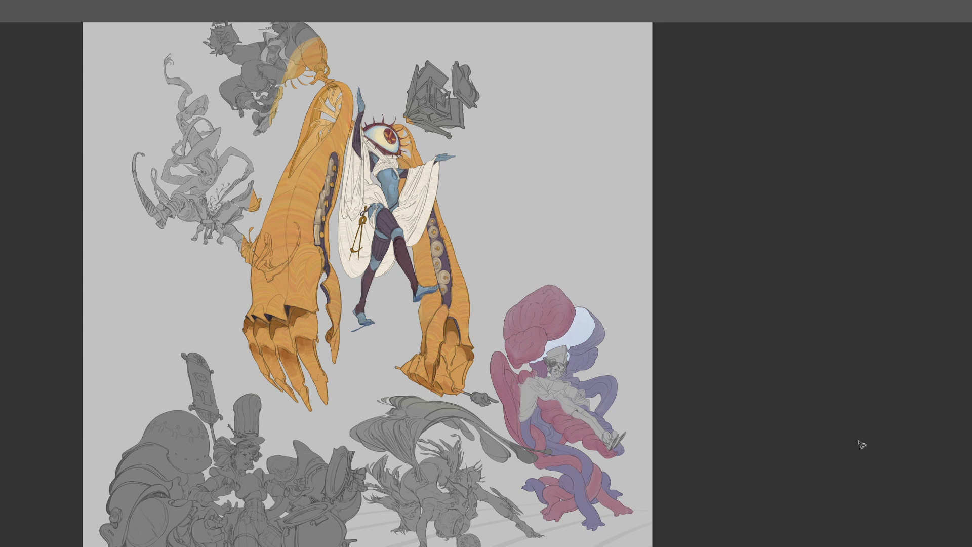
{"action": "left_click_drag", "start_coordinate": [296, 373], "coordinate": [366, 406]}
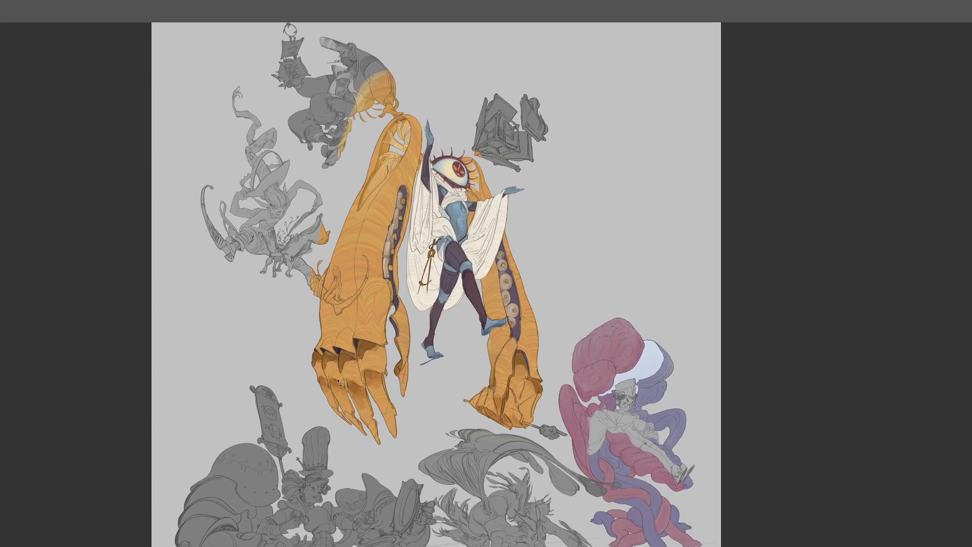
{"action": "key", "text": "ctrl+plus"}
{"action": "mouse_move", "coordinate": [480, 207]}
{"action": "left_mouse_down"}
{"action": "mouse_move", "coordinate": [511, 286]}
{"action": "mouse_move", "coordinate": [579, 372]}
{"action": "left_mouse_up"}
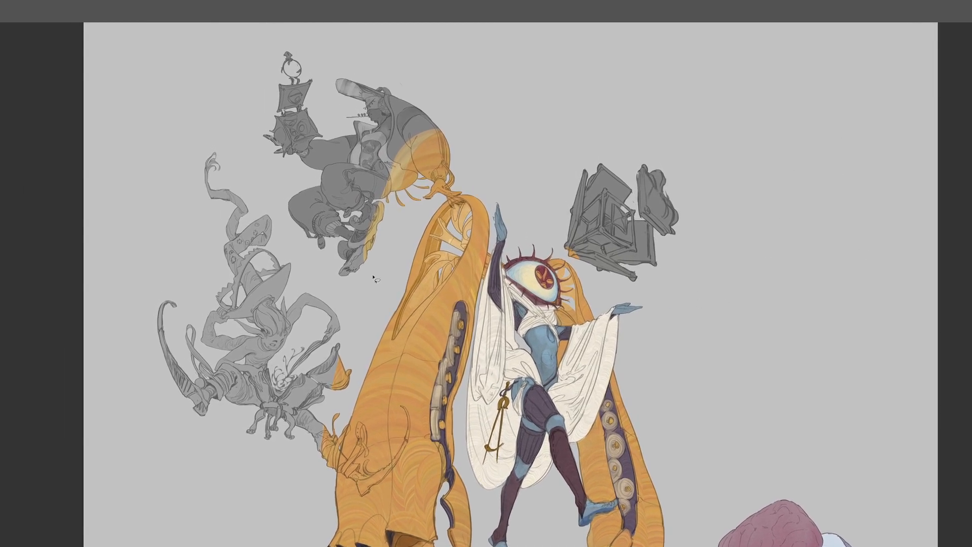
{"action": "left_click_drag", "start_coordinate": [528, 410], "coordinate": [541, 312]}
{"action": "left_click", "coordinate": [556, 310], "text": "alt"}
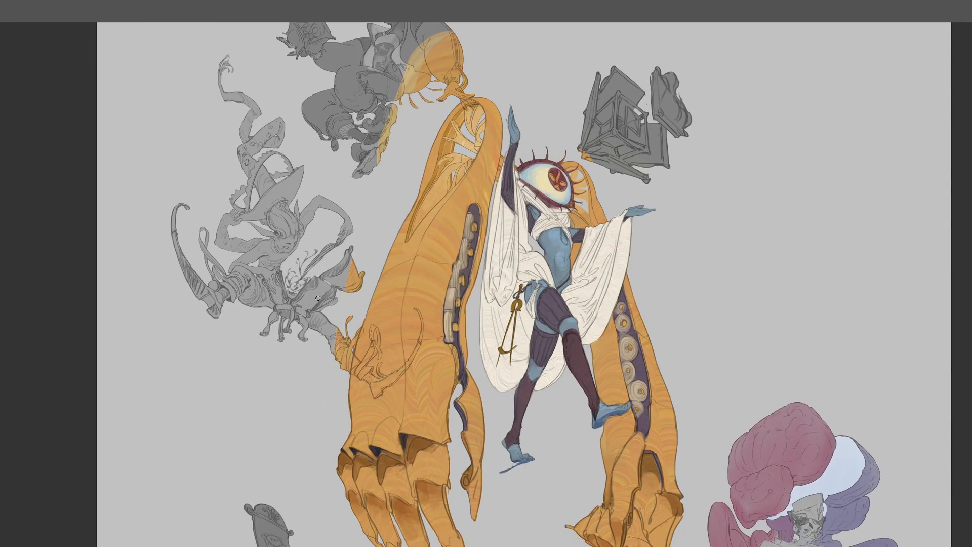
{"action": "key", "text": "ctrl+minus"}
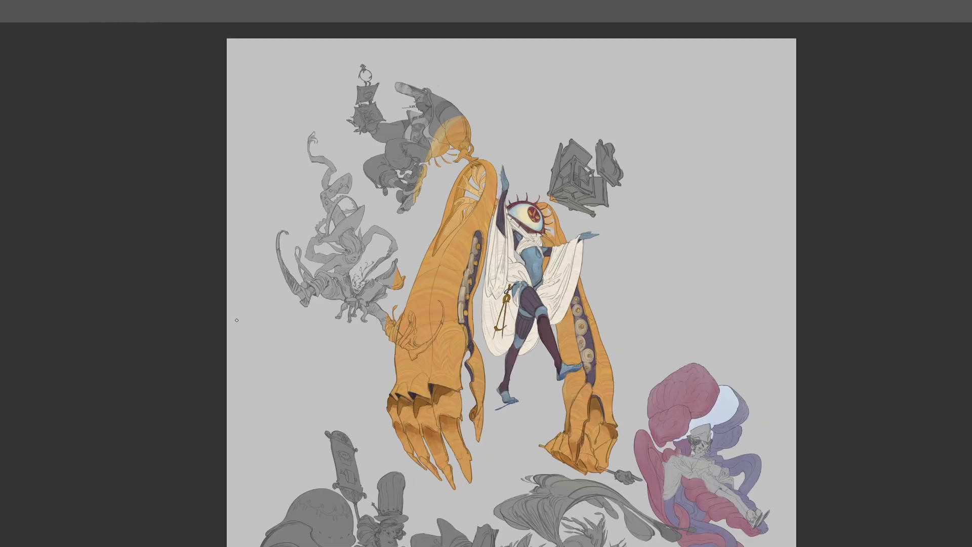
{"action": "left_click_drag", "start_coordinate": [400, 199], "coordinate": [414, 129]}
{"action": "left_click_drag", "start_coordinate": [423, 263], "coordinate": [438, 99]}
{"action": "left_click_drag", "start_coordinate": [426, 166], "coordinate": [427, 150]}
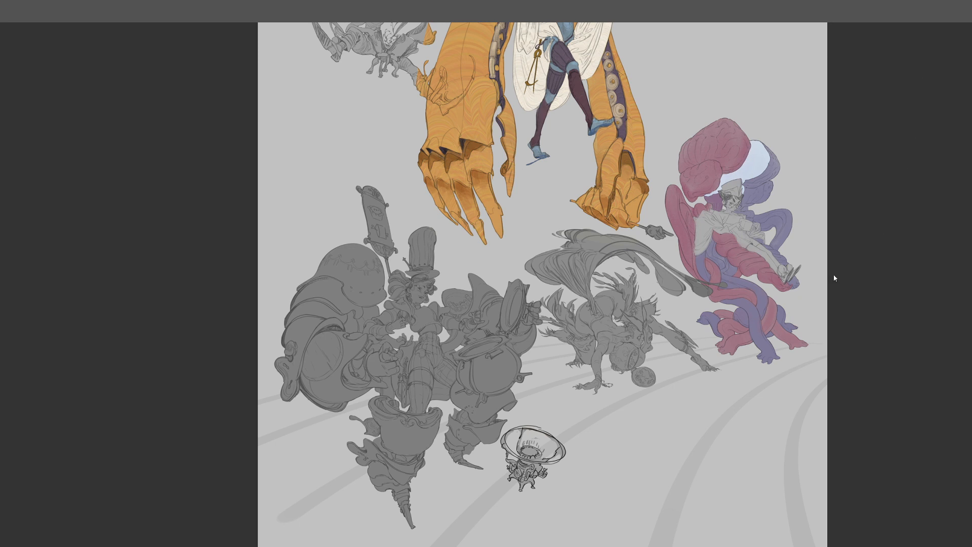
{"action": "left_click_drag", "start_coordinate": [555, 269], "coordinate": [437, 256]}
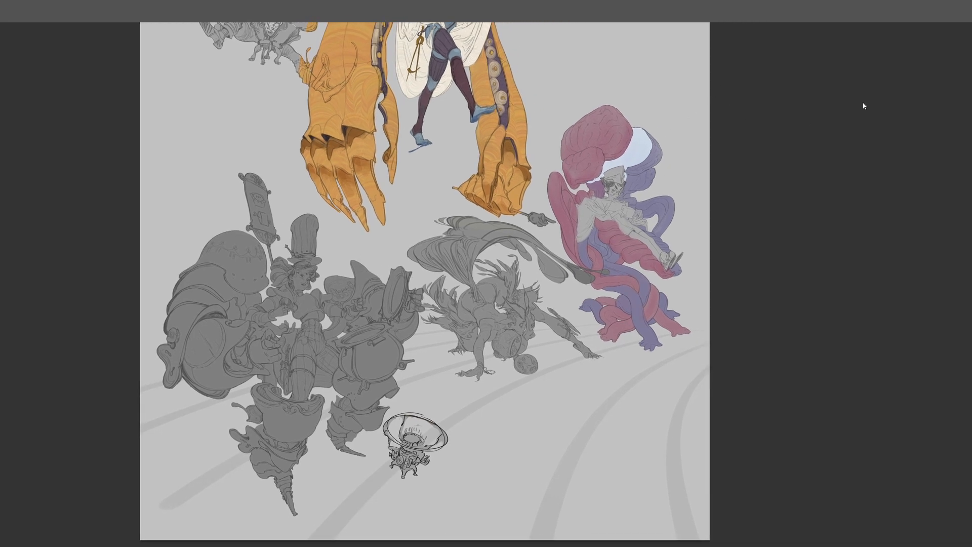
{"action": "left_click_drag", "start_coordinate": [535, 190], "coordinate": [594, 502]}
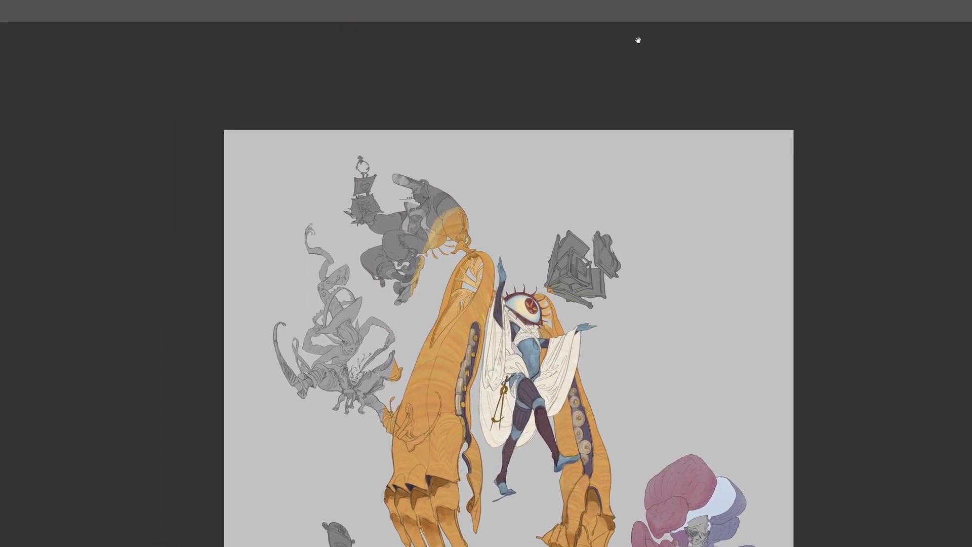
{"action": "key", "text": "ctrl+plus"}
{"action": "key", "text": "ctrl+plus"}
{"action": "key", "text": "ctrl+plus"}
{"action": "left_click_drag", "start_coordinate": [430, 178], "coordinate": [560, 223]}
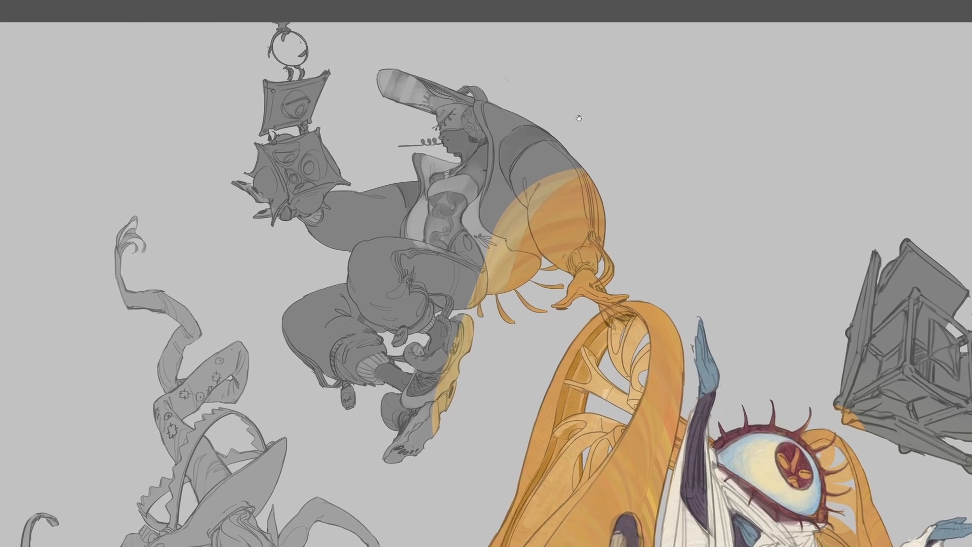
{"action": "key", "text": "ctrl+minus"}
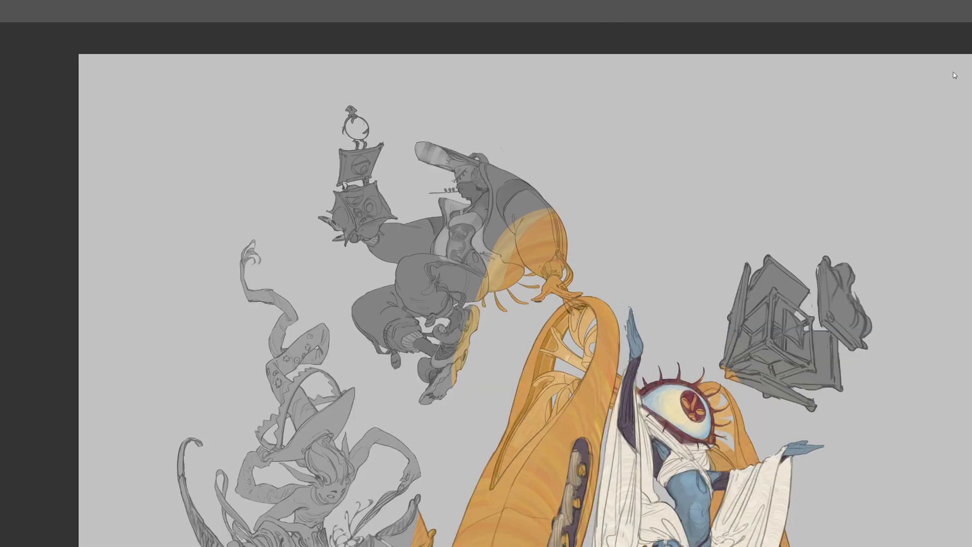
{"action": "left_click_drag", "start_coordinate": [504, 357], "coordinate": [544, 186]}
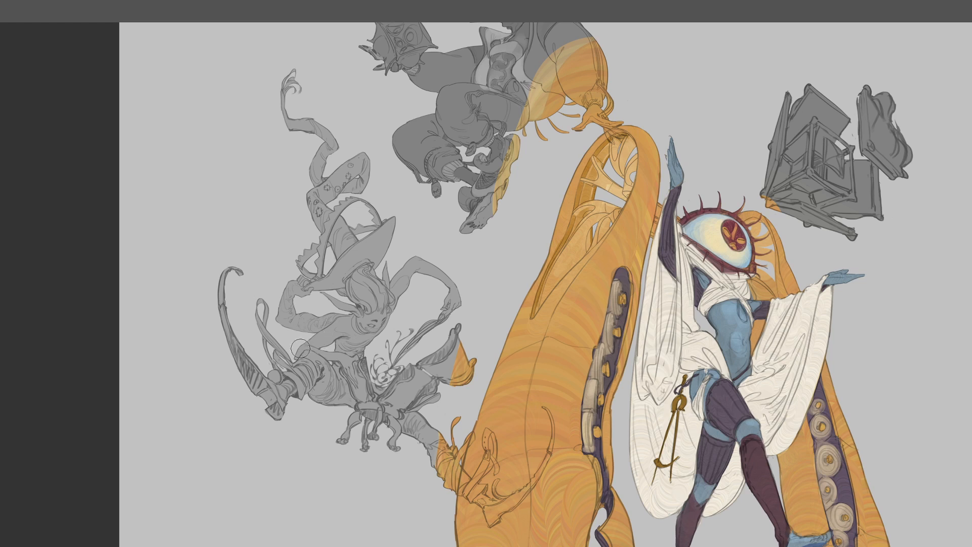
Paint warm peach-orange skin over the torso, face and arms of the floating figure in the pointed hat
{"action": "mouse_move", "coordinate": [300, 348]}
{"action": "left_mouse_down"}
{"action": "mouse_move", "coordinate": [318, 341]}
{"action": "mouse_move", "coordinate": [331, 347]}
{"action": "mouse_move", "coordinate": [308, 344]}
{"action": "mouse_move", "coordinate": [351, 369]}
{"action": "left_mouse_up"}
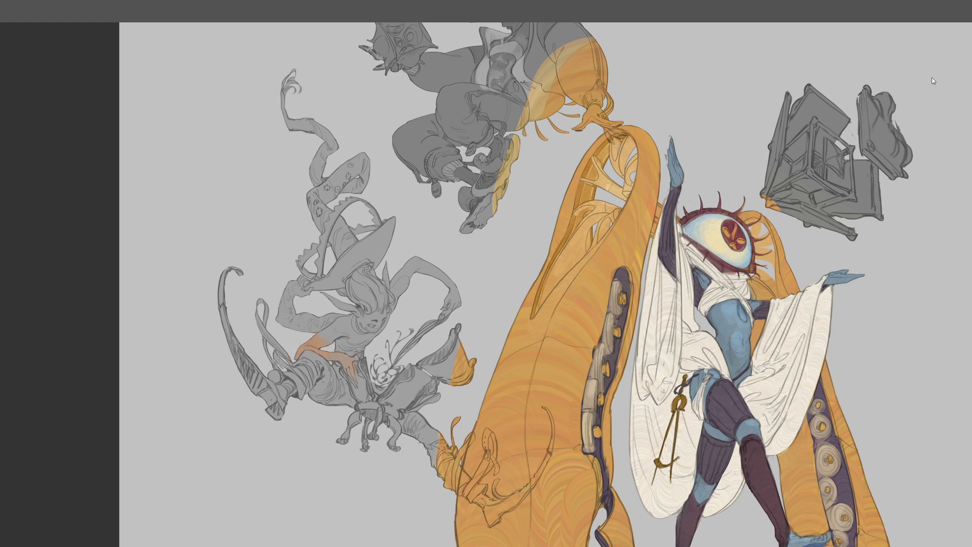
{"action": "mouse_move", "coordinate": [319, 329]}
{"action": "left_mouse_down"}
{"action": "mouse_move", "coordinate": [317, 340]}
{"action": "mouse_move", "coordinate": [364, 337]}
{"action": "left_mouse_up"}
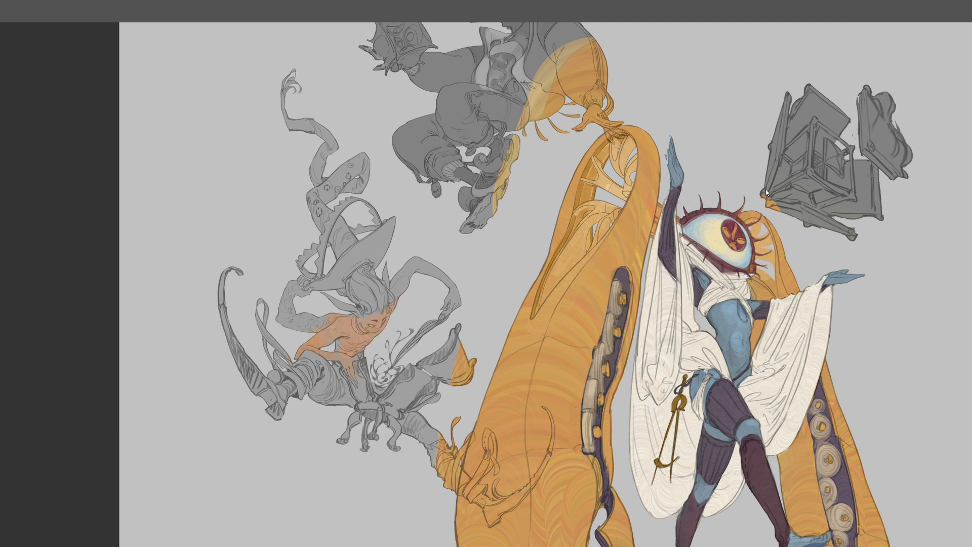
{"action": "mouse_move", "coordinate": [329, 319]}
{"action": "left_mouse_down"}
{"action": "mouse_move", "coordinate": [338, 340]}
{"action": "mouse_move", "coordinate": [401, 301]}
{"action": "mouse_move", "coordinate": [342, 324]}
{"action": "mouse_move", "coordinate": [382, 296]}
{"action": "mouse_move", "coordinate": [398, 298]}
{"action": "mouse_move", "coordinate": [451, 271]}
{"action": "left_mouse_up"}
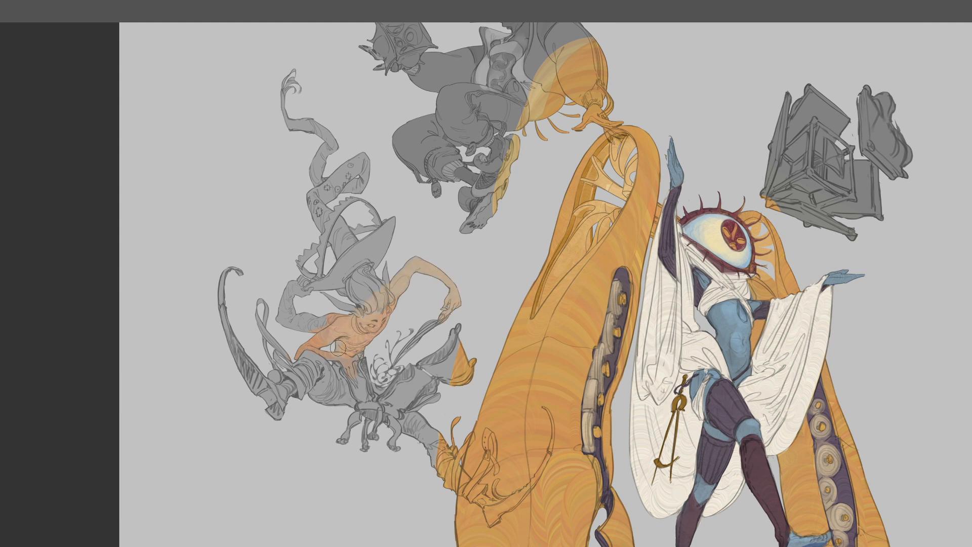
{"action": "mouse_move", "coordinate": [341, 332]}
{"action": "left_mouse_down"}
{"action": "mouse_move", "coordinate": [321, 328]}
{"action": "mouse_move", "coordinate": [292, 285]}
{"action": "left_mouse_up"}
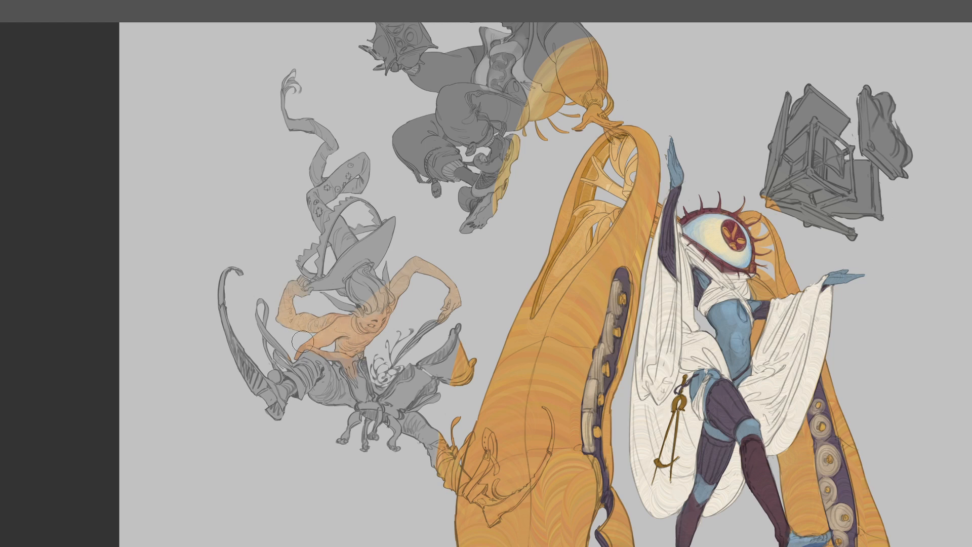
{"action": "mouse_move", "coordinate": [413, 273]}
{"action": "left_mouse_down"}
{"action": "mouse_move", "coordinate": [435, 194]}
{"action": "mouse_move", "coordinate": [423, 223]}
{"action": "mouse_move", "coordinate": [357, 276]}
{"action": "mouse_move", "coordinate": [390, 304]}
{"action": "left_mouse_up"}
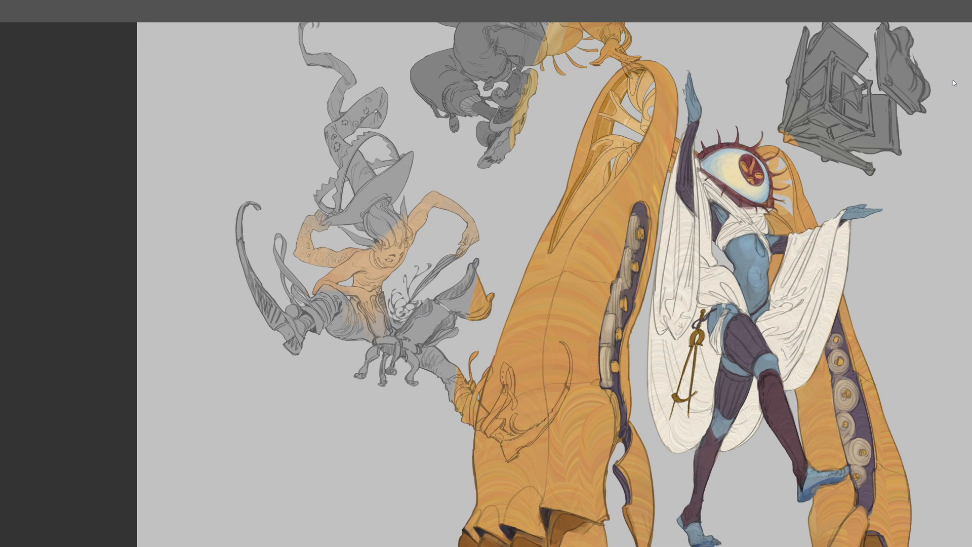
{"action": "mouse_move", "coordinate": [308, 278]}
{"action": "left_mouse_down"}
{"action": "mouse_move", "coordinate": [331, 290]}
{"action": "mouse_move", "coordinate": [372, 318]}
{"action": "left_mouse_up"}
{"action": "key", "text": "ctrl+z"}
{"action": "key", "text": "ctrl+z"}
{"action": "key", "text": "ctrl+z"}
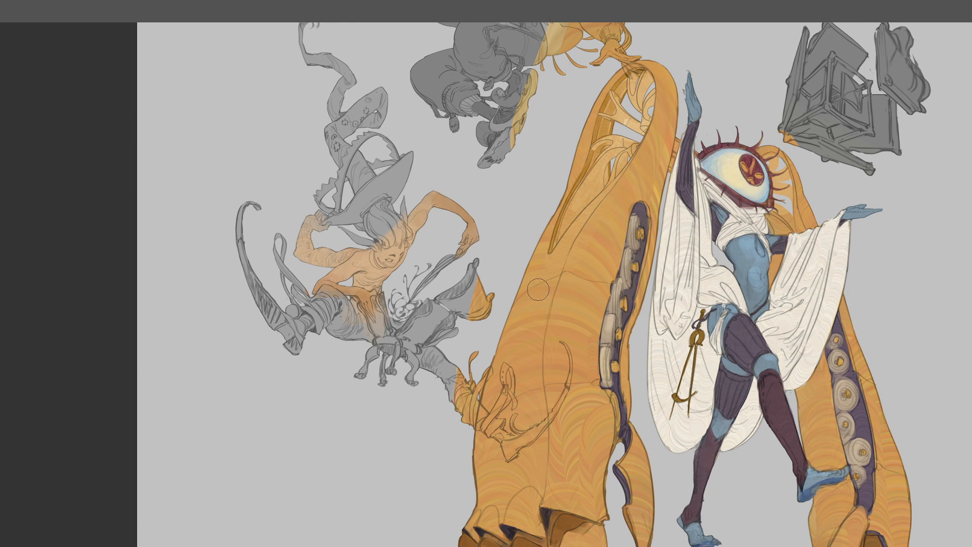
Lasso the hat-wearing figure's raised, bent arm and deepen its orange skin colour
{"action": "left_click_drag", "start_coordinate": [582, 200], "coordinate": [400, 243]}
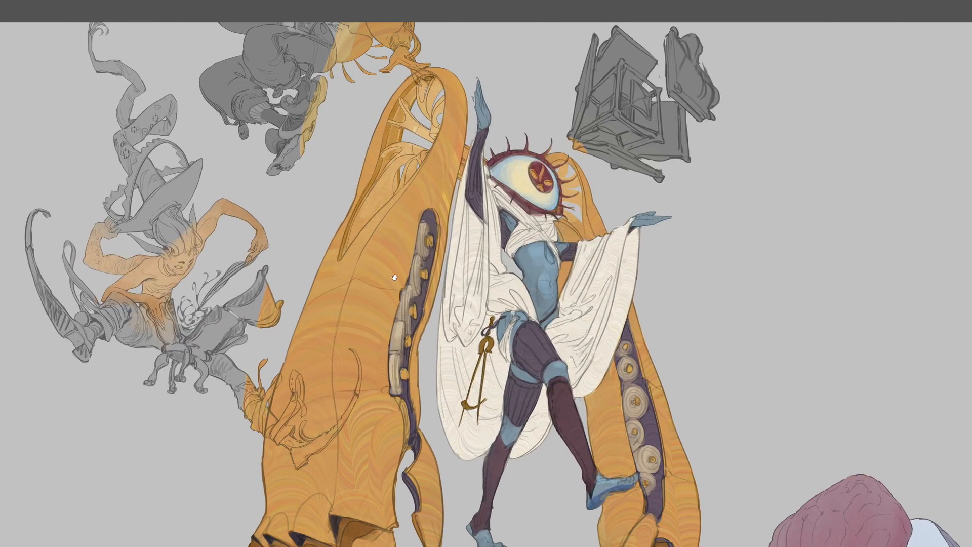
{"action": "left_click_drag", "start_coordinate": [395, 278], "coordinate": [401, 283]}
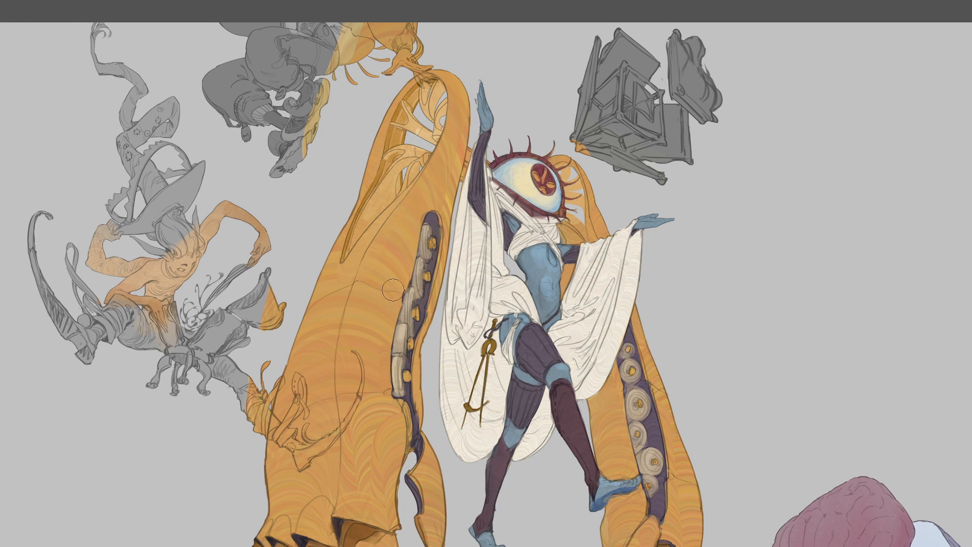
{"action": "left_click_drag", "start_coordinate": [390, 252], "coordinate": [419, 365]}
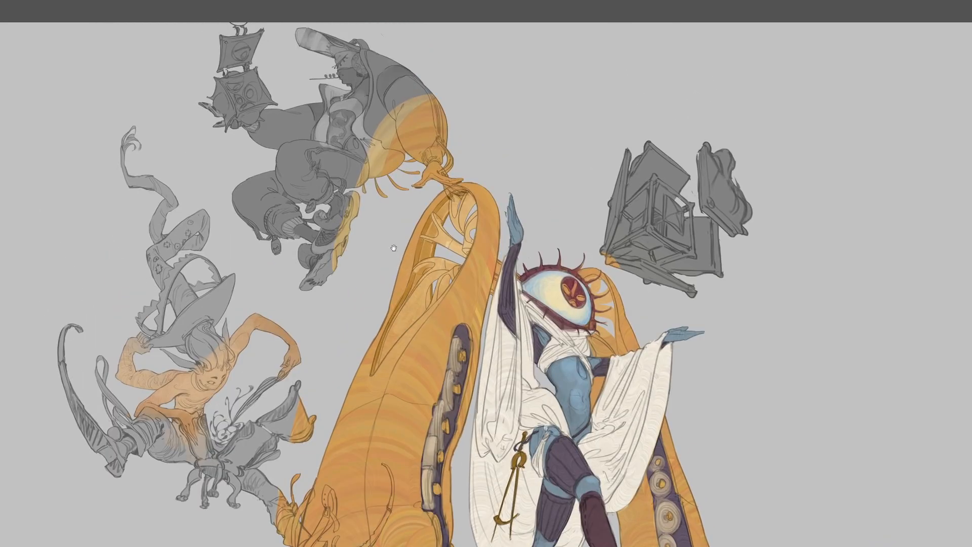
{"action": "left_click_drag", "start_coordinate": [396, 253], "coordinate": [397, 259]}
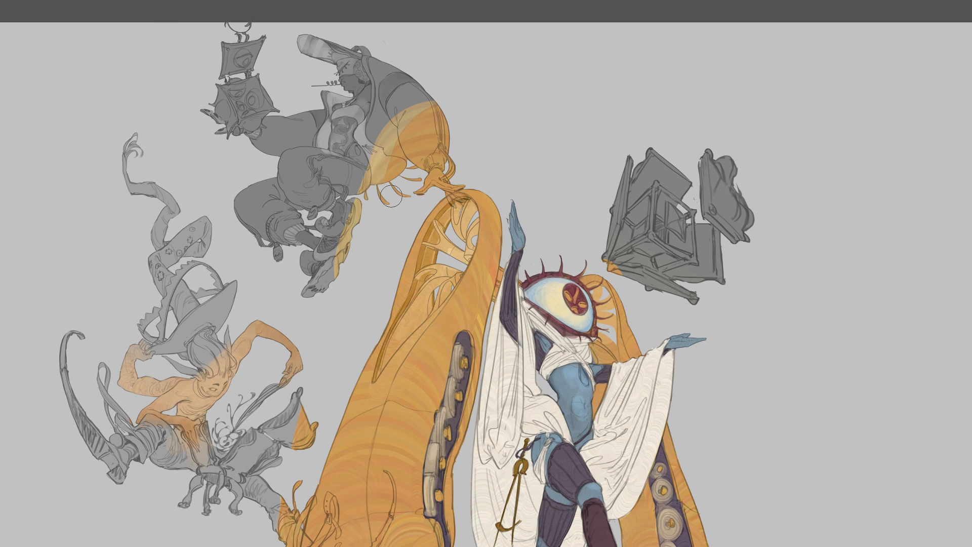
{"action": "left_click_drag", "start_coordinate": [342, 253], "coordinate": [513, 129]}
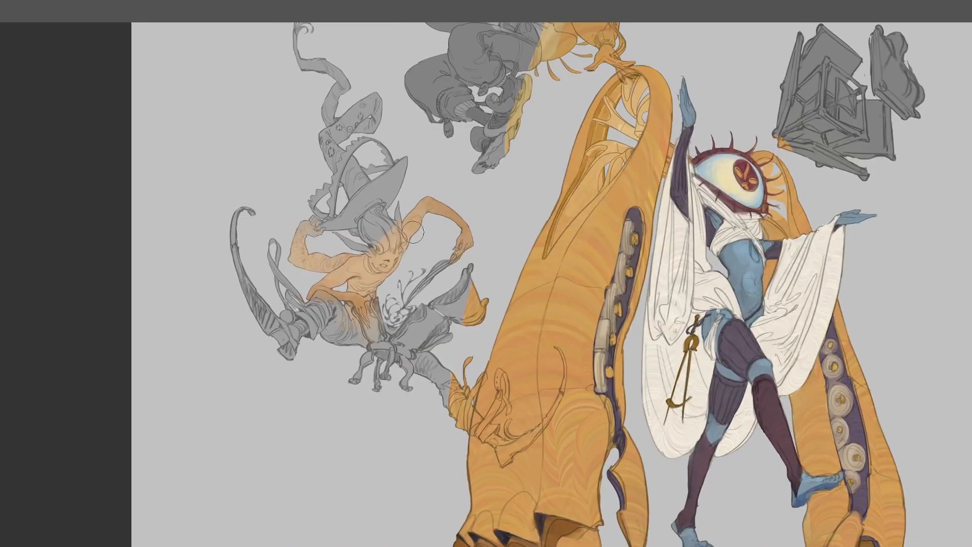
{"action": "key", "text": "l"}
{"action": "mouse_move", "coordinate": [495, 208]}
{"action": "left_mouse_down"}
{"action": "mouse_move", "coordinate": [301, 148]}
{"action": "mouse_move", "coordinate": [376, 349]}
{"action": "mouse_move", "coordinate": [463, 271]}
{"action": "left_mouse_up"}
{"action": "key", "text": "b"}
{"action": "left_click_drag", "start_coordinate": [374, 365], "coordinate": [359, 379]}
Sketch a small eye looking at a flat square, with a cube in perspective beside it, in the empty area above the floating boxes
{"action": "mouse_move", "coordinate": [469, 276]}
{"action": "left_mouse_down"}
{"action": "mouse_move", "coordinate": [366, 362]}
{"action": "mouse_move", "coordinate": [342, 363]}
{"action": "left_mouse_up"}
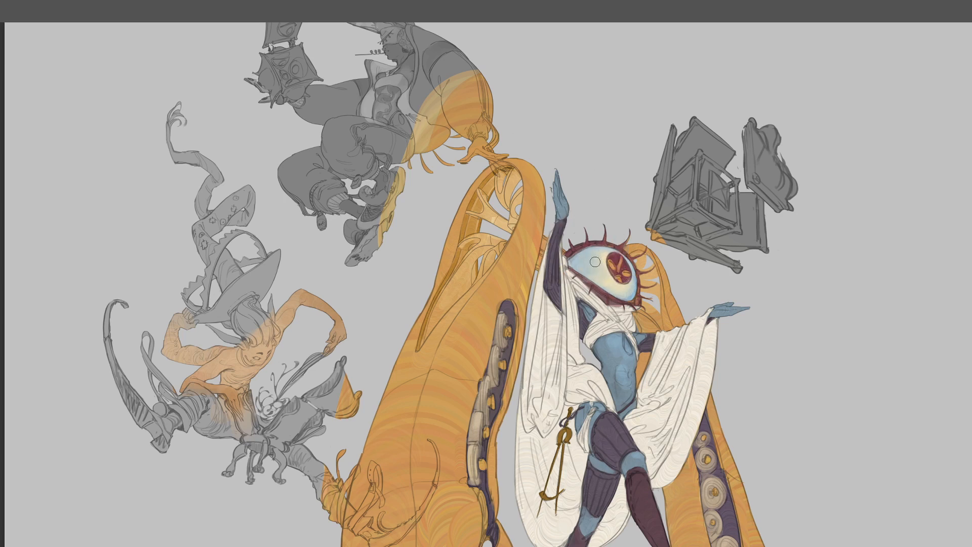
{"action": "left_click_drag", "start_coordinate": [595, 262], "coordinate": [440, 284]}
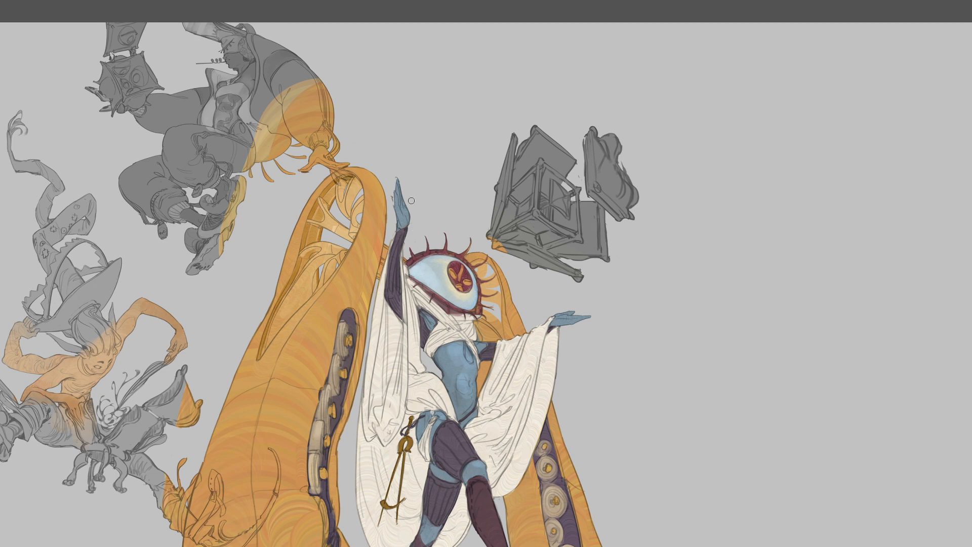
{"action": "left_click_drag", "start_coordinate": [445, 223], "coordinate": [465, 315]}
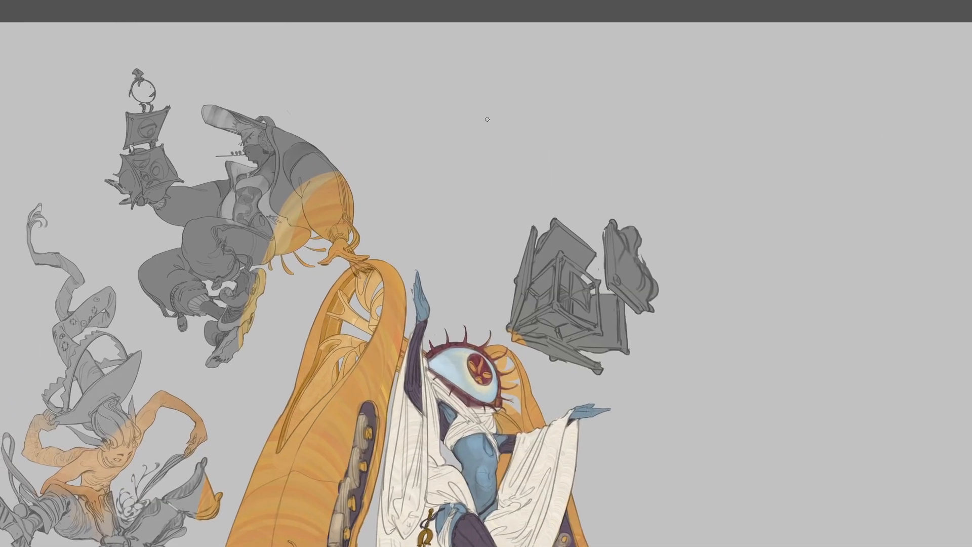
{"action": "mouse_move", "coordinate": [478, 108]}
{"action": "left_mouse_down"}
{"action": "mouse_move", "coordinate": [485, 163]}
{"action": "mouse_move", "coordinate": [529, 108]}
{"action": "mouse_move", "coordinate": [531, 152]}
{"action": "left_mouse_up"}
{"action": "left_click_drag", "start_coordinate": [484, 163], "coordinate": [531, 152]}
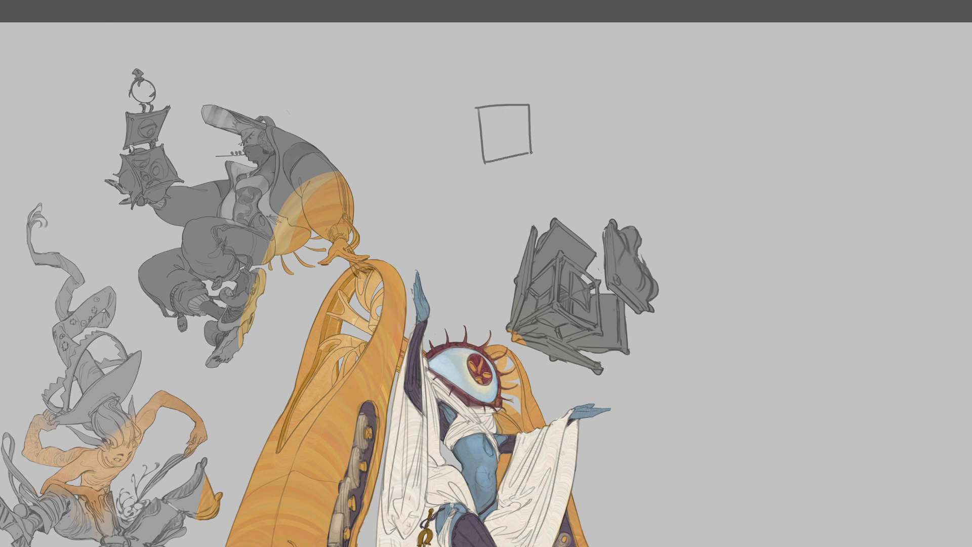
{"action": "mouse_move", "coordinate": [436, 136]}
{"action": "left_mouse_down"}
{"action": "mouse_move", "coordinate": [455, 125]}
{"action": "mouse_move", "coordinate": [453, 144]}
{"action": "mouse_move", "coordinate": [455, 126]}
{"action": "left_mouse_up"}
{"action": "left_click_drag", "start_coordinate": [461, 135], "coordinate": [474, 137]}
{"action": "mouse_move", "coordinate": [562, 126]}
{"action": "left_mouse_down"}
{"action": "mouse_move", "coordinate": [565, 157]}
{"action": "mouse_move", "coordinate": [591, 138]}
{"action": "left_mouse_up"}
{"action": "left_click_drag", "start_coordinate": [590, 138], "coordinate": [593, 170]}
{"action": "left_click_drag", "start_coordinate": [561, 120], "coordinate": [591, 104]}
{"action": "mouse_move", "coordinate": [590, 137]}
{"action": "left_mouse_down"}
{"action": "mouse_move", "coordinate": [608, 111]}
{"action": "mouse_move", "coordinate": [617, 114]}
{"action": "mouse_move", "coordinate": [618, 151]}
{"action": "left_mouse_up"}
{"action": "left_click_drag", "start_coordinate": [595, 170], "coordinate": [617, 151]}
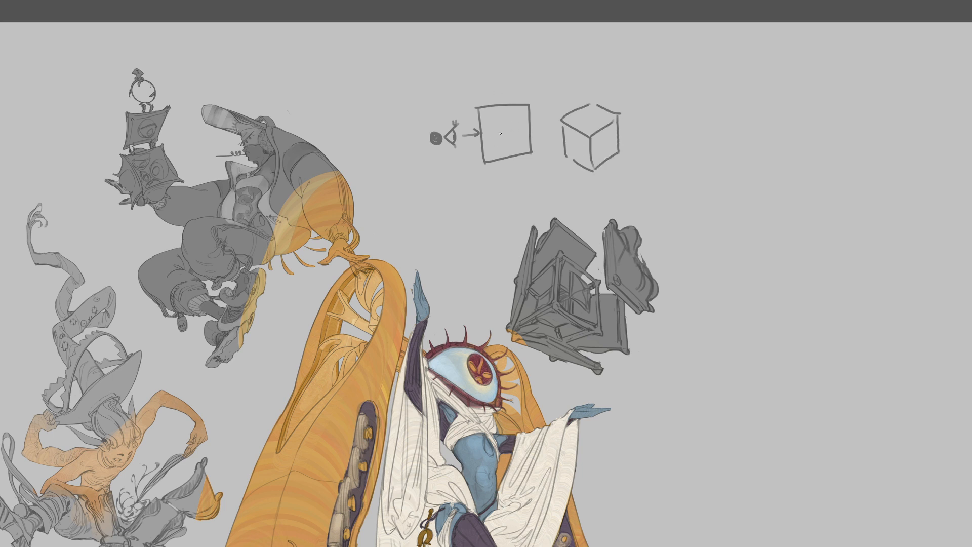
{"action": "mouse_move", "coordinate": [504, 141]}
{"action": "left_mouse_down"}
{"action": "mouse_move", "coordinate": [507, 125]}
{"action": "mouse_move", "coordinate": [506, 142]}
{"action": "left_mouse_up"}
Lasso the eye, square and cube sketches above the floating boxes and delete them
{"action": "key", "text": "l"}
{"action": "key", "text": "ctrl+minus"}
{"action": "left_click_drag", "start_coordinate": [497, 208], "coordinate": [552, 179]}
{"action": "mouse_move", "coordinate": [672, 139]}
{"action": "left_mouse_down"}
{"action": "mouse_move", "coordinate": [642, 98]}
{"action": "mouse_move", "coordinate": [557, 186]}
{"action": "mouse_move", "coordinate": [673, 145]}
{"action": "left_mouse_up"}
{"action": "key", "text": "ctrl+x"}
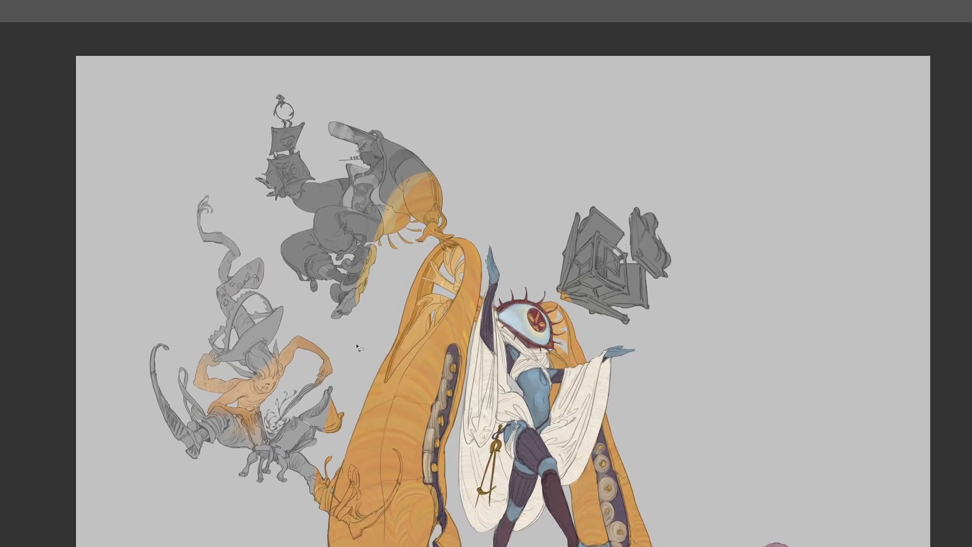
Review the base colours of the hat-wearing figure against the orange arms and the other floating characters
{"action": "left_click_drag", "start_coordinate": [415, 257], "coordinate": [455, 154]}
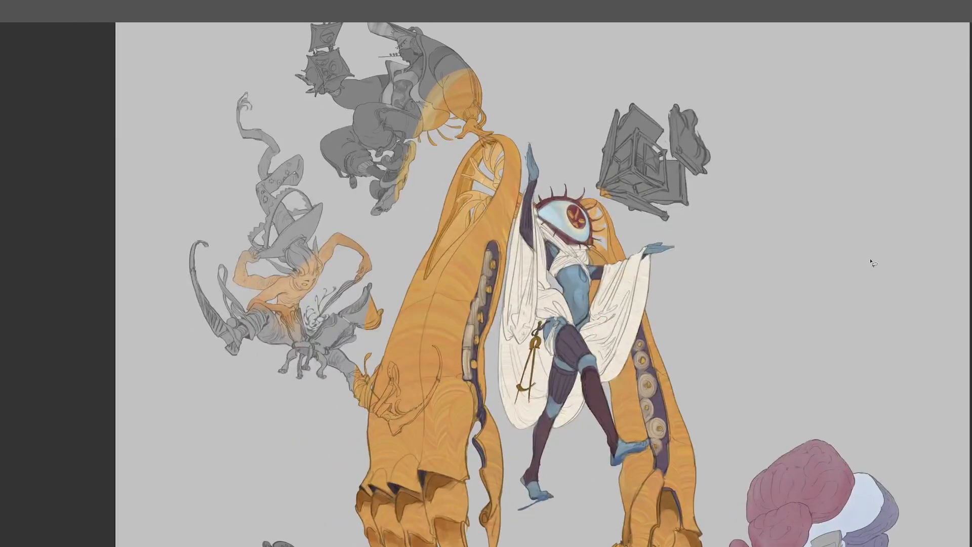
{"action": "left_click_drag", "start_coordinate": [330, 157], "coordinate": [327, 217]}
{"action": "mouse_move", "coordinate": [423, 82]}
{"action": "left_mouse_down"}
{"action": "mouse_move", "coordinate": [287, 187]}
{"action": "mouse_move", "coordinate": [446, 188]}
{"action": "left_mouse_up"}
{"action": "mouse_move", "coordinate": [494, 129]}
{"action": "left_mouse_down"}
{"action": "mouse_move", "coordinate": [349, 63]}
{"action": "mouse_move", "coordinate": [434, 243]}
{"action": "left_mouse_up"}
{"action": "mouse_move", "coordinate": [353, 403]}
{"action": "left_mouse_down"}
{"action": "mouse_move", "coordinate": [378, 348]}
{"action": "mouse_move", "coordinate": [372, 357]}
{"action": "mouse_move", "coordinate": [383, 353]}
{"action": "mouse_move", "coordinate": [397, 395]}
{"action": "mouse_move", "coordinate": [392, 408]}
{"action": "left_mouse_up"}
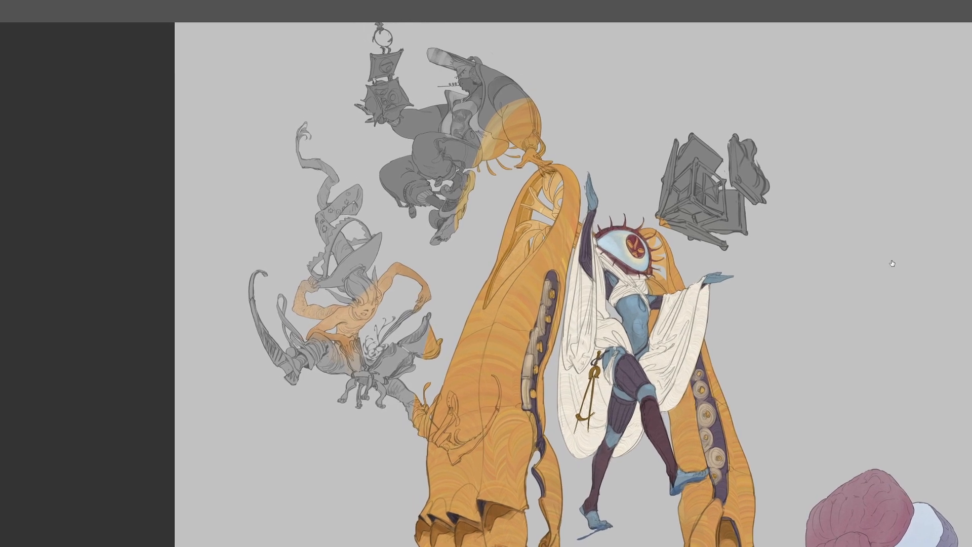
{"action": "left_click", "coordinate": [882, 279]}
{"action": "left_click", "coordinate": [882, 280]}
{"action": "key", "text": "ctrl+plus"}
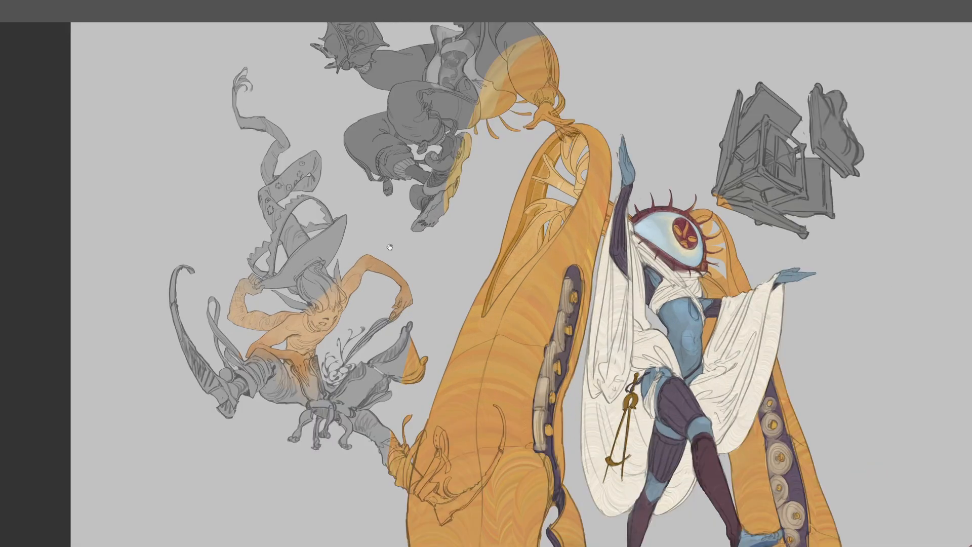
{"action": "left_click_drag", "start_coordinate": [419, 270], "coordinate": [488, 207]}
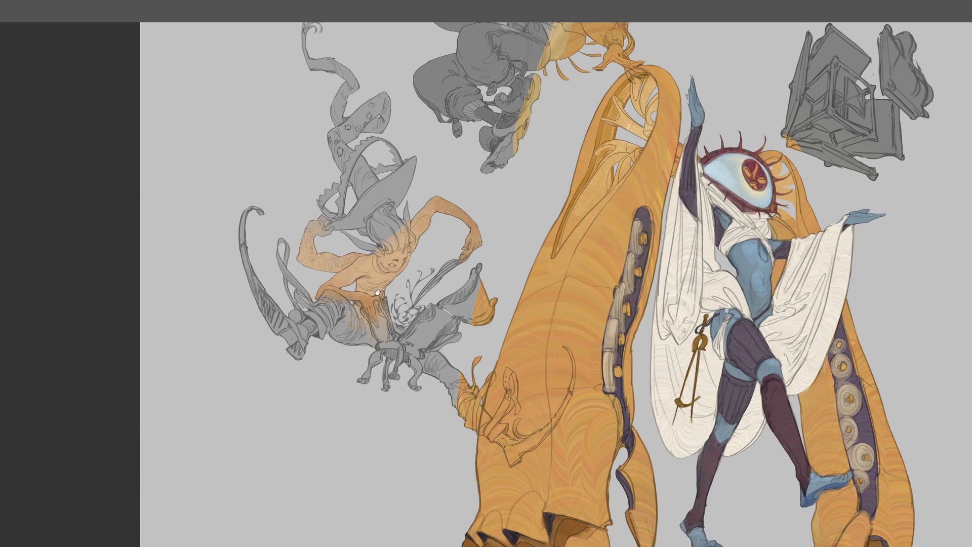
Add a redder orange tint around the hat-wearing figure's lower hand and waist
{"action": "left_click_drag", "start_coordinate": [384, 305], "coordinate": [383, 304]}
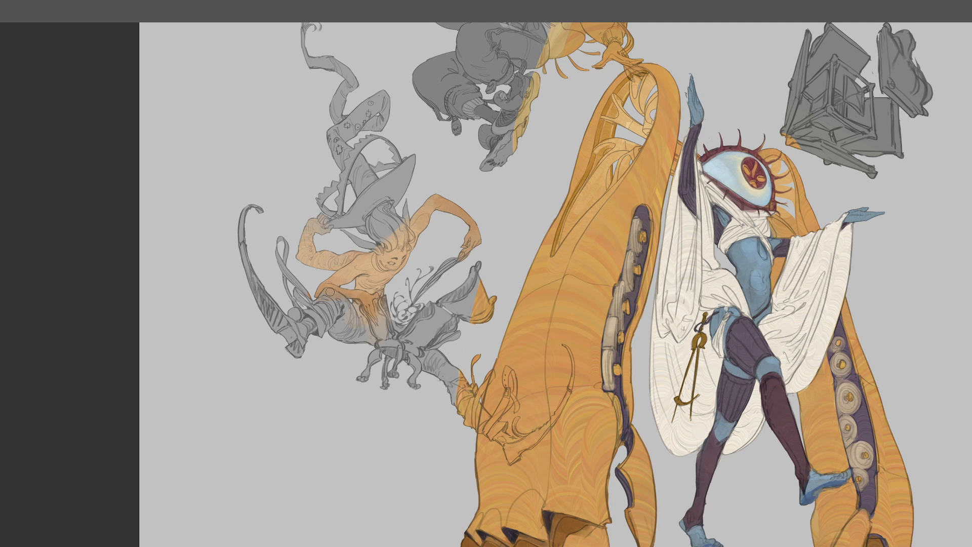
{"action": "left_click_drag", "start_coordinate": [375, 314], "coordinate": [361, 306]}
{"action": "key", "text": "ctrl+minus"}
{"action": "left_click_drag", "start_coordinate": [344, 248], "coordinate": [243, 233]}
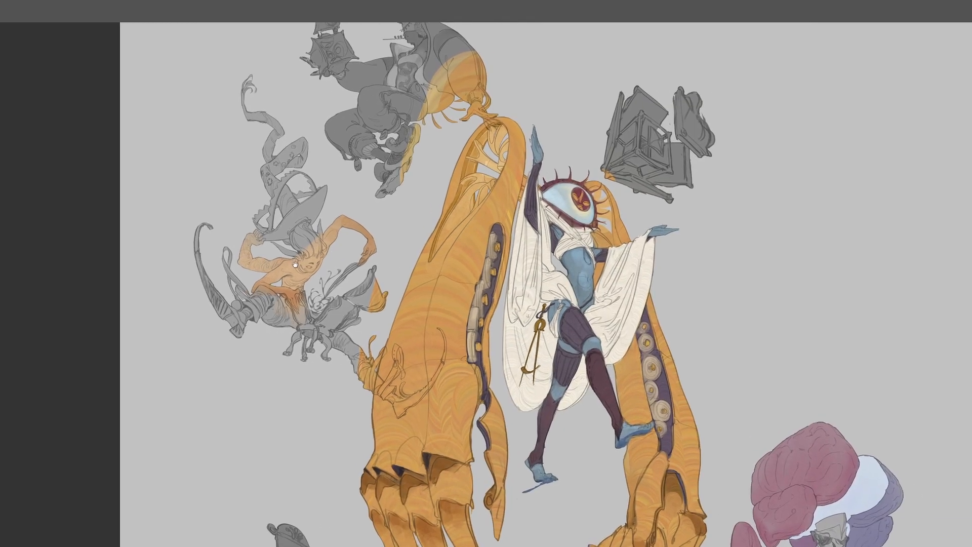
Paint the hat-wearing figure's arm that holds the hat blue, starting from the one-eyed figure's skin colour, and make it more saturated towards the shoulder
{"action": "key", "text": "ctrl+plus"}
{"action": "left_click", "coordinate": [610, 241], "text": "alt"}
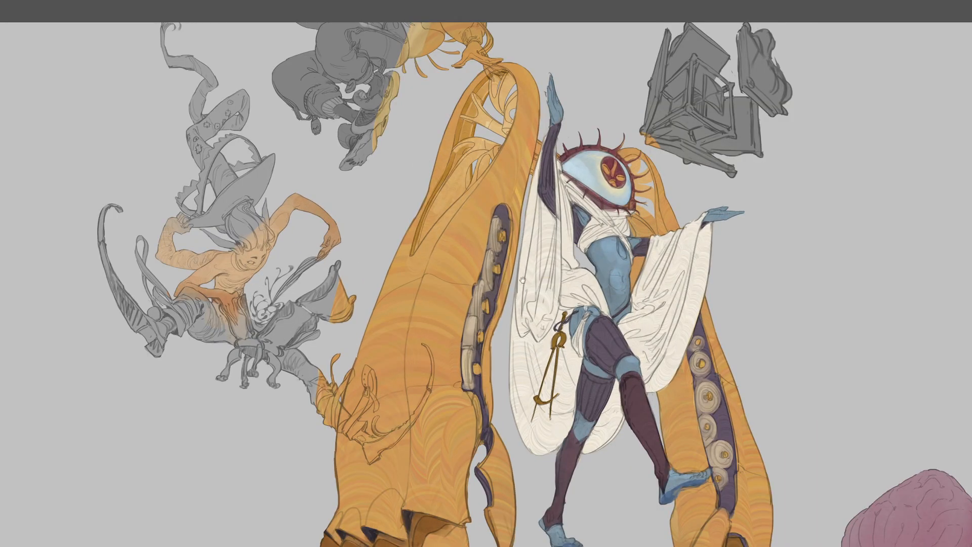
{"action": "left_click_drag", "start_coordinate": [386, 296], "coordinate": [535, 290]}
{"action": "mouse_move", "coordinate": [321, 223]}
{"action": "left_mouse_down"}
{"action": "mouse_move", "coordinate": [349, 253]}
{"action": "mouse_move", "coordinate": [327, 259]}
{"action": "mouse_move", "coordinate": [371, 240]}
{"action": "mouse_move", "coordinate": [338, 268]}
{"action": "left_mouse_up"}
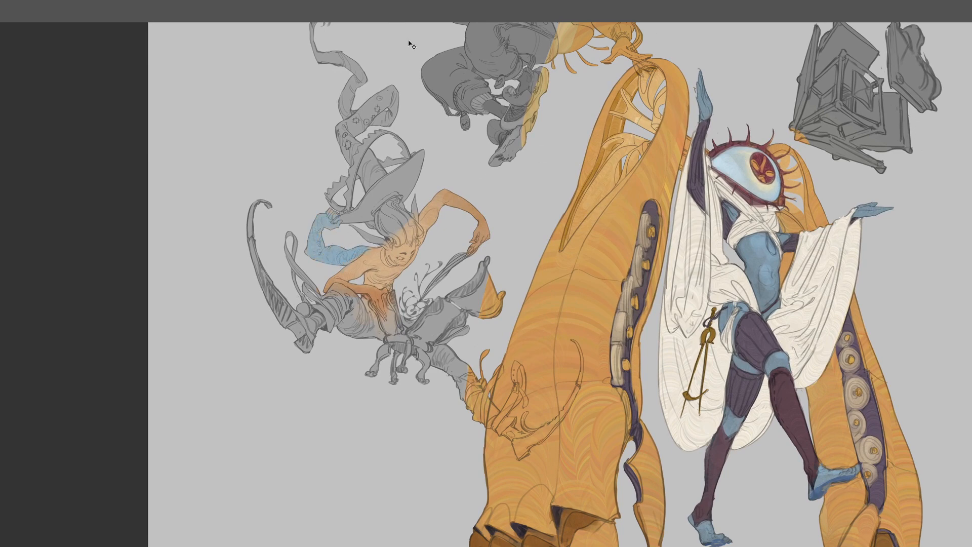
{"action": "key", "text": "ctrl+plus"}
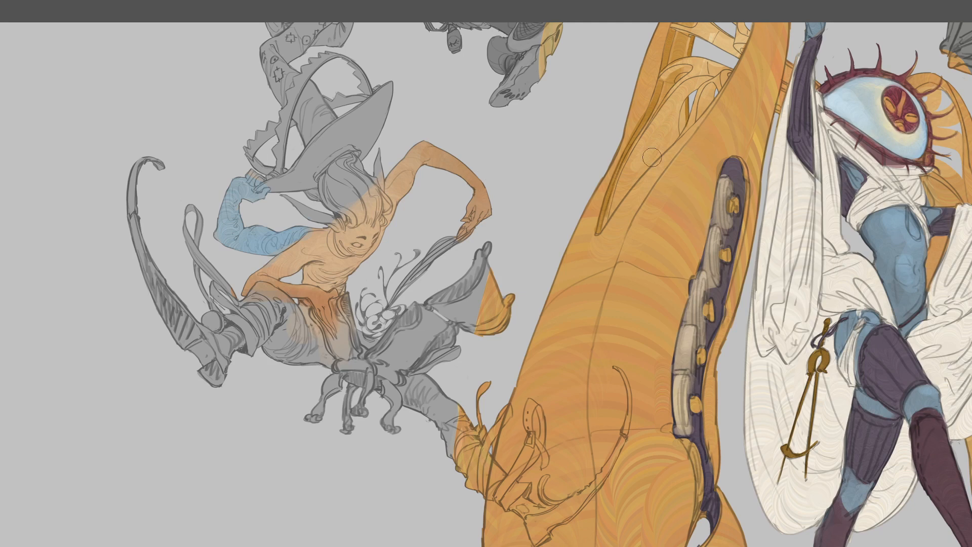
{"action": "mouse_move", "coordinate": [248, 190]}
{"action": "left_mouse_down"}
{"action": "mouse_move", "coordinate": [250, 221]}
{"action": "mouse_move", "coordinate": [236, 234]}
{"action": "mouse_move", "coordinate": [303, 232]}
{"action": "left_mouse_up"}
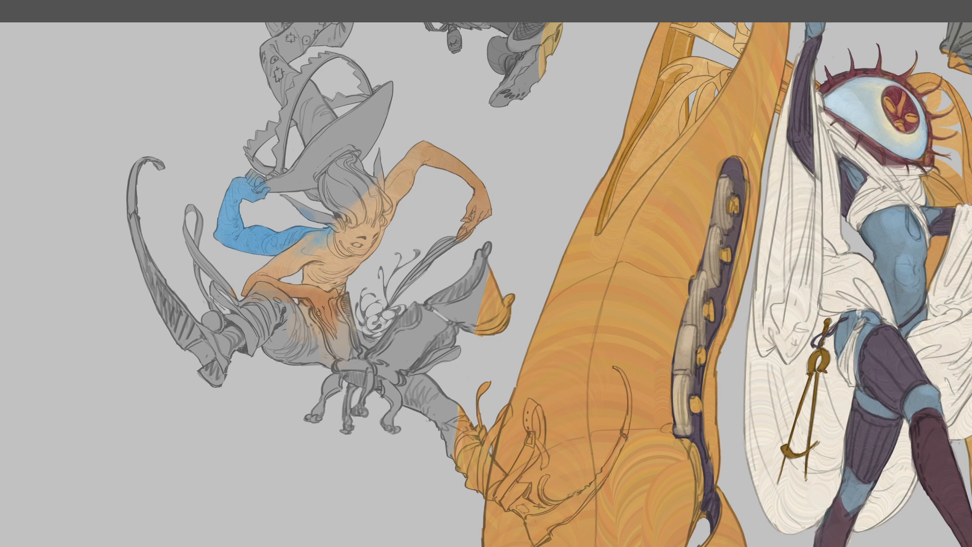
{"action": "left_click", "coordinate": [282, 238], "text": "ctrl"}
{"action": "left_click_drag", "start_coordinate": [200, 322], "coordinate": [198, 314]}
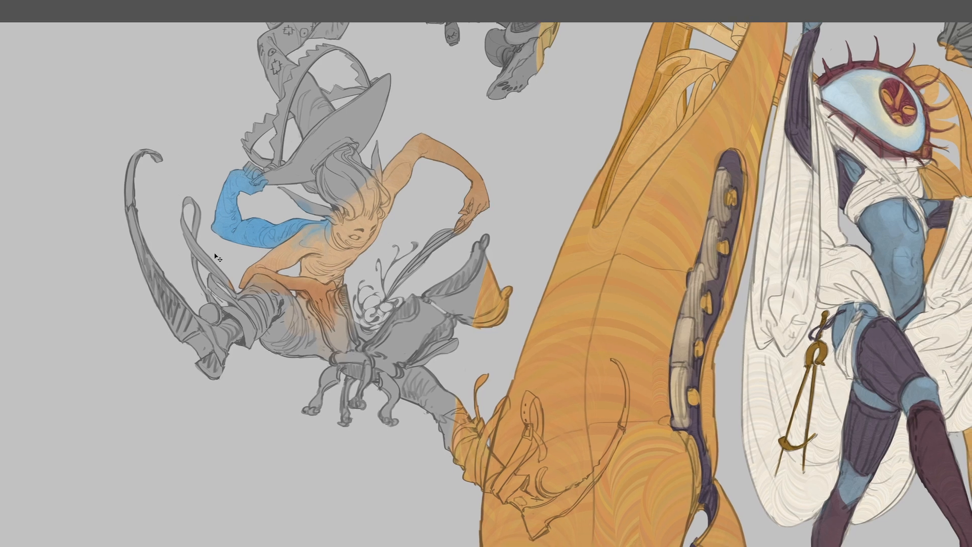
Review the hat-wearing figure's new orange and blue base colours against the whole composition
{"action": "key", "text": "ctrl+minus"}
{"action": "key", "text": "ctrl+minus"}
{"action": "left_click_drag", "start_coordinate": [400, 311], "coordinate": [330, 322]}
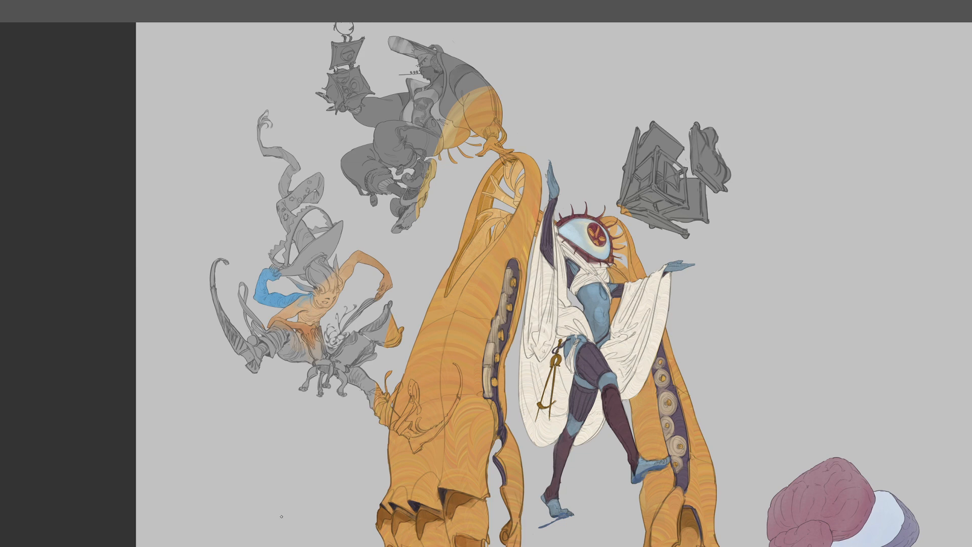
{"action": "key", "text": "ctrl+minus"}
{"action": "key", "text": "ctrl+minus"}
{"action": "left_click_drag", "start_coordinate": [585, 70], "coordinate": [526, 1]}
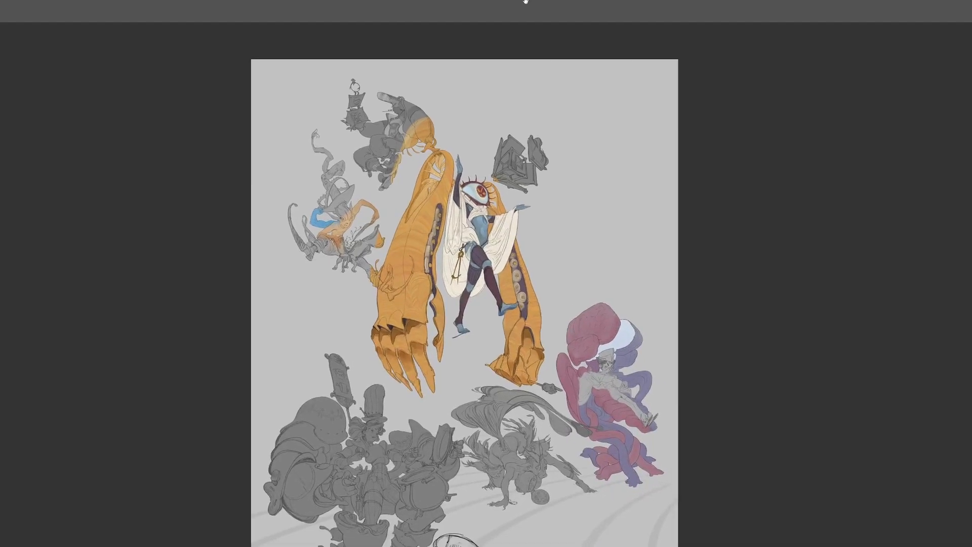
{"action": "key", "text": "ctrl+plus"}
{"action": "key", "text": "ctrl+plus"}
{"action": "left_click_drag", "start_coordinate": [227, 166], "coordinate": [356, 232]}
Paint the trousers on the hat-wearing figure's bent leg dark maroon, sampled from the one-eyed figure's eyelid, and warm the colour slightly
{"action": "left_click", "coordinate": [263, 207], "text": "alt"}
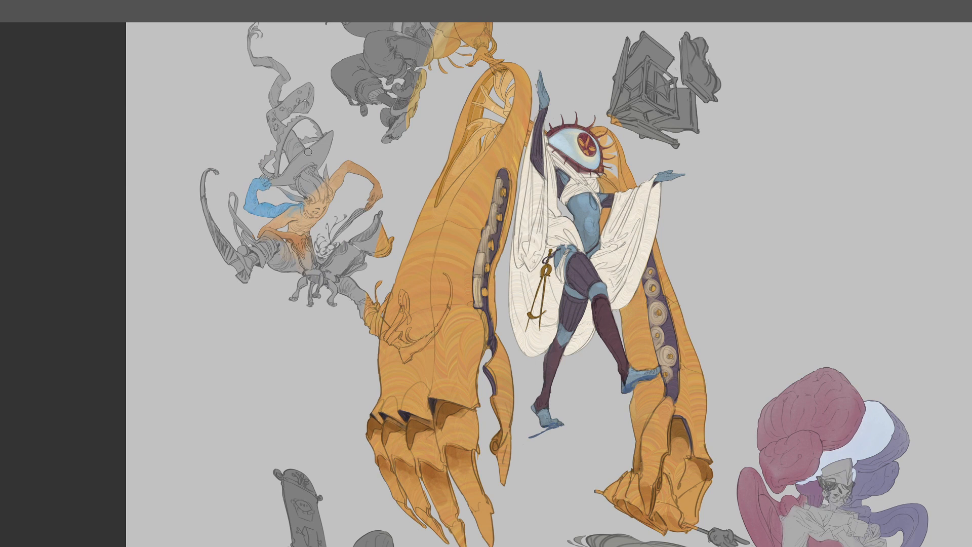
{"action": "left_click_drag", "start_coordinate": [317, 237], "coordinate": [322, 246]}
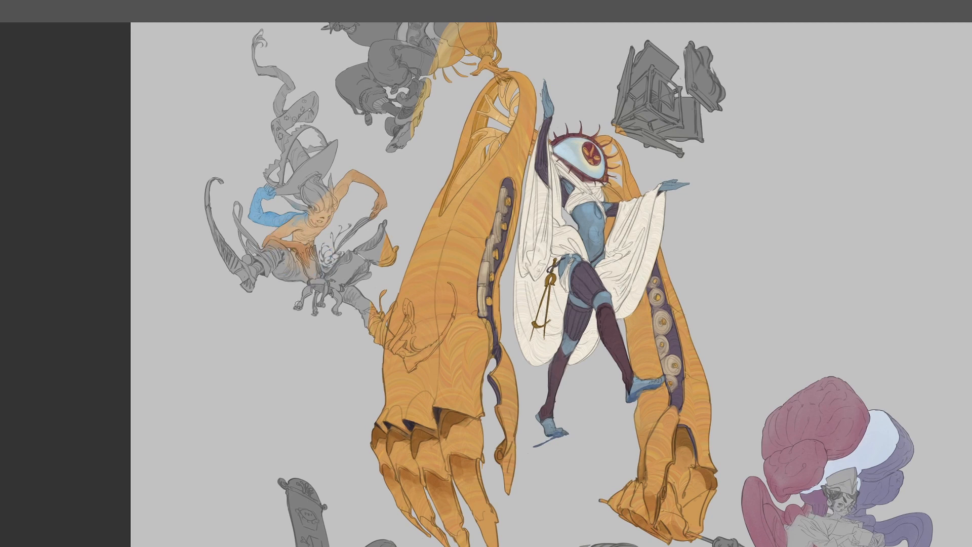
{"action": "left_click", "coordinate": [582, 170], "text": "alt"}
{"action": "mouse_move", "coordinate": [261, 248]}
{"action": "left_mouse_down"}
{"action": "mouse_move", "coordinate": [269, 268]}
{"action": "mouse_move", "coordinate": [256, 256]}
{"action": "mouse_move", "coordinate": [281, 253]}
{"action": "mouse_move", "coordinate": [293, 297]}
{"action": "left_mouse_up"}
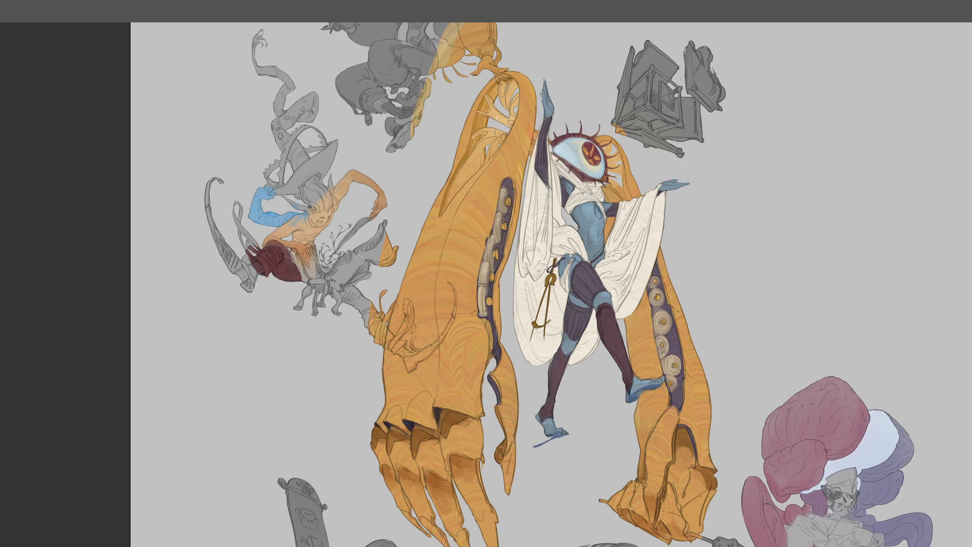
{"action": "left_click_drag", "start_coordinate": [289, 265], "coordinate": [274, 242]}
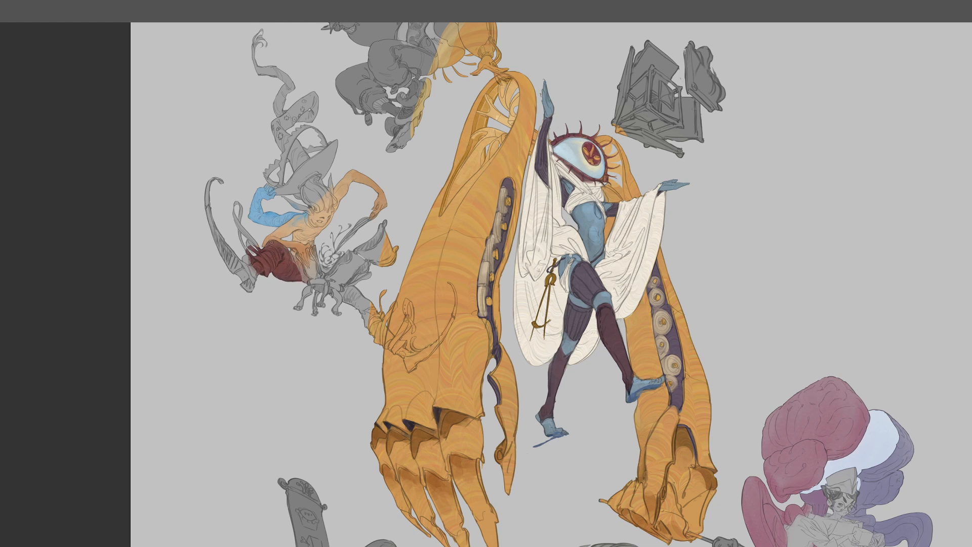
{"action": "left_click_drag", "start_coordinate": [296, 271], "coordinate": [305, 281]}
Extend the maroon trouser colour down the hat-wearing figure's outstretched leg over the orange arm, undoing stray strokes
{"action": "left_click", "coordinate": [285, 264], "text": "alt"}
{"action": "mouse_move", "coordinate": [353, 299]}
{"action": "left_mouse_down"}
{"action": "mouse_move", "coordinate": [354, 289]}
{"action": "mouse_move", "coordinate": [384, 343]}
{"action": "mouse_move", "coordinate": [387, 329]}
{"action": "mouse_move", "coordinate": [397, 346]}
{"action": "mouse_move", "coordinate": [367, 315]}
{"action": "mouse_move", "coordinate": [371, 332]}
{"action": "mouse_move", "coordinate": [386, 342]}
{"action": "mouse_move", "coordinate": [376, 326]}
{"action": "mouse_move", "coordinate": [406, 354]}
{"action": "left_mouse_up"}
{"action": "key", "text": "ctrl+z"}
{"action": "key", "text": "ctrl+z"}
{"action": "left_click", "coordinate": [311, 228], "text": "alt"}
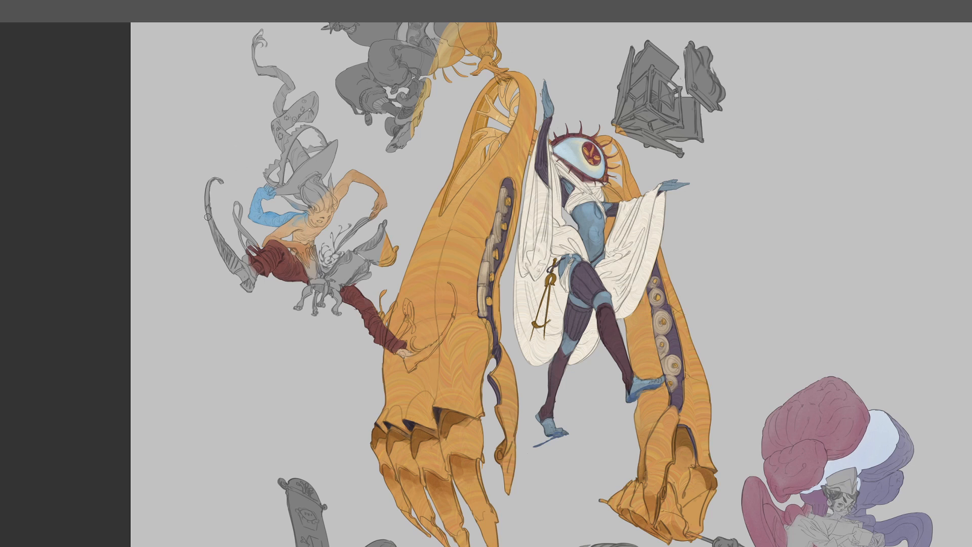
Try a dark teal base colour on the long curled shoe of the hat-wearing figure's bent leg
{"action": "mouse_move", "coordinate": [207, 217]}
{"action": "left_mouse_down"}
{"action": "mouse_move", "coordinate": [251, 289]}
{"action": "mouse_move", "coordinate": [241, 277]}
{"action": "left_mouse_up"}
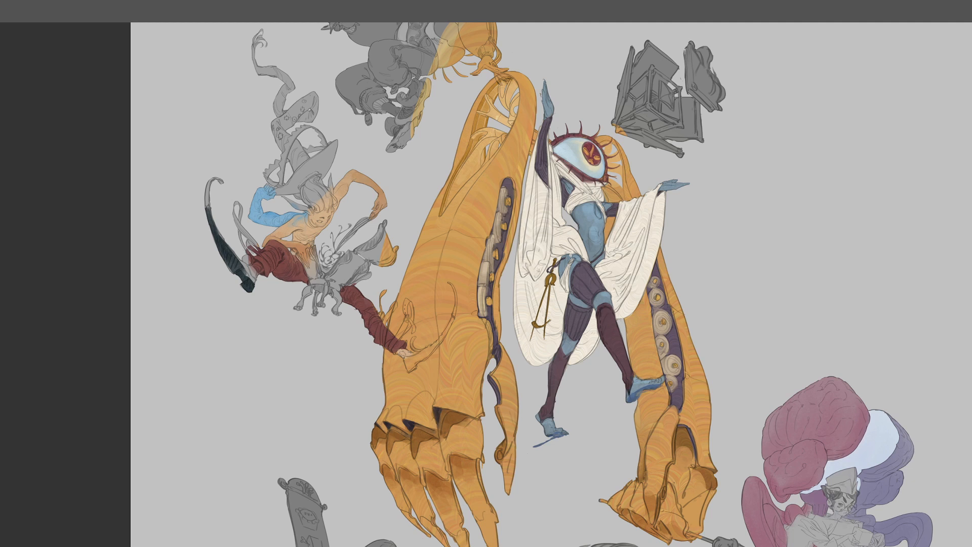
{"action": "left_click_drag", "start_coordinate": [447, 396], "coordinate": [449, 400]}
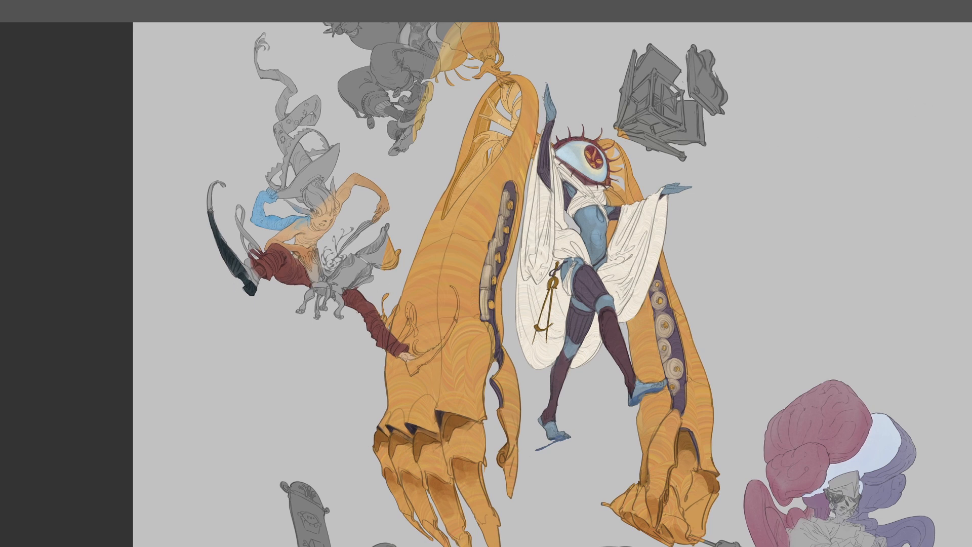
{"action": "mouse_move", "coordinate": [220, 228]}
{"action": "left_mouse_down"}
{"action": "mouse_move", "coordinate": [230, 265]}
{"action": "mouse_move", "coordinate": [207, 208]}
{"action": "mouse_move", "coordinate": [231, 269]}
{"action": "mouse_move", "coordinate": [258, 294]}
{"action": "mouse_move", "coordinate": [247, 272]}
{"action": "left_mouse_up"}
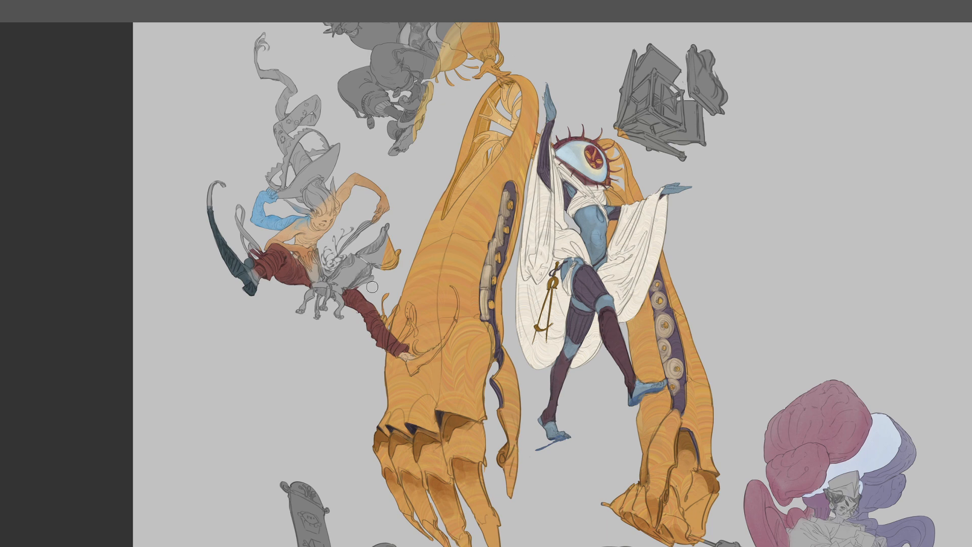
{"action": "left_click_drag", "start_coordinate": [269, 224], "coordinate": [284, 274]}
{"action": "mouse_move", "coordinate": [259, 329]}
{"action": "left_mouse_down"}
{"action": "mouse_move", "coordinate": [305, 249]}
{"action": "mouse_move", "coordinate": [305, 264]}
{"action": "left_mouse_up"}
Paint the bent leg's curled shoe dark purple, sampled from the one-eyed figure's stocking
{"action": "left_click", "coordinate": [333, 254], "text": "alt"}
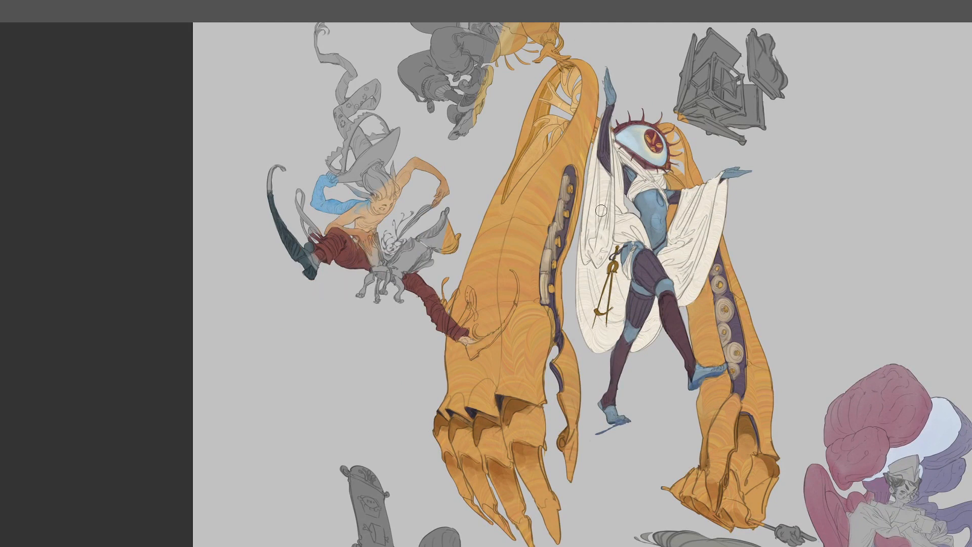
{"action": "left_click", "coordinate": [677, 316], "text": "alt"}
{"action": "mouse_move", "coordinate": [270, 188]}
{"action": "left_mouse_down"}
{"action": "mouse_move", "coordinate": [316, 282]}
{"action": "mouse_move", "coordinate": [292, 244]}
{"action": "mouse_move", "coordinate": [310, 269]}
{"action": "left_mouse_up"}
{"action": "left_click", "coordinate": [369, 213], "text": "alt"}
{"action": "scroll", "coordinate": [491, 290], "scroll_direction": "up", "scroll_amount": 1}
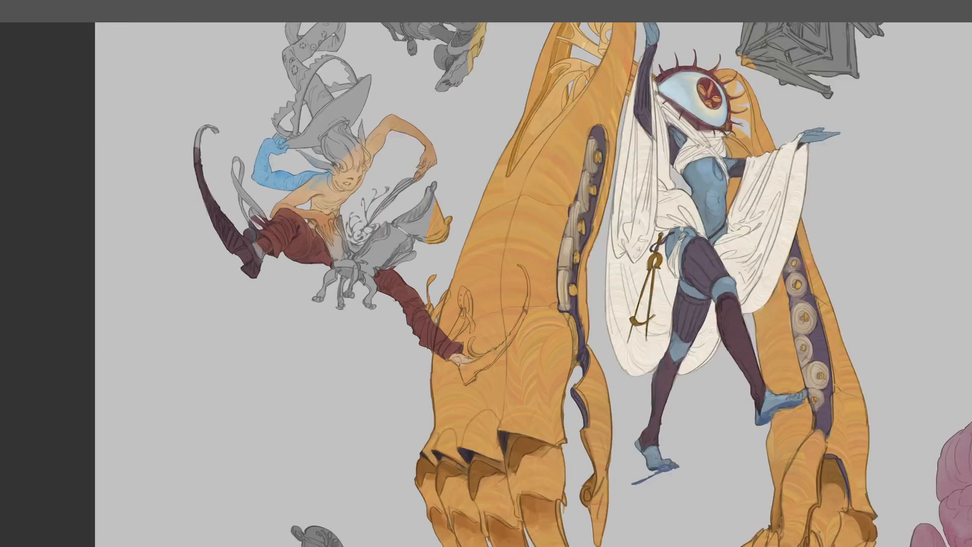
Paint the bent leg's bare ankle in skin colour and the outstretched leg's curled shoe dark purple
{"action": "mouse_move", "coordinate": [257, 253]}
{"action": "left_mouse_down"}
{"action": "mouse_move", "coordinate": [263, 240]}
{"action": "mouse_move", "coordinate": [263, 252]}
{"action": "left_mouse_up"}
{"action": "left_click", "coordinate": [242, 240], "text": "alt"}
{"action": "mouse_move", "coordinate": [466, 372]}
{"action": "left_mouse_down"}
{"action": "mouse_move", "coordinate": [470, 382]}
{"action": "mouse_move", "coordinate": [466, 368]}
{"action": "mouse_move", "coordinate": [481, 364]}
{"action": "mouse_move", "coordinate": [479, 373]}
{"action": "mouse_move", "coordinate": [526, 314]}
{"action": "mouse_move", "coordinate": [509, 316]}
{"action": "mouse_move", "coordinate": [509, 338]}
{"action": "left_mouse_up"}
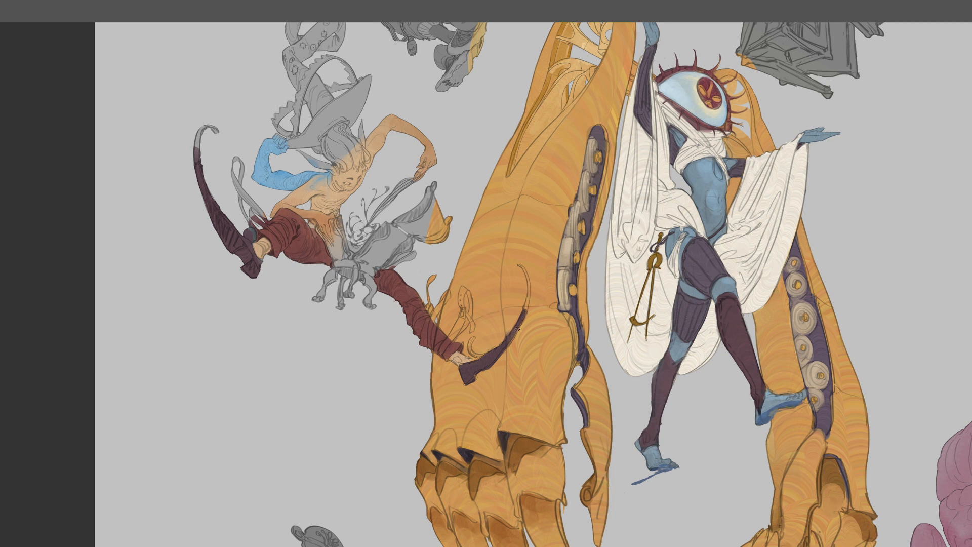
{"action": "left_click_drag", "start_coordinate": [523, 317], "coordinate": [516, 328]}
{"action": "mouse_move", "coordinate": [474, 339]}
{"action": "left_mouse_down"}
{"action": "mouse_move", "coordinate": [471, 353]}
{"action": "mouse_move", "coordinate": [487, 352]}
{"action": "left_mouse_up"}
Paint the curled tips of both shoes golden orange, sampled from the giant orange hand
{"action": "left_click", "coordinate": [506, 428], "text": "alt"}
{"action": "mouse_move", "coordinate": [198, 141]}
{"action": "left_mouse_down"}
{"action": "mouse_move", "coordinate": [195, 158]}
{"action": "mouse_move", "coordinate": [206, 127]}
{"action": "mouse_move", "coordinate": [216, 133]}
{"action": "left_mouse_up"}
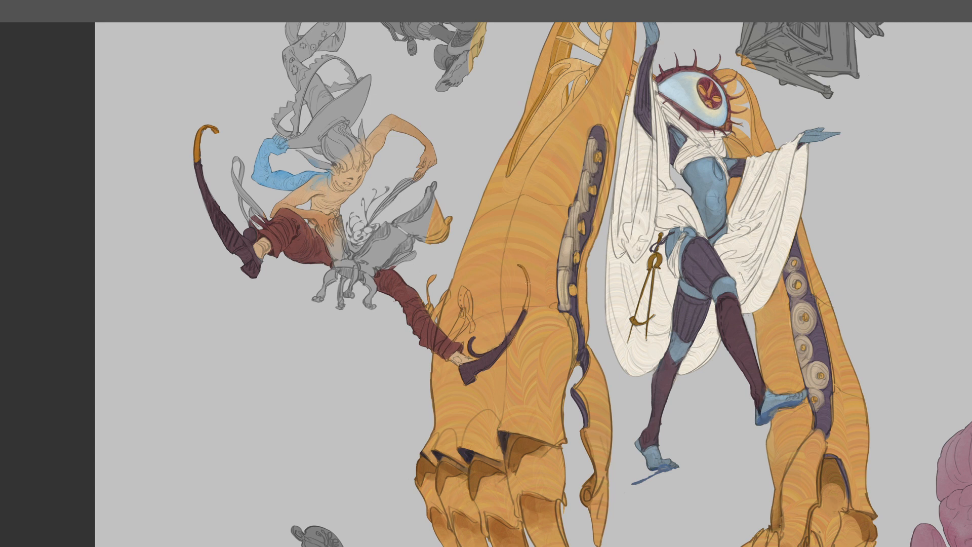
{"action": "left_click_drag", "start_coordinate": [529, 287], "coordinate": [526, 308]}
{"action": "left_click", "coordinate": [481, 379], "text": "alt"}
{"action": "left_click_drag", "start_coordinate": [728, 114], "coordinate": [747, 137]}
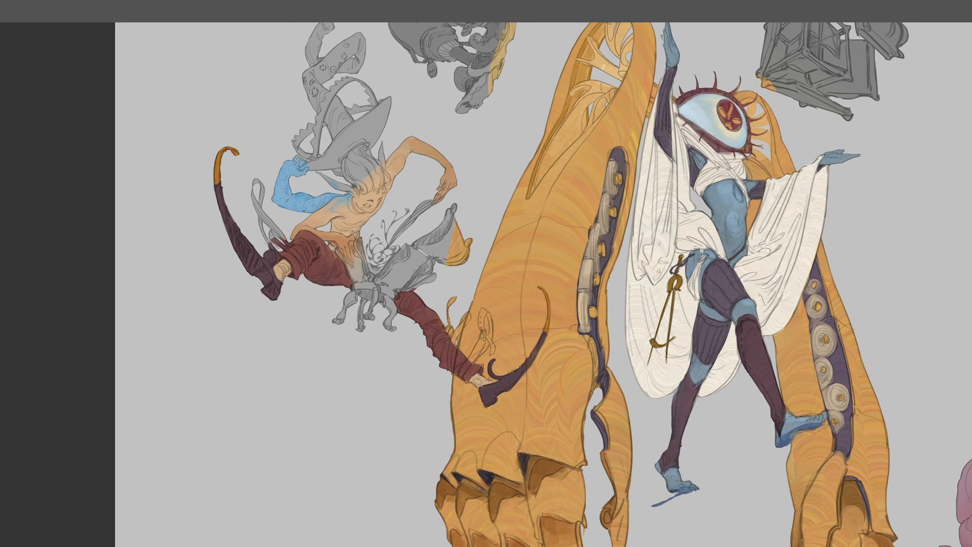
Paint the looping straps around both of the hat-wearing figure's lower legs dark brown
{"action": "left_click", "coordinate": [279, 255], "text": "alt"}
{"action": "mouse_move", "coordinate": [256, 195]}
{"action": "left_mouse_down"}
{"action": "mouse_move", "coordinate": [271, 219]}
{"action": "mouse_move", "coordinate": [251, 179]}
{"action": "mouse_move", "coordinate": [256, 218]}
{"action": "mouse_move", "coordinate": [285, 239]}
{"action": "left_mouse_up"}
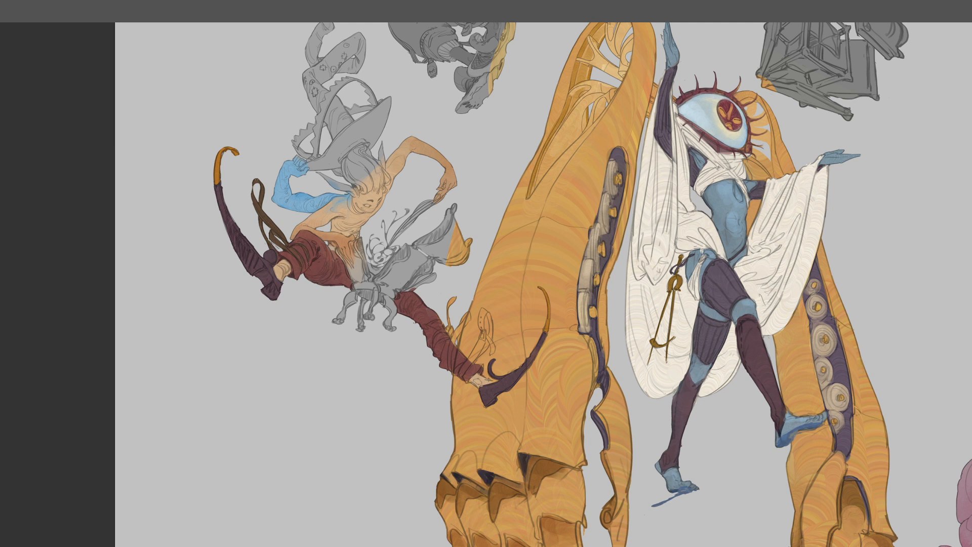
{"action": "mouse_move", "coordinate": [466, 363]}
{"action": "left_mouse_down"}
{"action": "mouse_move", "coordinate": [481, 344]}
{"action": "mouse_move", "coordinate": [483, 308]}
{"action": "mouse_move", "coordinate": [486, 316]}
{"action": "mouse_move", "coordinate": [481, 354]}
{"action": "mouse_move", "coordinate": [491, 338]}
{"action": "mouse_move", "coordinate": [470, 315]}
{"action": "mouse_move", "coordinate": [454, 341]}
{"action": "mouse_move", "coordinate": [450, 306]}
{"action": "left_mouse_up"}
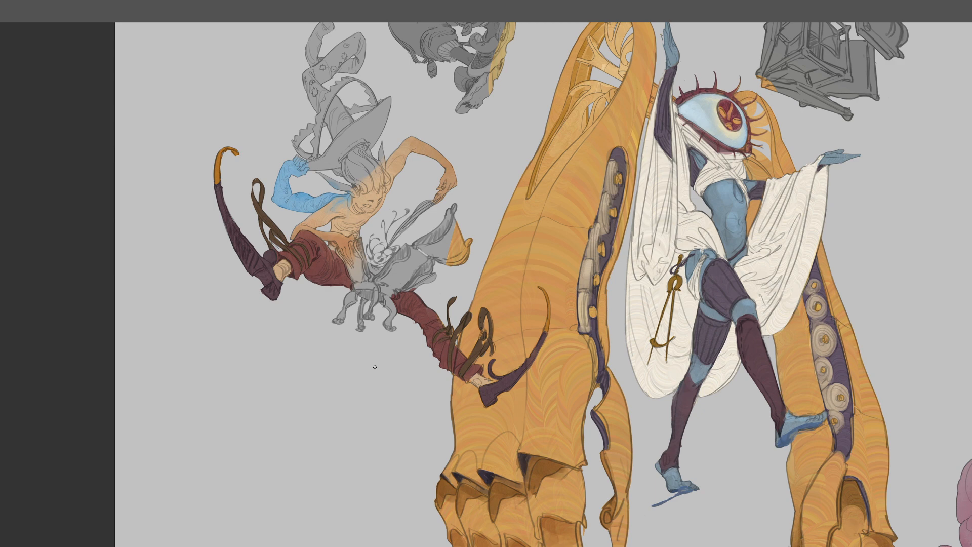
{"action": "left_click_drag", "start_coordinate": [410, 330], "coordinate": [424, 364]}
Tint the small ball and the ankle opening of the bent leg's shoe bluish purple
{"action": "key", "text": "ctrl+minus"}
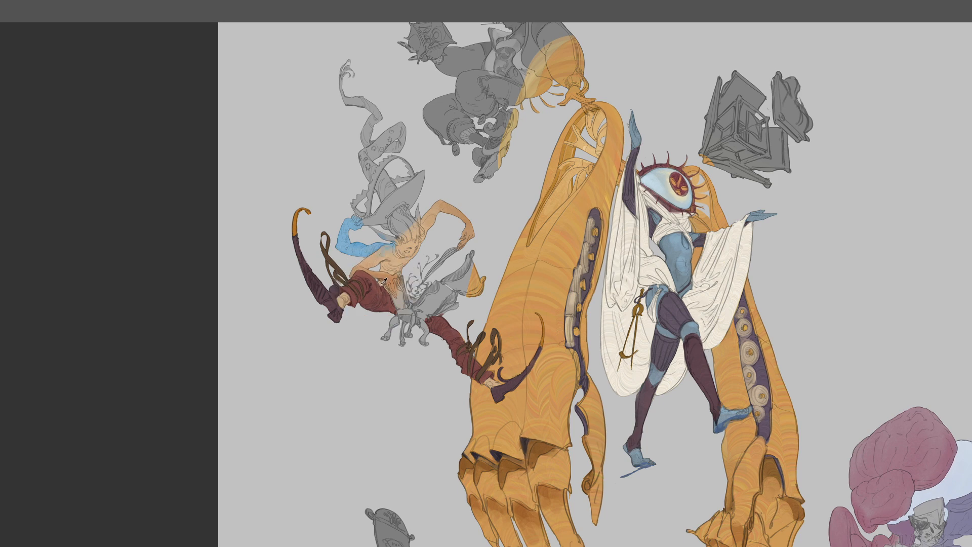
{"action": "key", "text": "ctrl+plus"}
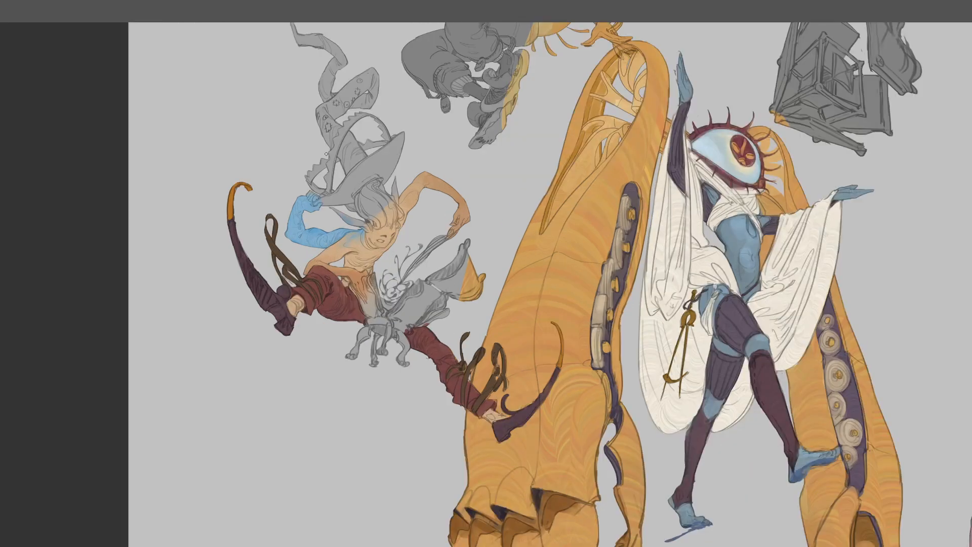
{"action": "left_click", "coordinate": [271, 290]}
{"action": "left_click", "coordinate": [283, 292]}
{"action": "mouse_move", "coordinate": [277, 293]}
{"action": "left_mouse_down"}
{"action": "mouse_move", "coordinate": [296, 326]}
{"action": "mouse_move", "coordinate": [285, 293]}
{"action": "left_mouse_up"}
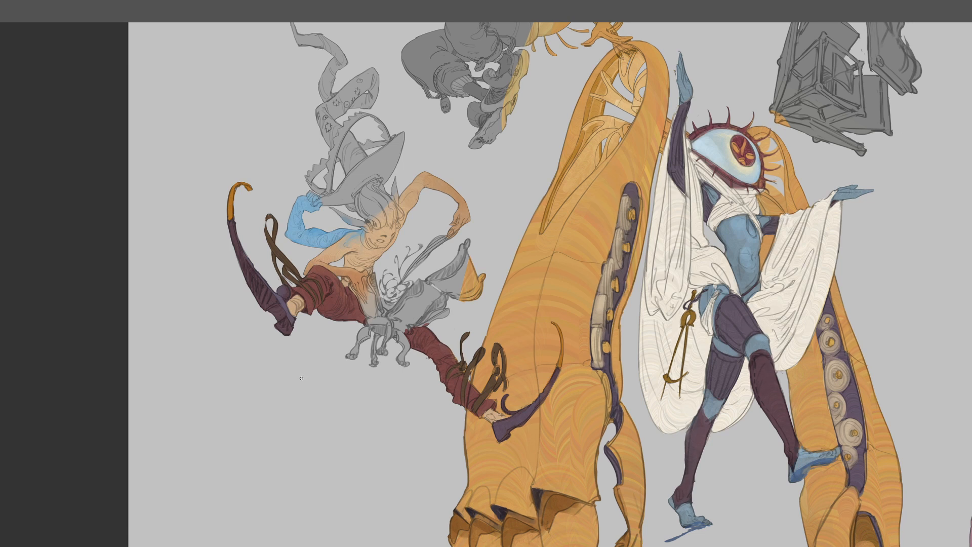
{"action": "left_click_drag", "start_coordinate": [289, 399], "coordinate": [286, 414]}
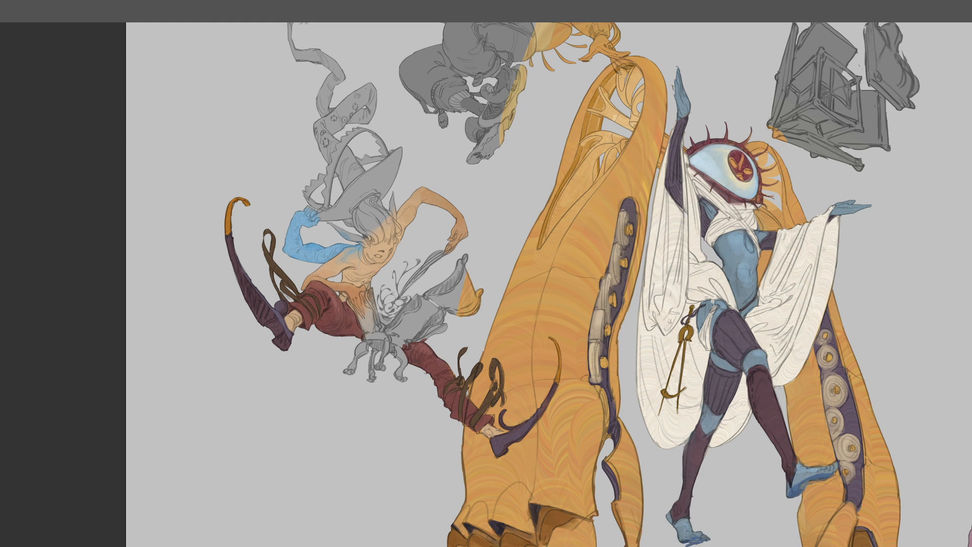
Try a pale white base colour on the hat-wearing figure's hair
{"action": "left_click", "coordinate": [332, 310], "text": "alt"}
{"action": "left_click", "coordinate": [295, 289], "text": "alt"}
{"action": "left_click_drag", "start_coordinate": [388, 190], "coordinate": [385, 210]}
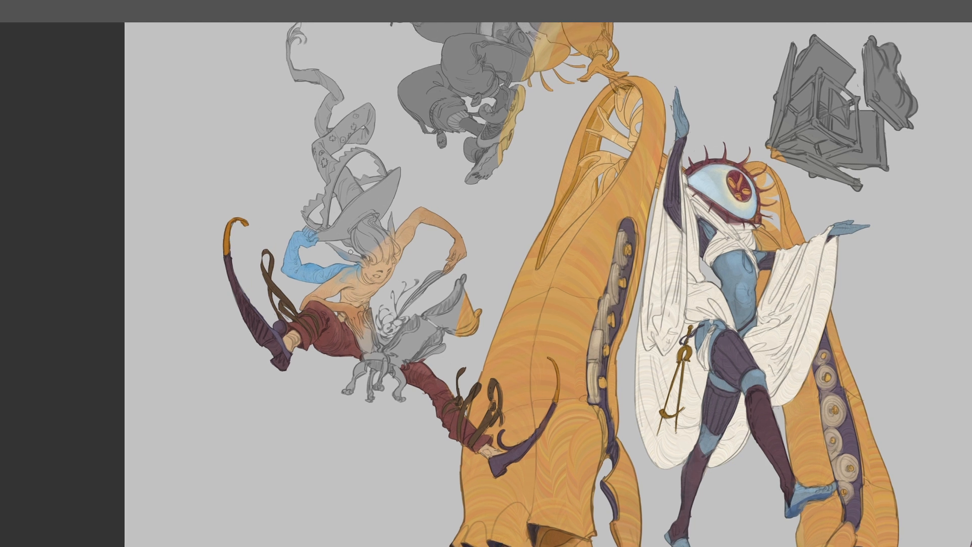
{"action": "left_click", "coordinate": [372, 244], "text": "alt"}
{"action": "mouse_move", "coordinate": [360, 242]}
{"action": "left_mouse_down"}
{"action": "mouse_move", "coordinate": [366, 229]}
{"action": "mouse_move", "coordinate": [389, 246]}
{"action": "mouse_move", "coordinate": [359, 229]}
{"action": "mouse_move", "coordinate": [382, 233]}
{"action": "left_mouse_up"}
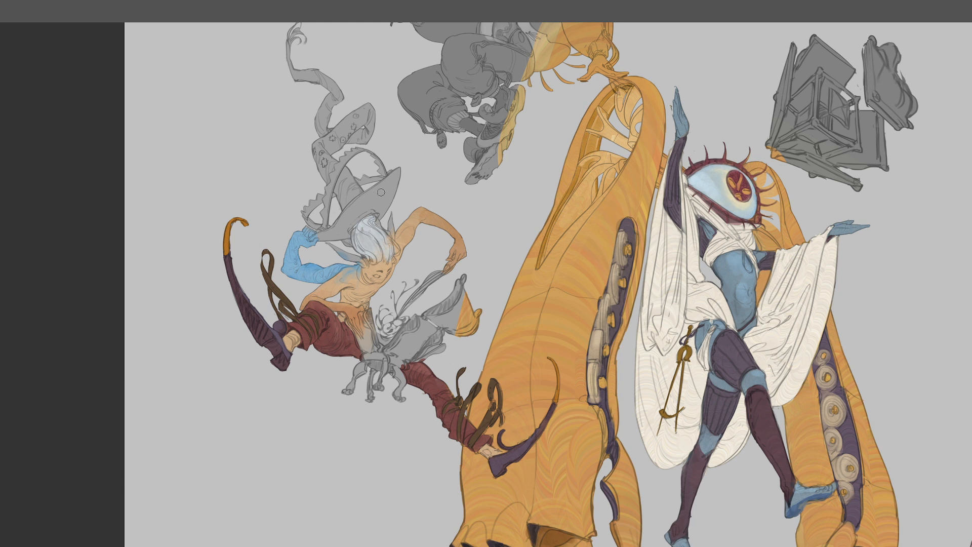
Paint the hat-wearing figure's hair bright orange and repeat the orange on the tuft at the hat's tip
{"action": "left_click", "coordinate": [353, 302], "text": "alt"}
{"action": "left_click_drag", "start_coordinate": [361, 231], "coordinate": [384, 256]}
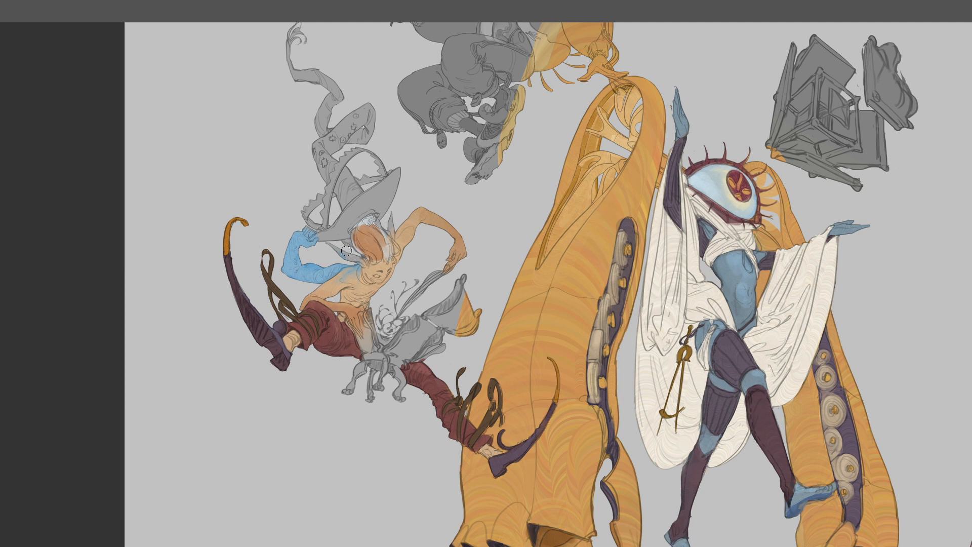
{"action": "mouse_move", "coordinate": [359, 233]}
{"action": "left_mouse_down"}
{"action": "mouse_move", "coordinate": [362, 225]}
{"action": "mouse_move", "coordinate": [384, 253]}
{"action": "mouse_move", "coordinate": [382, 245]}
{"action": "left_mouse_up"}
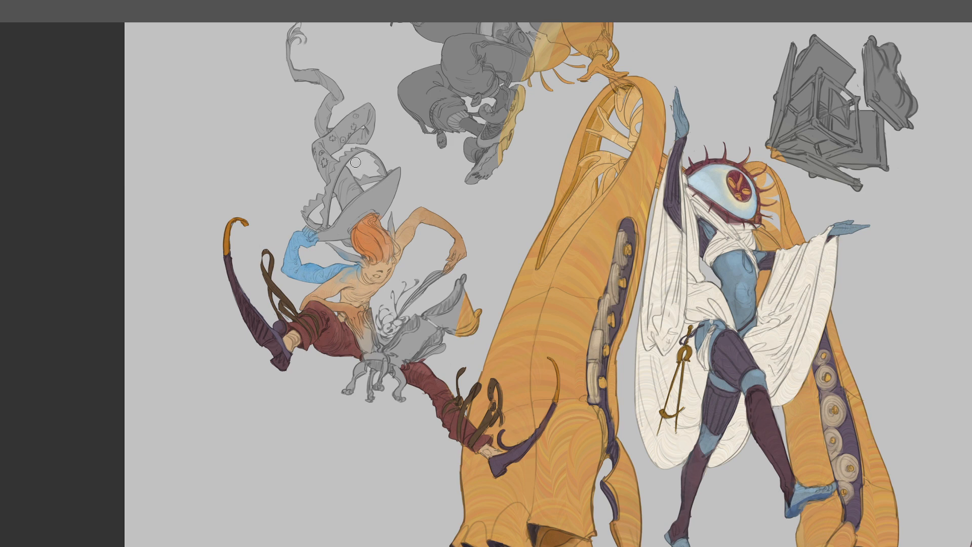
{"action": "left_click_drag", "start_coordinate": [331, 118], "coordinate": [341, 186]}
{"action": "left_click_drag", "start_coordinate": [312, 101], "coordinate": [303, 108]}
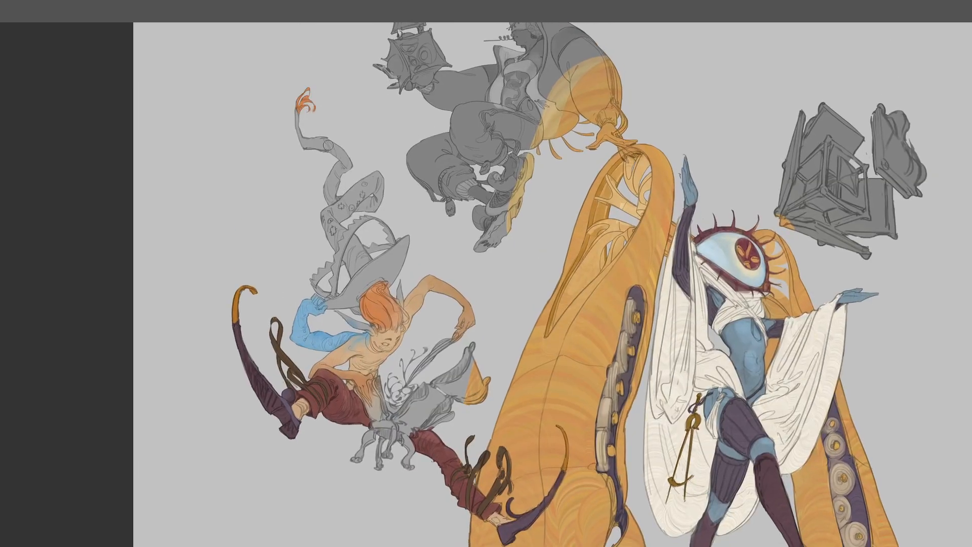
Paint the hat's long winding crown dark maroon, sampled from the figure's trousers
{"action": "mouse_move", "coordinate": [371, 263]}
{"action": "left_mouse_down"}
{"action": "mouse_move", "coordinate": [375, 199]}
{"action": "mouse_move", "coordinate": [370, 210]}
{"action": "left_mouse_up"}
{"action": "left_click", "coordinate": [345, 353], "text": "alt"}
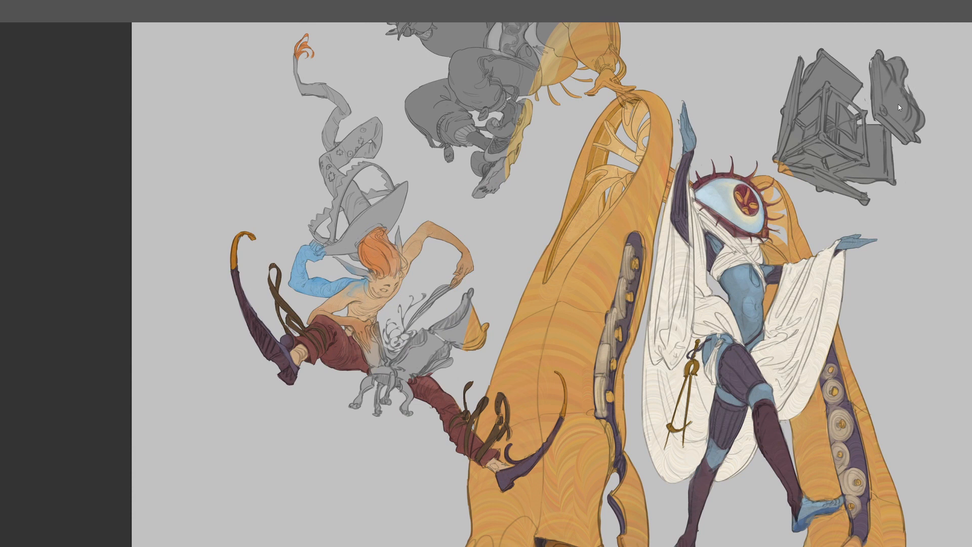
{"action": "mouse_move", "coordinate": [346, 216]}
{"action": "left_mouse_down"}
{"action": "mouse_move", "coordinate": [356, 193]}
{"action": "mouse_move", "coordinate": [353, 210]}
{"action": "mouse_move", "coordinate": [333, 171]}
{"action": "mouse_move", "coordinate": [326, 189]}
{"action": "mouse_move", "coordinate": [336, 171]}
{"action": "mouse_move", "coordinate": [320, 171]}
{"action": "mouse_move", "coordinate": [355, 146]}
{"action": "mouse_move", "coordinate": [378, 147]}
{"action": "mouse_move", "coordinate": [287, 94]}
{"action": "mouse_move", "coordinate": [294, 56]}
{"action": "left_mouse_up"}
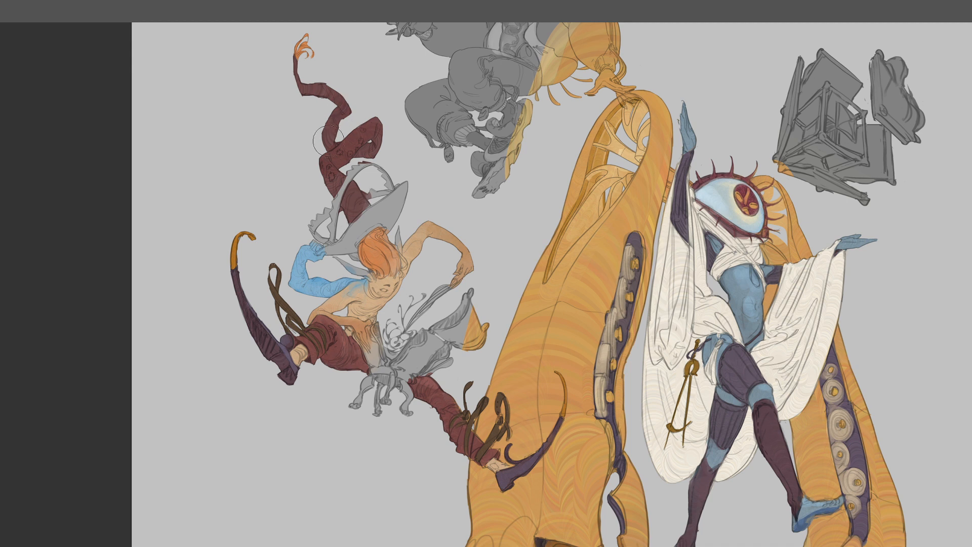
Vary the hat crown's maroon with a smaller brush, deepening it towards purple and warming one bend
{"action": "key", "text": "bracketleft"}
{"action": "key", "text": "bracketleft"}
{"action": "key", "text": "bracketleft"}
{"action": "key", "text": "bracketleft"}
{"action": "key", "text": "bracketleft"}
{"action": "key", "text": "bracketleft"}
{"action": "mouse_move", "coordinate": [346, 224]}
{"action": "left_mouse_down"}
{"action": "mouse_move", "coordinate": [372, 200]}
{"action": "mouse_move", "coordinate": [351, 224]}
{"action": "left_mouse_up"}
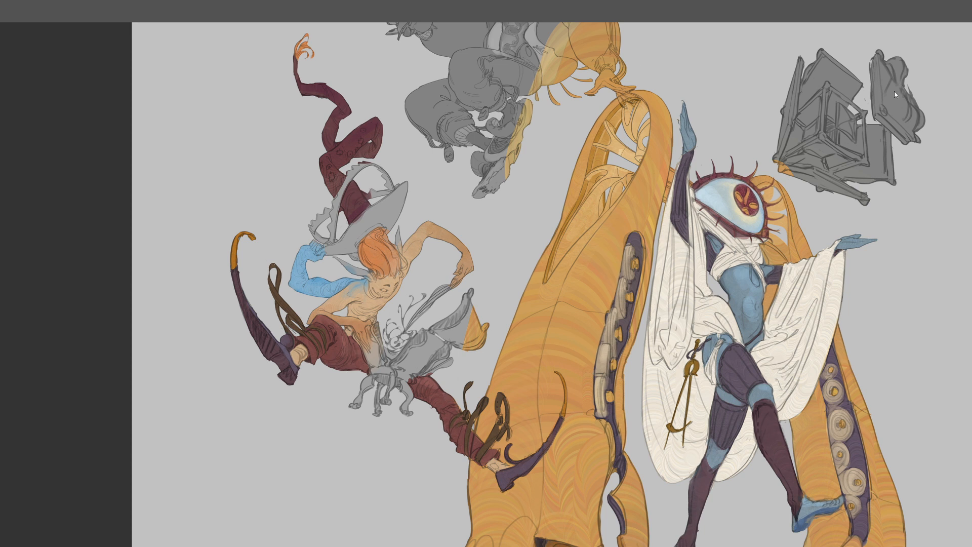
{"action": "left_click_drag", "start_coordinate": [337, 145], "coordinate": [332, 112]}
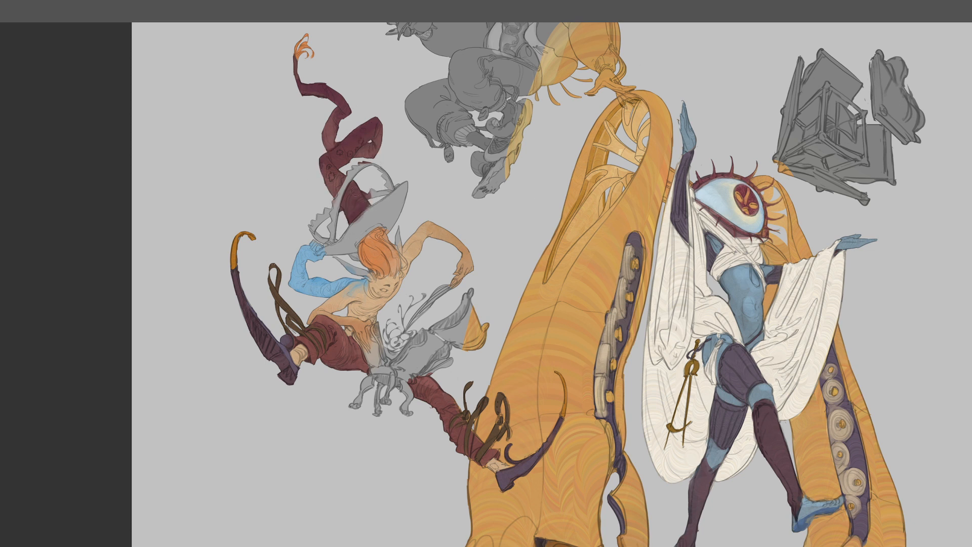
Paint the toothed metal trap around the hat dark grey with a few lighter grey highlights
{"action": "mouse_move", "coordinate": [320, 218]}
{"action": "left_mouse_down"}
{"action": "mouse_move", "coordinate": [335, 238]}
{"action": "mouse_move", "coordinate": [326, 243]}
{"action": "mouse_move", "coordinate": [332, 217]}
{"action": "mouse_move", "coordinate": [316, 221]}
{"action": "mouse_move", "coordinate": [333, 219]}
{"action": "mouse_move", "coordinate": [337, 201]}
{"action": "mouse_move", "coordinate": [338, 216]}
{"action": "mouse_move", "coordinate": [345, 179]}
{"action": "mouse_move", "coordinate": [363, 163]}
{"action": "mouse_move", "coordinate": [351, 178]}
{"action": "mouse_move", "coordinate": [373, 165]}
{"action": "mouse_move", "coordinate": [385, 182]}
{"action": "mouse_move", "coordinate": [399, 183]}
{"action": "mouse_move", "coordinate": [367, 194]}
{"action": "left_mouse_up"}
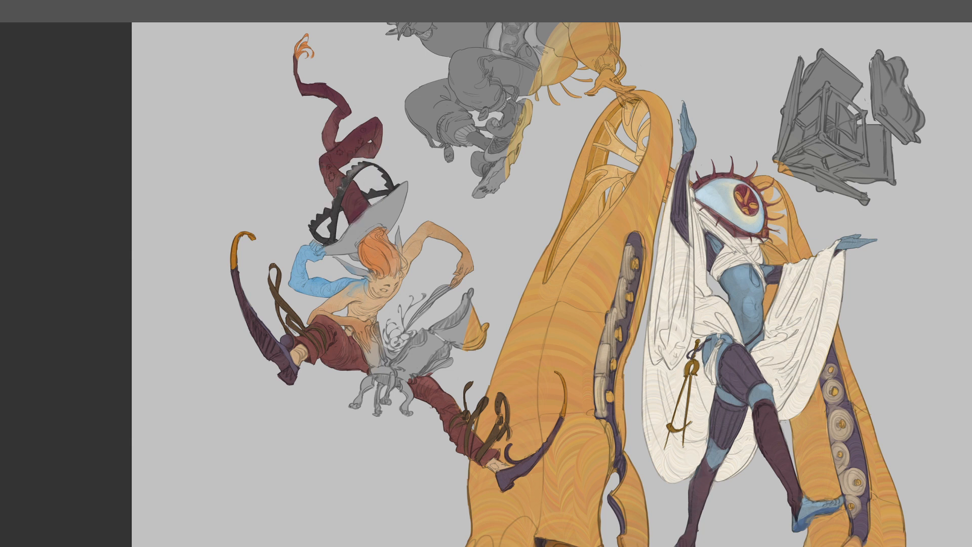
{"action": "left_click", "coordinate": [357, 168], "text": "alt"}
{"action": "left_click", "coordinate": [341, 189], "text": "alt"}
{"action": "left_click", "coordinate": [363, 165], "text": "alt"}
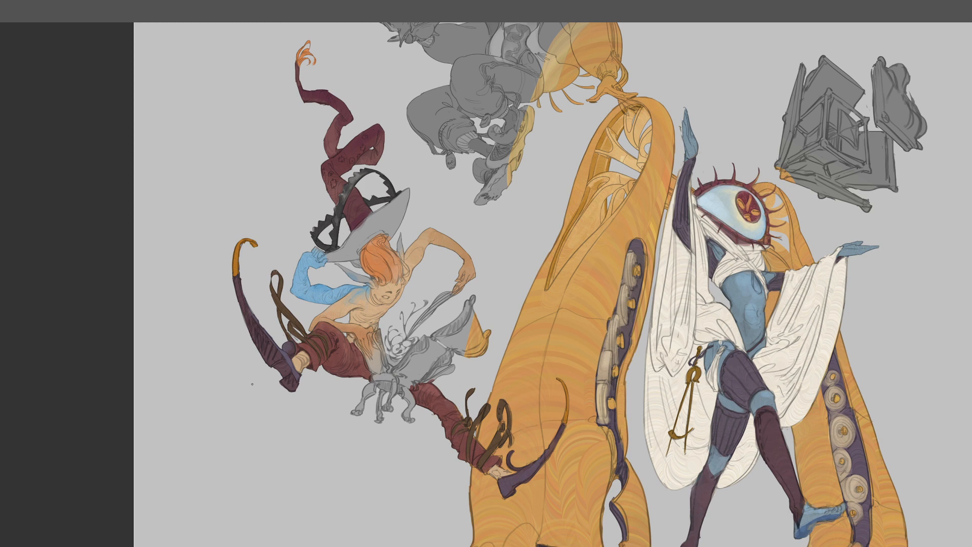
Review the hat-wearing figure's shoe, strap, hair and hat colours against the giant hands and one-eyed figure
{"action": "key", "text": "ctrl+minus"}
{"action": "key", "text": "ctrl+plus"}
{"action": "left_click_drag", "start_coordinate": [408, 327], "coordinate": [411, 312]}
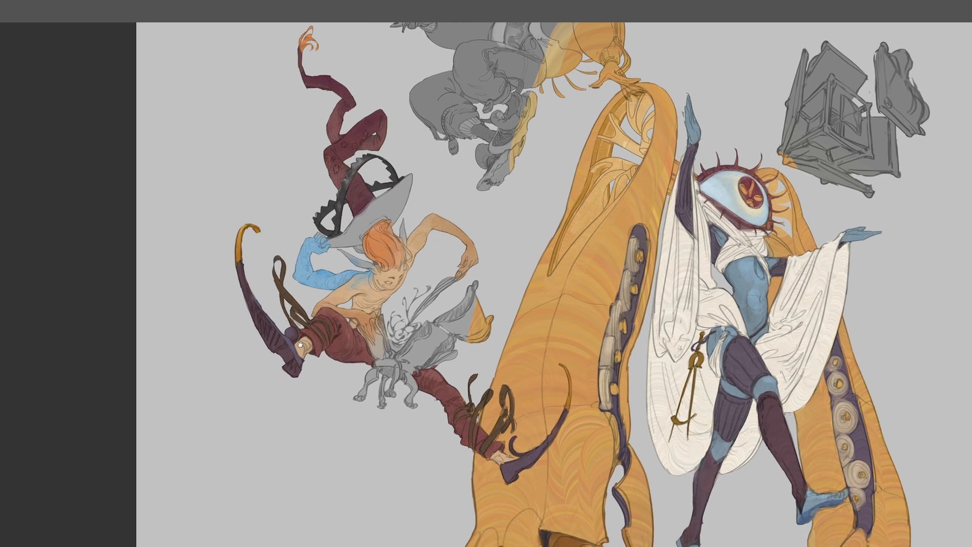
{"action": "left_click_drag", "start_coordinate": [278, 318], "coordinate": [275, 312]}
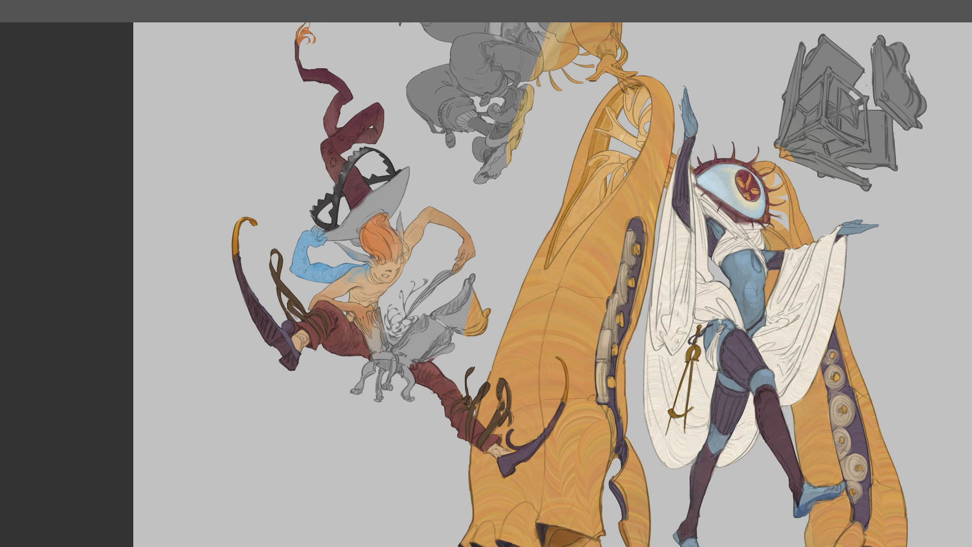
{"action": "left_click_drag", "start_coordinate": [519, 323], "coordinate": [516, 303]}
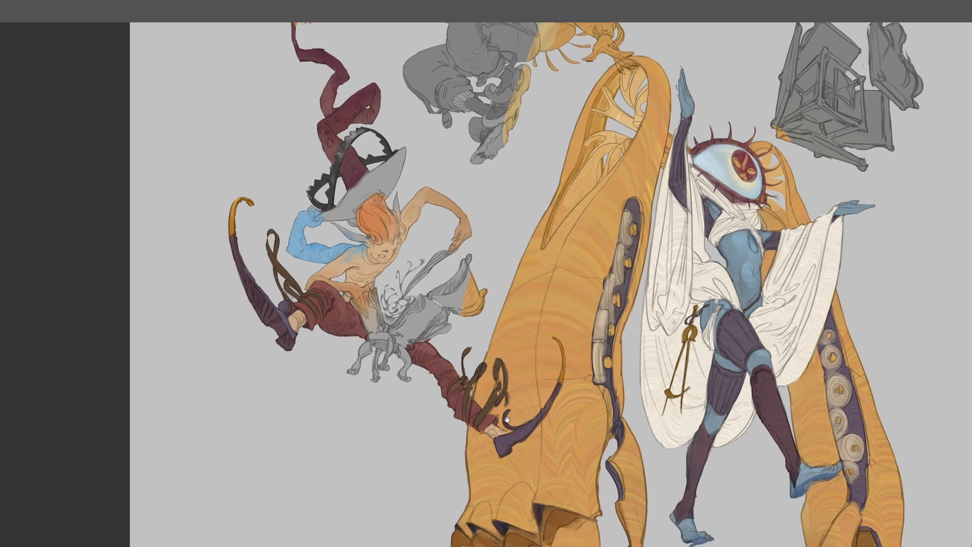
{"action": "left_click_drag", "start_coordinate": [507, 400], "coordinate": [499, 365]}
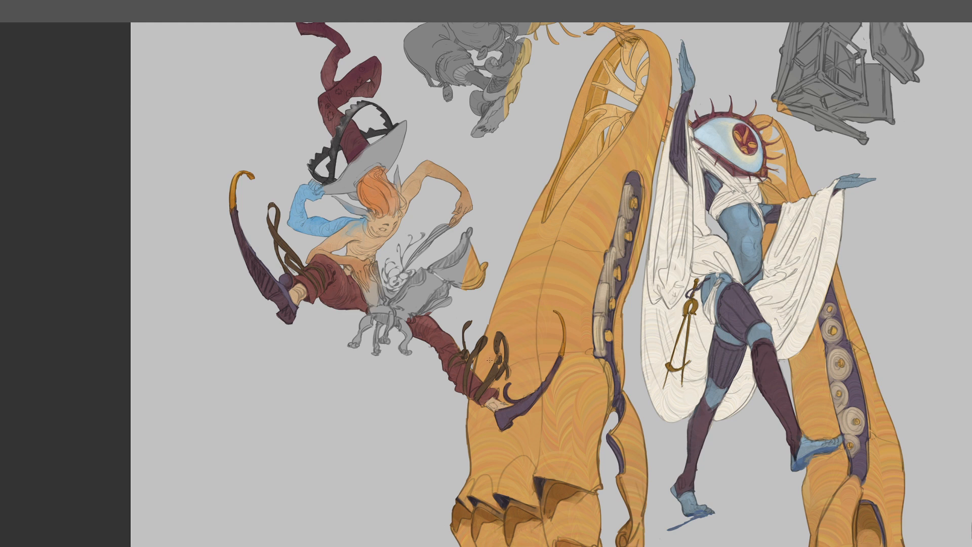
{"action": "left_click_drag", "start_coordinate": [485, 315], "coordinate": [482, 329]}
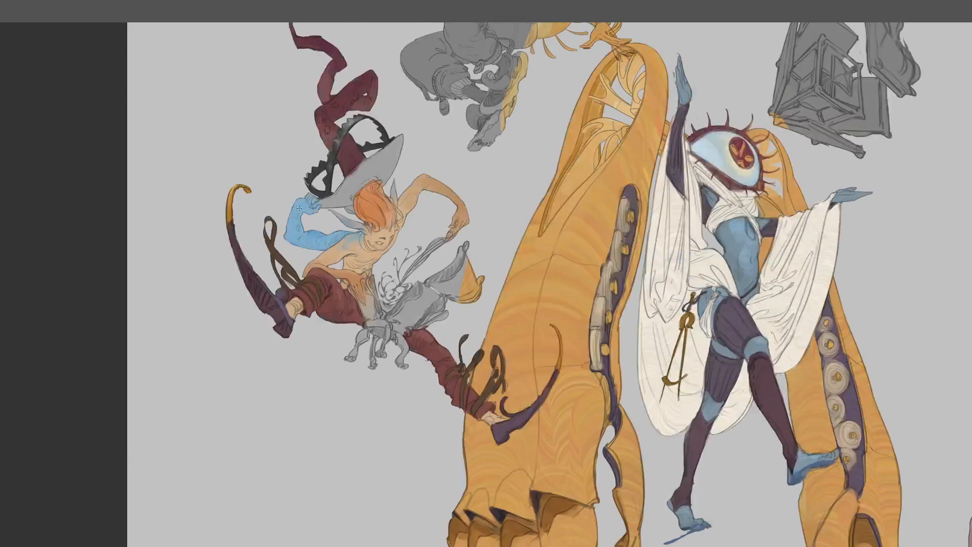
{"action": "left_click_drag", "start_coordinate": [347, 275], "coordinate": [388, 290]}
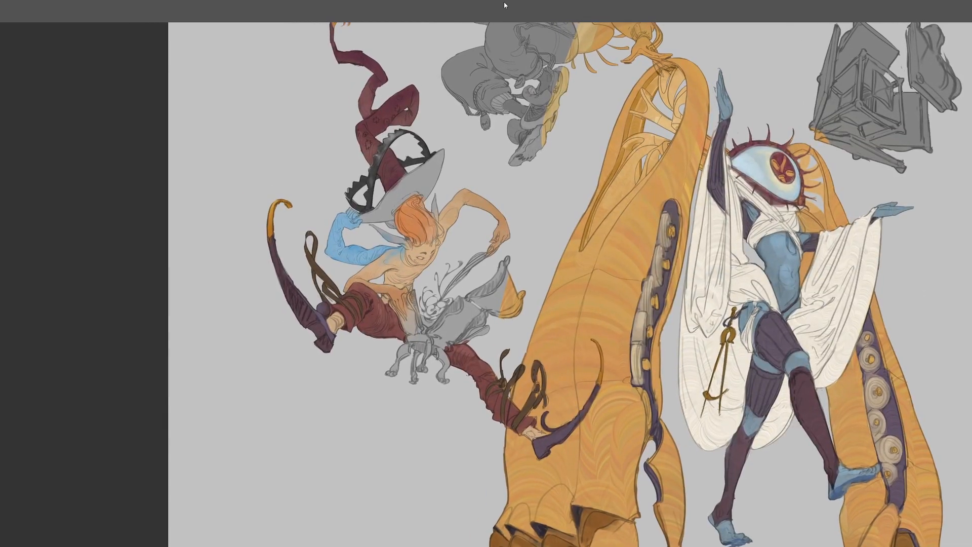
Rotate the canvas and paint the hat's wide brim dark purple, sampled from the curled shoe, filling it to its edges
{"action": "key", "text": "ctrl+plus"}
{"action": "left_click_drag", "start_coordinate": [345, 169], "coordinate": [400, 217]}
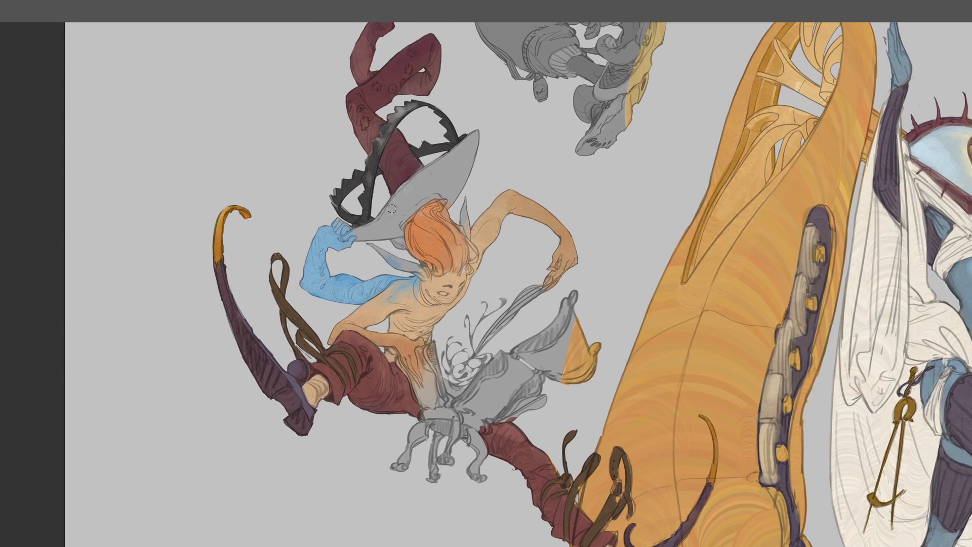
{"action": "key", "text": "ctrl+minus"}
{"action": "key", "text": "r"}
{"action": "left_click_drag", "start_coordinate": [534, 206], "coordinate": [401, 143]}
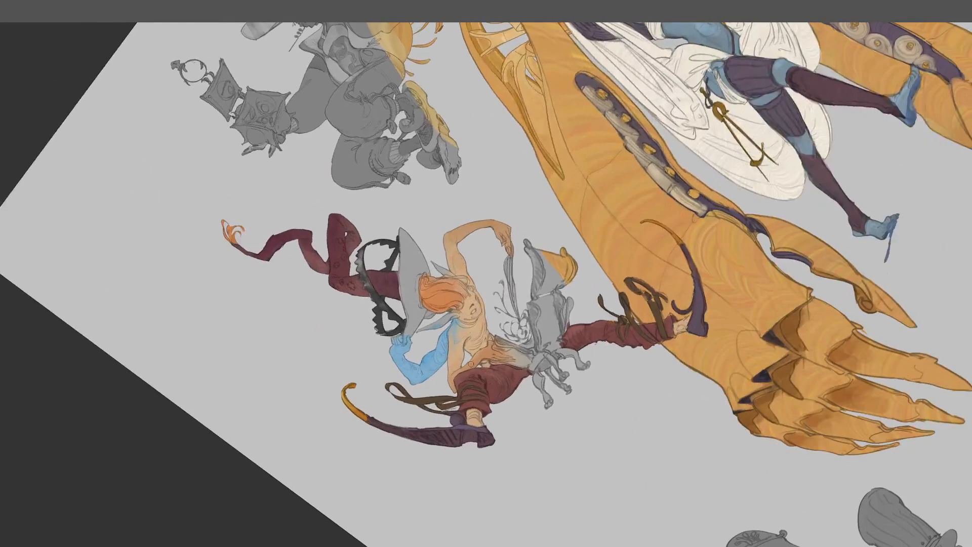
{"action": "left_click", "coordinate": [469, 429], "text": "alt"}
{"action": "mouse_move", "coordinate": [393, 249]}
{"action": "left_mouse_down"}
{"action": "mouse_move", "coordinate": [409, 287]}
{"action": "mouse_move", "coordinate": [412, 251]}
{"action": "mouse_move", "coordinate": [430, 271]}
{"action": "mouse_move", "coordinate": [406, 262]}
{"action": "mouse_move", "coordinate": [405, 300]}
{"action": "mouse_move", "coordinate": [404, 254]}
{"action": "mouse_move", "coordinate": [409, 332]}
{"action": "left_mouse_up"}
{"action": "key", "text": "ctrl+plus"}
{"action": "key", "text": "ctrl+plus"}
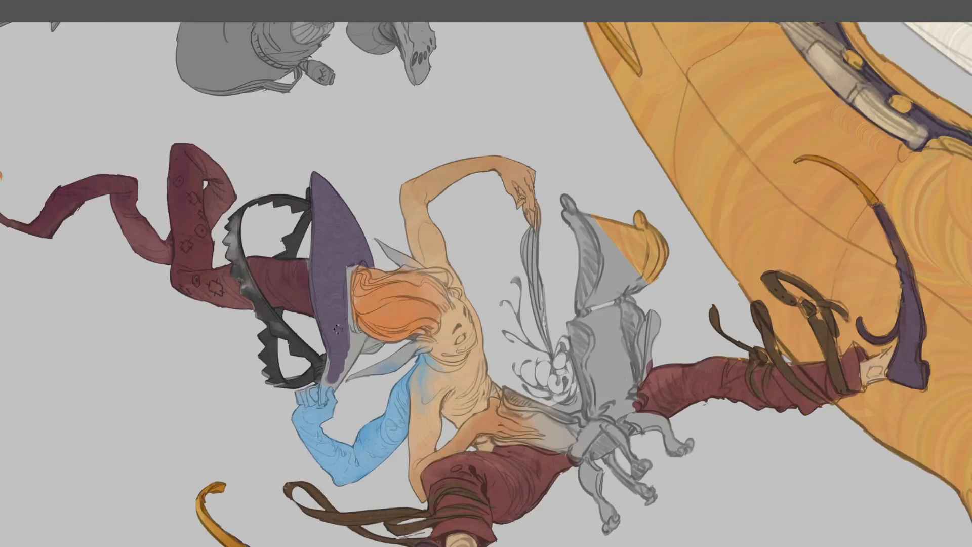
{"action": "mouse_move", "coordinate": [333, 367]}
{"action": "left_mouse_down"}
{"action": "mouse_move", "coordinate": [321, 403]}
{"action": "mouse_move", "coordinate": [328, 367]}
{"action": "mouse_move", "coordinate": [323, 392]}
{"action": "mouse_move", "coordinate": [351, 369]}
{"action": "mouse_move", "coordinate": [342, 375]}
{"action": "mouse_move", "coordinate": [363, 338]}
{"action": "mouse_move", "coordinate": [350, 270]}
{"action": "mouse_move", "coordinate": [345, 310]}
{"action": "mouse_move", "coordinate": [354, 262]}
{"action": "mouse_move", "coordinate": [348, 292]}
{"action": "left_mouse_up"}
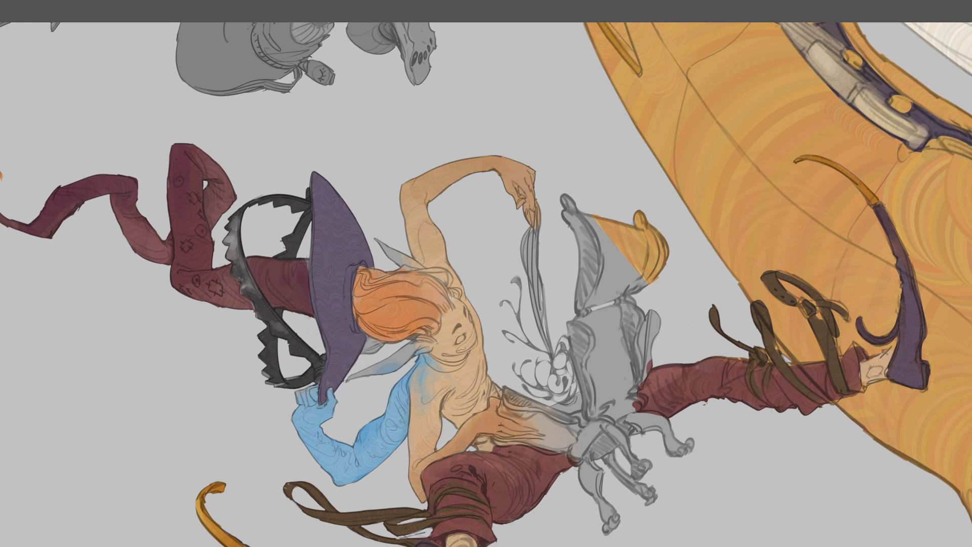
Rotate the canvas back and refine the hat brim's dark purple with subtle tonal variation, sampling colour from the hat
{"action": "mouse_move", "coordinate": [335, 234]}
{"action": "left_mouse_down"}
{"action": "mouse_move", "coordinate": [333, 342]}
{"action": "mouse_move", "coordinate": [330, 284]}
{"action": "mouse_move", "coordinate": [345, 365]}
{"action": "left_mouse_up"}
{"action": "left_click_drag", "start_coordinate": [306, 256], "coordinate": [305, 266]}
{"action": "key", "text": "Escape"}
{"action": "left_click_drag", "start_coordinate": [406, 174], "coordinate": [431, 242]}
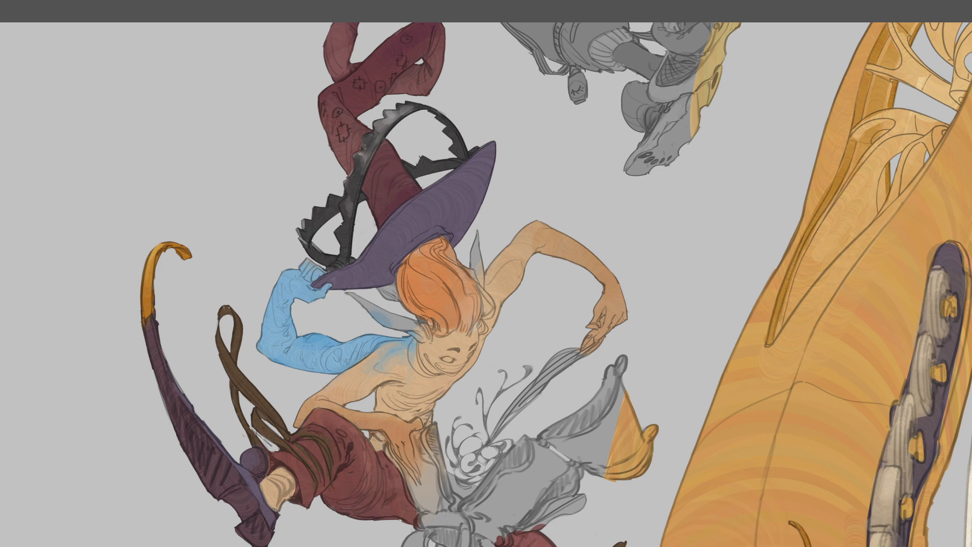
{"action": "mouse_move", "coordinate": [450, 227]}
{"action": "left_mouse_down"}
{"action": "mouse_move", "coordinate": [480, 268]}
{"action": "mouse_move", "coordinate": [510, 226]}
{"action": "left_mouse_up"}
{"action": "key", "text": "ctrl+minus"}
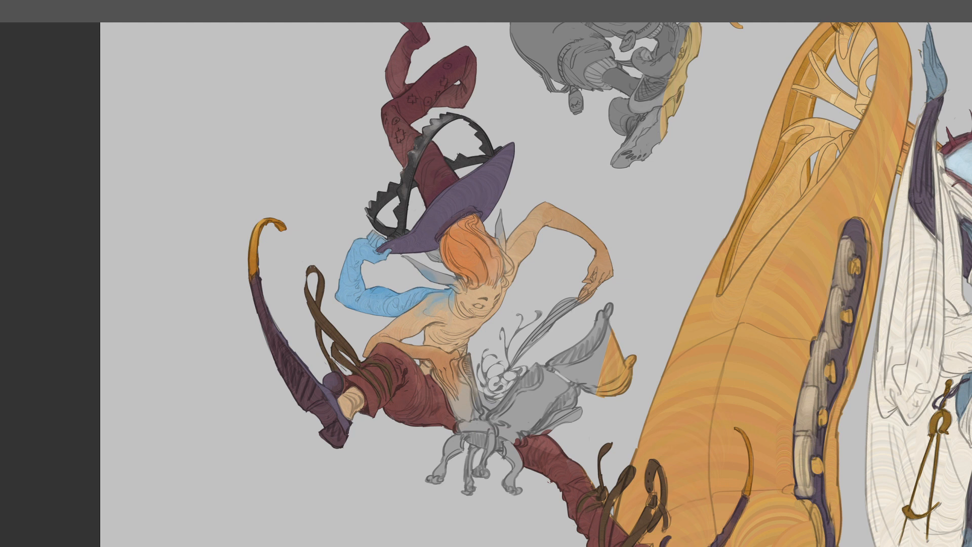
{"action": "left_click", "coordinate": [443, 180], "text": "alt"}
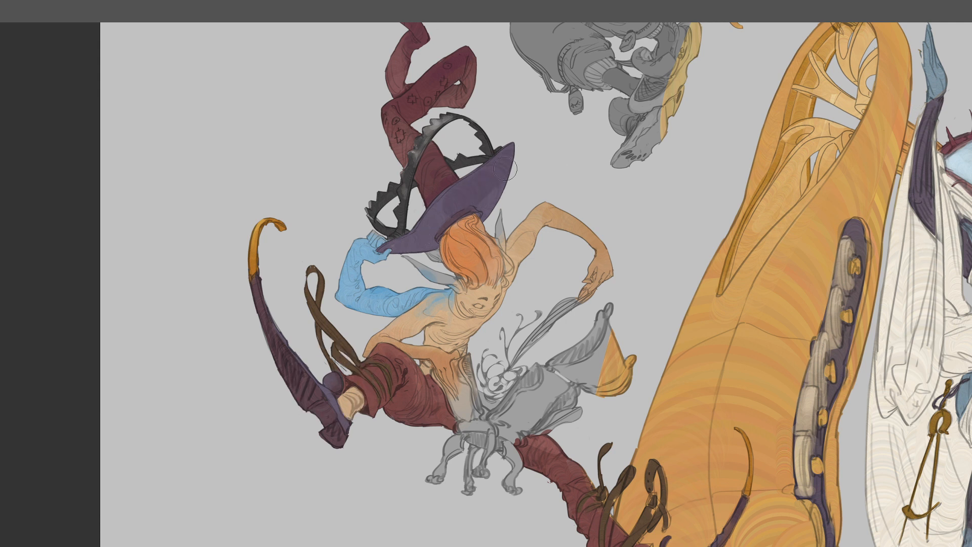
{"action": "key", "text": "r"}
{"action": "left_click_drag", "start_coordinate": [554, 208], "coordinate": [522, 236]}
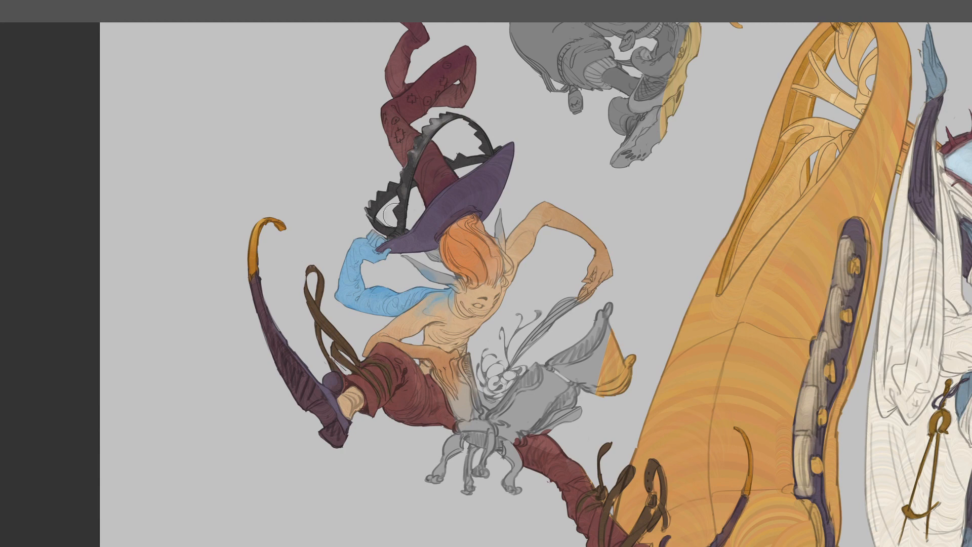
Paint the hat-wearing figure's grey pointed ears orange and warm the skin tone of the raised arm
{"action": "key", "text": "b"}
{"action": "left_click_drag", "start_coordinate": [471, 260], "coordinate": [461, 197]}
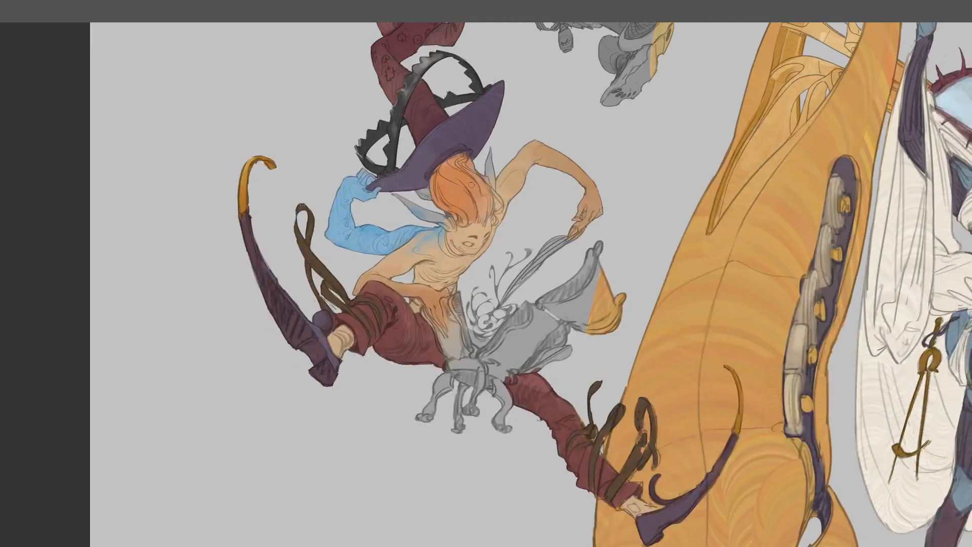
{"action": "mouse_move", "coordinate": [497, 167]}
{"action": "left_mouse_down"}
{"action": "mouse_move", "coordinate": [493, 149]}
{"action": "mouse_move", "coordinate": [505, 195]}
{"action": "left_mouse_up"}
{"action": "left_click_drag", "start_coordinate": [542, 146], "coordinate": [577, 189]}
{"action": "left_click_drag", "start_coordinate": [396, 196], "coordinate": [448, 222]}
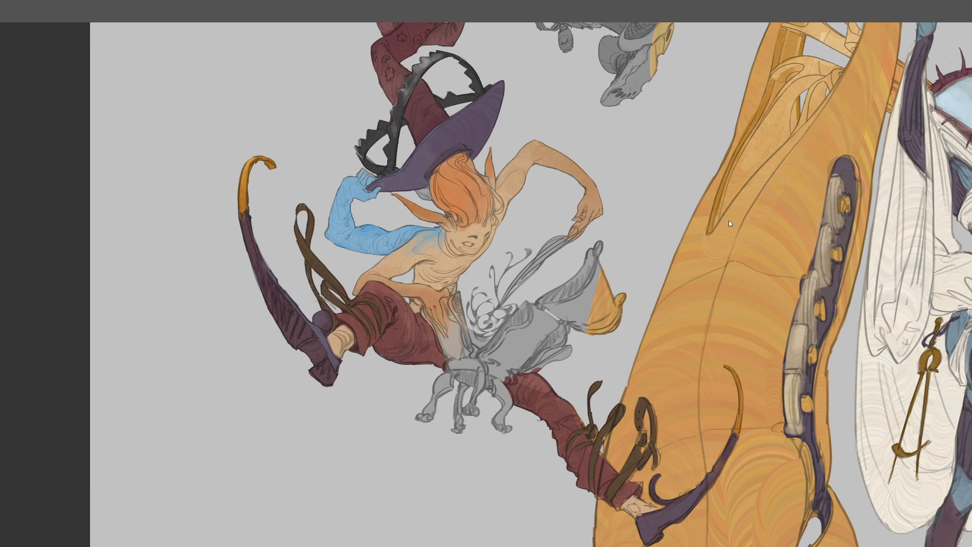
Clear the selection and paint over the orange patch on the flared end of the grey object at the figure's waist with grey
{"action": "left_click", "coordinate": [893, 275]}
{"action": "left_click", "coordinate": [894, 276]}
{"action": "key", "text": "ctrl+d"}
{"action": "key", "text": "b"}
{"action": "left_click", "coordinate": [425, 62], "text": "alt"}
{"action": "key", "text": "ctrl+minus"}
{"action": "key", "text": "r"}
{"action": "left_click_drag", "start_coordinate": [594, 217], "coordinate": [578, 242]}
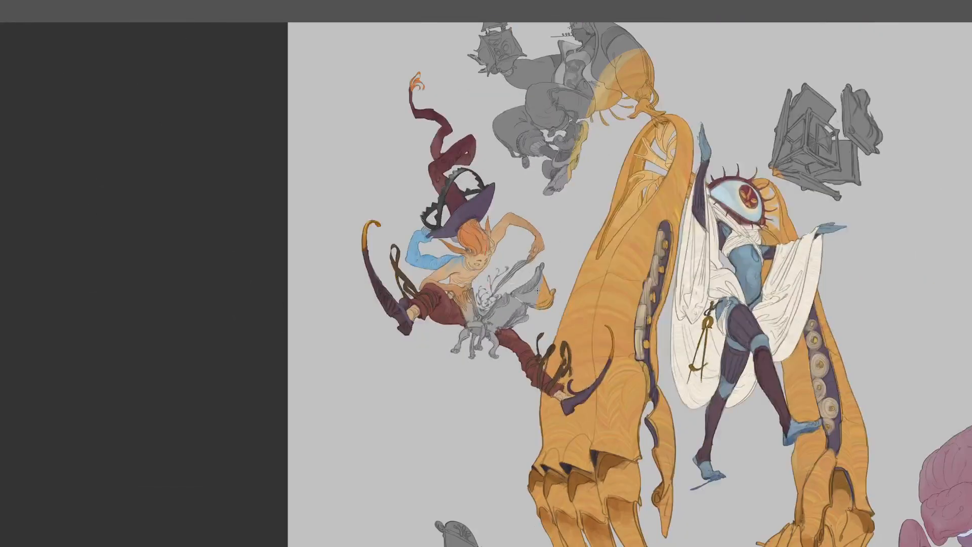
{"action": "left_click_drag", "start_coordinate": [474, 302], "coordinate": [458, 315]}
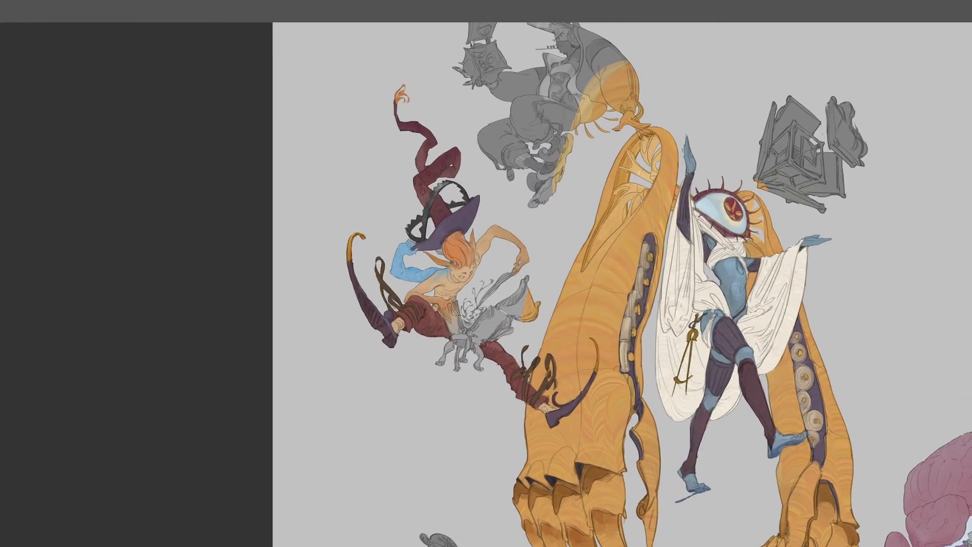
{"action": "key", "text": "ctrl+plus"}
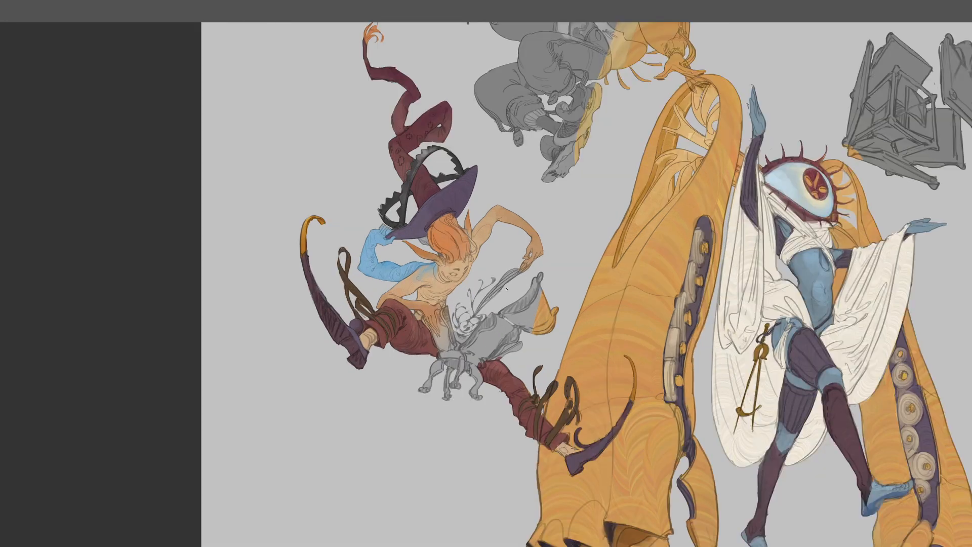
{"action": "mouse_move", "coordinate": [544, 320]}
{"action": "left_mouse_down"}
{"action": "mouse_move", "coordinate": [545, 278]}
{"action": "mouse_move", "coordinate": [561, 311]}
{"action": "mouse_move", "coordinate": [505, 332]}
{"action": "left_mouse_up"}
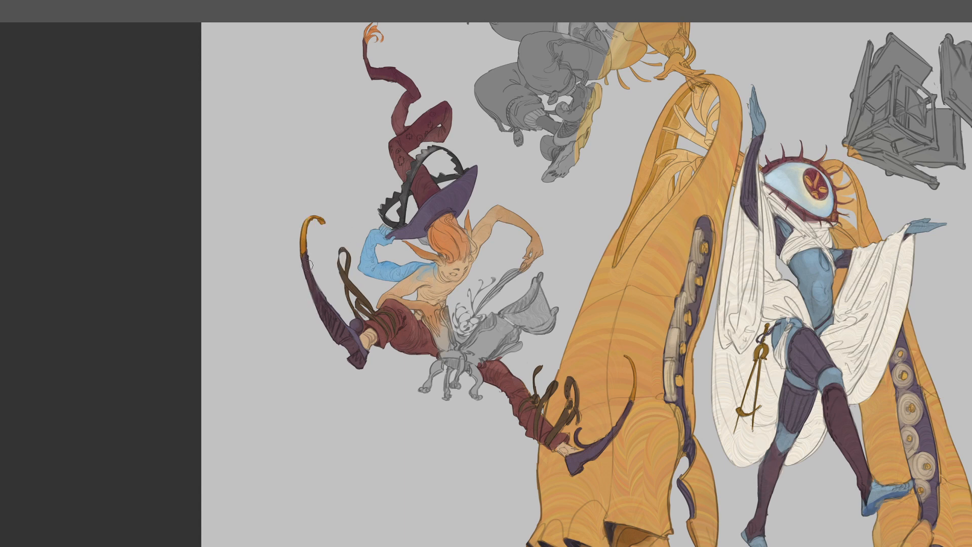
Examine the hat-wearing figure's hair, skin, trouser and hat colours up close and against the giant hands and one-eyed figure
{"action": "left_click_drag", "start_coordinate": [331, 342], "coordinate": [318, 292]}
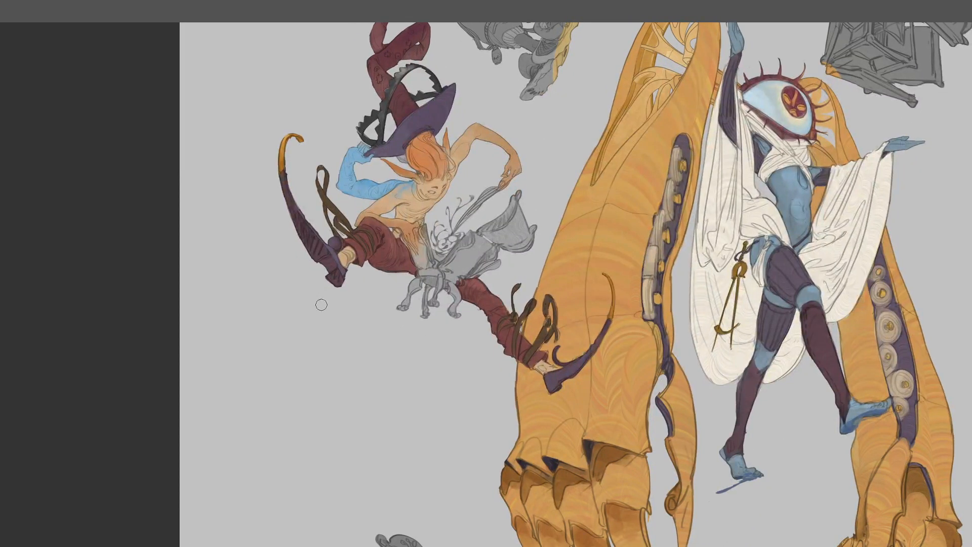
{"action": "left_click", "coordinate": [480, 280], "text": "alt"}
{"action": "left_click", "coordinate": [472, 288], "text": "alt"}
{"action": "key", "text": "ctrl+plus"}
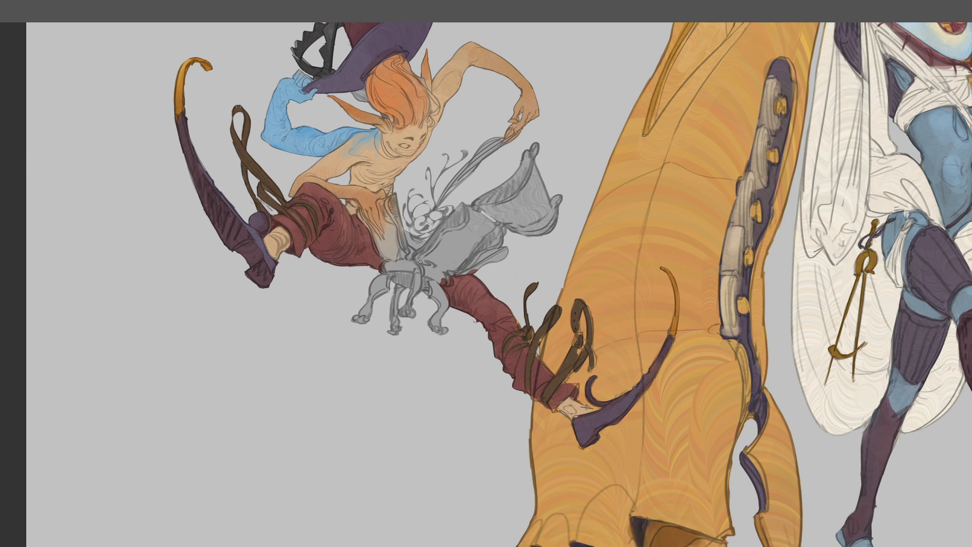
{"action": "scroll", "coordinate": [434, 278], "scroll_direction": "up", "scroll_amount": 5}
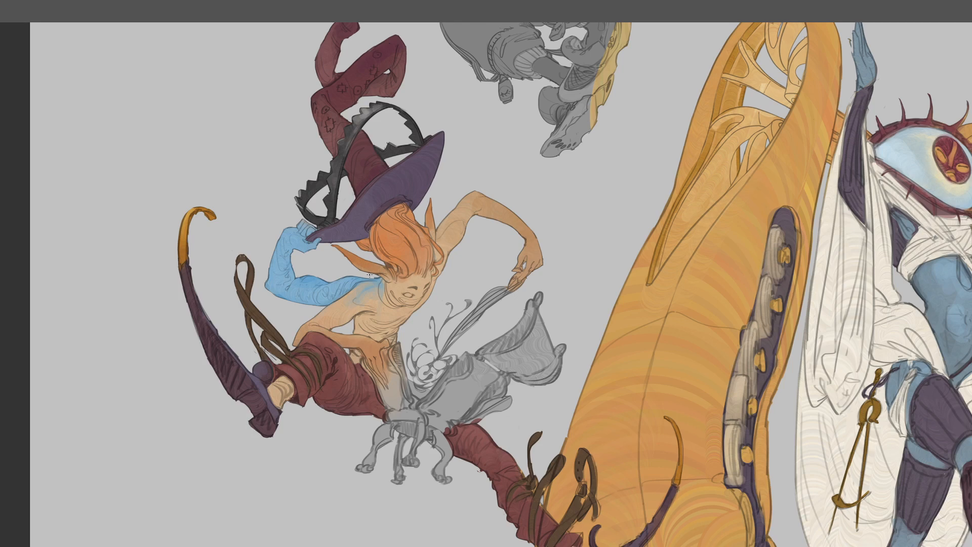
{"action": "key", "text": "ctrl+minus"}
{"action": "key", "text": "ctrl+minus"}
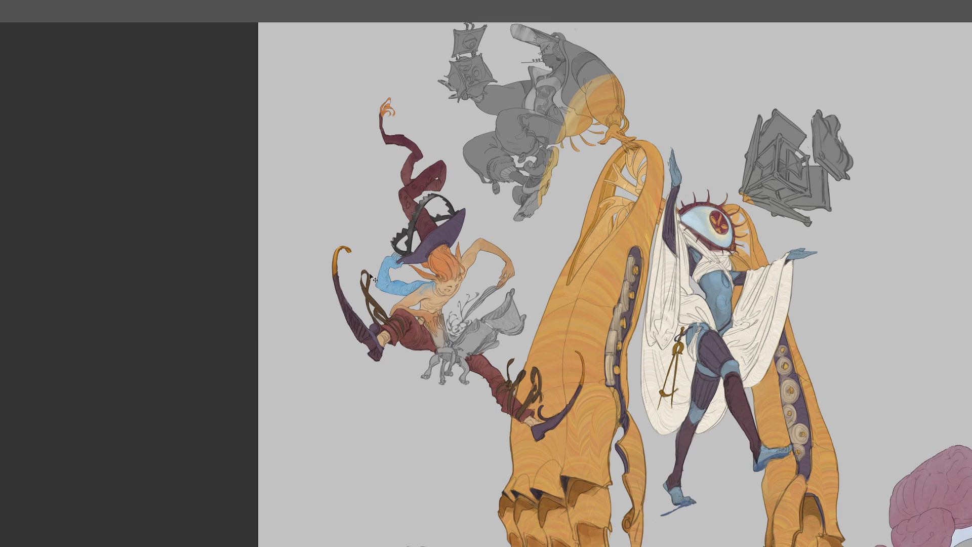
{"action": "key", "text": "ctrl+plus"}
{"action": "left_click_drag", "start_coordinate": [430, 203], "coordinate": [457, 153]}
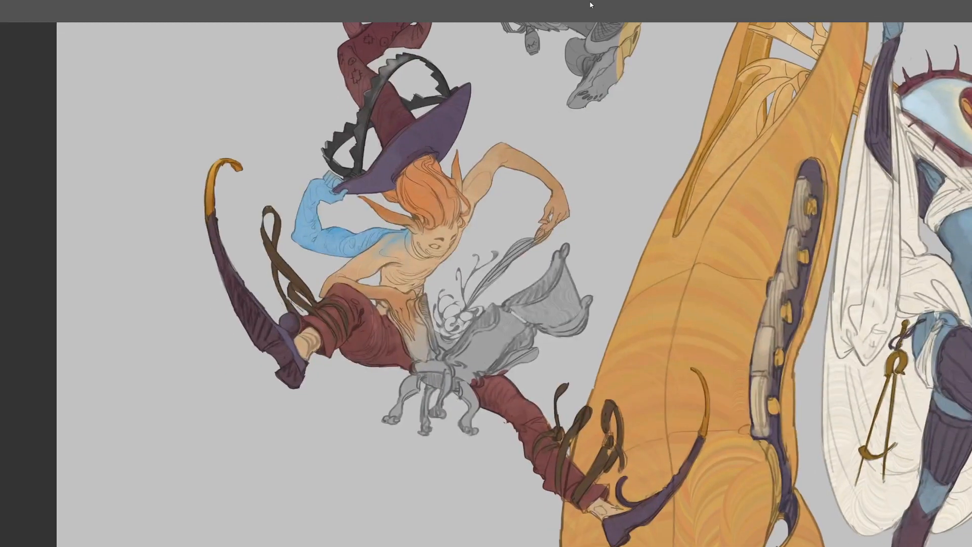
{"action": "key", "text": "ctrl+plus"}
{"action": "key", "text": "ctrl+plus"}
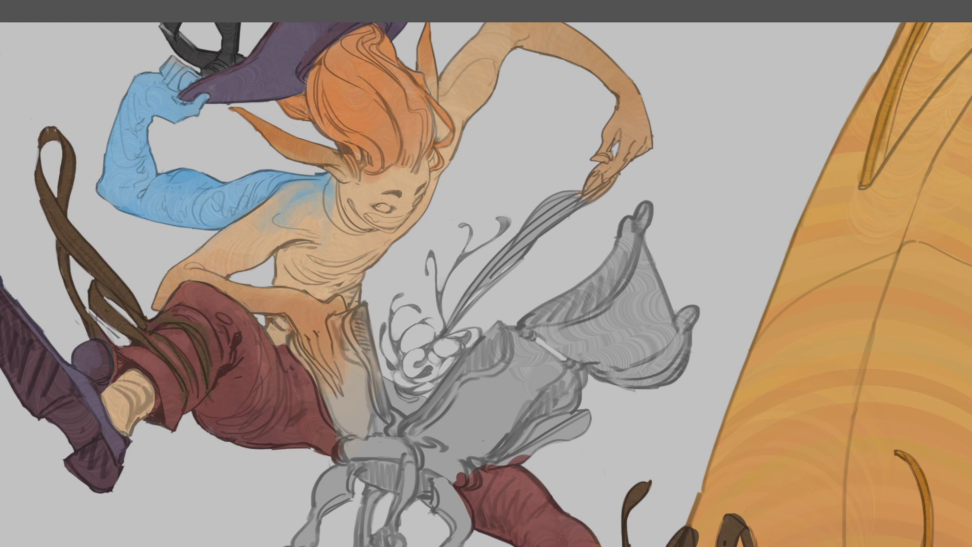
Paint the teeth in the figure's grin off-white and sample the surrounding skin colour
{"action": "left_click_drag", "start_coordinate": [374, 218], "coordinate": [375, 219]}
{"action": "mouse_move", "coordinate": [383, 219]}
{"action": "left_mouse_down"}
{"action": "mouse_move", "coordinate": [374, 217]}
{"action": "mouse_move", "coordinate": [400, 221]}
{"action": "mouse_move", "coordinate": [390, 234]}
{"action": "left_mouse_up"}
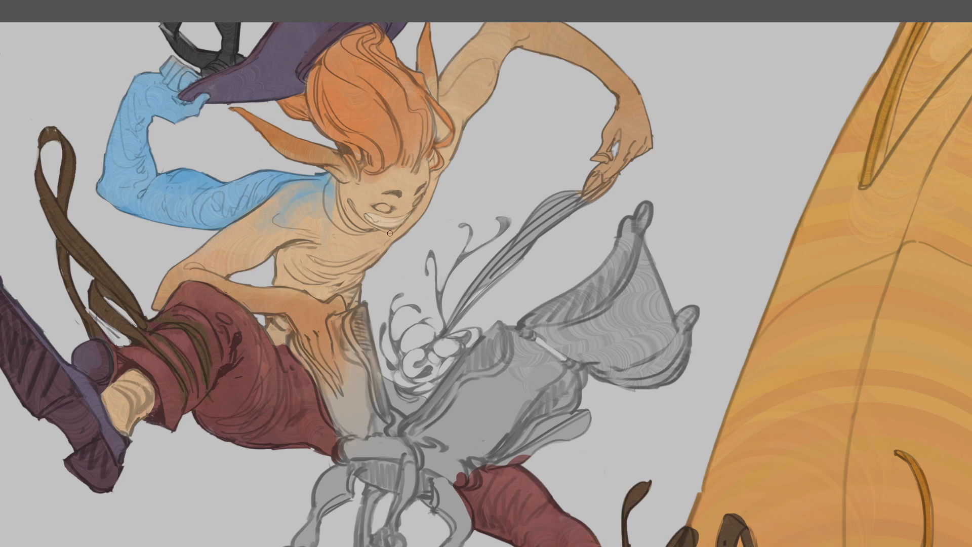
{"action": "left_click", "coordinate": [414, 213], "text": "alt"}
{"action": "key", "text": "ctrl+minus"}
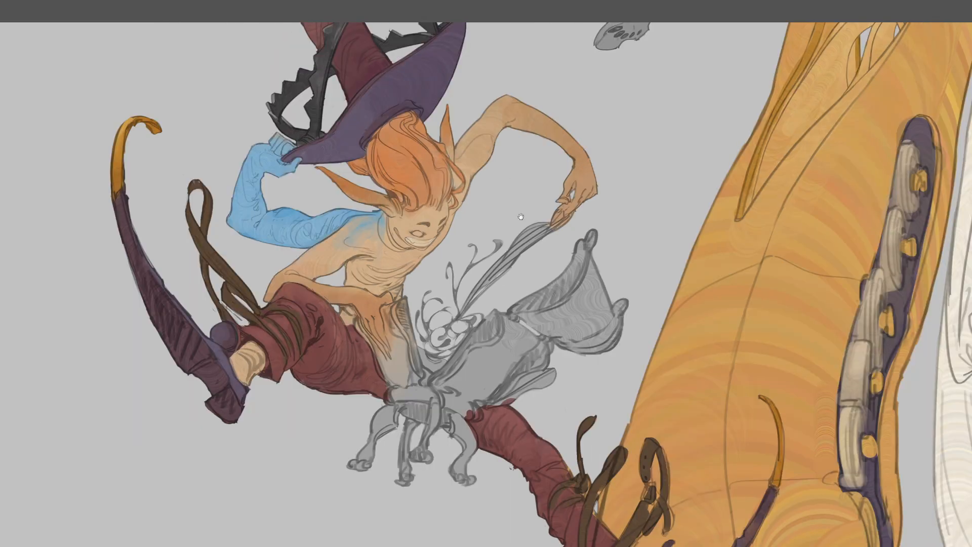
Deepen the figure's orange hair with darker strands beneath the hat brim, undoing unwanted strokes
{"action": "left_click_drag", "start_coordinate": [498, 243], "coordinate": [498, 252]}
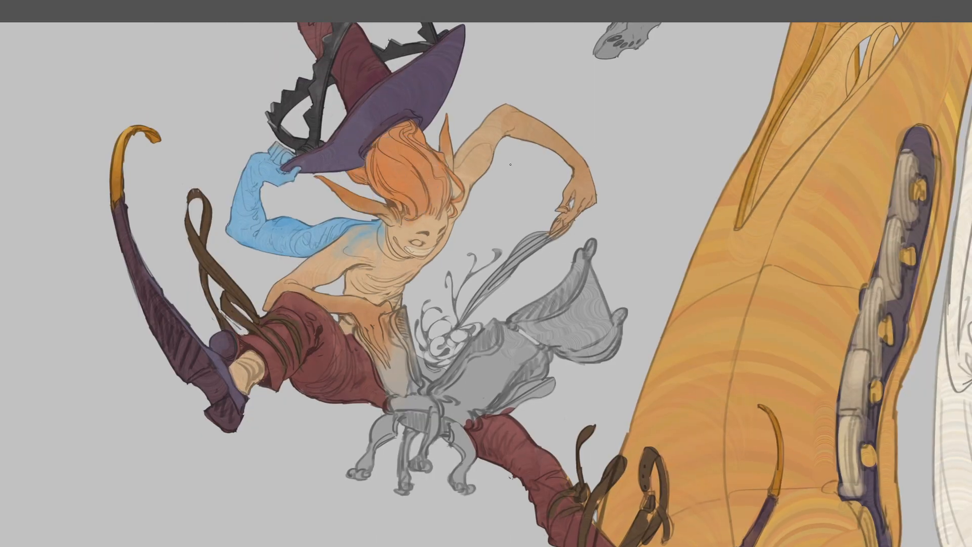
{"action": "mouse_move", "coordinate": [379, 164]}
{"action": "left_mouse_down"}
{"action": "mouse_move", "coordinate": [421, 209]}
{"action": "mouse_move", "coordinate": [412, 178]}
{"action": "mouse_move", "coordinate": [407, 194]}
{"action": "mouse_move", "coordinate": [393, 166]}
{"action": "mouse_move", "coordinate": [389, 184]}
{"action": "mouse_move", "coordinate": [373, 149]}
{"action": "mouse_move", "coordinate": [434, 169]}
{"action": "mouse_move", "coordinate": [394, 137]}
{"action": "mouse_move", "coordinate": [409, 143]}
{"action": "mouse_move", "coordinate": [411, 128]}
{"action": "mouse_move", "coordinate": [395, 134]}
{"action": "mouse_move", "coordinate": [402, 158]}
{"action": "mouse_move", "coordinate": [436, 190]}
{"action": "mouse_move", "coordinate": [418, 142]}
{"action": "mouse_move", "coordinate": [435, 210]}
{"action": "mouse_move", "coordinate": [440, 191]}
{"action": "mouse_move", "coordinate": [398, 132]}
{"action": "mouse_move", "coordinate": [435, 199]}
{"action": "left_mouse_up"}
{"action": "mouse_move", "coordinate": [372, 155]}
{"action": "left_mouse_down"}
{"action": "mouse_move", "coordinate": [403, 151]}
{"action": "mouse_move", "coordinate": [411, 128]}
{"action": "mouse_move", "coordinate": [371, 154]}
{"action": "mouse_move", "coordinate": [399, 161]}
{"action": "left_mouse_up"}
{"action": "key", "text": "ctrl+z"}
{"action": "key", "text": "ctrl+z"}
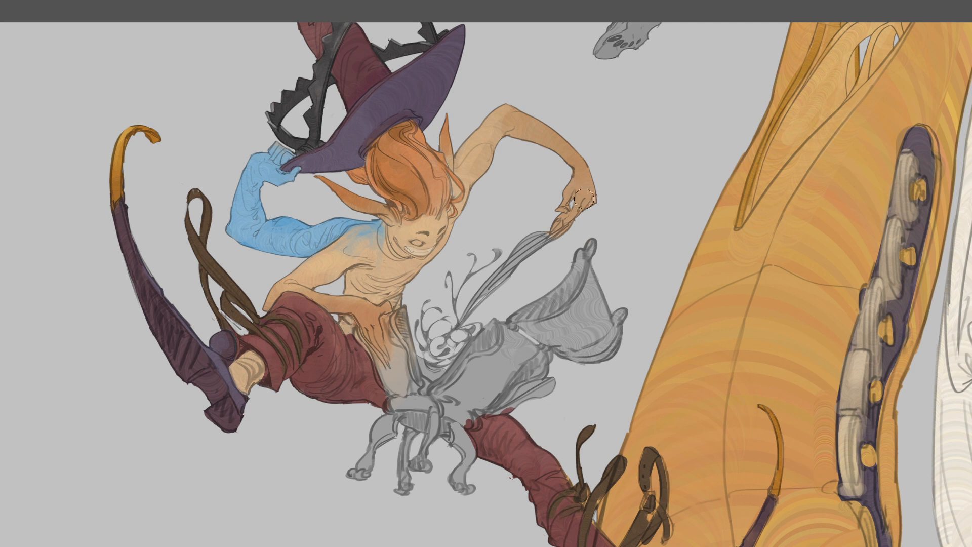
Try a darker reddish tint on the figure's raised forearm and hand, undoing unwanted strokes
{"action": "left_click_drag", "start_coordinate": [586, 184], "coordinate": [591, 201]}
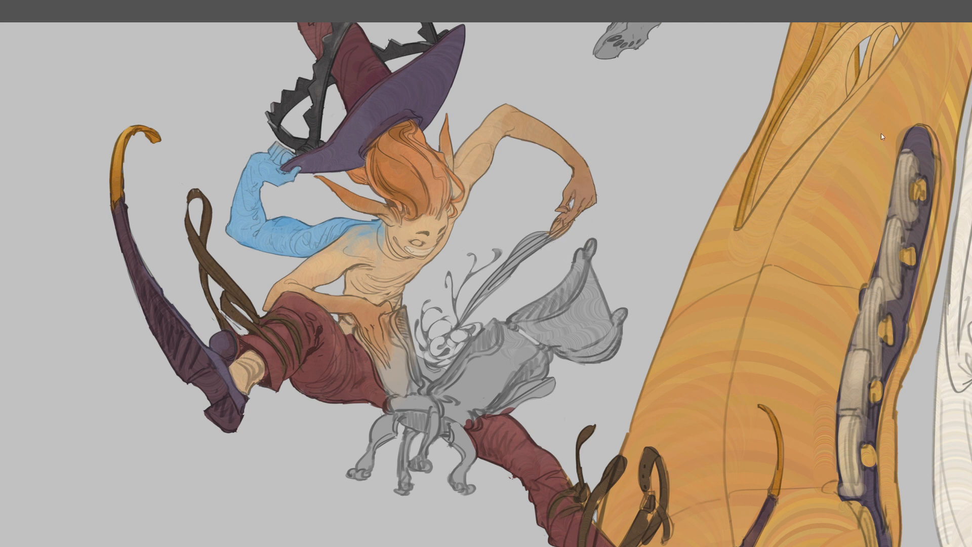
{"action": "key", "text": "ctrl+z"}
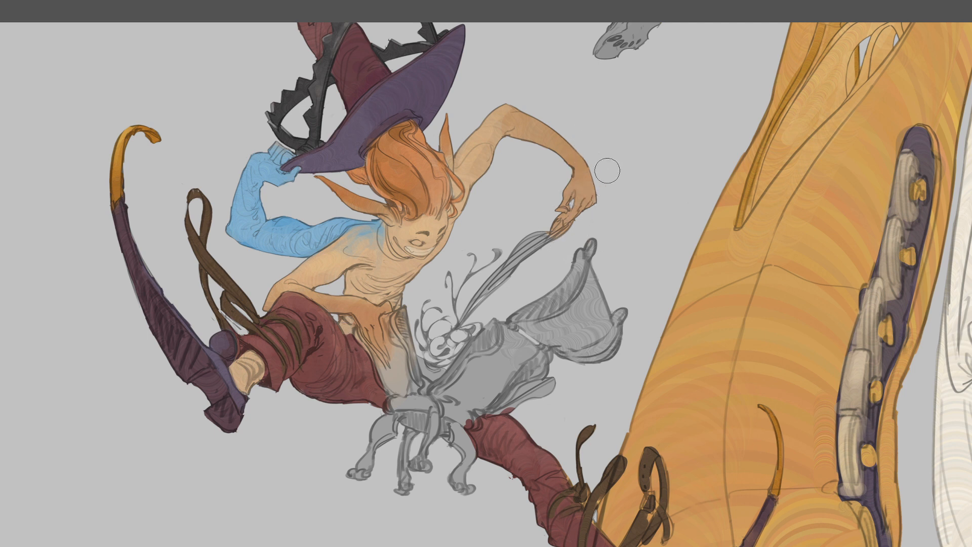
{"action": "mouse_move", "coordinate": [576, 155]}
{"action": "left_mouse_down"}
{"action": "mouse_move", "coordinate": [572, 214]}
{"action": "mouse_move", "coordinate": [555, 140]}
{"action": "mouse_move", "coordinate": [585, 189]}
{"action": "mouse_move", "coordinate": [582, 200]}
{"action": "mouse_move", "coordinate": [568, 125]}
{"action": "mouse_move", "coordinate": [440, 266]}
{"action": "mouse_move", "coordinate": [533, 214]}
{"action": "mouse_move", "coordinate": [523, 253]}
{"action": "left_mouse_up"}
{"action": "key", "text": "ctrl+z"}
{"action": "key", "text": "ctrl+minus"}
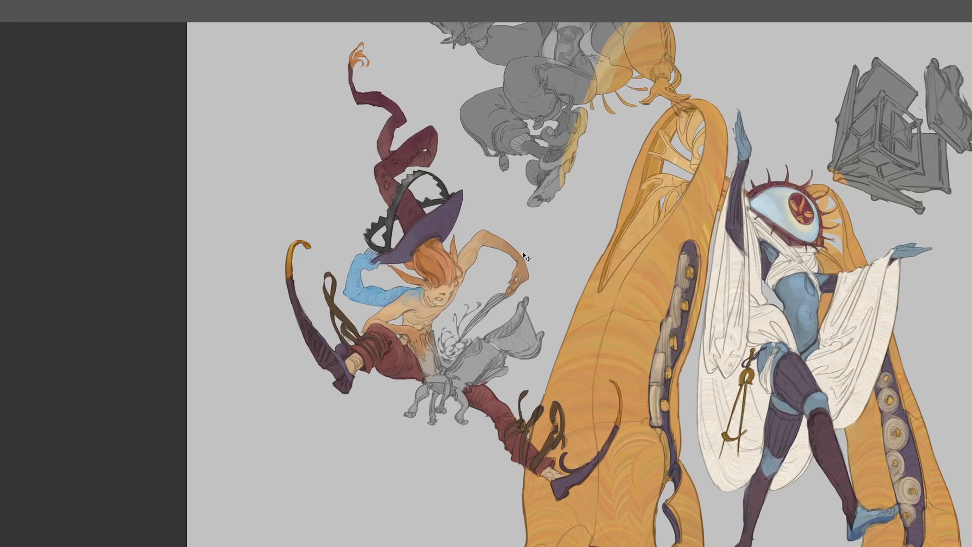
Touch up the curled tip of the shoe over the giant hand with gold sampled from the other shoe's tip, using a smaller brush
{"action": "left_click_drag", "start_coordinate": [497, 384], "coordinate": [506, 322]}
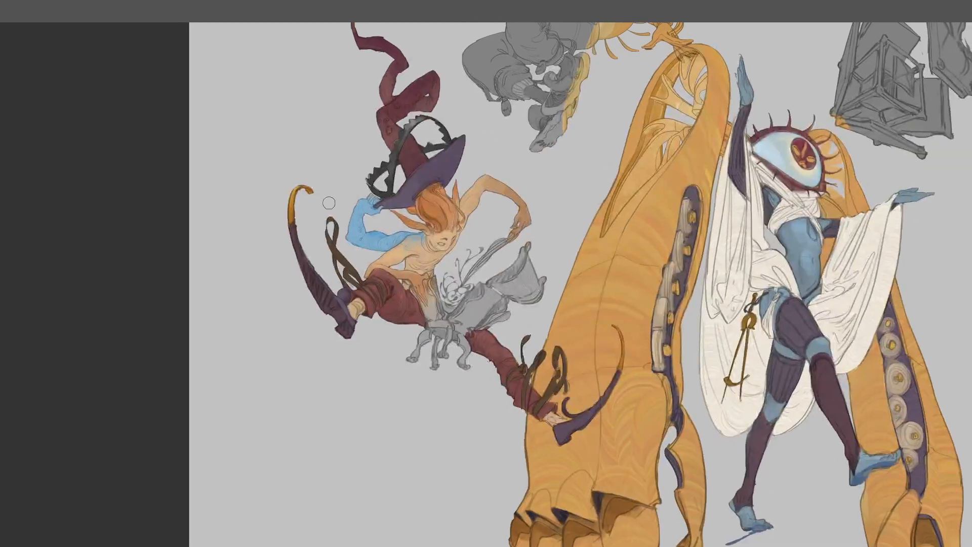
{"action": "left_click", "coordinate": [294, 188], "text": "alt"}
{"action": "key", "text": "ctrl+plus"}
{"action": "key", "text": "ctrl+plus"}
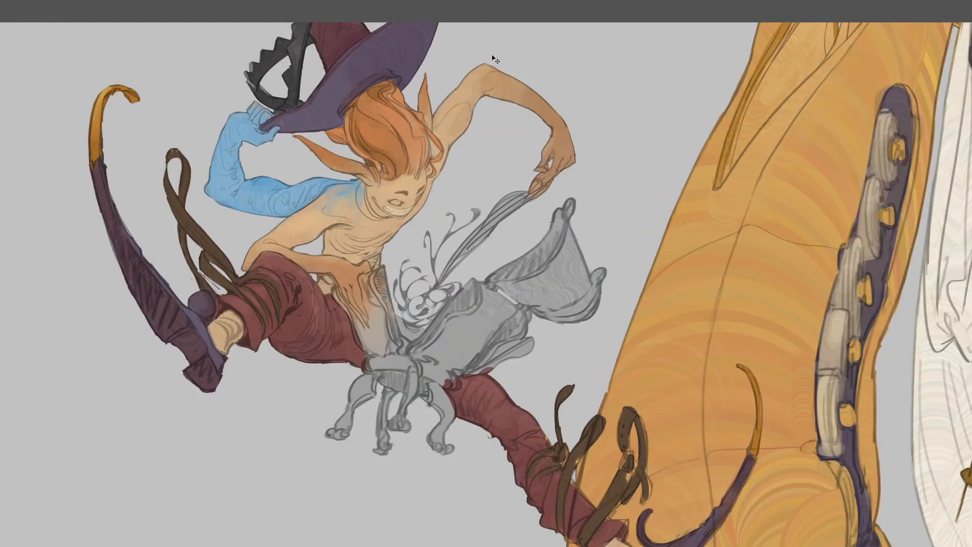
{"action": "mouse_move", "coordinate": [654, 372]}
{"action": "left_mouse_down"}
{"action": "mouse_move", "coordinate": [532, 301]}
{"action": "mouse_move", "coordinate": [472, 286]}
{"action": "left_mouse_up"}
{"action": "key", "text": "["}
{"action": "key", "text": "["}
{"action": "key", "text": "["}
{"action": "key", "text": "["}
{"action": "key", "text": "["}
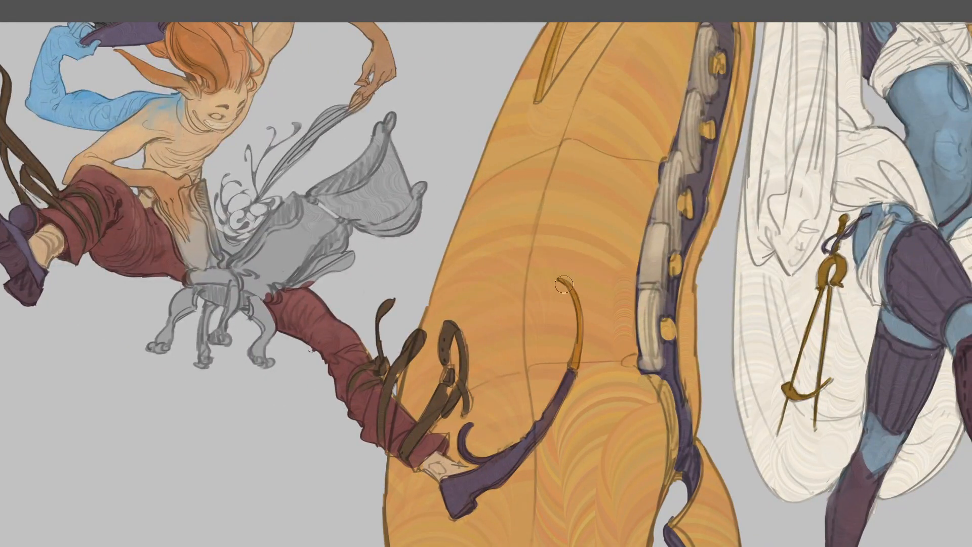
{"action": "left_click_drag", "start_coordinate": [566, 282], "coordinate": [580, 329]}
Review the hat-wearing figure's overall colours beside the neighbouring characters, at full view and close up
{"action": "key", "text": "ctrl+minus"}
{"action": "key", "text": "ctrl+minus"}
{"action": "left_click_drag", "start_coordinate": [484, 249], "coordinate": [516, 311]}
{"action": "left_click_drag", "start_coordinate": [243, 197], "coordinate": [244, 200]}
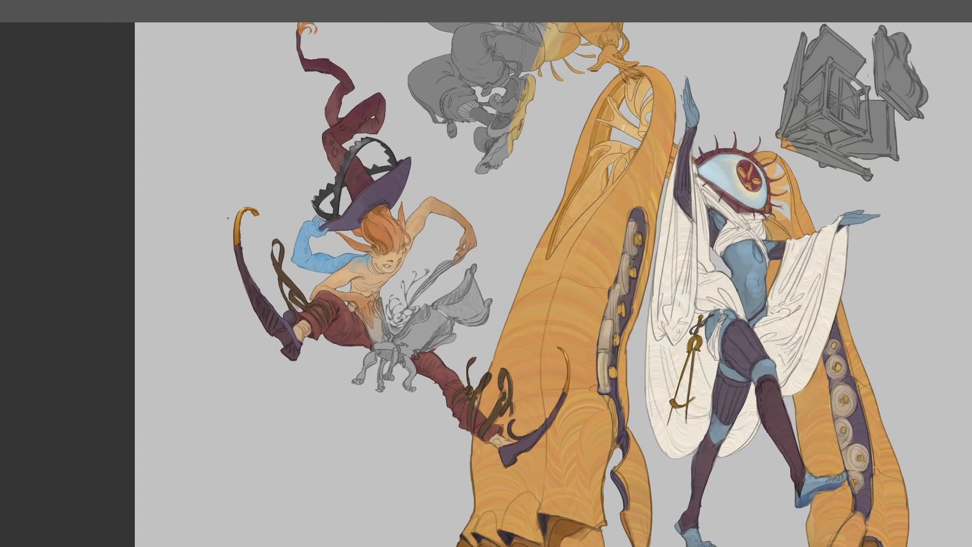
{"action": "key", "text": "r"}
{"action": "left_click_drag", "start_coordinate": [252, 273], "coordinate": [354, 102]}
{"action": "left_click_drag", "start_coordinate": [354, 324], "coordinate": [426, 193]}
{"action": "left_click_drag", "start_coordinate": [458, 223], "coordinate": [527, 265]}
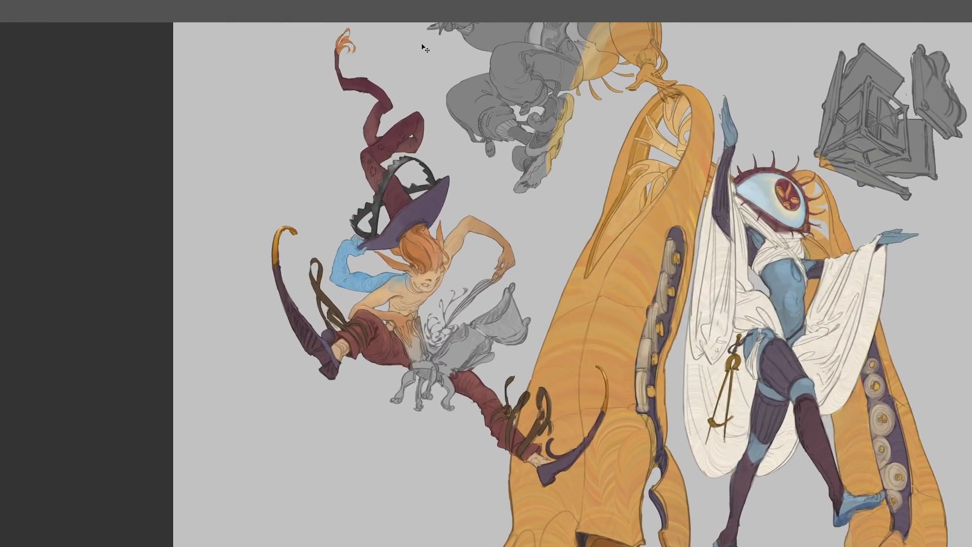
{"action": "key", "text": "ctrl+plus"}
{"action": "key", "text": "ctrl+plus"}
{"action": "left_click", "coordinate": [227, 168], "text": "alt"}
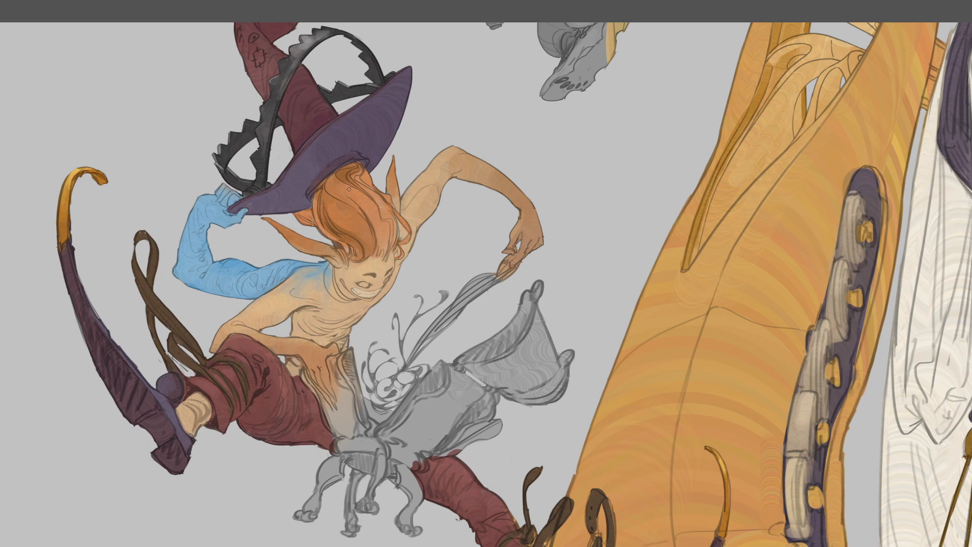
{"action": "key", "text": "ctrl+minus"}
{"action": "key", "text": "ctrl+minus"}
{"action": "key", "text": "ctrl+minus"}
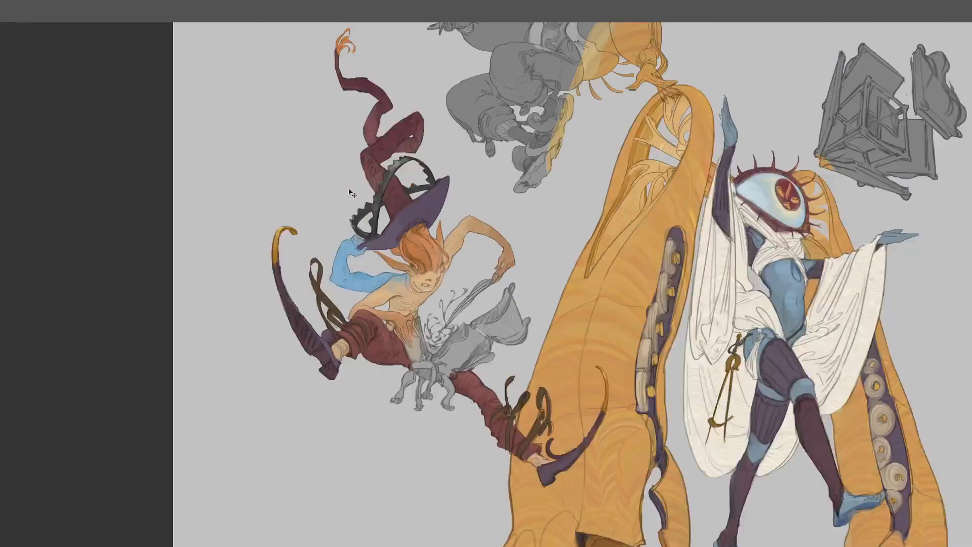
Refine the brown strap wrapped around the hatted figure's outstretched leg, just above the curled shoe
{"action": "left_click", "coordinate": [434, 262], "text": "alt"}
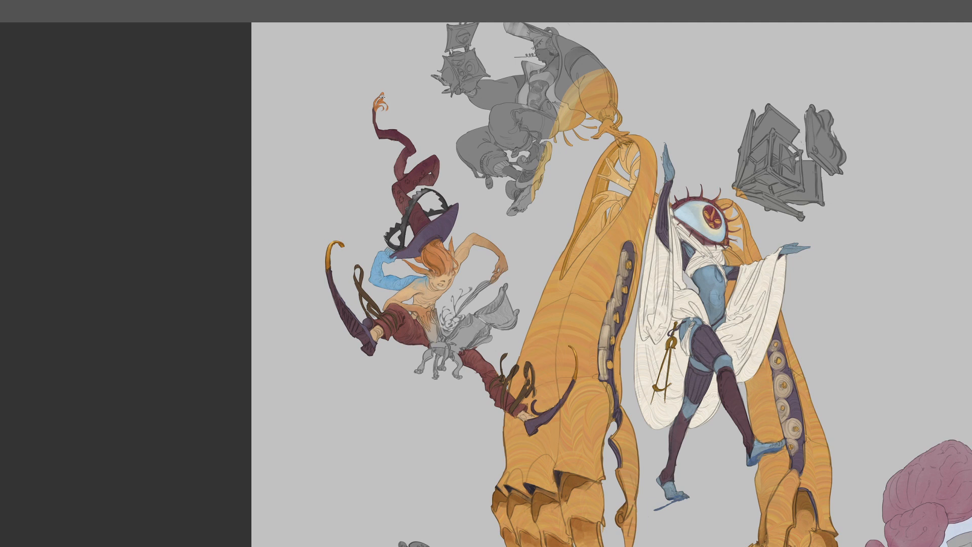
{"action": "left_click", "coordinate": [449, 251], "text": "alt"}
{"action": "key", "text": "ctrl+plus"}
{"action": "key", "text": "ctrl+plus"}
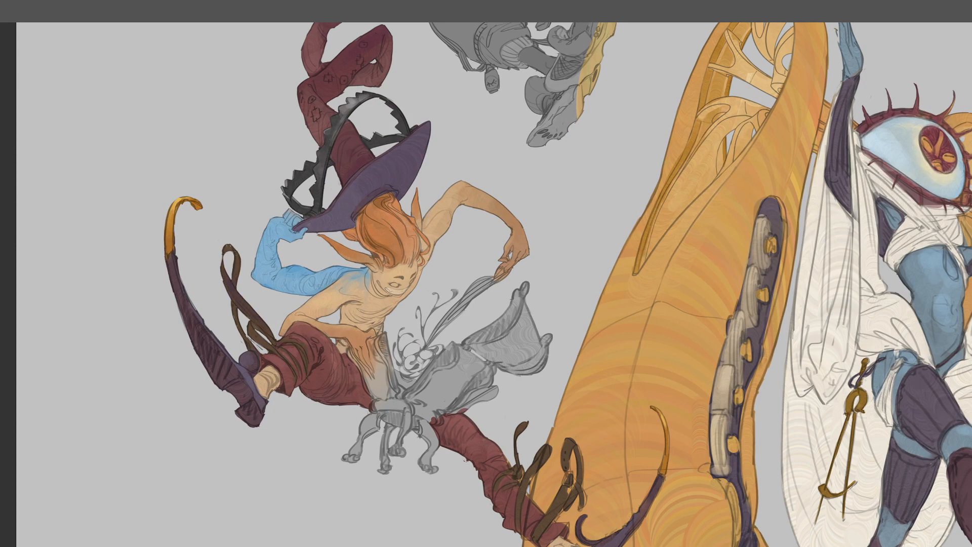
{"action": "left_click_drag", "start_coordinate": [587, 484], "coordinate": [559, 362]}
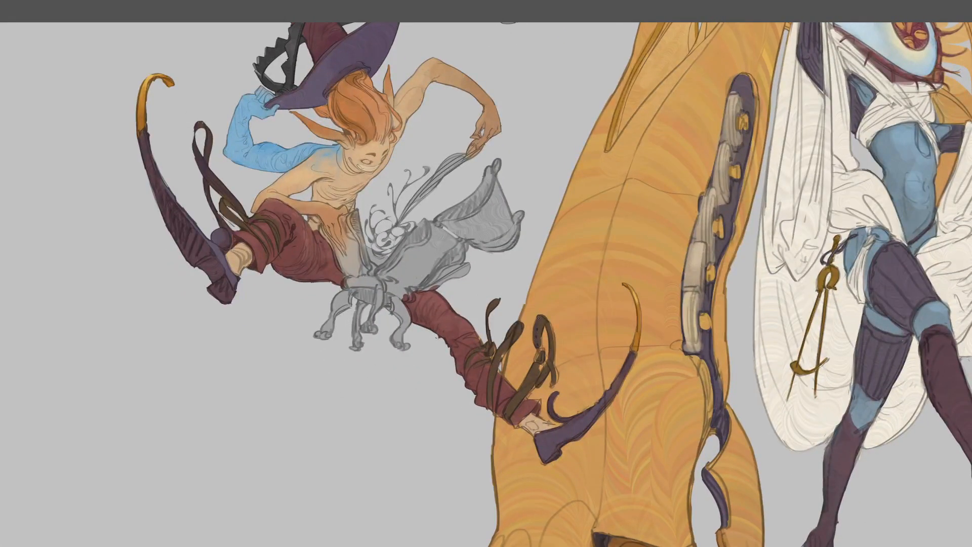
{"action": "mouse_move", "coordinate": [543, 321]}
{"action": "left_mouse_down"}
{"action": "mouse_move", "coordinate": [549, 363]}
{"action": "mouse_move", "coordinate": [525, 398]}
{"action": "left_mouse_up"}
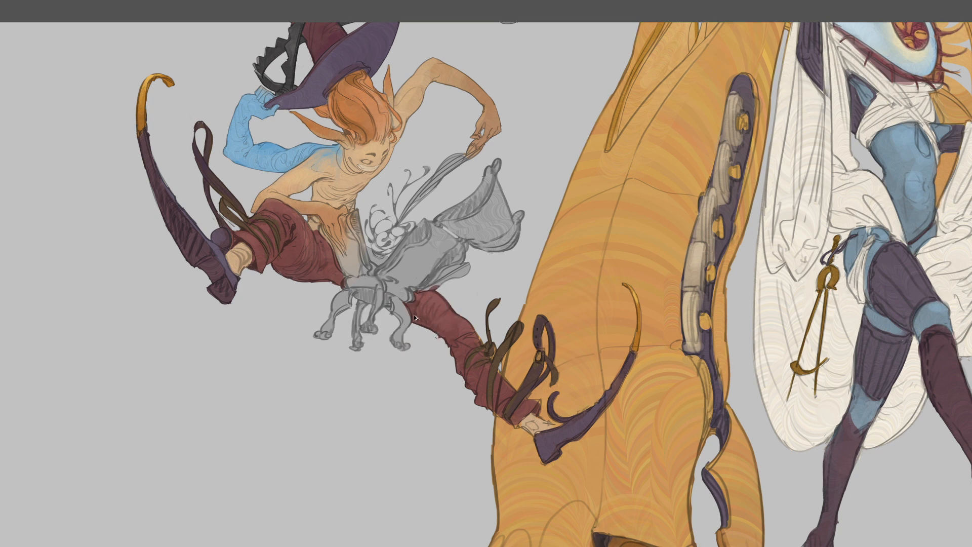
Examine the whole illustration, comparing the hatted figure's colours with the surrounding characters and the orange arms
{"action": "key", "text": "ctrl+minus"}
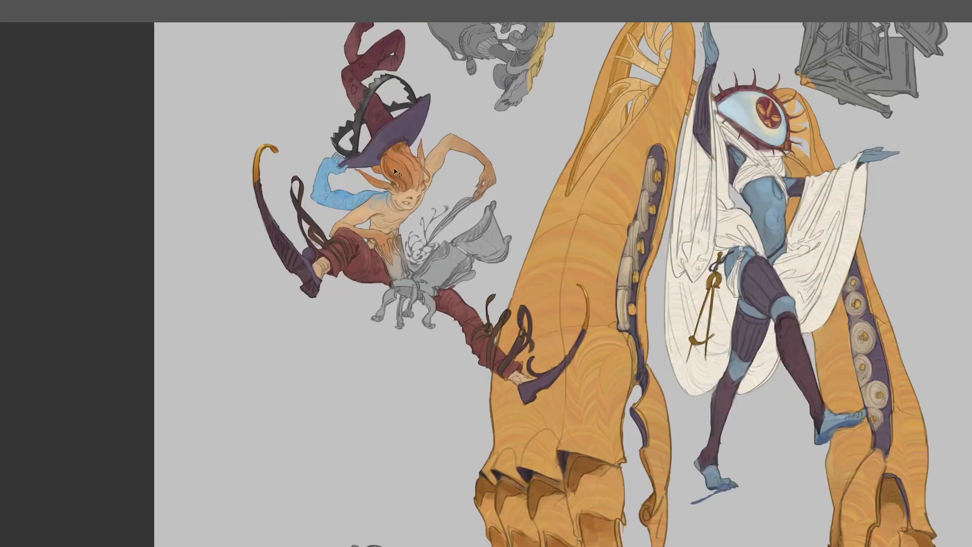
{"action": "left_click_drag", "start_coordinate": [396, 170], "coordinate": [347, 241]}
{"action": "left_click_drag", "start_coordinate": [567, 207], "coordinate": [506, 170]}
{"action": "left_click_drag", "start_coordinate": [476, 391], "coordinate": [400, 459]}
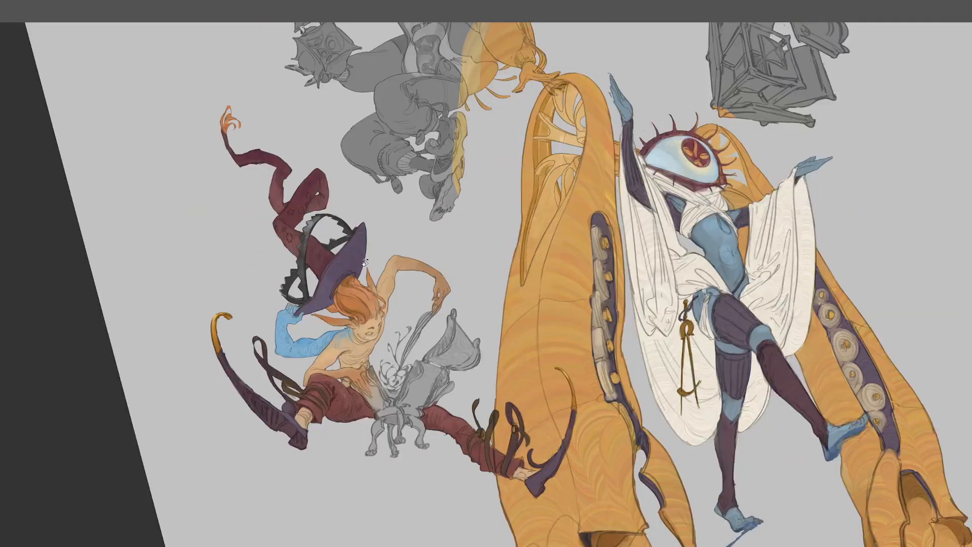
{"action": "key", "text": "ctrl+minus"}
{"action": "key", "text": "ctrl+minus"}
{"action": "key", "text": "Escape"}
{"action": "key", "text": "ctrl+minus"}
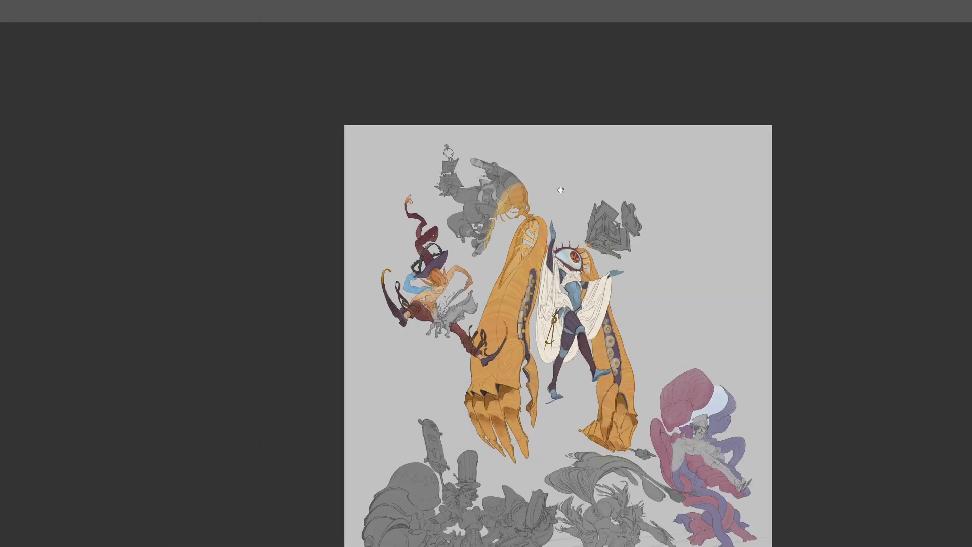
{"action": "left_click_drag", "start_coordinate": [555, 416], "coordinate": [486, 276]}
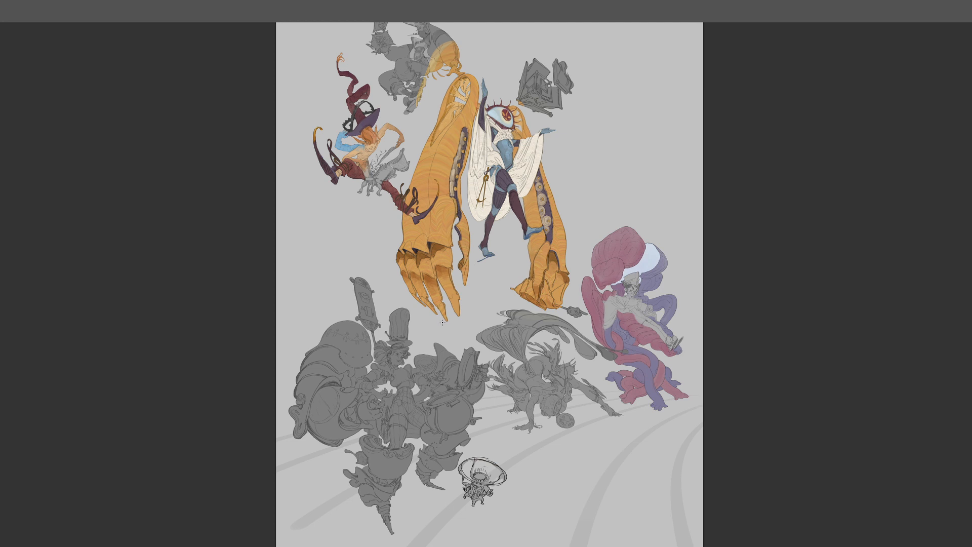
{"action": "scroll", "coordinate": [451, 338], "scroll_direction": "up", "scroll_amount": 1}
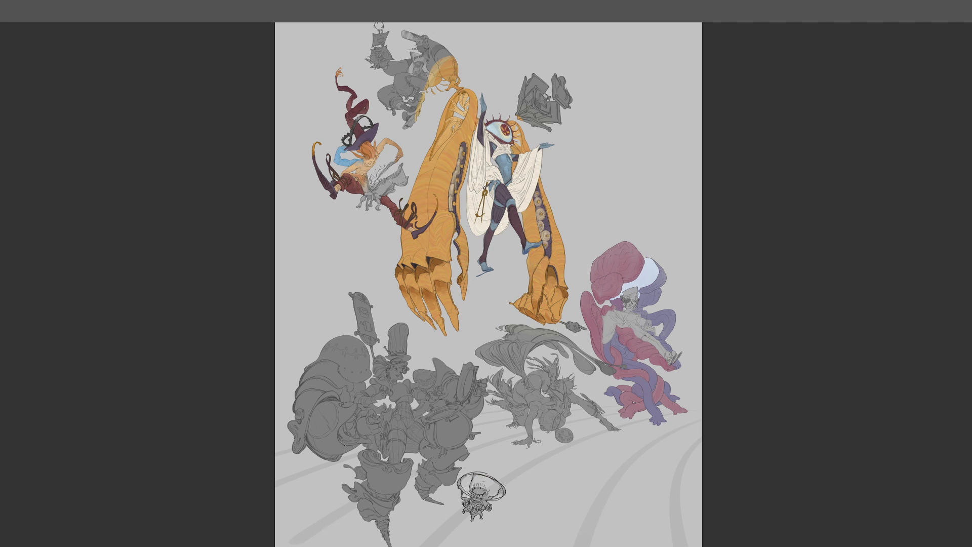
{"action": "left_click_drag", "start_coordinate": [497, 348], "coordinate": [486, 388]}
Paint the paw-shaped ornaments hanging below the hatted figure's waist golden brown with lighter golden accents
{"action": "left_click_drag", "start_coordinate": [478, 325], "coordinate": [539, 407]}
{"action": "key", "text": "ctrl+plus"}
{"action": "key", "text": "ctrl+plus"}
{"action": "key", "text": "ctrl+plus"}
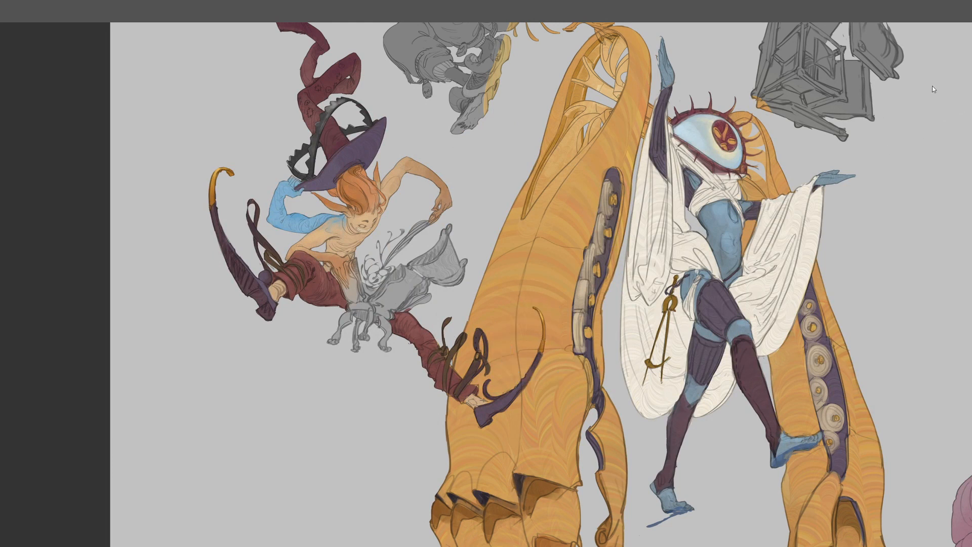
{"action": "mouse_move", "coordinate": [348, 314]}
{"action": "left_mouse_down"}
{"action": "mouse_move", "coordinate": [334, 334]}
{"action": "mouse_move", "coordinate": [350, 317]}
{"action": "mouse_move", "coordinate": [366, 328]}
{"action": "mouse_move", "coordinate": [355, 344]}
{"action": "mouse_move", "coordinate": [370, 312]}
{"action": "mouse_move", "coordinate": [368, 326]}
{"action": "mouse_move", "coordinate": [382, 325]}
{"action": "mouse_move", "coordinate": [385, 342]}
{"action": "mouse_move", "coordinate": [381, 319]}
{"action": "mouse_move", "coordinate": [388, 353]}
{"action": "left_mouse_up"}
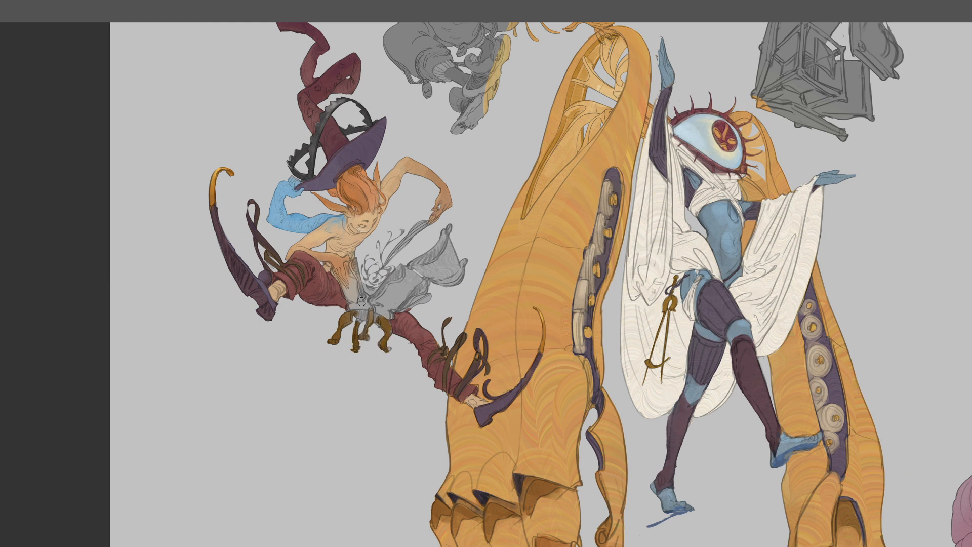
{"action": "mouse_move", "coordinate": [350, 320]}
{"action": "left_mouse_down"}
{"action": "mouse_move", "coordinate": [335, 335]}
{"action": "mouse_move", "coordinate": [369, 317]}
{"action": "mouse_move", "coordinate": [356, 345]}
{"action": "mouse_move", "coordinate": [368, 349]}
{"action": "mouse_move", "coordinate": [377, 323]}
{"action": "mouse_move", "coordinate": [383, 349]}
{"action": "left_mouse_up"}
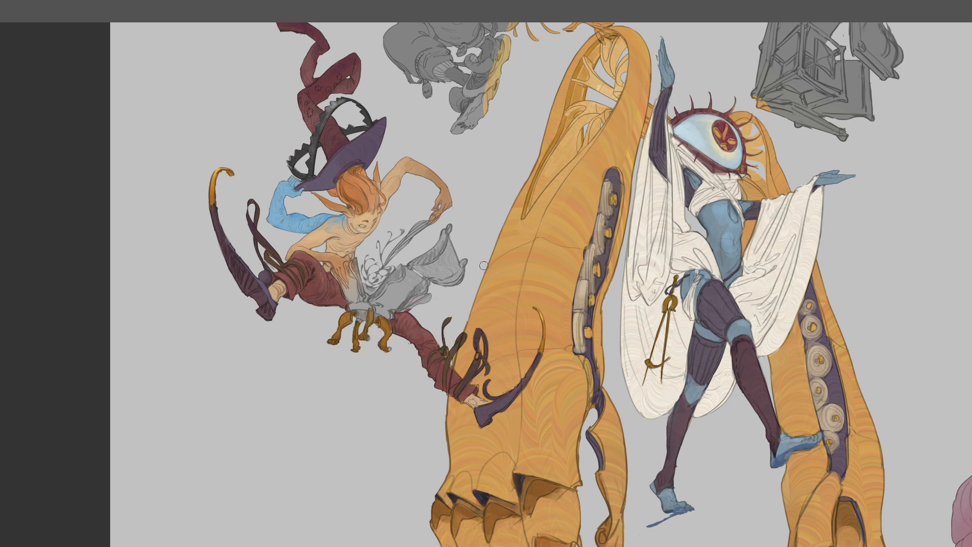
Fill the hatted figure's open coat panels and flared coat tail with dark red
{"action": "key", "text": "ctrl+plus"}
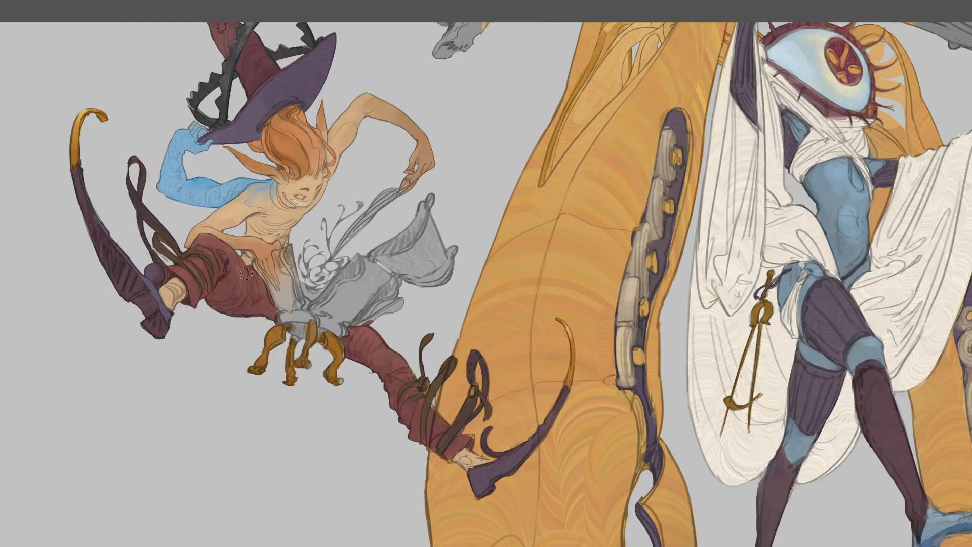
{"action": "left_click_drag", "start_coordinate": [256, 264], "coordinate": [268, 281]}
{"action": "mouse_move", "coordinate": [274, 306]}
{"action": "left_mouse_down"}
{"action": "mouse_move", "coordinate": [291, 294]}
{"action": "mouse_move", "coordinate": [280, 295]}
{"action": "mouse_move", "coordinate": [275, 252]}
{"action": "mouse_move", "coordinate": [296, 309]}
{"action": "mouse_move", "coordinate": [269, 283]}
{"action": "mouse_move", "coordinate": [281, 314]}
{"action": "mouse_move", "coordinate": [302, 265]}
{"action": "mouse_move", "coordinate": [317, 311]}
{"action": "mouse_move", "coordinate": [345, 288]}
{"action": "mouse_move", "coordinate": [325, 309]}
{"action": "mouse_move", "coordinate": [337, 292]}
{"action": "mouse_move", "coordinate": [348, 305]}
{"action": "mouse_move", "coordinate": [341, 313]}
{"action": "mouse_move", "coordinate": [408, 266]}
{"action": "mouse_move", "coordinate": [388, 265]}
{"action": "mouse_move", "coordinate": [393, 256]}
{"action": "mouse_move", "coordinate": [448, 255]}
{"action": "mouse_move", "coordinate": [399, 270]}
{"action": "mouse_move", "coordinate": [411, 248]}
{"action": "mouse_move", "coordinate": [344, 316]}
{"action": "mouse_move", "coordinate": [410, 299]}
{"action": "mouse_move", "coordinate": [372, 315]}
{"action": "left_mouse_up"}
{"action": "left_click_drag", "start_coordinate": [372, 315], "coordinate": [409, 297]}
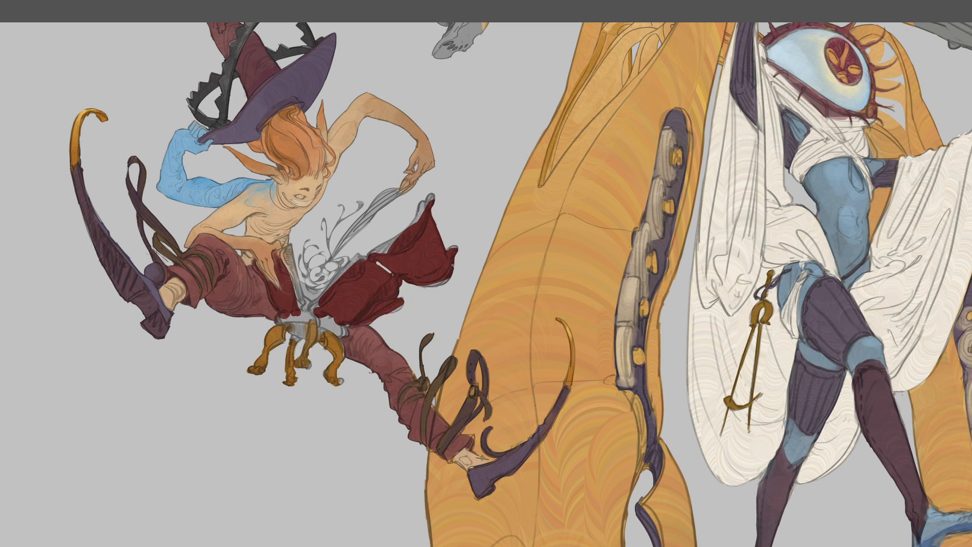
{"action": "left_click_drag", "start_coordinate": [289, 279], "coordinate": [299, 315]}
Paint golden trim along both edges of the narrow red coat panel beside the figure's hand
{"action": "left_click", "coordinate": [332, 347], "text": "alt"}
{"action": "key", "text": "ctrl+plus"}
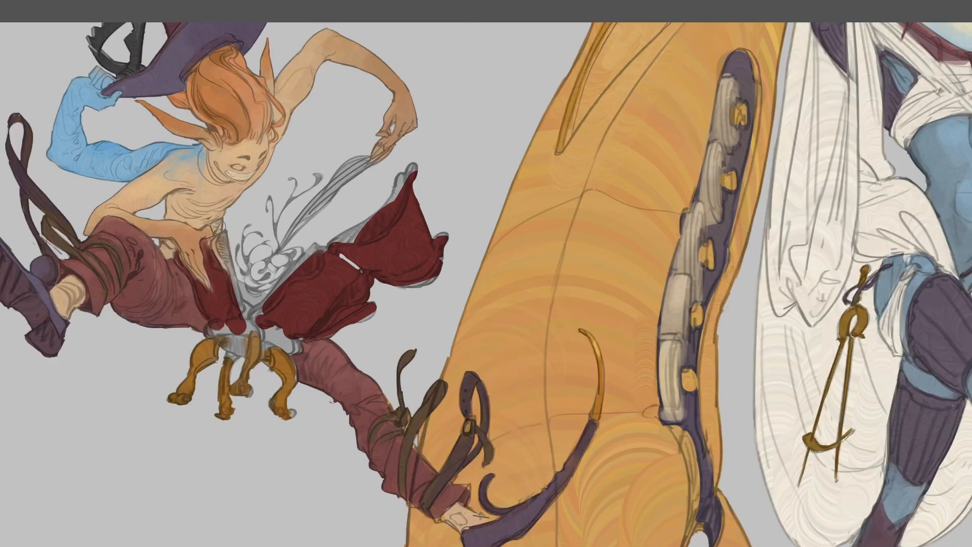
{"action": "mouse_move", "coordinate": [223, 235]}
{"action": "left_mouse_down"}
{"action": "mouse_move", "coordinate": [216, 253]}
{"action": "mouse_move", "coordinate": [241, 307]}
{"action": "left_mouse_up"}
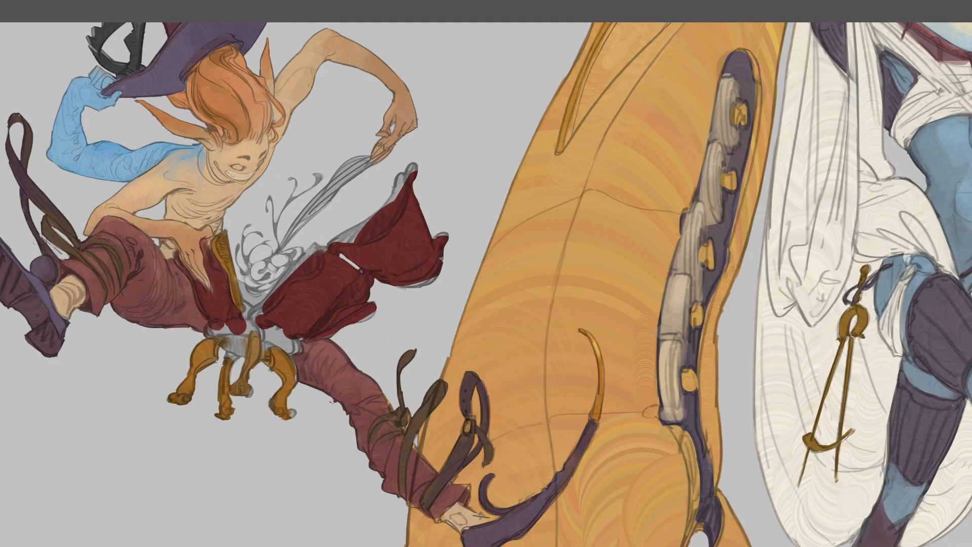
{"action": "left_click", "coordinate": [222, 283]}
{"action": "left_click_drag", "start_coordinate": [207, 245], "coordinate": [224, 294]}
{"action": "left_click", "coordinate": [219, 256], "text": "alt"}
{"action": "left_click_drag", "start_coordinate": [181, 262], "coordinate": [204, 316]}
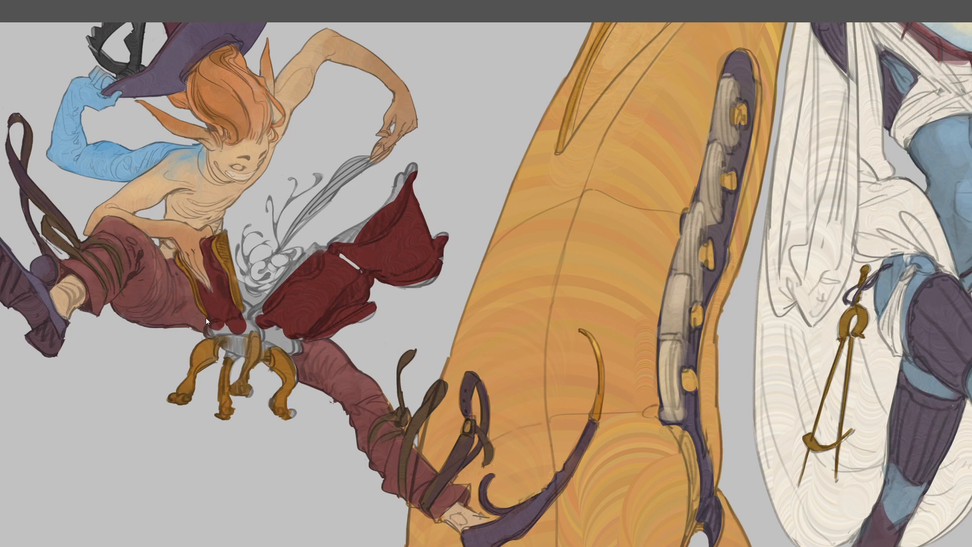
Paint golden borders along the edges of the coat's large open flap down to the waist
{"action": "left_click", "coordinate": [256, 349], "text": "alt"}
{"action": "left_click", "coordinate": [219, 253], "text": "alt"}
{"action": "mouse_move", "coordinate": [263, 307]}
{"action": "left_mouse_down"}
{"action": "mouse_move", "coordinate": [316, 248]}
{"action": "mouse_move", "coordinate": [282, 283]}
{"action": "mouse_move", "coordinate": [318, 258]}
{"action": "mouse_move", "coordinate": [292, 278]}
{"action": "mouse_move", "coordinate": [313, 274]}
{"action": "mouse_move", "coordinate": [320, 256]}
{"action": "left_mouse_up"}
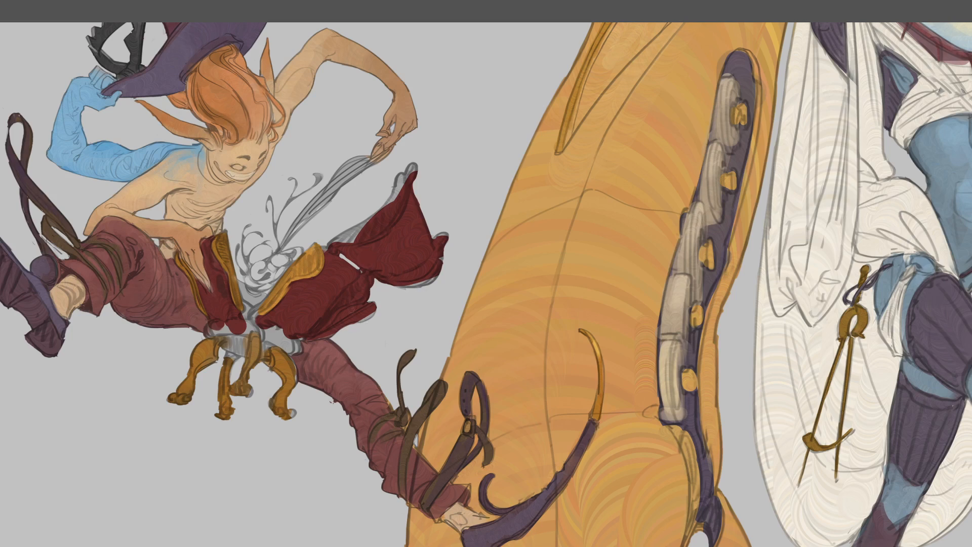
{"action": "mouse_move", "coordinate": [364, 279]}
{"action": "left_mouse_down"}
{"action": "mouse_move", "coordinate": [316, 327]}
{"action": "mouse_move", "coordinate": [368, 279]}
{"action": "left_mouse_up"}
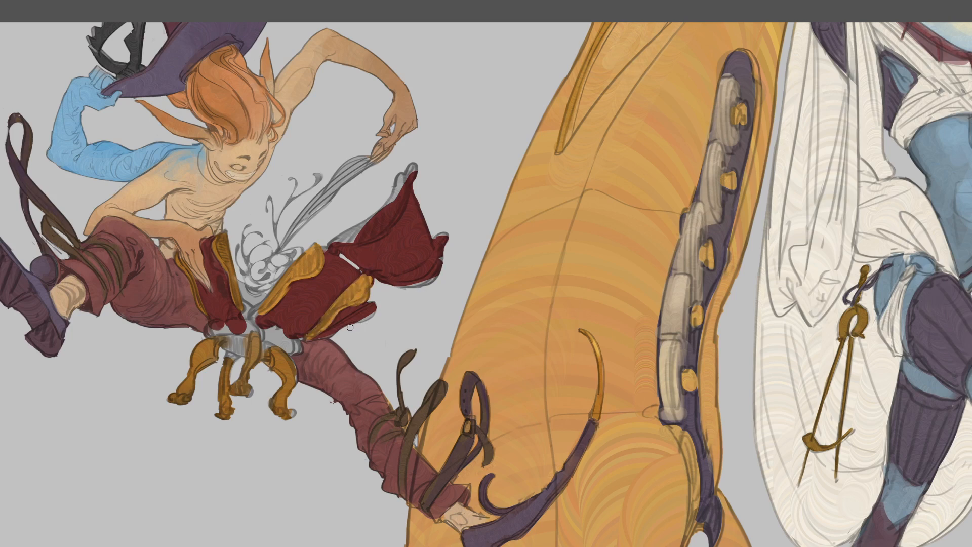
{"action": "mouse_move", "coordinate": [314, 338]}
{"action": "left_mouse_down"}
{"action": "mouse_move", "coordinate": [381, 302]}
{"action": "mouse_move", "coordinate": [309, 344]}
{"action": "mouse_move", "coordinate": [287, 308]}
{"action": "mouse_move", "coordinate": [313, 338]}
{"action": "left_mouse_up"}
{"action": "key", "text": "ctrl+z"}
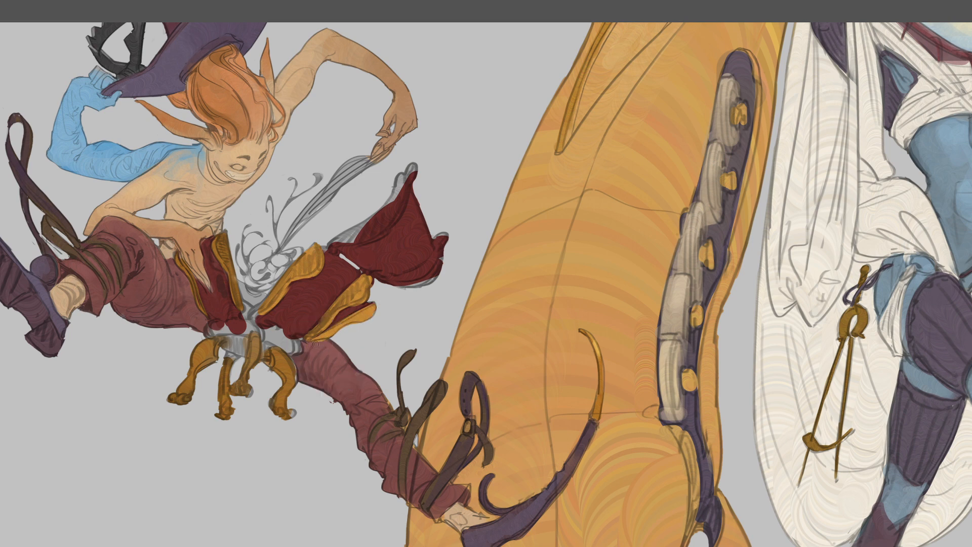
{"action": "left_click", "coordinate": [297, 324], "text": "alt"}
{"action": "mouse_move", "coordinate": [264, 317]}
{"action": "left_mouse_down"}
{"action": "mouse_move", "coordinate": [228, 336]}
{"action": "mouse_move", "coordinate": [211, 324]}
{"action": "mouse_move", "coordinate": [249, 331]}
{"action": "left_mouse_up"}
{"action": "key", "text": "ctrl+minus"}
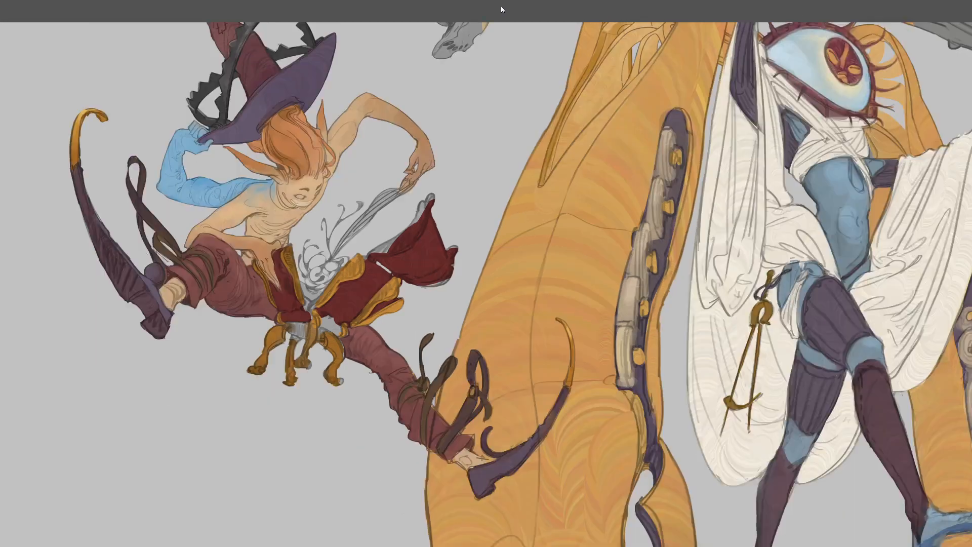
Start colouring the grey waist belt with the purple sampled from the figure's hat
{"action": "left_click", "coordinate": [289, 79], "text": "alt"}
{"action": "key", "text": "r"}
{"action": "left_click_drag", "start_coordinate": [476, 274], "coordinate": [485, 398]}
{"action": "mouse_move", "coordinate": [485, 397]}
{"action": "left_mouse_down"}
{"action": "mouse_move", "coordinate": [440, 289]}
{"action": "mouse_move", "coordinate": [327, 283]}
{"action": "left_mouse_up"}
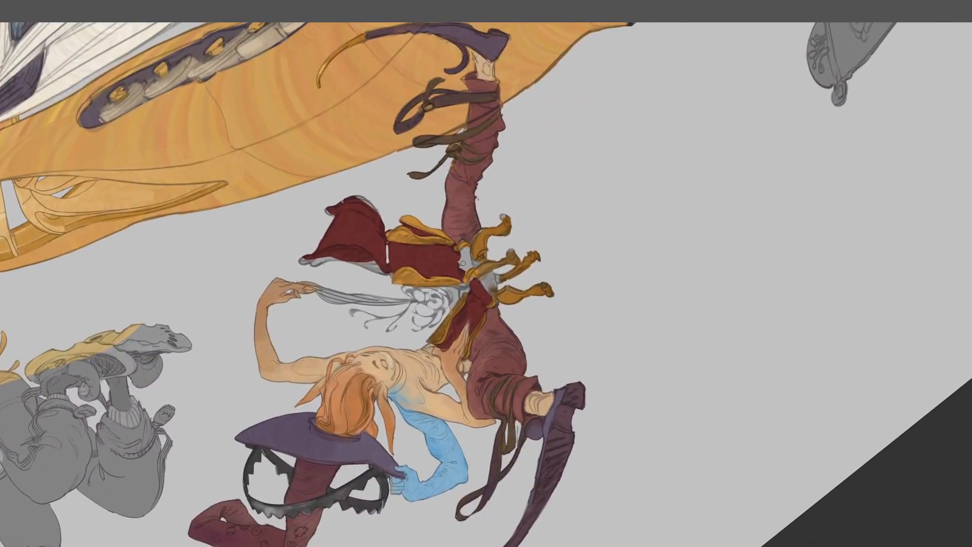
{"action": "mouse_move", "coordinate": [462, 257]}
{"action": "left_mouse_down"}
{"action": "mouse_move", "coordinate": [463, 276]}
{"action": "mouse_move", "coordinate": [465, 249]}
{"action": "mouse_move", "coordinate": [465, 271]}
{"action": "left_mouse_up"}
Paint golden trim along the edges of the flared red coat tail using the existing trim colour
{"action": "left_click", "coordinate": [415, 220], "text": "alt"}
{"action": "key", "text": "r"}
{"action": "left_click_drag", "start_coordinate": [327, 198], "coordinate": [513, 121]}
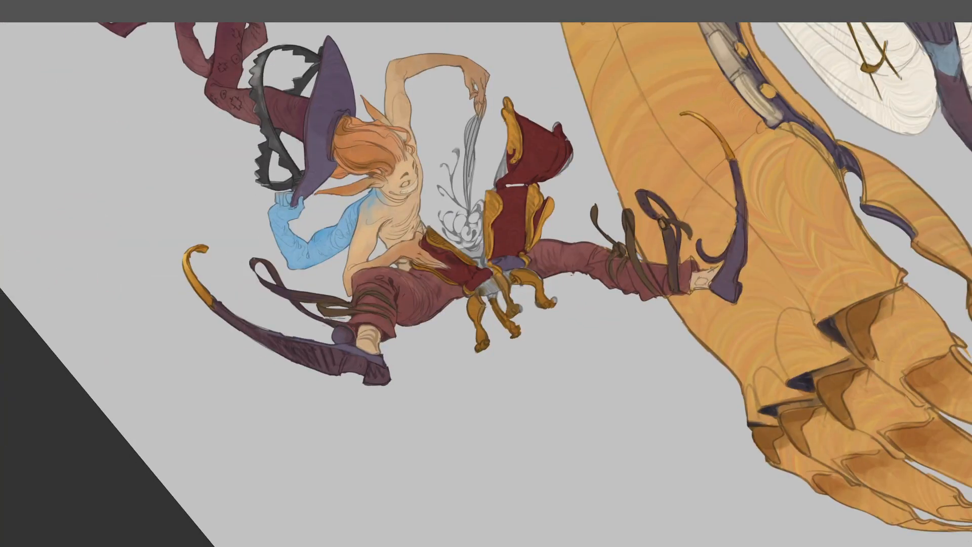
{"action": "mouse_move", "coordinate": [515, 161]}
{"action": "left_mouse_down"}
{"action": "mouse_move", "coordinate": [537, 159]}
{"action": "mouse_move", "coordinate": [554, 169]}
{"action": "mouse_move", "coordinate": [539, 180]}
{"action": "mouse_move", "coordinate": [552, 176]}
{"action": "mouse_move", "coordinate": [540, 177]}
{"action": "mouse_move", "coordinate": [559, 158]}
{"action": "mouse_move", "coordinate": [553, 172]}
{"action": "mouse_move", "coordinate": [559, 120]}
{"action": "mouse_move", "coordinate": [559, 165]}
{"action": "mouse_move", "coordinate": [572, 152]}
{"action": "mouse_move", "coordinate": [543, 166]}
{"action": "left_mouse_up"}
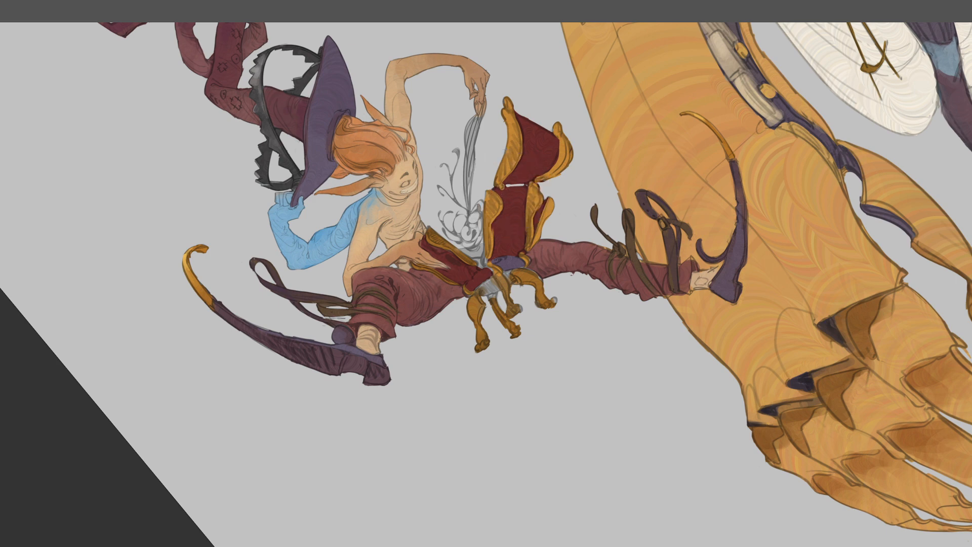
Fill the remaining grey parts of the waist belt with purple between the golden ornaments
{"action": "key", "text": "r"}
{"action": "left_click_drag", "start_coordinate": [599, 171], "coordinate": [584, 228]}
{"action": "left_click", "coordinate": [578, 151], "text": "alt"}
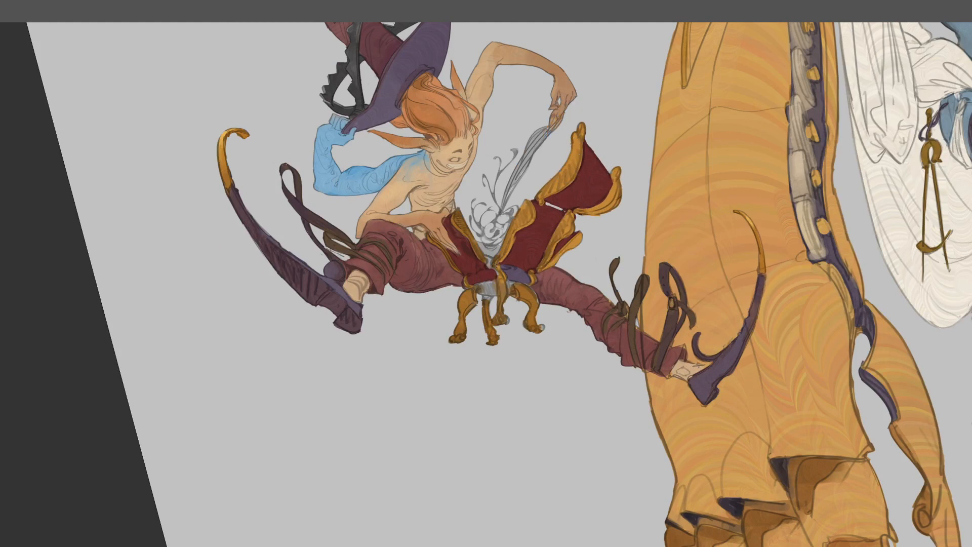
{"action": "mouse_move", "coordinate": [487, 256]}
{"action": "left_mouse_down"}
{"action": "mouse_move", "coordinate": [481, 245]}
{"action": "mouse_move", "coordinate": [496, 249]}
{"action": "mouse_move", "coordinate": [494, 272]}
{"action": "left_mouse_up"}
{"action": "left_click", "coordinate": [517, 276], "text": "alt"}
{"action": "mouse_move", "coordinate": [490, 272]}
{"action": "left_mouse_down"}
{"action": "mouse_move", "coordinate": [526, 278]}
{"action": "mouse_move", "coordinate": [519, 260]}
{"action": "mouse_move", "coordinate": [506, 265]}
{"action": "mouse_move", "coordinate": [525, 271]}
{"action": "mouse_move", "coordinate": [506, 267]}
{"action": "mouse_move", "coordinate": [520, 273]}
{"action": "mouse_move", "coordinate": [507, 290]}
{"action": "mouse_move", "coordinate": [488, 301]}
{"action": "mouse_move", "coordinate": [483, 287]}
{"action": "mouse_move", "coordinate": [493, 287]}
{"action": "mouse_move", "coordinate": [479, 288]}
{"action": "mouse_move", "coordinate": [512, 290]}
{"action": "mouse_move", "coordinate": [566, 223]}
{"action": "mouse_move", "coordinate": [471, 339]}
{"action": "left_mouse_up"}
{"action": "left_click", "coordinate": [520, 260], "text": "alt"}
{"action": "key", "text": "r"}
{"action": "left_click", "coordinate": [479, 284], "text": "alt"}
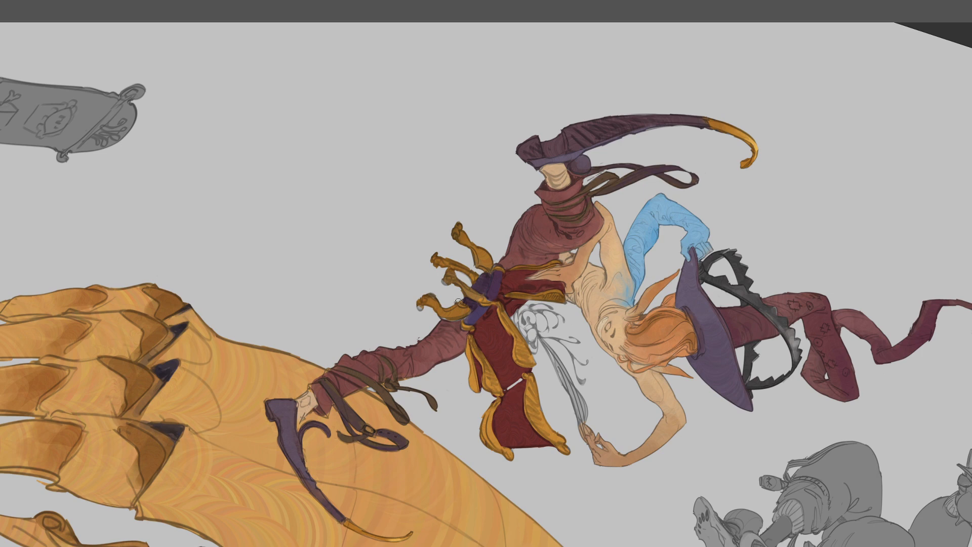
Touch up the tip of the paw-shaped ornament hanging from the belt with gold
{"action": "key", "text": "r"}
{"action": "left_click_drag", "start_coordinate": [515, 257], "coordinate": [378, 263]}
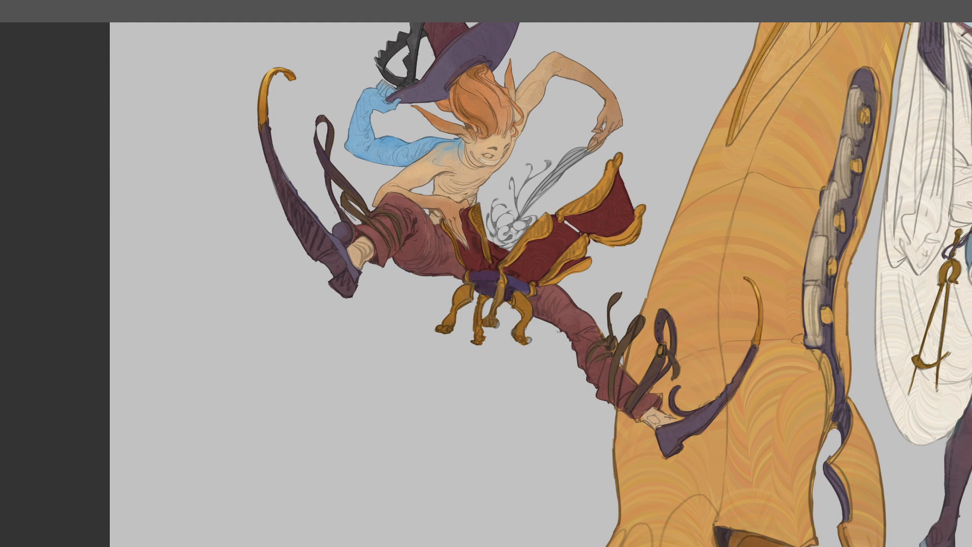
{"action": "left_click_drag", "start_coordinate": [529, 338], "coordinate": [528, 343]}
{"action": "left_click", "coordinate": [517, 253], "text": "alt"}
{"action": "scroll", "coordinate": [461, 324], "scroll_direction": "up", "scroll_amount": 1}
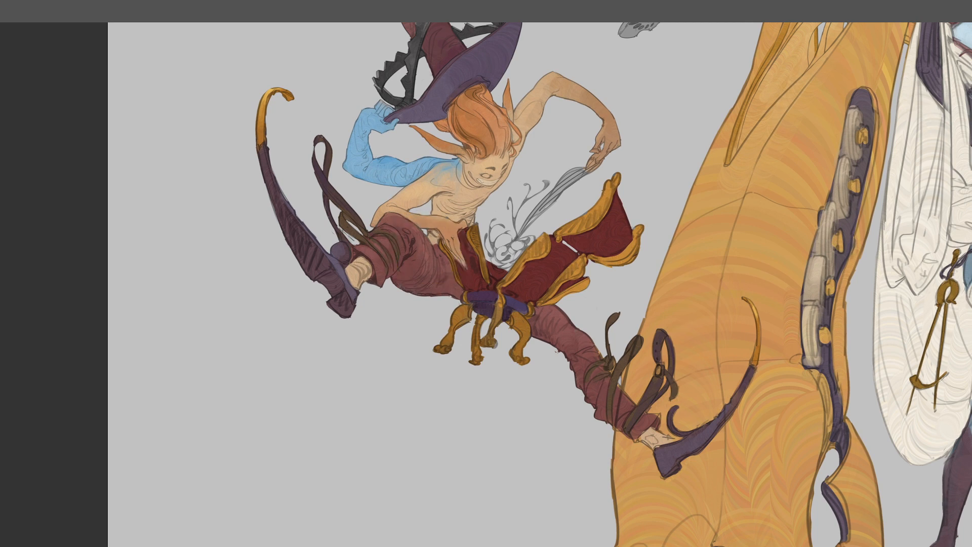
{"action": "mouse_move", "coordinate": [380, 277]}
{"action": "left_mouse_down"}
{"action": "mouse_move", "coordinate": [365, 262]}
{"action": "mouse_move", "coordinate": [366, 279]}
{"action": "mouse_move", "coordinate": [374, 276]}
{"action": "mouse_move", "coordinate": [362, 288]}
{"action": "left_mouse_up"}
{"action": "left_click", "coordinate": [378, 261], "text": "alt"}
{"action": "key", "text": "ctrl+z"}
Examine the hatted figure from the hat and blue arm down to the coat and shoes
{"action": "left_click", "coordinate": [354, 278], "text": "alt"}
{"action": "left_click_drag", "start_coordinate": [426, 154], "coordinate": [410, 217]}
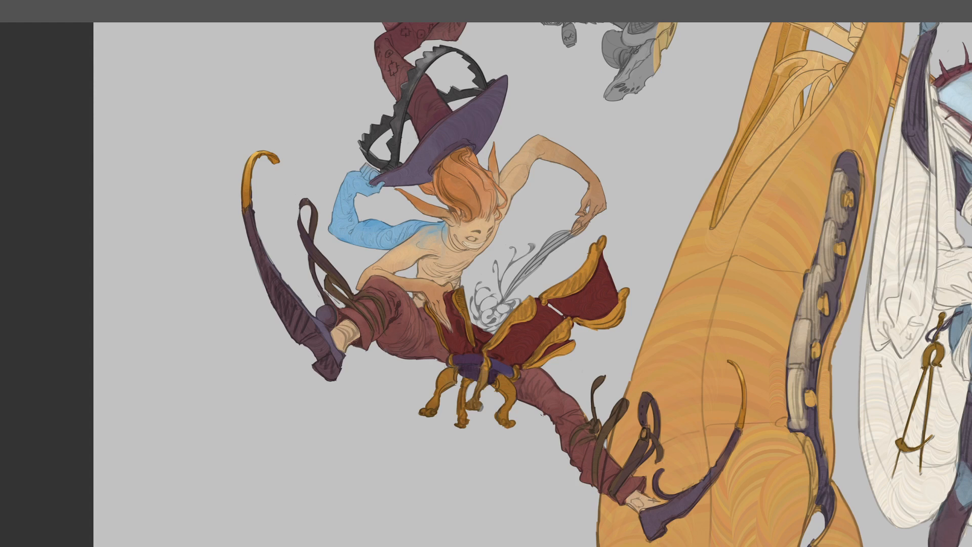
{"action": "left_click_drag", "start_coordinate": [400, 242], "coordinate": [399, 258]}
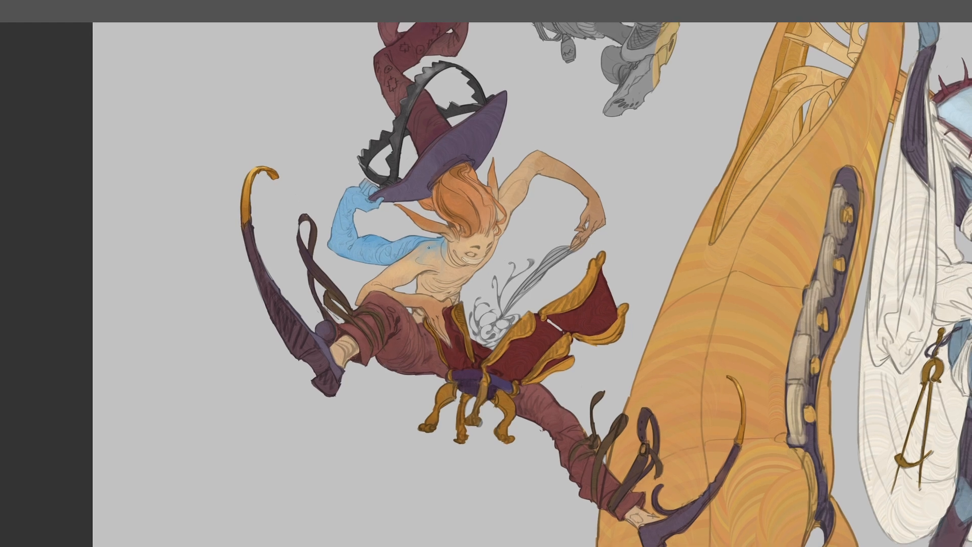
{"action": "left_click", "coordinate": [431, 245], "text": "alt"}
{"action": "left_click_drag", "start_coordinate": [660, 412], "coordinate": [496, 271]}
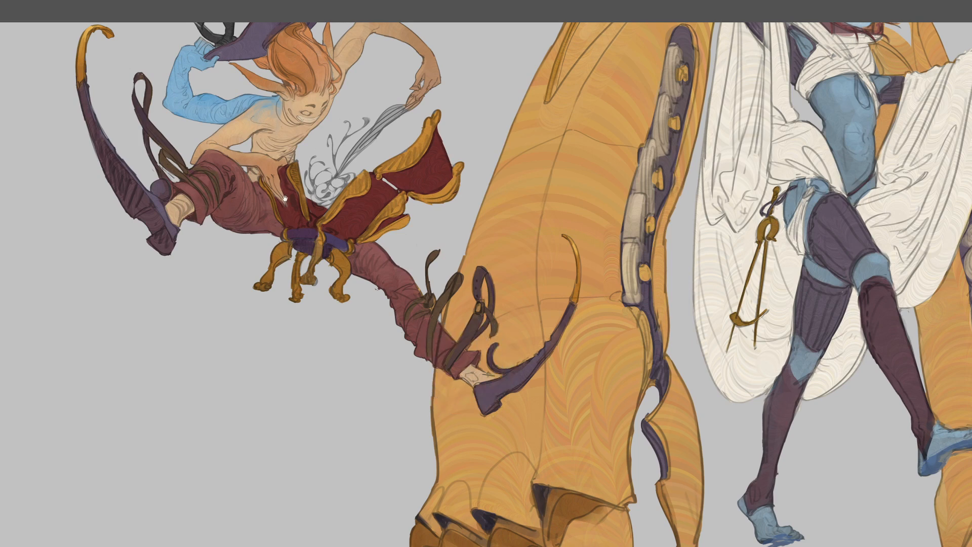
{"action": "left_click_drag", "start_coordinate": [444, 224], "coordinate": [488, 290]}
{"action": "left_click", "coordinate": [489, 254], "text": "alt"}
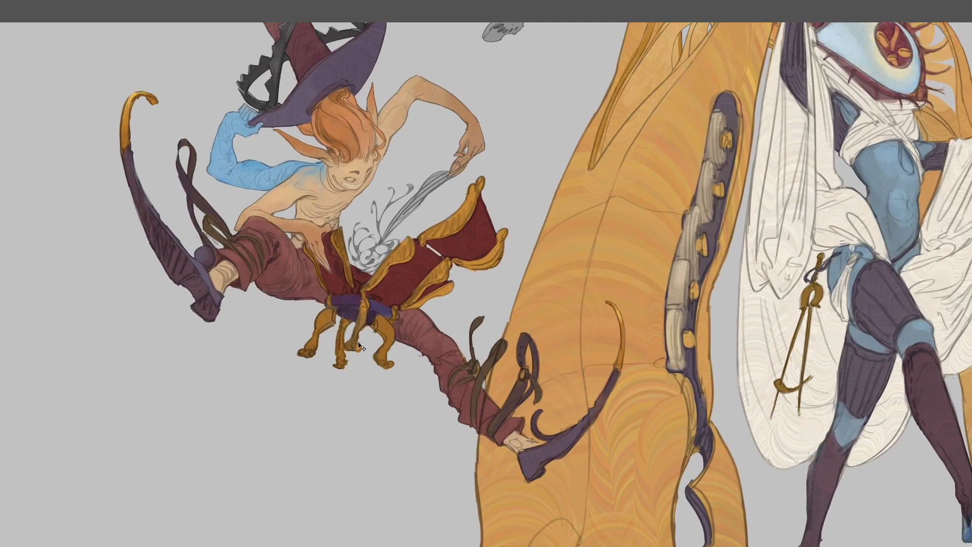
{"action": "key", "text": "ctrl+minus"}
{"action": "key", "text": "ctrl+minus"}
{"action": "key", "text": "ctrl+plus"}
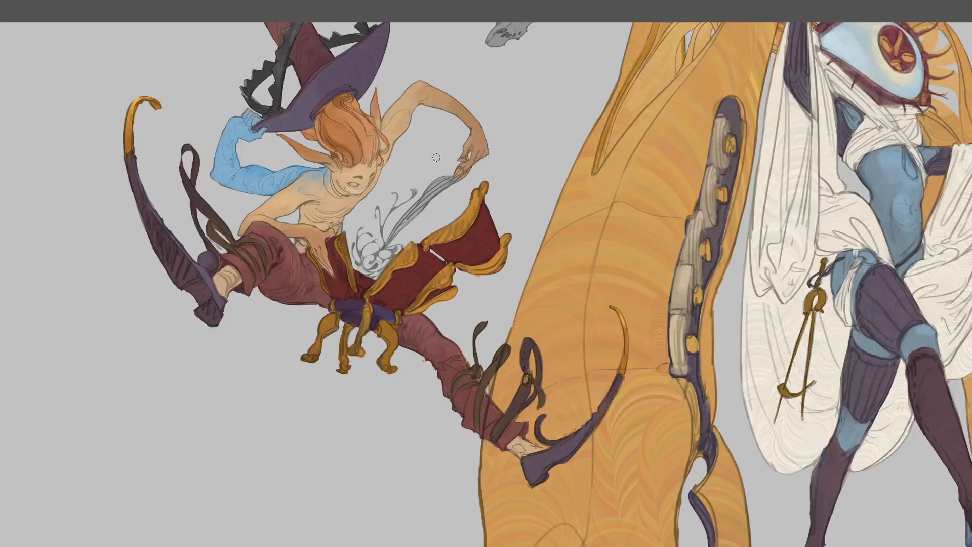
Paint the swirling stream between the figure's raised hand and waist light blue, using the blue arm's colour
{"action": "key", "text": "ctrl+plus"}
{"action": "left_click", "coordinate": [297, 168], "text": "alt"}
{"action": "left_click_drag", "start_coordinate": [390, 243], "coordinate": [382, 252]}
{"action": "left_click_drag", "start_coordinate": [370, 271], "coordinate": [365, 290]}
{"action": "key", "text": "ctrl+z"}
{"action": "mouse_move", "coordinate": [363, 268]}
{"action": "left_mouse_down"}
{"action": "mouse_move", "coordinate": [370, 275]}
{"action": "mouse_move", "coordinate": [360, 270]}
{"action": "mouse_move", "coordinate": [462, 166]}
{"action": "left_mouse_up"}
{"action": "key", "text": "ctrl+minus"}
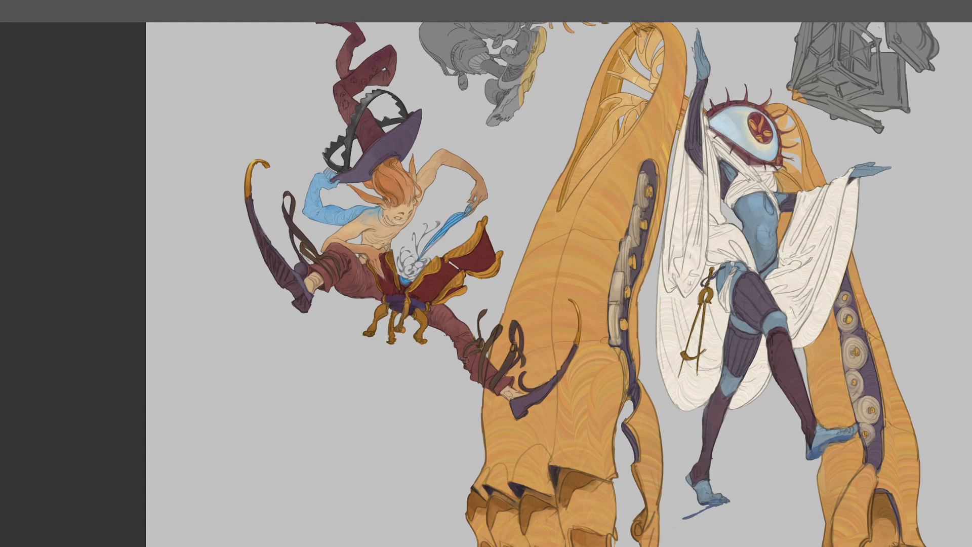
{"action": "key", "text": "ctrl+minus"}
{"action": "left_click_drag", "start_coordinate": [497, 227], "coordinate": [312, 151]}
{"action": "left_click_drag", "start_coordinate": [392, 297], "coordinate": [406, 330]}
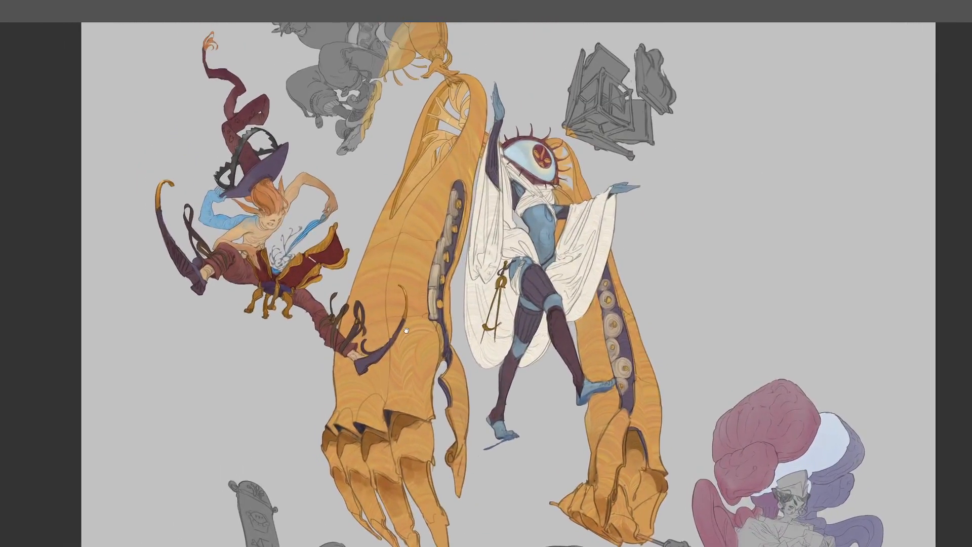
Examine the whole illustration, from the coloured central figures and clawed arms to the uncoloured grey characters below
{"action": "left_click_drag", "start_coordinate": [375, 198], "coordinate": [425, 97]}
{"action": "left_click_drag", "start_coordinate": [509, 451], "coordinate": [350, 278]}
{"action": "mouse_move", "coordinate": [519, 311]}
{"action": "left_mouse_down"}
{"action": "mouse_move", "coordinate": [393, 294]}
{"action": "mouse_move", "coordinate": [401, 305]}
{"action": "mouse_move", "coordinate": [578, 282]}
{"action": "left_mouse_up"}
{"action": "left_click_drag", "start_coordinate": [442, 104], "coordinate": [497, 350]}
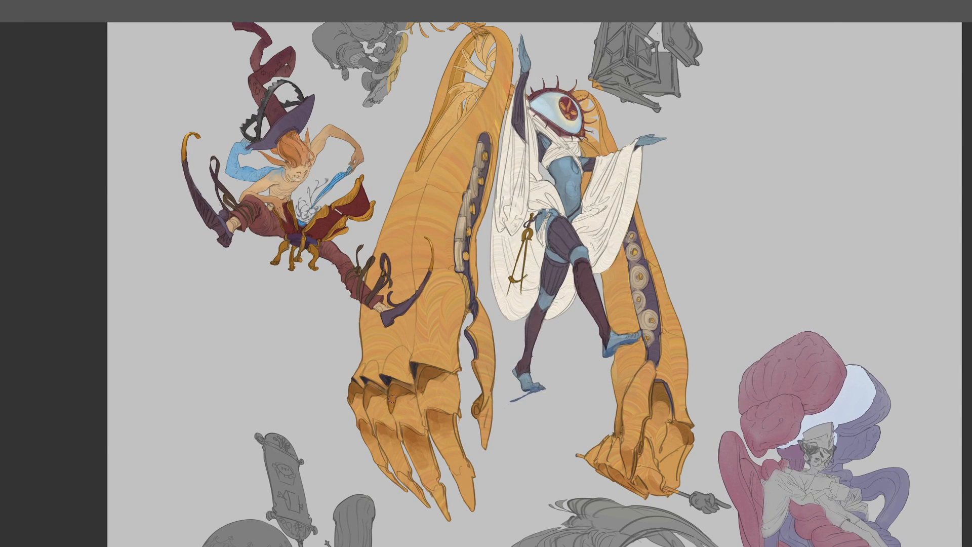
{"action": "left_click_drag", "start_coordinate": [373, 394], "coordinate": [370, 389]}
{"action": "left_click_drag", "start_coordinate": [582, 437], "coordinate": [433, 376]}
{"action": "mouse_move", "coordinate": [511, 350]}
{"action": "left_mouse_down"}
{"action": "mouse_move", "coordinate": [507, 334]}
{"action": "mouse_move", "coordinate": [513, 343]}
{"action": "left_mouse_up"}
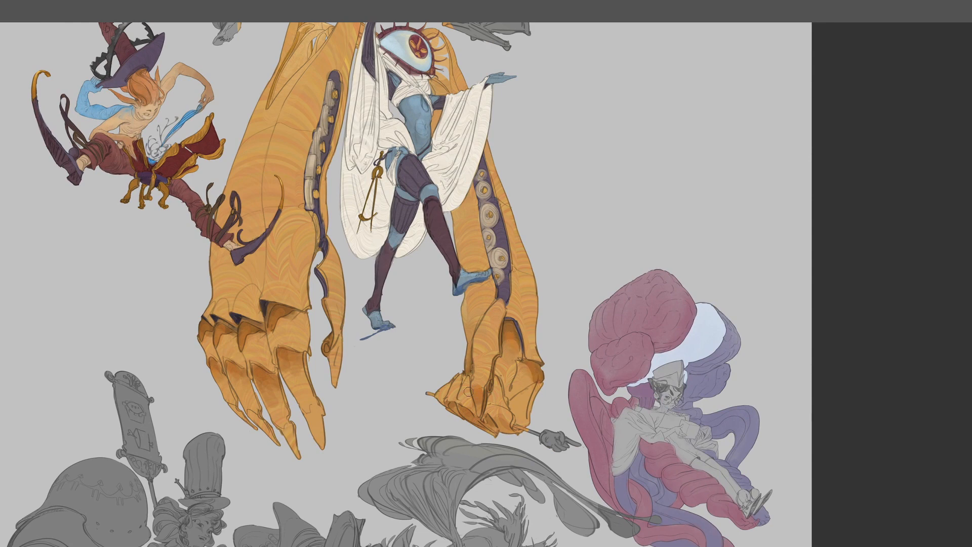
{"action": "key", "text": "ctrl+minus"}
{"action": "key", "text": "ctrl+minus"}
{"action": "left_click_drag", "start_coordinate": [521, 236], "coordinate": [509, 177]}
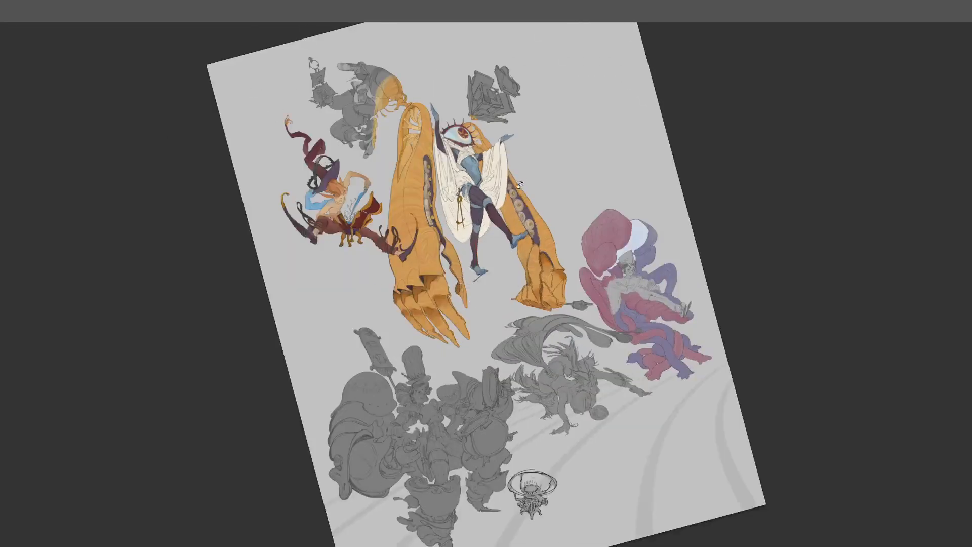
{"action": "left_click_drag", "start_coordinate": [470, 281], "coordinate": [453, 254]}
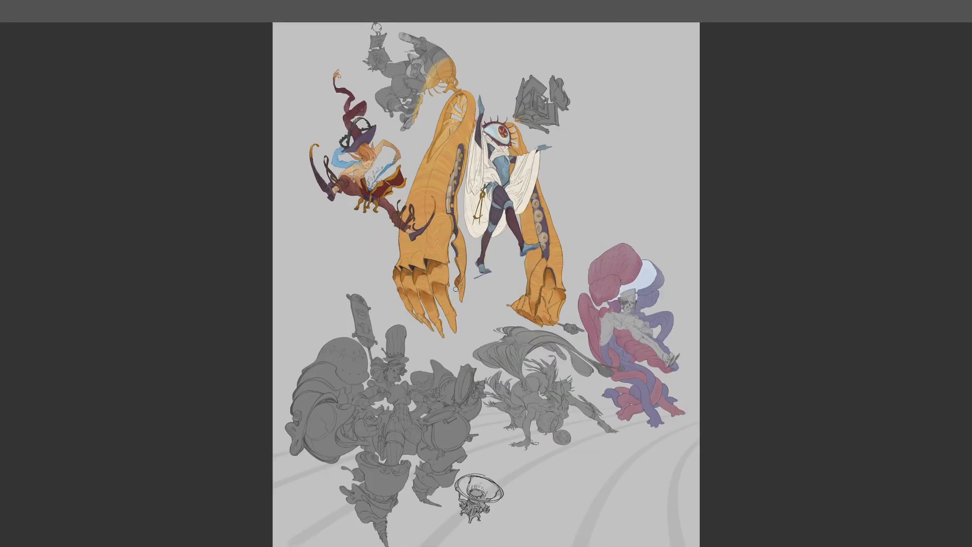
{"action": "left_click_drag", "start_coordinate": [473, 299], "coordinate": [469, 313]}
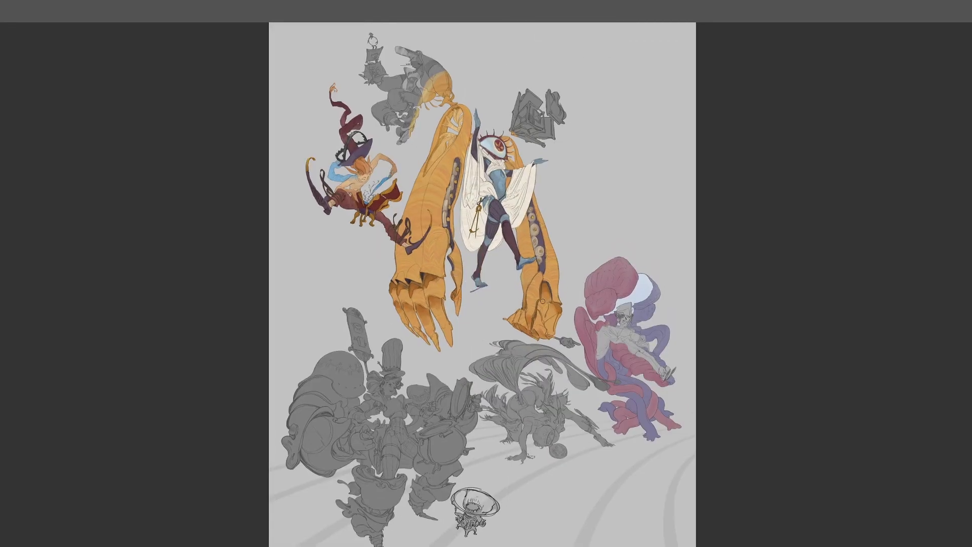
{"action": "left_click_drag", "start_coordinate": [512, 276], "coordinate": [538, 371]}
{"action": "key", "text": "ctrl+plus"}
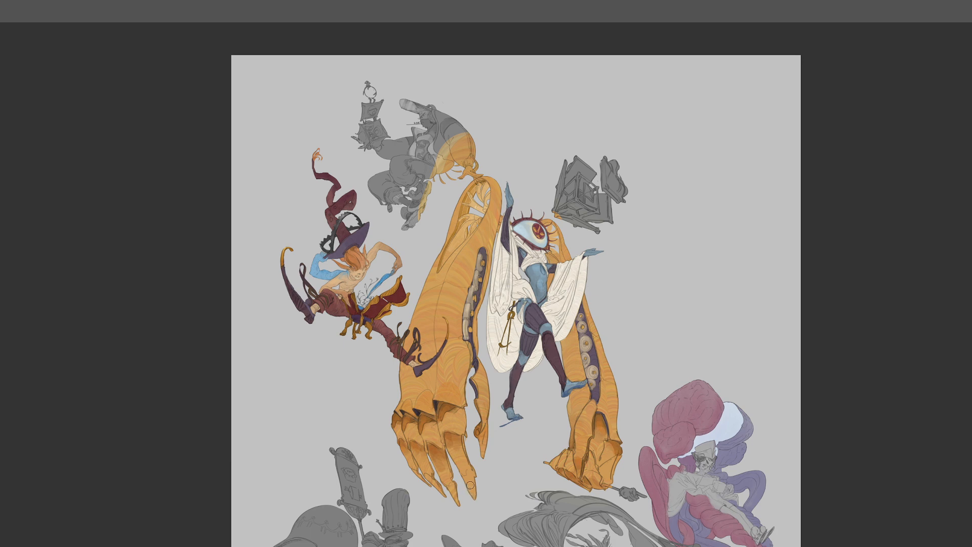
{"action": "left_click_drag", "start_coordinate": [438, 362], "coordinate": [452, 415]}
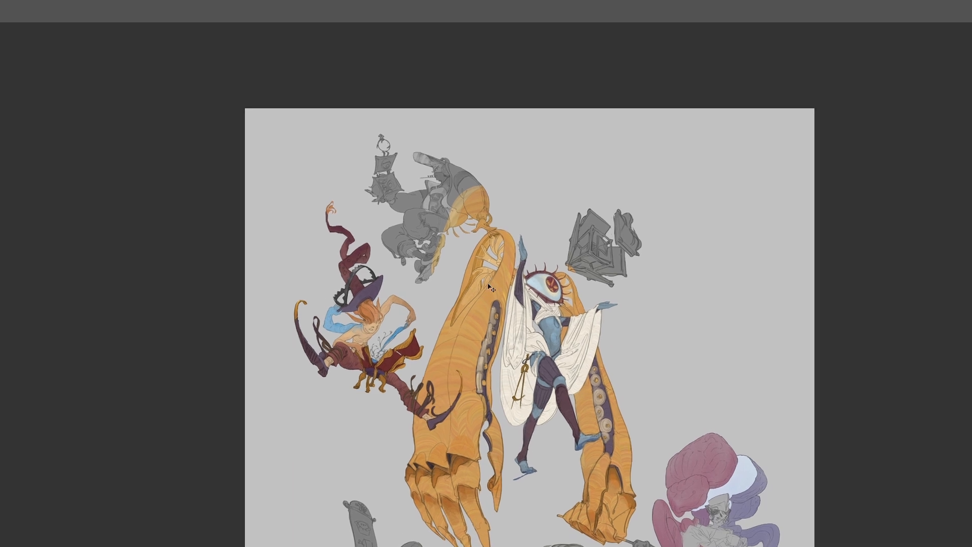
Examine the hatted figure's base colours up close, from the hat and blue arm to the coat, belt and curled shoes
{"action": "key", "text": "ctrl+plus"}
{"action": "left_click_drag", "start_coordinate": [435, 265], "coordinate": [456, 273]}
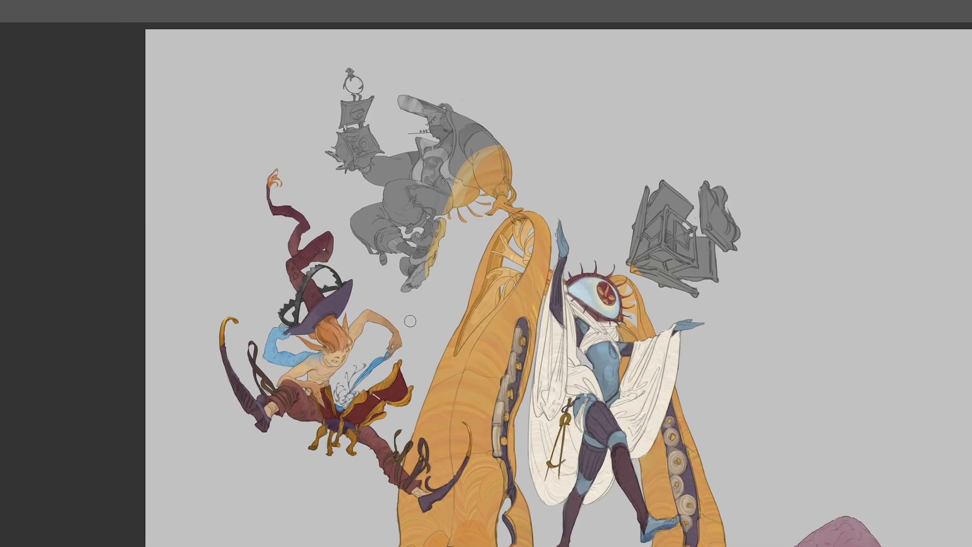
{"action": "left_click", "coordinate": [389, 326], "text": "alt"}
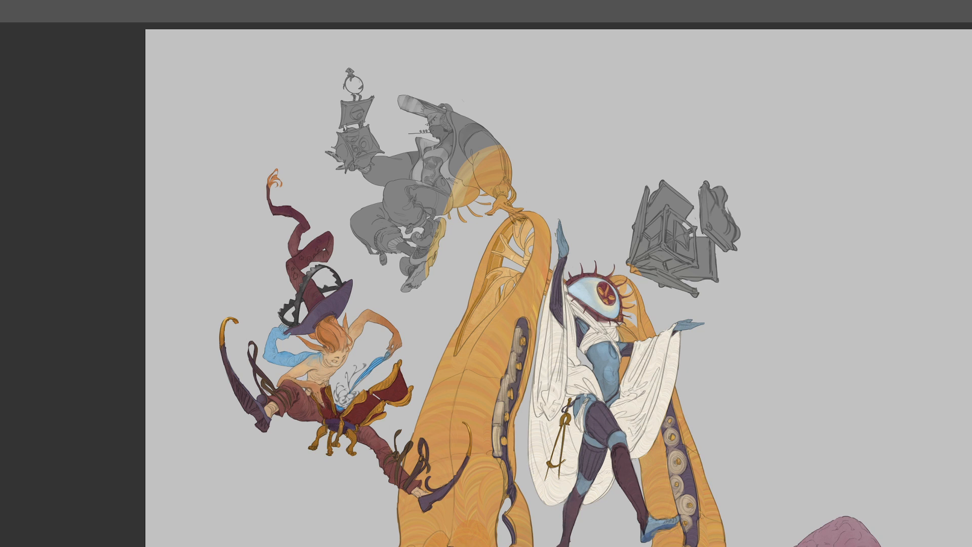
{"action": "left_click_drag", "start_coordinate": [340, 357], "coordinate": [361, 330]}
{"action": "left_click", "coordinate": [386, 290], "text": "alt"}
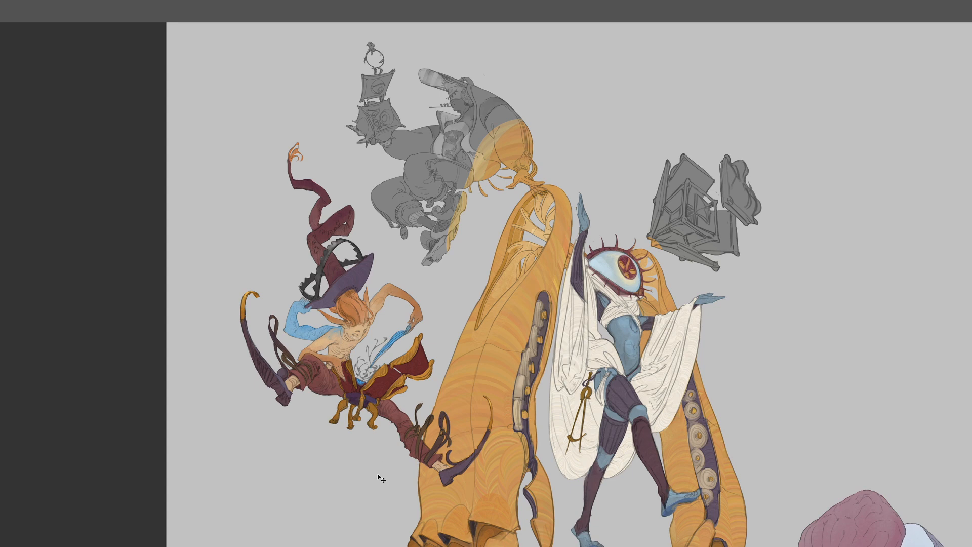
{"action": "key", "text": "ctrl+minus"}
{"action": "key", "text": "ctrl+plus"}
{"action": "key", "text": "ctrl+plus"}
{"action": "key", "text": "ctrl+plus"}
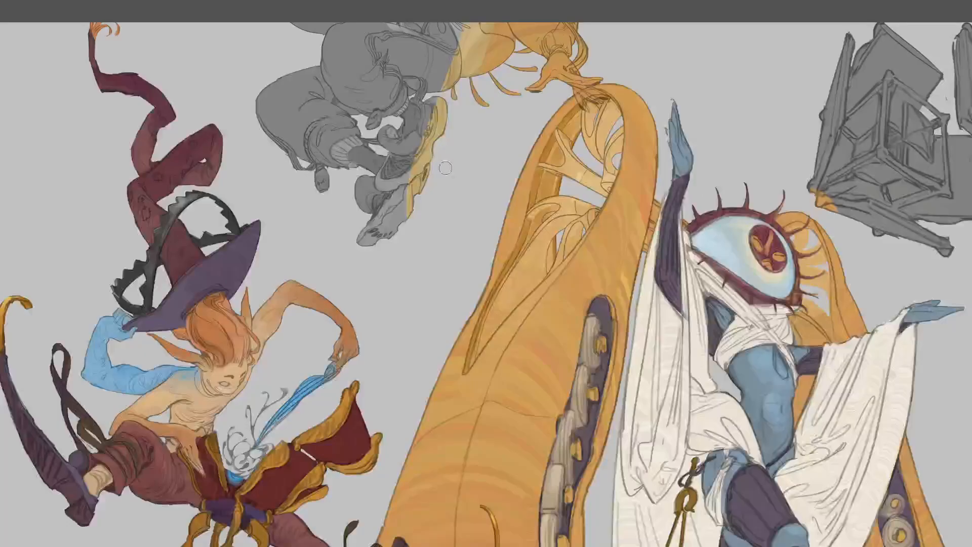
{"action": "left_click_drag", "start_coordinate": [250, 283], "coordinate": [507, 188]}
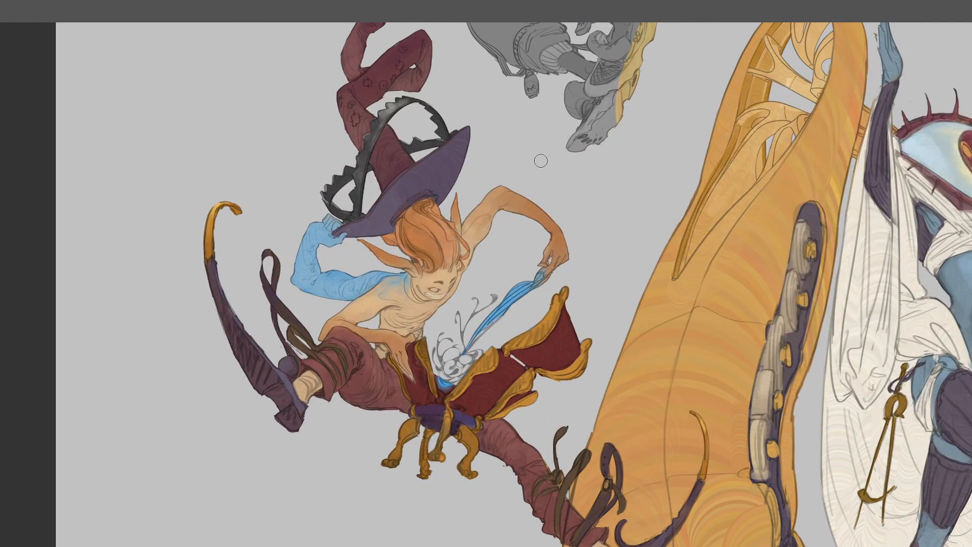
{"action": "left_click", "coordinate": [415, 372], "text": "alt"}
{"action": "scroll", "coordinate": [440, 347], "scroll_direction": "down", "scroll_amount": 1}
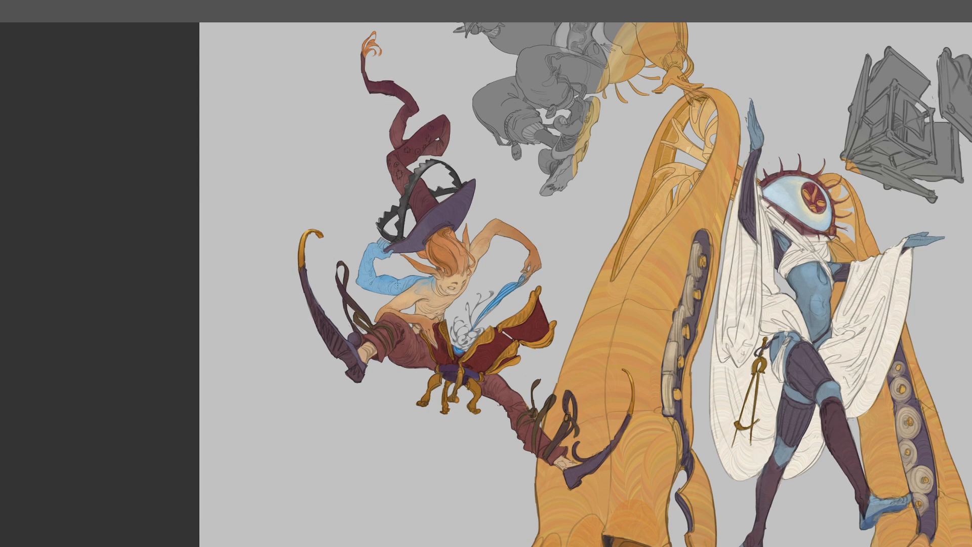
{"action": "left_click_drag", "start_coordinate": [418, 325], "coordinate": [414, 344]}
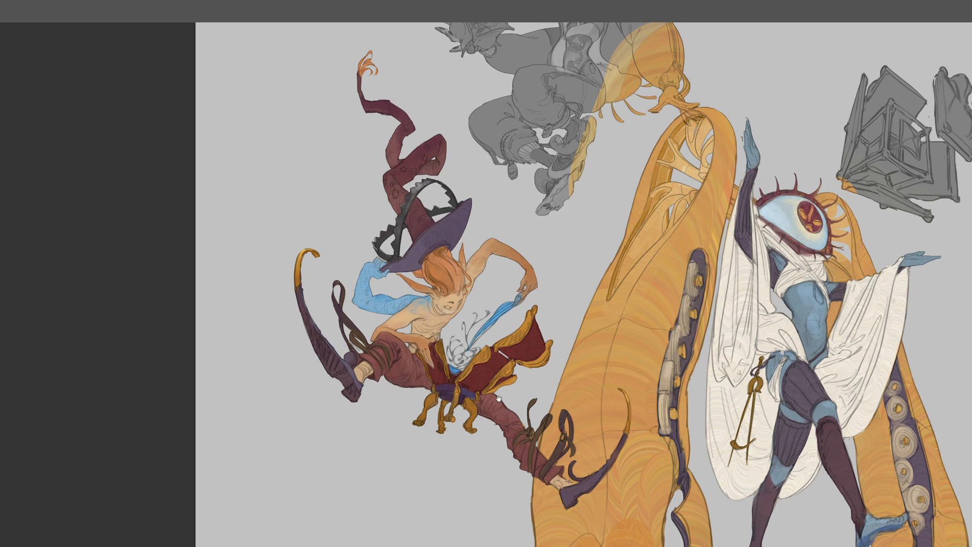
{"action": "left_click_drag", "start_coordinate": [499, 398], "coordinate": [494, 408]}
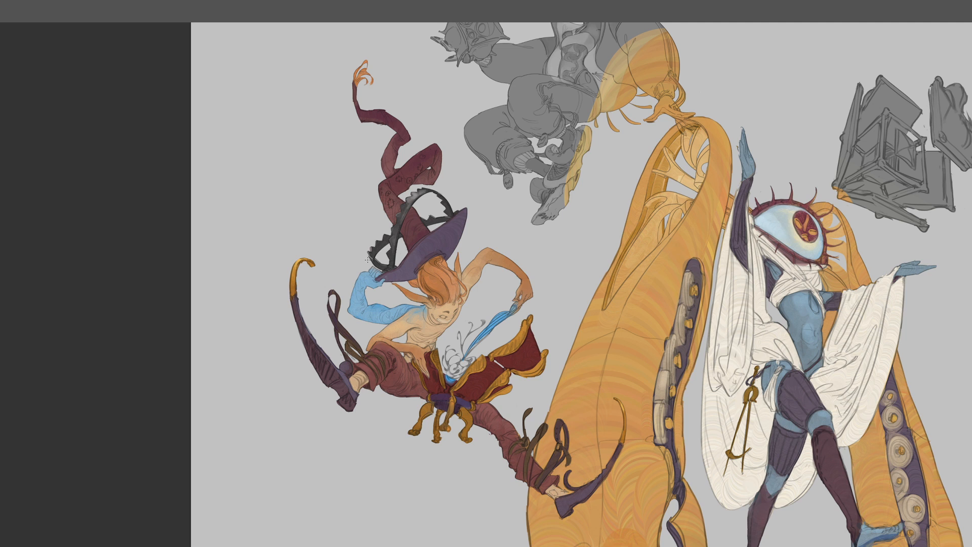
{"action": "left_click_drag", "start_coordinate": [509, 345], "coordinate": [509, 347]}
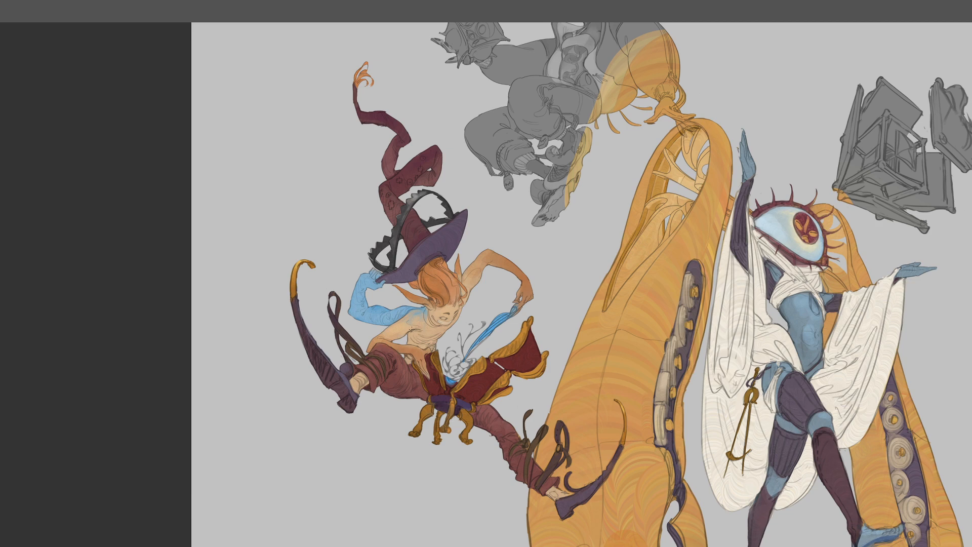
{"action": "left_click_drag", "start_coordinate": [411, 329], "coordinate": [382, 321]}
Compare the hatted figure's colours with the eye-headed figure, the golden arms and the grey and pink-purple groups below
{"action": "key", "text": "ctrl+minus"}
{"action": "key", "text": "ctrl+minus"}
{"action": "left_click_drag", "start_coordinate": [603, 325], "coordinate": [435, 252]}
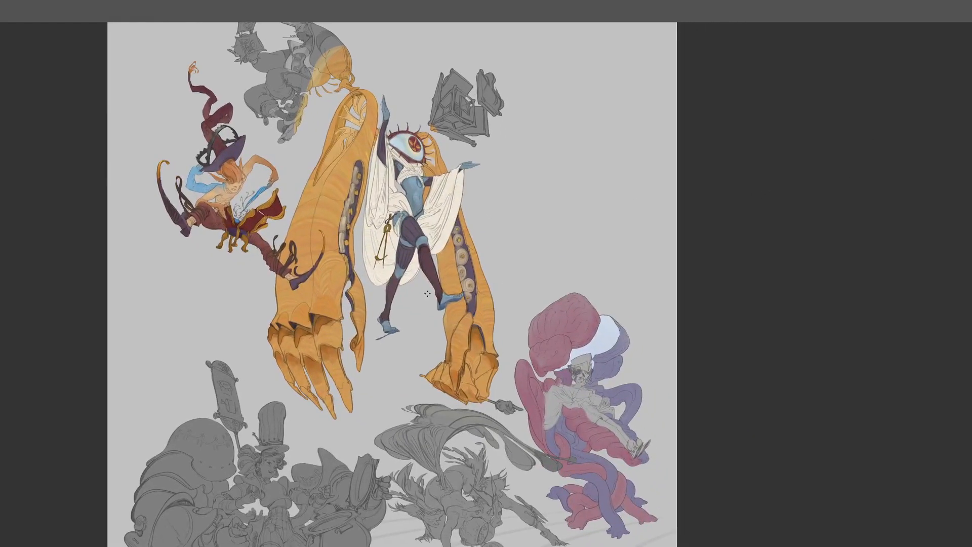
{"action": "left_click_drag", "start_coordinate": [485, 324], "coordinate": [534, 181]}
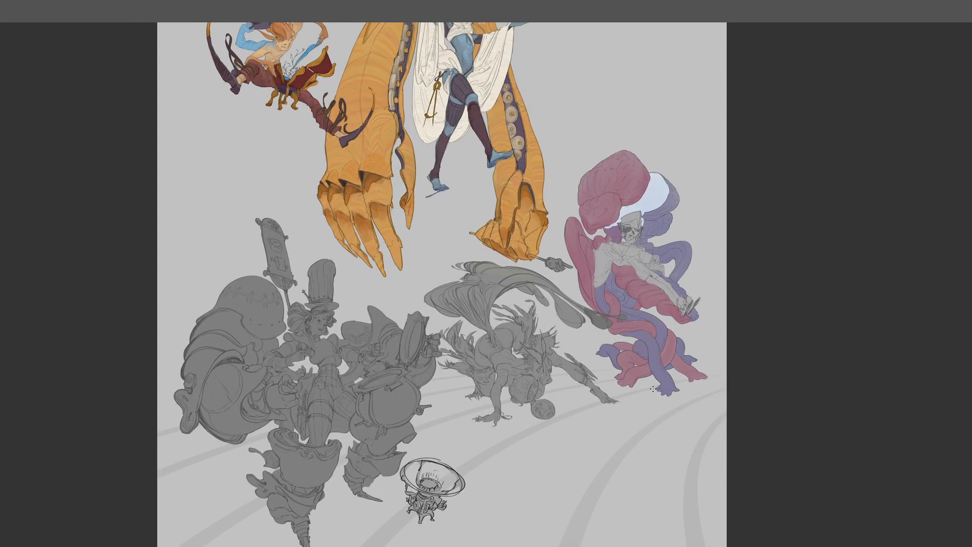
{"action": "left_click_drag", "start_coordinate": [456, 219], "coordinate": [467, 350]}
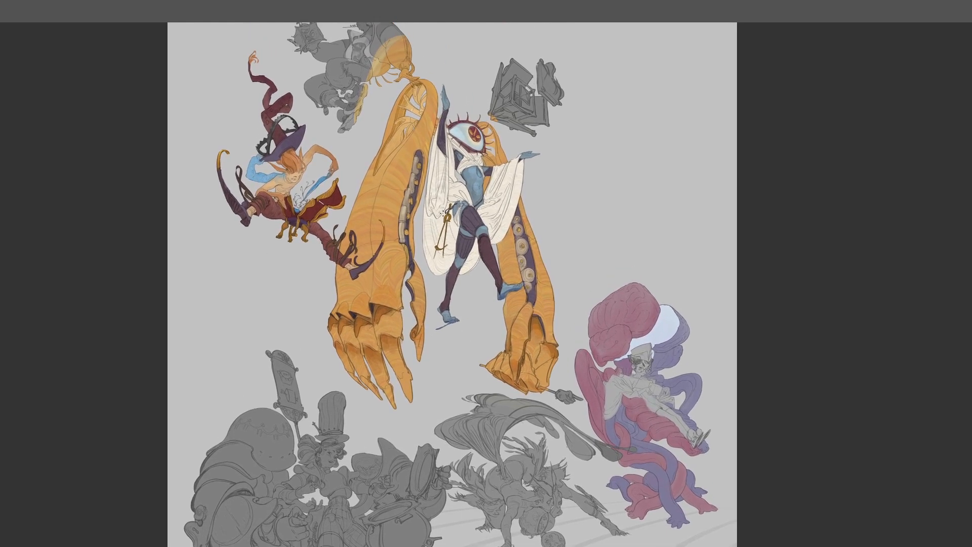
{"action": "left_click_drag", "start_coordinate": [463, 166], "coordinate": [459, 207]}
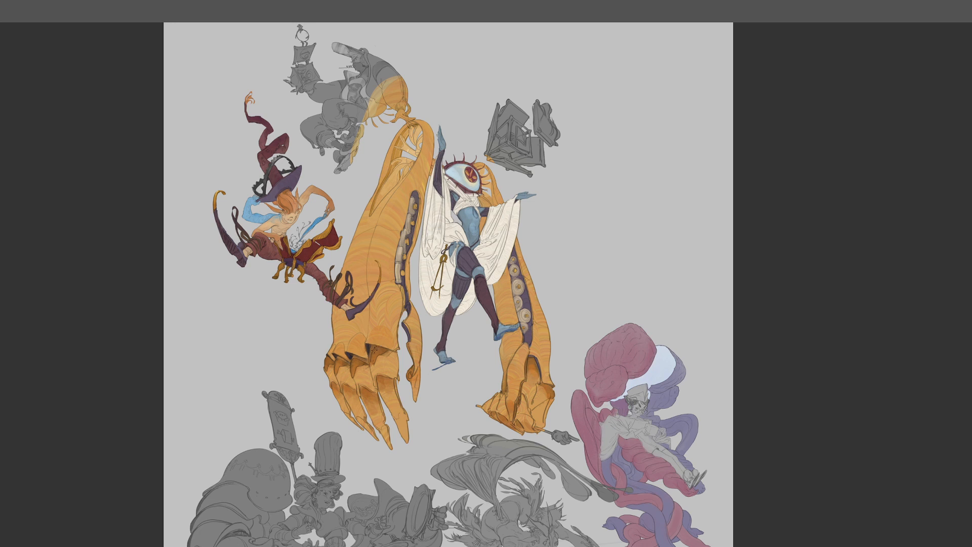
{"action": "scroll", "coordinate": [375, 350], "scroll_direction": "up", "scroll_amount": 1}
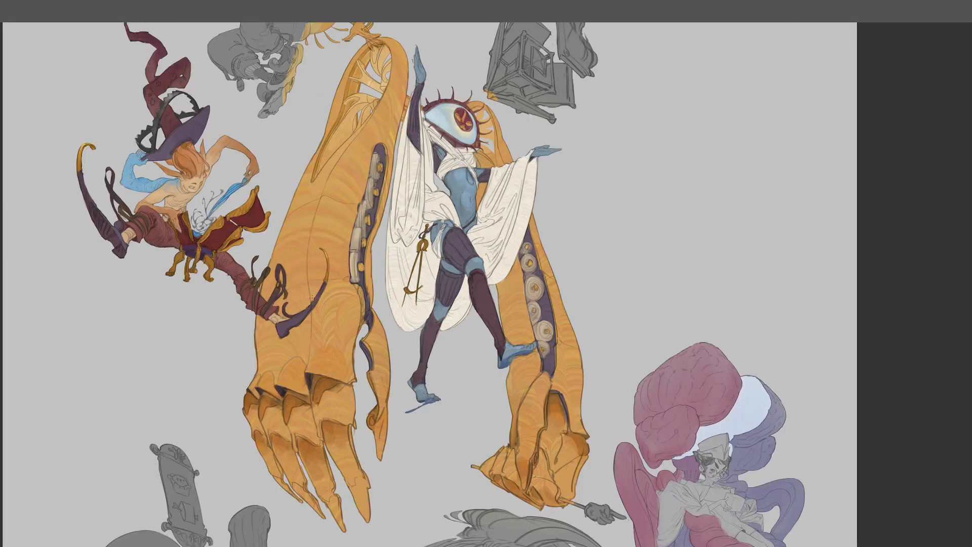
{"action": "scroll", "coordinate": [334, 280], "scroll_direction": "up", "scroll_amount": 3}
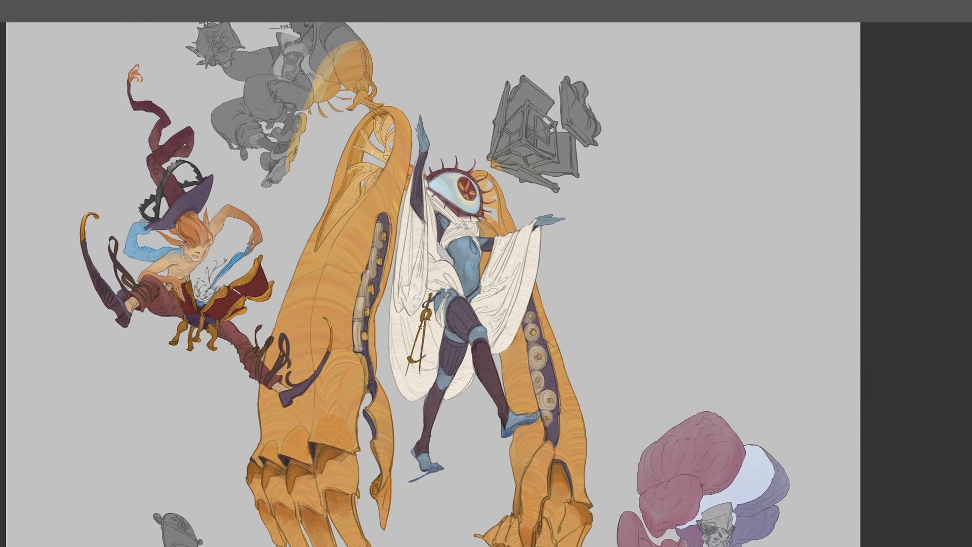
{"action": "left_click_drag", "start_coordinate": [415, 347], "coordinate": [444, 428]}
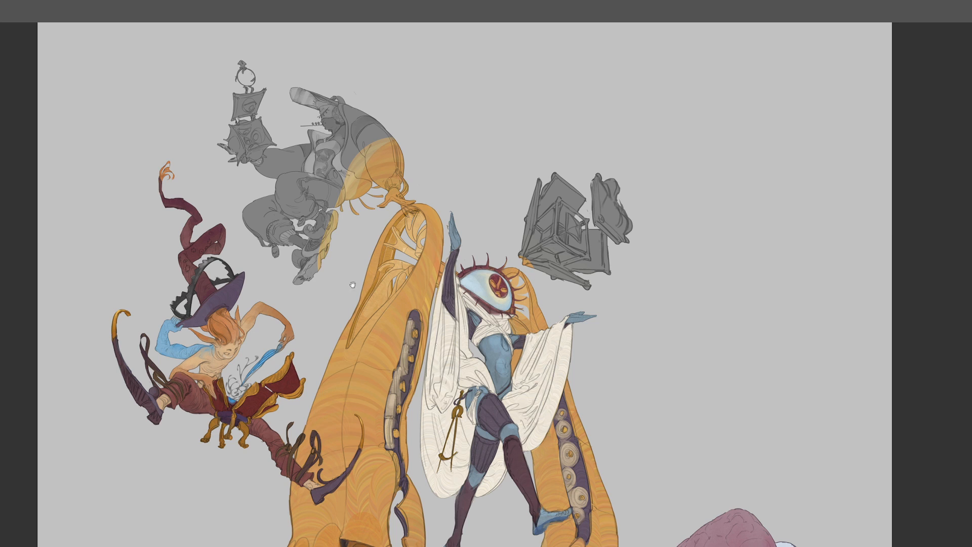
{"action": "left_click_drag", "start_coordinate": [352, 285], "coordinate": [464, 263]}
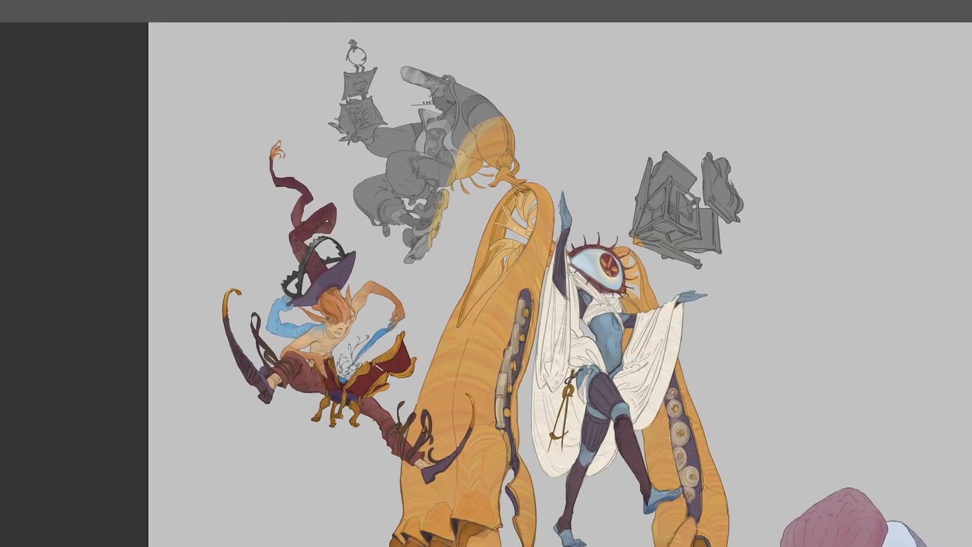
{"action": "left_click_drag", "start_coordinate": [548, 452], "coordinate": [454, 201]}
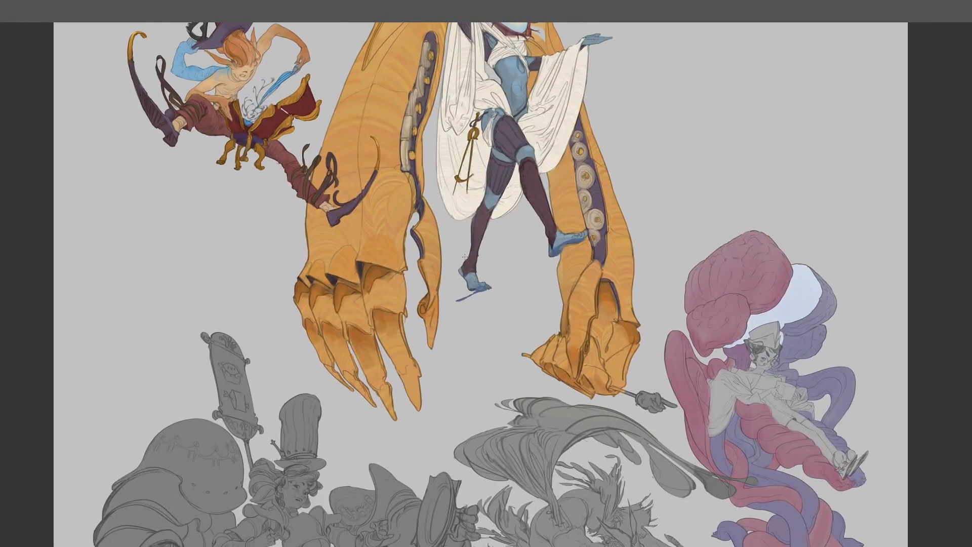
{"action": "left_click_drag", "start_coordinate": [453, 243], "coordinate": [449, 288]}
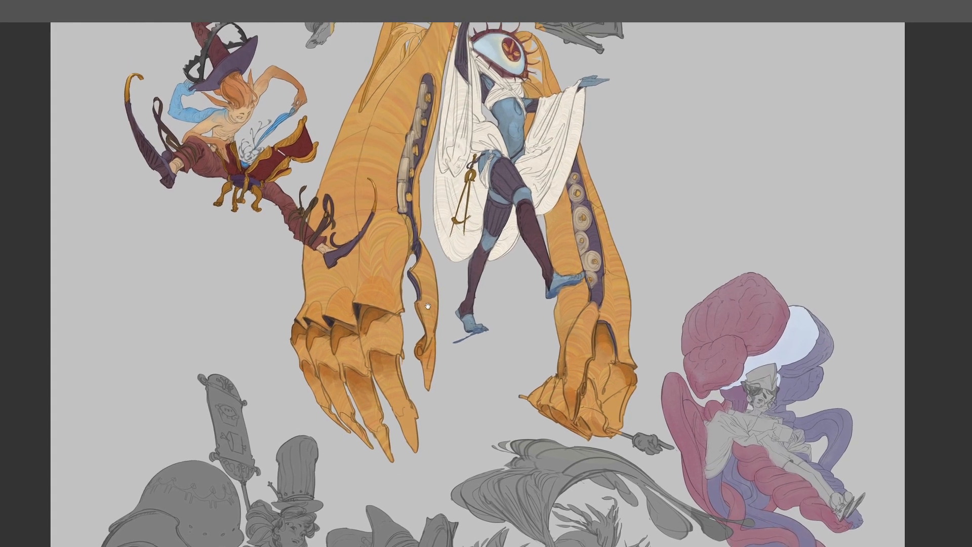
{"action": "left_click_drag", "start_coordinate": [463, 238], "coordinate": [509, 355]}
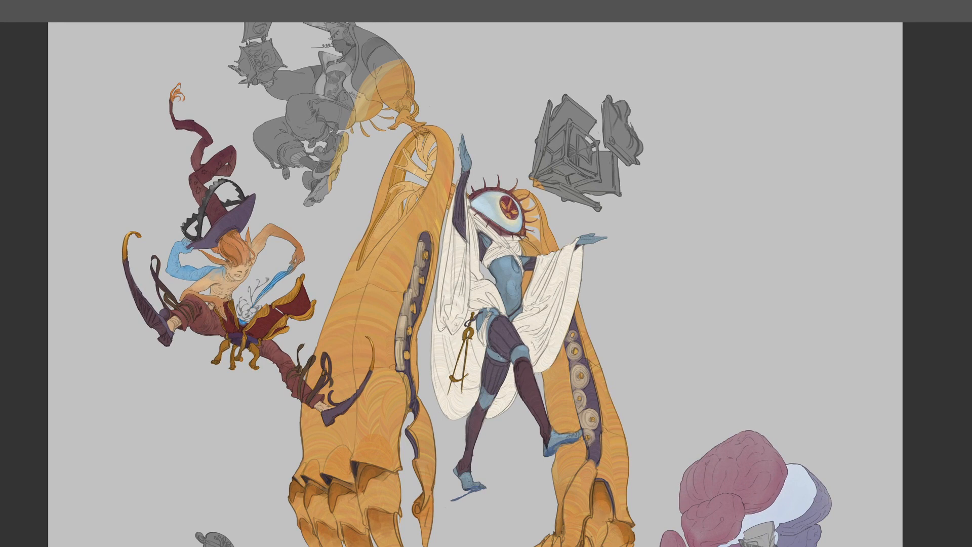
{"action": "left_click", "coordinate": [509, 241], "text": "alt"}
{"action": "left_click", "coordinate": [503, 237], "text": "alt"}
{"action": "left_click_drag", "start_coordinate": [500, 295], "coordinate": [510, 367]}
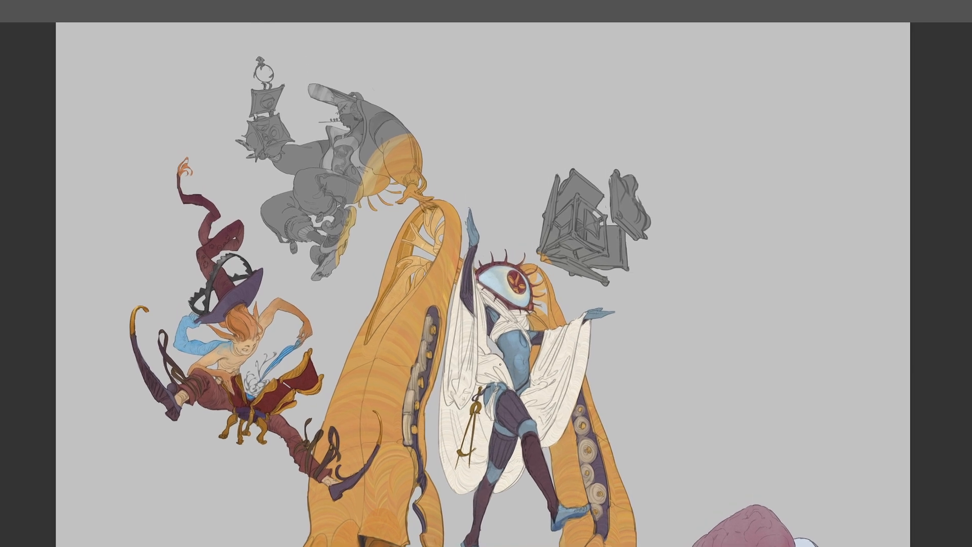
Touch up the hatted figure's paw-shaped belt ornaments and coat trim with gold picked from the coat's edge
{"action": "left_click_drag", "start_coordinate": [488, 345], "coordinate": [645, 251]}
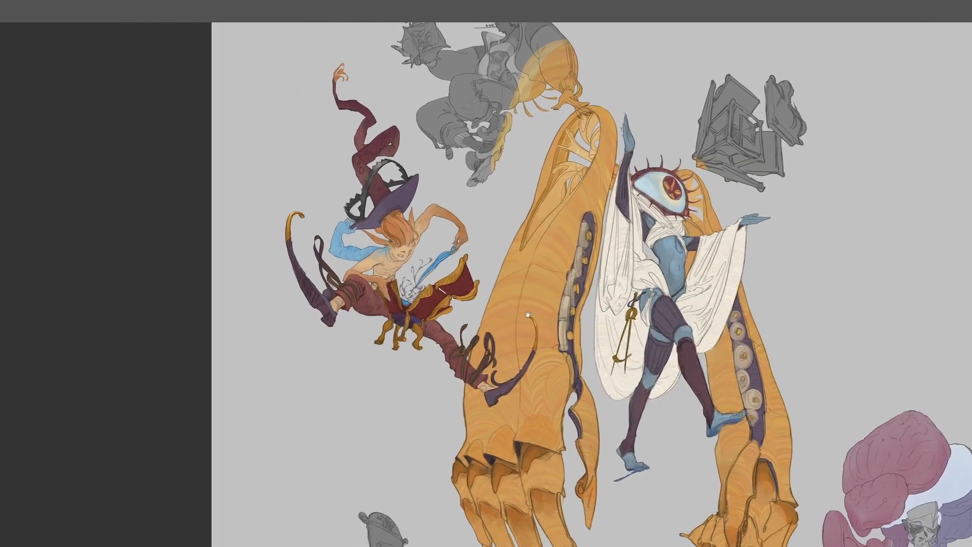
{"action": "key", "text": "ctrl+plus"}
{"action": "key", "text": "ctrl+plus"}
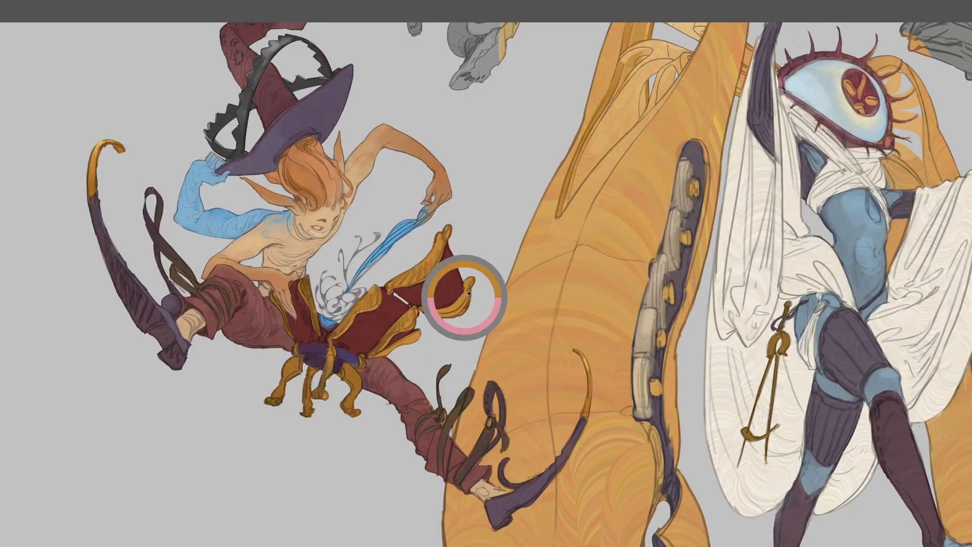
{"action": "left_click", "coordinate": [463, 295], "text": "alt"}
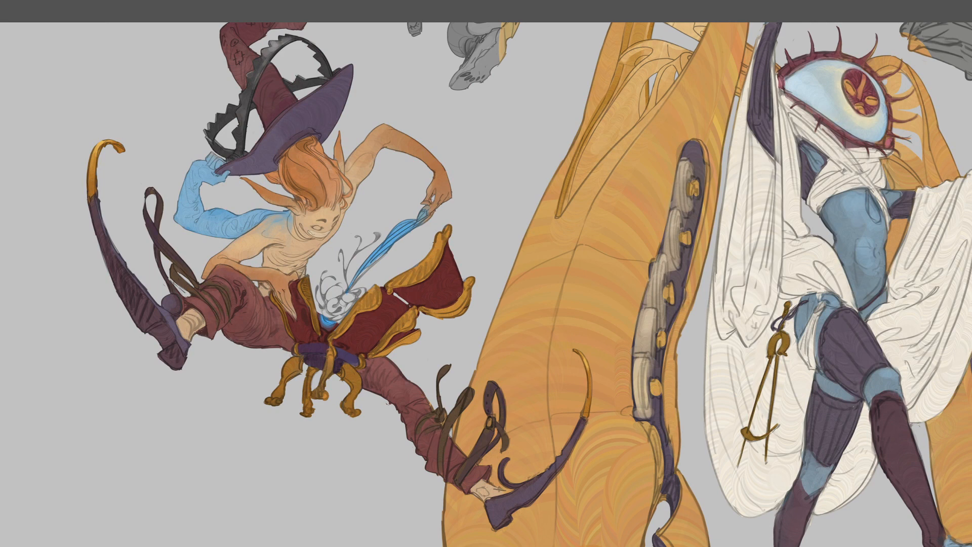
{"action": "left_click", "coordinate": [460, 292], "text": "alt"}
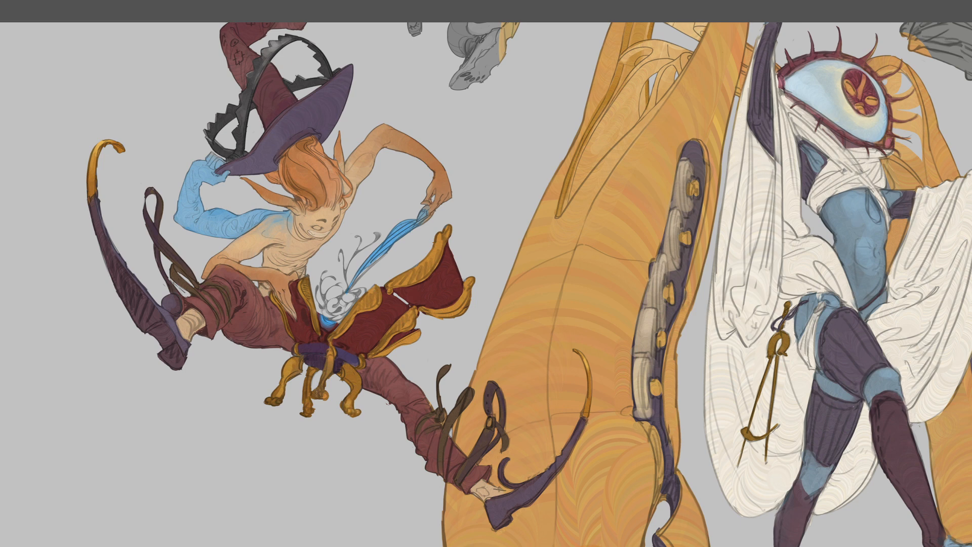
{"action": "mouse_move", "coordinate": [330, 351]}
{"action": "left_mouse_down"}
{"action": "mouse_move", "coordinate": [334, 372]}
{"action": "mouse_move", "coordinate": [356, 379]}
{"action": "left_mouse_up"}
{"action": "left_click_drag", "start_coordinate": [269, 400], "coordinate": [277, 401]}
{"action": "left_click_drag", "start_coordinate": [377, 288], "coordinate": [380, 297]}
Check the hatted figure's blue arm and shoulder up close and against the surrounding figures
{"action": "key", "text": "ctrl+minus"}
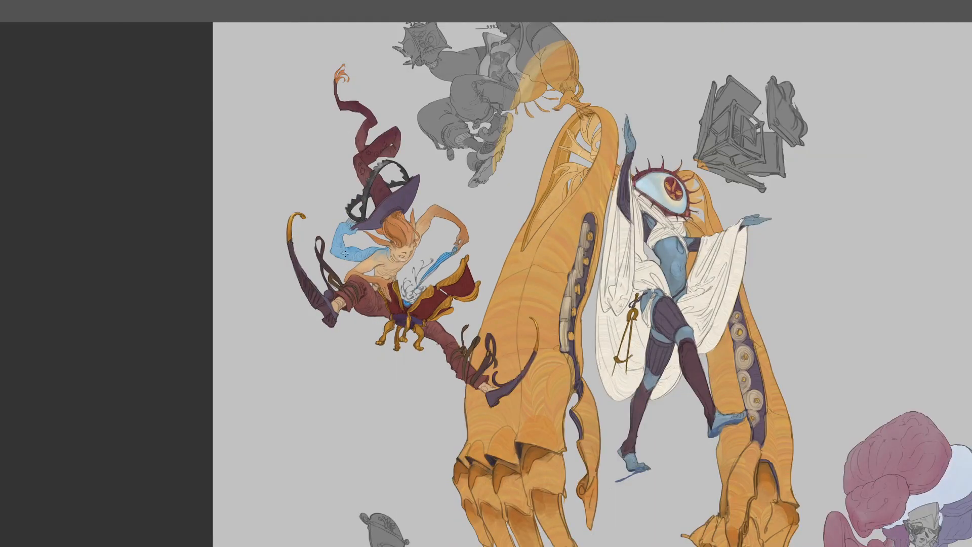
{"action": "key", "text": "ctrl+plus"}
{"action": "left_click", "coordinate": [285, 215], "text": "alt"}
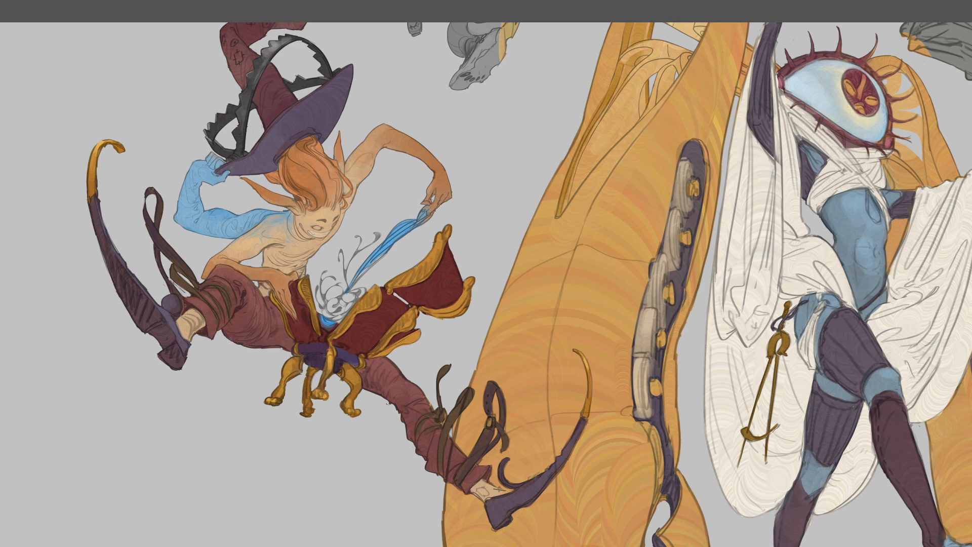
{"action": "key", "text": "ctrl+minus"}
{"action": "key", "text": "ctrl+minus"}
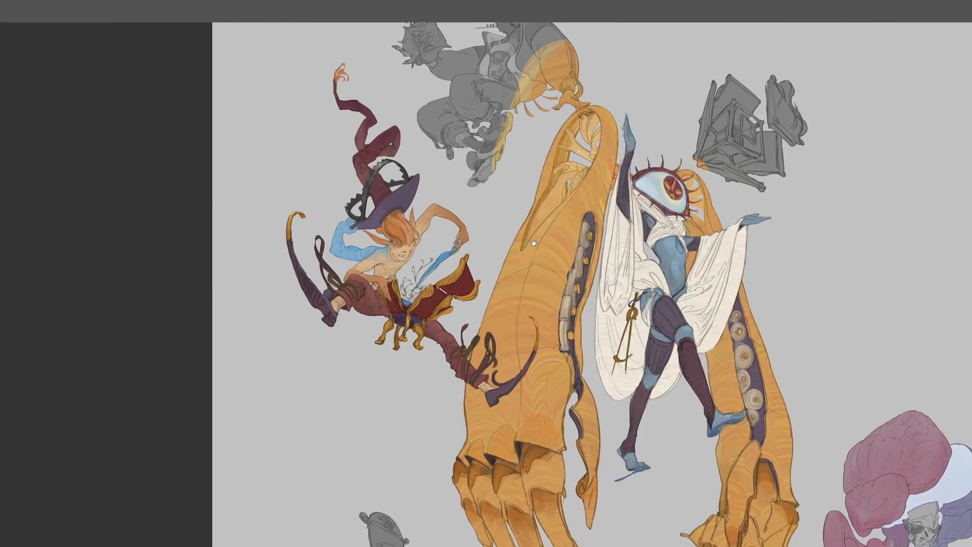
Compare the hatted figure's colours with the eye-headed figure, the golden arms and the still-grey groups around the canvas
{"action": "scroll", "coordinate": [532, 243], "scroll_direction": "down", "scroll_amount": 2}
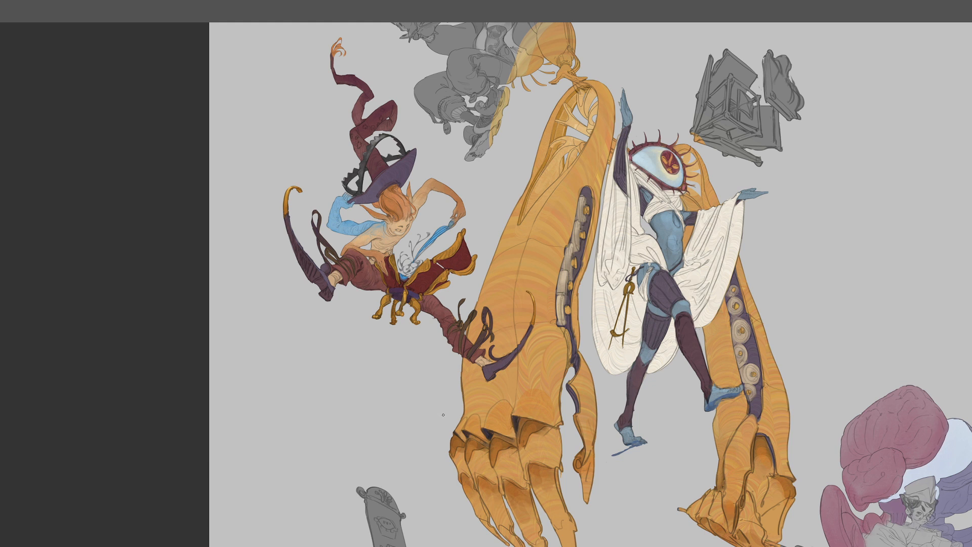
{"action": "left_click_drag", "start_coordinate": [437, 280], "coordinate": [406, 288]}
{"action": "key", "text": "ctrl+minus"}
{"action": "left_click_drag", "start_coordinate": [581, 317], "coordinate": [511, 238]}
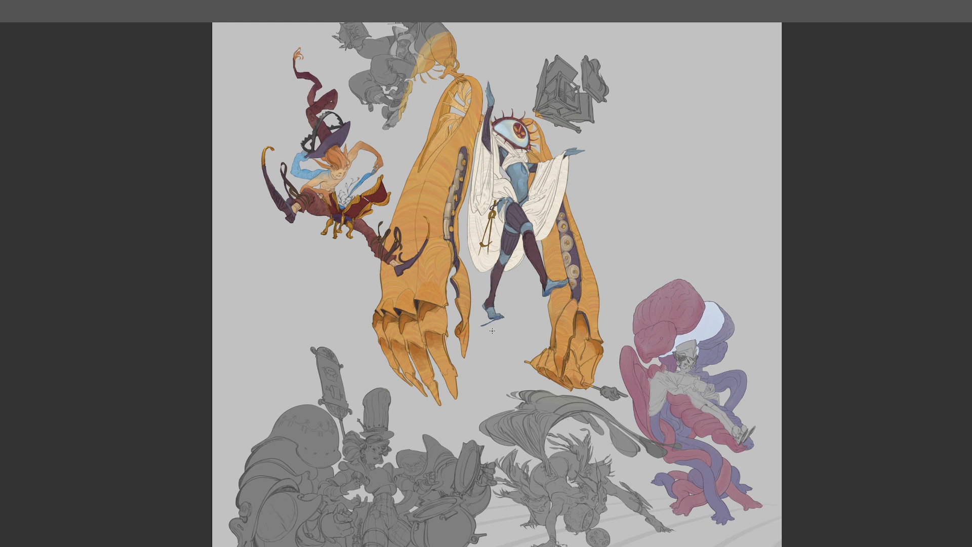
{"action": "left_click_drag", "start_coordinate": [603, 287], "coordinate": [603, 354]}
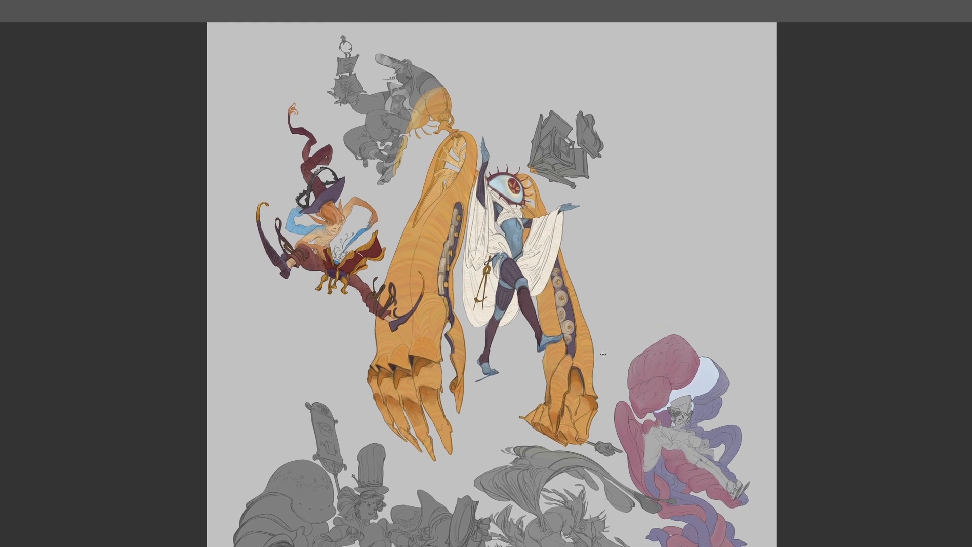
{"action": "left_click_drag", "start_coordinate": [418, 201], "coordinate": [409, 243]}
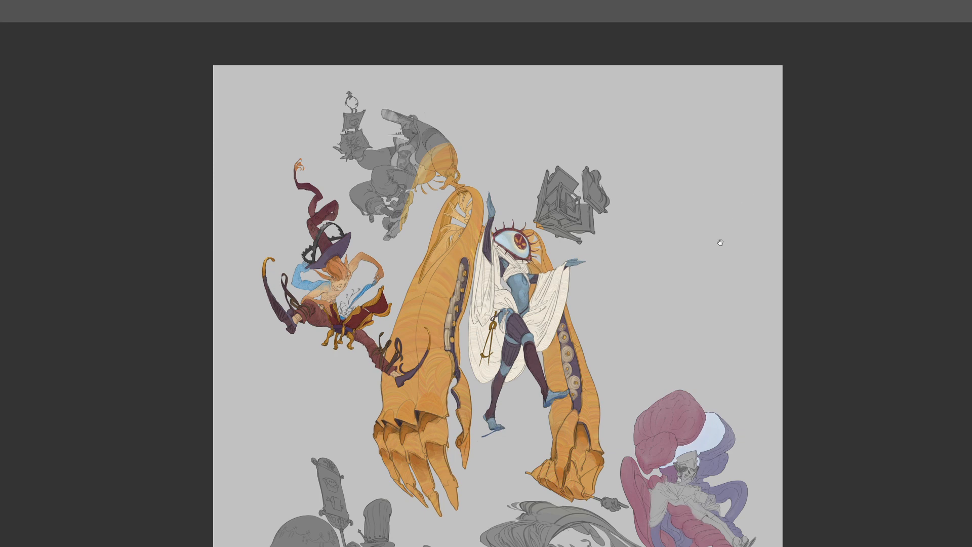
{"action": "mouse_move", "coordinate": [720, 243]}
{"action": "left_mouse_down"}
{"action": "mouse_move", "coordinate": [701, 191]}
{"action": "mouse_move", "coordinate": [712, 112]}
{"action": "mouse_move", "coordinate": [718, 215]}
{"action": "mouse_move", "coordinate": [759, 233]}
{"action": "left_mouse_up"}
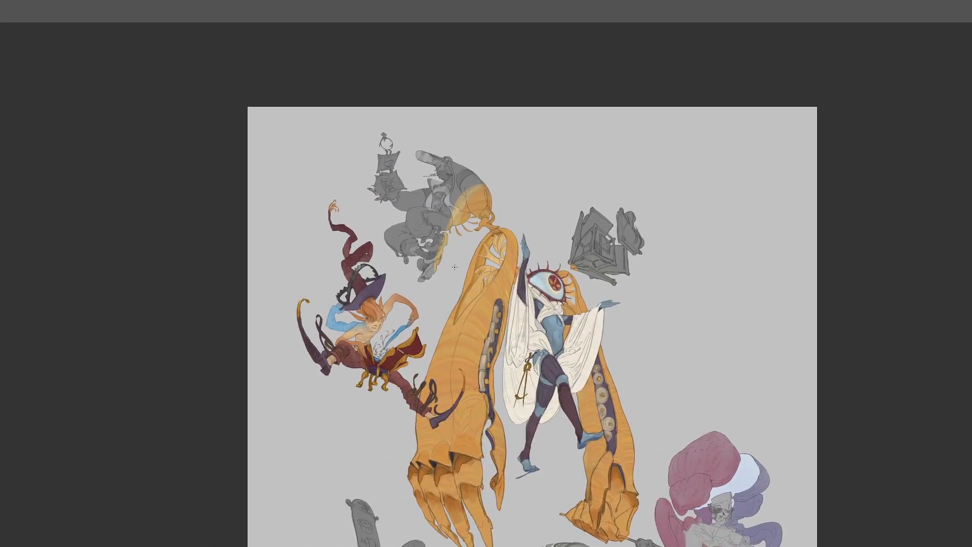
{"action": "key", "text": "ctrl+plus"}
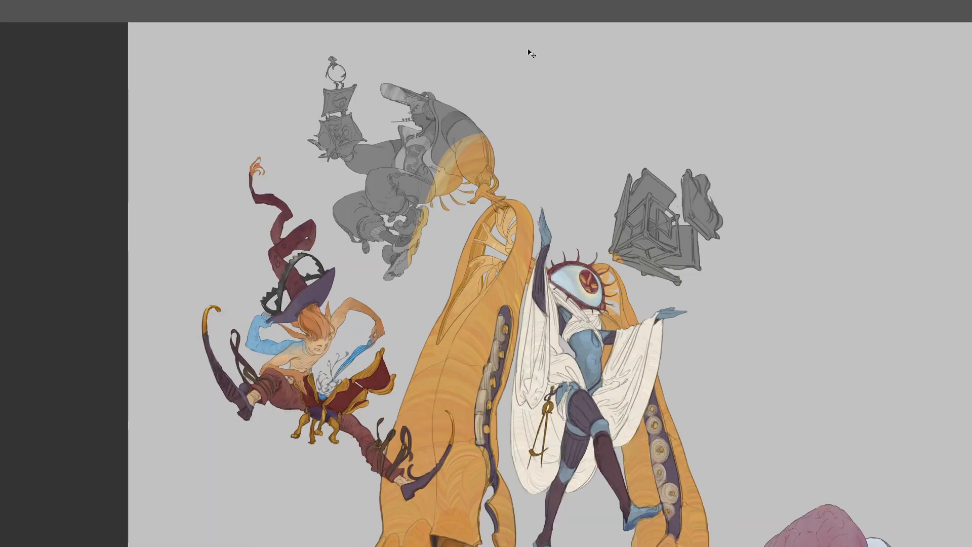
Paint the capped figure's jacket dark purple, covering the outstretched sleeve, the shoulder and the large back sleeve
{"action": "left_click_drag", "start_coordinate": [530, 255], "coordinate": [534, 234]}
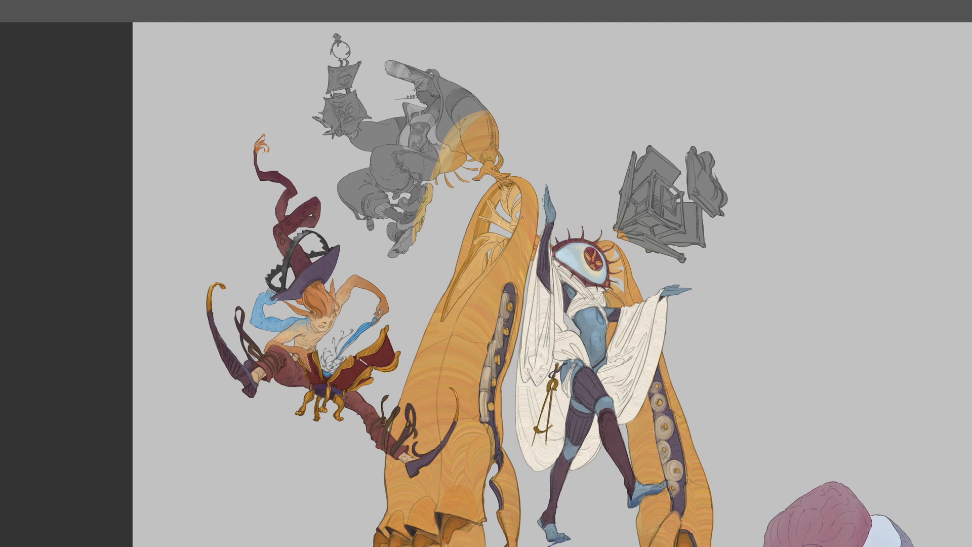
{"action": "mouse_move", "coordinate": [363, 137]}
{"action": "left_mouse_down"}
{"action": "mouse_move", "coordinate": [388, 129]}
{"action": "mouse_move", "coordinate": [407, 146]}
{"action": "left_mouse_up"}
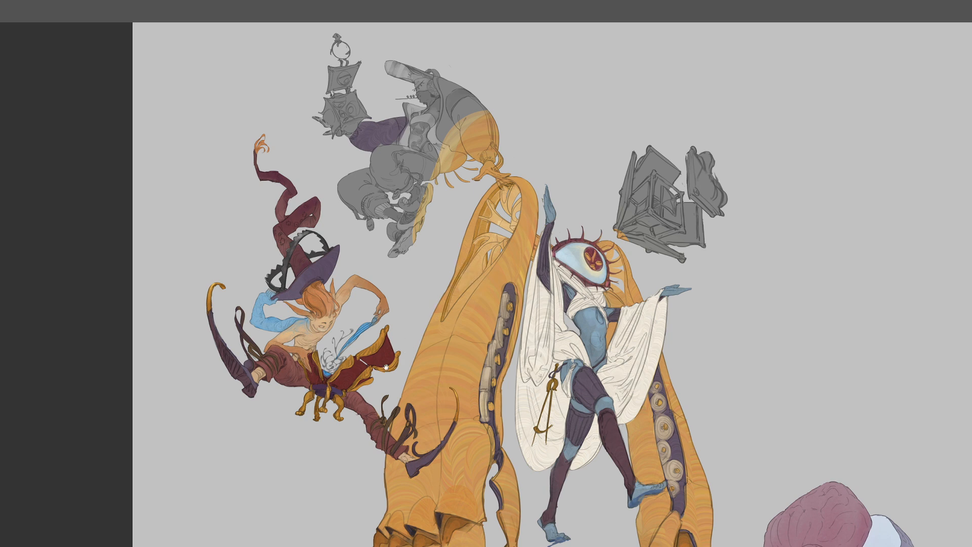
{"action": "key", "text": "ctrl+minus"}
{"action": "left_click_drag", "start_coordinate": [443, 265], "coordinate": [450, 309]}
{"action": "key", "text": "ctrl+plus"}
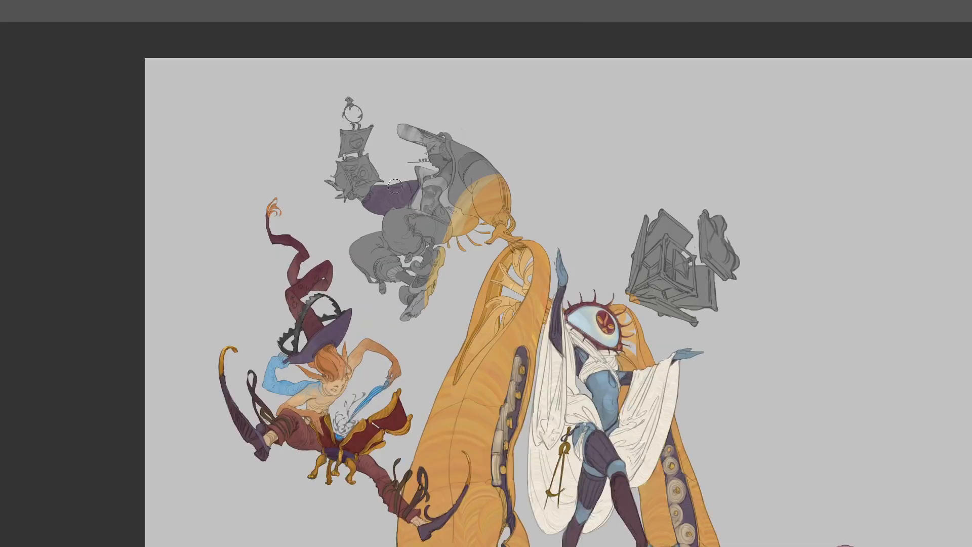
{"action": "mouse_move", "coordinate": [382, 199]}
{"action": "left_mouse_down"}
{"action": "mouse_move", "coordinate": [425, 186]}
{"action": "mouse_move", "coordinate": [498, 183]}
{"action": "mouse_move", "coordinate": [474, 163]}
{"action": "mouse_move", "coordinate": [457, 167]}
{"action": "mouse_move", "coordinate": [457, 192]}
{"action": "mouse_move", "coordinate": [472, 203]}
{"action": "mouse_move", "coordinate": [466, 156]}
{"action": "mouse_move", "coordinate": [501, 219]}
{"action": "mouse_move", "coordinate": [482, 210]}
{"action": "left_mouse_up"}
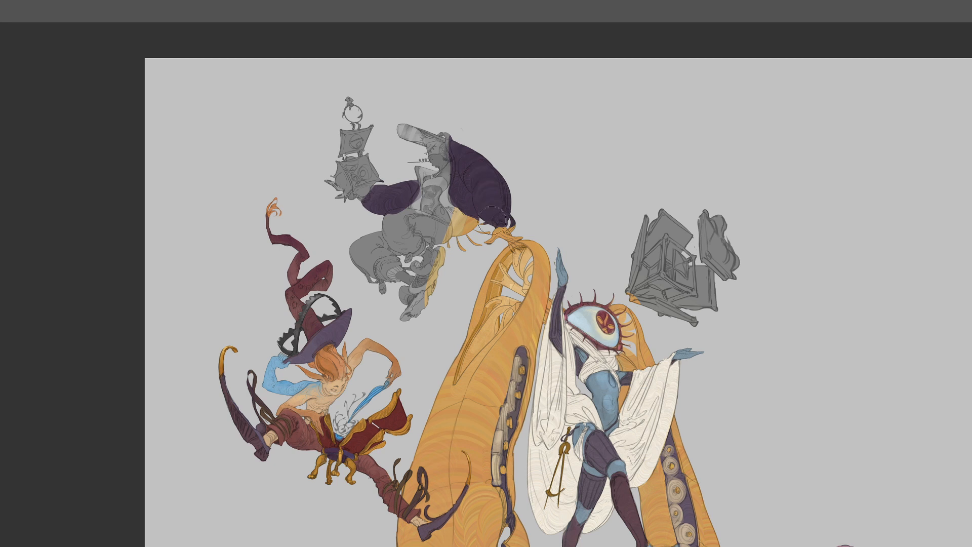
Clean up the dark purple on the capped figure's outstretched sleeve and extend it along the jacket's open front edge
{"action": "key", "text": "bracketleft"}
{"action": "left_click_drag", "start_coordinate": [387, 193], "coordinate": [369, 207]}
{"action": "key", "text": "ctrl+plus"}
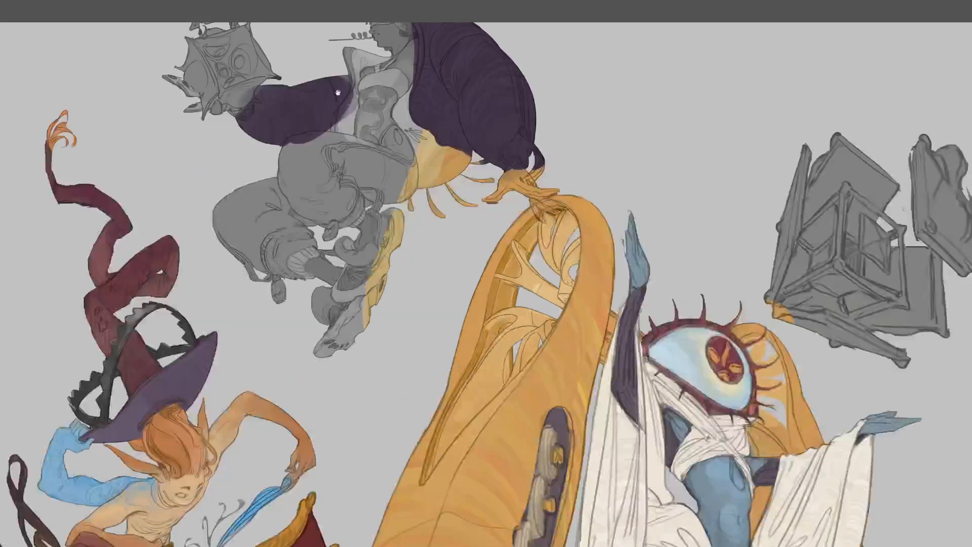
{"action": "left_click_drag", "start_coordinate": [337, 93], "coordinate": [423, 204]}
{"action": "mouse_move", "coordinate": [492, 122]}
{"action": "left_mouse_down"}
{"action": "mouse_move", "coordinate": [481, 107]}
{"action": "mouse_move", "coordinate": [489, 120]}
{"action": "left_mouse_up"}
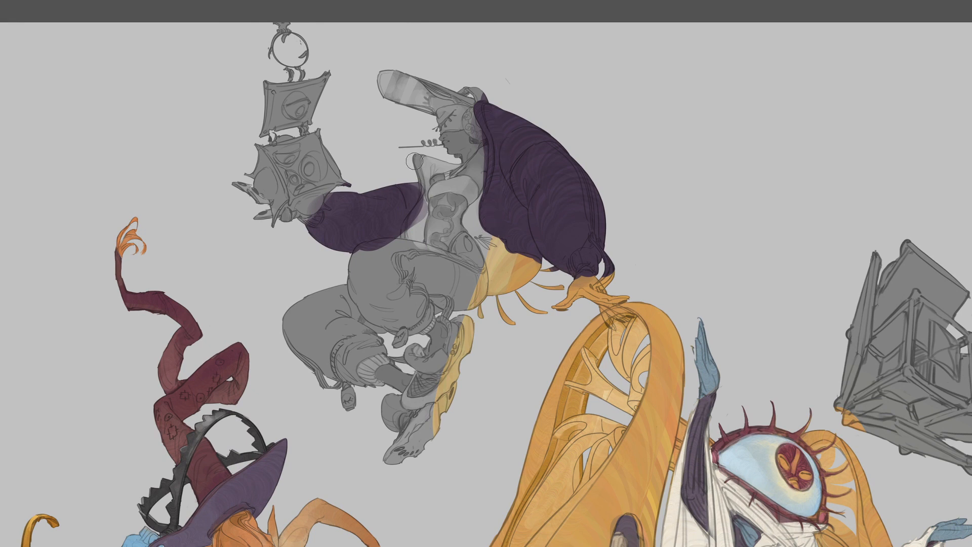
{"action": "mouse_move", "coordinate": [418, 172]}
{"action": "left_mouse_down"}
{"action": "mouse_move", "coordinate": [419, 152]}
{"action": "mouse_move", "coordinate": [399, 227]}
{"action": "mouse_move", "coordinate": [403, 252]}
{"action": "mouse_move", "coordinate": [417, 155]}
{"action": "mouse_move", "coordinate": [408, 159]}
{"action": "mouse_move", "coordinate": [406, 228]}
{"action": "left_mouse_up"}
{"action": "key", "text": "ctrl+minus"}
{"action": "key", "text": "ctrl+minus"}
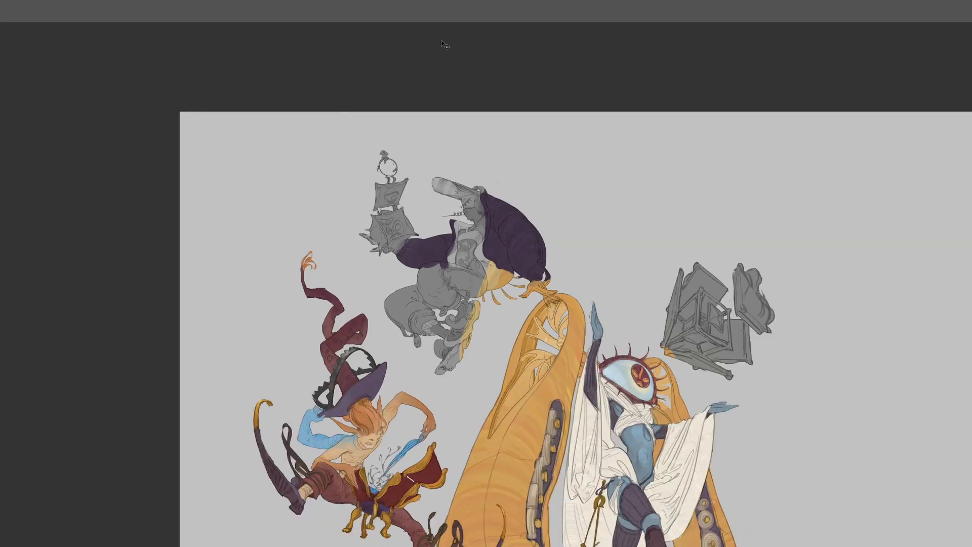
Paint the lining of the capped figure's open jacket pale lilac, down to its lower flap over the golden area
{"action": "left_click_drag", "start_coordinate": [466, 295], "coordinate": [454, 356]}
{"action": "key", "text": "ctrl+plus"}
{"action": "key", "text": "ctrl+plus"}
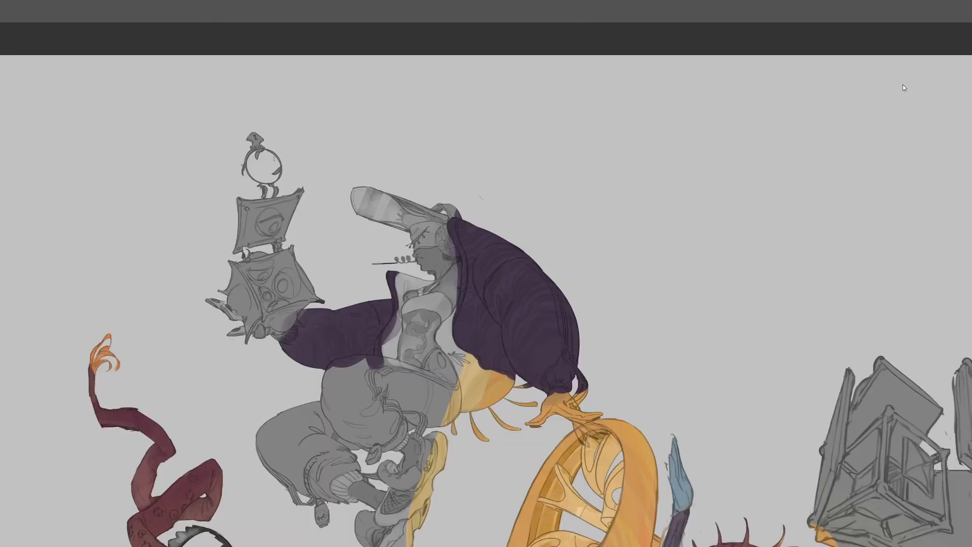
{"action": "mouse_move", "coordinate": [410, 283]}
{"action": "left_mouse_down"}
{"action": "mouse_move", "coordinate": [428, 304]}
{"action": "mouse_move", "coordinate": [411, 317]}
{"action": "mouse_move", "coordinate": [408, 310]}
{"action": "mouse_move", "coordinate": [395, 355]}
{"action": "mouse_move", "coordinate": [424, 366]}
{"action": "mouse_move", "coordinate": [451, 270]}
{"action": "mouse_move", "coordinate": [443, 333]}
{"action": "mouse_move", "coordinate": [447, 299]}
{"action": "mouse_move", "coordinate": [462, 405]}
{"action": "mouse_move", "coordinate": [452, 368]}
{"action": "mouse_move", "coordinate": [464, 353]}
{"action": "mouse_move", "coordinate": [471, 359]}
{"action": "mouse_move", "coordinate": [459, 359]}
{"action": "mouse_move", "coordinate": [471, 394]}
{"action": "mouse_move", "coordinate": [476, 370]}
{"action": "left_mouse_up"}
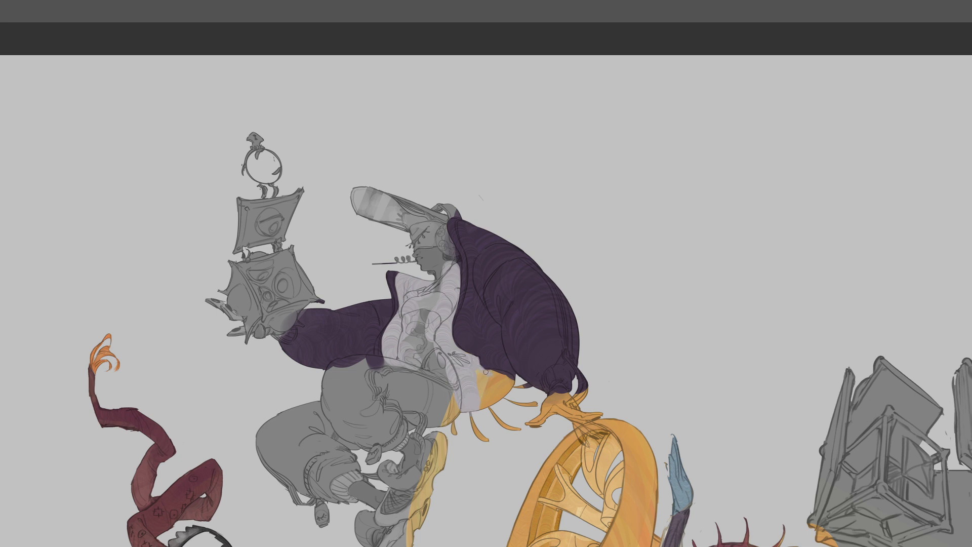
{"action": "mouse_move", "coordinate": [486, 372]}
{"action": "left_mouse_down"}
{"action": "mouse_move", "coordinate": [509, 378]}
{"action": "mouse_move", "coordinate": [493, 398]}
{"action": "mouse_move", "coordinate": [478, 385]}
{"action": "mouse_move", "coordinate": [500, 383]}
{"action": "mouse_move", "coordinate": [492, 405]}
{"action": "mouse_move", "coordinate": [461, 404]}
{"action": "mouse_move", "coordinate": [482, 394]}
{"action": "mouse_move", "coordinate": [469, 384]}
{"action": "mouse_move", "coordinate": [478, 414]}
{"action": "mouse_move", "coordinate": [495, 398]}
{"action": "mouse_move", "coordinate": [488, 417]}
{"action": "mouse_move", "coordinate": [445, 393]}
{"action": "mouse_move", "coordinate": [462, 424]}
{"action": "left_mouse_up"}
Tint the jacket lining with soft blue-lilac tones using a larger brush
{"action": "key", "text": "bracketright"}
{"action": "key", "text": "bracketright"}
{"action": "key", "text": "bracketright"}
{"action": "key", "text": "bracketright"}
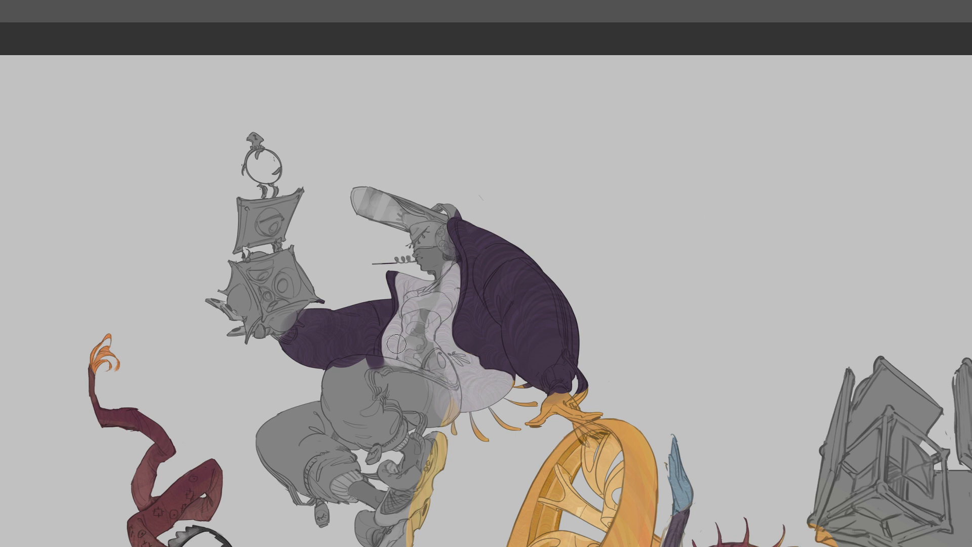
{"action": "left_click_drag", "start_coordinate": [399, 332], "coordinate": [396, 363]}
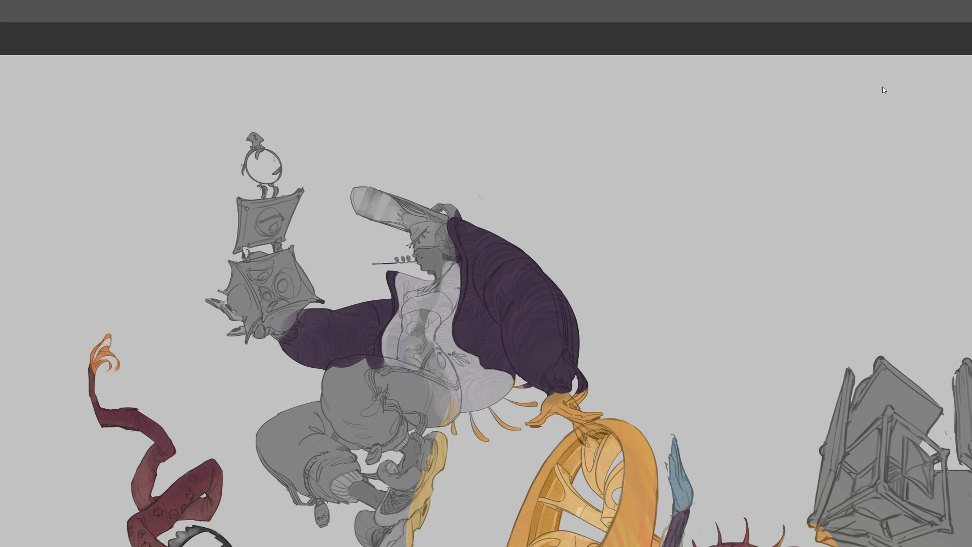
{"action": "mouse_move", "coordinate": [415, 317]}
{"action": "left_mouse_down"}
{"action": "mouse_move", "coordinate": [406, 289]}
{"action": "mouse_move", "coordinate": [428, 291]}
{"action": "mouse_move", "coordinate": [395, 354]}
{"action": "mouse_move", "coordinate": [392, 336]}
{"action": "mouse_move", "coordinate": [390, 363]}
{"action": "mouse_move", "coordinate": [402, 369]}
{"action": "left_mouse_up"}
{"action": "mouse_move", "coordinate": [446, 345]}
{"action": "left_mouse_down"}
{"action": "mouse_move", "coordinate": [454, 286]}
{"action": "mouse_move", "coordinate": [443, 316]}
{"action": "left_mouse_up"}
{"action": "mouse_move", "coordinate": [443, 364]}
{"action": "left_mouse_down"}
{"action": "mouse_move", "coordinate": [468, 397]}
{"action": "mouse_move", "coordinate": [472, 385]}
{"action": "mouse_move", "coordinate": [493, 392]}
{"action": "mouse_move", "coordinate": [483, 404]}
{"action": "mouse_move", "coordinate": [495, 390]}
{"action": "mouse_move", "coordinate": [475, 359]}
{"action": "left_mouse_up"}
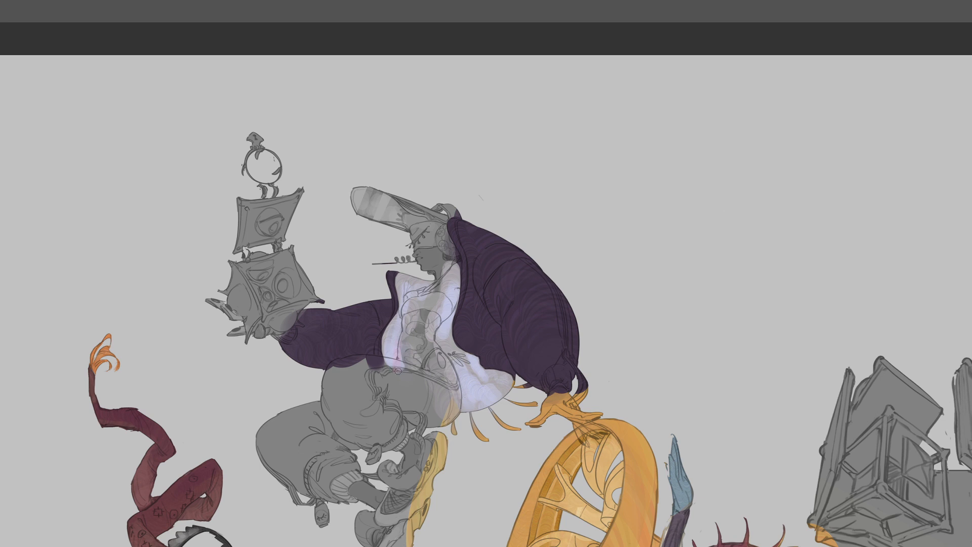
Blend pink, cyan and white pastels across the jacket lining for an iridescent look
{"action": "mouse_move", "coordinate": [467, 368]}
{"action": "left_mouse_down"}
{"action": "mouse_move", "coordinate": [488, 395]}
{"action": "mouse_move", "coordinate": [505, 387]}
{"action": "left_mouse_up"}
{"action": "left_click_drag", "start_coordinate": [442, 322], "coordinate": [475, 412]}
{"action": "key", "text": "]"}
{"action": "mouse_move", "coordinate": [405, 314]}
{"action": "left_mouse_down"}
{"action": "mouse_move", "coordinate": [401, 368]}
{"action": "mouse_move", "coordinate": [425, 292]}
{"action": "mouse_move", "coordinate": [400, 358]}
{"action": "mouse_move", "coordinate": [404, 336]}
{"action": "mouse_move", "coordinate": [405, 365]}
{"action": "mouse_move", "coordinate": [428, 380]}
{"action": "mouse_move", "coordinate": [462, 367]}
{"action": "mouse_move", "coordinate": [442, 342]}
{"action": "mouse_move", "coordinate": [471, 393]}
{"action": "mouse_move", "coordinate": [458, 404]}
{"action": "mouse_move", "coordinate": [453, 384]}
{"action": "left_mouse_up"}
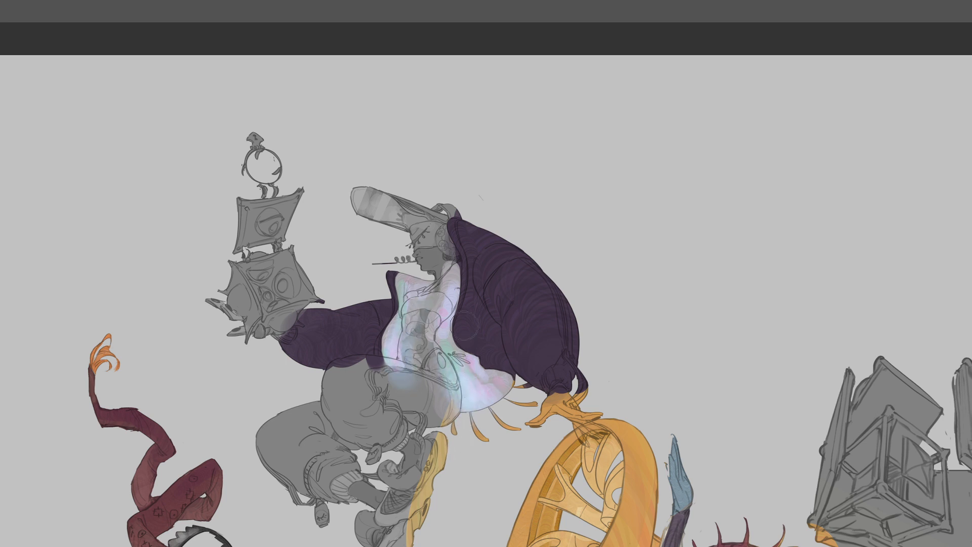
Refine the iridescent pastel tints near the lining's collar with a smaller brush
{"action": "key", "text": "["}
{"action": "key", "text": "["}
{"action": "key", "text": "["}
{"action": "key", "text": "["}
{"action": "left_click_drag", "start_coordinate": [407, 286], "coordinate": [401, 280]}
{"action": "key", "text": "]"}
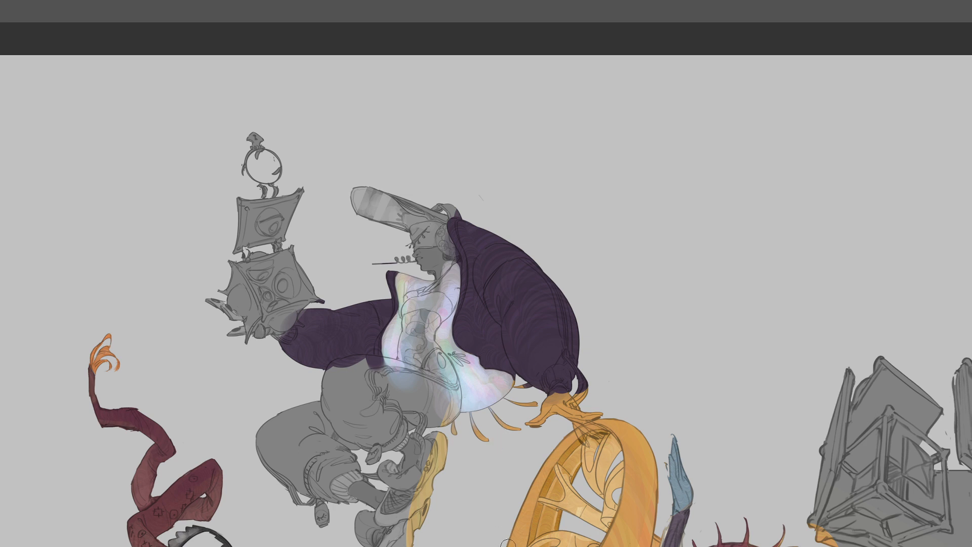
Try to paint the capped figure's midsection dark brown
{"action": "left_click_drag", "start_coordinate": [470, 305], "coordinate": [461, 274]}
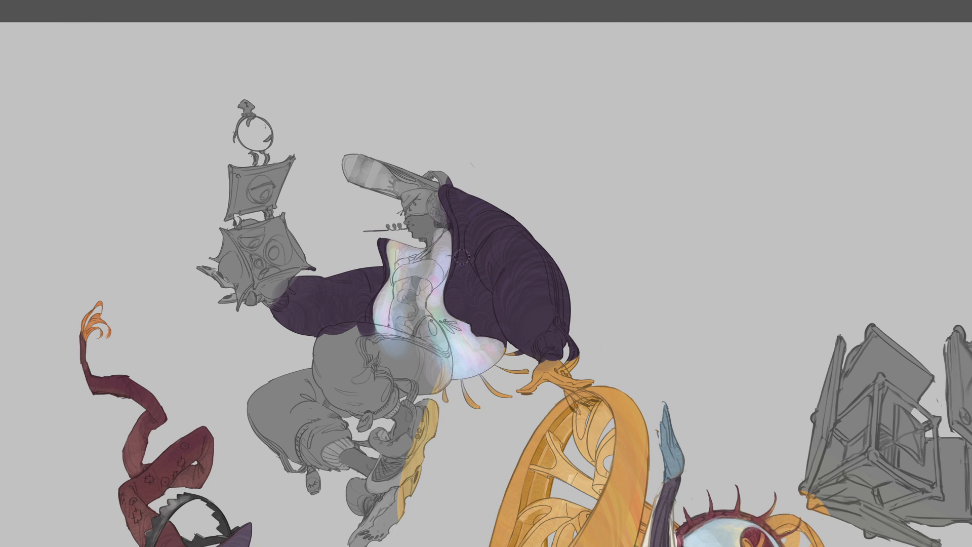
{"action": "left_click_drag", "start_coordinate": [460, 258], "coordinate": [472, 224]}
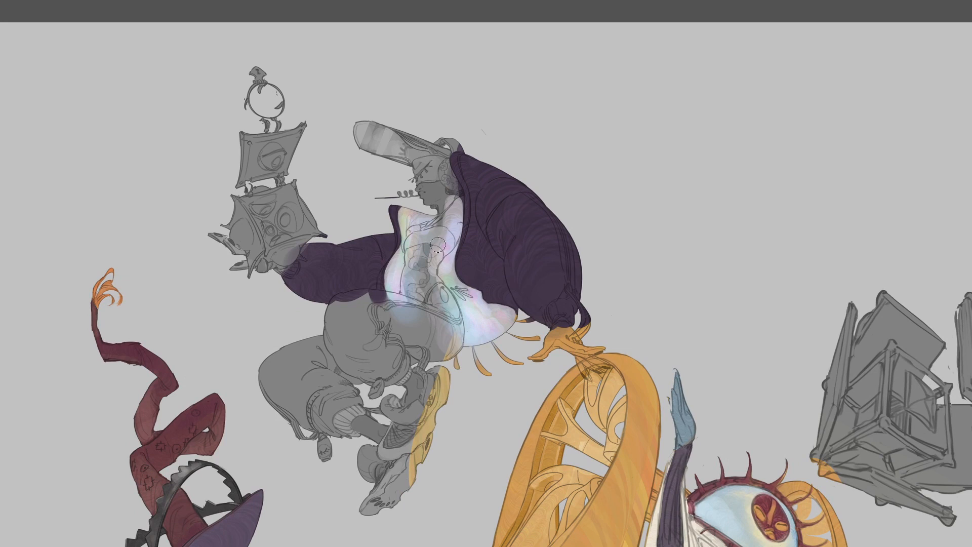
{"action": "left_click", "coordinate": [435, 194], "text": "alt"}
{"action": "mouse_move", "coordinate": [416, 264]}
{"action": "left_mouse_down"}
{"action": "mouse_move", "coordinate": [413, 299]}
{"action": "mouse_move", "coordinate": [425, 248]}
{"action": "mouse_move", "coordinate": [415, 311]}
{"action": "left_mouse_up"}
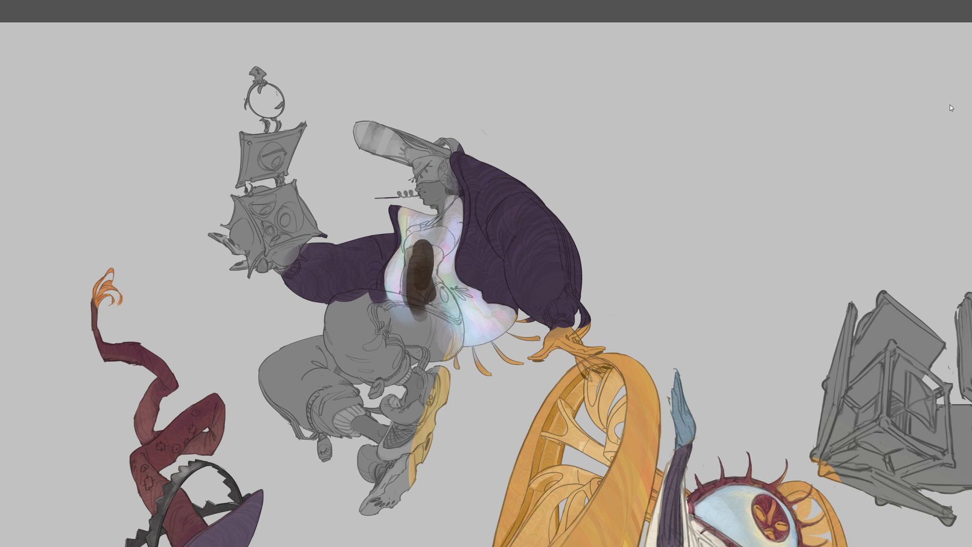
{"action": "key", "text": "ctrl+z"}
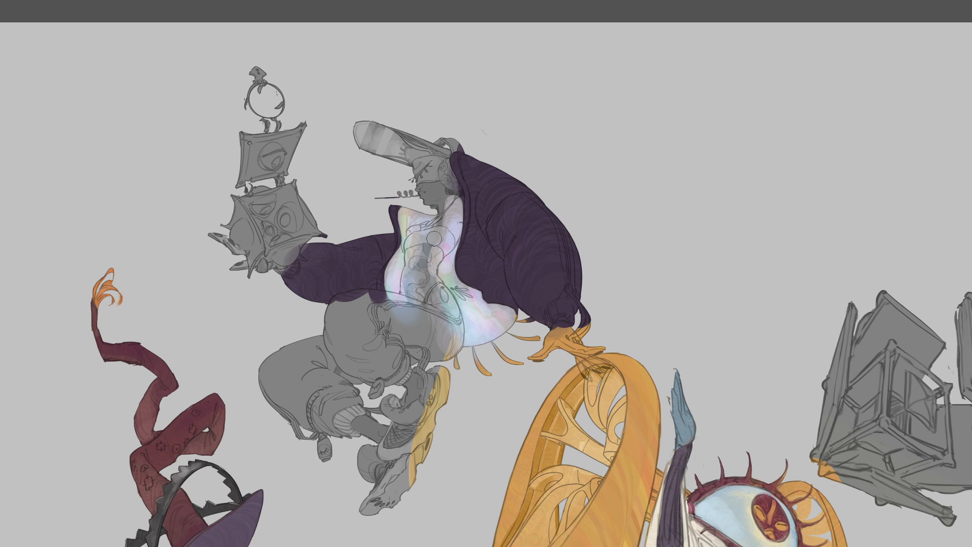
Paint the capped figure's upper chest dark brown, from the neckline down to the bottom of the bust
{"action": "mouse_move", "coordinate": [414, 234]}
{"action": "left_mouse_down"}
{"action": "mouse_move", "coordinate": [453, 213]}
{"action": "mouse_move", "coordinate": [440, 238]}
{"action": "left_mouse_up"}
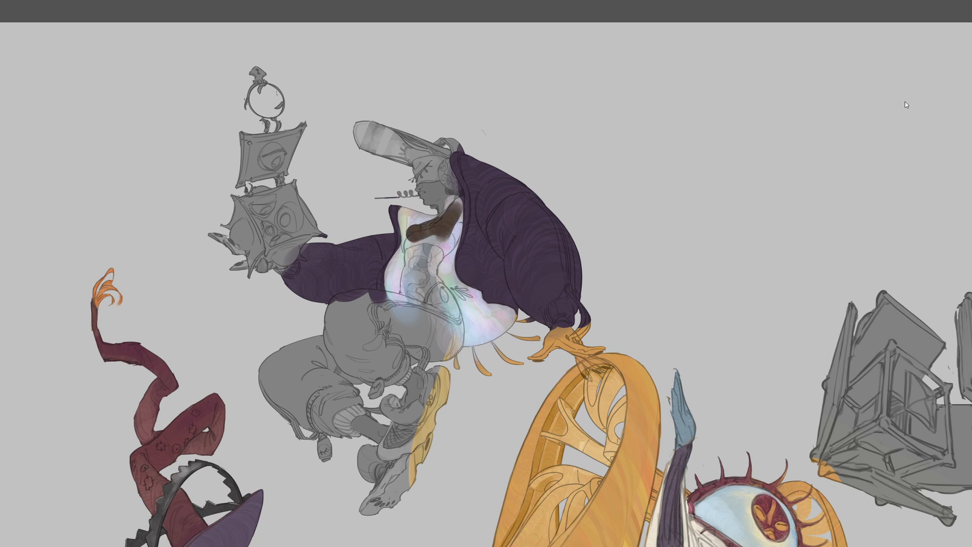
{"action": "mouse_move", "coordinate": [413, 240]}
{"action": "left_mouse_down"}
{"action": "mouse_move", "coordinate": [444, 224]}
{"action": "mouse_move", "coordinate": [441, 246]}
{"action": "left_mouse_up"}
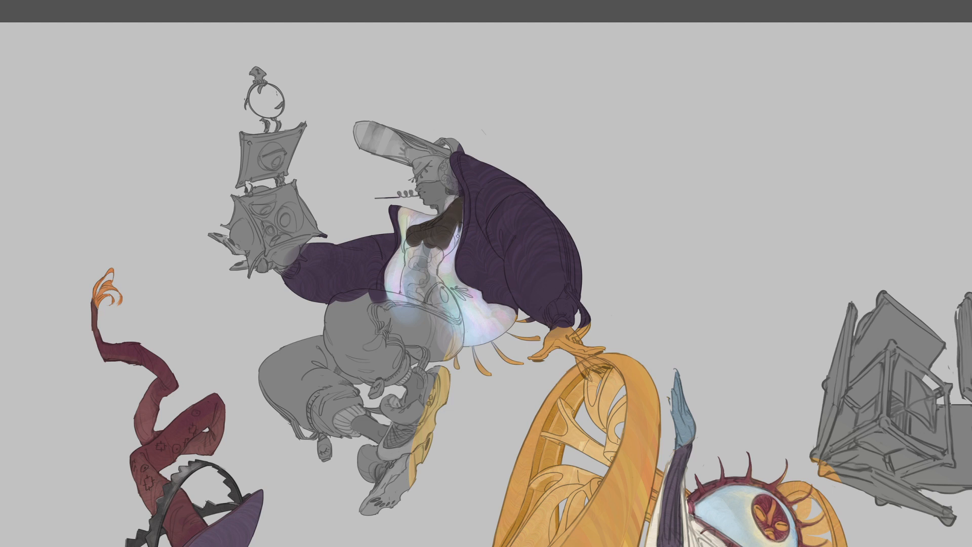
{"action": "mouse_move", "coordinate": [439, 254]}
{"action": "left_mouse_down"}
{"action": "mouse_move", "coordinate": [456, 226]}
{"action": "mouse_move", "coordinate": [440, 254]}
{"action": "left_mouse_up"}
{"action": "mouse_move", "coordinate": [425, 250]}
{"action": "left_mouse_down"}
{"action": "mouse_move", "coordinate": [443, 235]}
{"action": "mouse_move", "coordinate": [457, 211]}
{"action": "mouse_move", "coordinate": [429, 272]}
{"action": "mouse_move", "coordinate": [451, 249]}
{"action": "left_mouse_up"}
{"action": "key", "text": "]"}
{"action": "key", "text": "ctrl+z"}
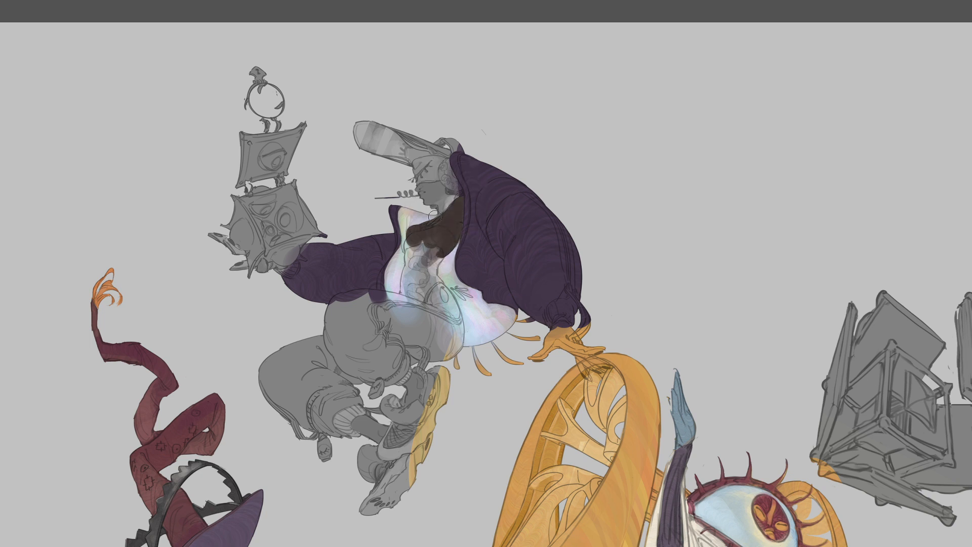
Try to extend the dark brown from the chest down over the figure's midsection
{"action": "mouse_move", "coordinate": [435, 250]}
{"action": "left_mouse_down"}
{"action": "mouse_move", "coordinate": [412, 261]}
{"action": "mouse_move", "coordinate": [426, 254]}
{"action": "mouse_move", "coordinate": [431, 266]}
{"action": "mouse_move", "coordinate": [438, 256]}
{"action": "mouse_move", "coordinate": [427, 283]}
{"action": "left_mouse_up"}
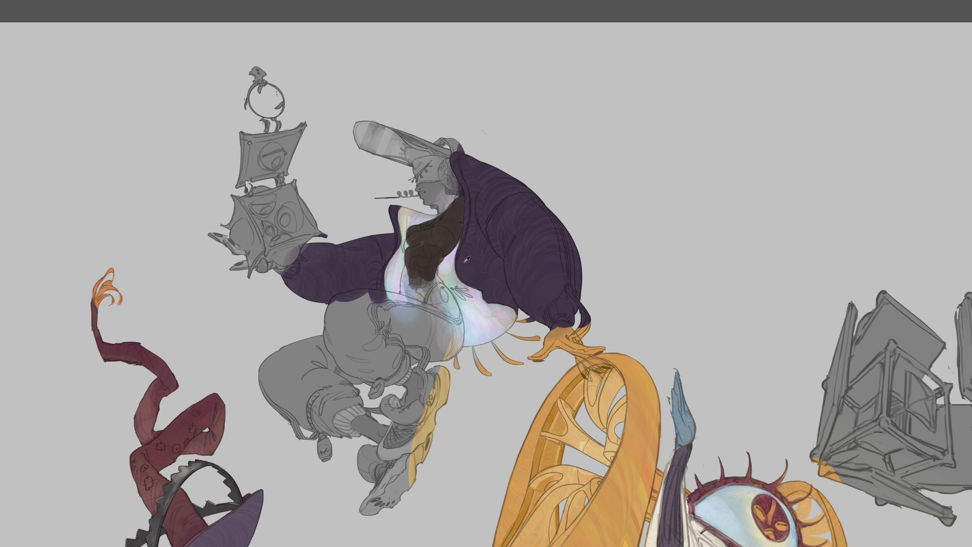
{"action": "left_click", "coordinate": [423, 267], "text": "alt"}
{"action": "left_click_drag", "start_coordinate": [412, 275], "coordinate": [409, 284]}
{"action": "left_click_drag", "start_coordinate": [412, 269], "coordinate": [410, 295]}
{"action": "key", "text": "ctrl+z"}
{"action": "key", "text": "ctrl+z"}
{"action": "key", "text": "ctrl+z"}
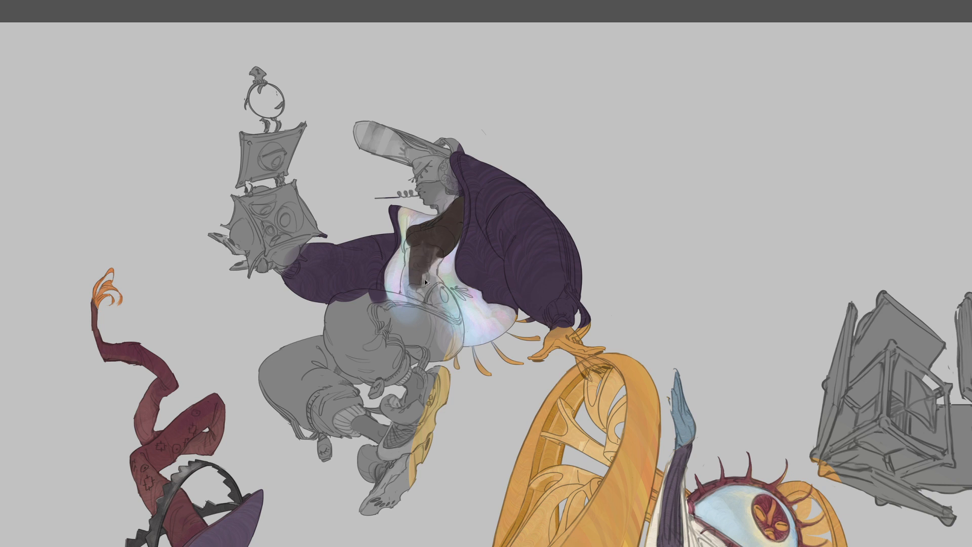
Paint the midsection below the brown chest with iridescent pastels picked from around the jacket lining
{"action": "left_click", "coordinate": [428, 274], "text": "alt"}
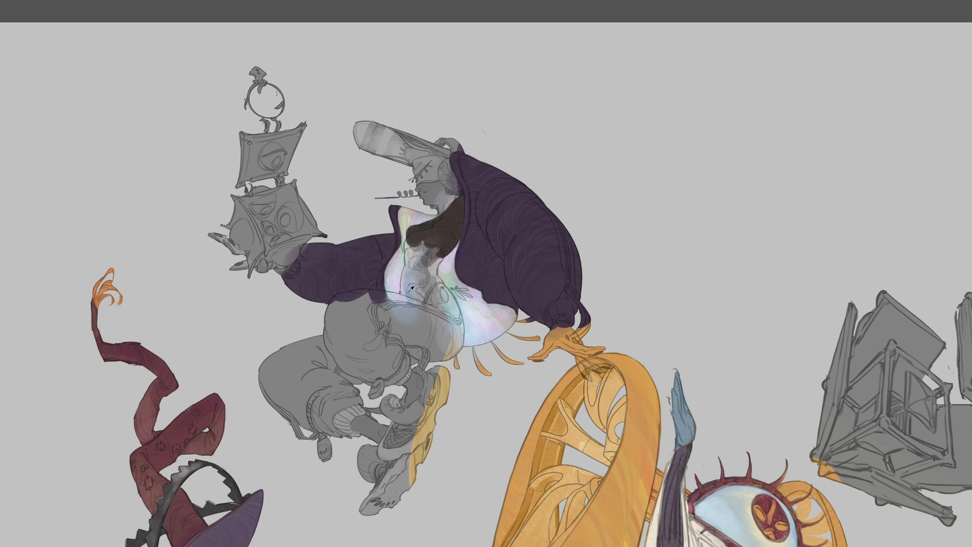
{"action": "left_click", "coordinate": [469, 309], "text": "alt"}
{"action": "mouse_move", "coordinate": [423, 284]}
{"action": "left_mouse_down"}
{"action": "mouse_move", "coordinate": [454, 283]}
{"action": "mouse_move", "coordinate": [422, 286]}
{"action": "mouse_move", "coordinate": [410, 227]}
{"action": "mouse_move", "coordinate": [429, 284]}
{"action": "mouse_move", "coordinate": [432, 257]}
{"action": "mouse_move", "coordinate": [461, 253]}
{"action": "mouse_move", "coordinate": [422, 268]}
{"action": "mouse_move", "coordinate": [424, 252]}
{"action": "mouse_move", "coordinate": [427, 306]}
{"action": "mouse_move", "coordinate": [424, 286]}
{"action": "mouse_move", "coordinate": [408, 305]}
{"action": "mouse_move", "coordinate": [433, 262]}
{"action": "left_mouse_up"}
{"action": "left_click", "coordinate": [450, 286], "text": "alt"}
{"action": "left_click", "coordinate": [409, 255], "text": "alt"}
{"action": "left_click", "coordinate": [407, 308], "text": "alt"}
{"action": "key", "text": "ctrl+z"}
{"action": "left_click", "coordinate": [398, 288], "text": "alt"}
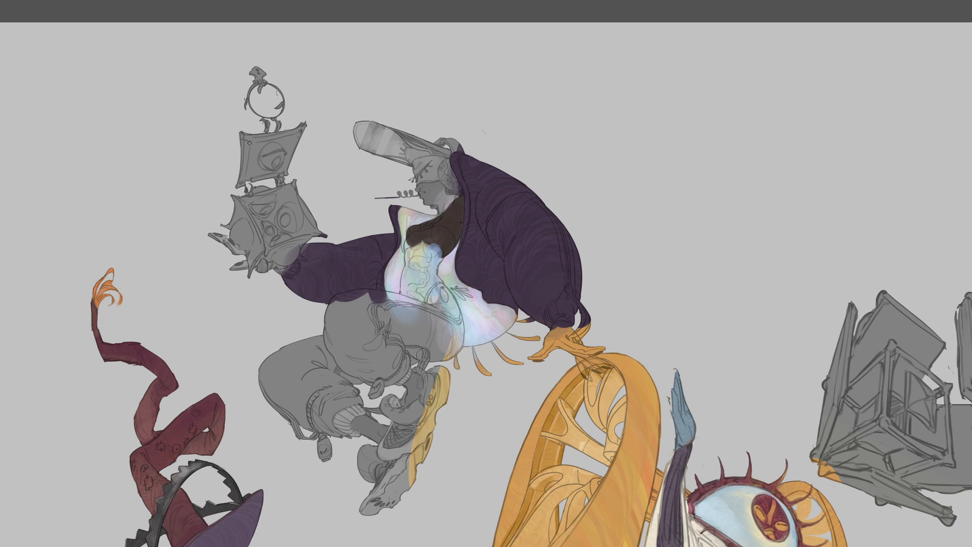
Try a stroke over the chest and midsection with a dark colour picked from the jacket area
{"action": "left_click", "coordinate": [454, 220], "text": "alt"}
{"action": "left_click", "coordinate": [490, 302], "text": "alt"}
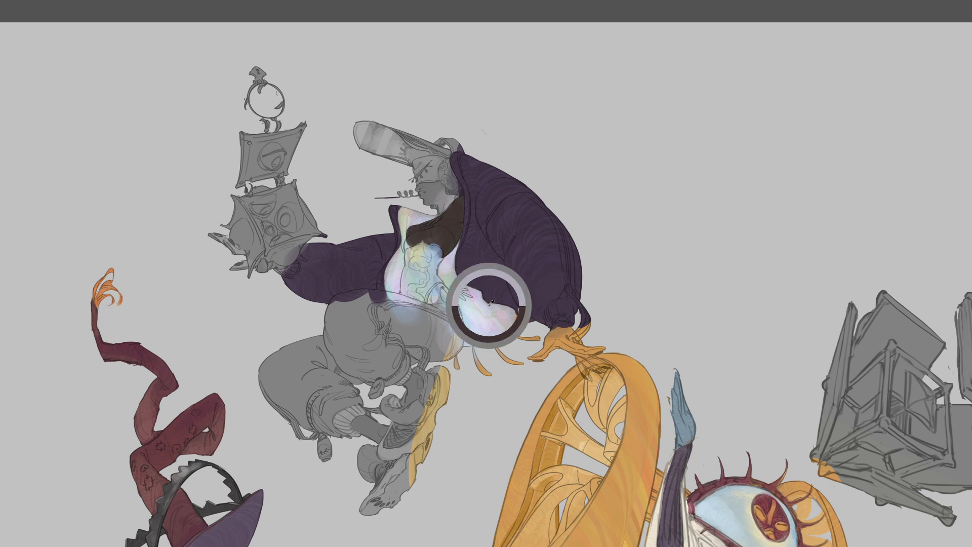
{"action": "left_click_drag", "start_coordinate": [454, 215], "coordinate": [434, 278]}
{"action": "key", "text": "ctrl+z"}
{"action": "key", "text": "ctrl+z"}
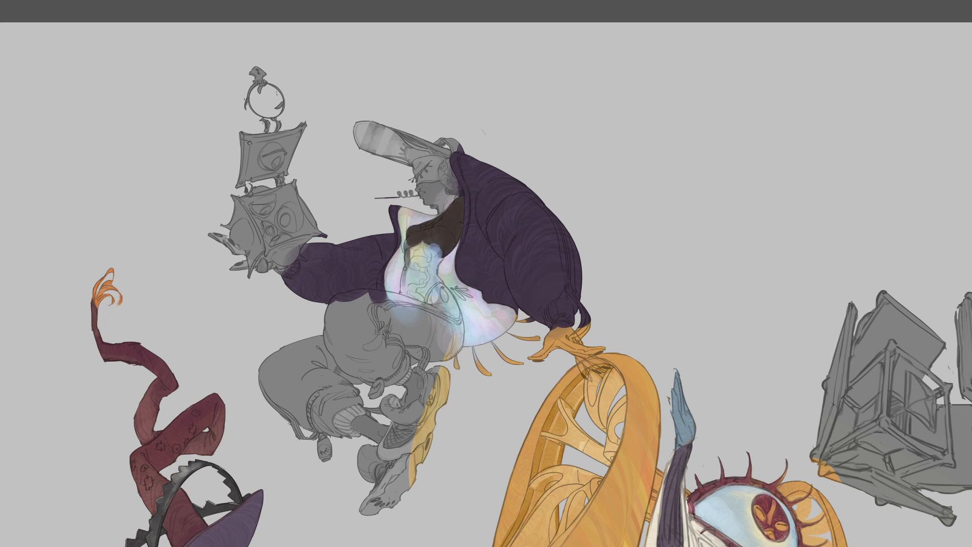
Tone down the capped figure's midsection below the brown chest with muted grey-purple shades picked from the torso
{"action": "mouse_move", "coordinate": [432, 251]}
{"action": "left_mouse_down"}
{"action": "mouse_move", "coordinate": [438, 282]}
{"action": "mouse_move", "coordinate": [428, 270]}
{"action": "mouse_move", "coordinate": [439, 253]}
{"action": "mouse_move", "coordinate": [422, 264]}
{"action": "mouse_move", "coordinate": [427, 255]}
{"action": "mouse_move", "coordinate": [432, 286]}
{"action": "mouse_move", "coordinate": [421, 309]}
{"action": "mouse_move", "coordinate": [424, 256]}
{"action": "mouse_move", "coordinate": [431, 259]}
{"action": "mouse_move", "coordinate": [427, 281]}
{"action": "mouse_move", "coordinate": [414, 267]}
{"action": "mouse_move", "coordinate": [411, 288]}
{"action": "mouse_move", "coordinate": [436, 259]}
{"action": "left_mouse_up"}
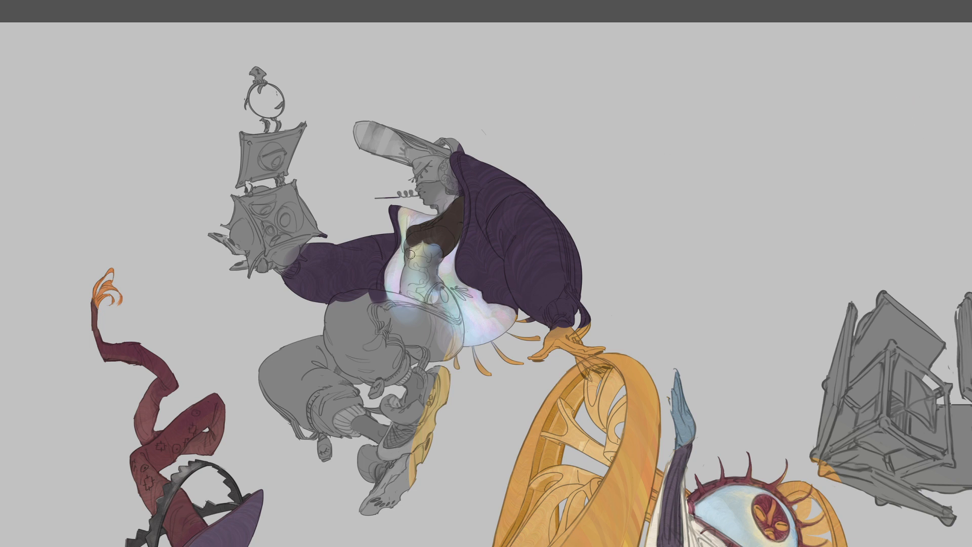
{"action": "mouse_move", "coordinate": [438, 252]}
{"action": "left_mouse_down"}
{"action": "mouse_move", "coordinate": [433, 262]}
{"action": "mouse_move", "coordinate": [430, 253]}
{"action": "left_mouse_up"}
{"action": "left_click", "coordinate": [415, 263], "text": "alt"}
{"action": "left_click", "coordinate": [437, 257], "text": "alt"}
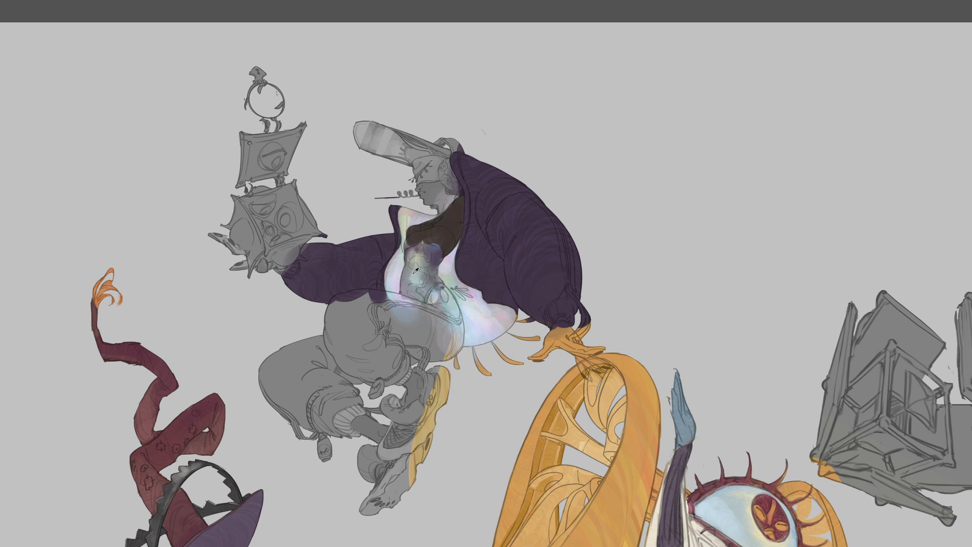
{"action": "left_click_drag", "start_coordinate": [414, 273], "coordinate": [420, 294]}
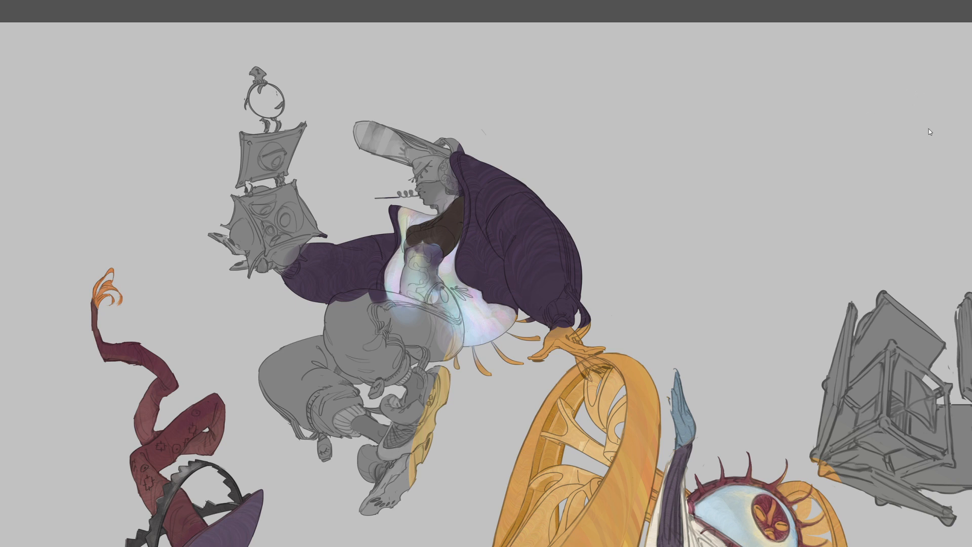
{"action": "mouse_move", "coordinate": [403, 286]}
{"action": "left_mouse_down"}
{"action": "mouse_move", "coordinate": [428, 290]}
{"action": "mouse_move", "coordinate": [422, 296]}
{"action": "mouse_move", "coordinate": [435, 280]}
{"action": "mouse_move", "coordinate": [434, 255]}
{"action": "mouse_move", "coordinate": [415, 274]}
{"action": "mouse_move", "coordinate": [421, 262]}
{"action": "mouse_move", "coordinate": [411, 263]}
{"action": "mouse_move", "coordinate": [421, 260]}
{"action": "mouse_move", "coordinate": [424, 291]}
{"action": "left_mouse_up"}
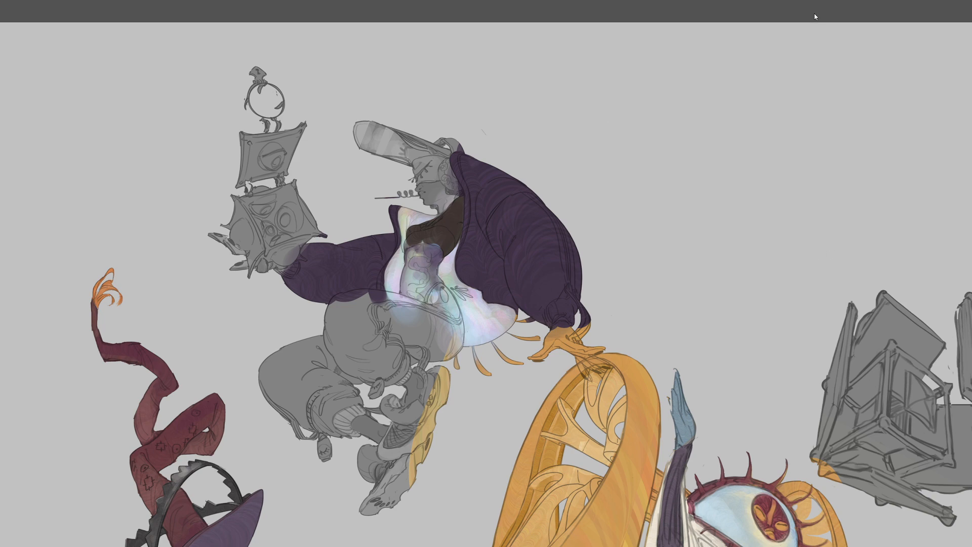
Bring a screenshot of the Pen Feel Details dialog onto the canvas and enlarge it over the middle of the illustration
{"action": "key", "text": "ctrl+minus"}
{"action": "key", "text": "ctrl+minus"}
{"action": "left_click_drag", "start_coordinate": [552, 326], "coordinate": [494, 256]}
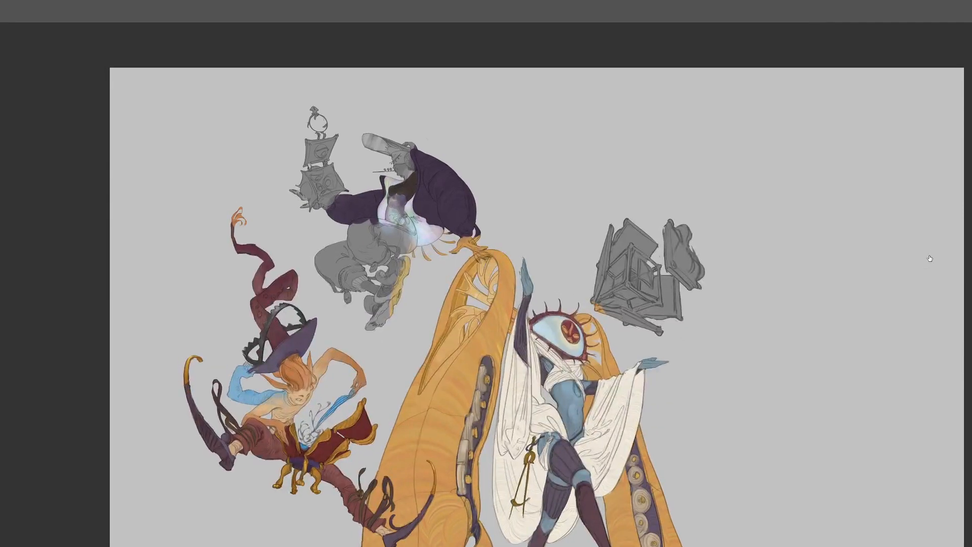
{"action": "key", "text": "alt+Tab"}
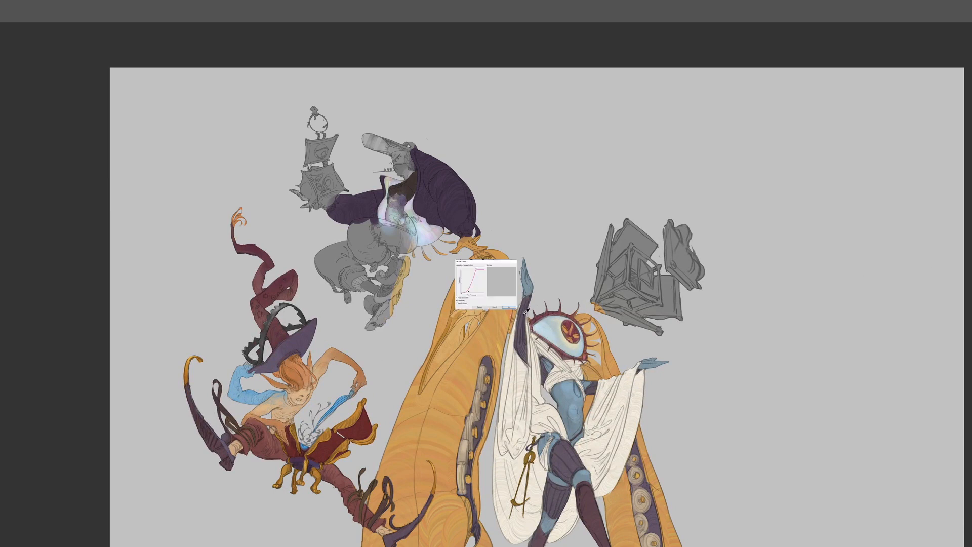
{"action": "key", "text": "ctrl+t"}
{"action": "left_click_drag", "start_coordinate": [518, 309], "coordinate": [648, 418]}
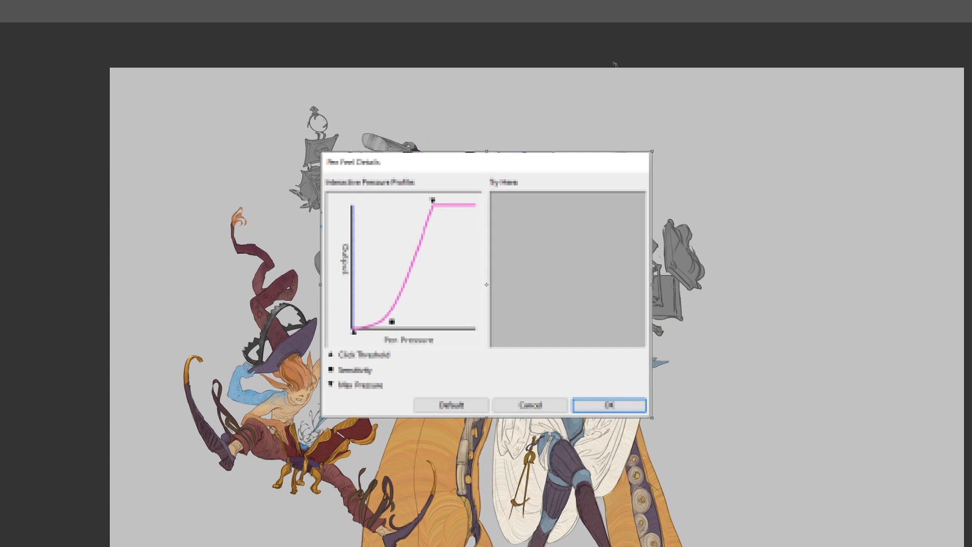
{"action": "key", "text": "Return"}
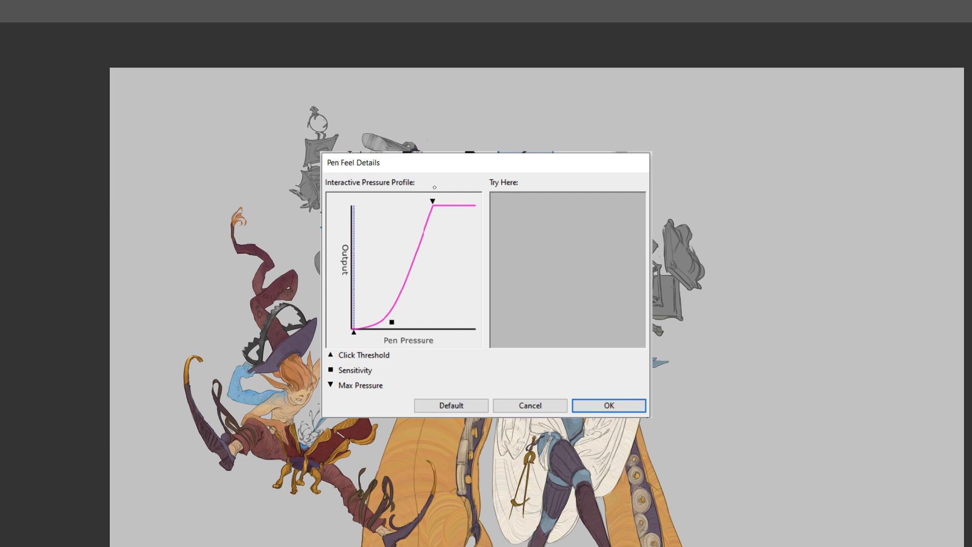
Mark the flat maximum-pressure section and the pressure axis on the pen curve with strokes, and undo the marks
{"action": "left_click_drag", "start_coordinate": [433, 179], "coordinate": [436, 260]}
{"action": "left_click_drag", "start_coordinate": [474, 176], "coordinate": [475, 264]}
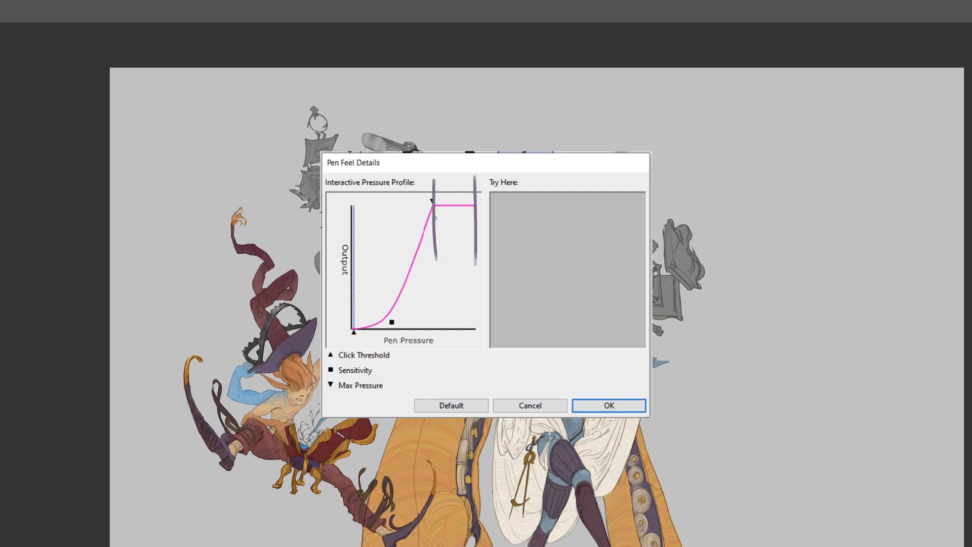
{"action": "left_click_drag", "start_coordinate": [435, 217], "coordinate": [441, 208]}
{"action": "left_click_drag", "start_coordinate": [367, 329], "coordinate": [431, 330]}
{"action": "mouse_move", "coordinate": [444, 229]}
{"action": "left_mouse_down"}
{"action": "mouse_move", "coordinate": [473, 184]}
{"action": "mouse_move", "coordinate": [477, 203]}
{"action": "left_mouse_up"}
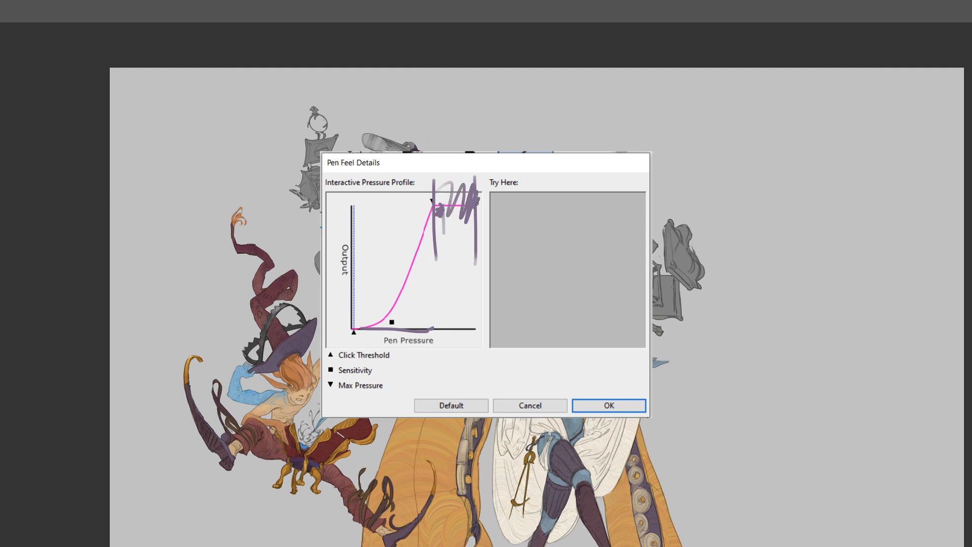
{"action": "key", "text": "ctrl+z"}
{"action": "key", "text": "ctrl+z"}
{"action": "key", "text": "ctrl+z"}
{"action": "key", "text": "ctrl+z"}
{"action": "key", "text": "ctrl+z"}
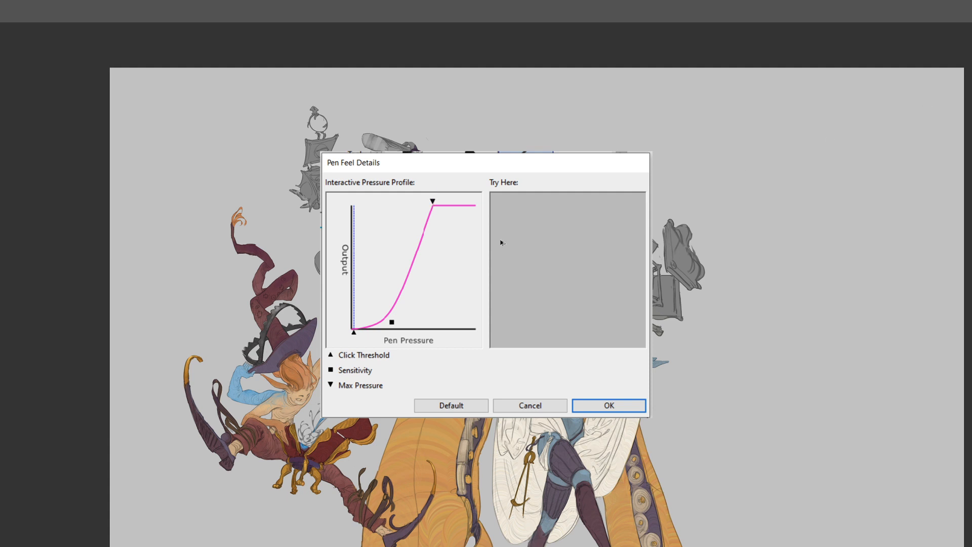
Sketch a straight diagonal pressure line over the pen curve, and remove the dialog screenshot from the canvas
{"action": "left_click_drag", "start_coordinate": [360, 329], "coordinate": [475, 202]}
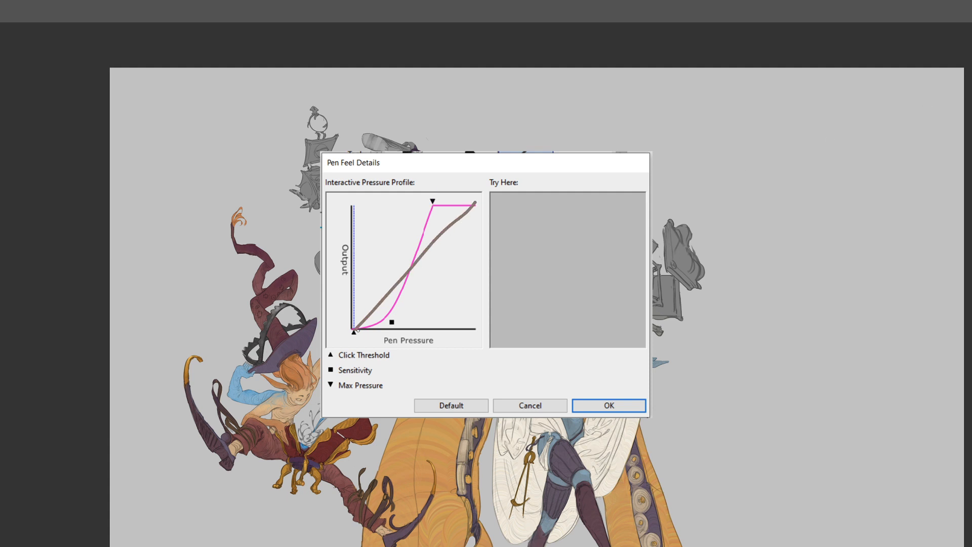
{"action": "left_click_drag", "start_coordinate": [358, 330], "coordinate": [476, 201]}
{"action": "mouse_move", "coordinate": [356, 324]}
{"action": "left_mouse_down"}
{"action": "mouse_move", "coordinate": [364, 265]}
{"action": "mouse_move", "coordinate": [449, 230]}
{"action": "mouse_move", "coordinate": [486, 192]}
{"action": "mouse_move", "coordinate": [476, 215]}
{"action": "left_mouse_up"}
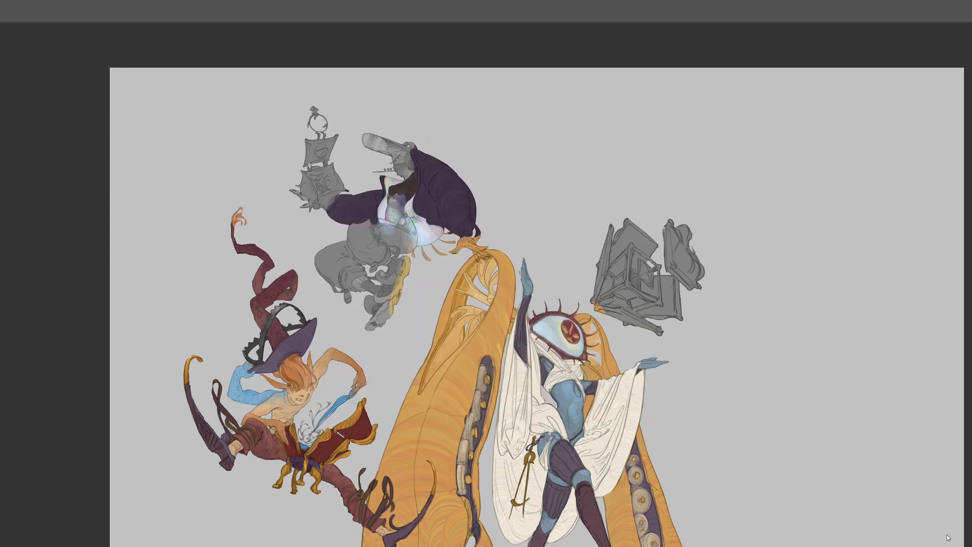
{"action": "key", "text": "Return"}
Review the whole illustration and compare the bare line art with the coloured version by toggling the colour's visibility
{"action": "left_click_drag", "start_coordinate": [515, 421], "coordinate": [529, 359]}
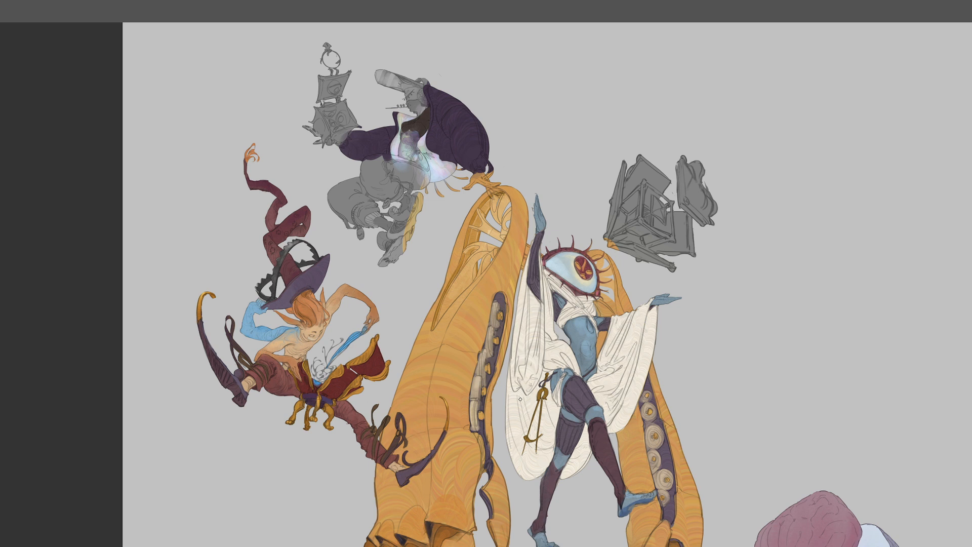
{"action": "left_click_drag", "start_coordinate": [405, 332], "coordinate": [411, 296]}
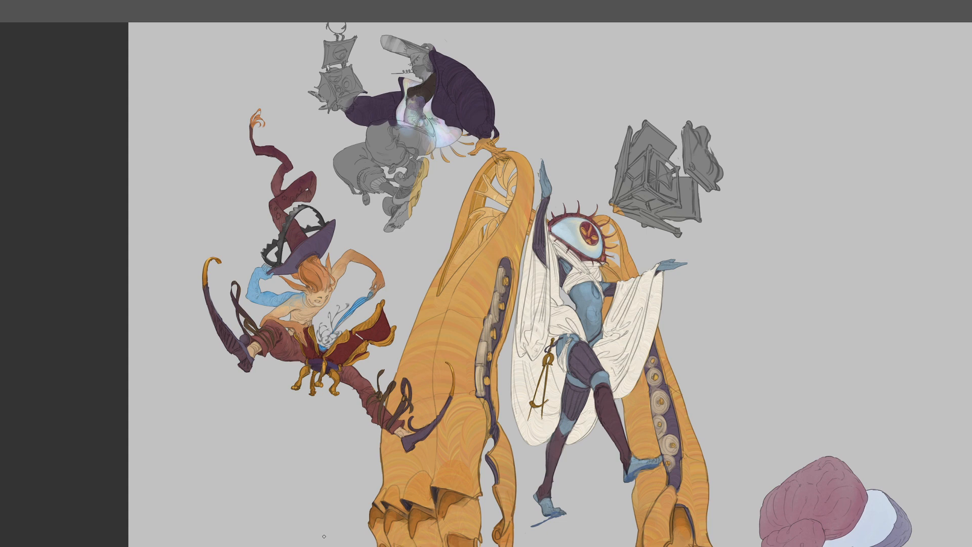
{"action": "key", "text": "ctrl+minus"}
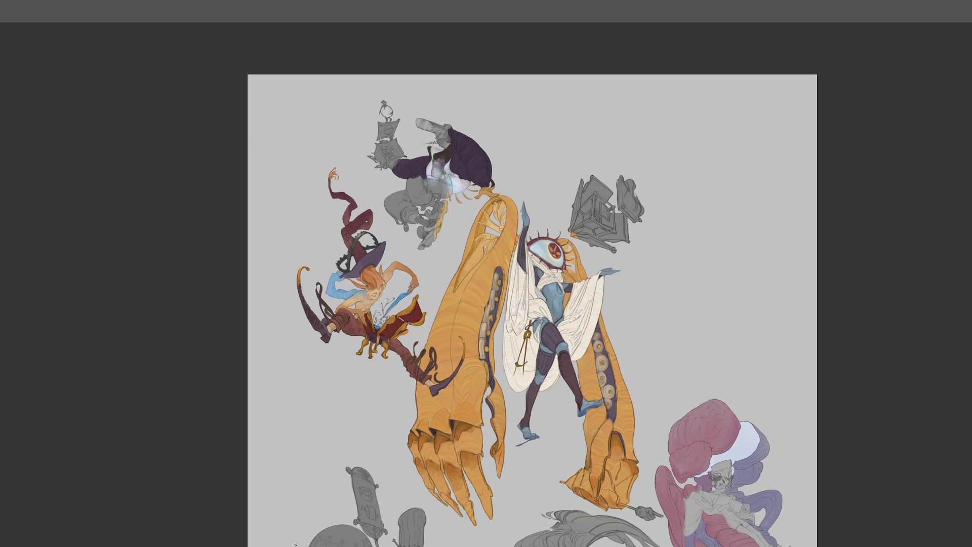
{"action": "left_click_drag", "start_coordinate": [643, 434], "coordinate": [597, 391]}
{"action": "left_click_drag", "start_coordinate": [487, 282], "coordinate": [553, 377]}
{"action": "left_click_drag", "start_coordinate": [421, 166], "coordinate": [561, 307]}
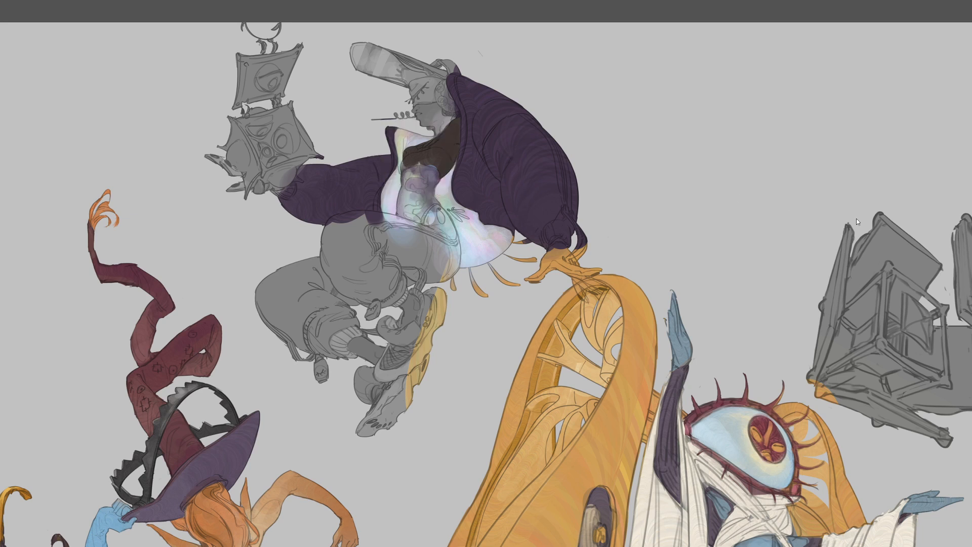
{"action": "left_click", "coordinate": [881, 277]}
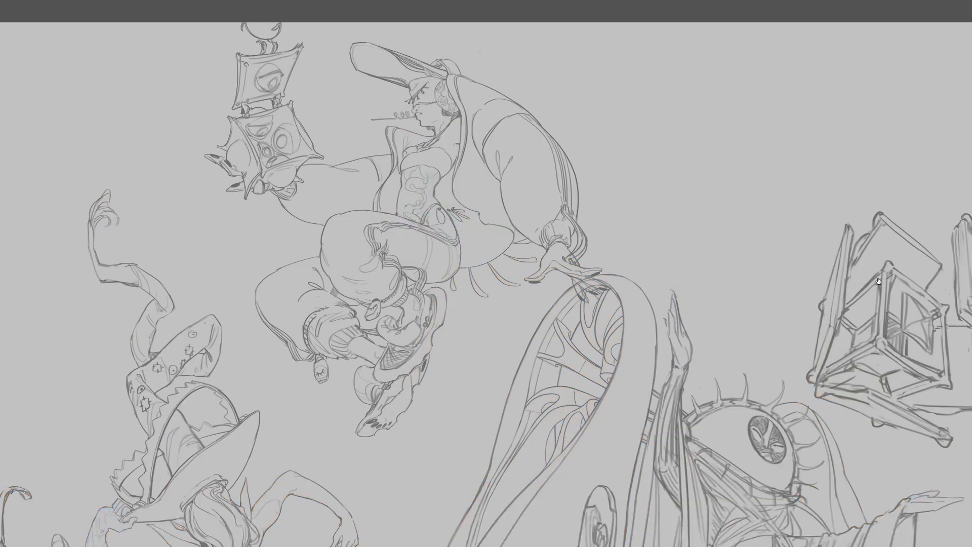
{"action": "left_click", "coordinate": [883, 276]}
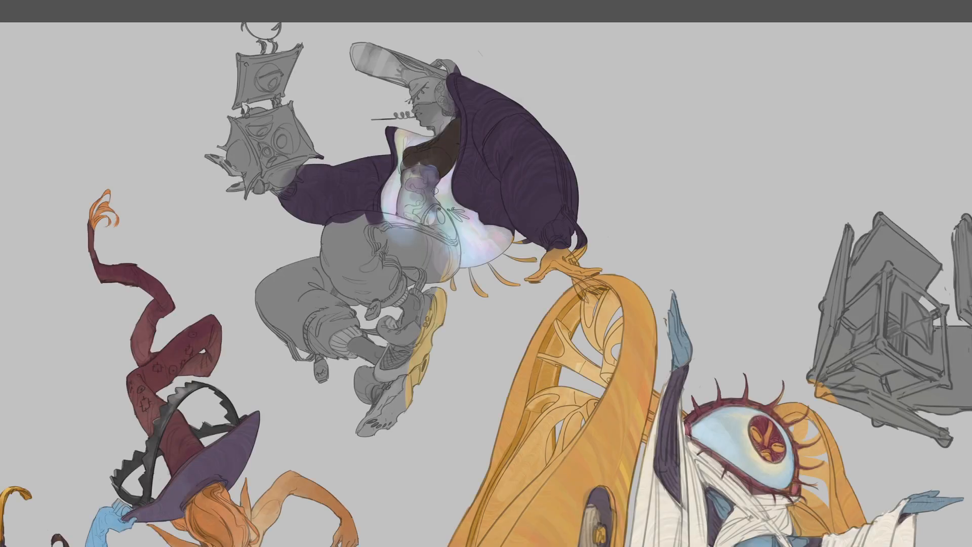
Paint the capped figure's neck and lower face dark brown, using tones picked from the chest and midsection
{"action": "left_click", "coordinate": [443, 156], "text": "alt"}
{"action": "left_click", "coordinate": [430, 198], "text": "alt"}
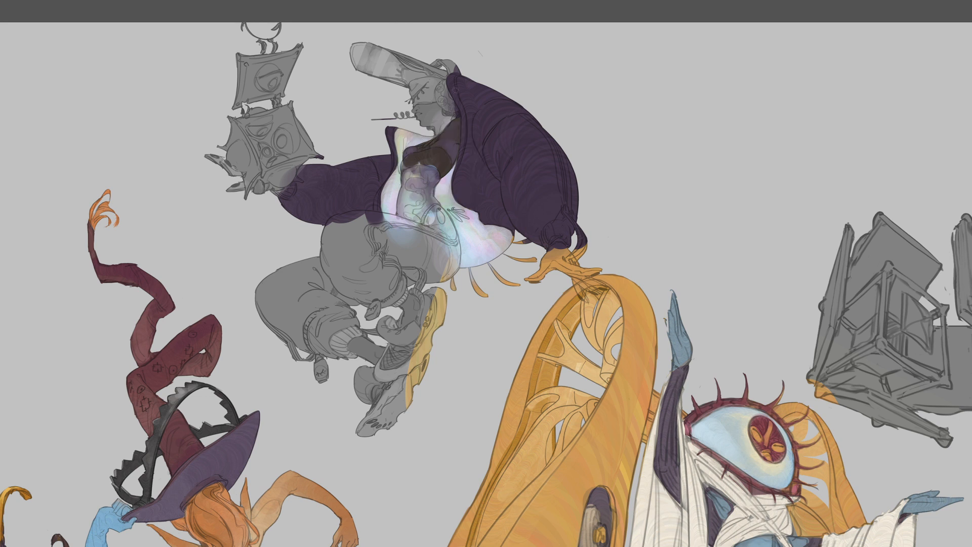
{"action": "mouse_move", "coordinate": [418, 115]}
{"action": "left_mouse_down"}
{"action": "mouse_move", "coordinate": [431, 108]}
{"action": "mouse_move", "coordinate": [421, 120]}
{"action": "mouse_move", "coordinate": [437, 122]}
{"action": "mouse_move", "coordinate": [436, 136]}
{"action": "mouse_move", "coordinate": [442, 118]}
{"action": "mouse_move", "coordinate": [429, 109]}
{"action": "left_mouse_up"}
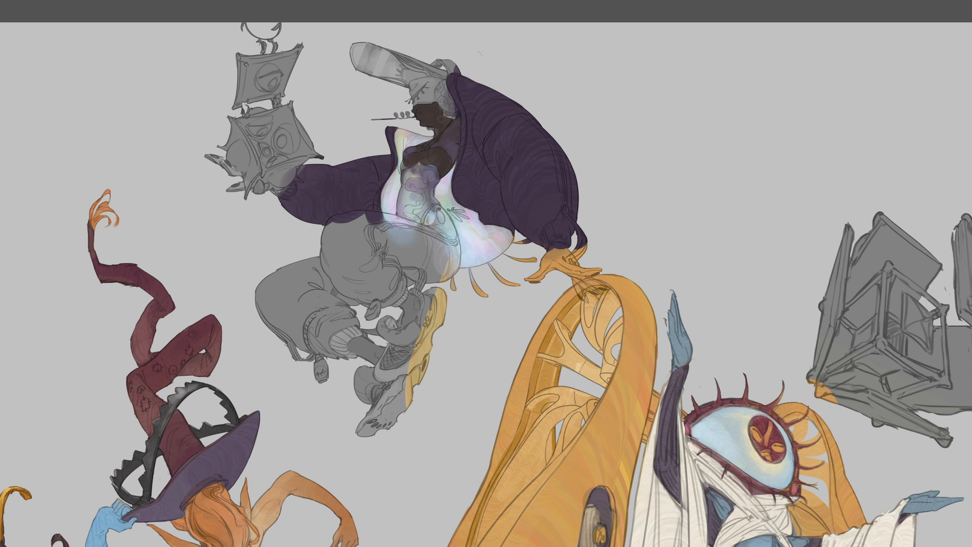
Shade the neck and shoulder along the jacket collar with purple and bluish tints picked from the torso and lining
{"action": "left_click_drag", "start_coordinate": [442, 117], "coordinate": [450, 119]}
{"action": "left_click", "coordinate": [453, 149], "text": "alt"}
{"action": "left_click", "coordinate": [423, 173], "text": "alt"}
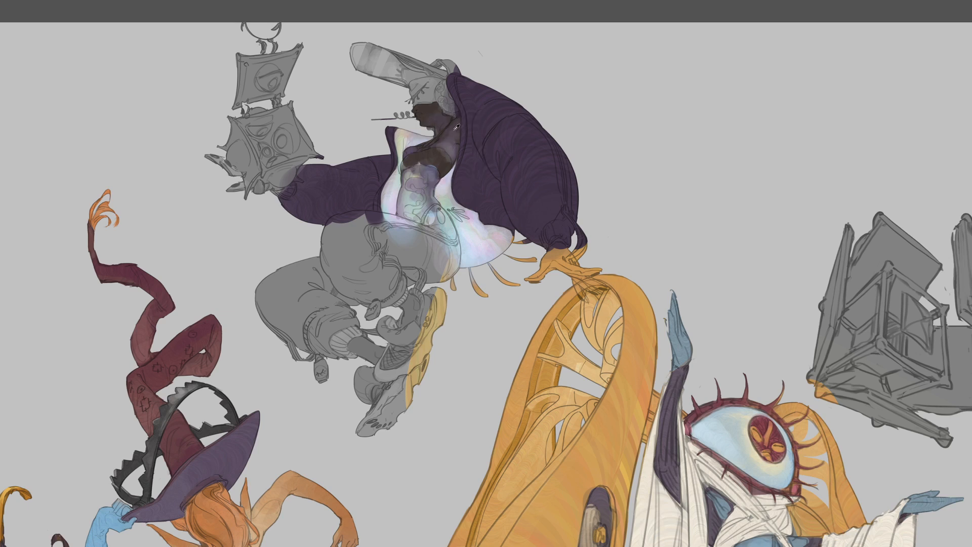
{"action": "left_click", "coordinate": [424, 211], "text": "alt"}
{"action": "left_click", "coordinate": [455, 135], "text": "alt"}
{"action": "left_click", "coordinate": [456, 124], "text": "alt"}
{"action": "left_click", "coordinate": [450, 206], "text": "alt"}
Paint the rounded tattoo shapes on the midsection just below the brown chest maroon
{"action": "left_click_drag", "start_coordinate": [303, 370], "coordinate": [333, 378]}
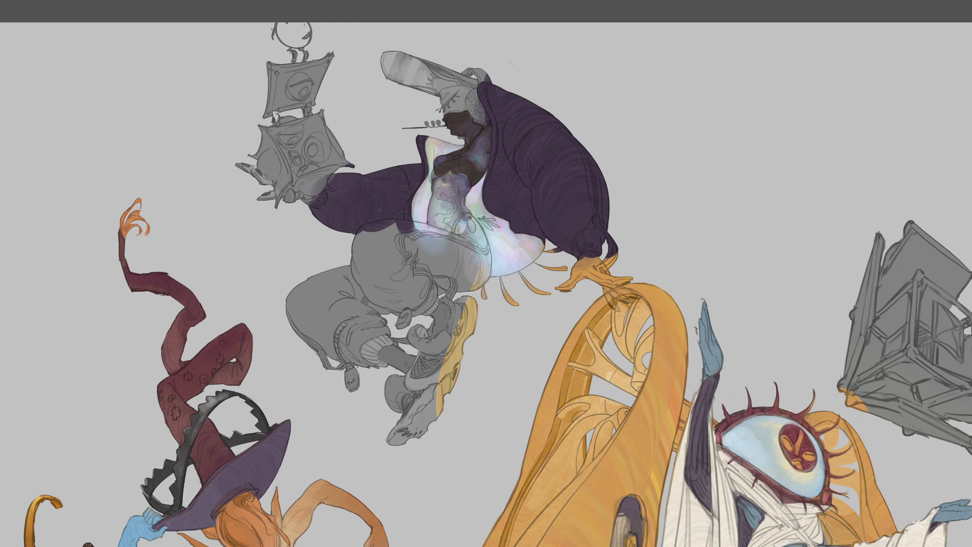
{"action": "left_click_drag", "start_coordinate": [407, 242], "coordinate": [413, 273]}
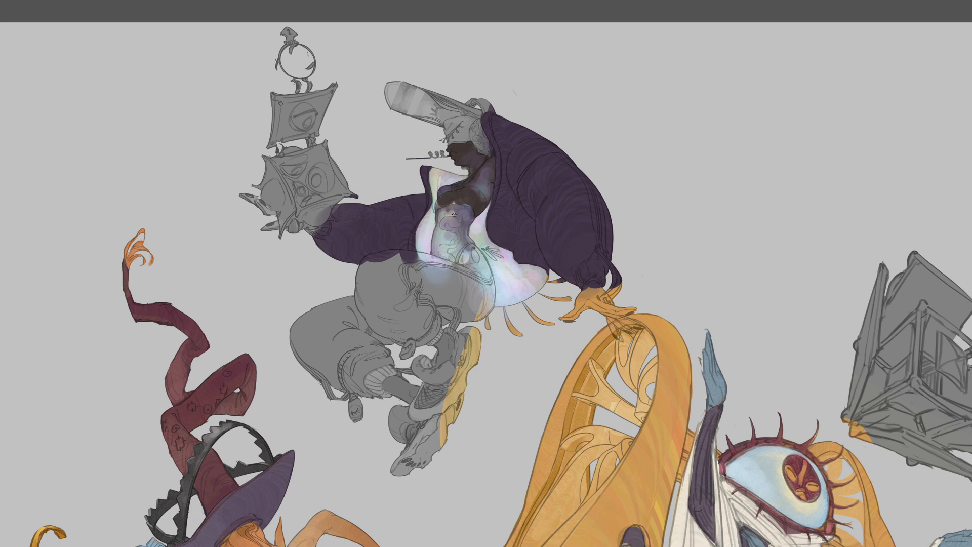
{"action": "left_click", "coordinate": [485, 189], "text": "alt"}
{"action": "left_click_drag", "start_coordinate": [448, 223], "coordinate": [461, 220]}
{"action": "left_click_drag", "start_coordinate": [442, 213], "coordinate": [443, 214]}
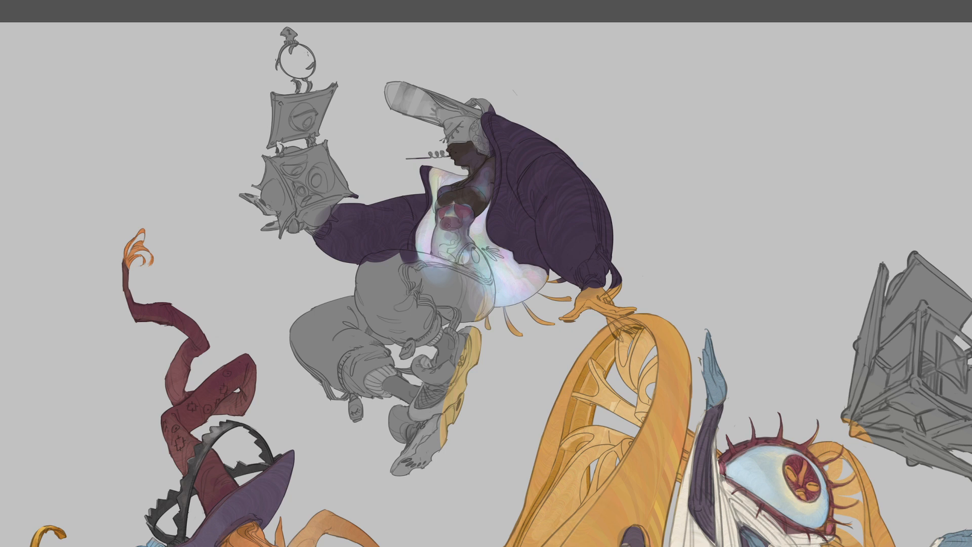
{"action": "left_click_drag", "start_coordinate": [454, 226], "coordinate": [449, 221]}
Blend pale iridescent tones down the edge of the midsection beside the maroon shapes
{"action": "left_click", "coordinate": [443, 234], "text": "alt"}
{"action": "left_click_drag", "start_coordinate": [434, 234], "coordinate": [441, 255]}
{"action": "left_click_drag", "start_coordinate": [526, 248], "coordinate": [354, 218]}
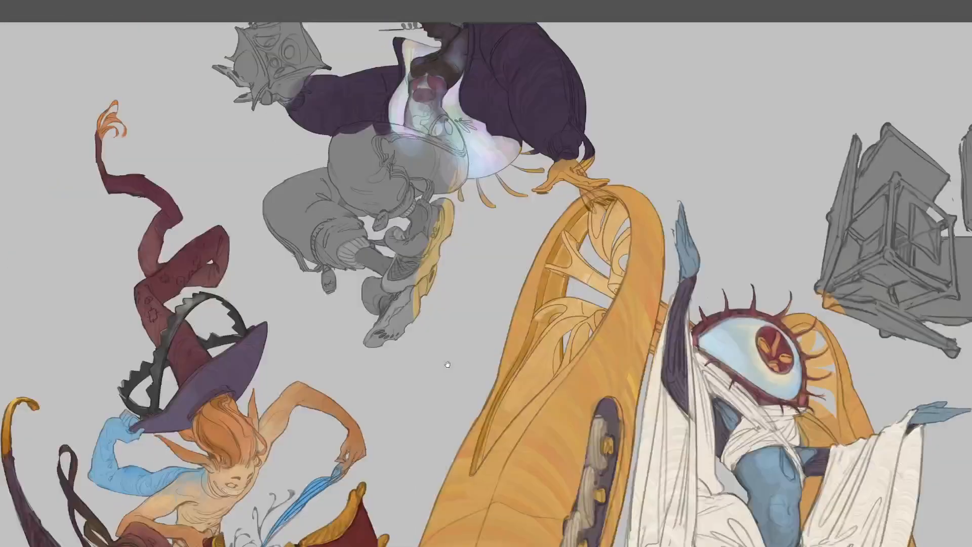
{"action": "left_click_drag", "start_coordinate": [393, 117], "coordinate": [424, 275]}
{"action": "left_click", "coordinate": [442, 268], "text": "alt"}
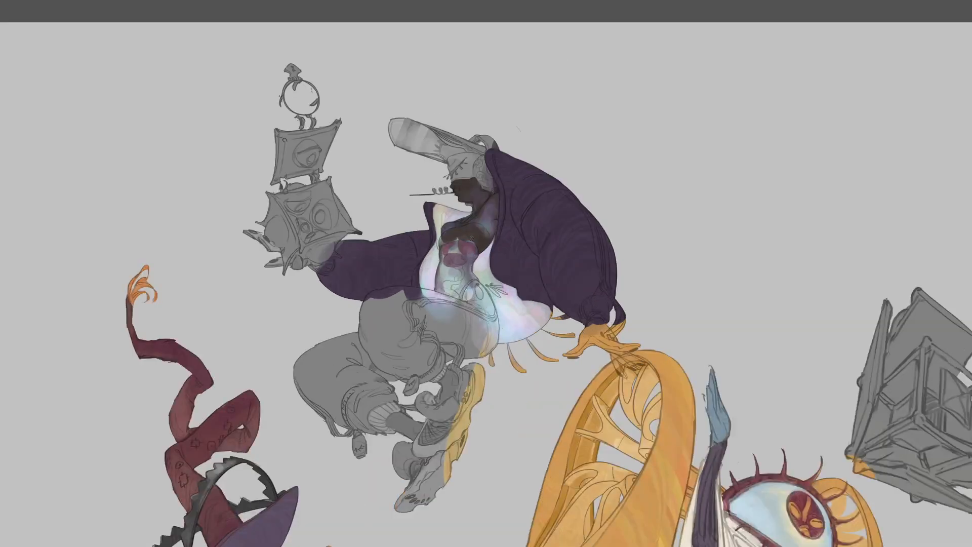
{"action": "left_click", "coordinate": [442, 272], "text": "alt"}
Refine the shading of the neck, shoulder and chest with colours sampled from the surrounding skin
{"action": "key", "text": "ctrl+minus"}
{"action": "key", "text": "ctrl+minus"}
{"action": "key", "text": "ctrl+plus"}
{"action": "key", "text": "ctrl+plus"}
{"action": "key", "text": "ctrl+plus"}
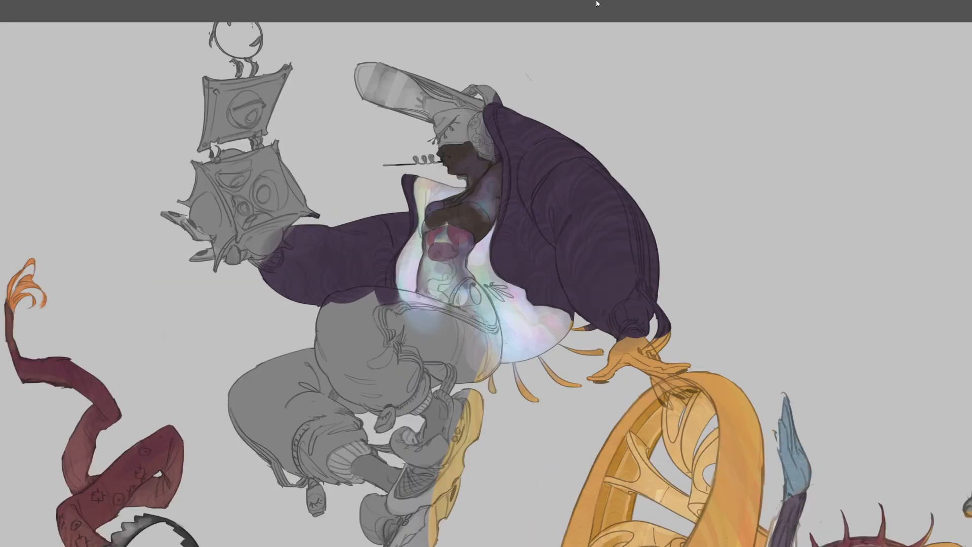
{"action": "left_click", "coordinate": [493, 185], "text": "alt"}
{"action": "left_click", "coordinate": [492, 193], "text": "alt"}
{"action": "left_click", "coordinate": [436, 208], "text": "alt"}
{"action": "key", "text": "ctrl+minus"}
{"action": "key", "text": "ctrl+plus"}
{"action": "left_click", "coordinate": [483, 173], "text": "alt"}
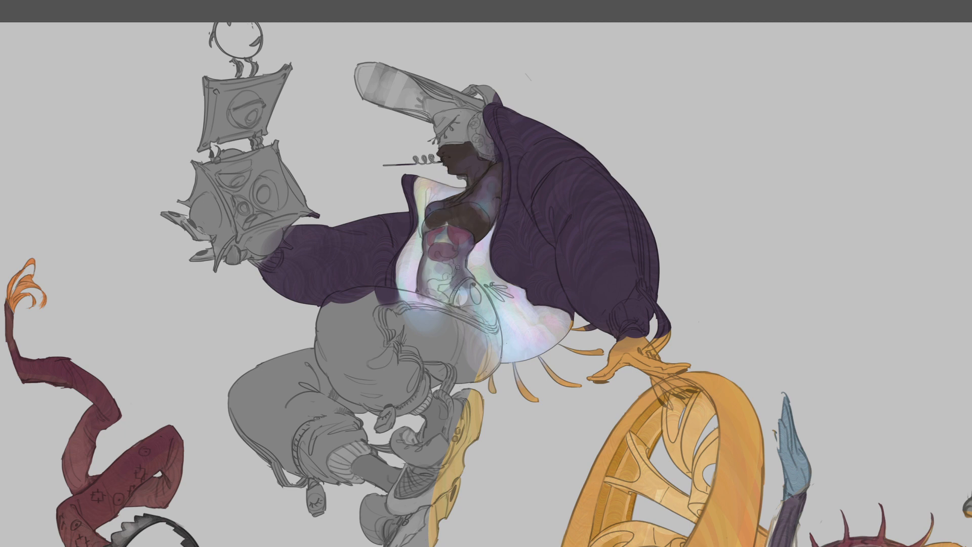
Paint the curling tattoo shapes on the lower midsection maroon, down to the waistband
{"action": "left_click", "coordinate": [434, 258], "text": "alt"}
{"action": "mouse_move", "coordinate": [451, 266]}
{"action": "left_mouse_down"}
{"action": "mouse_move", "coordinate": [429, 282]}
{"action": "mouse_move", "coordinate": [444, 300]}
{"action": "mouse_move", "coordinate": [436, 271]}
{"action": "mouse_move", "coordinate": [445, 268]}
{"action": "left_mouse_up"}
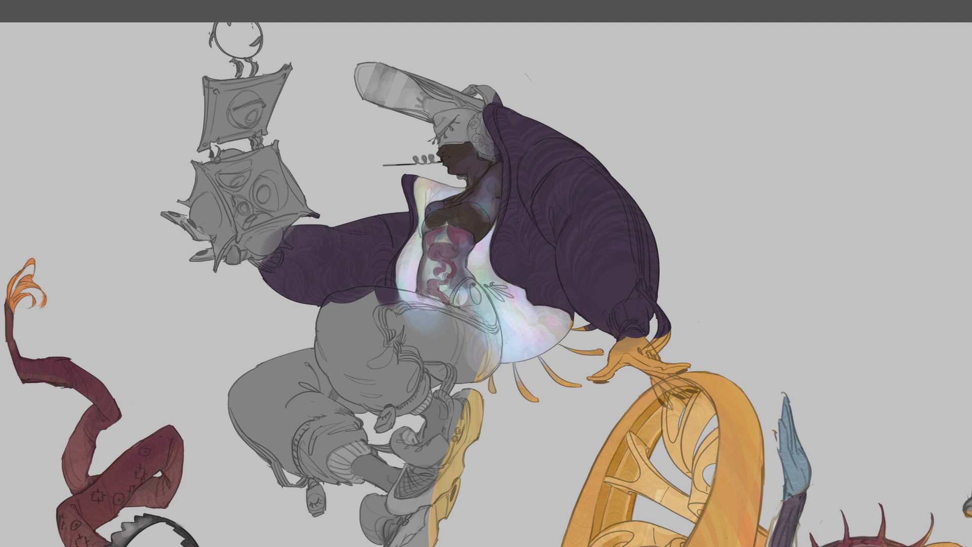
{"action": "key", "text": "ctrl+minus"}
{"action": "key", "text": "ctrl+minus"}
{"action": "key", "text": "ctrl+plus"}
{"action": "key", "text": "ctrl+plus"}
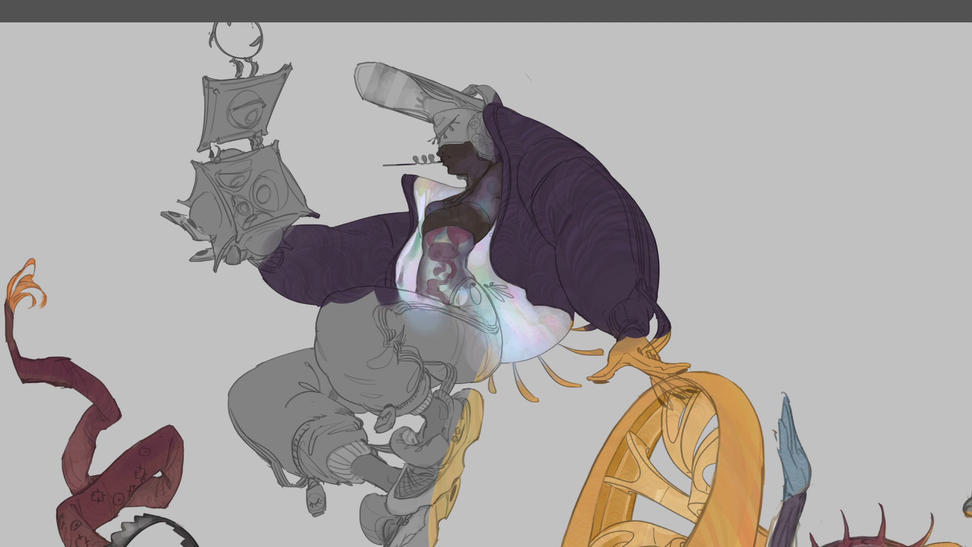
Add green and lilac tints to the iridescent lining between the outstretched sleeve and the tattooed midsection
{"action": "left_click", "coordinate": [408, 271], "text": "alt"}
{"action": "left_click_drag", "start_coordinate": [416, 255], "coordinate": [416, 276]}
{"action": "key", "text": "ctrl+minus"}
{"action": "key", "text": "ctrl+plus"}
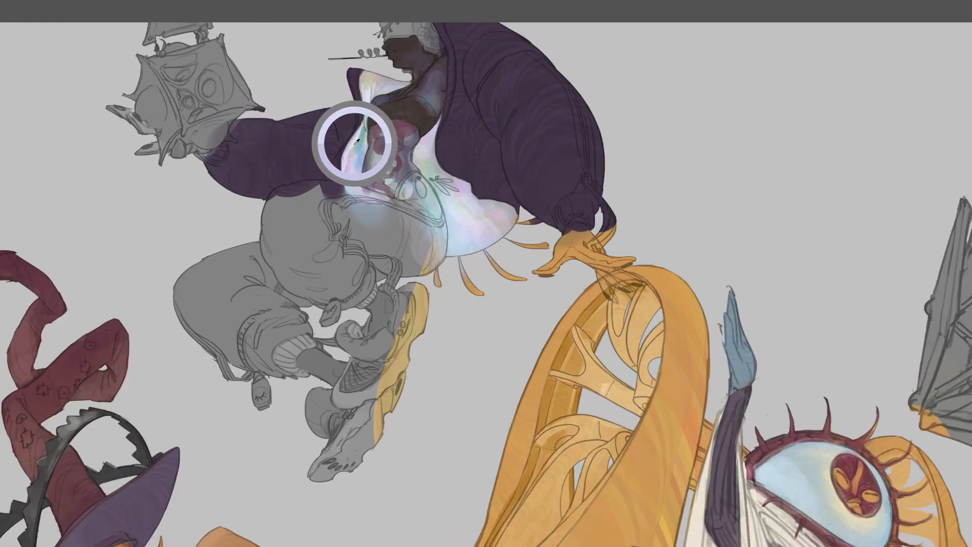
Brush pale pastels with a larger brush over the lining between the midsection and the jacket's back panel
{"action": "left_click_drag", "start_coordinate": [432, 149], "coordinate": [436, 165]}
{"action": "left_click", "coordinate": [438, 142], "text": "alt"}
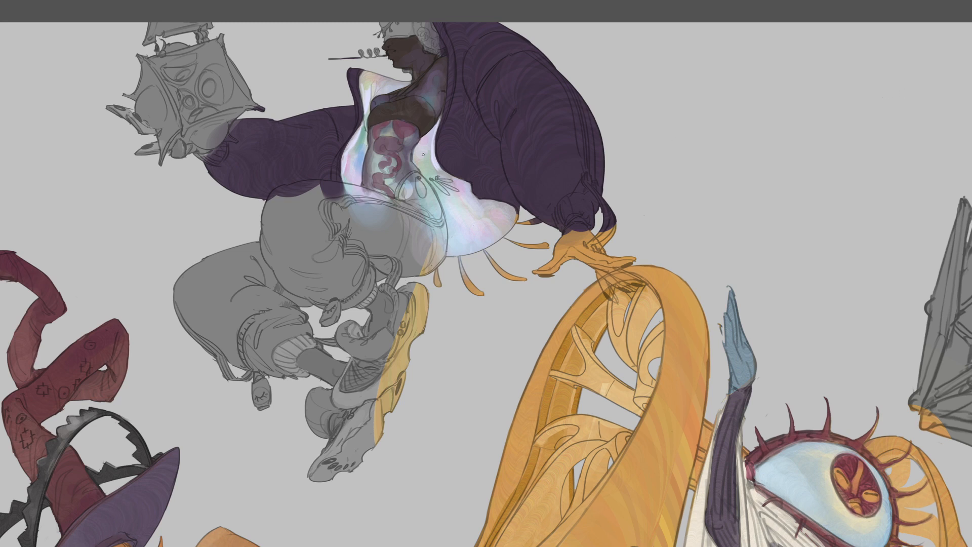
{"action": "key", "text": "bracketright"}
{"action": "left_click_drag", "start_coordinate": [429, 159], "coordinate": [431, 173]}
{"action": "left_click_drag", "start_coordinate": [454, 180], "coordinate": [463, 182]}
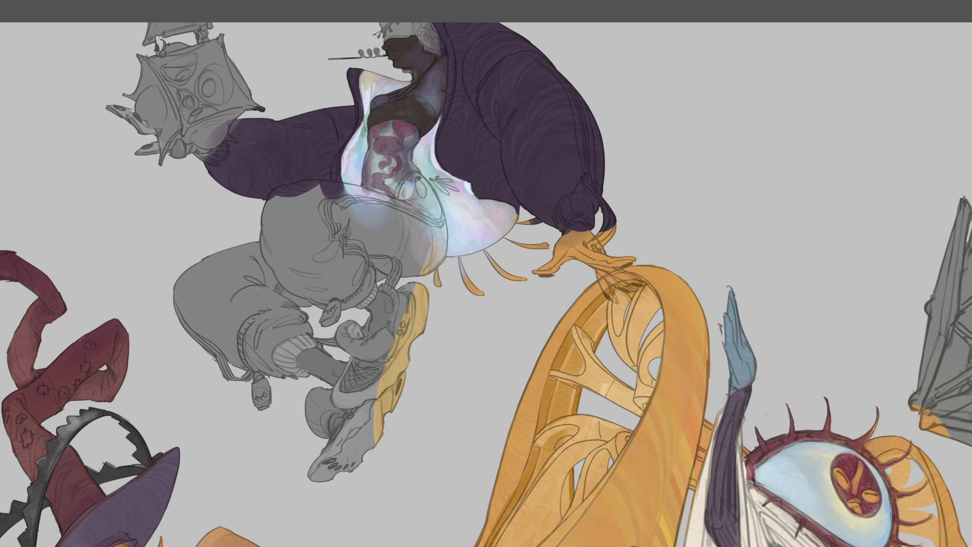
Fill the hip area between the tattooed midsection and the trouser waistband with dark brown
{"action": "mouse_move", "coordinate": [407, 175]}
{"action": "left_mouse_down"}
{"action": "mouse_move", "coordinate": [429, 207]}
{"action": "mouse_move", "coordinate": [416, 171]}
{"action": "mouse_move", "coordinate": [432, 218]}
{"action": "mouse_move", "coordinate": [427, 188]}
{"action": "mouse_move", "coordinate": [400, 193]}
{"action": "mouse_move", "coordinate": [428, 215]}
{"action": "mouse_move", "coordinate": [433, 202]}
{"action": "mouse_move", "coordinate": [413, 202]}
{"action": "mouse_move", "coordinate": [427, 213]}
{"action": "mouse_move", "coordinate": [433, 205]}
{"action": "mouse_move", "coordinate": [412, 192]}
{"action": "mouse_move", "coordinate": [425, 195]}
{"action": "mouse_move", "coordinate": [408, 185]}
{"action": "mouse_move", "coordinate": [405, 195]}
{"action": "mouse_move", "coordinate": [428, 192]}
{"action": "mouse_move", "coordinate": [426, 184]}
{"action": "mouse_move", "coordinate": [434, 211]}
{"action": "mouse_move", "coordinate": [406, 185]}
{"action": "mouse_move", "coordinate": [405, 198]}
{"action": "left_mouse_up"}
{"action": "key", "text": "ctrl+z"}
{"action": "left_click", "coordinate": [424, 200], "text": "alt"}
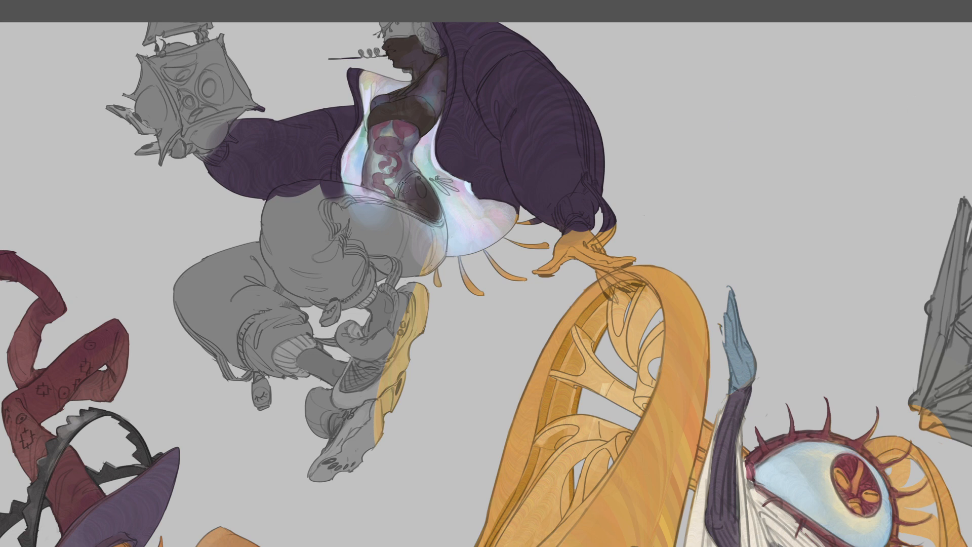
Touch up the maroon tattoo shapes on the capped figure's midsection with orange and reddish-pink accents
{"action": "mouse_move", "coordinate": [404, 188]}
{"action": "left_mouse_down"}
{"action": "mouse_move", "coordinate": [398, 196]}
{"action": "mouse_move", "coordinate": [391, 183]}
{"action": "mouse_move", "coordinate": [400, 195]}
{"action": "left_mouse_up"}
{"action": "left_click", "coordinate": [404, 129], "text": "alt"}
{"action": "left_click_drag", "start_coordinate": [419, 349], "coordinate": [404, 330]}
{"action": "left_click_drag", "start_coordinate": [430, 338], "coordinate": [424, 377]}
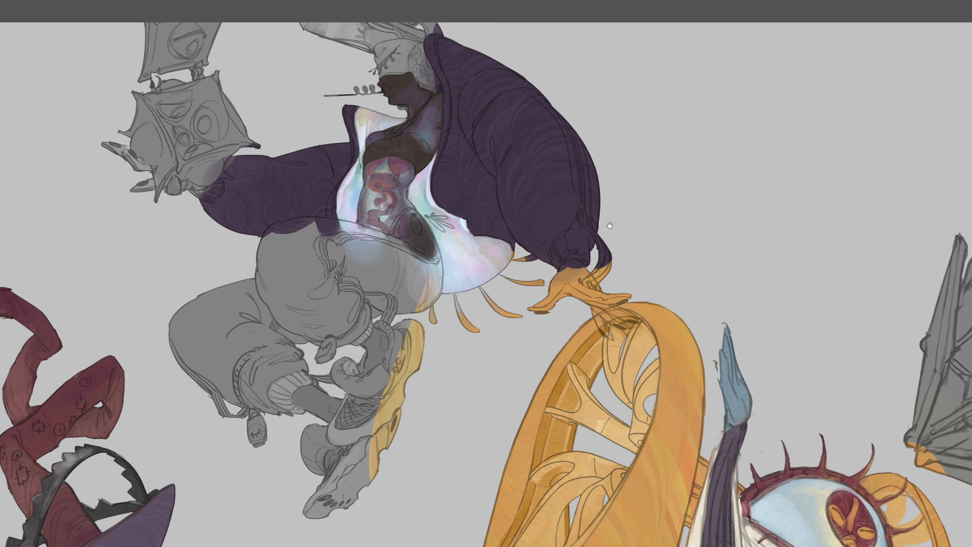
{"action": "left_click_drag", "start_coordinate": [610, 226], "coordinate": [618, 271]}
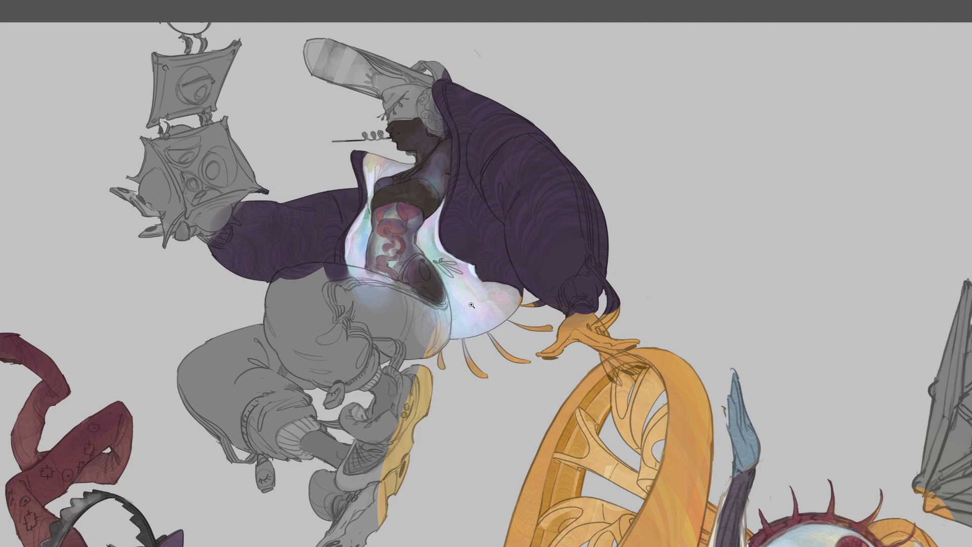
{"action": "left_click_drag", "start_coordinate": [469, 306], "coordinate": [387, 245]}
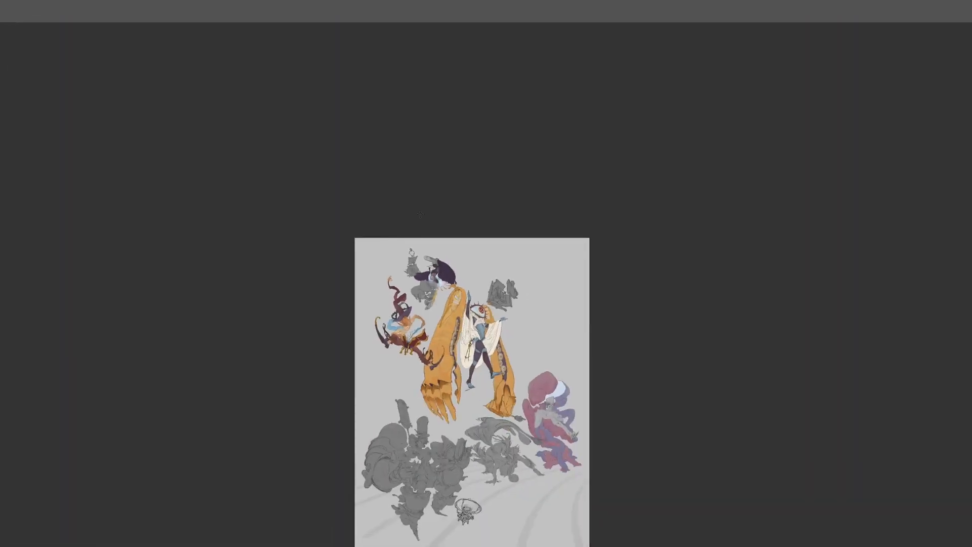
{"action": "left_click_drag", "start_coordinate": [423, 278], "coordinate": [488, 321]}
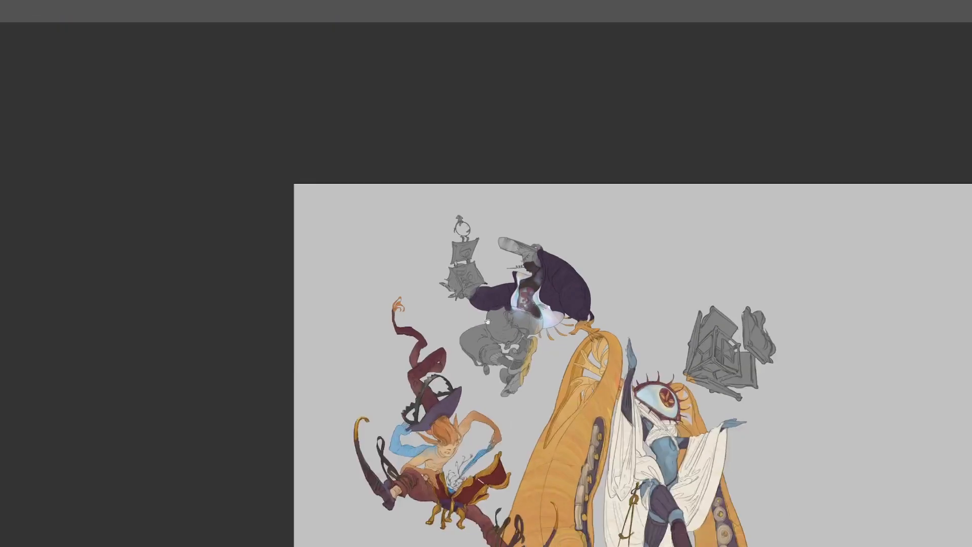
{"action": "left_click_drag", "start_coordinate": [552, 352], "coordinate": [437, 292]}
{"action": "left_click_drag", "start_coordinate": [420, 259], "coordinate": [453, 262]}
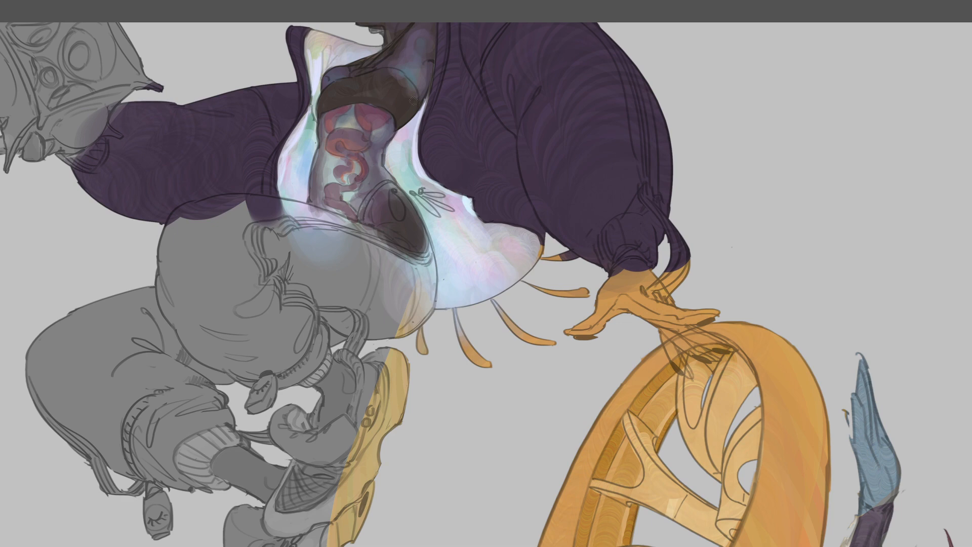
{"action": "mouse_move", "coordinate": [420, 262]}
{"action": "left_mouse_down"}
{"action": "mouse_move", "coordinate": [374, 262]}
{"action": "mouse_move", "coordinate": [385, 238]}
{"action": "mouse_move", "coordinate": [408, 248]}
{"action": "mouse_move", "coordinate": [375, 264]}
{"action": "left_mouse_up"}
{"action": "left_click_drag", "start_coordinate": [464, 245], "coordinate": [499, 252]}
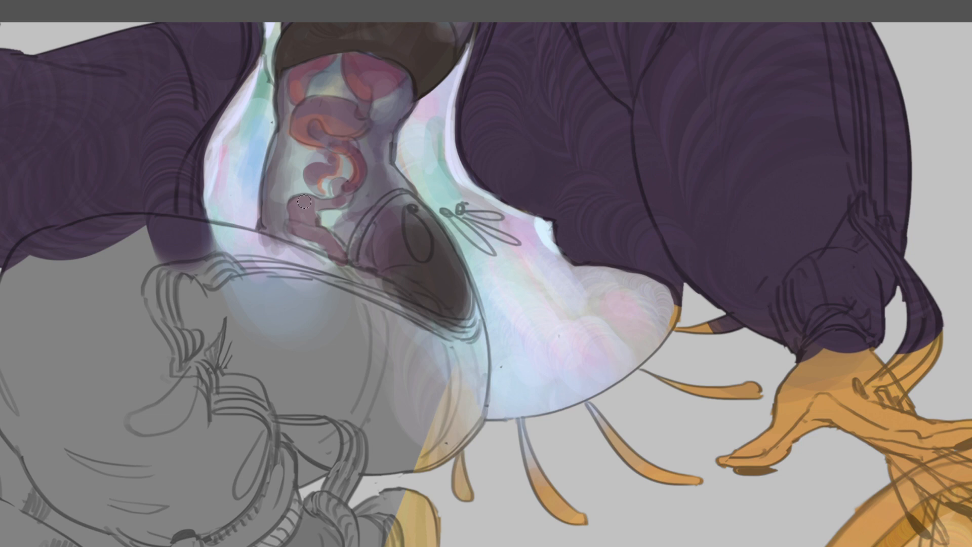
Paint the oval on the dark brown hip area pale blue and darken the petal-shaped marks on the adjoining lining
{"action": "scroll", "coordinate": [393, 301], "scroll_direction": "down", "scroll_amount": 3}
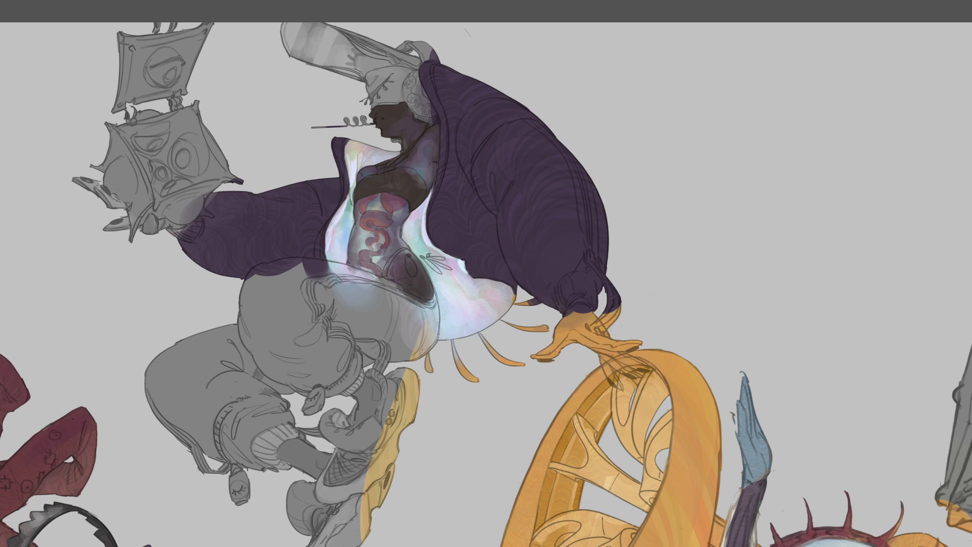
{"action": "mouse_move", "coordinate": [411, 267]}
{"action": "left_mouse_down"}
{"action": "mouse_move", "coordinate": [446, 268]}
{"action": "mouse_move", "coordinate": [429, 257]}
{"action": "left_mouse_up"}
{"action": "left_click", "coordinate": [449, 238], "text": "alt"}
{"action": "left_click_drag", "start_coordinate": [350, 353], "coordinate": [372, 344]}
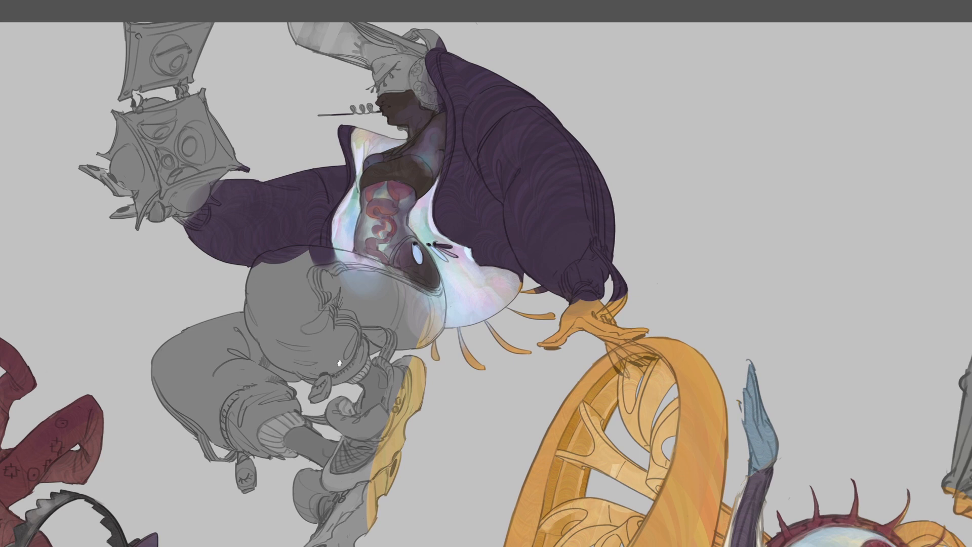
{"action": "left_click_drag", "start_coordinate": [339, 363], "coordinate": [342, 361]}
{"action": "key", "text": "ctrl+minus"}
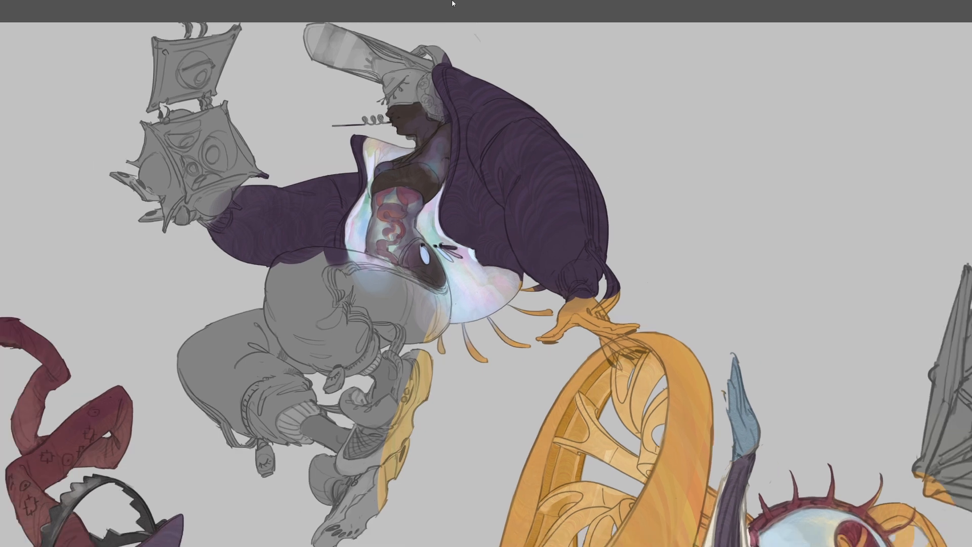
Paint the curved band along the upper edge of the brown hip area in dark purple
{"action": "key", "text": "ctrl+plus"}
{"action": "left_click_drag", "start_coordinate": [424, 223], "coordinate": [446, 313]}
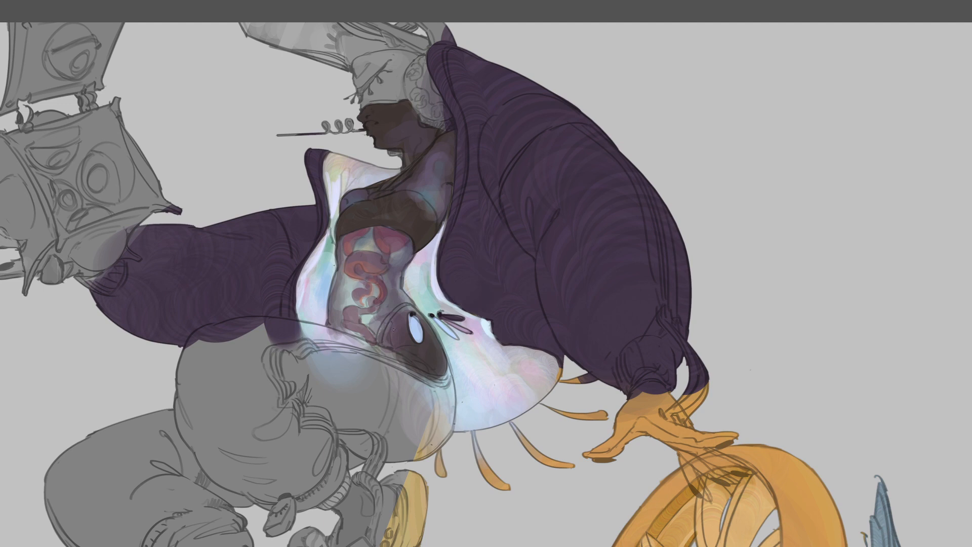
{"action": "left_click_drag", "start_coordinate": [379, 332], "coordinate": [381, 337]}
{"action": "left_click_drag", "start_coordinate": [407, 304], "coordinate": [401, 305]}
{"action": "left_click", "coordinate": [427, 294], "text": "alt"}
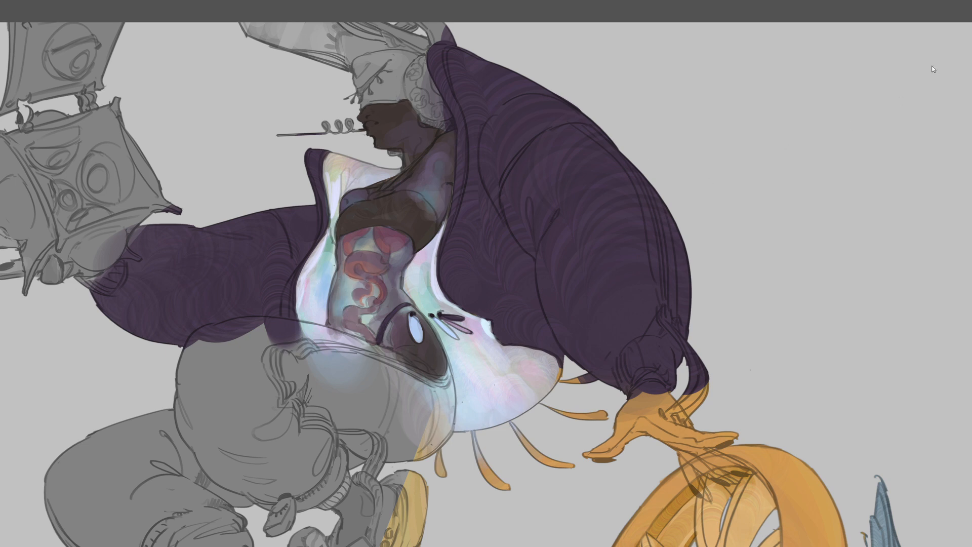
{"action": "mouse_move", "coordinate": [358, 311]}
{"action": "left_mouse_down"}
{"action": "mouse_move", "coordinate": [350, 318]}
{"action": "mouse_move", "coordinate": [359, 324]}
{"action": "mouse_move", "coordinate": [375, 310]}
{"action": "left_mouse_up"}
{"action": "scroll", "coordinate": [394, 344], "scroll_direction": "down", "scroll_amount": 3}
{"action": "left_click_drag", "start_coordinate": [392, 334], "coordinate": [500, 231]}
{"action": "scroll", "coordinate": [432, 264], "scroll_direction": "up", "scroll_amount": 1}
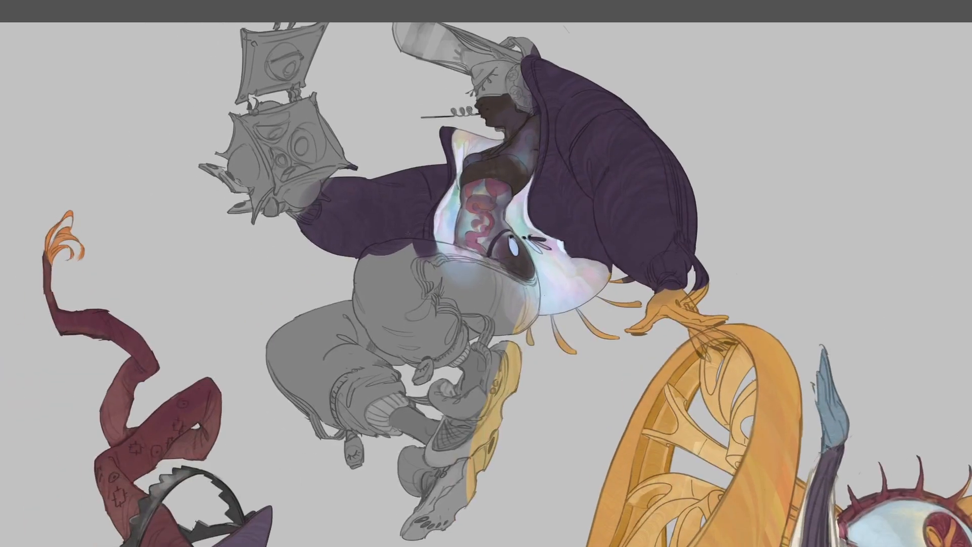
Blend sampled colours into the midsection skin around the tattoo shapes with a smaller brush
{"action": "left_click_drag", "start_coordinate": [430, 278], "coordinate": [417, 303]}
{"action": "left_click", "coordinate": [313, 250], "text": "alt"}
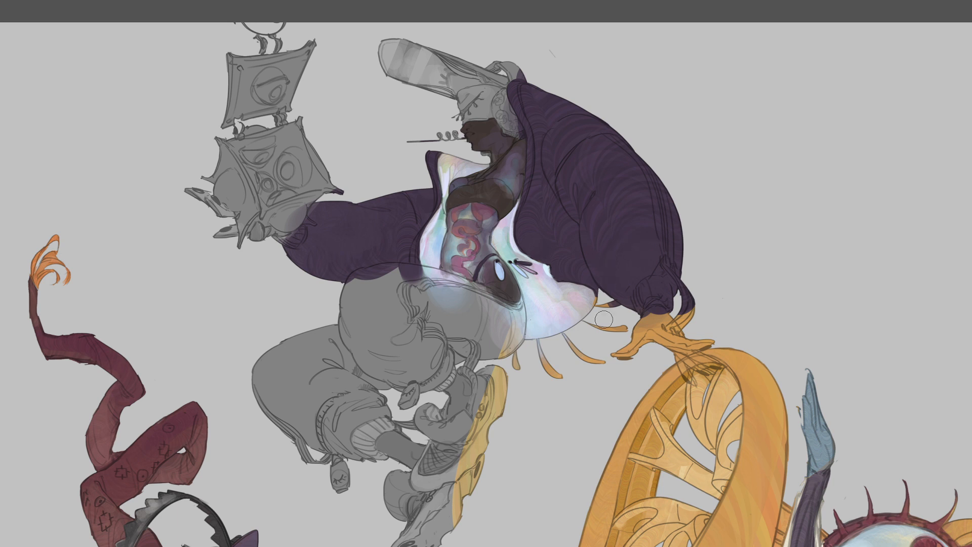
{"action": "key", "text": "bracketleft"}
{"action": "key", "text": "bracketleft"}
{"action": "key", "text": "bracketleft"}
{"action": "left_click_drag", "start_coordinate": [451, 248], "coordinate": [463, 253]}
{"action": "left_click", "coordinate": [457, 234], "text": "alt"}
{"action": "left_click", "coordinate": [479, 242], "text": "alt"}
{"action": "left_click", "coordinate": [457, 232], "text": "alt"}
{"action": "left_click", "coordinate": [489, 230], "text": "alt"}
{"action": "left_click", "coordinate": [448, 257], "text": "alt"}
{"action": "left_click", "coordinate": [453, 246], "text": "alt"}
Recolour the dark chest top above the tattooed midsection off-white
{"action": "mouse_move", "coordinate": [461, 195]}
{"action": "left_mouse_down"}
{"action": "mouse_move", "coordinate": [448, 208]}
{"action": "mouse_move", "coordinate": [484, 197]}
{"action": "mouse_move", "coordinate": [498, 215]}
{"action": "mouse_move", "coordinate": [509, 195]}
{"action": "mouse_move", "coordinate": [496, 199]}
{"action": "mouse_move", "coordinate": [512, 192]}
{"action": "mouse_move", "coordinate": [487, 195]}
{"action": "mouse_move", "coordinate": [499, 184]}
{"action": "mouse_move", "coordinate": [507, 195]}
{"action": "left_mouse_up"}
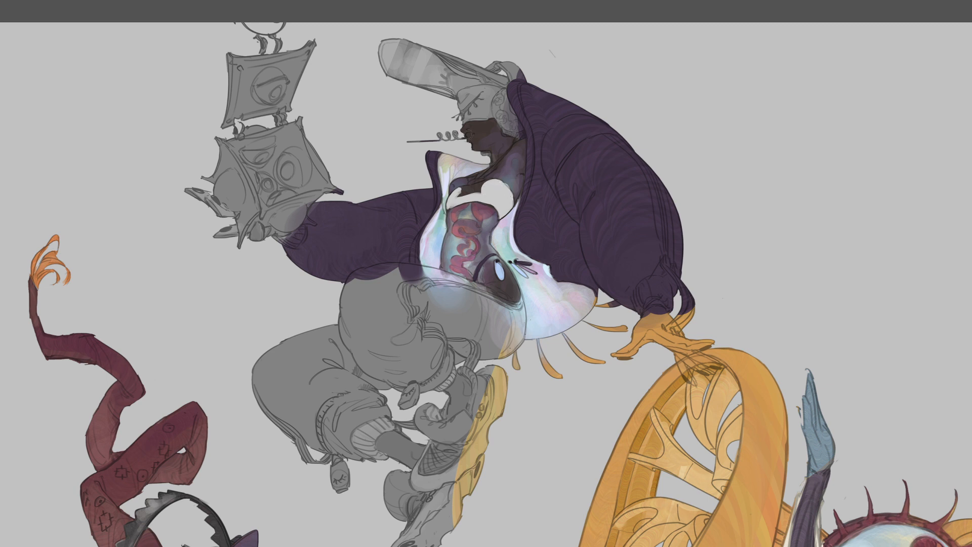
{"action": "key", "text": "ctrl+z"}
{"action": "mouse_move", "coordinate": [498, 185]}
{"action": "left_mouse_down"}
{"action": "mouse_move", "coordinate": [458, 194]}
{"action": "mouse_move", "coordinate": [496, 186]}
{"action": "left_mouse_up"}
{"action": "key", "text": "ctrl+z"}
{"action": "left_click", "coordinate": [504, 192], "text": "alt"}
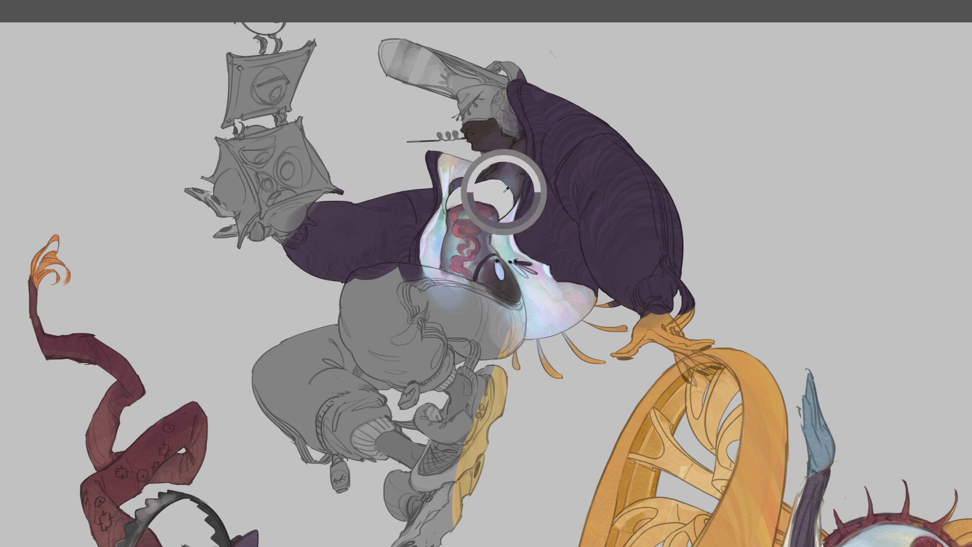
{"action": "left_click", "coordinate": [492, 188], "text": "alt"}
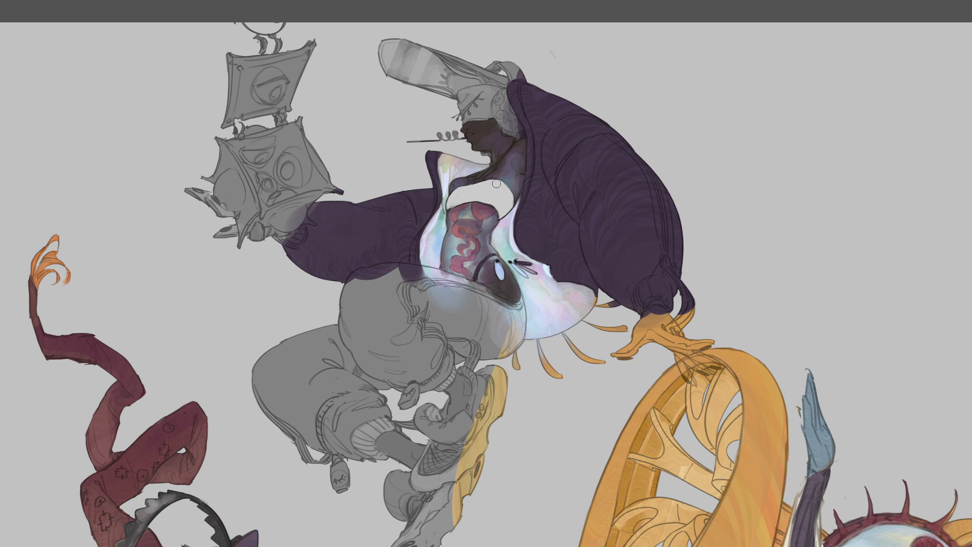
{"action": "left_click", "coordinate": [455, 198], "text": "alt"}
Examine the capped figure's colours against the neighbouring painted characters in the wider composition
{"action": "key", "text": "ctrl+minus"}
{"action": "key", "text": "ctrl+minus"}
{"action": "key", "text": "ctrl+minus"}
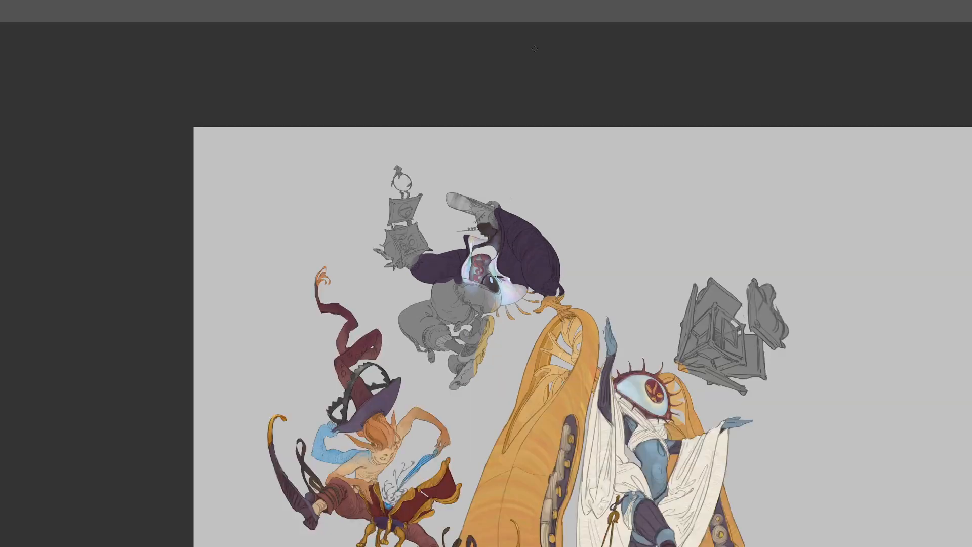
{"action": "left_click_drag", "start_coordinate": [594, 275], "coordinate": [495, 268]}
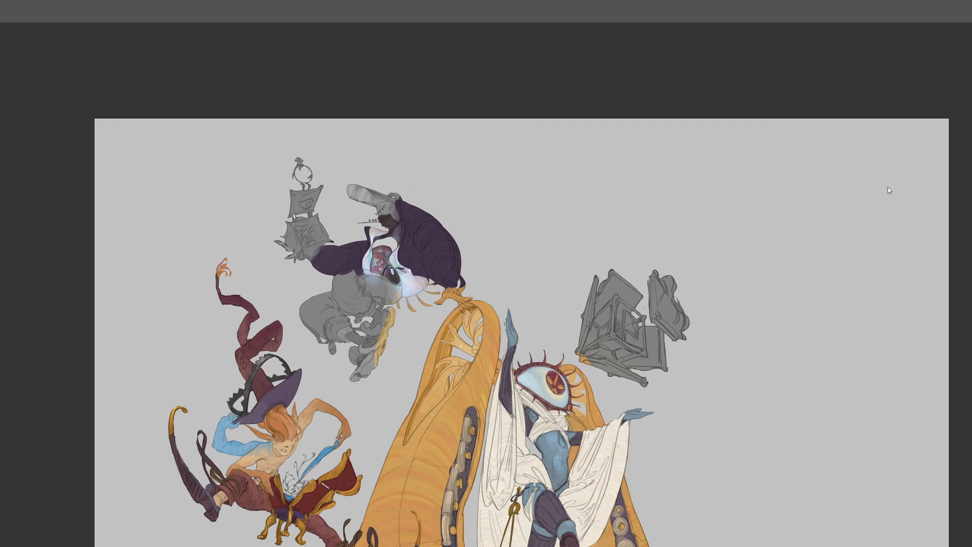
{"action": "scroll", "coordinate": [497, 304], "scroll_direction": "down", "scroll_amount": 5}
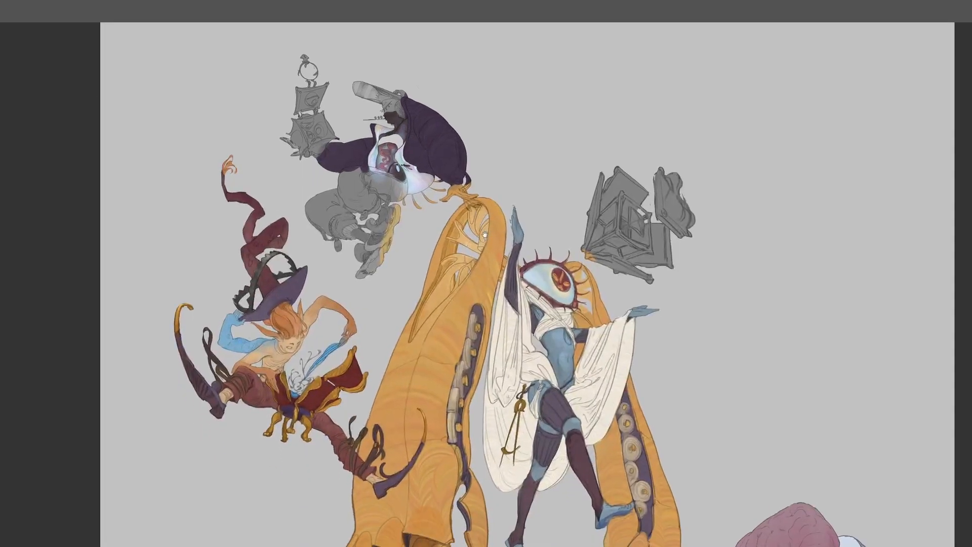
{"action": "left_click_drag", "start_coordinate": [447, 283], "coordinate": [478, 364]}
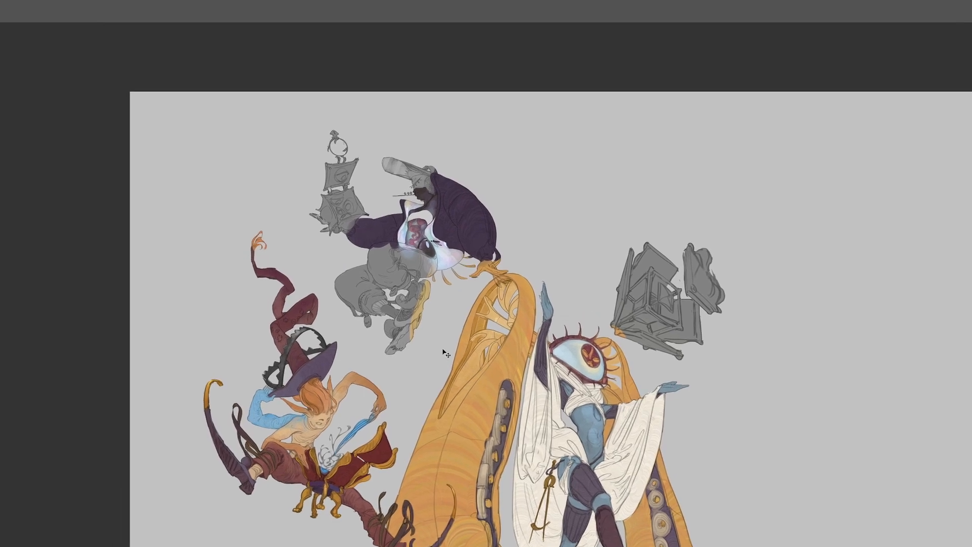
{"action": "key", "text": "ctrl+plus"}
{"action": "key", "text": "ctrl+plus"}
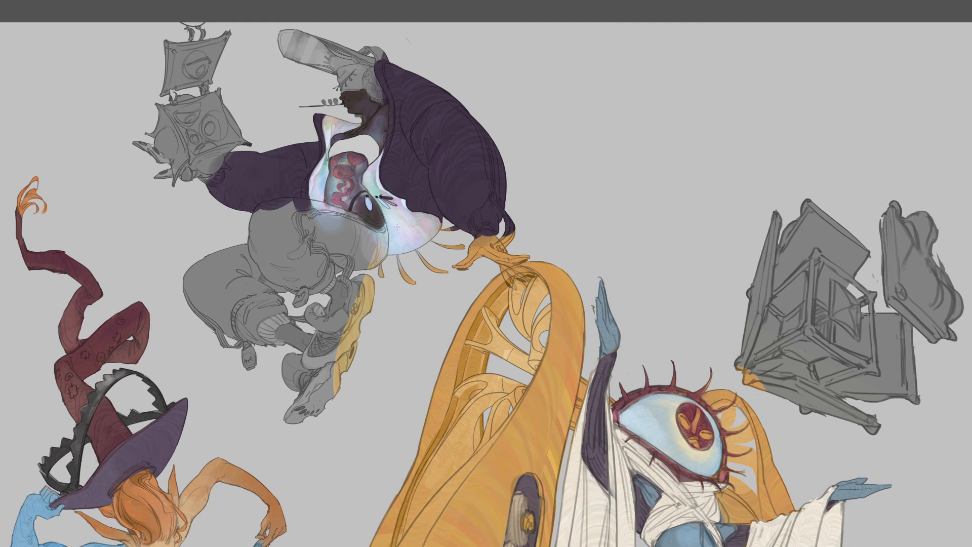
{"action": "left_click_drag", "start_coordinate": [397, 227], "coordinate": [456, 286]}
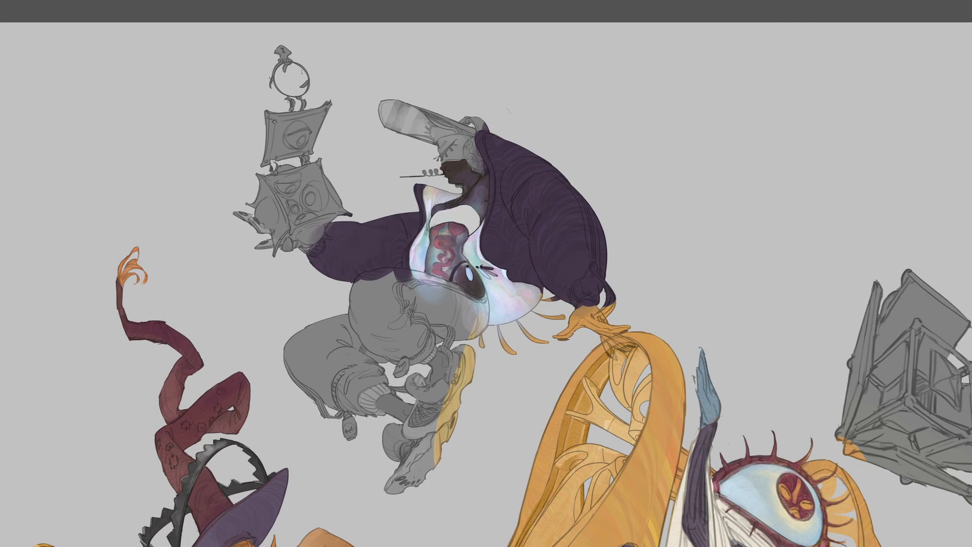
{"action": "key", "text": "ctrl+minus"}
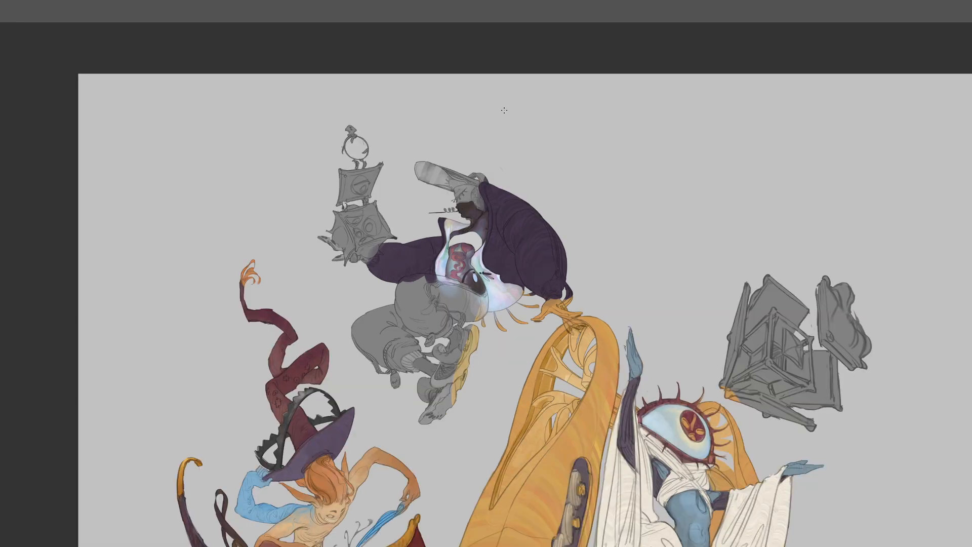
{"action": "left_click_drag", "start_coordinate": [551, 283], "coordinate": [552, 274]}
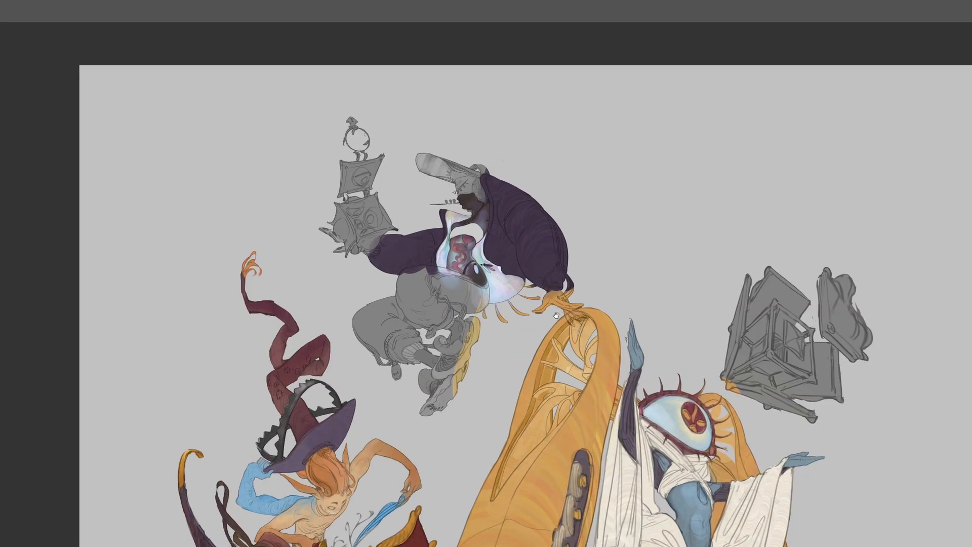
{"action": "left_click_drag", "start_coordinate": [558, 354], "coordinate": [537, 276]}
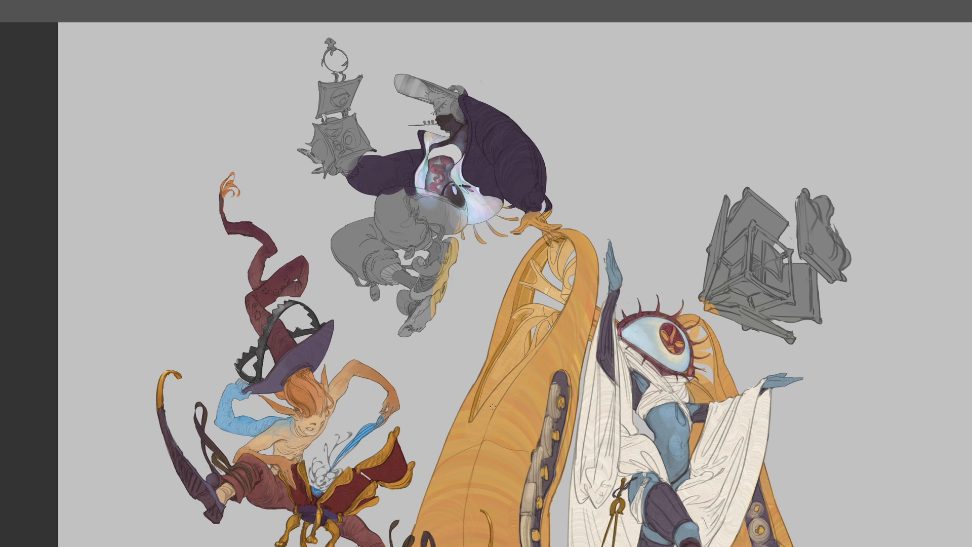
{"action": "scroll", "coordinate": [497, 400], "scroll_direction": "up", "scroll_amount": 1}
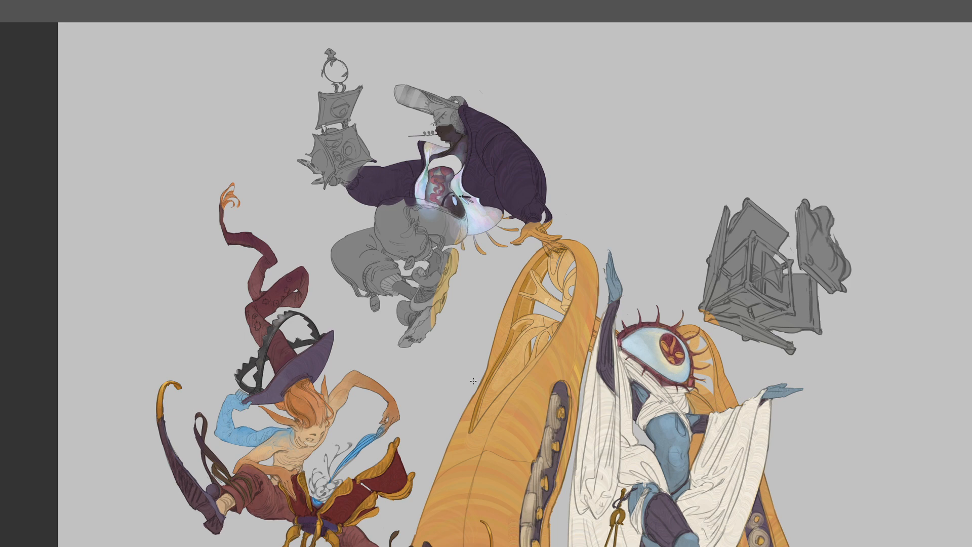
{"action": "left_click_drag", "start_coordinate": [415, 152], "coordinate": [438, 103]}
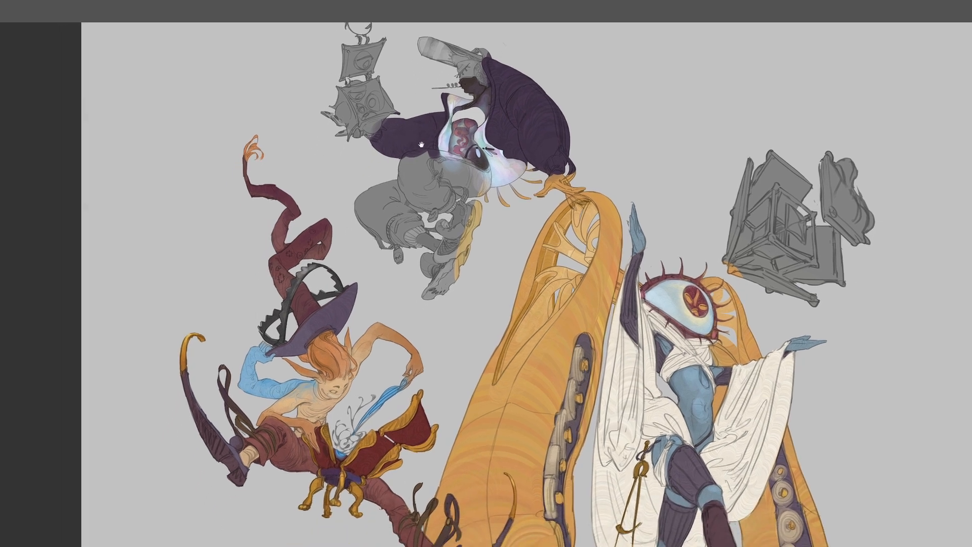
{"action": "key", "text": "ctrl+minus"}
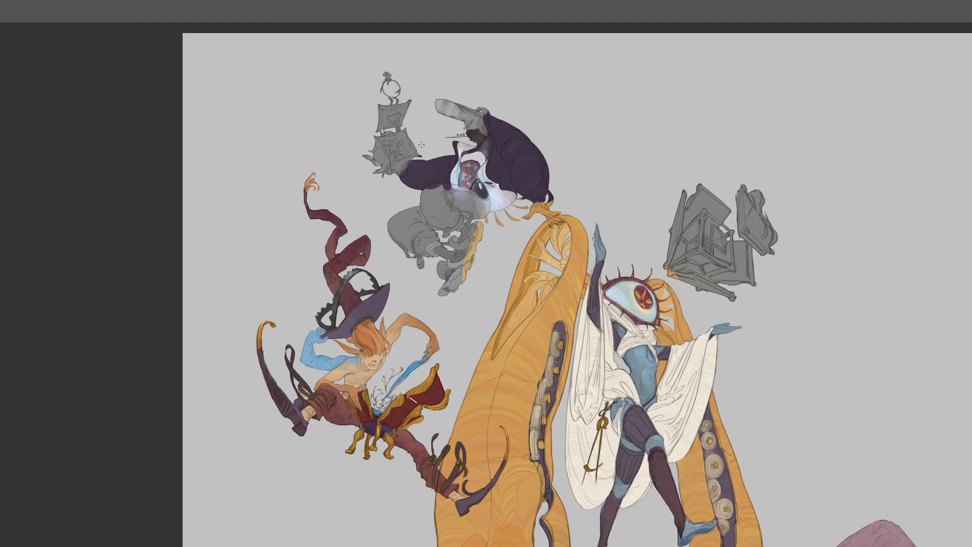
Rotate the canvas temporarily and shade the outer rim of the iridescent lining beside the orange lashes with lilac
{"action": "key", "text": "ctrl+plus"}
{"action": "key", "text": "ctrl+plus"}
{"action": "left_click_drag", "start_coordinate": [549, 186], "coordinate": [487, 347]}
{"action": "key", "text": "r"}
{"action": "left_click_drag", "start_coordinate": [517, 173], "coordinate": [556, 310]}
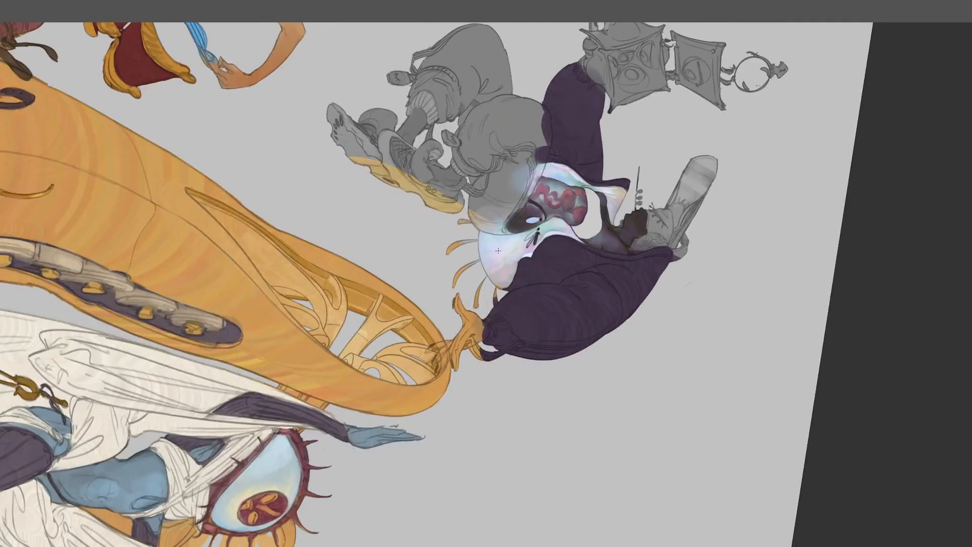
{"action": "mouse_move", "coordinate": [479, 232]}
{"action": "left_mouse_down"}
{"action": "mouse_move", "coordinate": [485, 271]}
{"action": "mouse_move", "coordinate": [500, 288]}
{"action": "left_mouse_up"}
{"action": "left_click_drag", "start_coordinate": [483, 234], "coordinate": [489, 269]}
{"action": "key", "text": "ctrl+z"}
{"action": "mouse_move", "coordinate": [483, 232]}
{"action": "left_mouse_down"}
{"action": "mouse_move", "coordinate": [491, 273]}
{"action": "mouse_move", "coordinate": [489, 264]}
{"action": "left_mouse_up"}
{"action": "key", "text": "ctrl+z"}
{"action": "key", "text": "ctrl+z"}
{"action": "left_click", "coordinate": [487, 250], "text": "alt"}
{"action": "left_click", "coordinate": [528, 252], "text": "alt"}
{"action": "left_click", "coordinate": [561, 227]}
{"action": "key", "text": "r"}
{"action": "left_click_drag", "start_coordinate": [608, 198], "coordinate": [370, 210]}
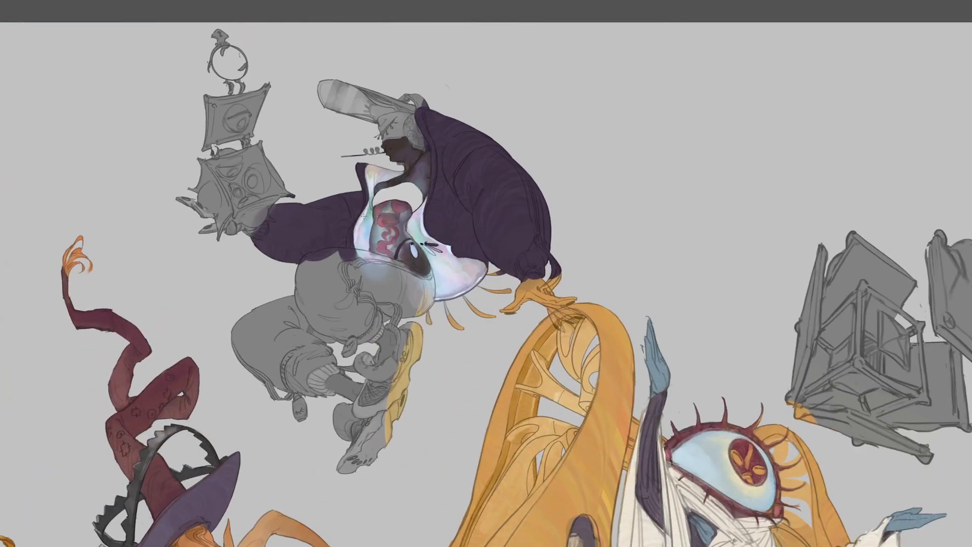
Blend sampled pastel tones into the lilac rim at the lining's lower corner
{"action": "left_click", "coordinate": [362, 226]}
{"action": "left_click", "coordinate": [459, 290]}
{"action": "left_click", "coordinate": [443, 282], "text": "alt"}
{"action": "left_click", "coordinate": [445, 279], "text": "alt"}
{"action": "left_click", "coordinate": [460, 286], "text": "alt"}
Paint the band over the figure's eyes, between the cap and the dark face, white
{"action": "key", "text": "ctrl+minus"}
{"action": "key", "text": "ctrl+minus"}
{"action": "left_click_drag", "start_coordinate": [531, 266], "coordinate": [528, 168]}
{"action": "key", "text": "Escape"}
{"action": "left_click_drag", "start_coordinate": [513, 216], "coordinate": [531, 243]}
{"action": "key", "text": "ctrl+plus"}
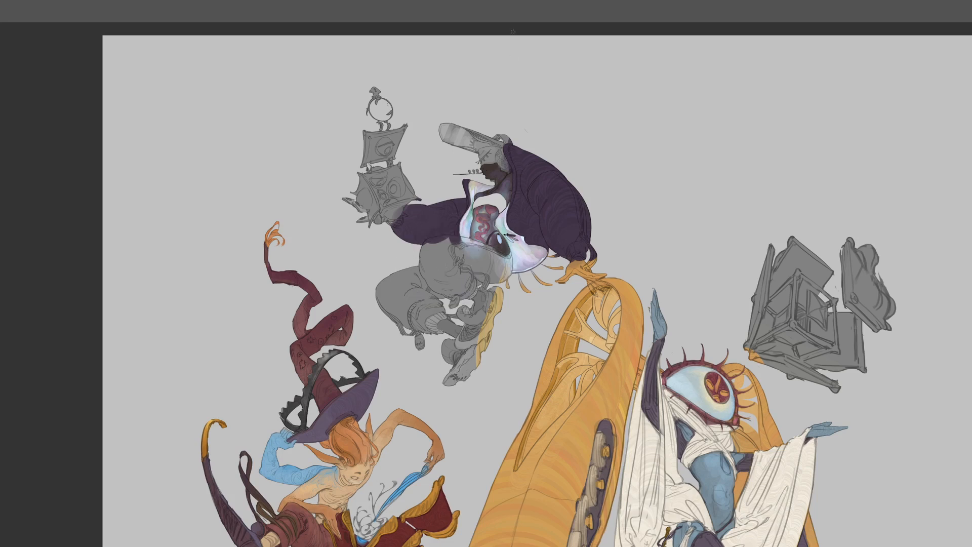
{"action": "left_click", "coordinate": [531, 167], "text": "alt"}
{"action": "key", "text": "r"}
{"action": "mouse_move", "coordinate": [466, 145]}
{"action": "left_mouse_down"}
{"action": "mouse_move", "coordinate": [478, 118]}
{"action": "mouse_move", "coordinate": [318, 162]}
{"action": "mouse_move", "coordinate": [307, 209]}
{"action": "mouse_move", "coordinate": [449, 84]}
{"action": "mouse_move", "coordinate": [477, 75]}
{"action": "mouse_move", "coordinate": [492, 94]}
{"action": "mouse_move", "coordinate": [477, 92]}
{"action": "mouse_move", "coordinate": [477, 101]}
{"action": "mouse_move", "coordinate": [496, 97]}
{"action": "mouse_move", "coordinate": [501, 81]}
{"action": "mouse_move", "coordinate": [476, 85]}
{"action": "mouse_move", "coordinate": [540, 90]}
{"action": "mouse_move", "coordinate": [445, 57]}
{"action": "mouse_move", "coordinate": [488, 102]}
{"action": "mouse_move", "coordinate": [475, 96]}
{"action": "mouse_move", "coordinate": [493, 82]}
{"action": "left_mouse_up"}
{"action": "key", "text": "ctrl+plus"}
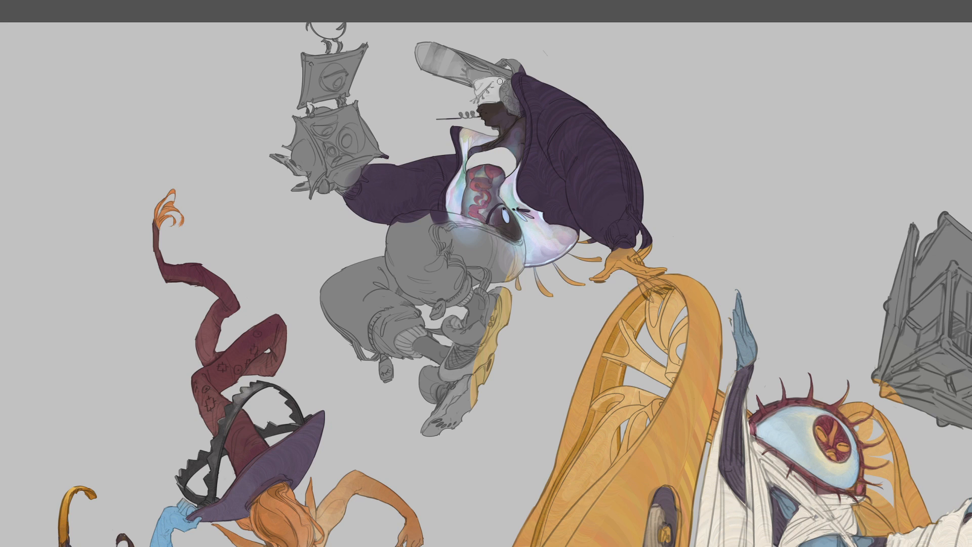
Darken the closed-eye lash marks on the white band across the figure's face
{"action": "left_click", "coordinate": [539, 92], "text": "alt"}
{"action": "left_click_drag", "start_coordinate": [488, 87], "coordinate": [493, 87]}
{"action": "left_click", "coordinate": [486, 95], "text": "alt"}
{"action": "key", "text": "ctrl+minus"}
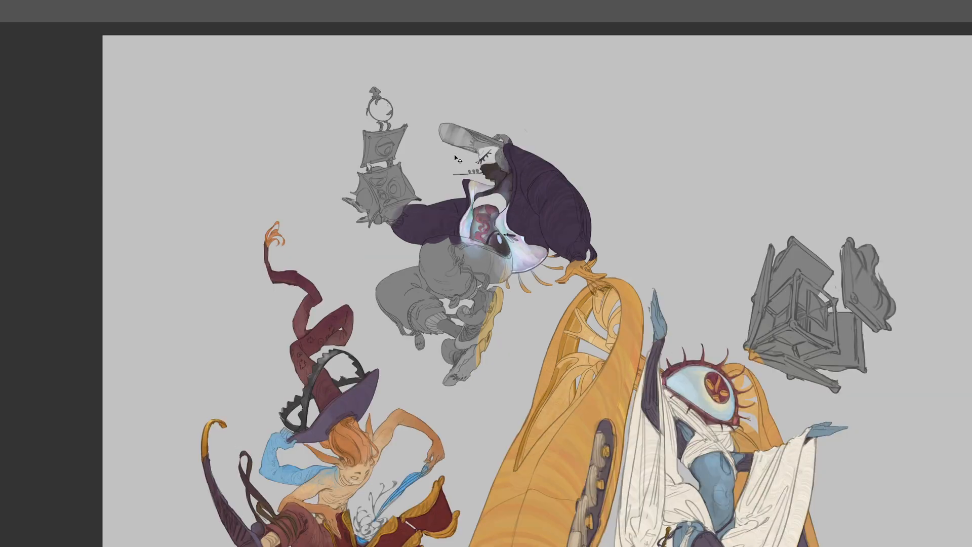
{"action": "key", "text": "ctrl+minus"}
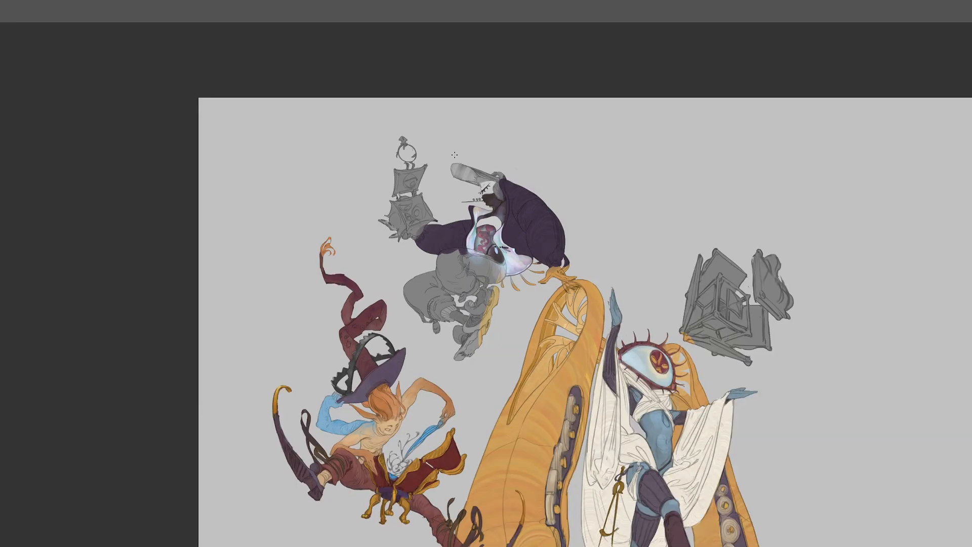
{"action": "left_click_drag", "start_coordinate": [459, 293], "coordinate": [351, 137]}
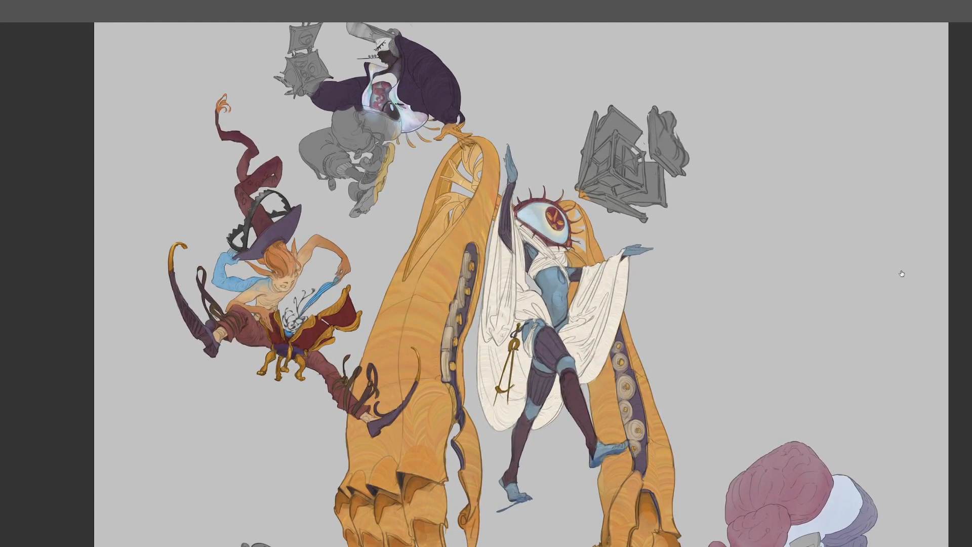
{"action": "mouse_move", "coordinate": [483, 295]}
{"action": "left_mouse_down"}
{"action": "mouse_move", "coordinate": [430, 320]}
{"action": "mouse_move", "coordinate": [431, 332]}
{"action": "left_mouse_up"}
{"action": "mouse_move", "coordinate": [515, 218]}
{"action": "left_mouse_down"}
{"action": "mouse_move", "coordinate": [468, 226]}
{"action": "mouse_move", "coordinate": [464, 249]}
{"action": "mouse_move", "coordinate": [496, 288]}
{"action": "mouse_move", "coordinate": [526, 289]}
{"action": "mouse_move", "coordinate": [531, 275]}
{"action": "mouse_move", "coordinate": [514, 219]}
{"action": "left_mouse_up"}
{"action": "key", "text": "ctrl+d"}
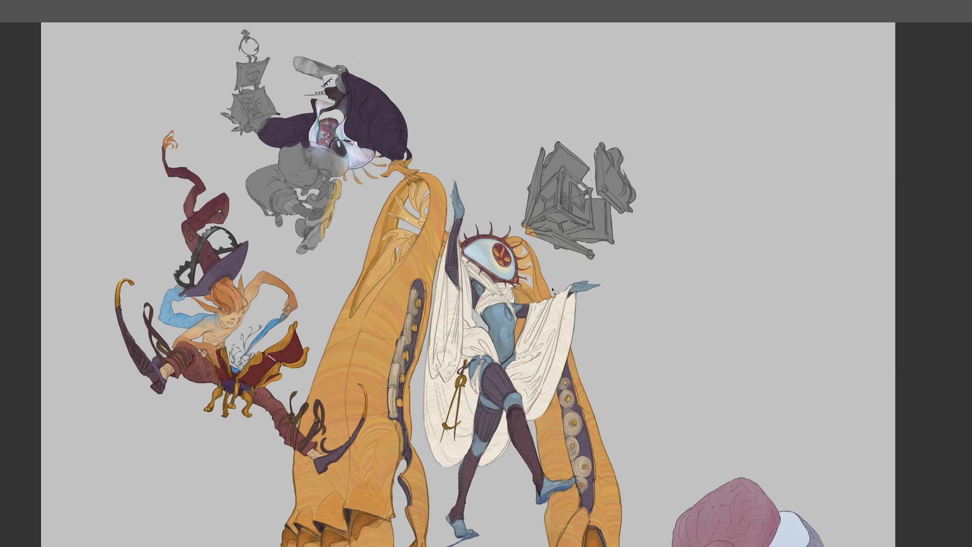
{"action": "left_click_drag", "start_coordinate": [539, 296], "coordinate": [525, 151]}
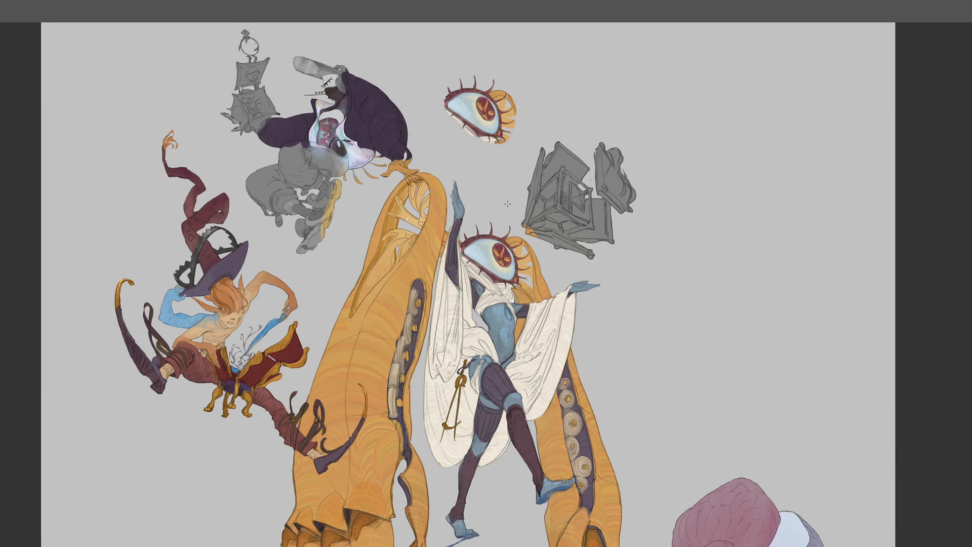
{"action": "key", "text": "ctrl+z"}
Touch up the dark eye shape on the capped figure's iridescent jacket lining with tones sampled around it
{"action": "left_click_drag", "start_coordinate": [499, 262], "coordinate": [517, 266]}
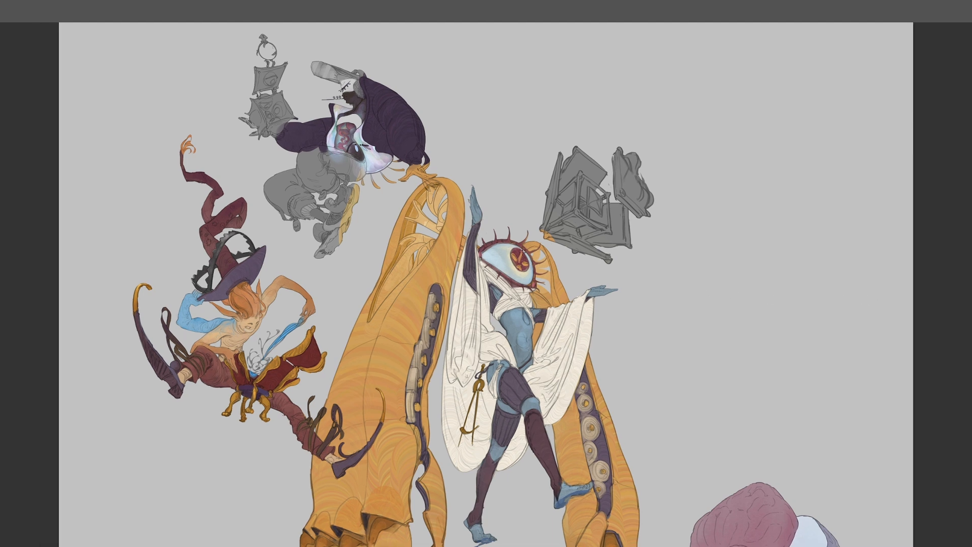
{"action": "key", "text": "ctrl+plus"}
{"action": "key", "text": "ctrl+plus"}
{"action": "left_click_drag", "start_coordinate": [354, 182], "coordinate": [619, 419]}
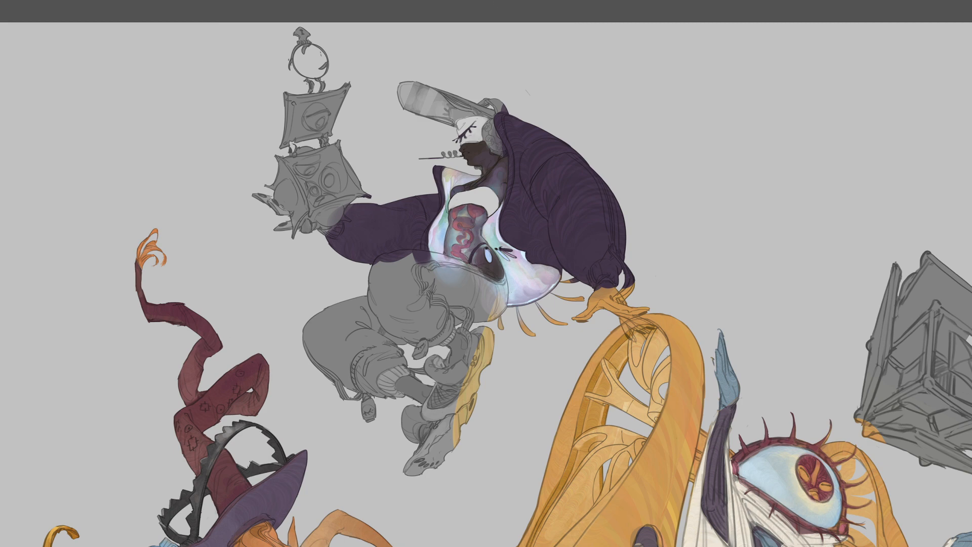
{"action": "key", "text": "ctrl+plus"}
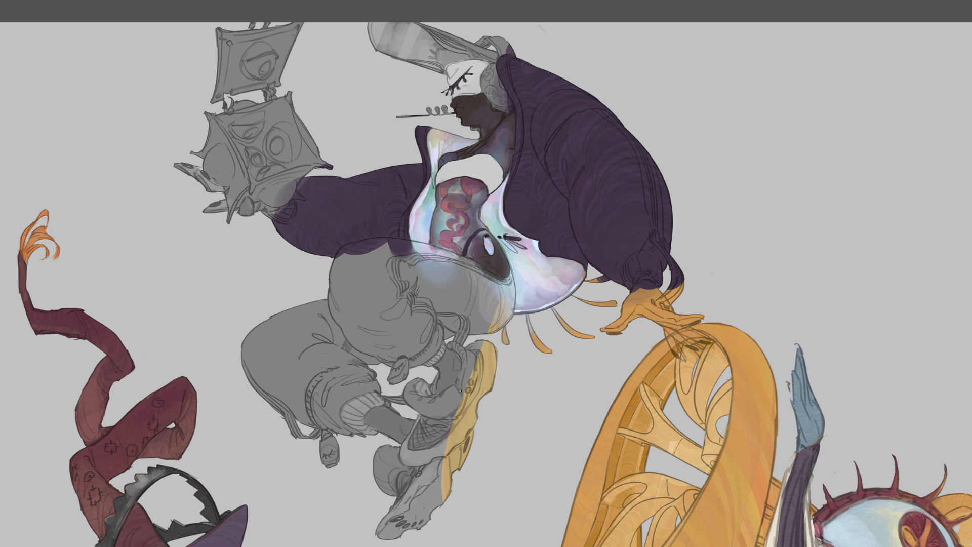
{"action": "left_click", "coordinate": [432, 201], "text": "ctrl"}
{"action": "left_click", "coordinate": [499, 224], "text": "alt"}
{"action": "left_click_drag", "start_coordinate": [481, 255], "coordinate": [481, 257]}
{"action": "left_click", "coordinate": [487, 257], "text": "alt"}
Sample the dark tone of the lining's eye shape and paint both of the capped figure's ankles with it
{"action": "key", "text": "ctrl+minus"}
{"action": "left_click", "coordinate": [498, 269], "text": "alt"}
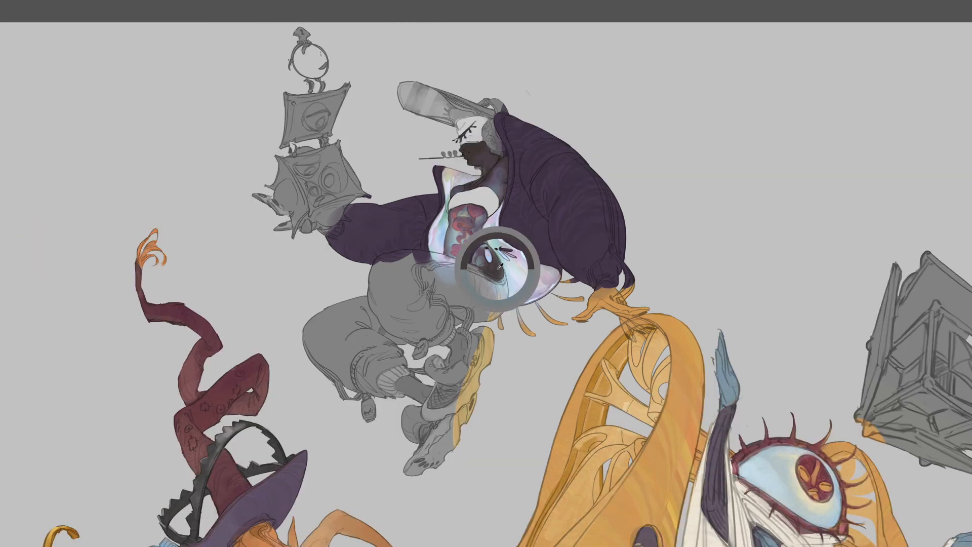
{"action": "left_click", "coordinate": [495, 266], "text": "alt"}
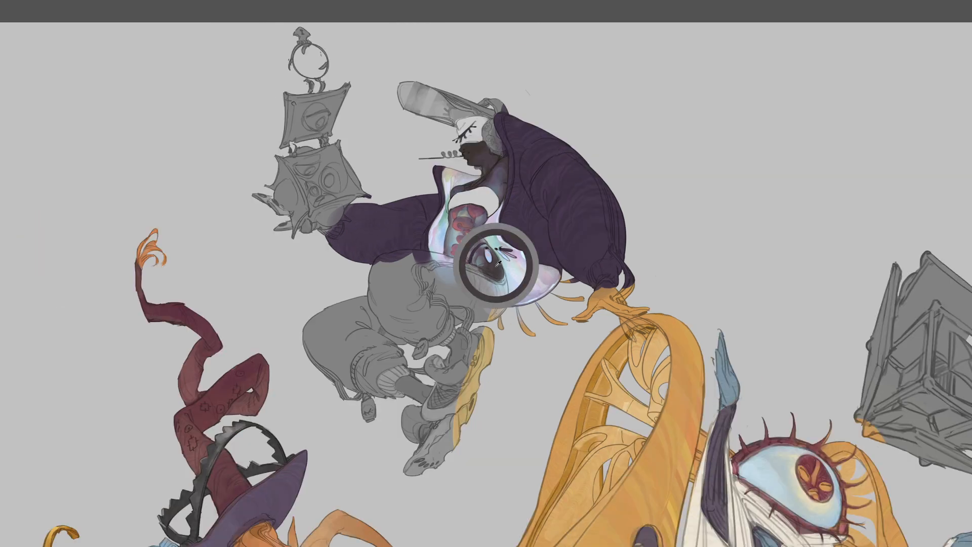
{"action": "mouse_move", "coordinate": [407, 385]}
{"action": "left_mouse_down"}
{"action": "mouse_move", "coordinate": [400, 389]}
{"action": "mouse_move", "coordinate": [416, 378]}
{"action": "mouse_move", "coordinate": [431, 405]}
{"action": "left_mouse_up"}
{"action": "mouse_move", "coordinate": [445, 344]}
{"action": "left_mouse_down"}
{"action": "mouse_move", "coordinate": [456, 361]}
{"action": "mouse_move", "coordinate": [462, 340]}
{"action": "mouse_move", "coordinate": [446, 330]}
{"action": "left_mouse_up"}
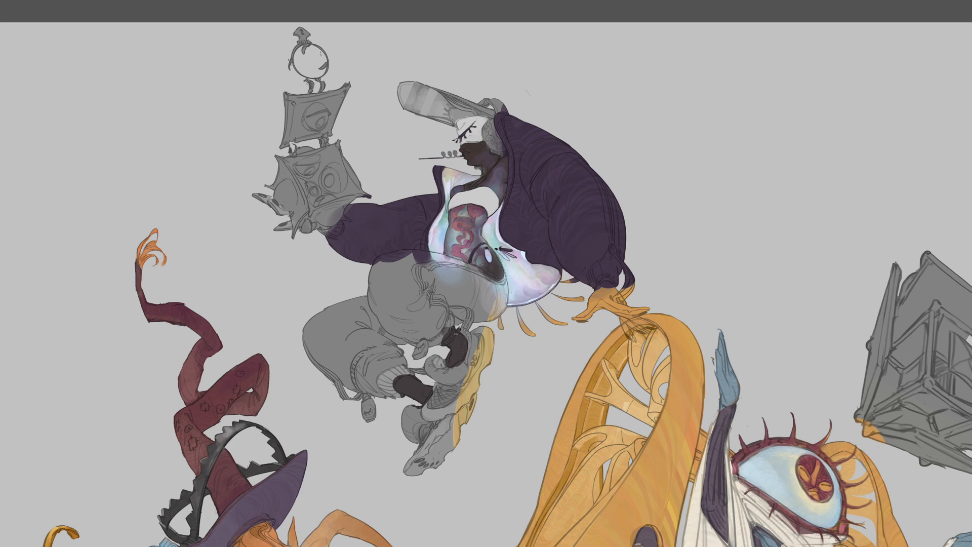
Paint the thick soles of both of the capped figure's shoes pale lilac-white
{"action": "key", "text": "ctrl+minus"}
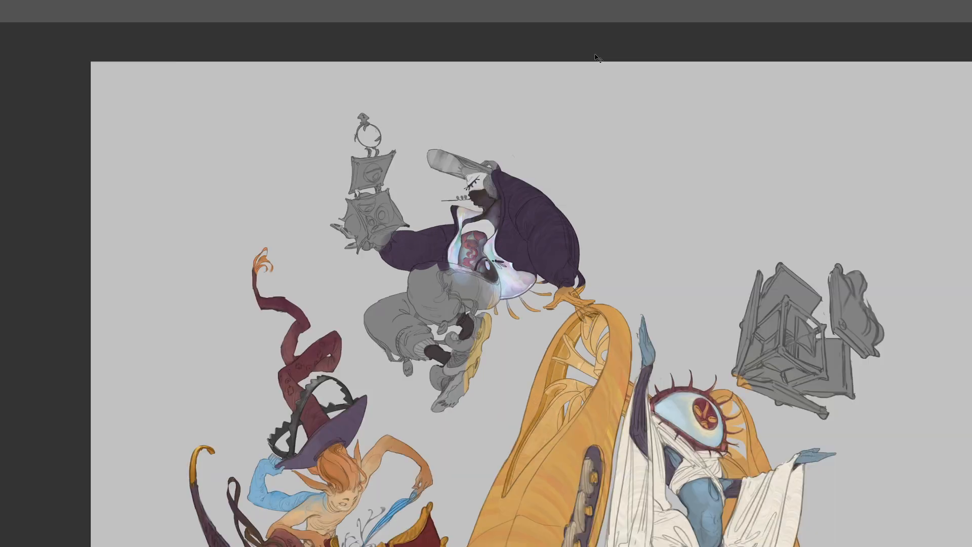
{"action": "mouse_move", "coordinate": [465, 282]}
{"action": "left_mouse_down"}
{"action": "mouse_move", "coordinate": [493, 155]}
{"action": "mouse_move", "coordinate": [486, 187]}
{"action": "left_mouse_up"}
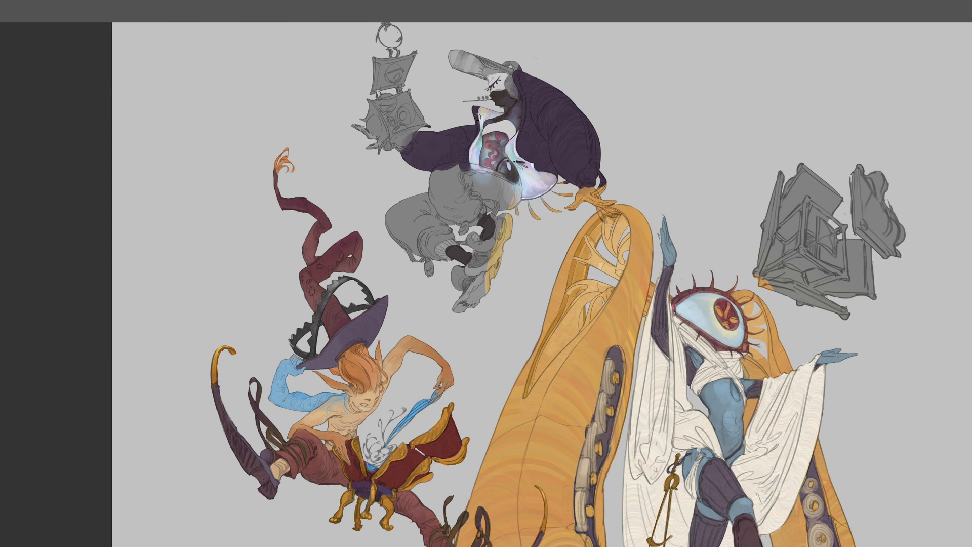
{"action": "left_click_drag", "start_coordinate": [473, 315], "coordinate": [475, 265]}
{"action": "mouse_move", "coordinate": [499, 365]}
{"action": "left_mouse_down"}
{"action": "mouse_move", "coordinate": [494, 358]}
{"action": "mouse_move", "coordinate": [478, 401]}
{"action": "left_mouse_up"}
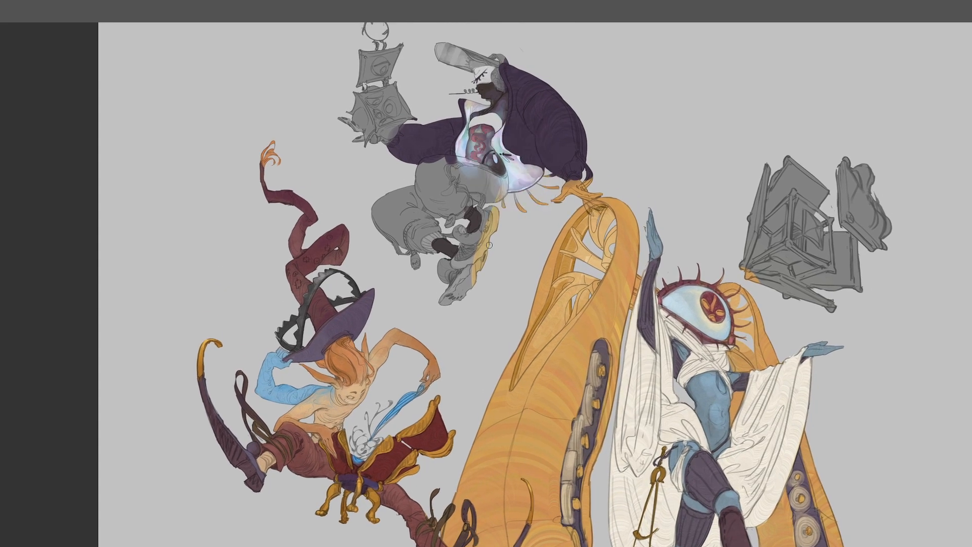
{"action": "key", "text": "ctrl+minus"}
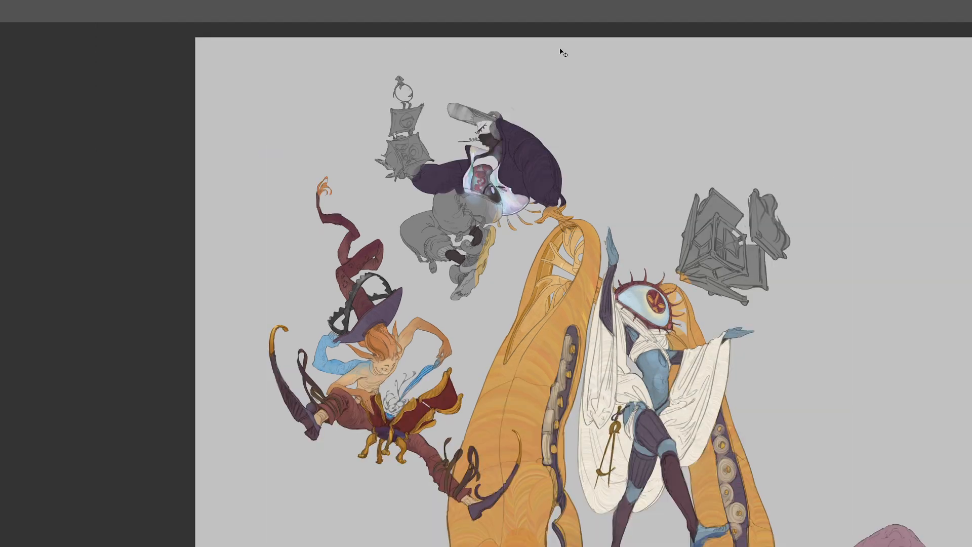
{"action": "key", "text": "ctrl+plus"}
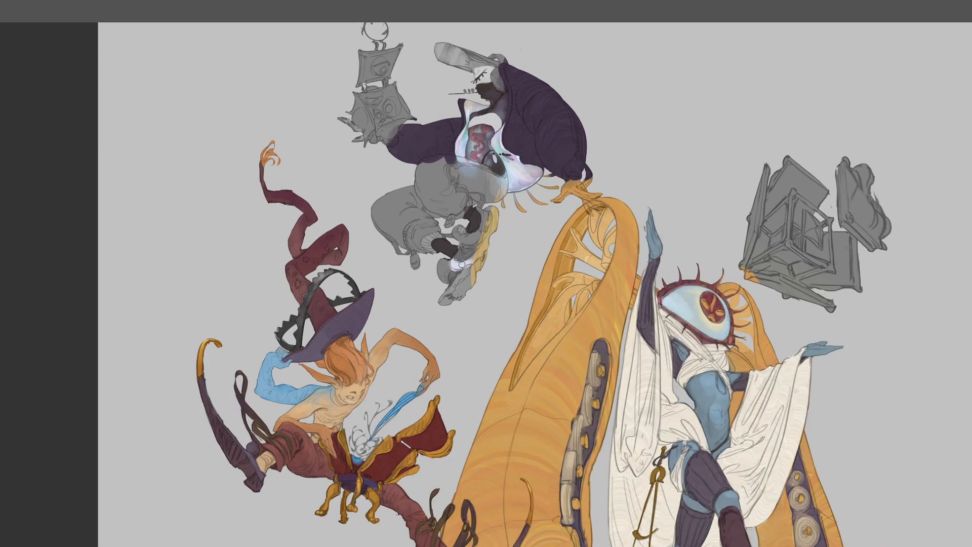
{"action": "mouse_move", "coordinate": [462, 265]}
{"action": "left_mouse_down"}
{"action": "mouse_move", "coordinate": [490, 240]}
{"action": "mouse_move", "coordinate": [493, 207]}
{"action": "left_mouse_up"}
{"action": "left_click_drag", "start_coordinate": [441, 304], "coordinate": [473, 276]}
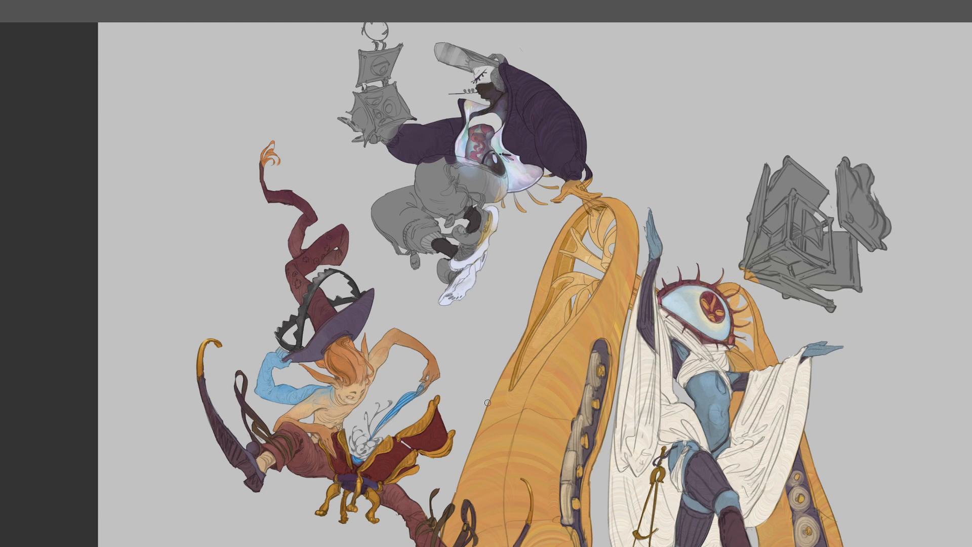
{"action": "left_click_drag", "start_coordinate": [461, 282], "coordinate": [458, 306]}
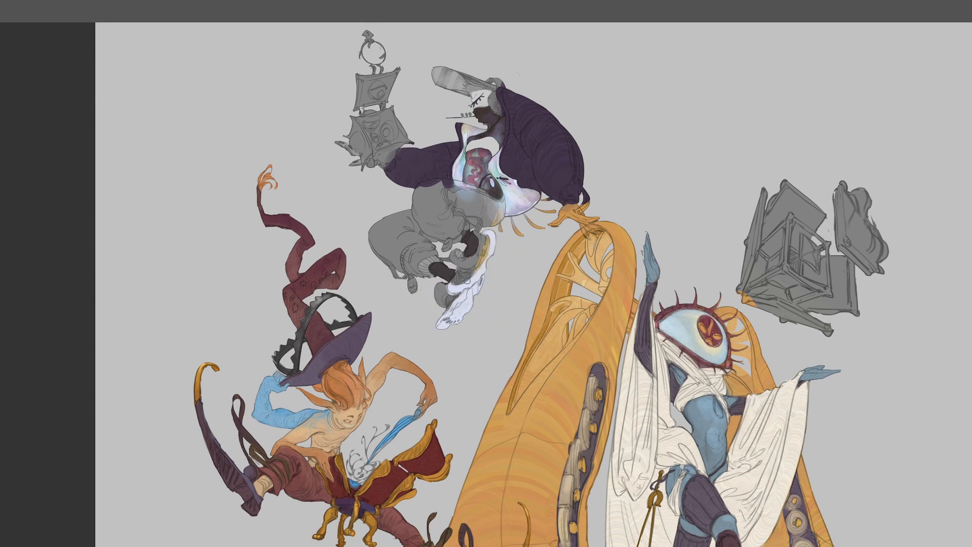
Paint the uppers of both shoes dark purple beside the white soles
{"action": "left_click", "coordinate": [451, 274], "text": "alt"}
{"action": "left_click_drag", "start_coordinate": [455, 274], "coordinate": [468, 274]}
{"action": "left_click", "coordinate": [430, 457], "text": "alt"}
{"action": "left_click_drag", "start_coordinate": [452, 301], "coordinate": [445, 316]}
{"action": "left_click", "coordinate": [452, 289], "text": "alt"}
{"action": "left_click_drag", "start_coordinate": [450, 288], "coordinate": [444, 295]}
{"action": "left_click", "coordinate": [496, 174], "text": "alt"}
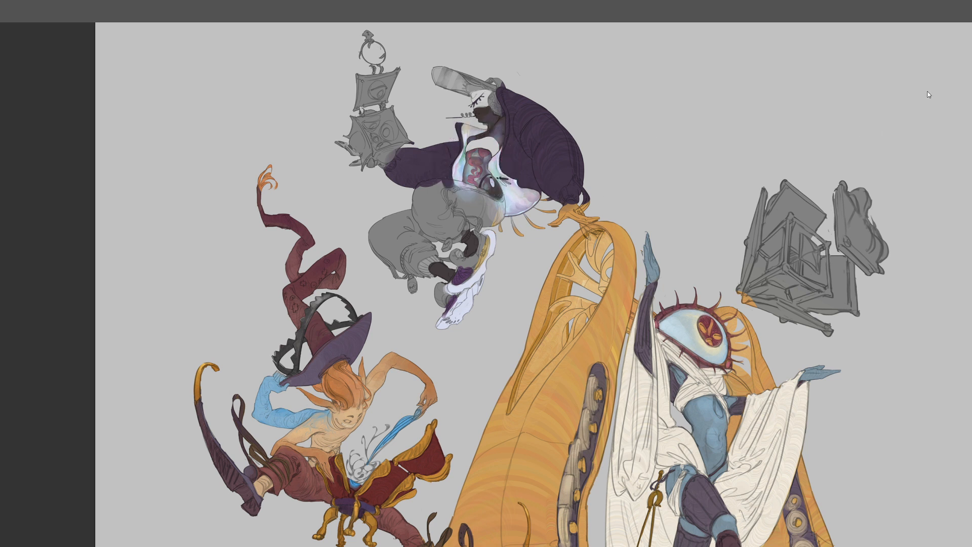
Paint the rounded heel of the lower shoe and the curled part of the upper shoe dark red
{"action": "left_click_drag", "start_coordinate": [438, 289], "coordinate": [443, 301]}
{"action": "left_click_drag", "start_coordinate": [442, 291], "coordinate": [448, 294]}
{"action": "key", "text": "ctrl+plus"}
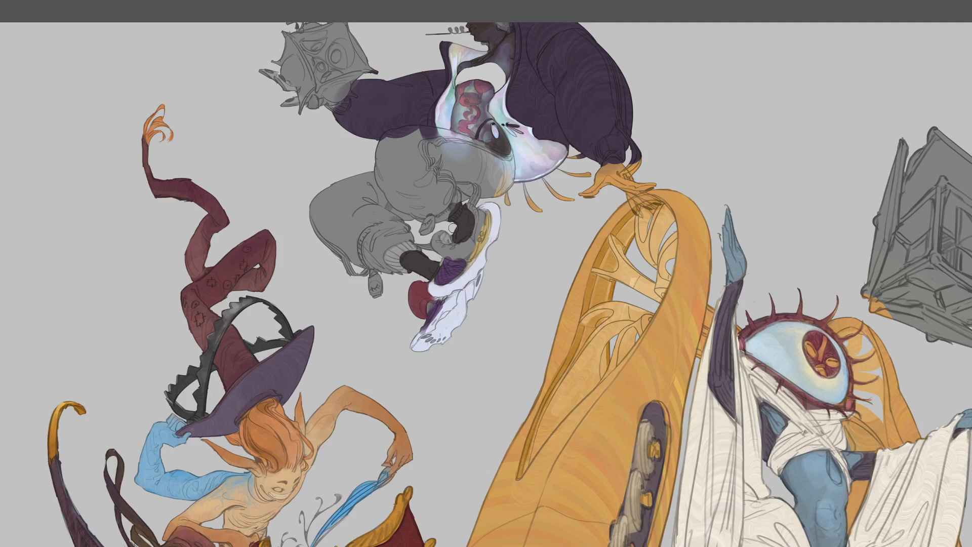
{"action": "mouse_move", "coordinate": [446, 236]}
{"action": "left_mouse_down"}
{"action": "mouse_move", "coordinate": [440, 245]}
{"action": "mouse_move", "coordinate": [466, 251]}
{"action": "left_mouse_up"}
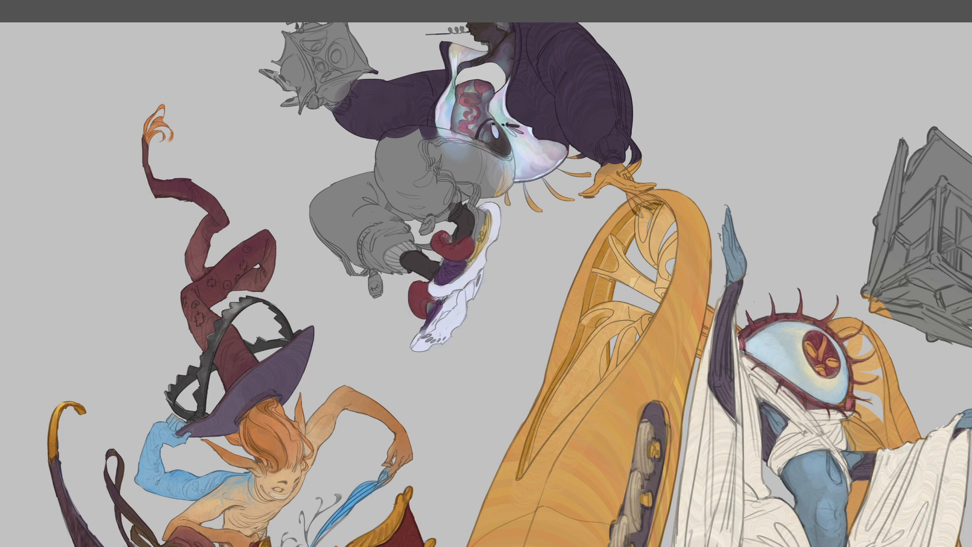
{"action": "left_click_drag", "start_coordinate": [446, 235], "coordinate": [451, 239]}
{"action": "left_click_drag", "start_coordinate": [434, 265], "coordinate": [436, 265]}
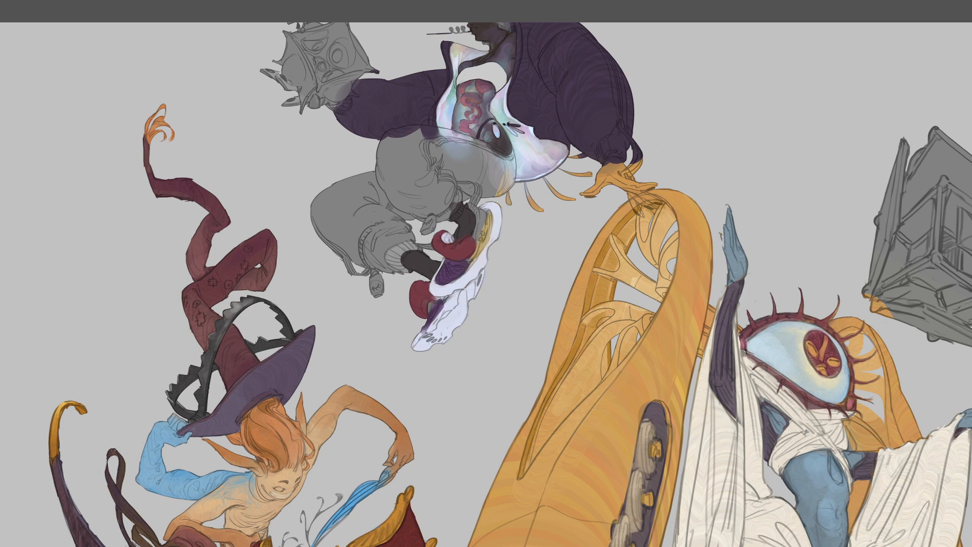
Shade the red heel and curl of the shoes with dark tones, with a white spot inside the curl
{"action": "left_click_drag", "start_coordinate": [443, 307], "coordinate": [427, 334]}
{"action": "left_click_drag", "start_coordinate": [506, 274], "coordinate": [519, 347]}
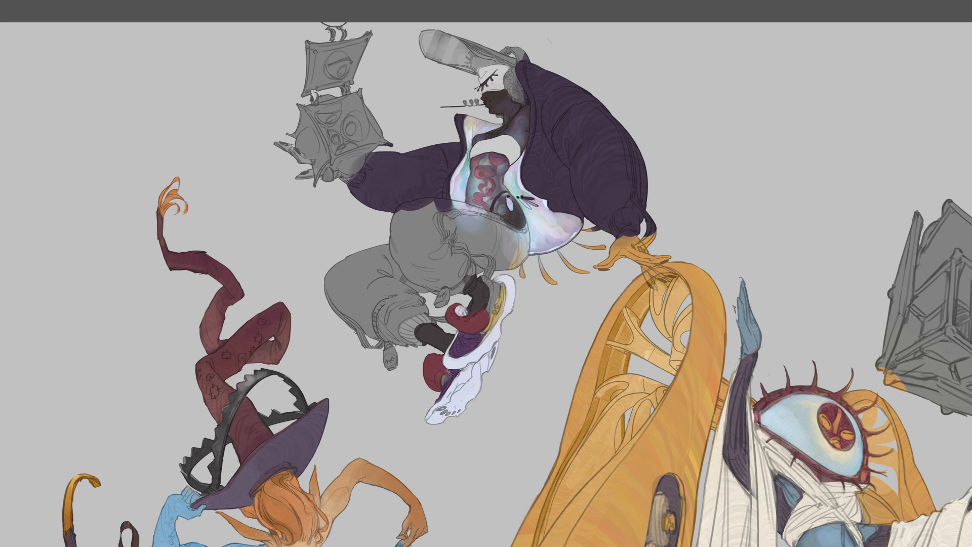
{"action": "mouse_move", "coordinate": [428, 368]}
{"action": "left_mouse_down"}
{"action": "mouse_move", "coordinate": [437, 388]}
{"action": "mouse_move", "coordinate": [436, 362]}
{"action": "left_mouse_up"}
{"action": "left_click_drag", "start_coordinate": [457, 324], "coordinate": [457, 321]}
{"action": "mouse_move", "coordinate": [442, 383]}
{"action": "left_mouse_down"}
{"action": "mouse_move", "coordinate": [450, 373]}
{"action": "mouse_move", "coordinate": [447, 381]}
{"action": "left_mouse_up"}
{"action": "left_click", "coordinate": [446, 379], "text": "alt"}
{"action": "left_click", "coordinate": [471, 338], "text": "alt"}
{"action": "left_click", "coordinate": [477, 336], "text": "alt"}
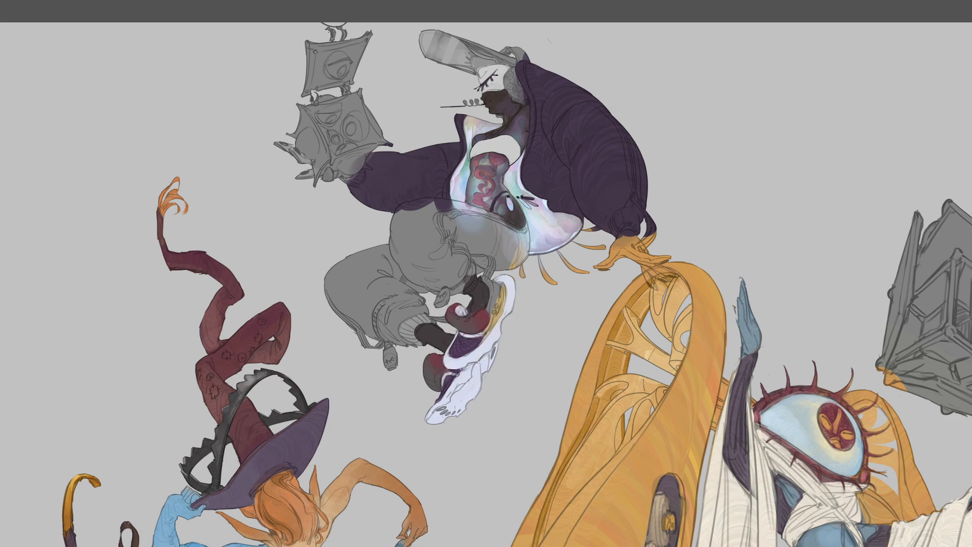
Rotate the canvas temporarily and repaint the yellow side panel of the upper shoe teal green
{"action": "key", "text": "r"}
{"action": "left_click_drag", "start_coordinate": [520, 259], "coordinate": [448, 325]}
{"action": "left_click_drag", "start_coordinate": [523, 175], "coordinate": [492, 169]}
{"action": "left_click_drag", "start_coordinate": [565, 379], "coordinate": [547, 378]}
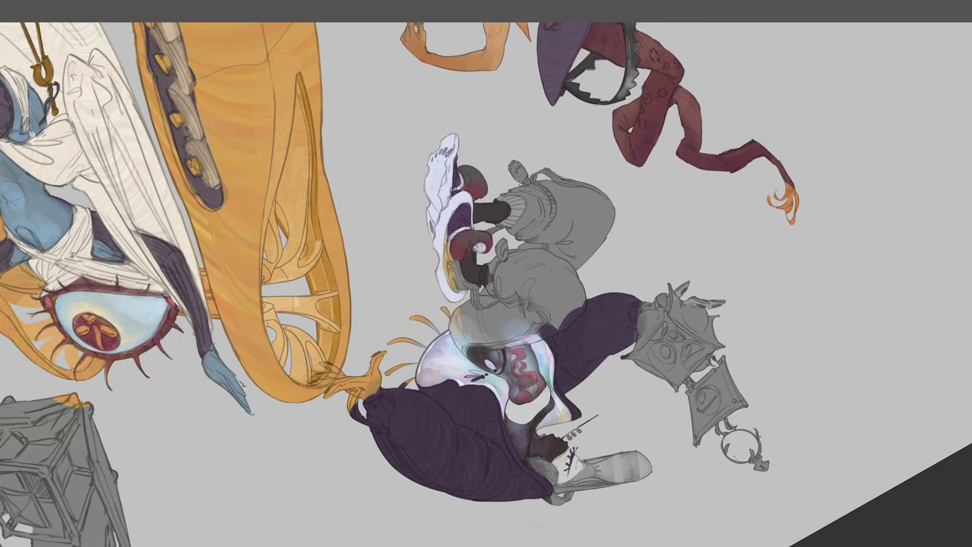
{"action": "left_click_drag", "start_coordinate": [447, 244], "coordinate": [457, 286]}
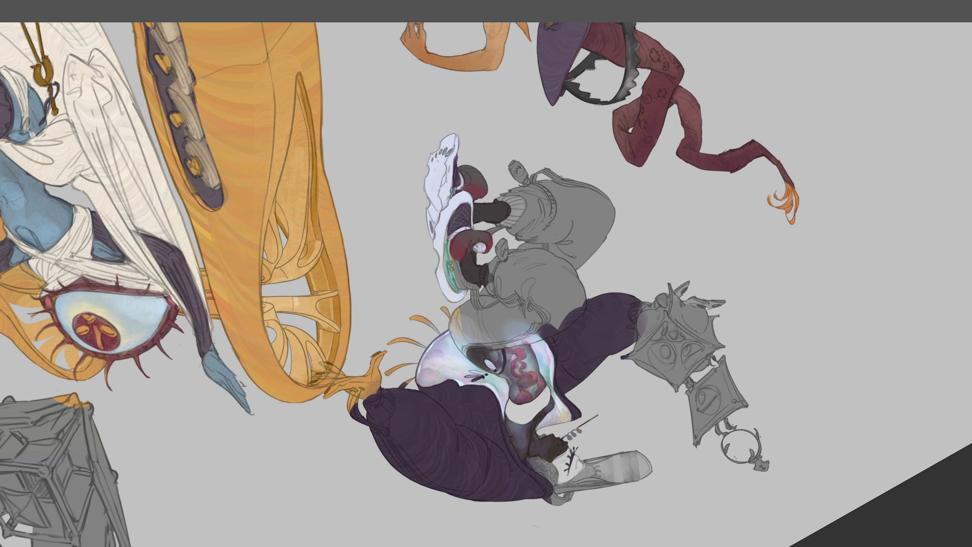
{"action": "left_click", "coordinate": [461, 178], "text": "alt"}
{"action": "key", "text": "Escape"}
{"action": "left_click_drag", "start_coordinate": [446, 281], "coordinate": [451, 245]}
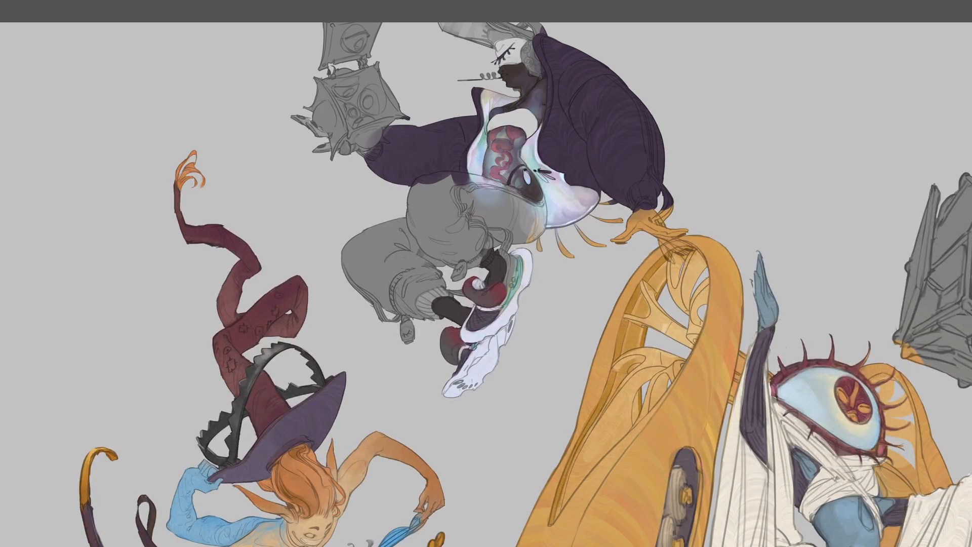
Refine the teal panel and purple upper of the upper shoe with sampled tones
{"action": "left_click", "coordinate": [477, 282], "text": "alt"}
{"action": "left_click_drag", "start_coordinate": [511, 283], "coordinate": [510, 268]}
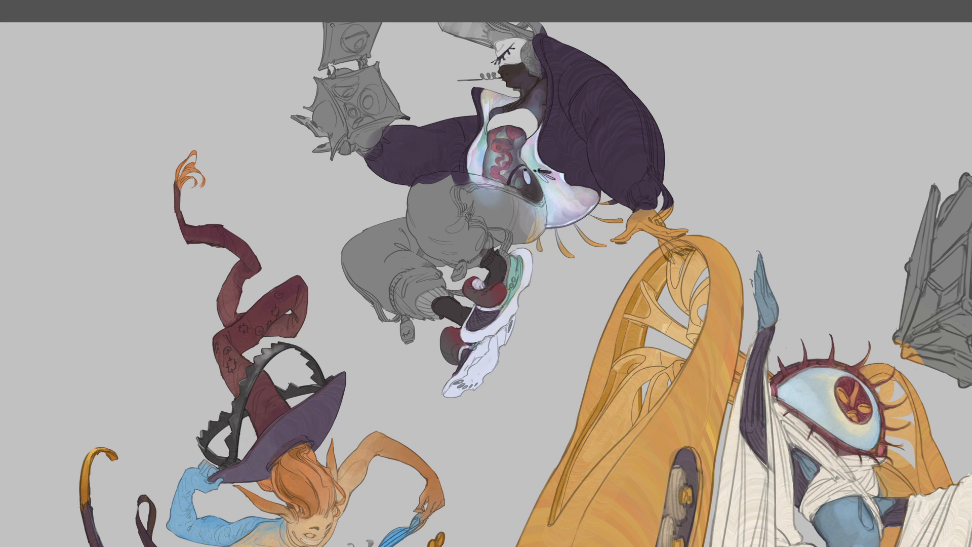
{"action": "left_click", "coordinate": [525, 261], "text": "alt"}
{"action": "left_click_drag", "start_coordinate": [508, 264], "coordinate": [507, 273]}
{"action": "mouse_move", "coordinate": [495, 315]}
{"action": "left_mouse_down"}
{"action": "mouse_move", "coordinate": [519, 271]}
{"action": "mouse_move", "coordinate": [514, 294]}
{"action": "left_mouse_up"}
Rotate the canvas temporarily and detail the upper shoe's teal panel with small dark dots
{"action": "key", "text": "r"}
{"action": "left_click_drag", "start_coordinate": [529, 249], "coordinate": [536, 308]}
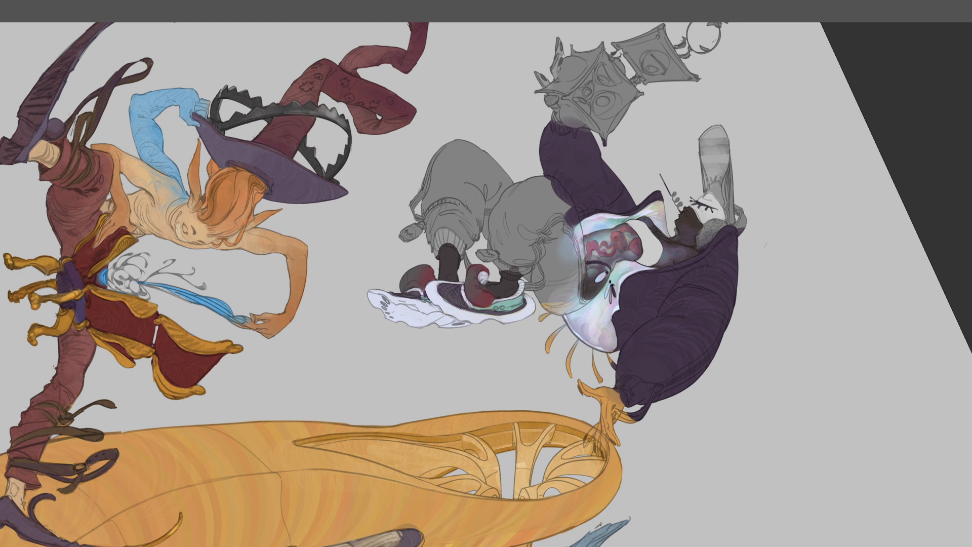
{"action": "left_click_drag", "start_coordinate": [470, 296], "coordinate": [484, 299]}
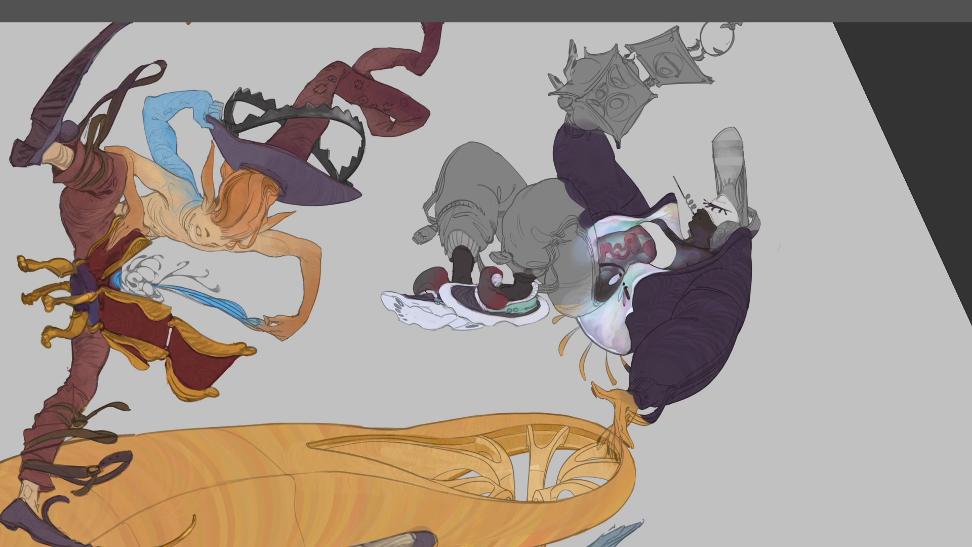
{"action": "left_click_drag", "start_coordinate": [433, 315], "coordinate": [432, 321]}
{"action": "left_click", "coordinate": [532, 310], "text": "alt"}
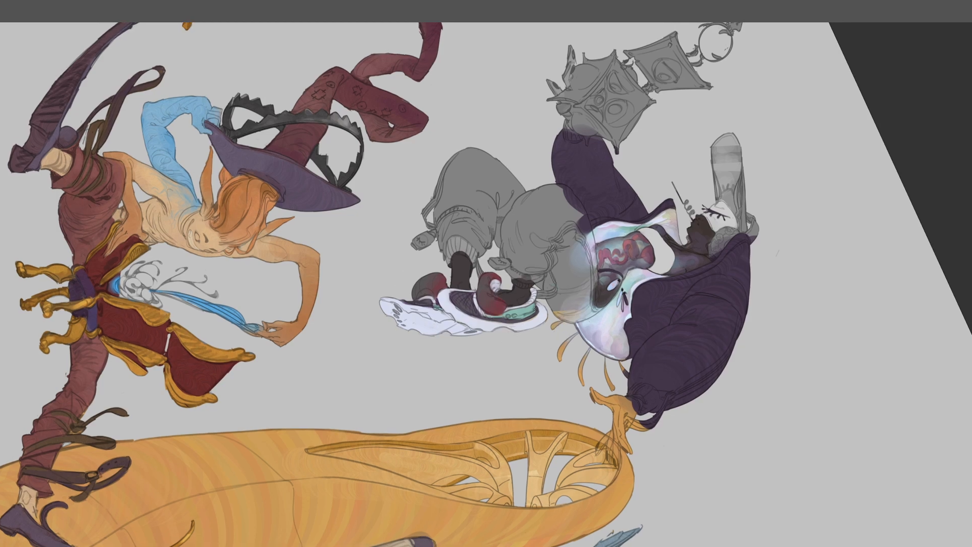
{"action": "left_click", "coordinate": [533, 310], "text": "alt"}
{"action": "key", "text": "r"}
{"action": "left_click_drag", "start_coordinate": [510, 338], "coordinate": [532, 240]}
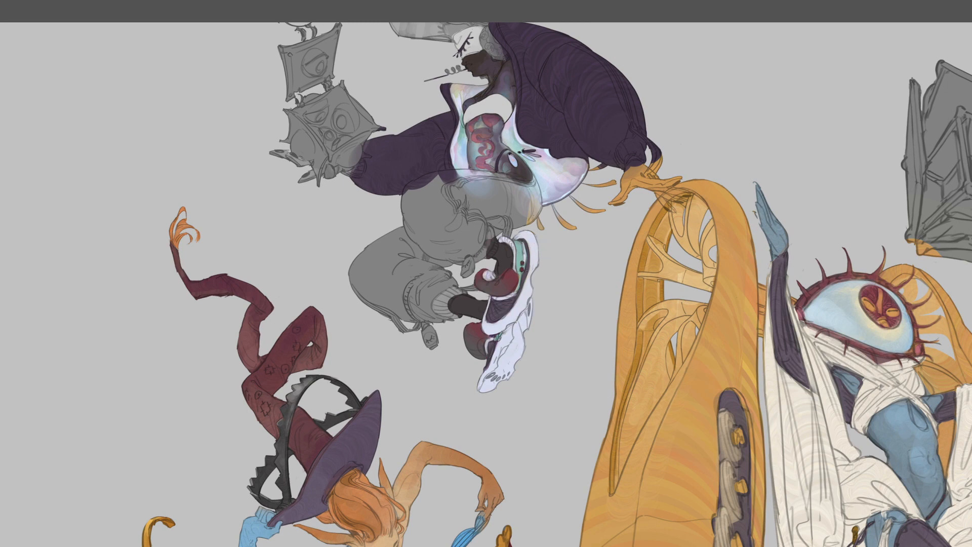
{"action": "key", "text": "r"}
{"action": "left_click_drag", "start_coordinate": [505, 305], "coordinate": [500, 309]}
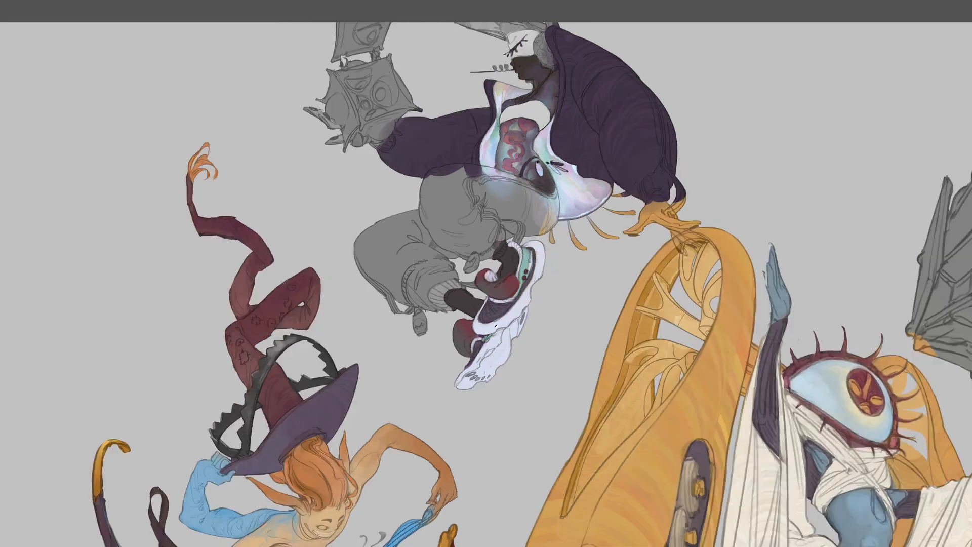
Paint grey bands across both upper sleeves of the purple jacket and a grey cuff above the orange hand
{"action": "key", "text": "space"}
{"action": "left_click_drag", "start_coordinate": [499, 169], "coordinate": [481, 245]}
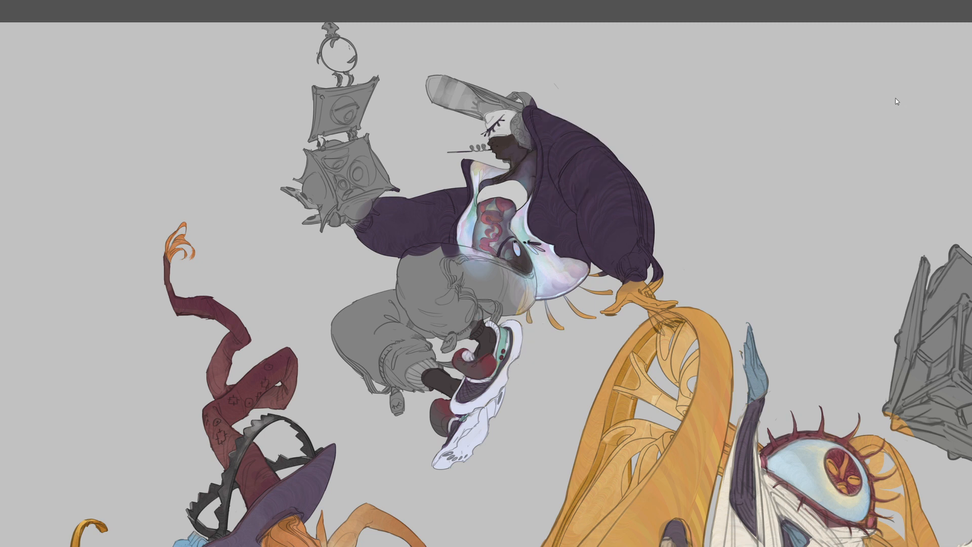
{"action": "mouse_move", "coordinate": [568, 140]}
{"action": "left_mouse_down"}
{"action": "mouse_move", "coordinate": [557, 152]}
{"action": "mouse_move", "coordinate": [598, 139]}
{"action": "mouse_move", "coordinate": [578, 143]}
{"action": "left_mouse_up"}
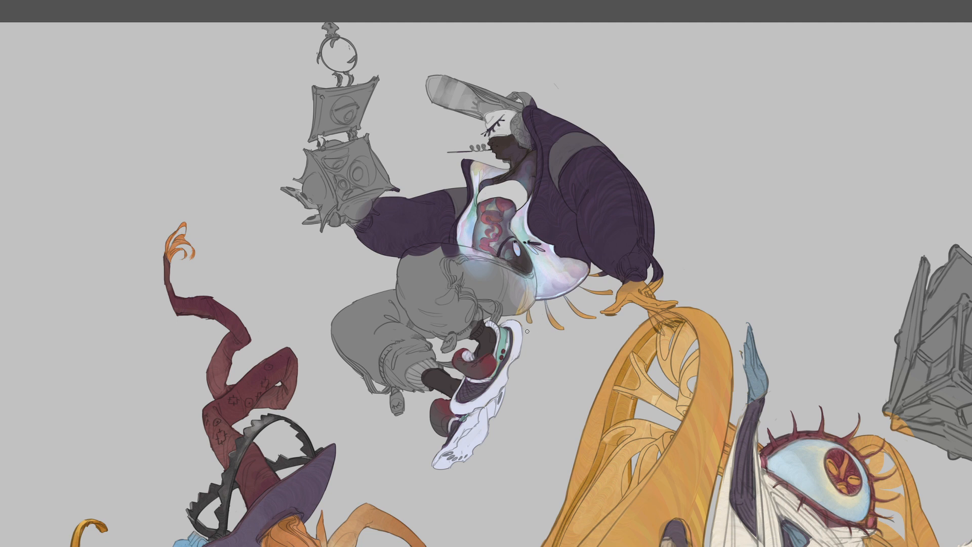
{"action": "left_click_drag", "start_coordinate": [512, 281], "coordinate": [511, 290]}
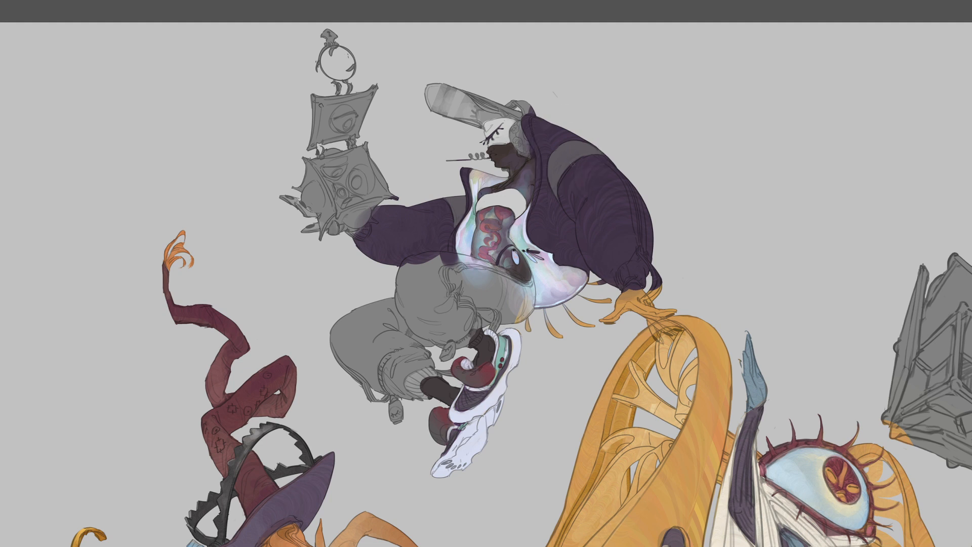
{"action": "mouse_move", "coordinate": [621, 271]}
{"action": "left_mouse_down"}
{"action": "mouse_move", "coordinate": [622, 285]}
{"action": "mouse_move", "coordinate": [639, 281]}
{"action": "mouse_move", "coordinate": [641, 271]}
{"action": "mouse_move", "coordinate": [632, 272]}
{"action": "left_mouse_up"}
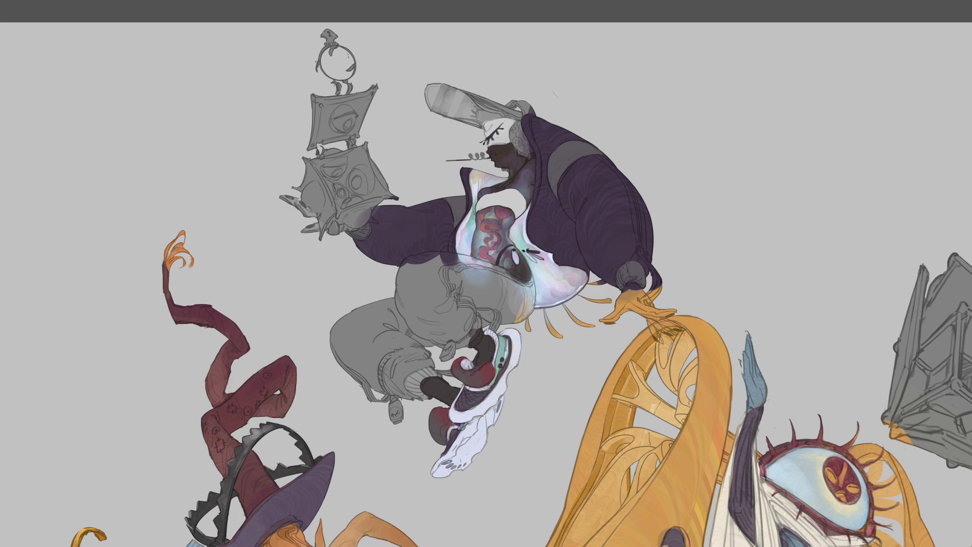
{"action": "key", "text": "ctrl+minus"}
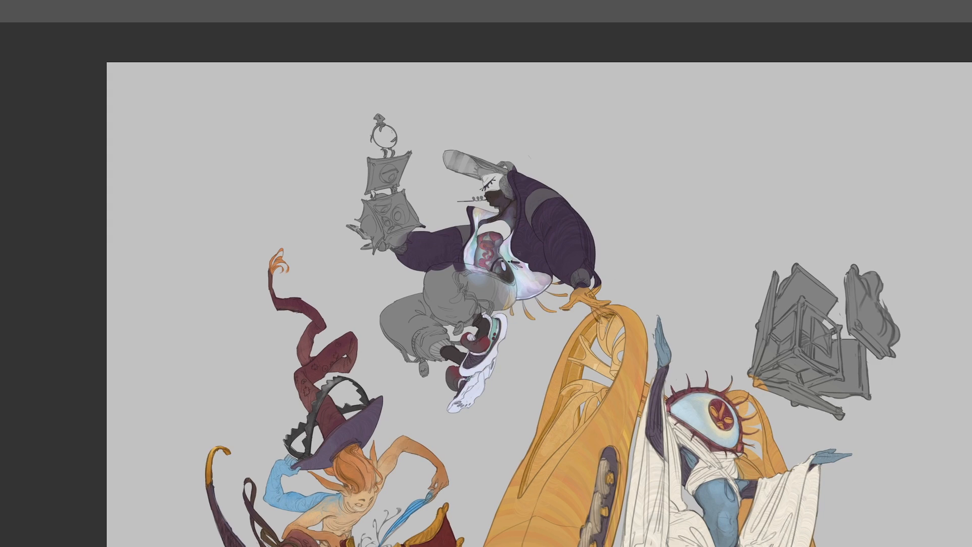
Paint the capped figure's baggy trousers pale yellow, including both legs, the shaded folds, the lower hem and the hanging drawstring toggle
{"action": "key", "text": "ctrl+minus"}
{"action": "key", "text": "ctrl+minus"}
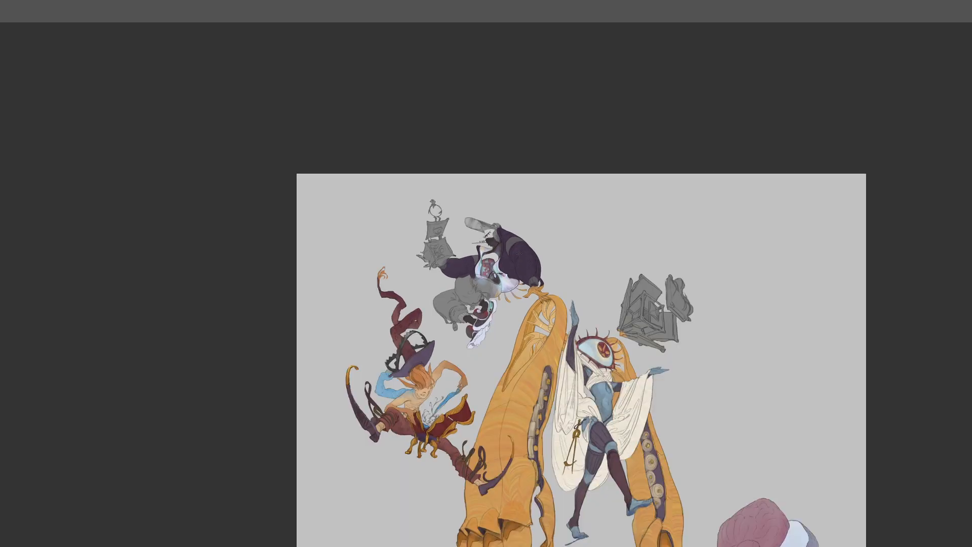
{"action": "key", "text": "ctrl+plus"}
{"action": "key", "text": "ctrl+plus"}
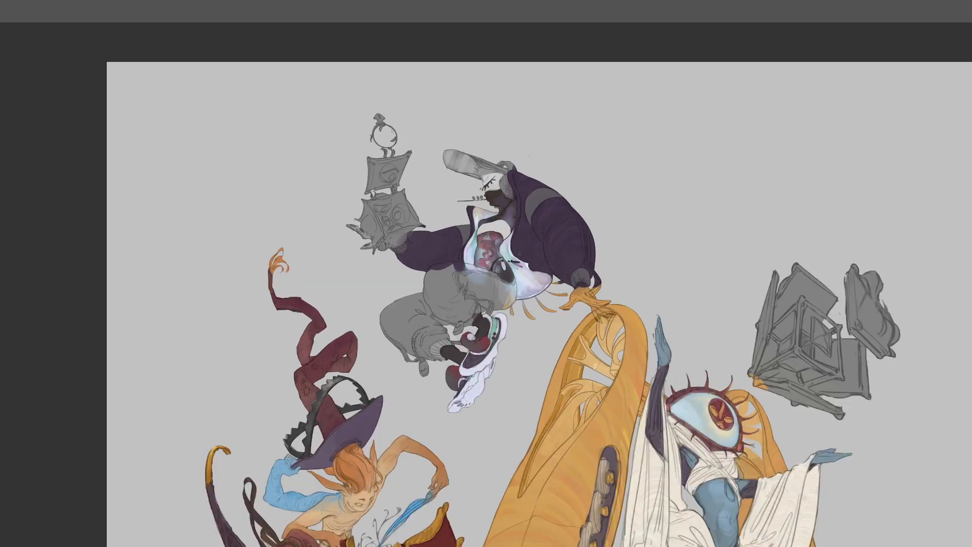
{"action": "key", "text": "ctrl+plus"}
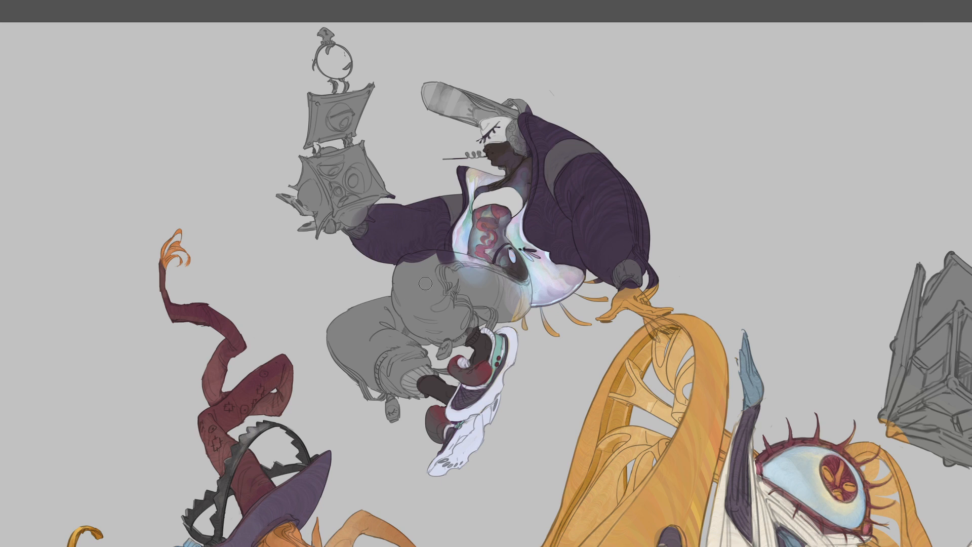
{"action": "mouse_move", "coordinate": [424, 286]}
{"action": "left_mouse_down"}
{"action": "mouse_move", "coordinate": [429, 262]}
{"action": "mouse_move", "coordinate": [427, 299]}
{"action": "mouse_move", "coordinate": [436, 276]}
{"action": "mouse_move", "coordinate": [431, 291]}
{"action": "mouse_move", "coordinate": [447, 299]}
{"action": "mouse_move", "coordinate": [410, 272]}
{"action": "mouse_move", "coordinate": [449, 268]}
{"action": "left_mouse_up"}
{"action": "key", "text": "r"}
{"action": "mouse_move", "coordinate": [515, 240]}
{"action": "left_mouse_down"}
{"action": "mouse_move", "coordinate": [478, 231]}
{"action": "mouse_move", "coordinate": [446, 273]}
{"action": "mouse_move", "coordinate": [484, 304]}
{"action": "mouse_move", "coordinate": [471, 283]}
{"action": "mouse_move", "coordinate": [476, 326]}
{"action": "mouse_move", "coordinate": [501, 362]}
{"action": "mouse_move", "coordinate": [537, 337]}
{"action": "mouse_move", "coordinate": [498, 308]}
{"action": "mouse_move", "coordinate": [488, 283]}
{"action": "mouse_move", "coordinate": [501, 268]}
{"action": "mouse_move", "coordinate": [516, 284]}
{"action": "mouse_move", "coordinate": [501, 256]}
{"action": "mouse_move", "coordinate": [486, 254]}
{"action": "mouse_move", "coordinate": [486, 276]}
{"action": "left_mouse_up"}
{"action": "key", "text": "ctrl+z"}
{"action": "mouse_move", "coordinate": [561, 379]}
{"action": "left_mouse_down"}
{"action": "mouse_move", "coordinate": [540, 362]}
{"action": "mouse_move", "coordinate": [561, 352]}
{"action": "mouse_move", "coordinate": [588, 381]}
{"action": "mouse_move", "coordinate": [552, 334]}
{"action": "left_mouse_up"}
{"action": "left_click_drag", "start_coordinate": [502, 207], "coordinate": [574, 353]}
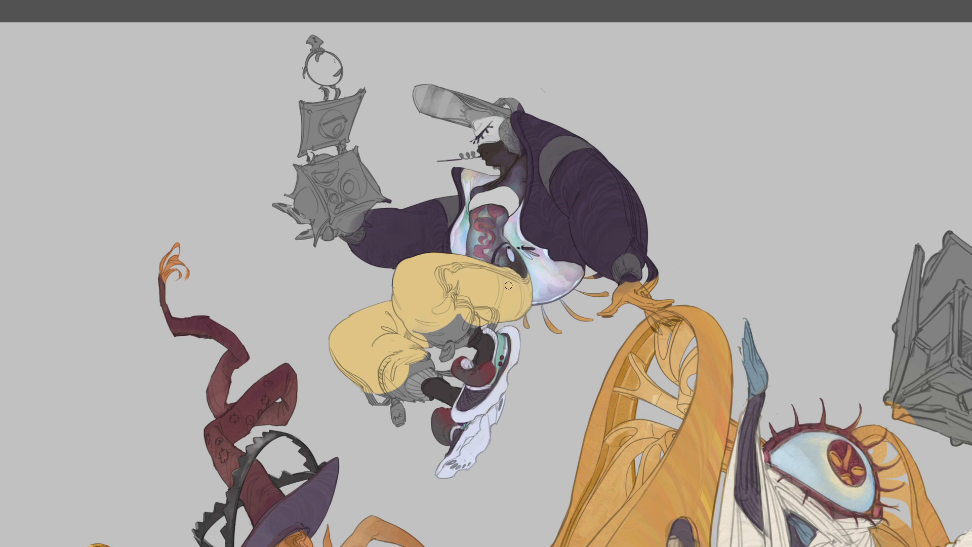
{"action": "mouse_move", "coordinate": [448, 320]}
{"action": "left_mouse_down"}
{"action": "mouse_move", "coordinate": [423, 333]}
{"action": "mouse_move", "coordinate": [451, 312]}
{"action": "mouse_move", "coordinate": [456, 337]}
{"action": "mouse_move", "coordinate": [471, 329]}
{"action": "mouse_move", "coordinate": [400, 323]}
{"action": "left_mouse_up"}
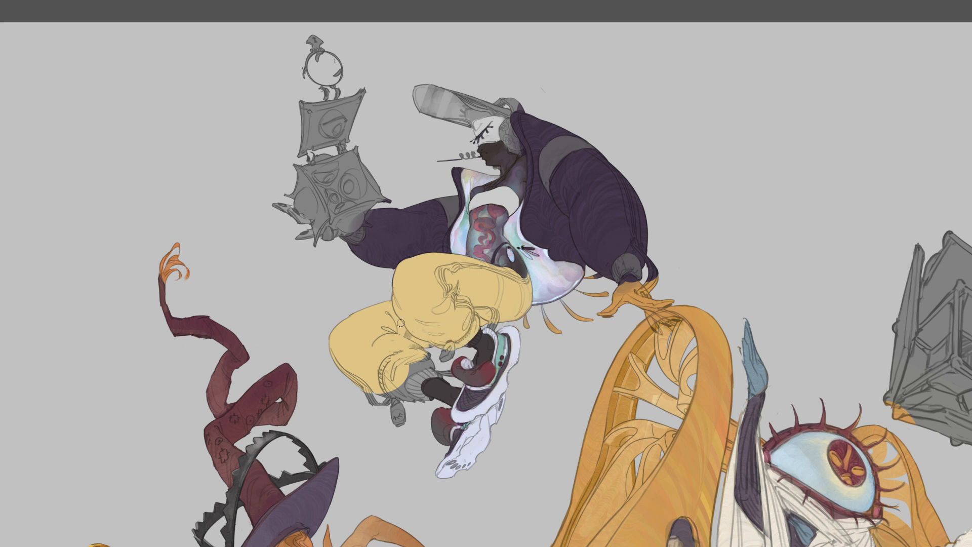
{"action": "mouse_move", "coordinate": [403, 389]}
{"action": "left_mouse_down"}
{"action": "mouse_move", "coordinate": [382, 406]}
{"action": "mouse_move", "coordinate": [368, 393]}
{"action": "mouse_move", "coordinate": [383, 389]}
{"action": "mouse_move", "coordinate": [404, 430]}
{"action": "mouse_move", "coordinate": [399, 391]}
{"action": "mouse_move", "coordinate": [413, 401]}
{"action": "mouse_move", "coordinate": [405, 376]}
{"action": "left_mouse_up"}
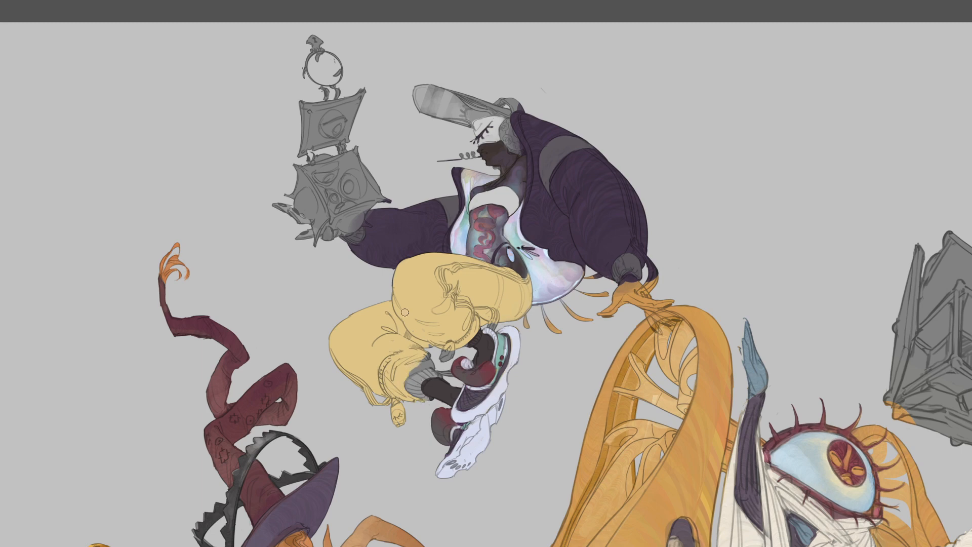
Paint the ribbed trouser cuff above the lower shoe orange-brown and sample its tone for touch-ups
{"action": "left_click_drag", "start_coordinate": [440, 278], "coordinate": [515, 233]}
{"action": "key", "text": "r"}
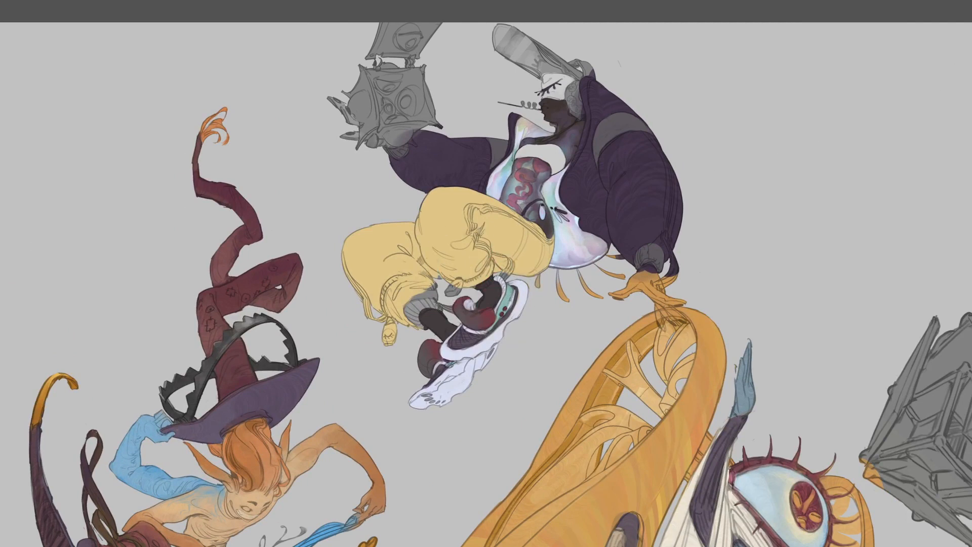
{"action": "mouse_move", "coordinate": [438, 307]}
{"action": "left_mouse_down"}
{"action": "mouse_move", "coordinate": [411, 321]}
{"action": "mouse_move", "coordinate": [424, 328]}
{"action": "mouse_move", "coordinate": [419, 309]}
{"action": "mouse_move", "coordinate": [429, 303]}
{"action": "left_mouse_up"}
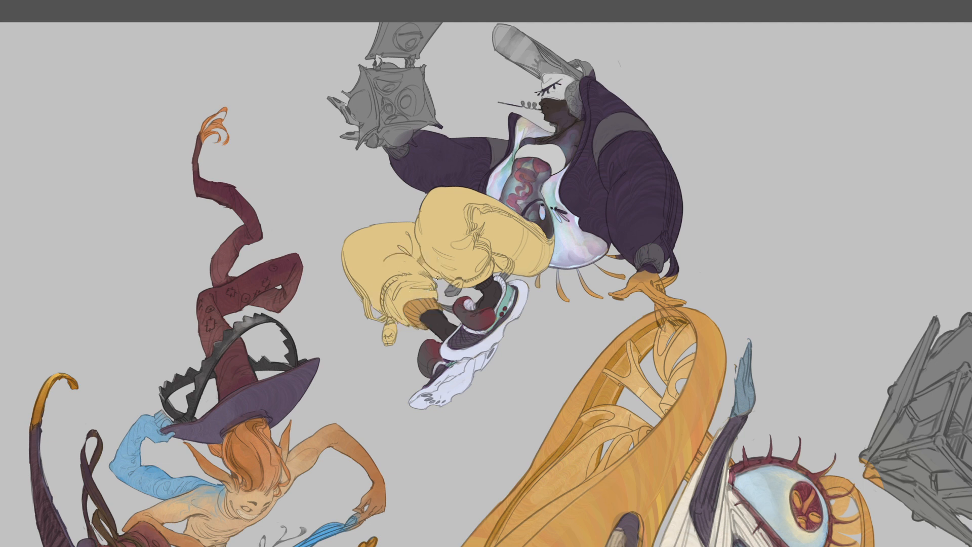
{"action": "left_click", "coordinate": [421, 306], "text": "alt"}
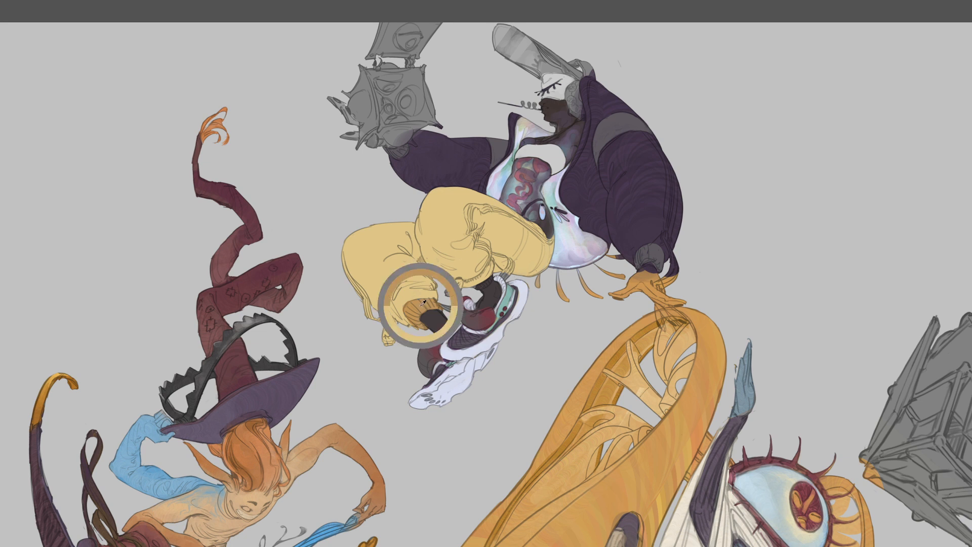
{"action": "left_click_drag", "start_coordinate": [475, 287], "coordinate": [483, 286]}
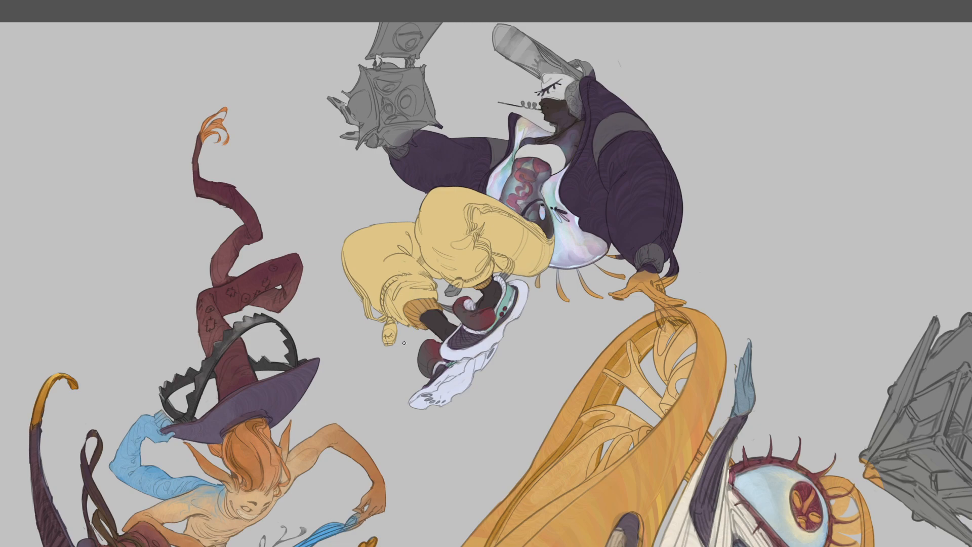
Survey the whole illustration, comparing the painted upper figures with the grey characters near the ground and the floating cube
{"action": "left_click_drag", "start_coordinate": [416, 374], "coordinate": [428, 172]}
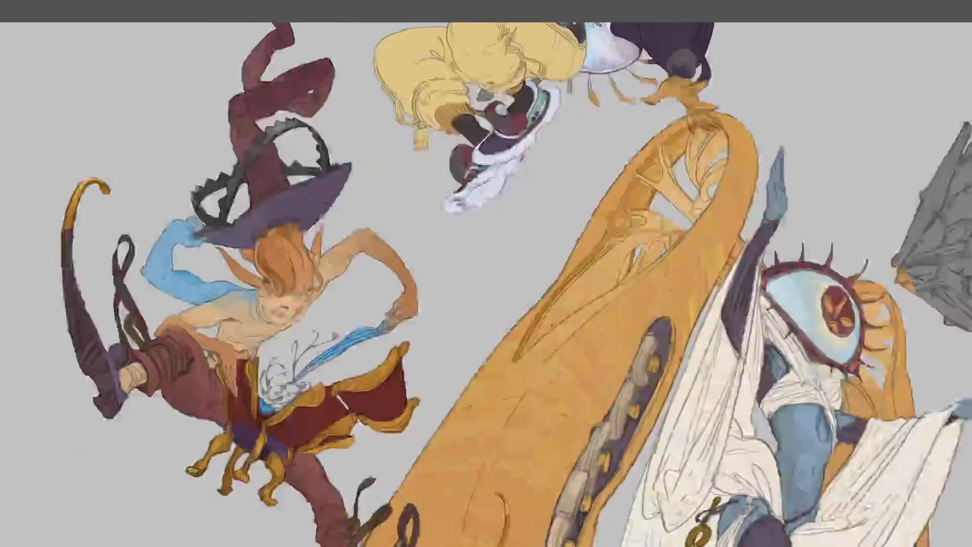
{"action": "mouse_move", "coordinate": [420, 405]}
{"action": "left_mouse_down"}
{"action": "mouse_move", "coordinate": [473, 152]}
{"action": "mouse_move", "coordinate": [495, 152]}
{"action": "left_mouse_up"}
{"action": "left_click_drag", "start_coordinate": [495, 390], "coordinate": [334, 31]}
{"action": "left_click_drag", "start_coordinate": [709, 526], "coordinate": [476, 46]}
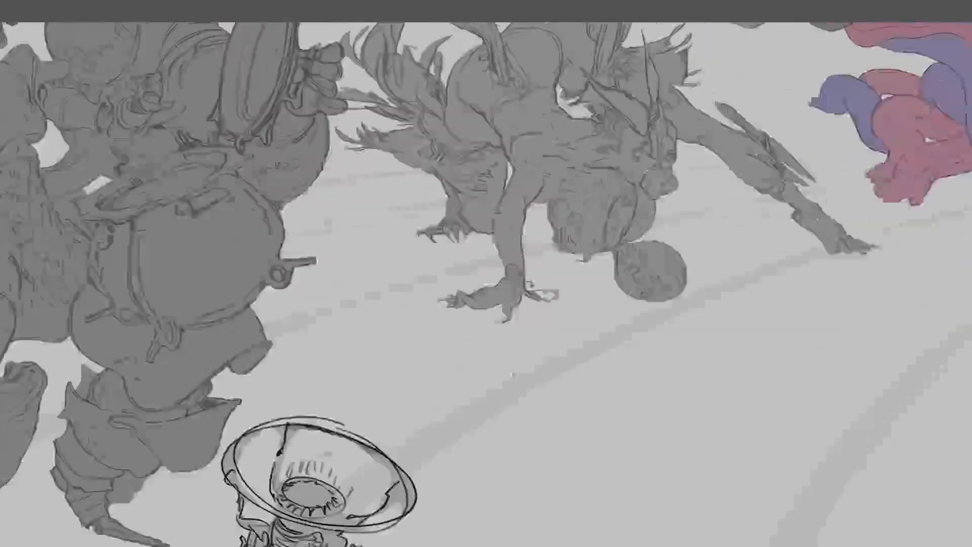
{"action": "left_click_drag", "start_coordinate": [607, 188], "coordinate": [477, 385]}
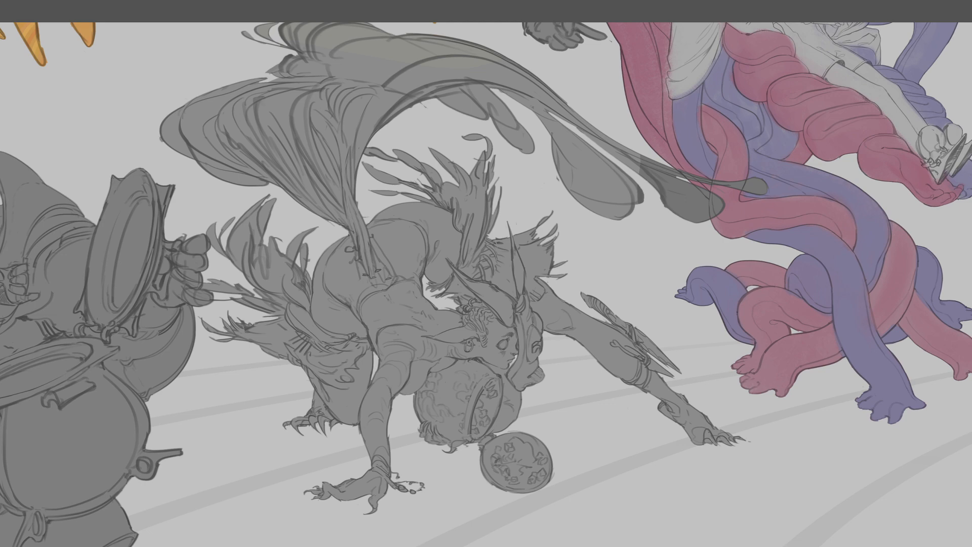
{"action": "key", "text": "ctrl+minus"}
{"action": "key", "text": "ctrl+minus"}
{"action": "key", "text": "ctrl+minus"}
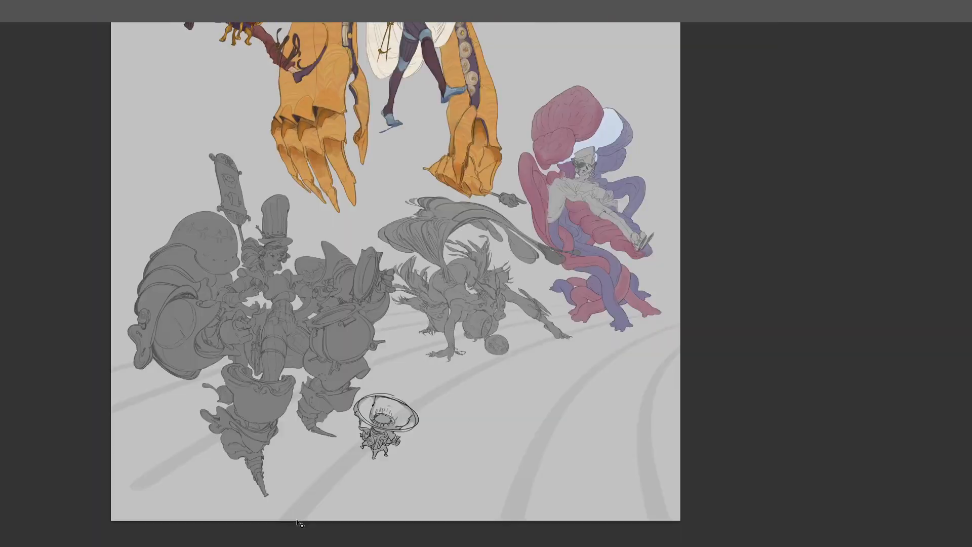
{"action": "left_click_drag", "start_coordinate": [486, 130], "coordinate": [566, 309]}
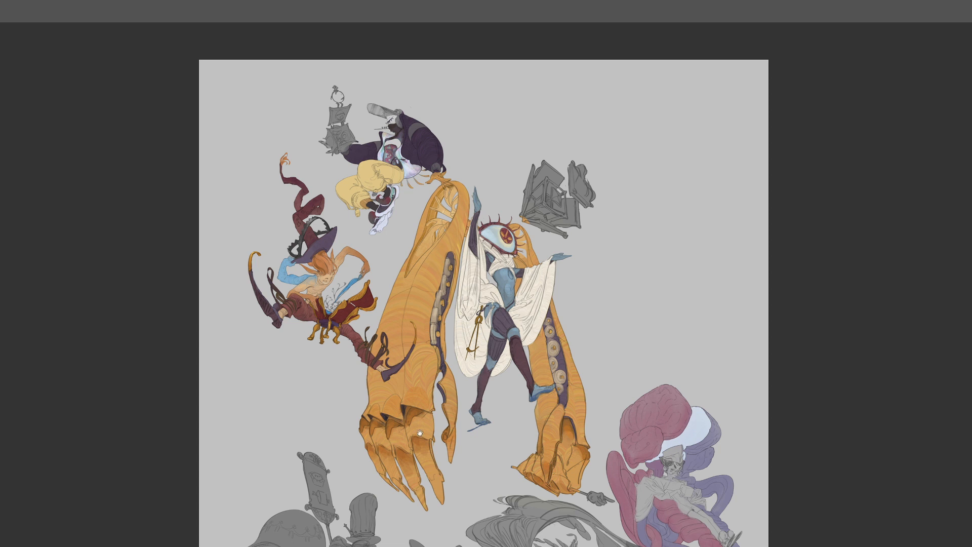
{"action": "scroll", "coordinate": [433, 424], "scroll_direction": "down", "scroll_amount": 3}
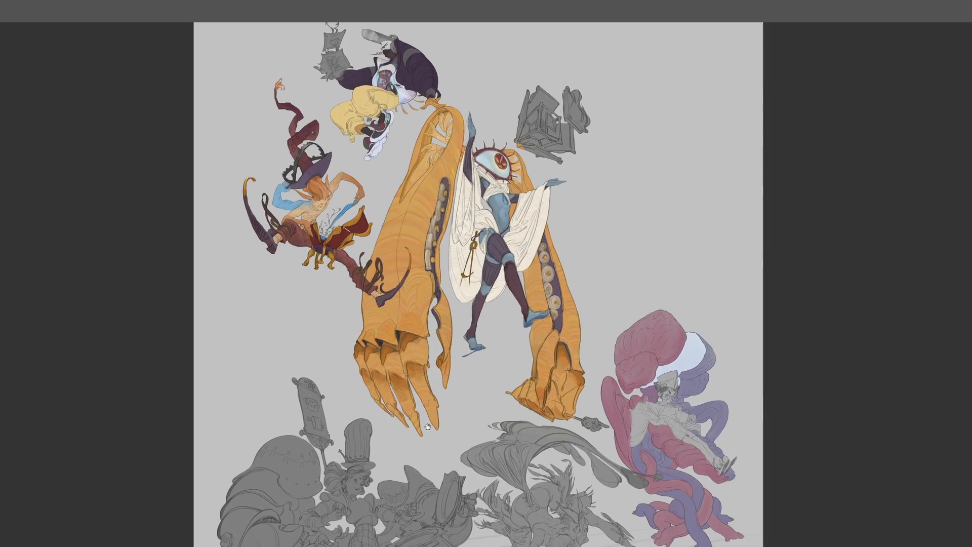
{"action": "left_click_drag", "start_coordinate": [429, 422], "coordinate": [433, 454]}
{"action": "scroll", "coordinate": [434, 455], "scroll_direction": "left", "scroll_amount": 5}
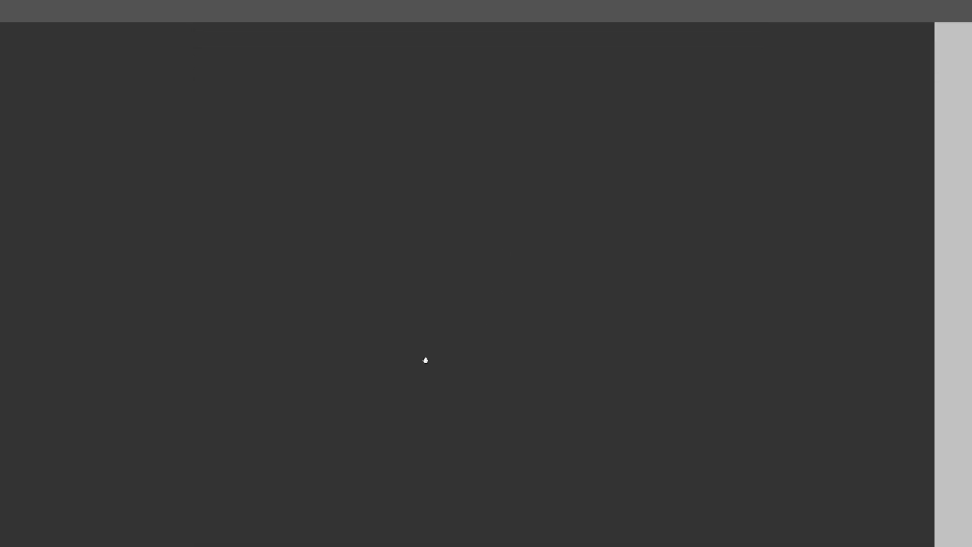
{"action": "left_click_drag", "start_coordinate": [861, 284], "coordinate": [85, 362]}
{"action": "mouse_move", "coordinate": [438, 307]}
{"action": "left_mouse_down"}
{"action": "mouse_move", "coordinate": [267, 333]}
{"action": "mouse_move", "coordinate": [234, 323]}
{"action": "left_mouse_up"}
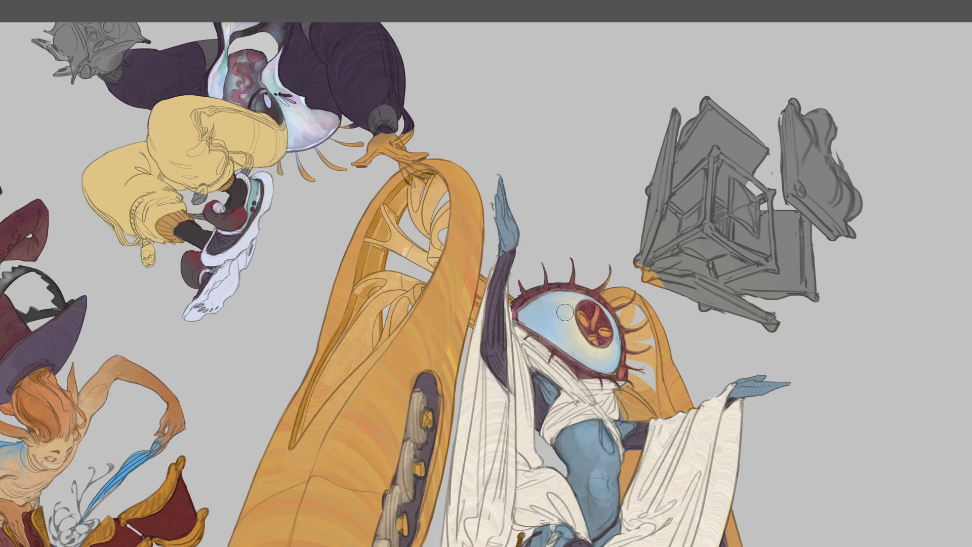
{"action": "left_click_drag", "start_coordinate": [576, 363], "coordinate": [573, 269]}
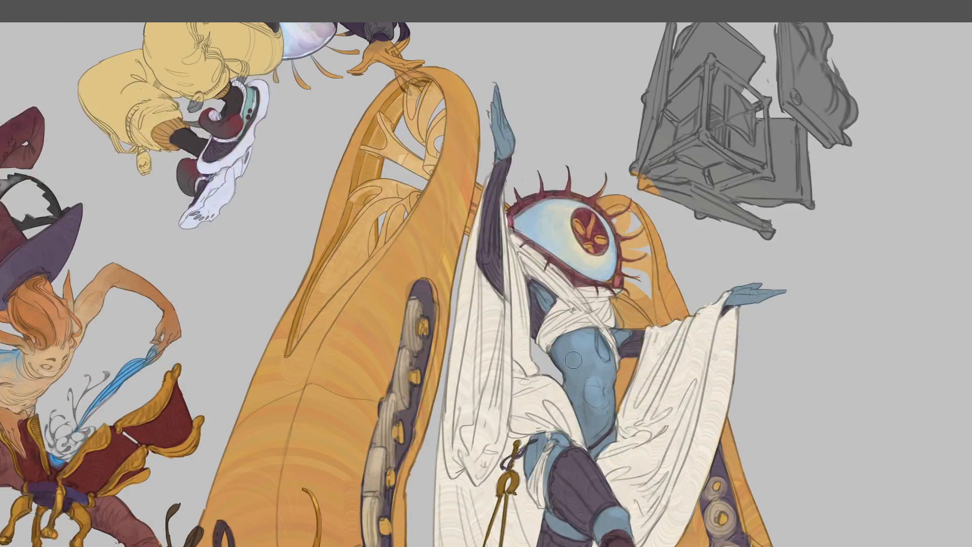
{"action": "left_click", "coordinate": [605, 335], "text": "alt"}
{"action": "key", "text": "["}
{"action": "key", "text": "["}
{"action": "mouse_move", "coordinate": [605, 328]}
{"action": "left_mouse_down"}
{"action": "mouse_move", "coordinate": [612, 342]}
{"action": "mouse_move", "coordinate": [612, 330]}
{"action": "left_mouse_up"}
{"action": "key", "text": "ctrl+z"}
Paint the grey floating cube and its detached lid orange with the tone sampled from the giant arm
{"action": "key", "text": "ctrl+0"}
{"action": "left_click_drag", "start_coordinate": [628, 406], "coordinate": [559, 297]}
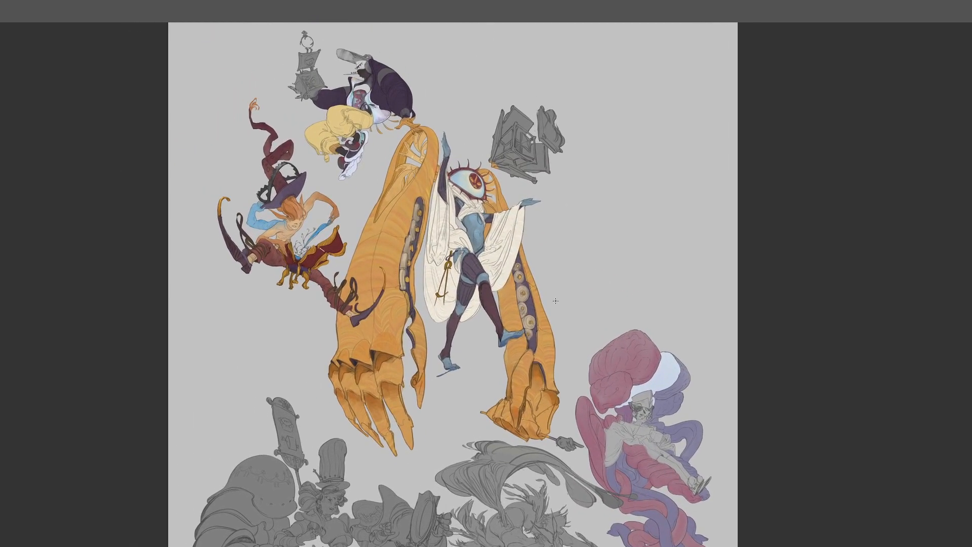
{"action": "left_click_drag", "start_coordinate": [563, 296], "coordinate": [572, 349]}
{"action": "key", "text": "ctrl+plus"}
{"action": "left_click_drag", "start_coordinate": [453, 279], "coordinate": [452, 300]}
{"action": "left_click", "coordinate": [371, 273], "text": "alt"}
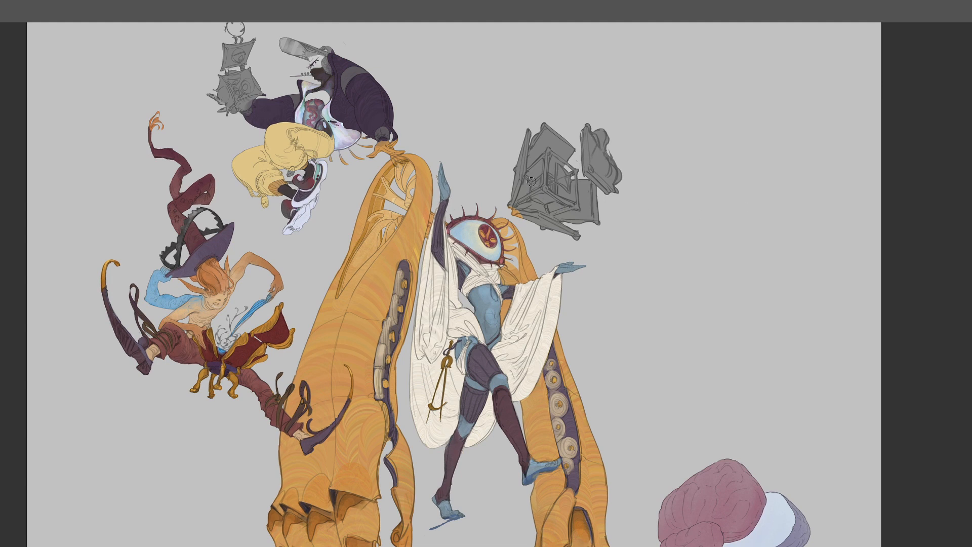
{"action": "mouse_move", "coordinate": [531, 181]}
{"action": "left_mouse_down"}
{"action": "mouse_move", "coordinate": [527, 132]}
{"action": "mouse_move", "coordinate": [538, 116]}
{"action": "mouse_move", "coordinate": [586, 223]}
{"action": "mouse_move", "coordinate": [603, 216]}
{"action": "mouse_move", "coordinate": [616, 168]}
{"action": "left_mouse_up"}
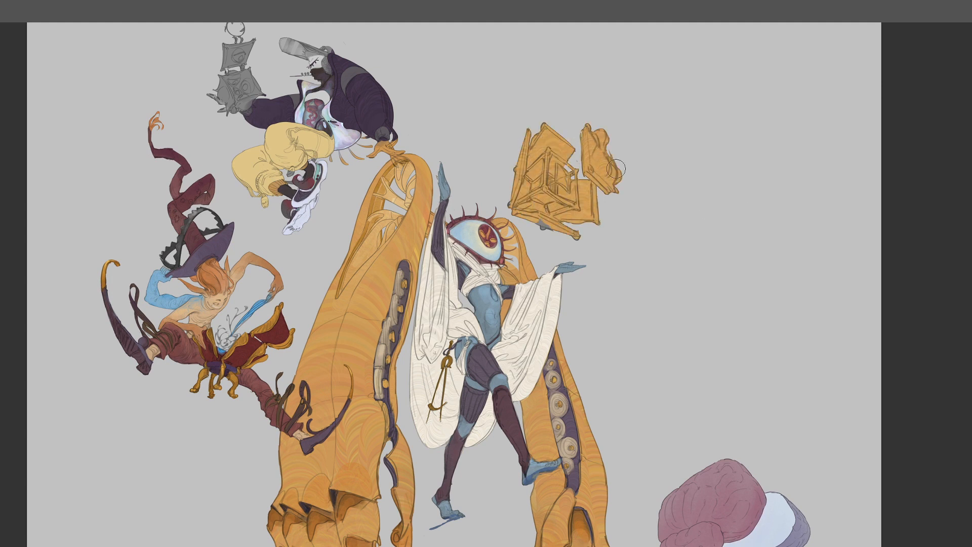
{"action": "left_click_drag", "start_coordinate": [545, 211], "coordinate": [537, 220]}
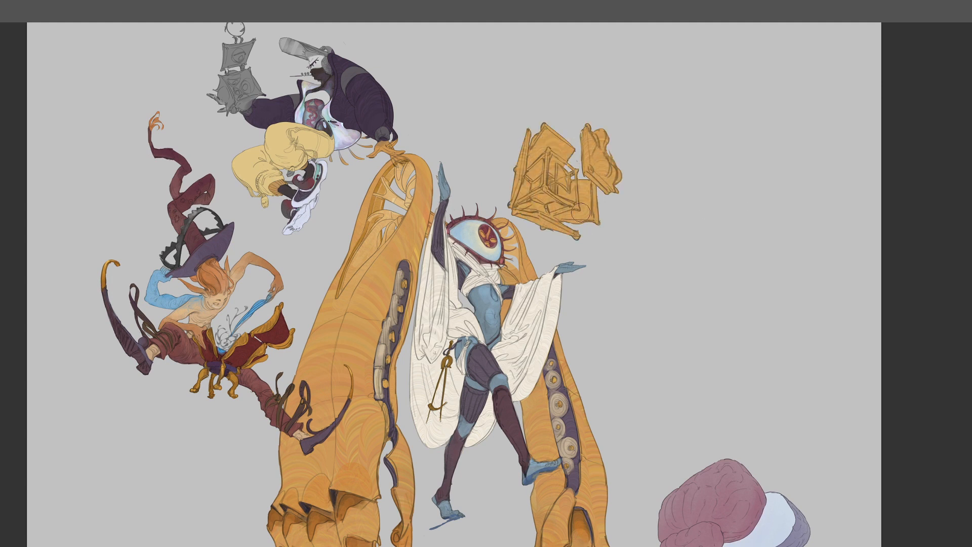
Paint the cube's upper and lower side panels reddish brown with a colour sampled from the large eye
{"action": "left_click_drag", "start_coordinate": [488, 281], "coordinate": [483, 301]}
{"action": "left_click", "coordinate": [484, 230], "text": "alt"}
{"action": "mouse_move", "coordinate": [529, 172]}
{"action": "left_mouse_down"}
{"action": "mouse_move", "coordinate": [534, 152]}
{"action": "mouse_move", "coordinate": [532, 174]}
{"action": "mouse_move", "coordinate": [546, 166]}
{"action": "mouse_move", "coordinate": [553, 174]}
{"action": "mouse_move", "coordinate": [559, 152]}
{"action": "mouse_move", "coordinate": [570, 157]}
{"action": "mouse_move", "coordinate": [545, 133]}
{"action": "mouse_move", "coordinate": [545, 144]}
{"action": "mouse_move", "coordinate": [562, 133]}
{"action": "mouse_move", "coordinate": [570, 150]}
{"action": "mouse_move", "coordinate": [562, 161]}
{"action": "left_mouse_up"}
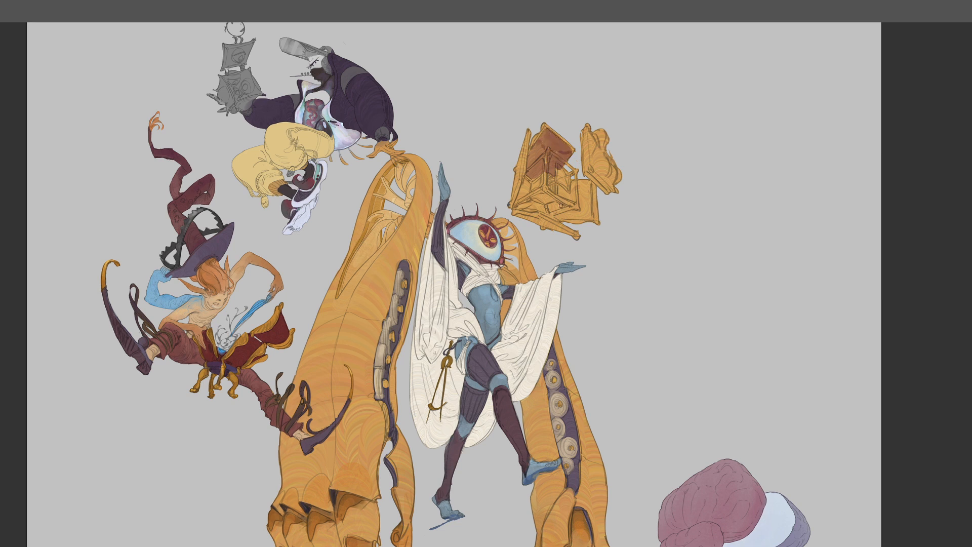
{"action": "mouse_move", "coordinate": [560, 206]}
{"action": "left_mouse_down"}
{"action": "mouse_move", "coordinate": [550, 209]}
{"action": "mouse_move", "coordinate": [563, 207]}
{"action": "mouse_move", "coordinate": [559, 191]}
{"action": "mouse_move", "coordinate": [569, 199]}
{"action": "mouse_move", "coordinate": [574, 184]}
{"action": "mouse_move", "coordinate": [576, 201]}
{"action": "mouse_move", "coordinate": [562, 190]}
{"action": "mouse_move", "coordinate": [563, 210]}
{"action": "mouse_move", "coordinate": [583, 214]}
{"action": "mouse_move", "coordinate": [588, 183]}
{"action": "mouse_move", "coordinate": [521, 198]}
{"action": "mouse_move", "coordinate": [542, 211]}
{"action": "left_mouse_up"}
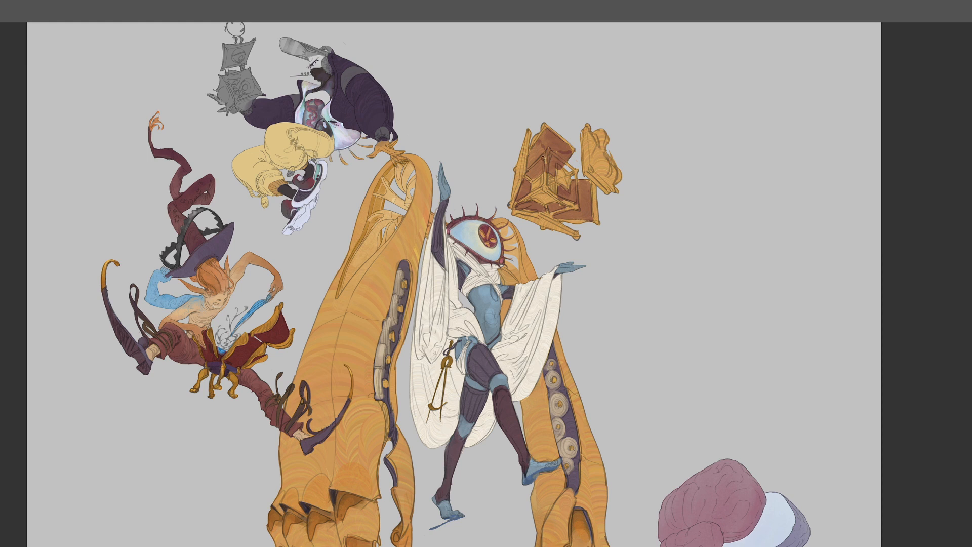
Define the cube's frame struts in sampled orange and fill the remaining inner panels and the lid's edge reddish brown
{"action": "mouse_move", "coordinate": [542, 158]}
{"action": "left_mouse_down"}
{"action": "mouse_move", "coordinate": [532, 160]}
{"action": "mouse_move", "coordinate": [539, 137]}
{"action": "mouse_move", "coordinate": [540, 167]}
{"action": "left_mouse_up"}
{"action": "left_click", "coordinate": [589, 161], "text": "alt"}
{"action": "mouse_move", "coordinate": [548, 151]}
{"action": "left_mouse_down"}
{"action": "mouse_move", "coordinate": [544, 185]}
{"action": "mouse_move", "coordinate": [547, 160]}
{"action": "mouse_move", "coordinate": [514, 203]}
{"action": "left_mouse_up"}
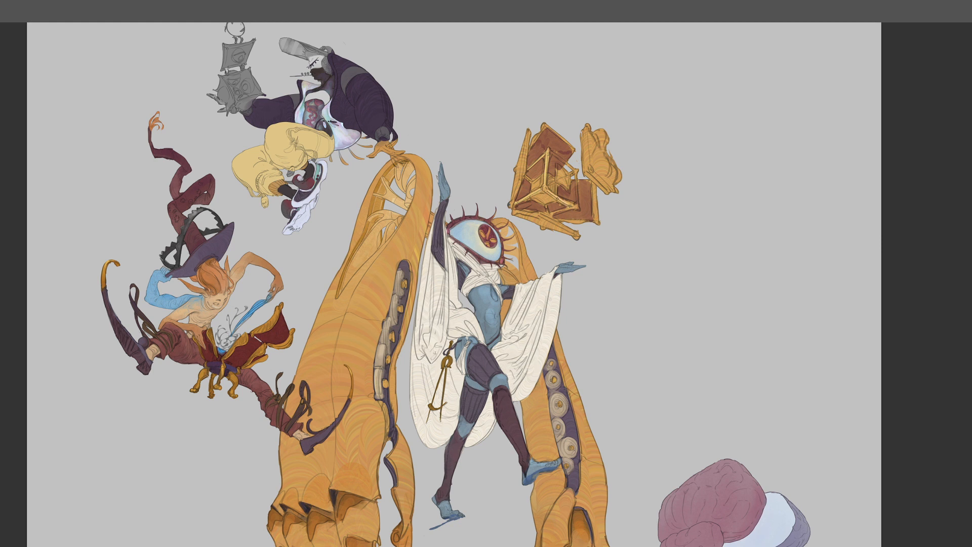
{"action": "left_click_drag", "start_coordinate": [576, 170], "coordinate": [577, 205]}
{"action": "left_click_drag", "start_coordinate": [549, 151], "coordinate": [575, 171]}
{"action": "left_click_drag", "start_coordinate": [547, 215], "coordinate": [575, 207]}
{"action": "left_click_drag", "start_coordinate": [527, 214], "coordinate": [544, 209]}
{"action": "mouse_move", "coordinate": [582, 130]}
{"action": "left_mouse_down"}
{"action": "mouse_move", "coordinate": [583, 177]}
{"action": "mouse_move", "coordinate": [609, 194]}
{"action": "left_mouse_up"}
{"action": "key", "text": "ctrl+minus"}
{"action": "key", "text": "ctrl+plus"}
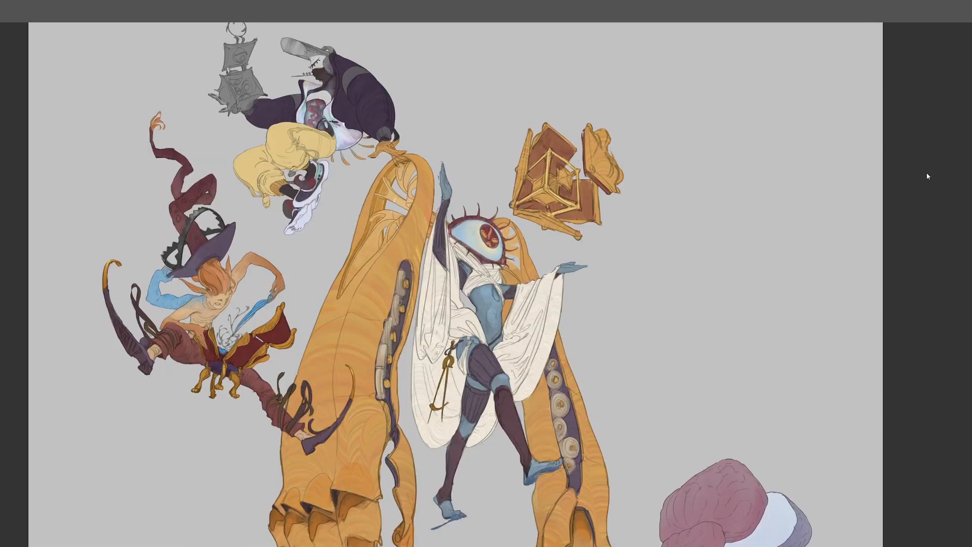
Select the floating cube with a freehand outline, shift its panels to a vivid red, and deselect it
{"action": "mouse_move", "coordinate": [642, 120]}
{"action": "left_mouse_down"}
{"action": "mouse_move", "coordinate": [527, 95]}
{"action": "mouse_move", "coordinate": [504, 185]}
{"action": "mouse_move", "coordinate": [550, 256]}
{"action": "mouse_move", "coordinate": [645, 205]}
{"action": "left_mouse_up"}
{"action": "key", "text": "v"}
{"action": "mouse_move", "coordinate": [884, 341]}
{"action": "left_mouse_down"}
{"action": "mouse_move", "coordinate": [863, 341]}
{"action": "mouse_move", "coordinate": [886, 354]}
{"action": "mouse_move", "coordinate": [869, 341]}
{"action": "left_mouse_up"}
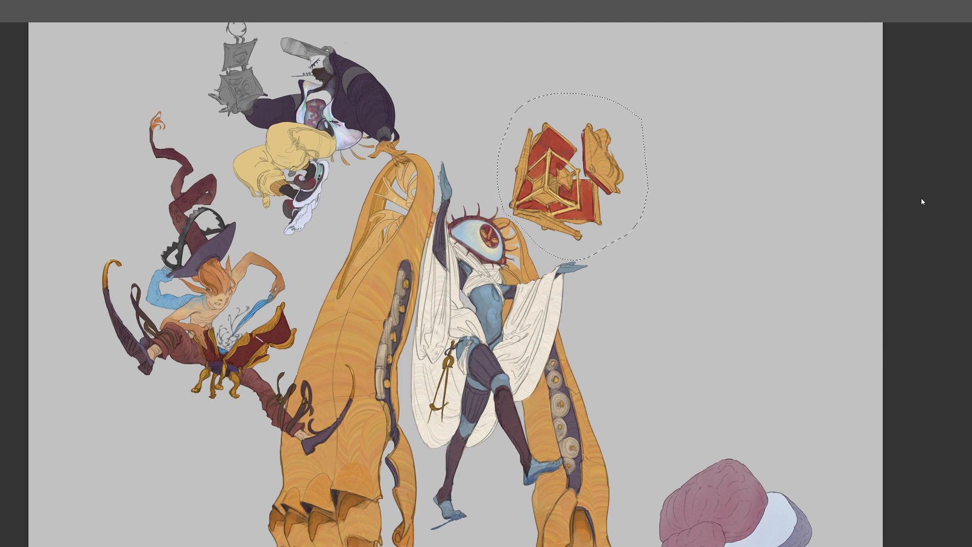
{"action": "key", "text": "ctrl+d"}
{"action": "key", "text": "ctrl+minus"}
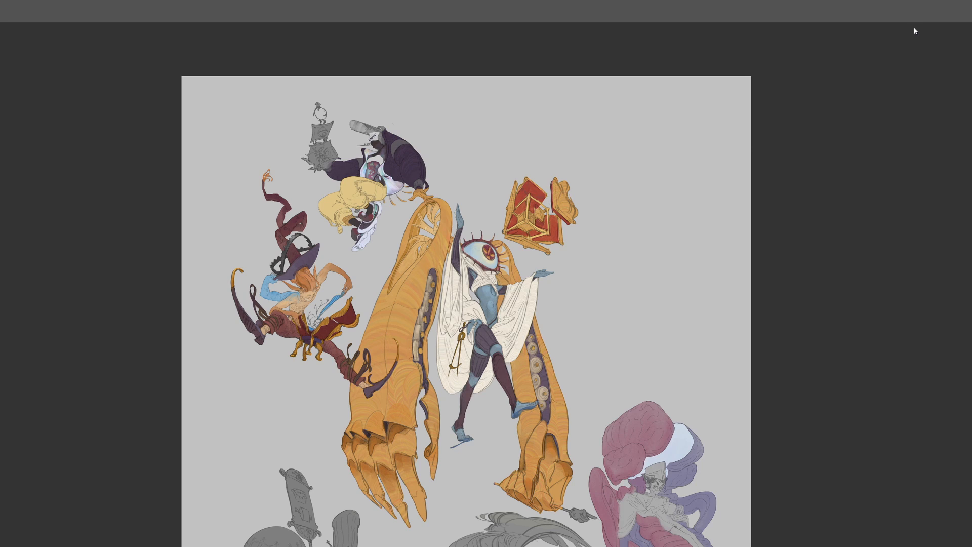
Outline the floating cube again, deselect it, and colour its lower panels and the lid's edge purple
{"action": "key", "text": "ctrl+plus"}
{"action": "mouse_move", "coordinate": [631, 129]}
{"action": "left_mouse_down"}
{"action": "mouse_move", "coordinate": [513, 137]}
{"action": "mouse_move", "coordinate": [504, 192]}
{"action": "mouse_move", "coordinate": [522, 225]}
{"action": "mouse_move", "coordinate": [631, 244]}
{"action": "mouse_move", "coordinate": [630, 131]}
{"action": "left_mouse_up"}
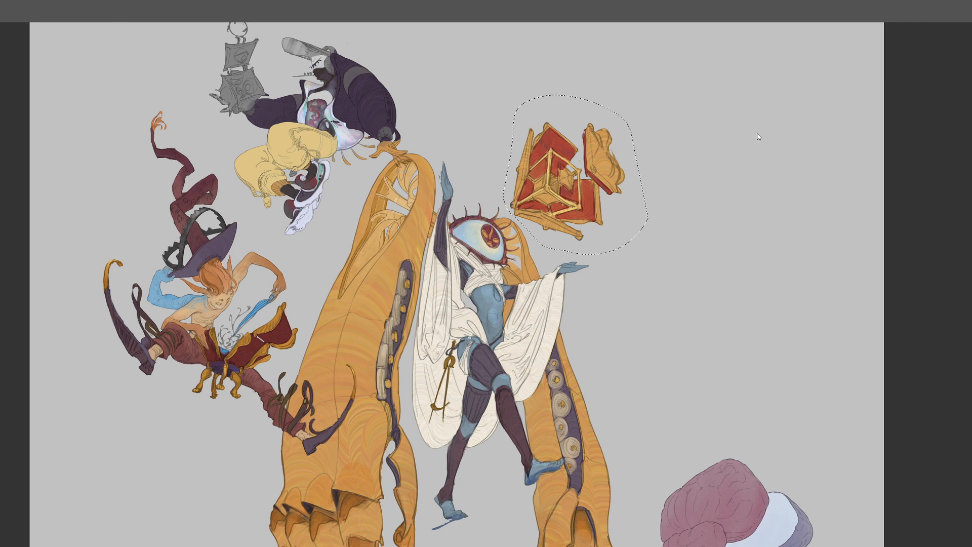
{"action": "key", "text": "ctrl+Up"}
{"action": "key", "text": "ctrl+d"}
{"action": "mouse_move", "coordinate": [549, 205]}
{"action": "left_mouse_down"}
{"action": "mouse_move", "coordinate": [510, 173]}
{"action": "mouse_move", "coordinate": [573, 218]}
{"action": "left_mouse_up"}
{"action": "left_click_drag", "start_coordinate": [601, 146], "coordinate": [564, 115]}
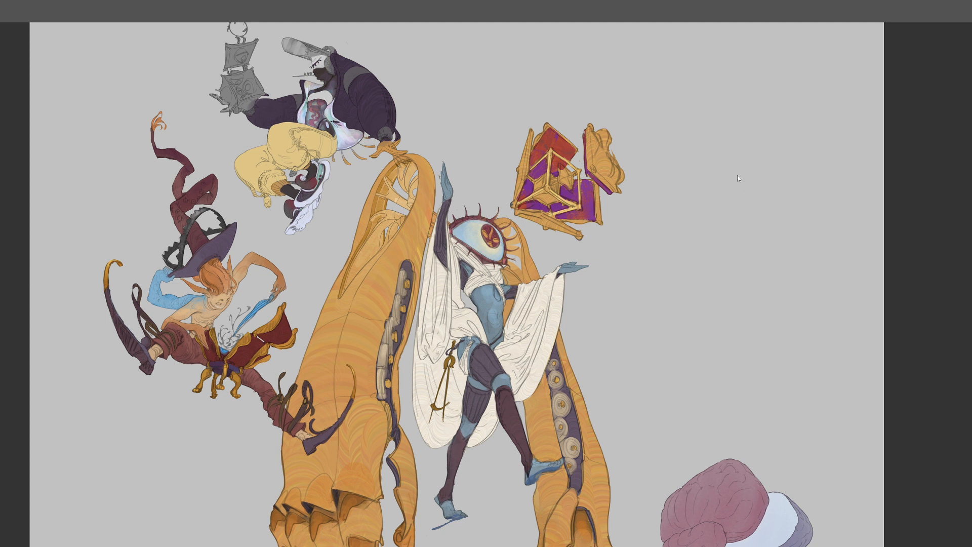
Paint iridescent patches of teal, blue, pink and violet over the cube's panels and brighten them
{"action": "mouse_move", "coordinate": [560, 152]}
{"action": "left_mouse_down"}
{"action": "mouse_move", "coordinate": [552, 167]}
{"action": "mouse_move", "coordinate": [569, 195]}
{"action": "mouse_move", "coordinate": [544, 185]}
{"action": "mouse_move", "coordinate": [557, 158]}
{"action": "left_mouse_up"}
{"action": "mouse_move", "coordinate": [557, 198]}
{"action": "left_mouse_down"}
{"action": "mouse_move", "coordinate": [599, 167]}
{"action": "mouse_move", "coordinate": [564, 130]}
{"action": "mouse_move", "coordinate": [546, 133]}
{"action": "left_mouse_up"}
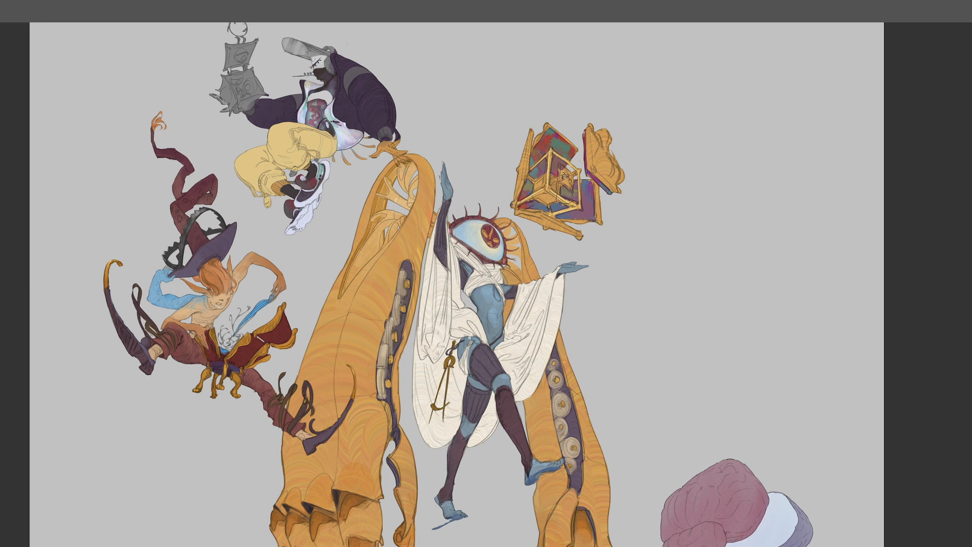
{"action": "mouse_move", "coordinate": [585, 208]}
{"action": "left_mouse_down"}
{"action": "mouse_move", "coordinate": [583, 178]}
{"action": "mouse_move", "coordinate": [583, 209]}
{"action": "mouse_move", "coordinate": [553, 197]}
{"action": "mouse_move", "coordinate": [523, 159]}
{"action": "mouse_move", "coordinate": [549, 175]}
{"action": "mouse_move", "coordinate": [550, 197]}
{"action": "left_mouse_up"}
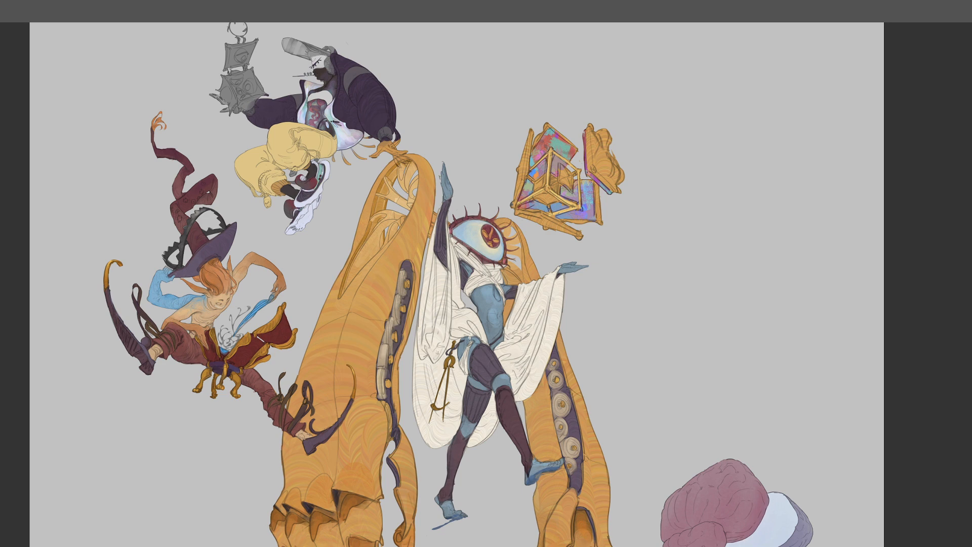
{"action": "left_click_drag", "start_coordinate": [482, 288], "coordinate": [488, 242]}
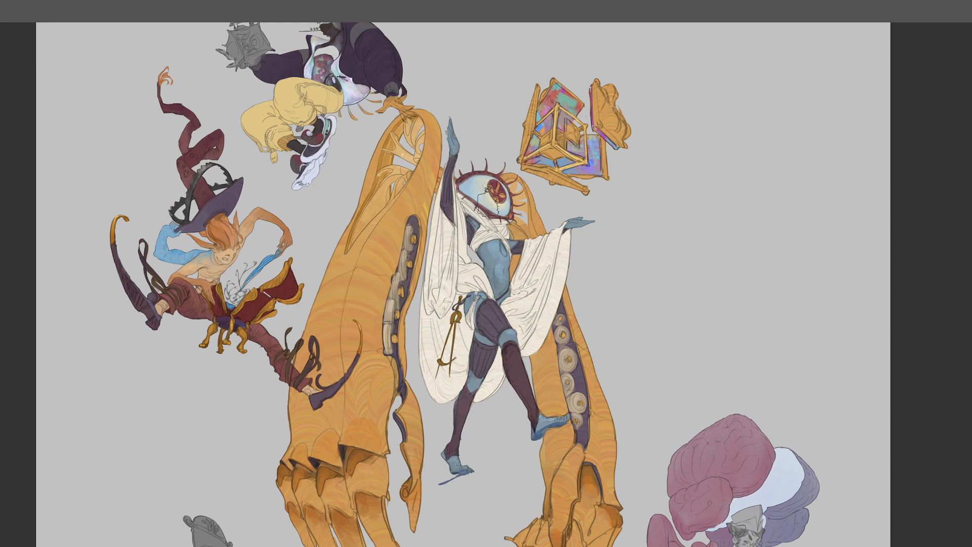
{"action": "mouse_move", "coordinate": [502, 289]}
{"action": "left_mouse_down"}
{"action": "mouse_move", "coordinate": [510, 243]}
{"action": "mouse_move", "coordinate": [501, 294]}
{"action": "left_mouse_up"}
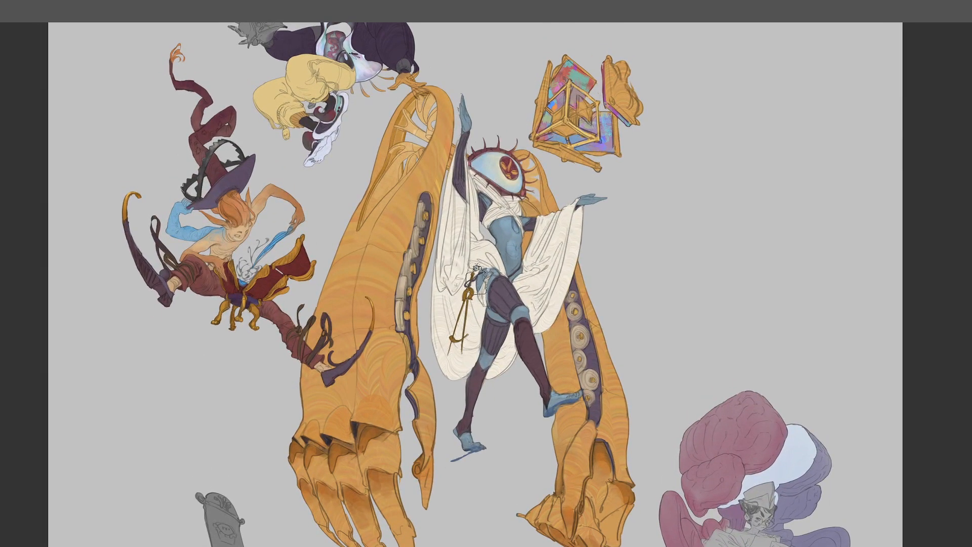
Outline the floating cube with a freehand selection, shift its red-pink upper panel towards teal green, and deselect it
{"action": "scroll", "coordinate": [476, 280], "scroll_direction": "down", "scroll_amount": 3}
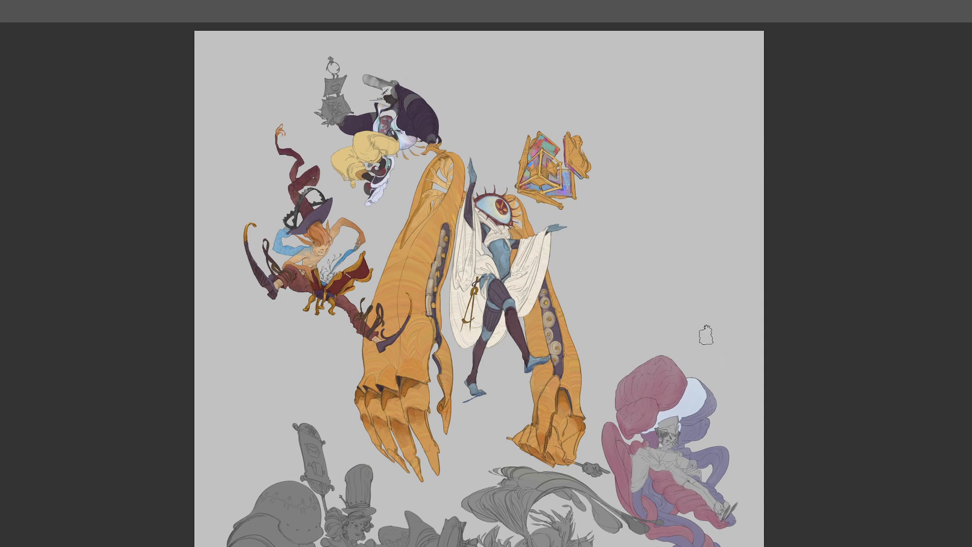
{"action": "key", "text": "r"}
{"action": "left_click_drag", "start_coordinate": [669, 253], "coordinate": [637, 232]}
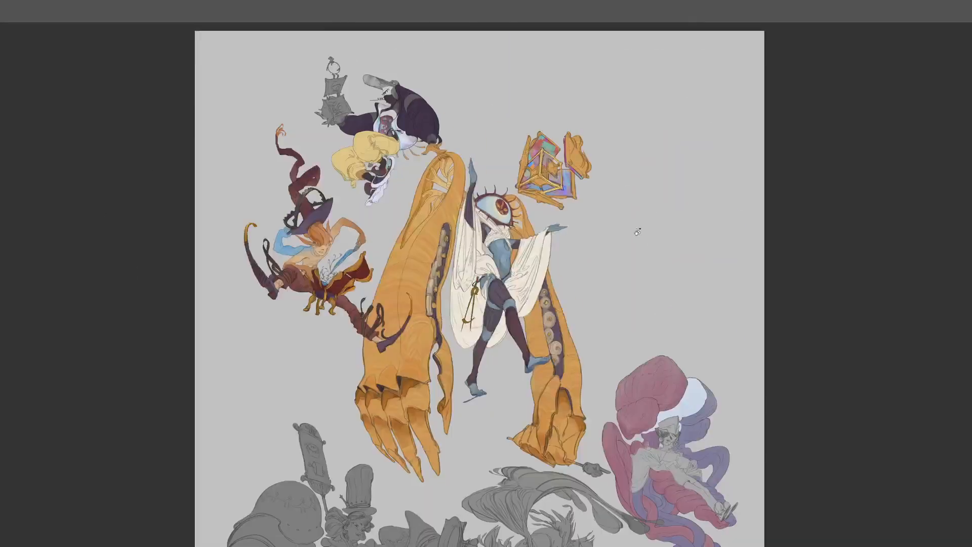
{"action": "key", "text": "ctrl+plus"}
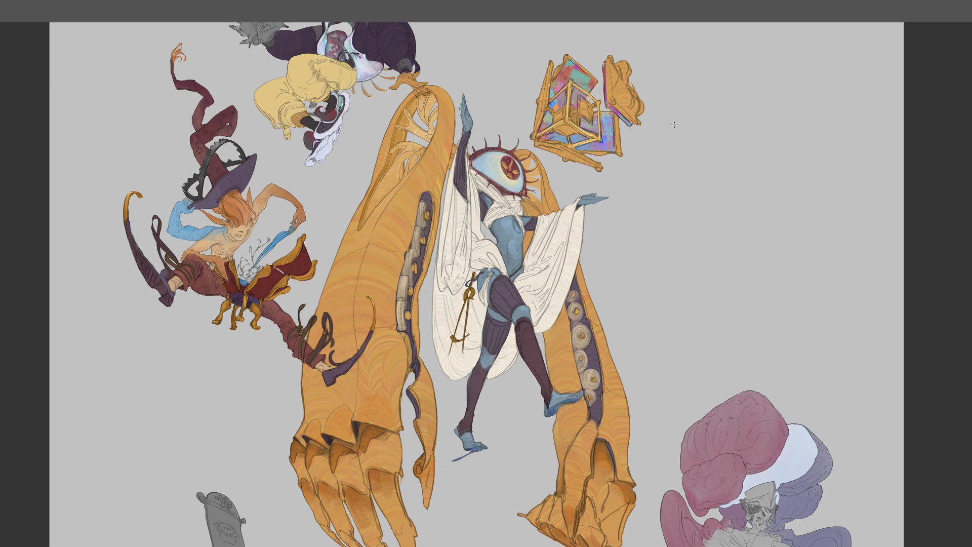
{"action": "mouse_move", "coordinate": [691, 82]}
{"action": "left_mouse_down"}
{"action": "mouse_move", "coordinate": [639, 40]}
{"action": "mouse_move", "coordinate": [552, 49]}
{"action": "mouse_move", "coordinate": [511, 115]}
{"action": "mouse_move", "coordinate": [518, 140]}
{"action": "mouse_move", "coordinate": [547, 160]}
{"action": "mouse_move", "coordinate": [641, 178]}
{"action": "left_mouse_up"}
{"action": "key", "text": "ctrl+d"}
{"action": "key", "text": "ctrl+minus"}
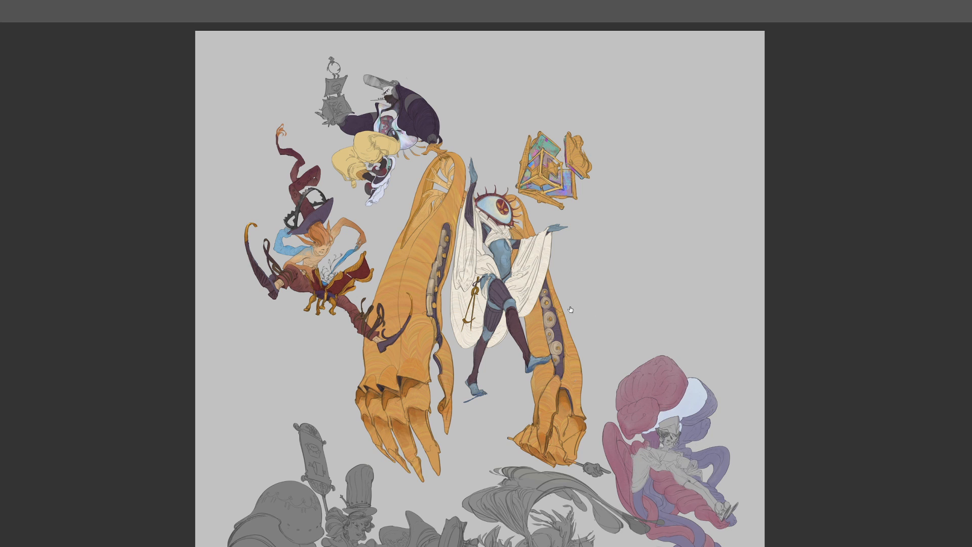
Touch up the curled maroon tail of the elf's pointed hat using a colour sampled beside it
{"action": "left_click_drag", "start_coordinate": [570, 293], "coordinate": [601, 207]}
{"action": "left_click_drag", "start_coordinate": [493, 207], "coordinate": [534, 313]}
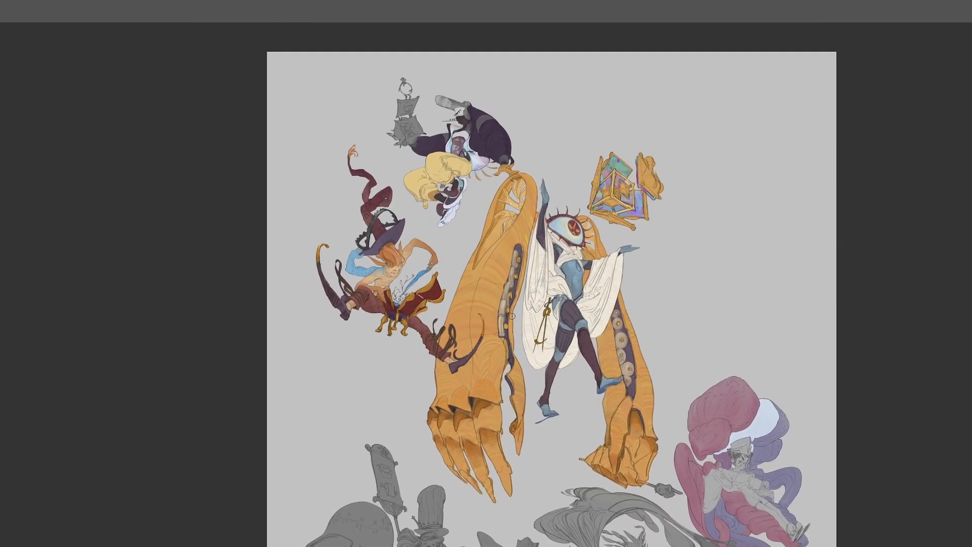
{"action": "key", "text": "ctrl+plus"}
{"action": "left_click", "coordinate": [247, 156], "text": "alt"}
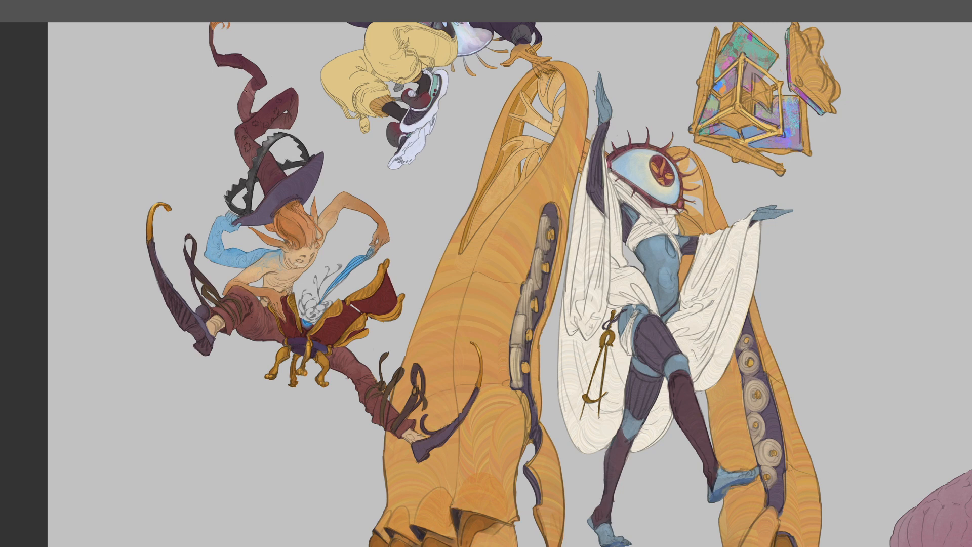
{"action": "left_click_drag", "start_coordinate": [246, 65], "coordinate": [250, 94]}
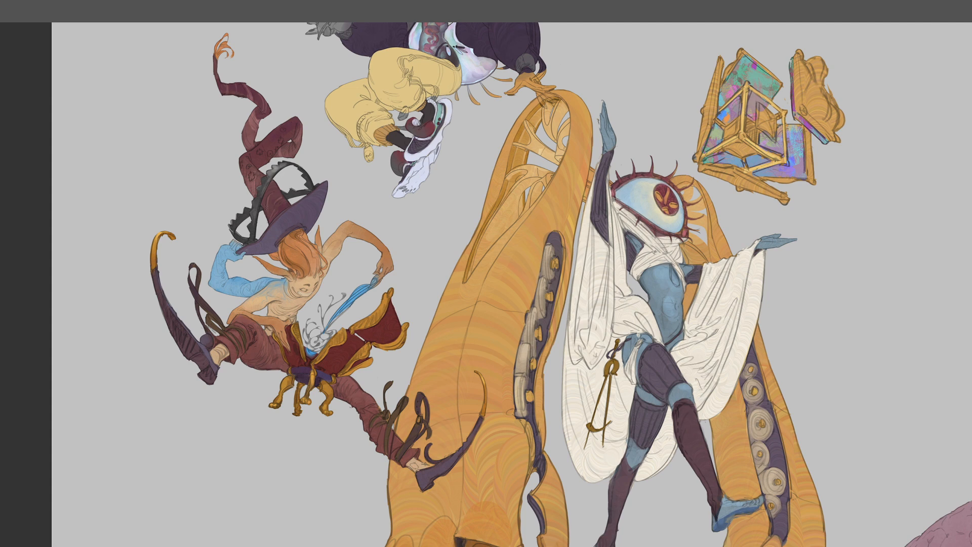
Touch up the golden tip of the elf's raised curved boot
{"action": "key", "text": "ctrl+minus"}
{"action": "left_click_drag", "start_coordinate": [385, 242], "coordinate": [443, 268]}
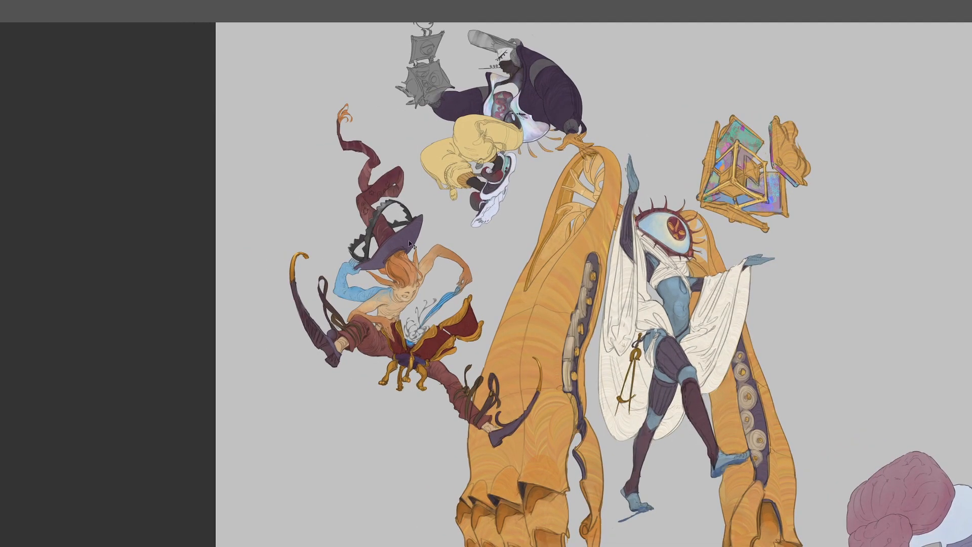
{"action": "key", "text": "ctrl+plus"}
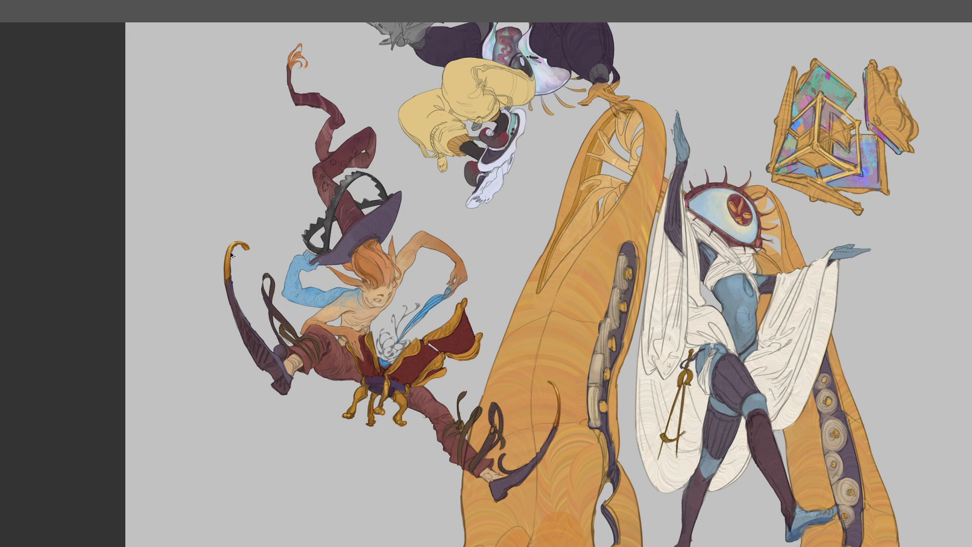
{"action": "left_click_drag", "start_coordinate": [232, 253], "coordinate": [230, 269]}
{"action": "left_click_drag", "start_coordinate": [238, 324], "coordinate": [233, 279]}
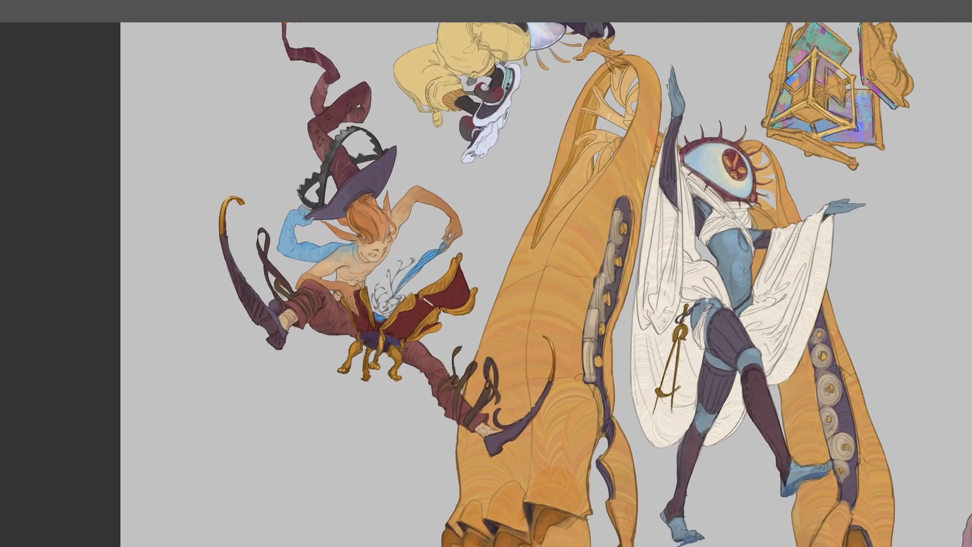
Paint the cord along the outer edge of the capped figure's rear yellow trouser leg dark red
{"action": "key", "text": "ctrl+minus"}
{"action": "key", "text": "ctrl+minus"}
{"action": "left_click_drag", "start_coordinate": [627, 293], "coordinate": [540, 286]}
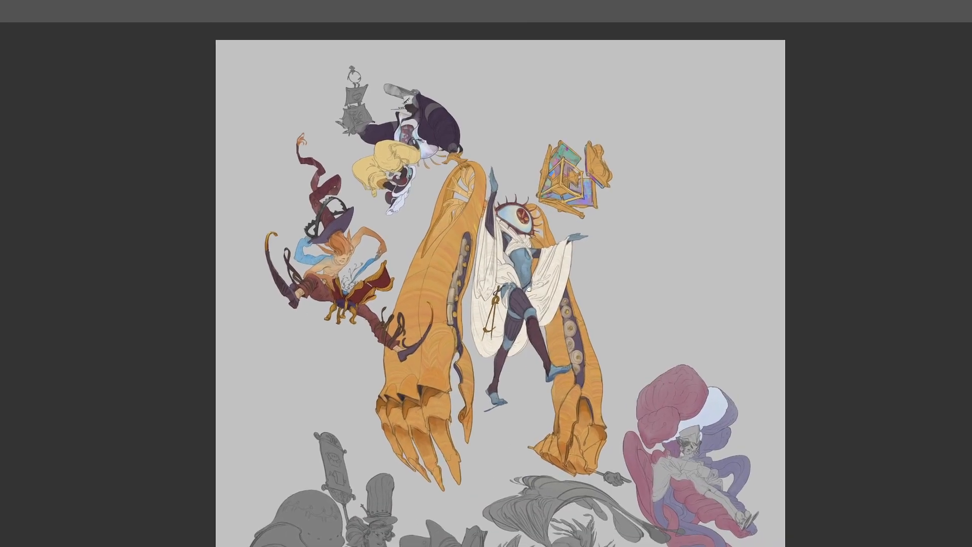
{"action": "left_click_drag", "start_coordinate": [483, 269], "coordinate": [559, 392]}
{"action": "key", "text": "ctrl+plus"}
{"action": "key", "text": "ctrl+plus"}
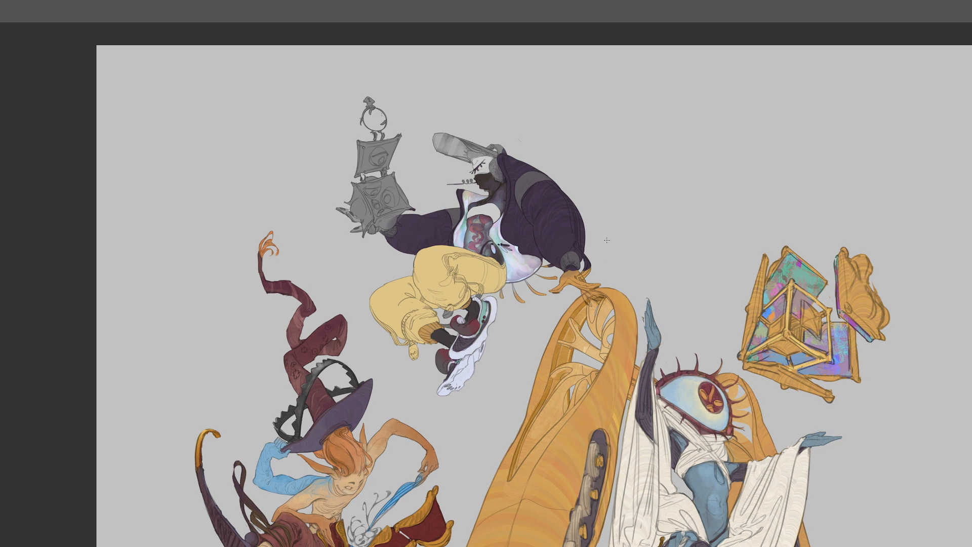
{"action": "left_click_drag", "start_coordinate": [379, 287], "coordinate": [400, 285]}
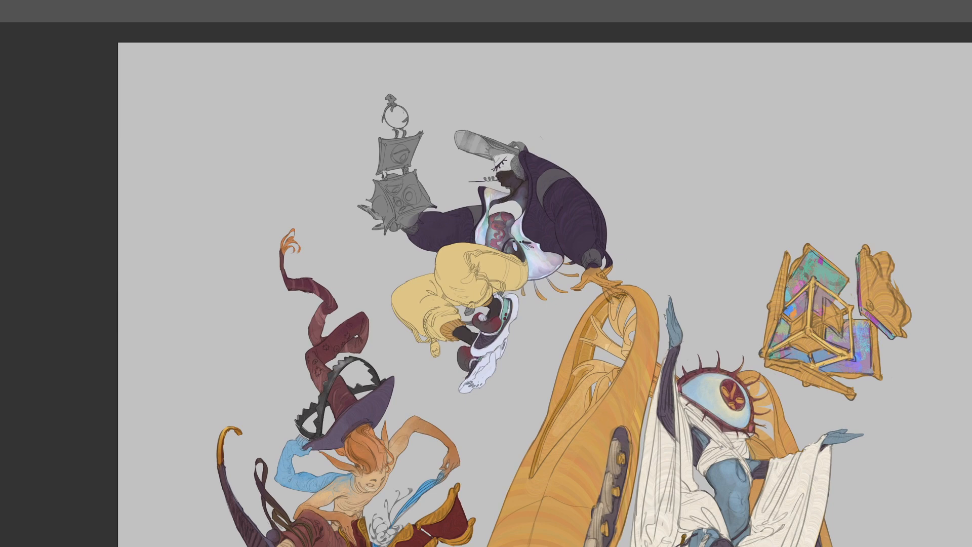
{"action": "key", "text": "ctrl+equal"}
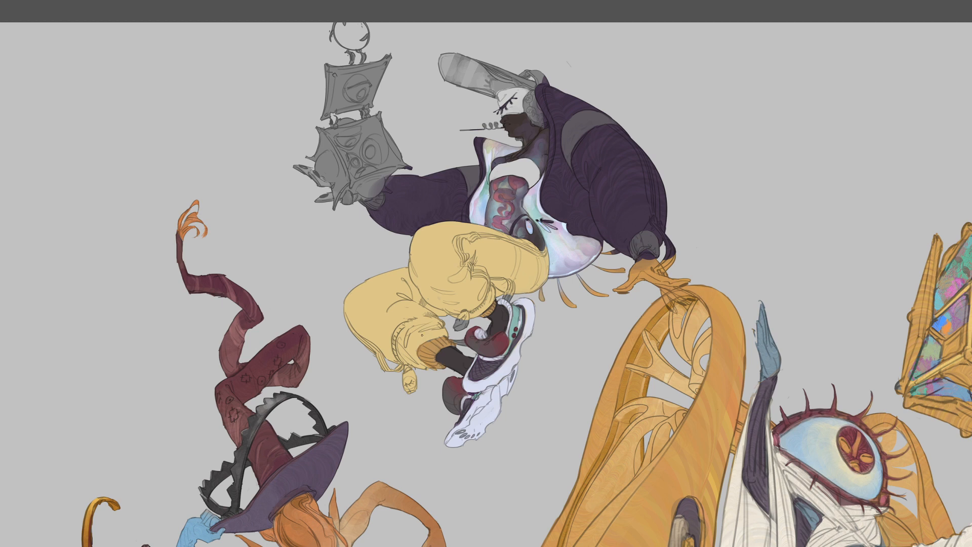
{"action": "mouse_move", "coordinate": [345, 310]}
{"action": "left_mouse_down"}
{"action": "mouse_move", "coordinate": [348, 329]}
{"action": "mouse_move", "coordinate": [341, 310]}
{"action": "mouse_move", "coordinate": [407, 360]}
{"action": "left_mouse_up"}
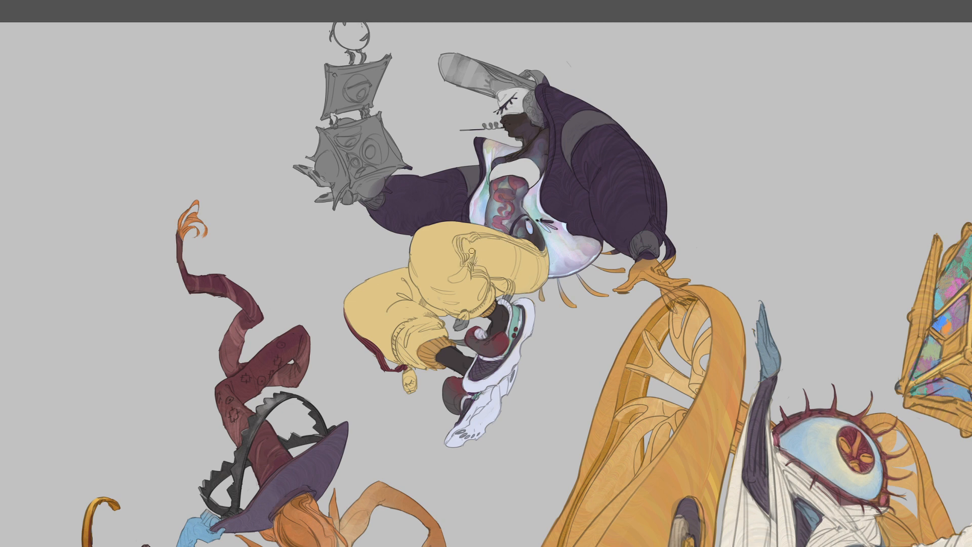
Paint the winding trim on the knee of the front yellow trouser leg dark red, undoing unsatisfactory strokes
{"action": "left_click_drag", "start_coordinate": [457, 241], "coordinate": [457, 252]}
{"action": "key", "text": "ctrl+z"}
{"action": "key", "text": "ctrl+z"}
{"action": "left_click_drag", "start_coordinate": [456, 237], "coordinate": [463, 265]}
{"action": "left_click_drag", "start_coordinate": [475, 274], "coordinate": [508, 291]}
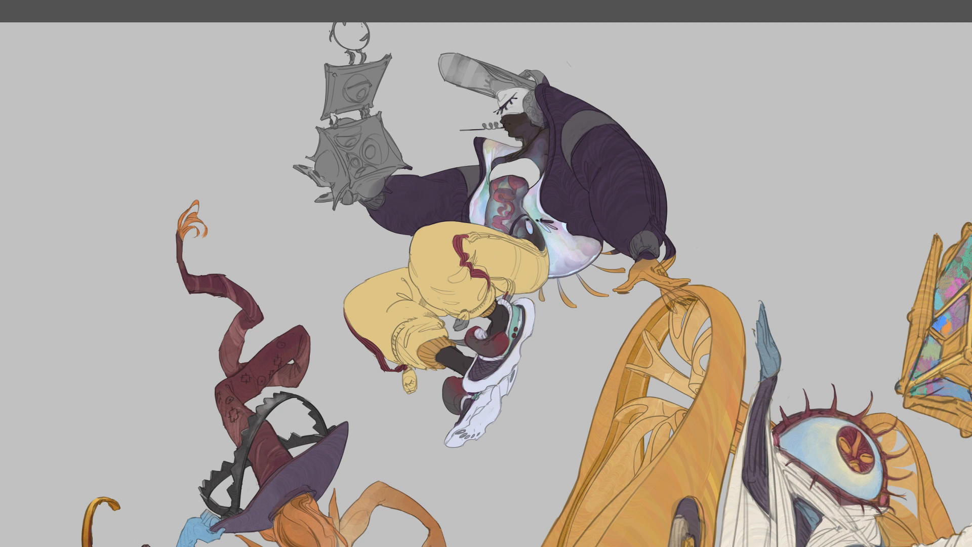
{"action": "key", "text": "ctrl+z"}
{"action": "key", "text": "ctrl+z"}
Extend the dark red trim of the front trouser leg down to the ankle
{"action": "key", "text": "r"}
{"action": "left_click_drag", "start_coordinate": [496, 275], "coordinate": [517, 337]}
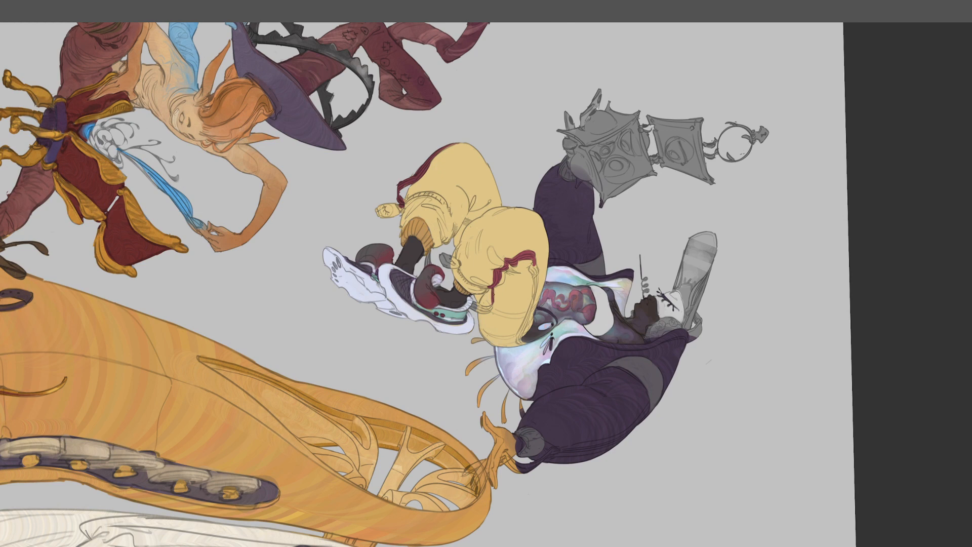
{"action": "key", "text": "r"}
{"action": "left_click_drag", "start_coordinate": [532, 240], "coordinate": [529, 316]}
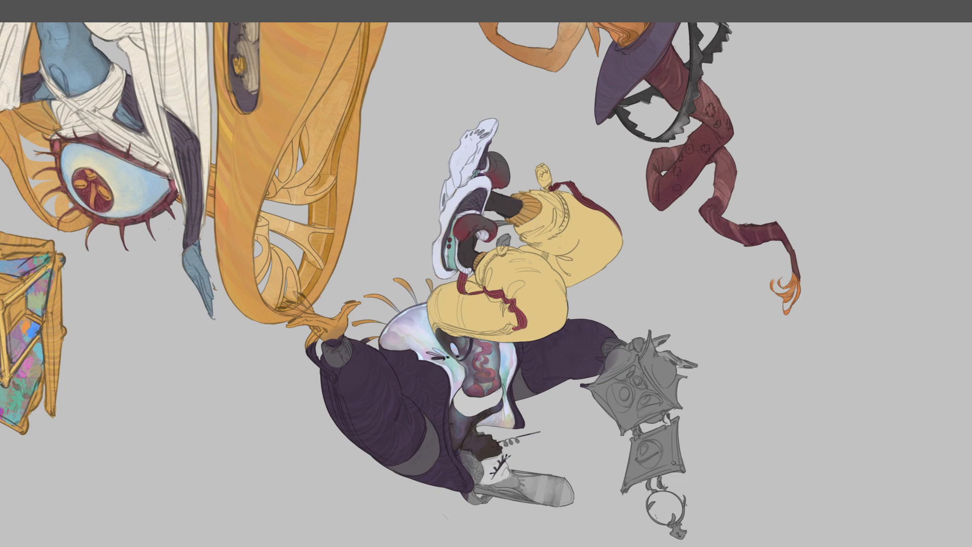
{"action": "key", "text": "r"}
{"action": "left_click_drag", "start_coordinate": [519, 277], "coordinate": [393, 257]}
{"action": "key", "text": "Escape"}
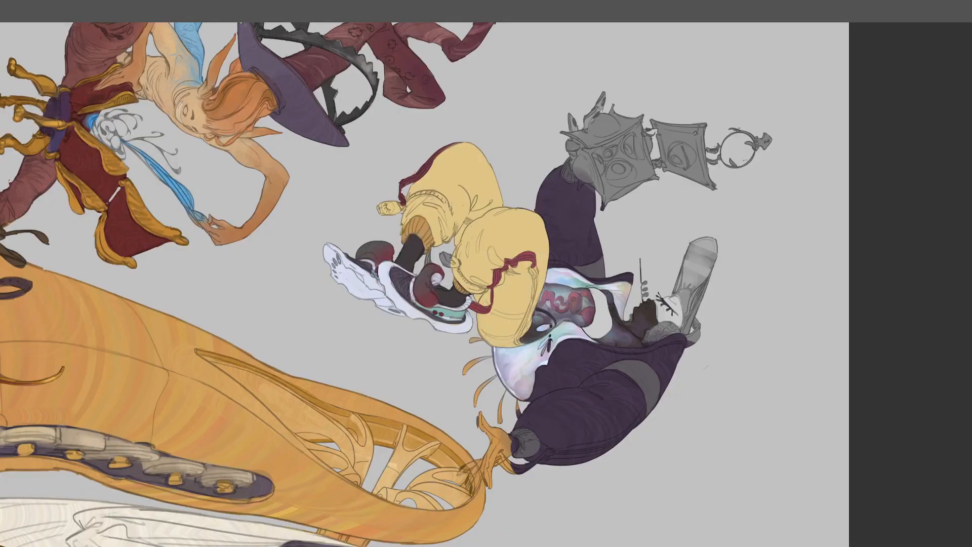
Continue the dark red trim along the upper edge of the front trouser leg to the waist
{"action": "mouse_move", "coordinate": [533, 268]}
{"action": "left_mouse_down"}
{"action": "mouse_move", "coordinate": [530, 305]}
{"action": "mouse_move", "coordinate": [538, 296]}
{"action": "left_mouse_up"}
{"action": "key", "text": "r"}
{"action": "left_click_drag", "start_coordinate": [565, 266], "coordinate": [412, 322]}
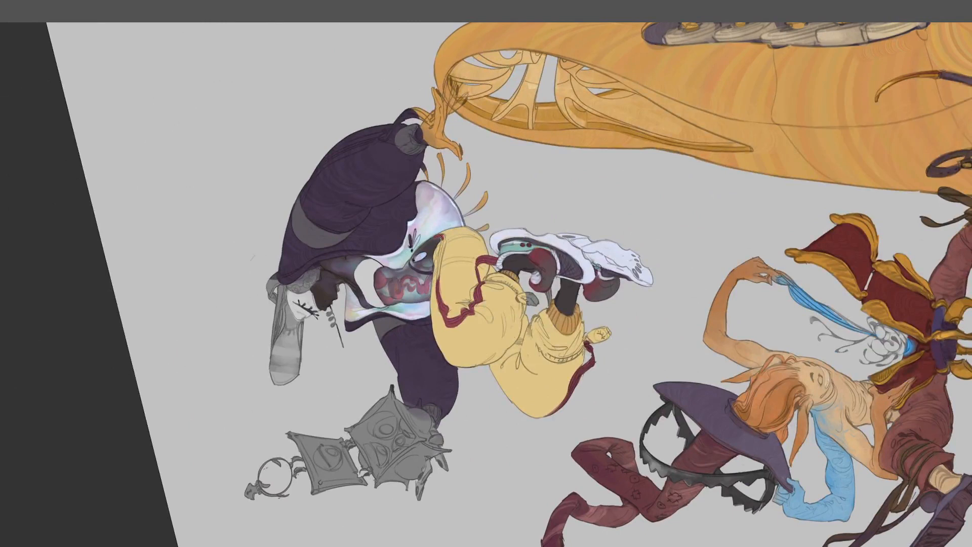
{"action": "mouse_move", "coordinate": [445, 235]}
{"action": "left_mouse_down"}
{"action": "mouse_move", "coordinate": [437, 283]}
{"action": "mouse_move", "coordinate": [441, 258]}
{"action": "left_mouse_up"}
{"action": "left_click_drag", "start_coordinate": [444, 234], "coordinate": [439, 240]}
{"action": "key", "text": "r"}
{"action": "left_click_drag", "start_coordinate": [423, 143], "coordinate": [626, 233]}
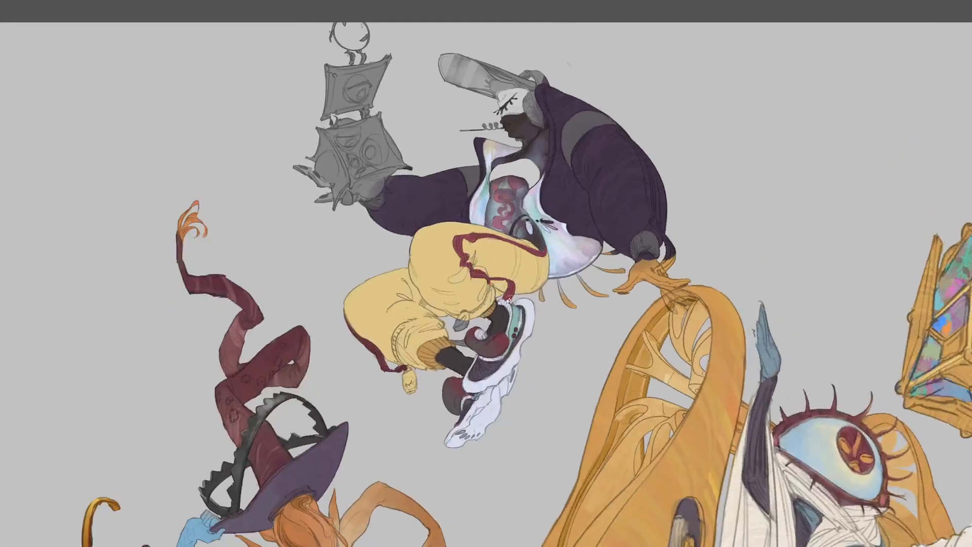
Sample the trouser trim's dark red and paint the cord at the jacket cuff and a stripe up the lower sleeve
{"action": "left_click", "coordinate": [466, 235], "text": "alt"}
{"action": "left_click_drag", "start_coordinate": [658, 268], "coordinate": [670, 262]}
{"action": "left_click_drag", "start_coordinate": [653, 167], "coordinate": [654, 213]}
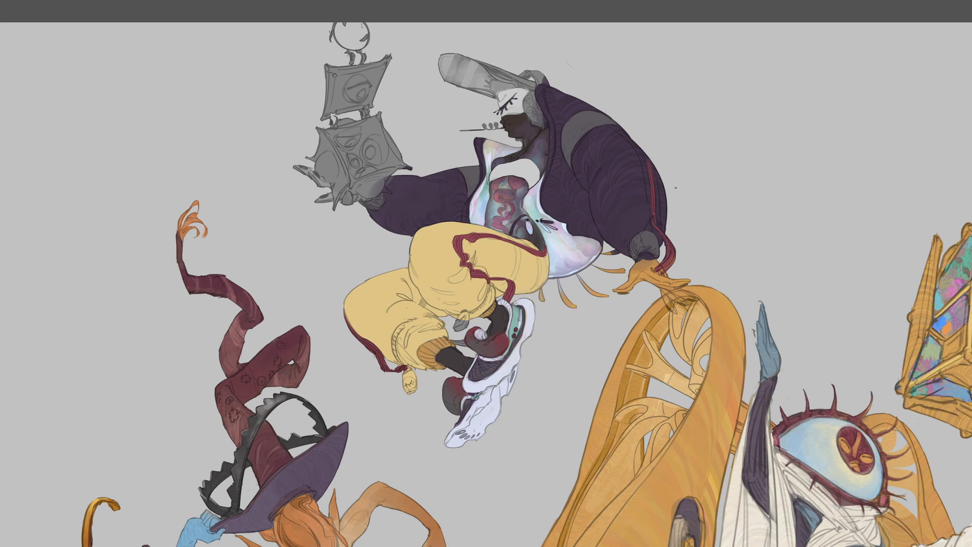
Extend the red stripe along the jacket sleeve up to the grey shoulder band
{"action": "key", "text": "r"}
{"action": "left_click_drag", "start_coordinate": [688, 126], "coordinate": [684, 223]}
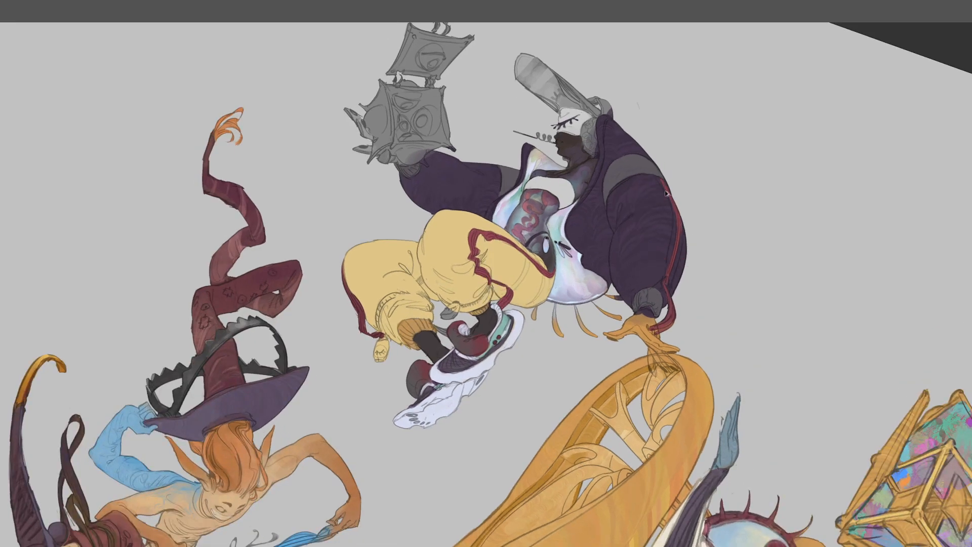
{"action": "left_click_drag", "start_coordinate": [679, 211], "coordinate": [681, 233]}
{"action": "left_click", "coordinate": [472, 234], "text": "alt"}
{"action": "left_click_drag", "start_coordinate": [600, 256], "coordinate": [591, 176]}
{"action": "left_click_drag", "start_coordinate": [469, 349], "coordinate": [466, 380]}
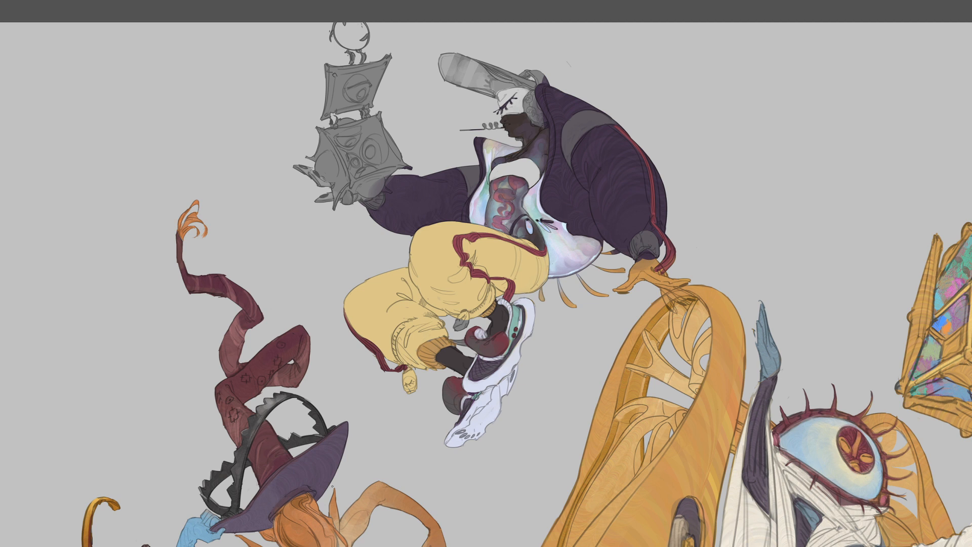
Examine the capped figure's new red trim up close and against the colours of the whole illustration
{"action": "key", "text": "ctrl+minus"}
{"action": "key", "text": "ctrl+minus"}
{"action": "left_click_drag", "start_coordinate": [612, 213], "coordinate": [599, 167]}
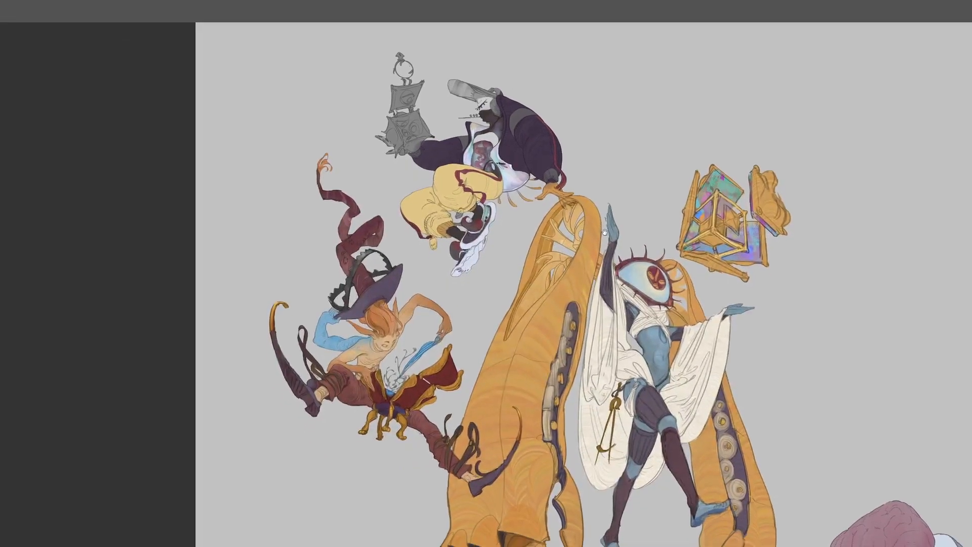
{"action": "left_click_drag", "start_coordinate": [604, 231], "coordinate": [566, 204]}
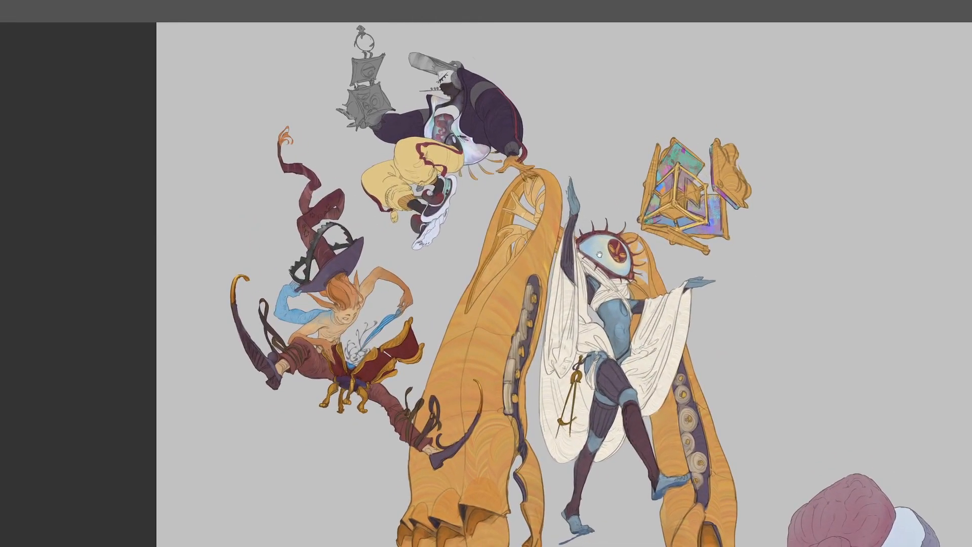
{"action": "left_click_drag", "start_coordinate": [600, 254], "coordinate": [578, 215]}
{"action": "key", "text": "ctrl+minus"}
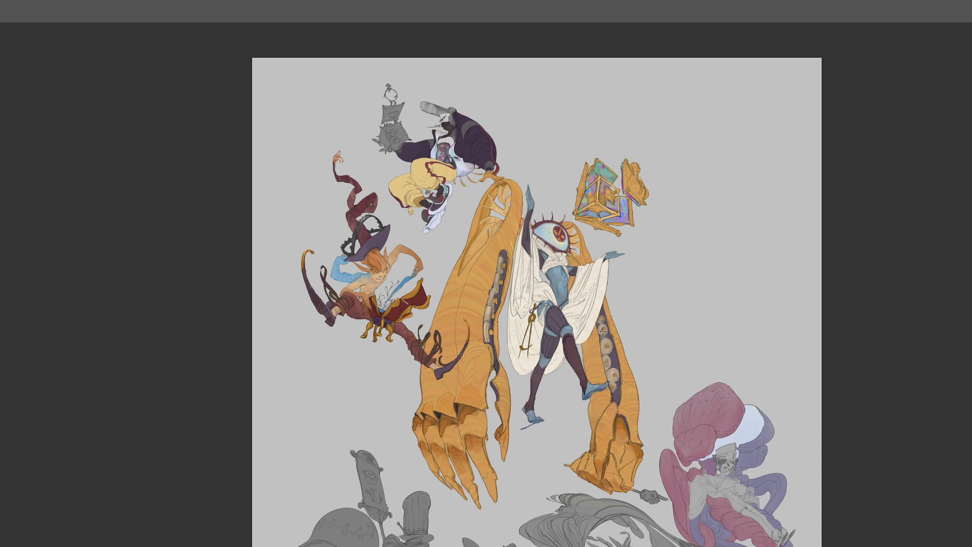
{"action": "scroll", "coordinate": [603, 330], "scroll_direction": "down", "scroll_amount": 3}
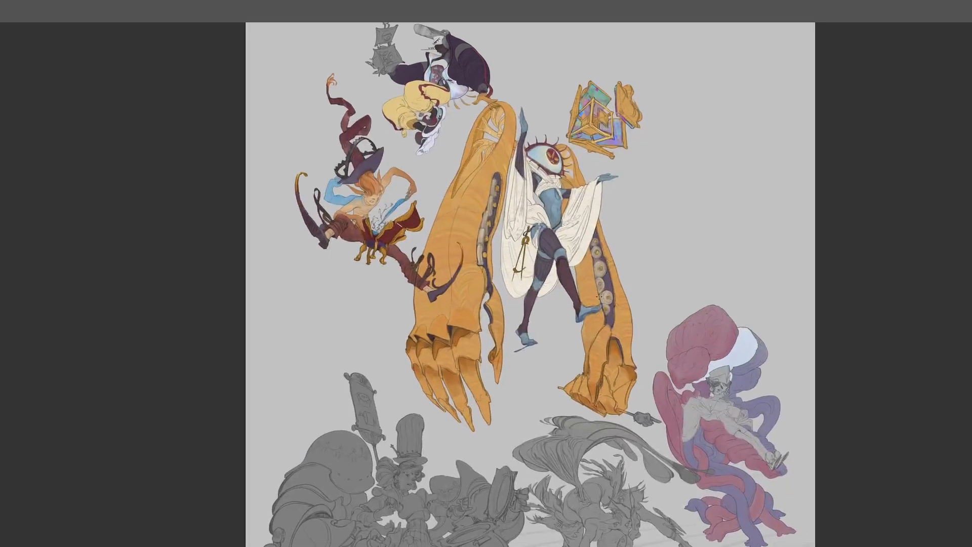
{"action": "key", "text": "ctrl+minus"}
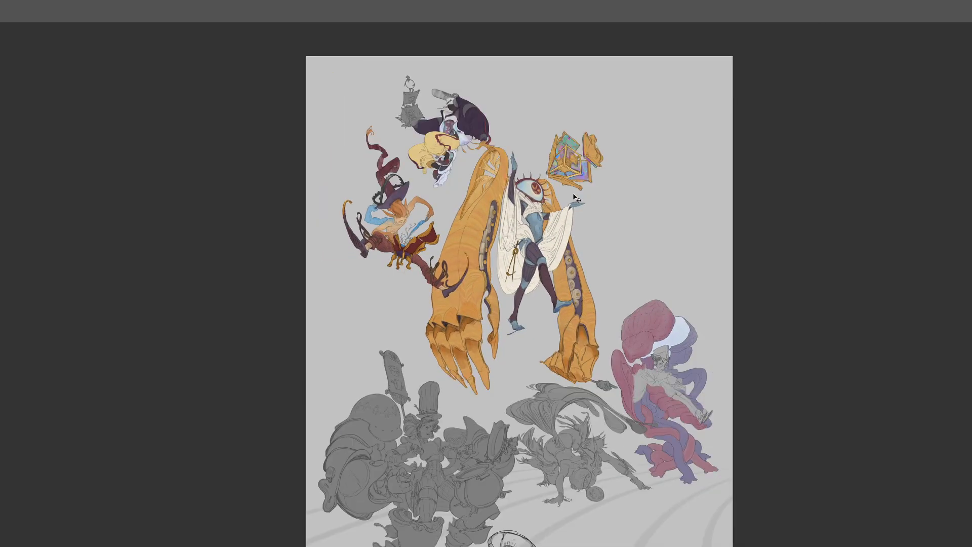
{"action": "key", "text": "ctrl+plus"}
{"action": "left_click_drag", "start_coordinate": [406, 151], "coordinate": [470, 331]}
{"action": "key", "text": "ctrl+plus"}
{"action": "key", "text": "ctrl+plus"}
{"action": "key", "text": "ctrl+plus"}
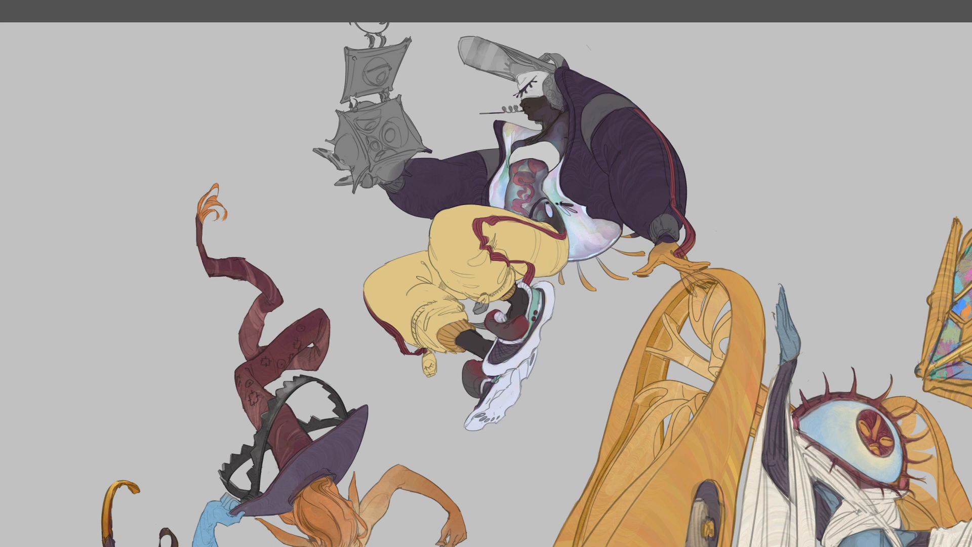
{"action": "key", "text": "ctrl+minus"}
{"action": "key", "text": "ctrl+minus"}
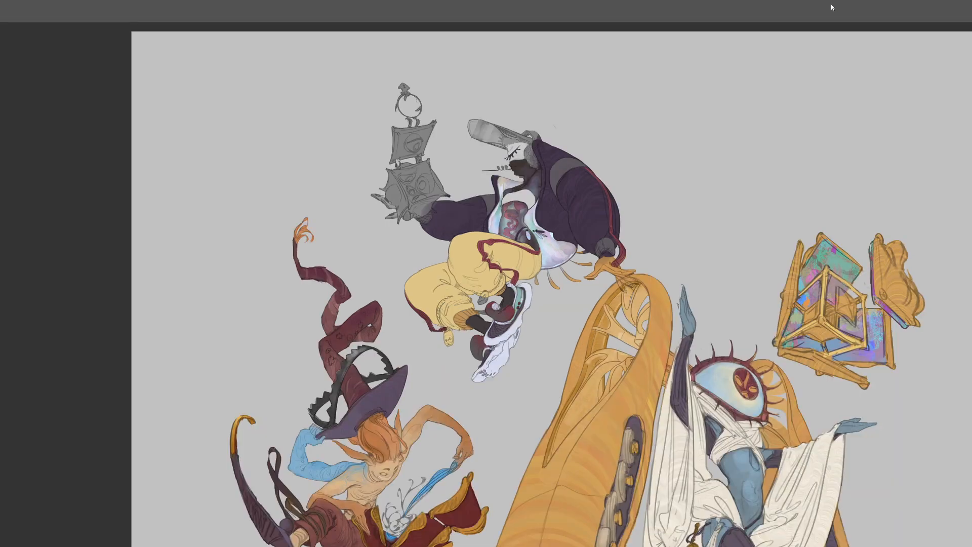
{"action": "left_click_drag", "start_coordinate": [588, 327], "coordinate": [567, 281]}
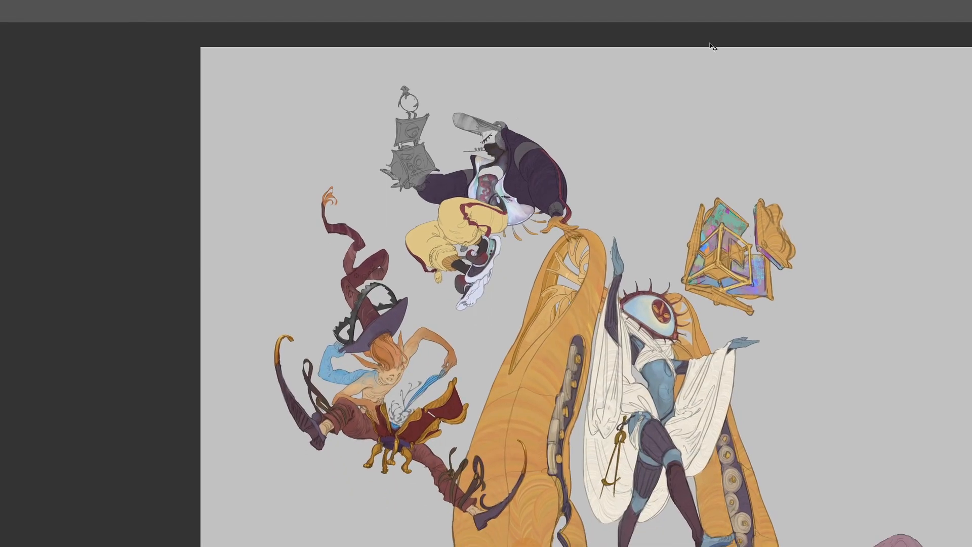
{"action": "key", "text": "ctrl+minus"}
{"action": "left_click_drag", "start_coordinate": [603, 177], "coordinate": [553, 22]}
{"action": "key", "text": "ctrl+minus"}
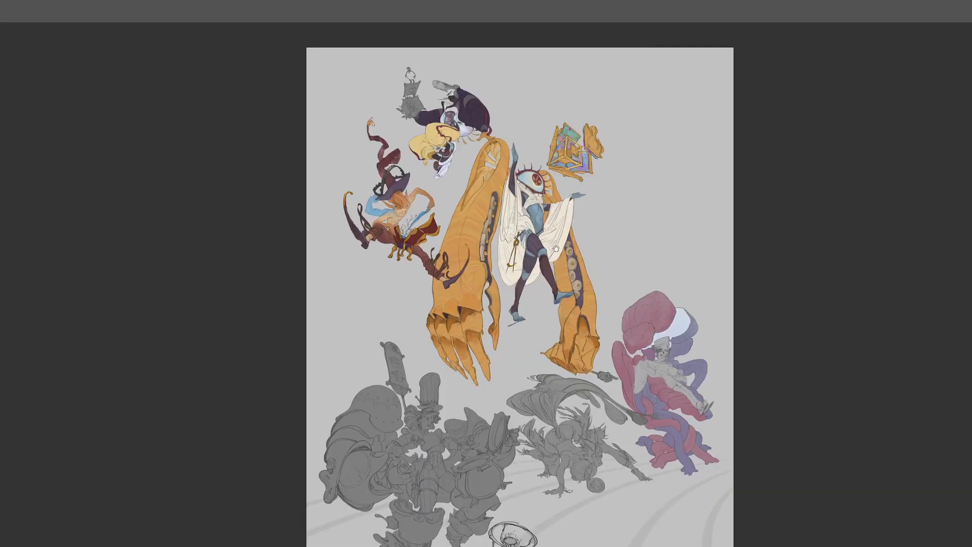
{"action": "left_click_drag", "start_coordinate": [556, 248], "coordinate": [511, 211]}
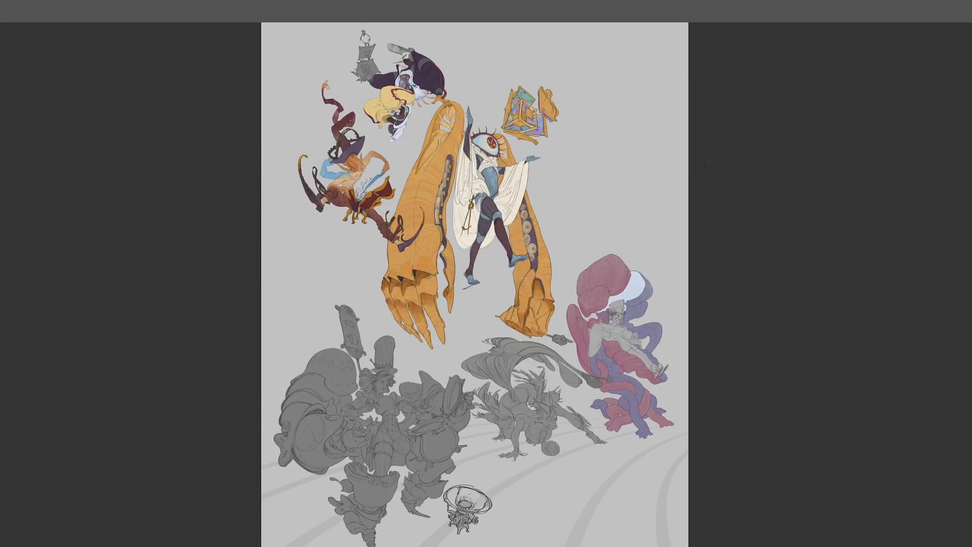
Sample the pale cream from the eye-headed figure's clothing and paint the reclining figure's shirt and loose sleeve off-white
{"action": "left_click", "coordinate": [514, 174], "text": "alt"}
{"action": "key", "text": "ctrl+plus"}
{"action": "left_click_drag", "start_coordinate": [605, 263], "coordinate": [598, 206]}
{"action": "key", "text": "ctrl+plus"}
{"action": "key", "text": "ctrl+plus"}
{"action": "left_click_drag", "start_coordinate": [732, 139], "coordinate": [446, 201]}
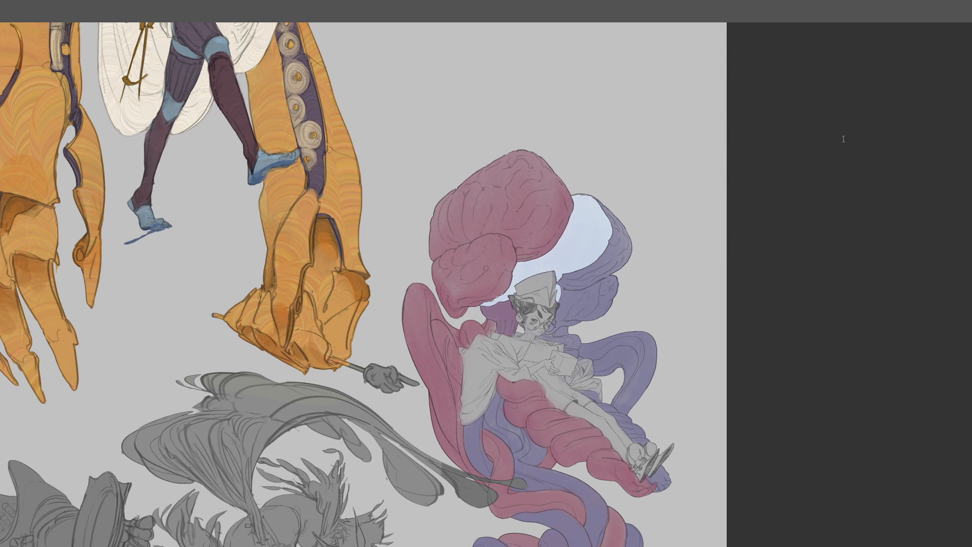
{"action": "left_click_drag", "start_coordinate": [608, 318], "coordinate": [629, 245]}
{"action": "key", "text": "]"}
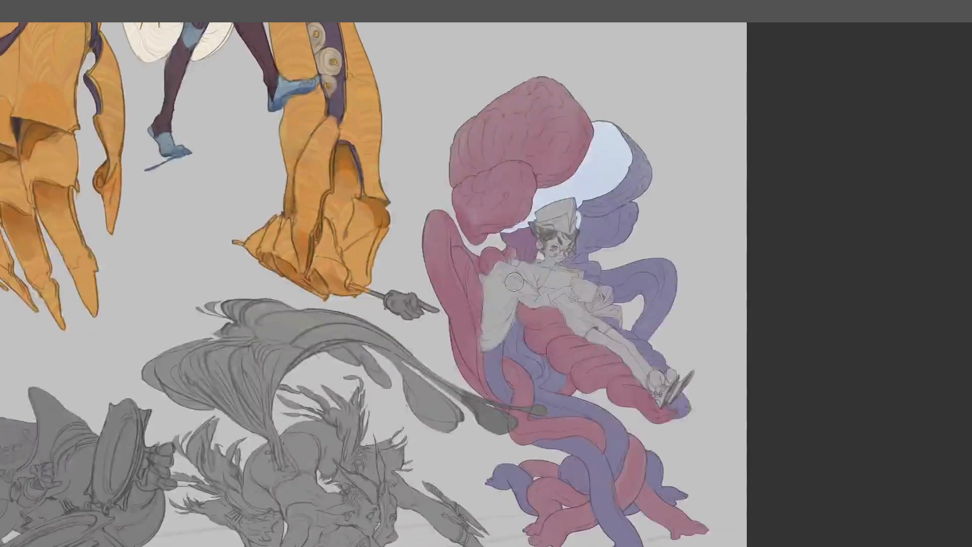
{"action": "mouse_move", "coordinate": [490, 281]}
{"action": "left_mouse_down"}
{"action": "mouse_move", "coordinate": [488, 344]}
{"action": "mouse_move", "coordinate": [533, 289]}
{"action": "mouse_move", "coordinate": [528, 274]}
{"action": "mouse_move", "coordinate": [543, 289]}
{"action": "mouse_move", "coordinate": [550, 274]}
{"action": "mouse_move", "coordinate": [575, 321]}
{"action": "mouse_move", "coordinate": [569, 276]}
{"action": "mouse_move", "coordinate": [602, 299]}
{"action": "mouse_move", "coordinate": [562, 278]}
{"action": "mouse_move", "coordinate": [549, 217]}
{"action": "mouse_move", "coordinate": [568, 204]}
{"action": "mouse_move", "coordinate": [543, 215]}
{"action": "mouse_move", "coordinate": [569, 222]}
{"action": "mouse_move", "coordinate": [584, 213]}
{"action": "mouse_move", "coordinate": [566, 229]}
{"action": "mouse_move", "coordinate": [547, 215]}
{"action": "mouse_move", "coordinate": [564, 225]}
{"action": "left_mouse_up"}
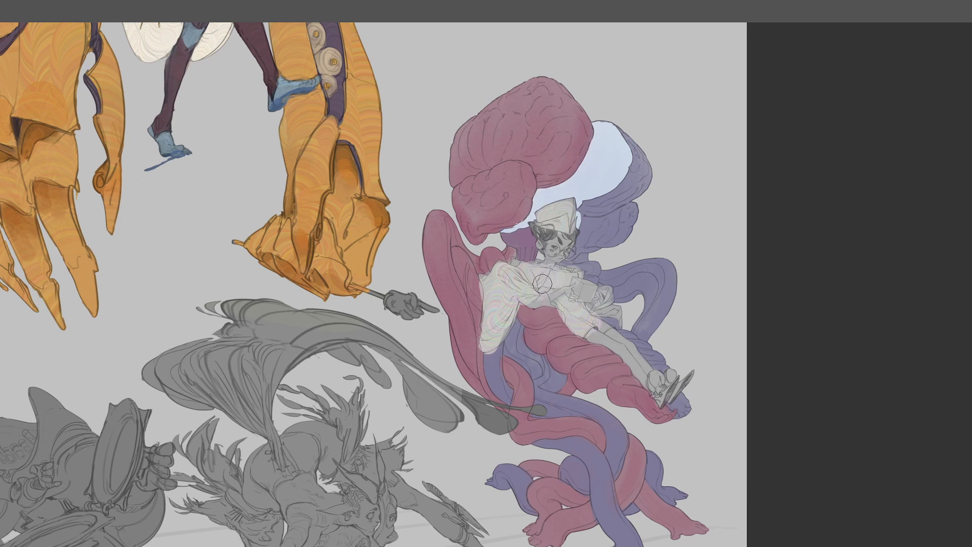
{"action": "mouse_move", "coordinate": [437, 167]}
{"action": "left_mouse_down"}
{"action": "mouse_move", "coordinate": [520, 218]}
{"action": "mouse_move", "coordinate": [542, 143]}
{"action": "mouse_move", "coordinate": [529, 177]}
{"action": "left_mouse_up"}
{"action": "key", "text": "ctrl+z"}
{"action": "mouse_move", "coordinate": [531, 332]}
{"action": "left_mouse_down"}
{"action": "mouse_move", "coordinate": [534, 291]}
{"action": "mouse_move", "coordinate": [529, 307]}
{"action": "left_mouse_up"}
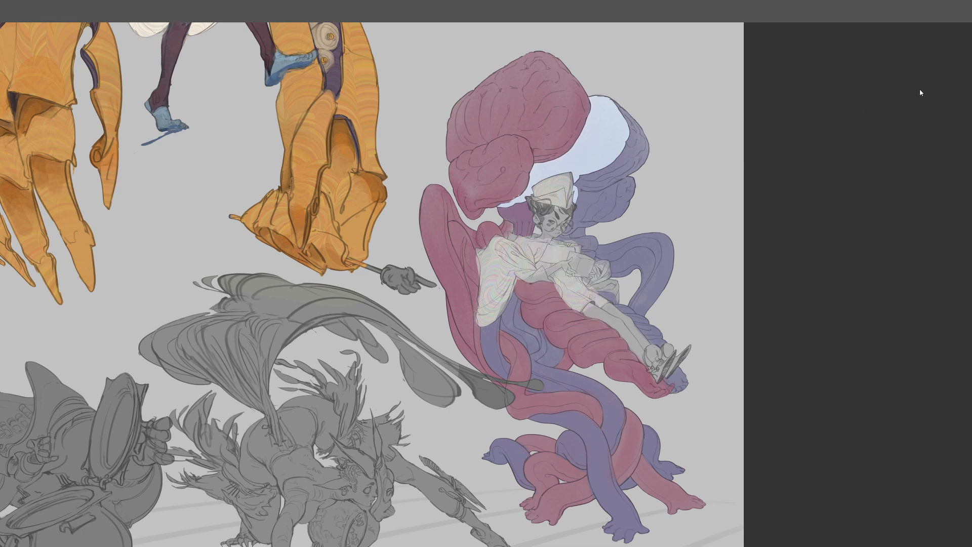
Paint the reclining figure's face, neck, hands and bare legs in a warm orange skin tone
{"action": "mouse_move", "coordinate": [556, 225]}
{"action": "left_mouse_down"}
{"action": "mouse_move", "coordinate": [557, 218]}
{"action": "mouse_move", "coordinate": [559, 225]}
{"action": "left_mouse_up"}
{"action": "key", "text": "ctrl+z"}
{"action": "mouse_move", "coordinate": [544, 230]}
{"action": "left_mouse_down"}
{"action": "mouse_move", "coordinate": [544, 239]}
{"action": "mouse_move", "coordinate": [544, 223]}
{"action": "mouse_move", "coordinate": [564, 217]}
{"action": "mouse_move", "coordinate": [537, 217]}
{"action": "left_mouse_up"}
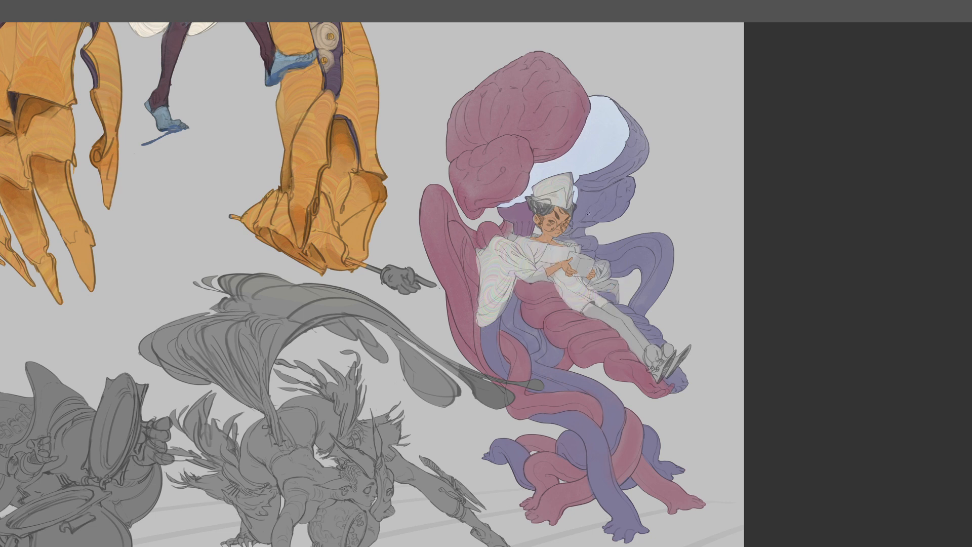
{"action": "left_click", "coordinate": [558, 216], "text": "alt"}
{"action": "mouse_move", "coordinate": [554, 219]}
{"action": "left_mouse_down"}
{"action": "mouse_move", "coordinate": [563, 223]}
{"action": "mouse_move", "coordinate": [554, 227]}
{"action": "left_mouse_up"}
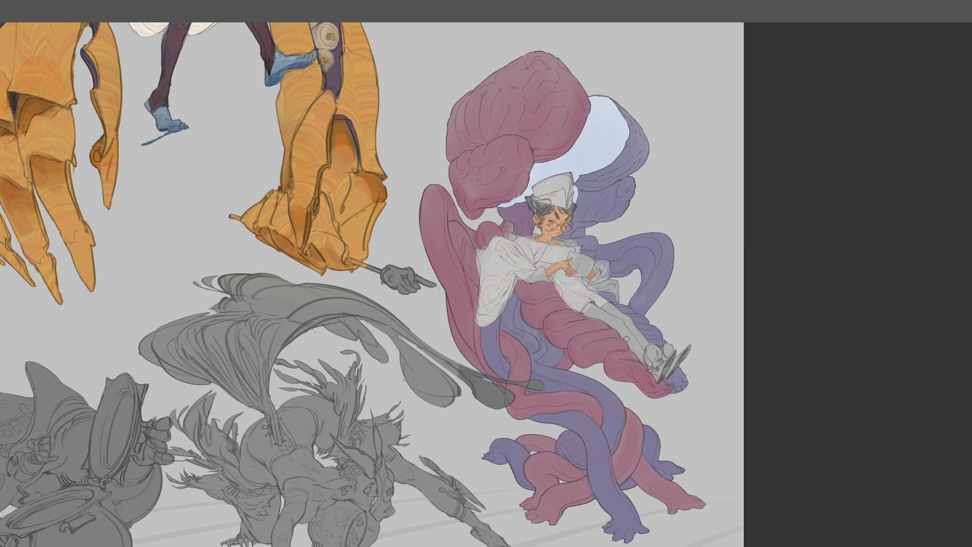
{"action": "mouse_move", "coordinate": [587, 309]}
{"action": "left_mouse_down"}
{"action": "mouse_move", "coordinate": [628, 332]}
{"action": "mouse_move", "coordinate": [610, 307]}
{"action": "mouse_move", "coordinate": [633, 348]}
{"action": "mouse_move", "coordinate": [623, 330]}
{"action": "mouse_move", "coordinate": [649, 348]}
{"action": "mouse_move", "coordinate": [631, 346]}
{"action": "mouse_move", "coordinate": [590, 326]}
{"action": "left_mouse_up"}
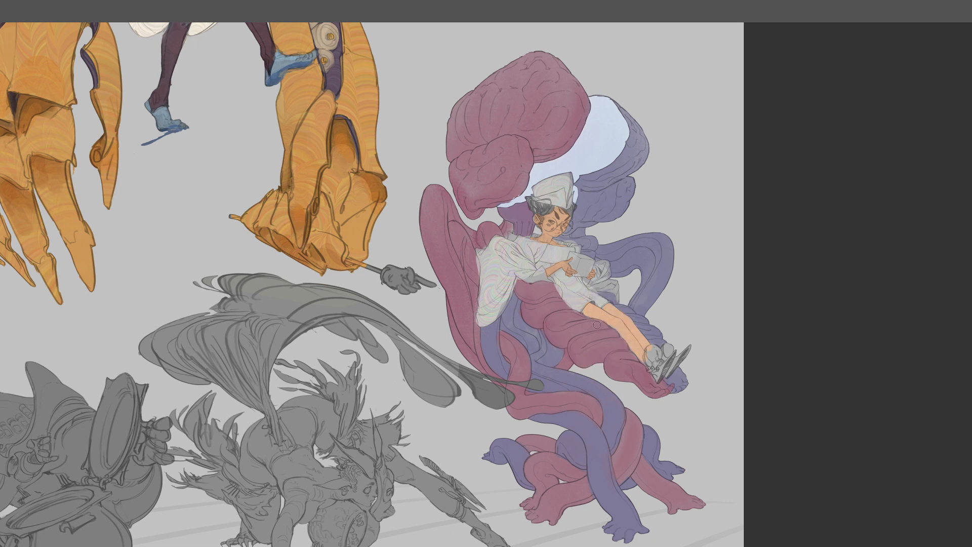
Brighten the reclining figure's loose sleeves to a cleaner white with a smaller brush and refine the colour around the collar and shoulder
{"action": "left_click", "coordinate": [602, 312], "text": "alt"}
{"action": "mouse_move", "coordinate": [491, 268]}
{"action": "left_mouse_down"}
{"action": "mouse_move", "coordinate": [501, 278]}
{"action": "mouse_move", "coordinate": [486, 310]}
{"action": "left_mouse_up"}
{"action": "mouse_move", "coordinate": [515, 259]}
{"action": "left_mouse_down"}
{"action": "mouse_move", "coordinate": [532, 251]}
{"action": "mouse_move", "coordinate": [527, 263]}
{"action": "mouse_move", "coordinate": [580, 257]}
{"action": "mouse_move", "coordinate": [574, 246]}
{"action": "mouse_move", "coordinate": [535, 254]}
{"action": "mouse_move", "coordinate": [536, 242]}
{"action": "mouse_move", "coordinate": [520, 239]}
{"action": "mouse_move", "coordinate": [528, 262]}
{"action": "mouse_move", "coordinate": [499, 244]}
{"action": "left_mouse_up"}
{"action": "key", "text": "bracketleft"}
{"action": "key", "text": "bracketleft"}
{"action": "mouse_move", "coordinate": [601, 272]}
{"action": "left_mouse_down"}
{"action": "mouse_move", "coordinate": [600, 263]}
{"action": "mouse_move", "coordinate": [603, 272]}
{"action": "left_mouse_up"}
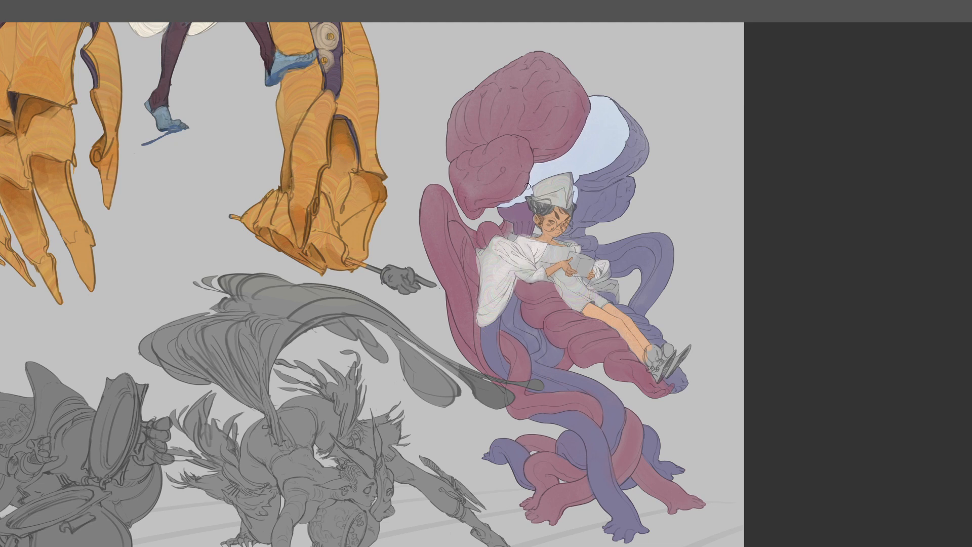
{"action": "left_click_drag", "start_coordinate": [528, 232], "coordinate": [520, 239]}
{"action": "left_click", "coordinate": [529, 243], "text": "alt"}
{"action": "left_click_drag", "start_coordinate": [538, 276], "coordinate": [538, 268]}
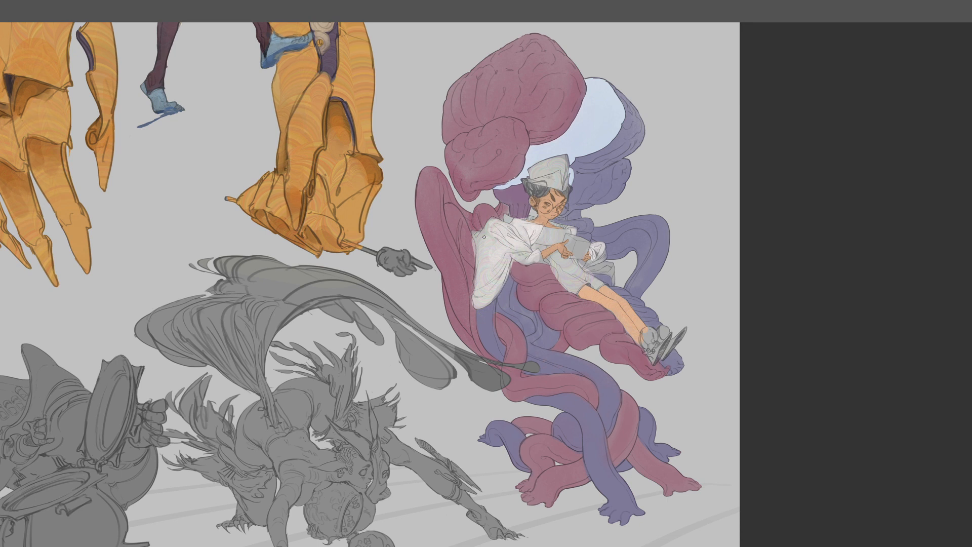
{"action": "left_click_drag", "start_coordinate": [589, 326], "coordinate": [585, 342]}
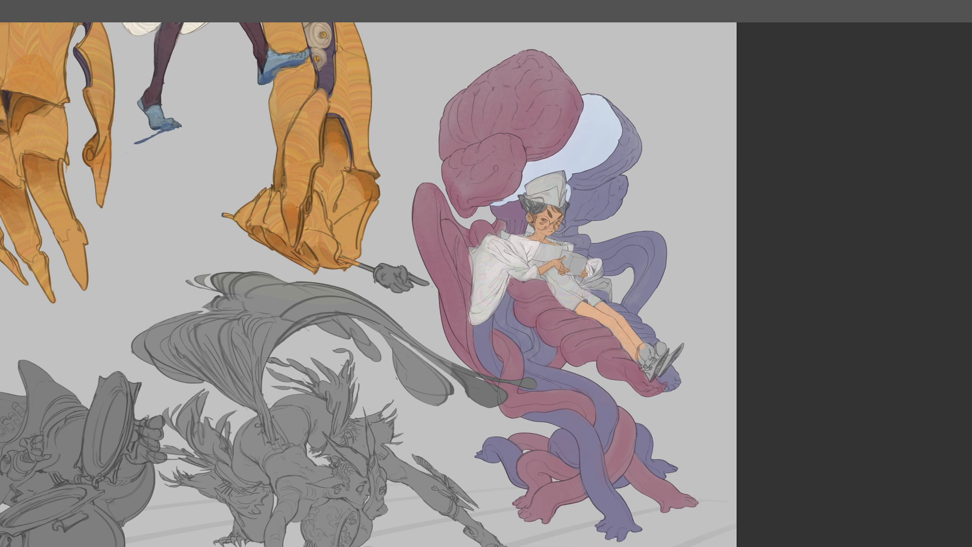
Paint the reclining figure's shoes off-white and the book in the hands light blue
{"action": "scroll", "coordinate": [511, 284], "scroll_direction": "down", "scroll_amount": 2}
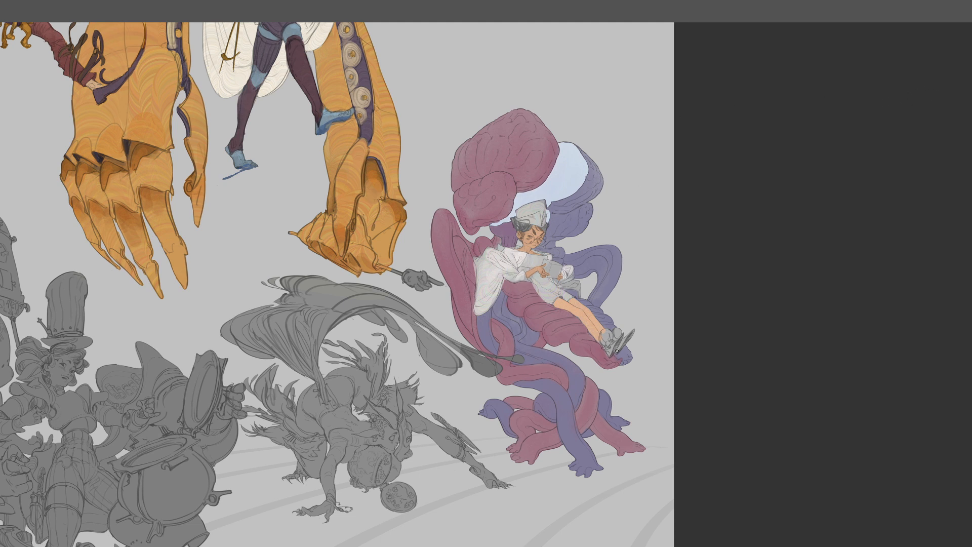
{"action": "mouse_move", "coordinate": [617, 350]}
{"action": "left_mouse_down"}
{"action": "mouse_move", "coordinate": [609, 348]}
{"action": "mouse_move", "coordinate": [615, 354]}
{"action": "mouse_move", "coordinate": [632, 330]}
{"action": "left_mouse_up"}
{"action": "key", "text": "ctrl+z"}
{"action": "mouse_move", "coordinate": [612, 346]}
{"action": "left_mouse_down"}
{"action": "mouse_move", "coordinate": [609, 353]}
{"action": "mouse_move", "coordinate": [629, 335]}
{"action": "left_mouse_up"}
{"action": "left_click", "coordinate": [603, 356], "text": "alt"}
{"action": "mouse_move", "coordinate": [547, 266]}
{"action": "left_mouse_down"}
{"action": "mouse_move", "coordinate": [558, 275]}
{"action": "mouse_move", "coordinate": [557, 265]}
{"action": "left_mouse_up"}
{"action": "key", "text": "ctrl+z"}
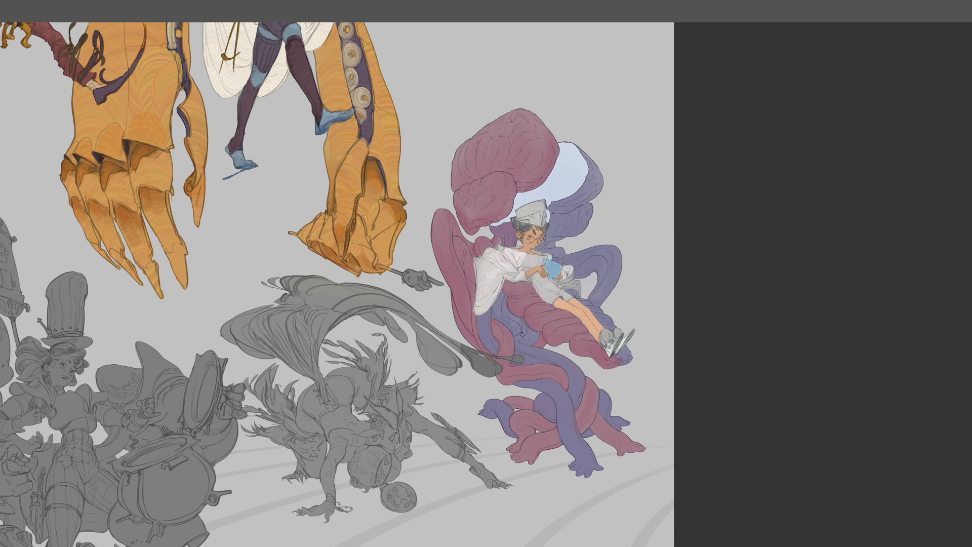
{"action": "scroll", "coordinate": [522, 335], "scroll_direction": "up", "scroll_amount": 2}
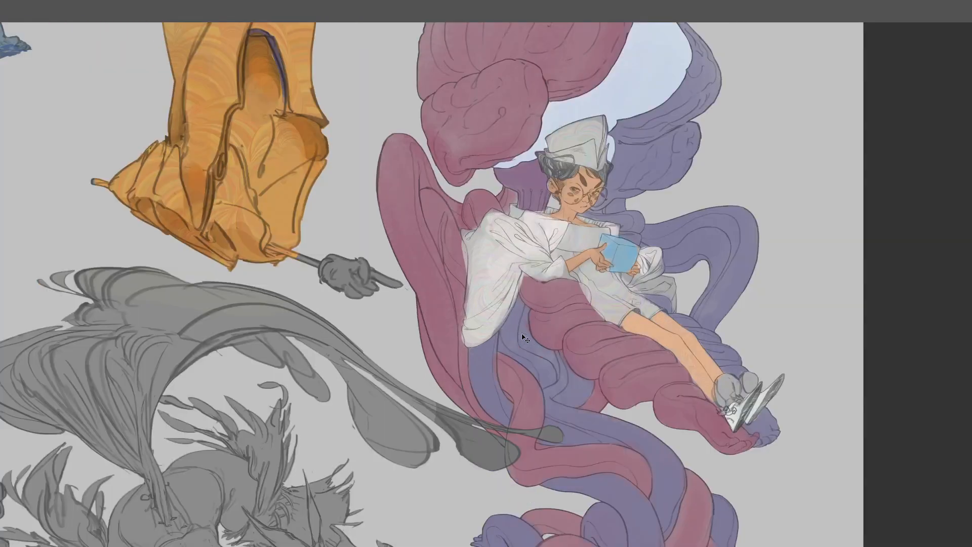
{"action": "scroll", "coordinate": [523, 337], "scroll_direction": "down", "scroll_amount": 2}
{"action": "left_click_drag", "start_coordinate": [541, 344], "coordinate": [568, 330]}
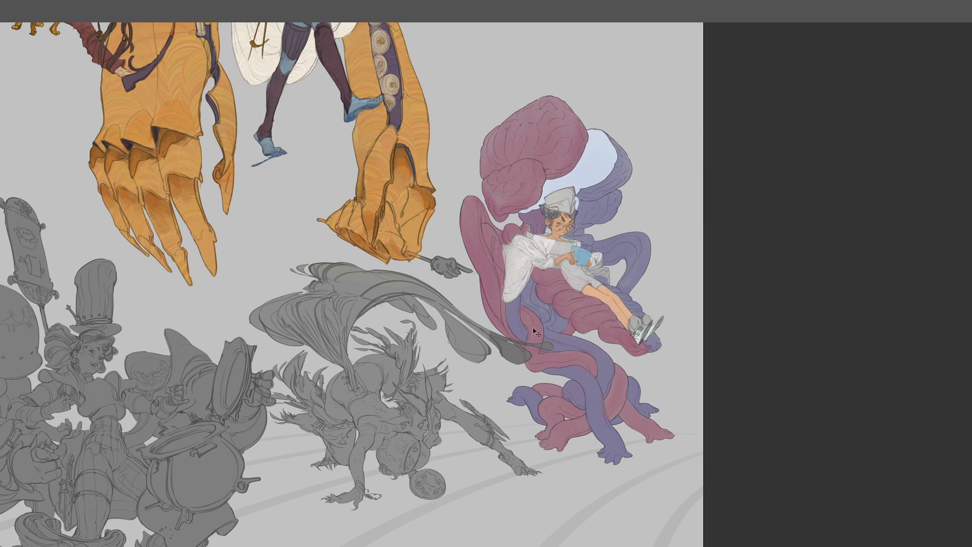
Sample the warm orange of the witch-hatted figure and block in the crouching figure's body, head and arms with it
{"action": "scroll", "coordinate": [533, 328], "scroll_direction": "down", "scroll_amount": 2}
{"action": "left_click_drag", "start_coordinate": [456, 281], "coordinate": [516, 252]}
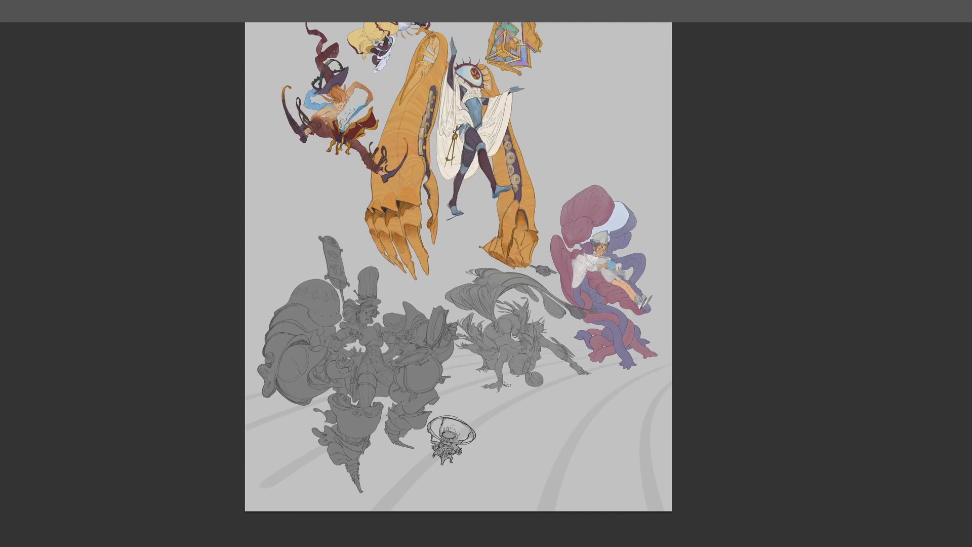
{"action": "left_click", "coordinate": [327, 137], "text": "alt"}
{"action": "key", "text": "ctrl+plus"}
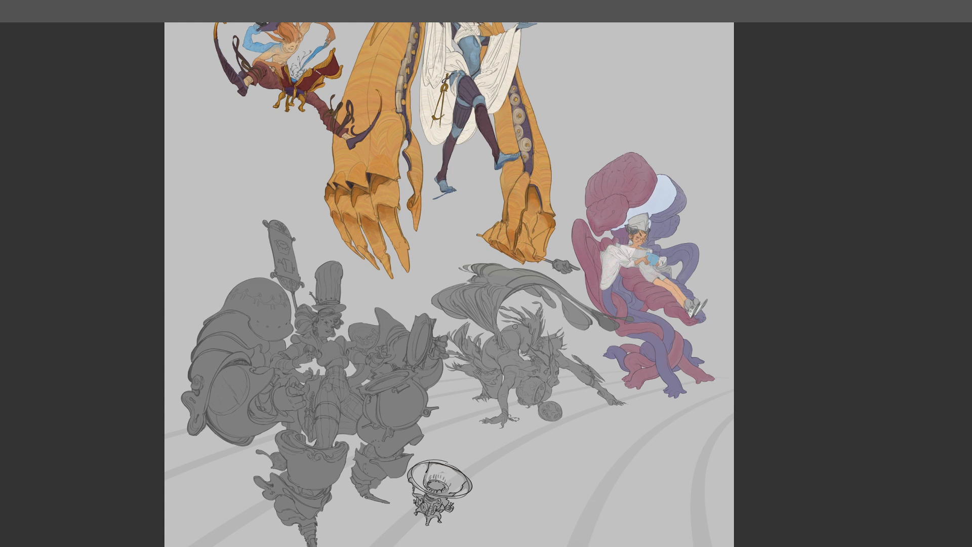
{"action": "mouse_move", "coordinate": [501, 352]}
{"action": "left_mouse_down"}
{"action": "mouse_move", "coordinate": [501, 403]}
{"action": "mouse_move", "coordinate": [539, 366]}
{"action": "mouse_move", "coordinate": [508, 387]}
{"action": "mouse_move", "coordinate": [509, 408]}
{"action": "mouse_move", "coordinate": [509, 349]}
{"action": "mouse_move", "coordinate": [527, 343]}
{"action": "mouse_move", "coordinate": [589, 377]}
{"action": "left_mouse_up"}
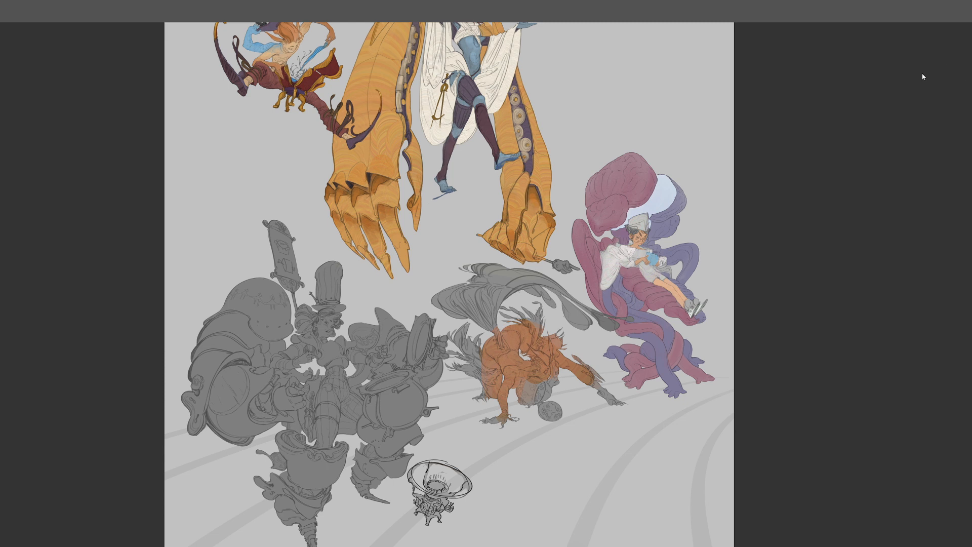
{"action": "mouse_move", "coordinate": [499, 320]}
{"action": "left_mouse_down"}
{"action": "mouse_move", "coordinate": [525, 334]}
{"action": "mouse_move", "coordinate": [503, 410]}
{"action": "left_mouse_up"}
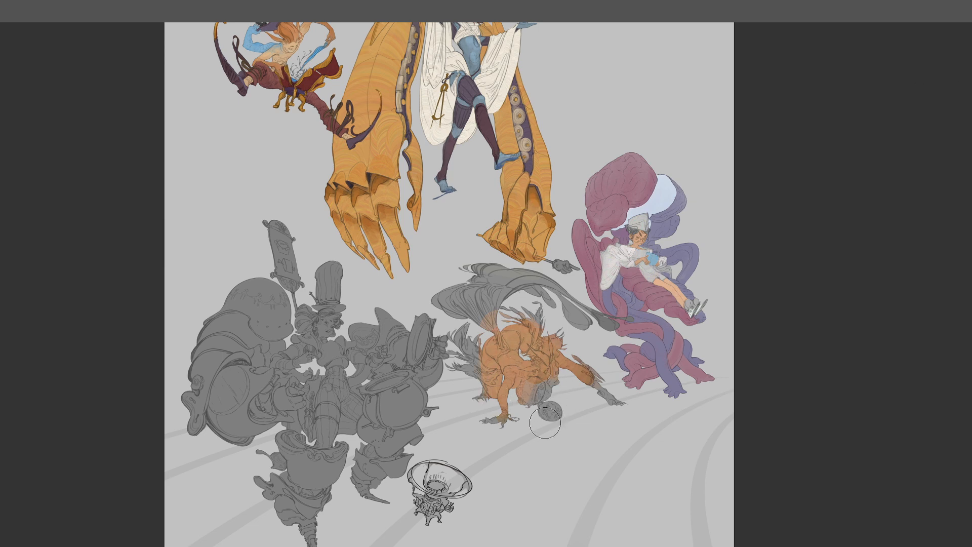
With a smaller brush, darken the crouching figure's supporting arm to brown-orange and extend orange around the round shape beneath the head
{"action": "key", "text": "ctrl+plus"}
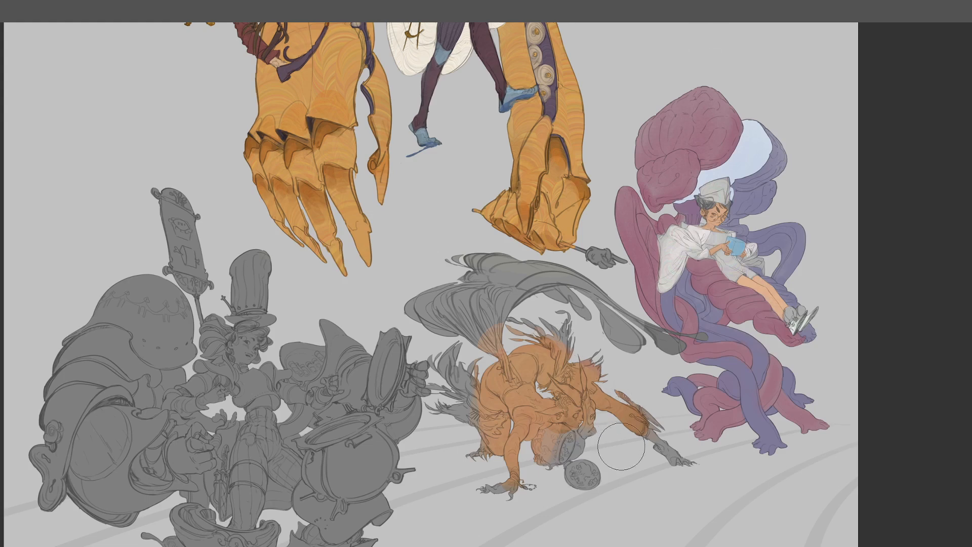
{"action": "key", "text": "["}
{"action": "key", "text": "["}
{"action": "key", "text": "["}
{"action": "key", "text": "["}
{"action": "key", "text": "["}
{"action": "mouse_move", "coordinate": [510, 449]}
{"action": "left_mouse_down"}
{"action": "mouse_move", "coordinate": [512, 479]}
{"action": "mouse_move", "coordinate": [523, 423]}
{"action": "left_mouse_up"}
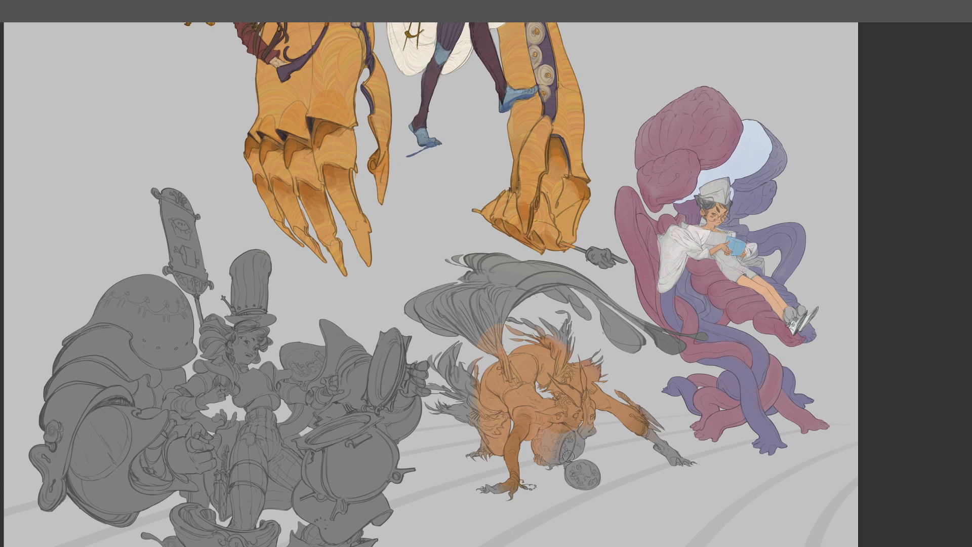
{"action": "mouse_move", "coordinate": [543, 462]}
{"action": "left_mouse_down"}
{"action": "mouse_move", "coordinate": [578, 452]}
{"action": "mouse_move", "coordinate": [579, 428]}
{"action": "mouse_move", "coordinate": [553, 463]}
{"action": "left_mouse_up"}
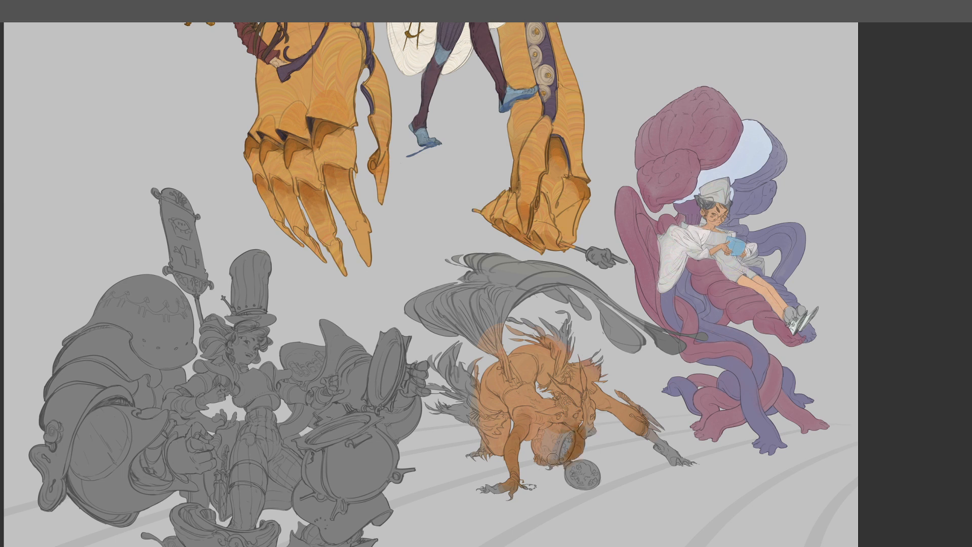
{"action": "mouse_move", "coordinate": [500, 426]}
{"action": "left_mouse_down"}
{"action": "mouse_move", "coordinate": [496, 398]}
{"action": "mouse_move", "coordinate": [510, 460]}
{"action": "mouse_move", "coordinate": [493, 400]}
{"action": "mouse_move", "coordinate": [507, 448]}
{"action": "left_mouse_up"}
Paint the crouching figure's outstretched limb brown-orange down to its end and brighten the orange on the upper body
{"action": "mouse_move", "coordinate": [601, 407]}
{"action": "left_mouse_down"}
{"action": "mouse_move", "coordinate": [676, 456]}
{"action": "mouse_move", "coordinate": [652, 447]}
{"action": "mouse_move", "coordinate": [670, 443]}
{"action": "mouse_move", "coordinate": [640, 413]}
{"action": "mouse_move", "coordinate": [621, 410]}
{"action": "mouse_move", "coordinate": [651, 444]}
{"action": "left_mouse_up"}
{"action": "left_click", "coordinate": [594, 397], "text": "alt"}
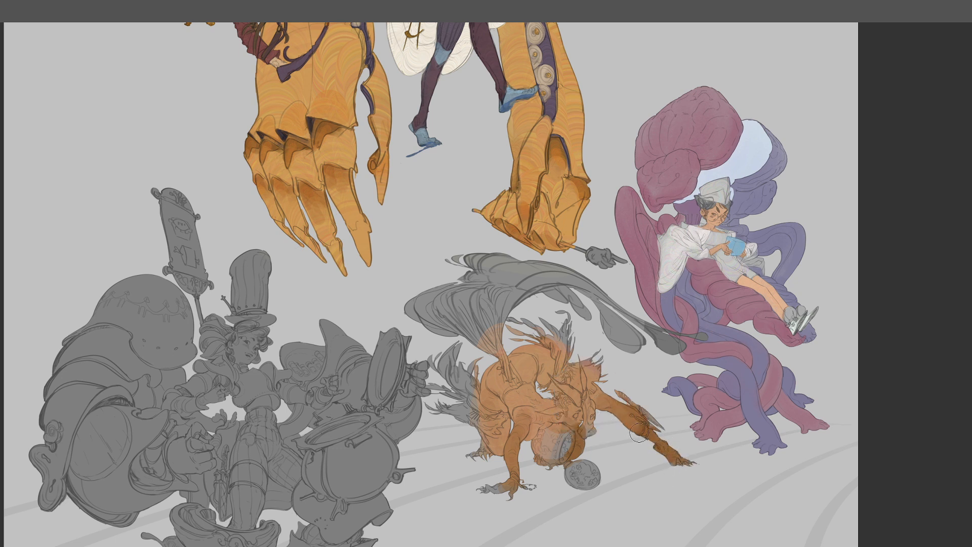
{"action": "left_click_drag", "start_coordinate": [613, 405], "coordinate": [663, 443]}
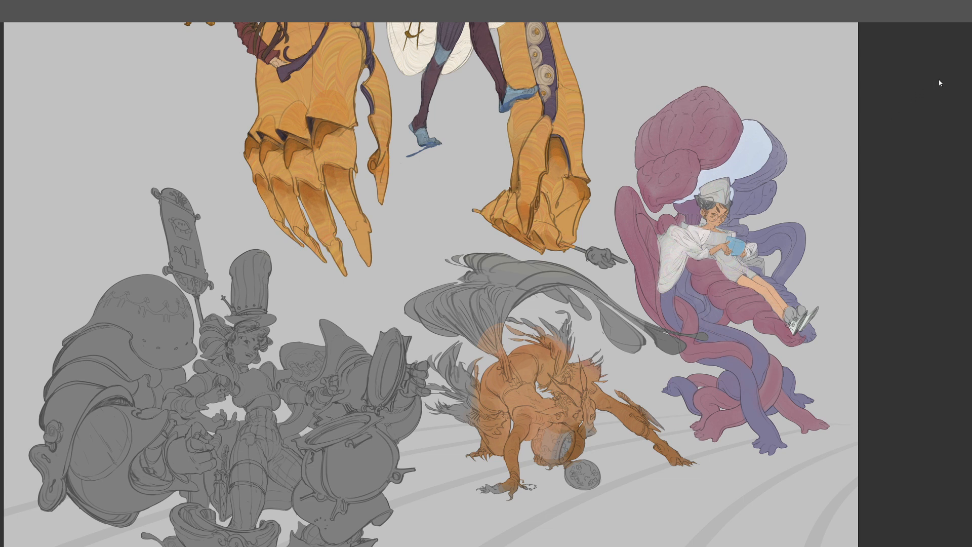
{"action": "mouse_move", "coordinate": [504, 372]}
{"action": "left_mouse_down"}
{"action": "mouse_move", "coordinate": [507, 355]}
{"action": "mouse_move", "coordinate": [511, 393]}
{"action": "left_mouse_up"}
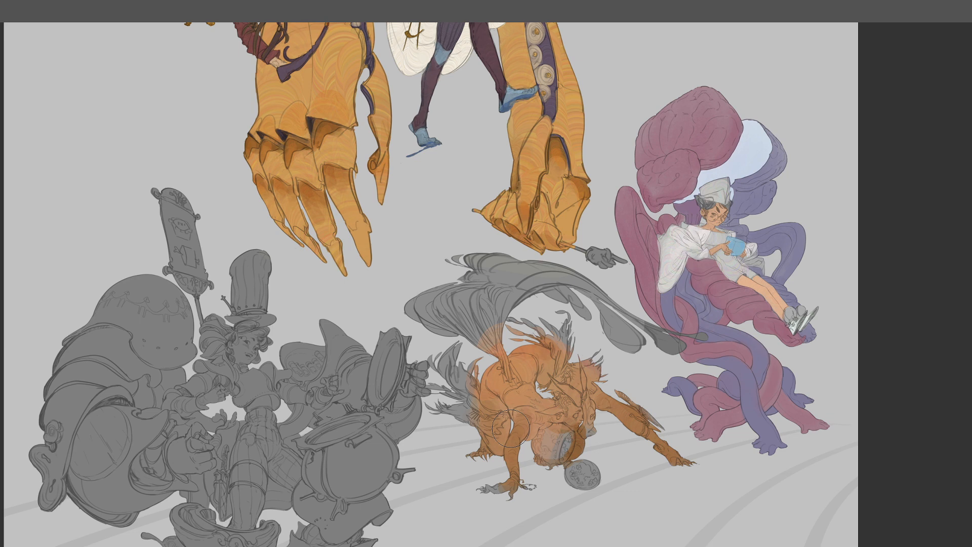
Examine the crouching and reclining figures' new colours against the whole illustration, then the finished upper characters up close
{"action": "key", "text": "ctrl+minus"}
{"action": "key", "text": "ctrl+minus"}
{"action": "key", "text": "ctrl+minus"}
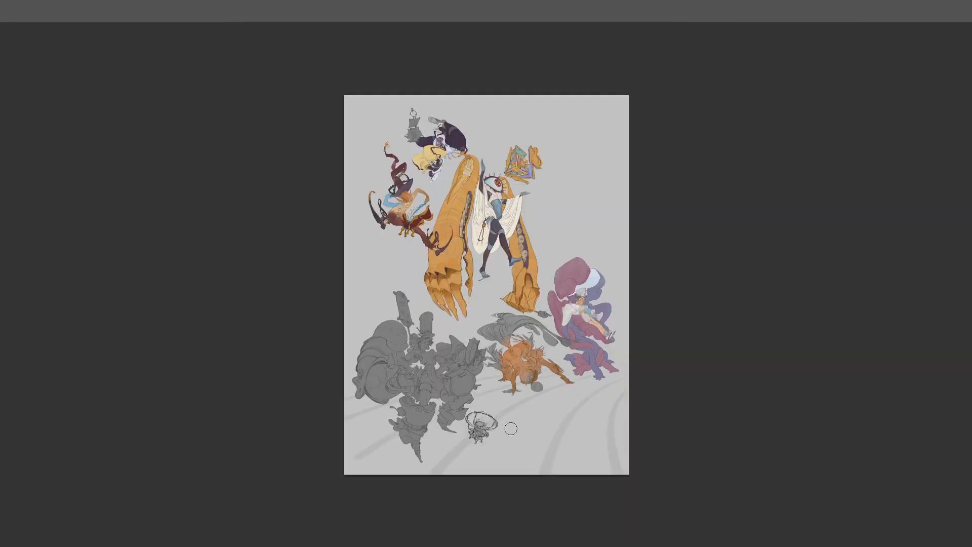
{"action": "key", "text": "ctrl+plus"}
{"action": "key", "text": "ctrl+plus"}
{"action": "key", "text": "ctrl+plus"}
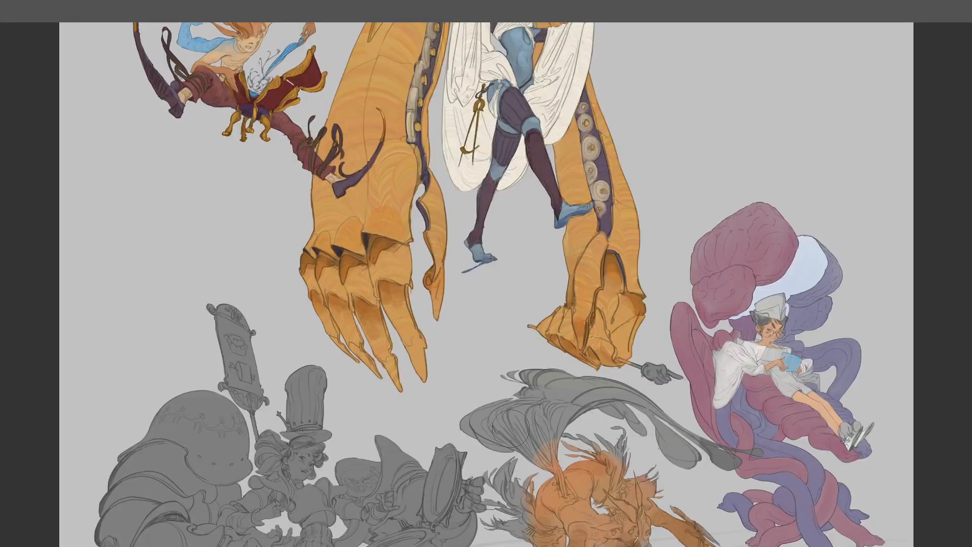
{"action": "left_click_drag", "start_coordinate": [563, 180], "coordinate": [565, 395]}
{"action": "key", "text": "ctrl+plus"}
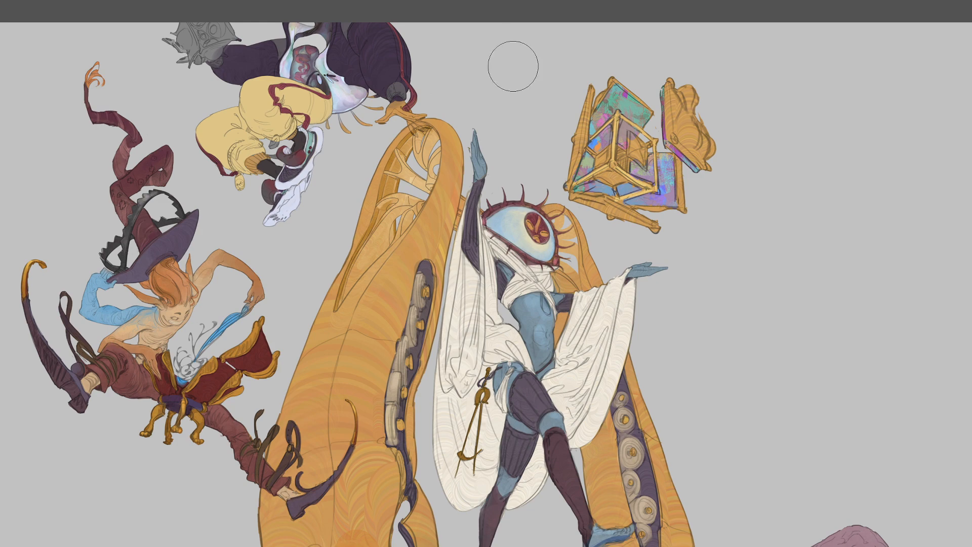
{"action": "mouse_move", "coordinate": [515, 460]}
{"action": "left_mouse_down"}
{"action": "mouse_move", "coordinate": [566, 376]}
{"action": "mouse_move", "coordinate": [526, 301]}
{"action": "left_mouse_up"}
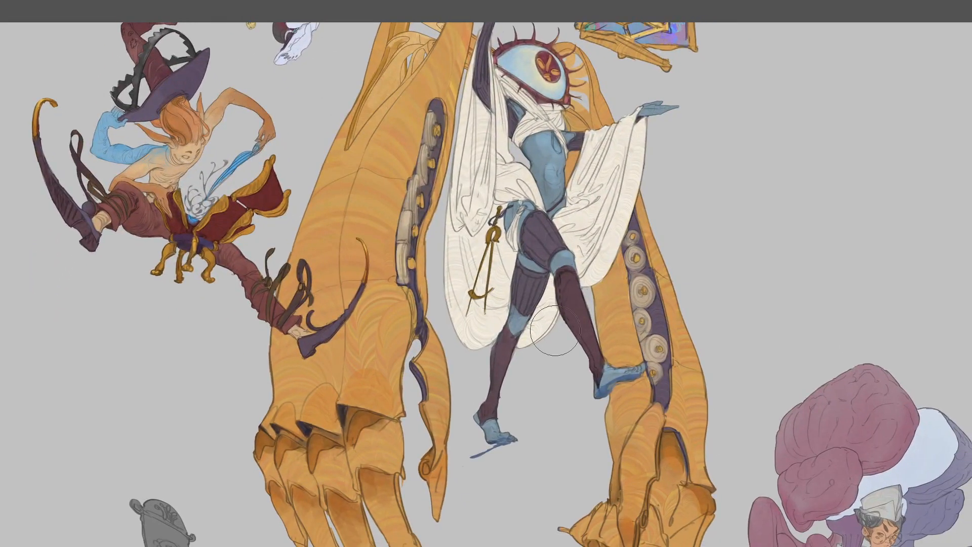
{"action": "key", "text": "ctrl+minus"}
{"action": "key", "text": "ctrl+minus"}
{"action": "key", "text": "ctrl+minus"}
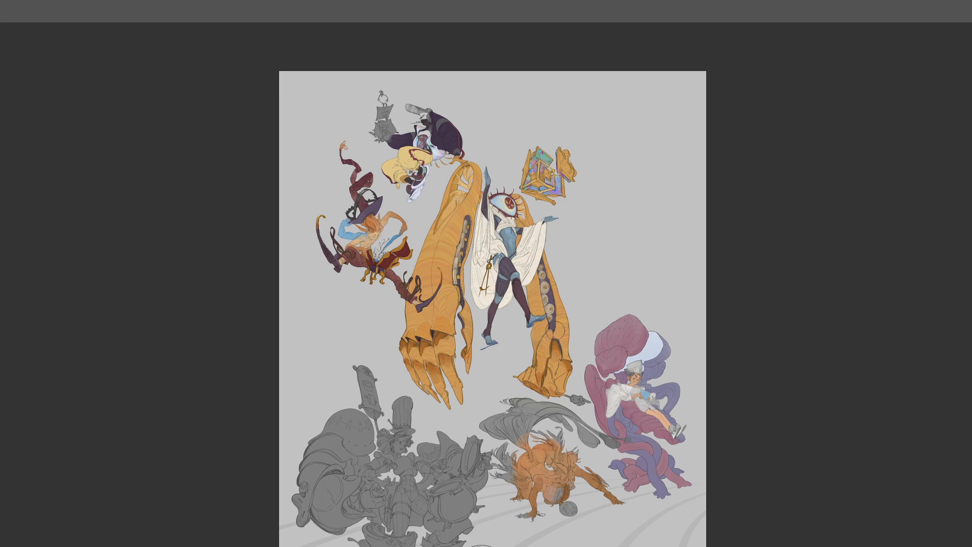
{"action": "key", "text": "ctrl+plus"}
{"action": "key", "text": "ctrl+plus"}
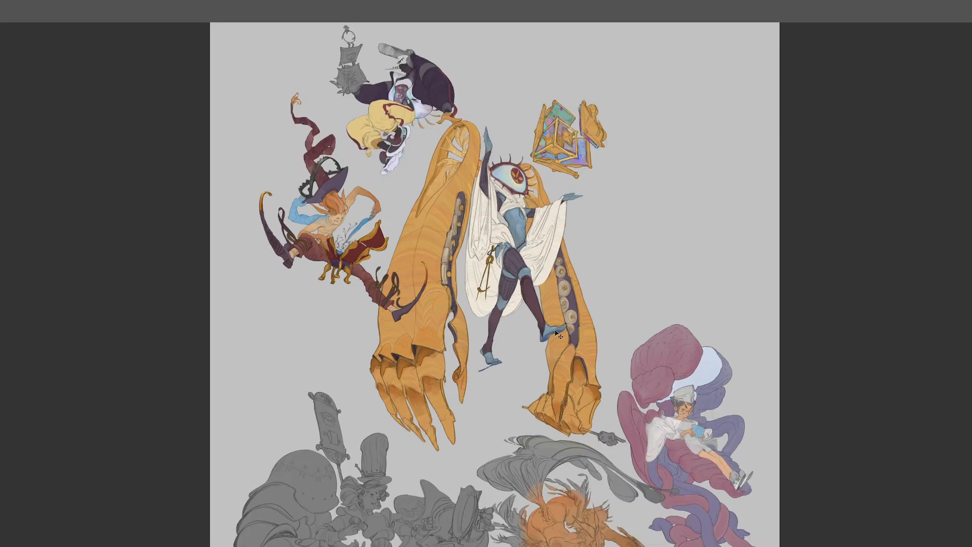
{"action": "left_click_drag", "start_coordinate": [637, 196], "coordinate": [608, 322]}
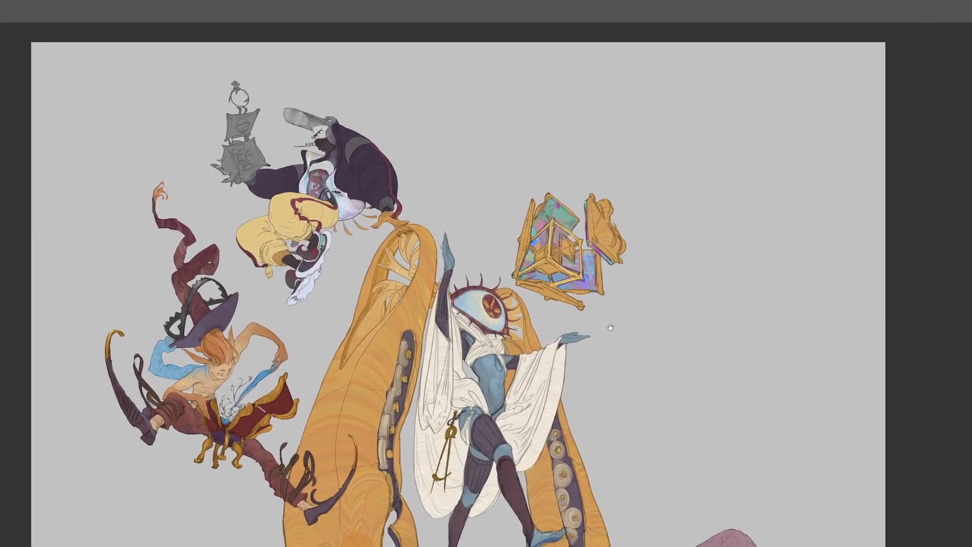
{"action": "mouse_move", "coordinate": [626, 398]}
{"action": "left_mouse_down"}
{"action": "mouse_move", "coordinate": [635, 277]}
{"action": "mouse_move", "coordinate": [642, 451]}
{"action": "left_mouse_up"}
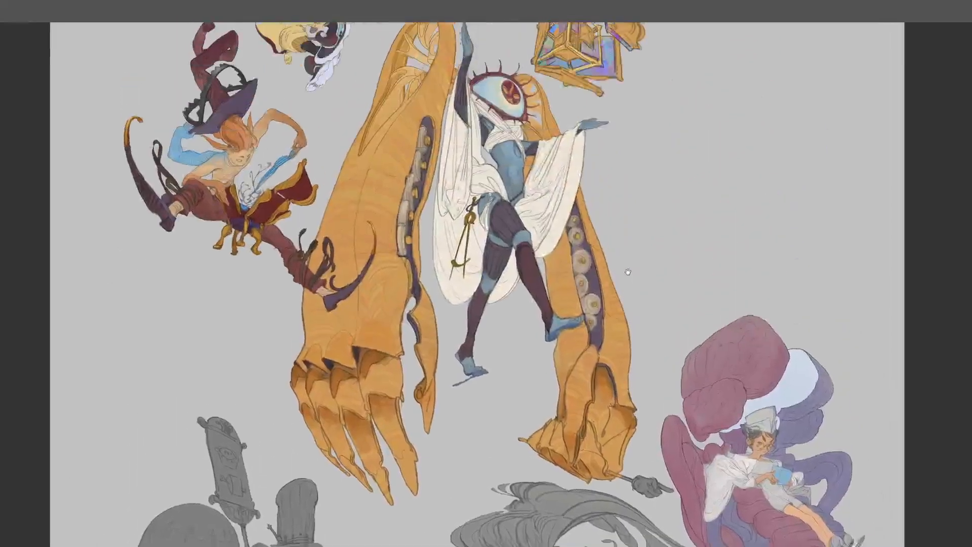
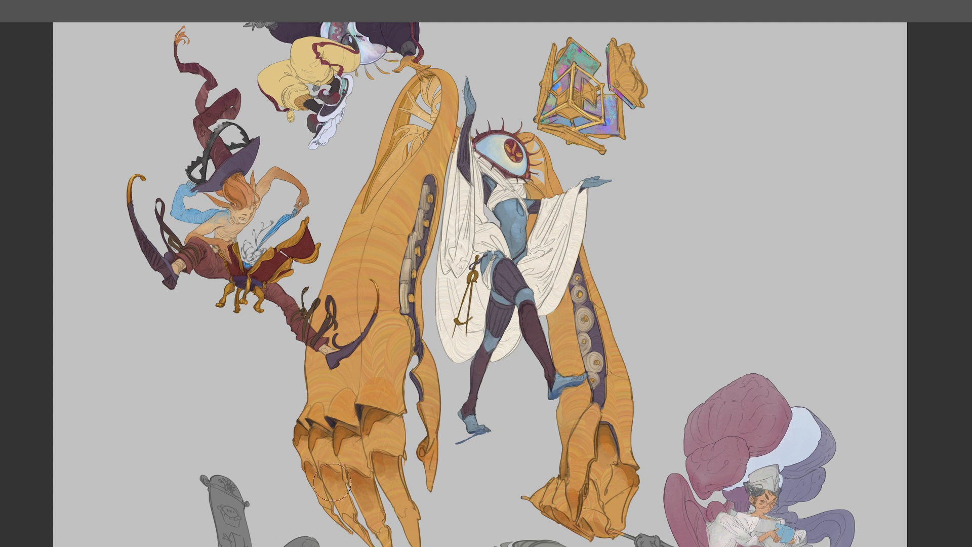
{"action": "scroll", "coordinate": [439, 381], "scroll_direction": "up", "scroll_amount": 3}
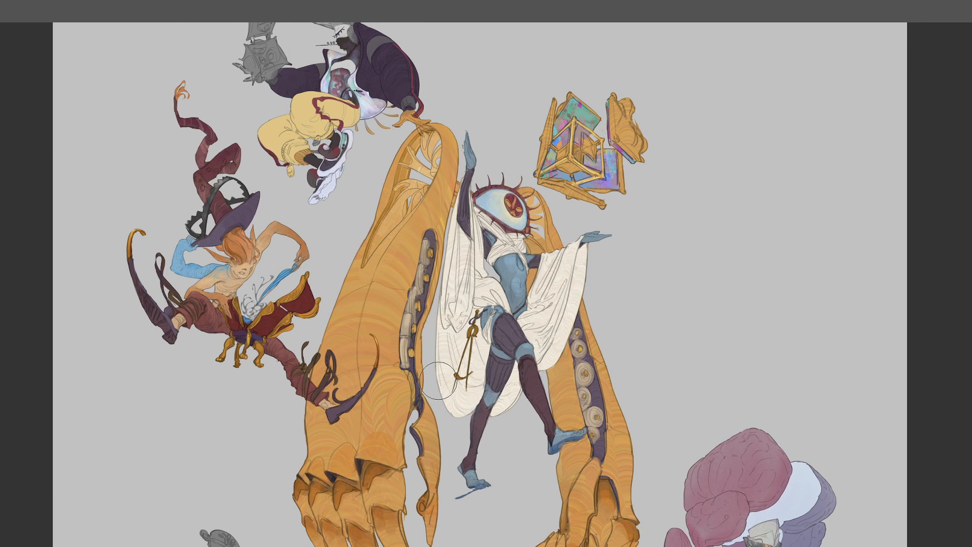